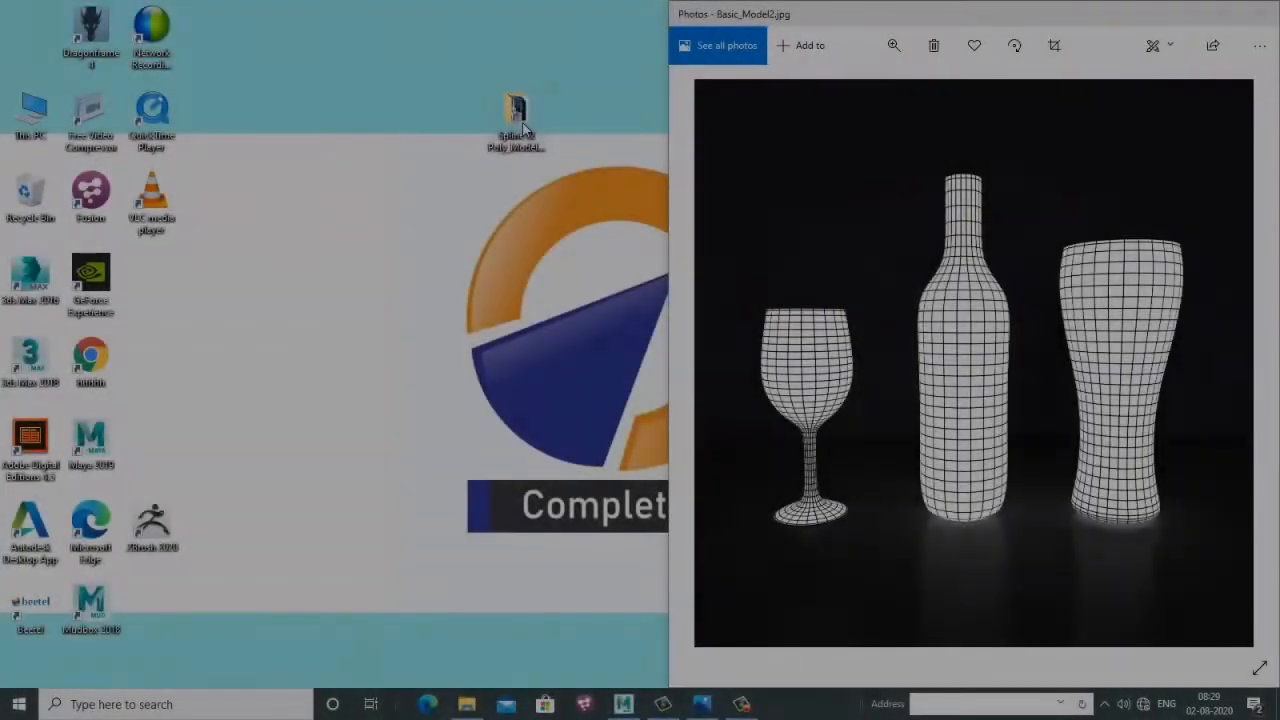
# Open the Spline & Poly_Modeling folder on the desktop and examine its bottle and glass reference photos at full size
pyautogui.doubleClick(517, 118)
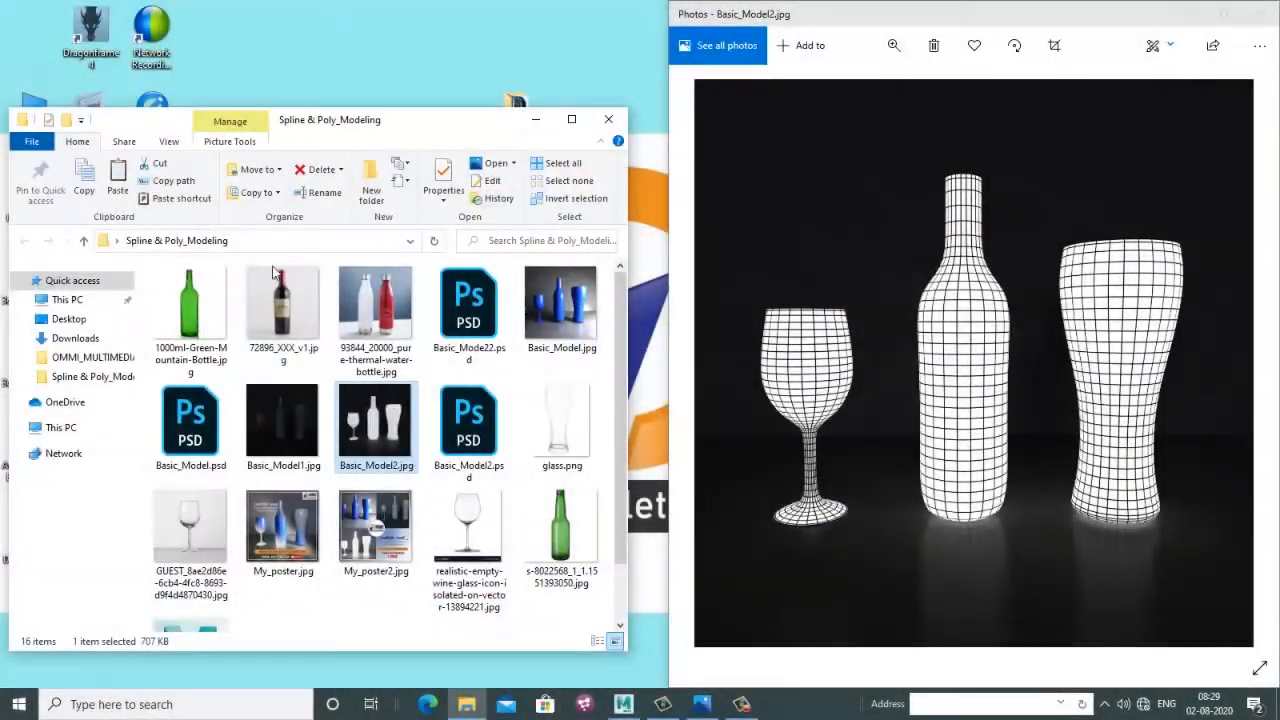
pyautogui.click(303, 316)
pyautogui.doubleClick(301, 310)
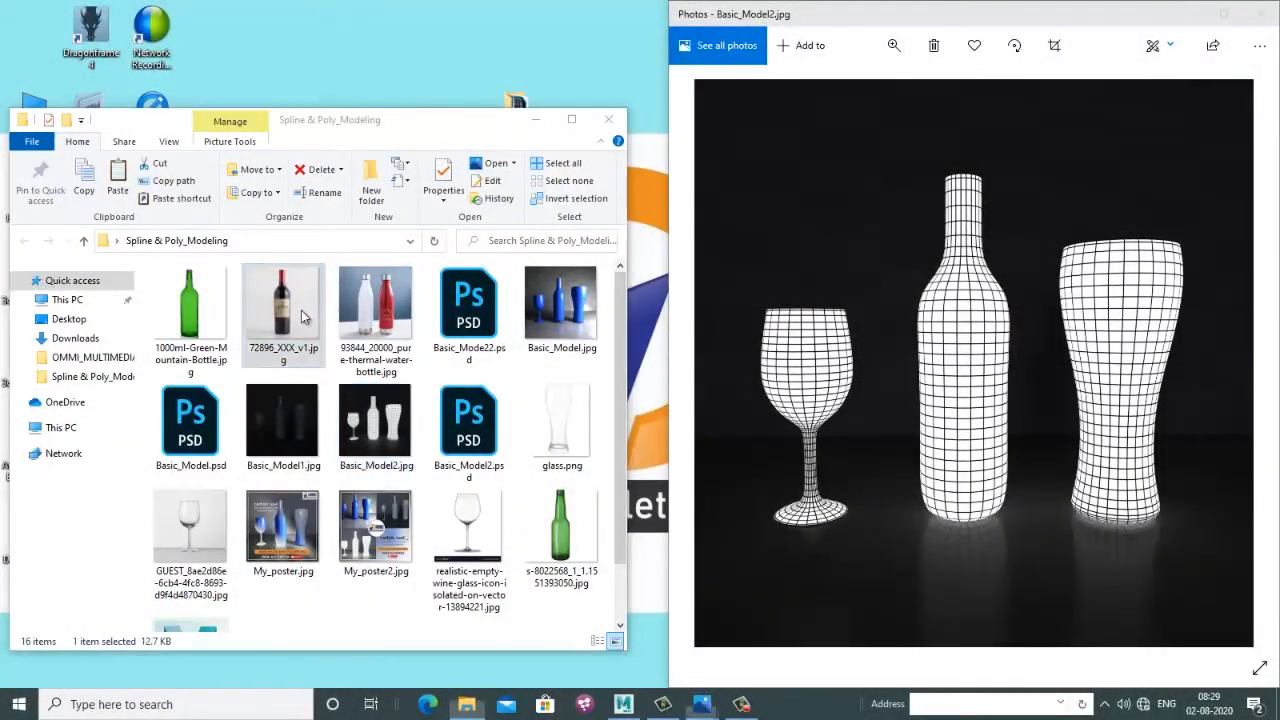
pyautogui.press('Left')
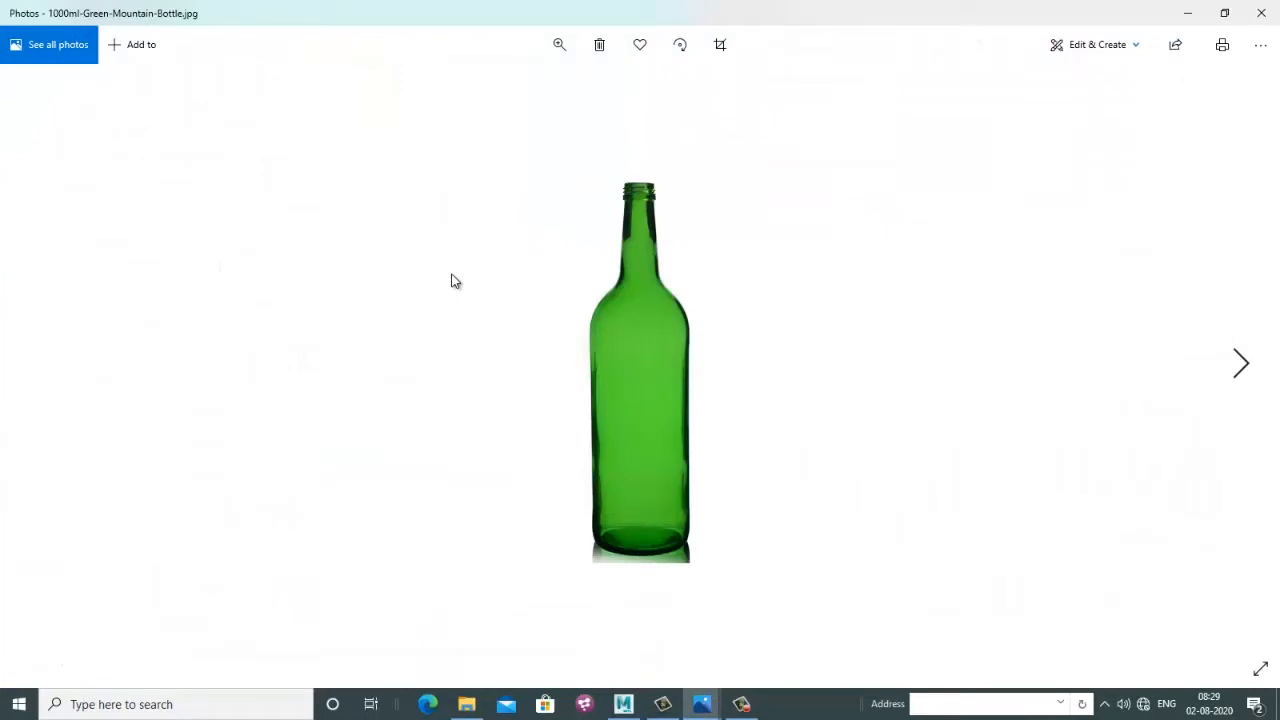
pyautogui.press('Right')
pyautogui.press('Right')
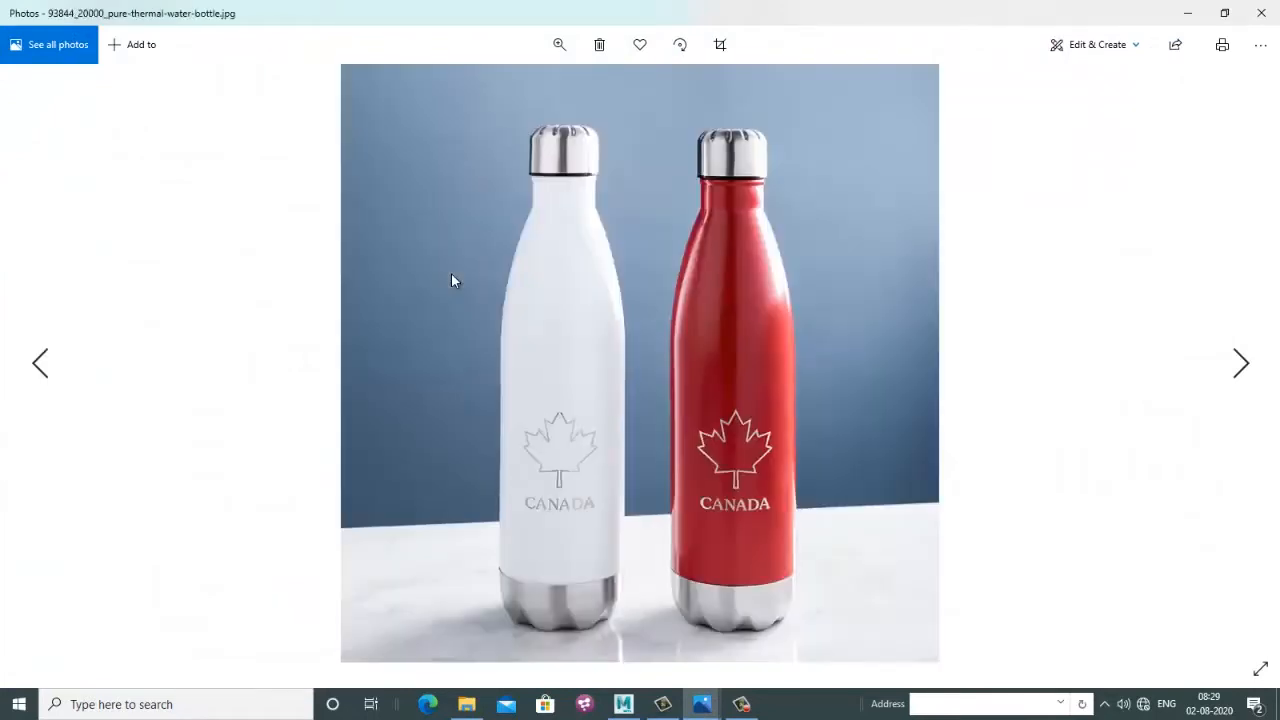
pyautogui.press('Right')
pyautogui.press('Right')
pyautogui.press('Right')
pyautogui.press('Right')
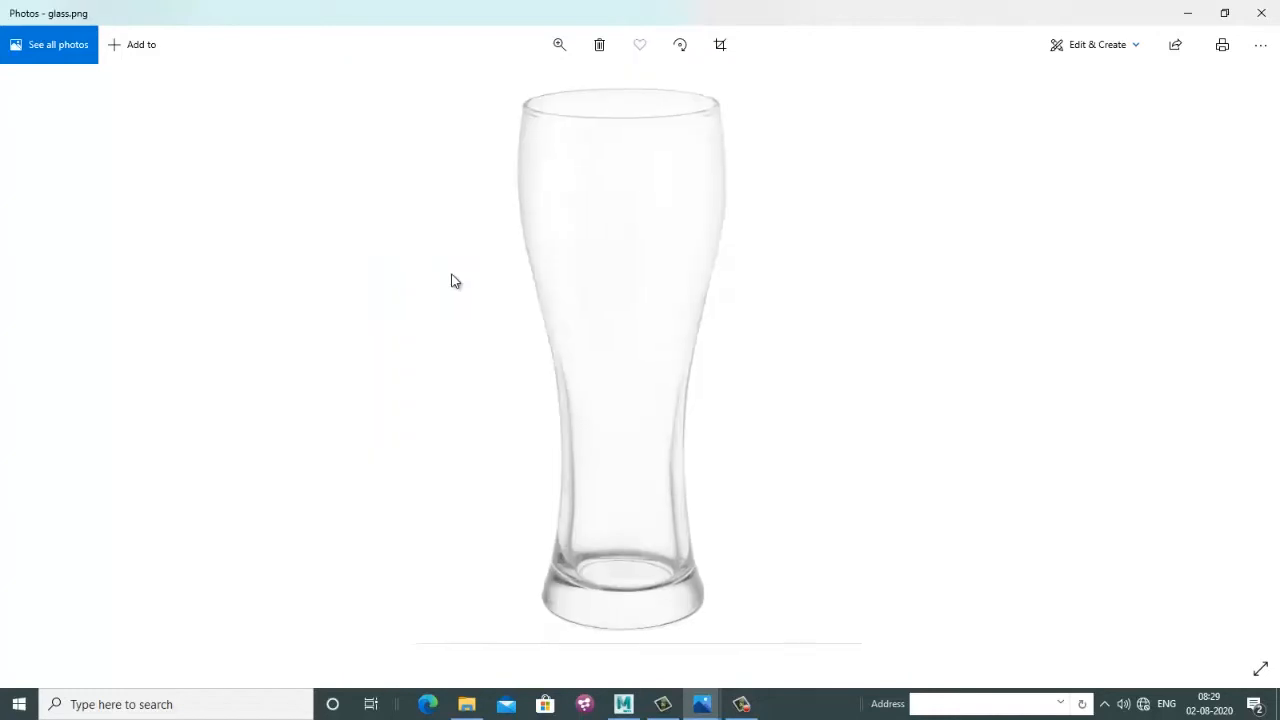
pyautogui.press('Right')
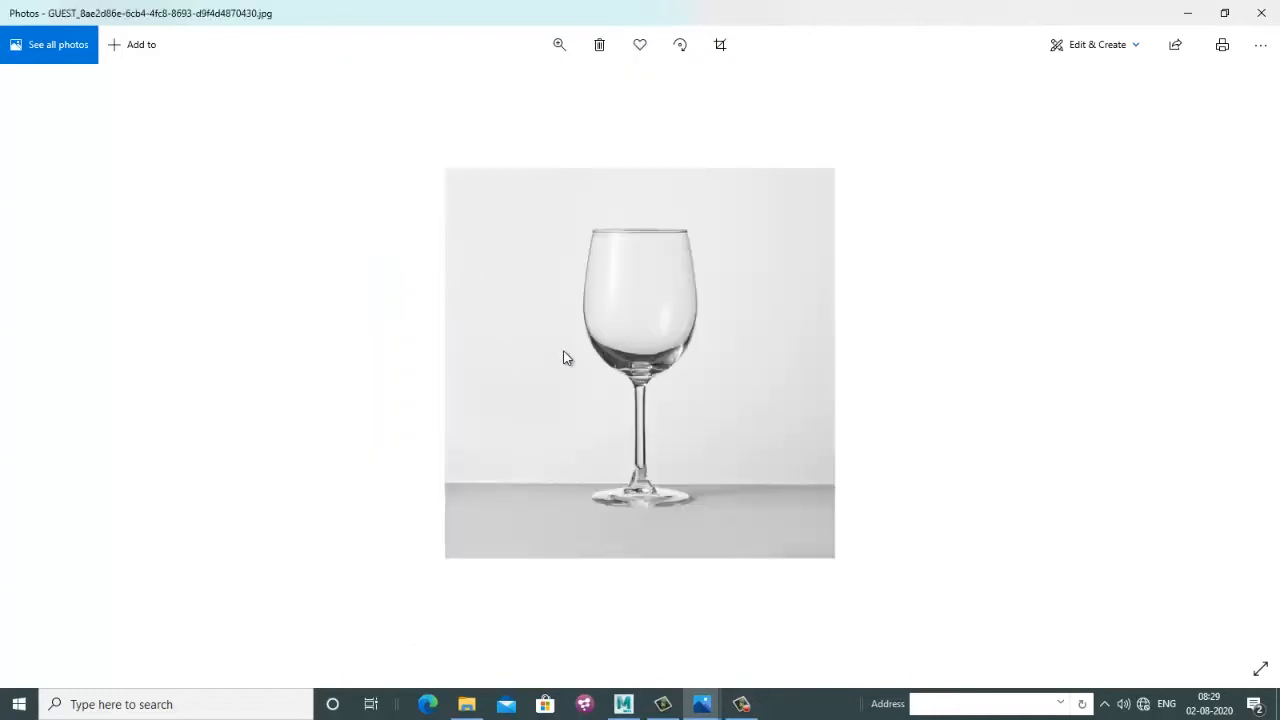
pyautogui.press('Left')
pyautogui.press('Right')
pyautogui.press('Right')
pyautogui.press('Right')
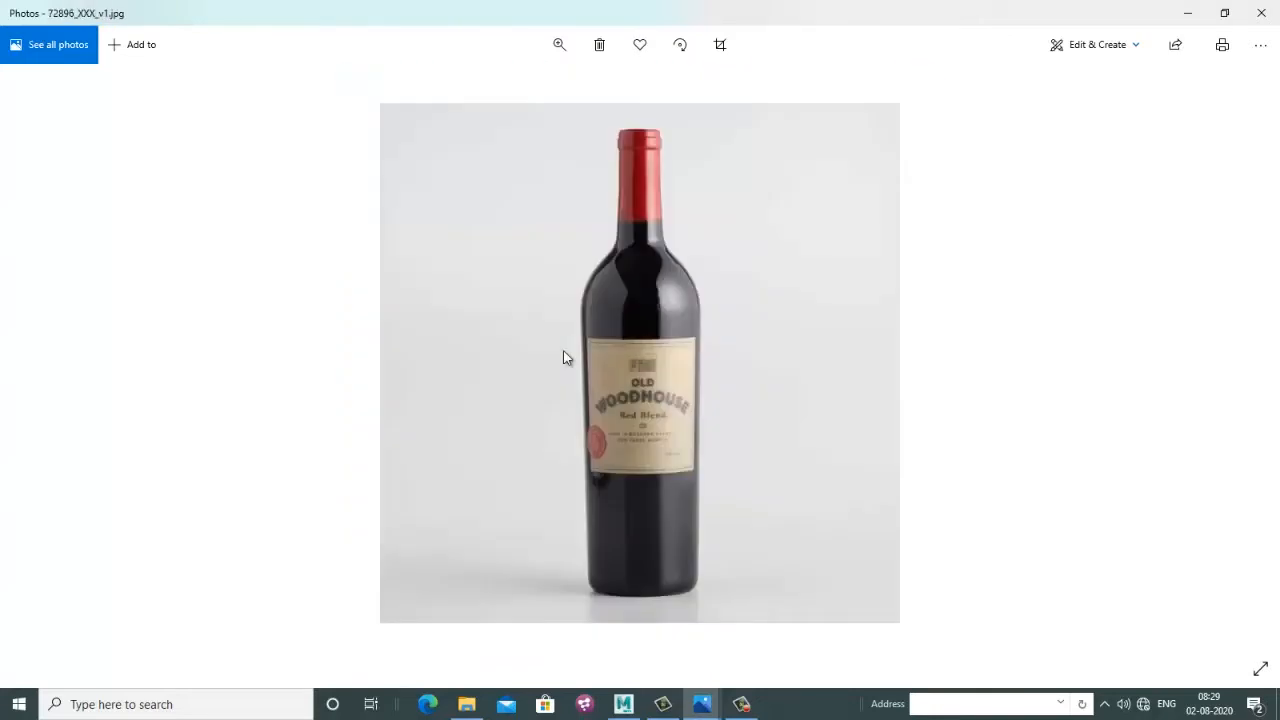
pyautogui.press('Left')
pyautogui.press('Right')
pyautogui.press('Right')
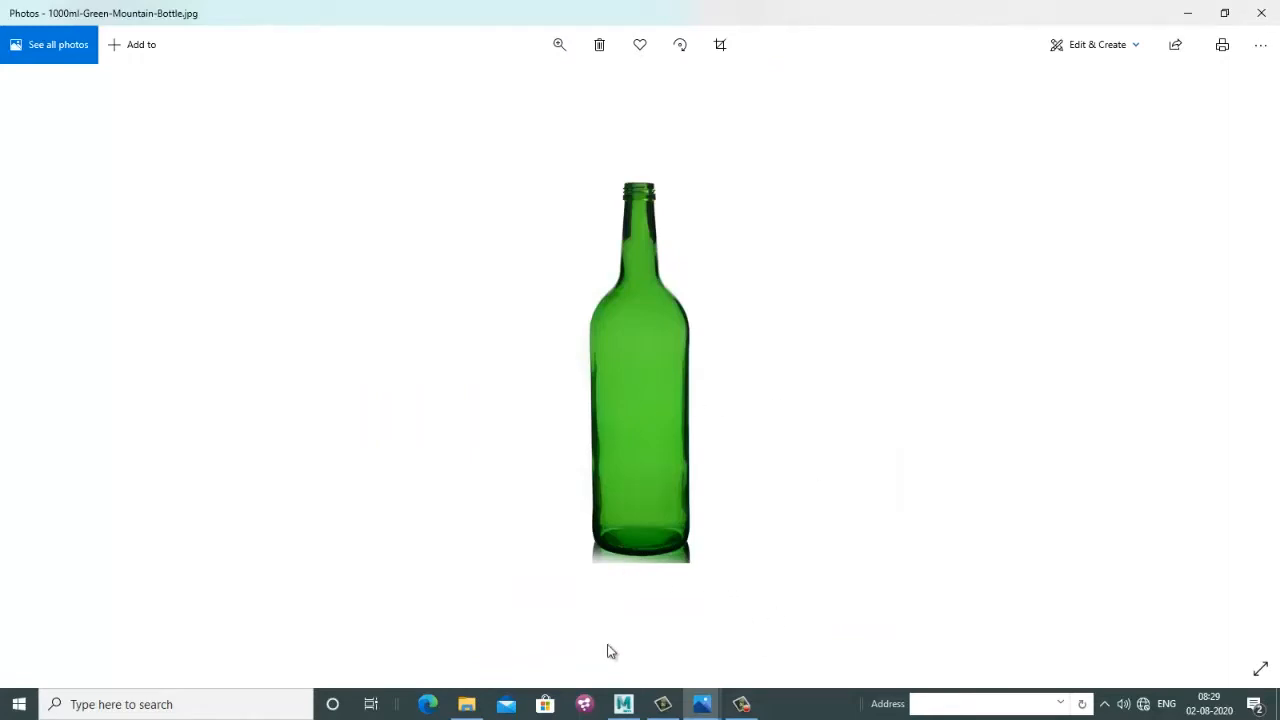
# Switch to Maya and examine the finished wine glass, bottle and tumbler models standing on the ground plane
pyautogui.click(623, 704)
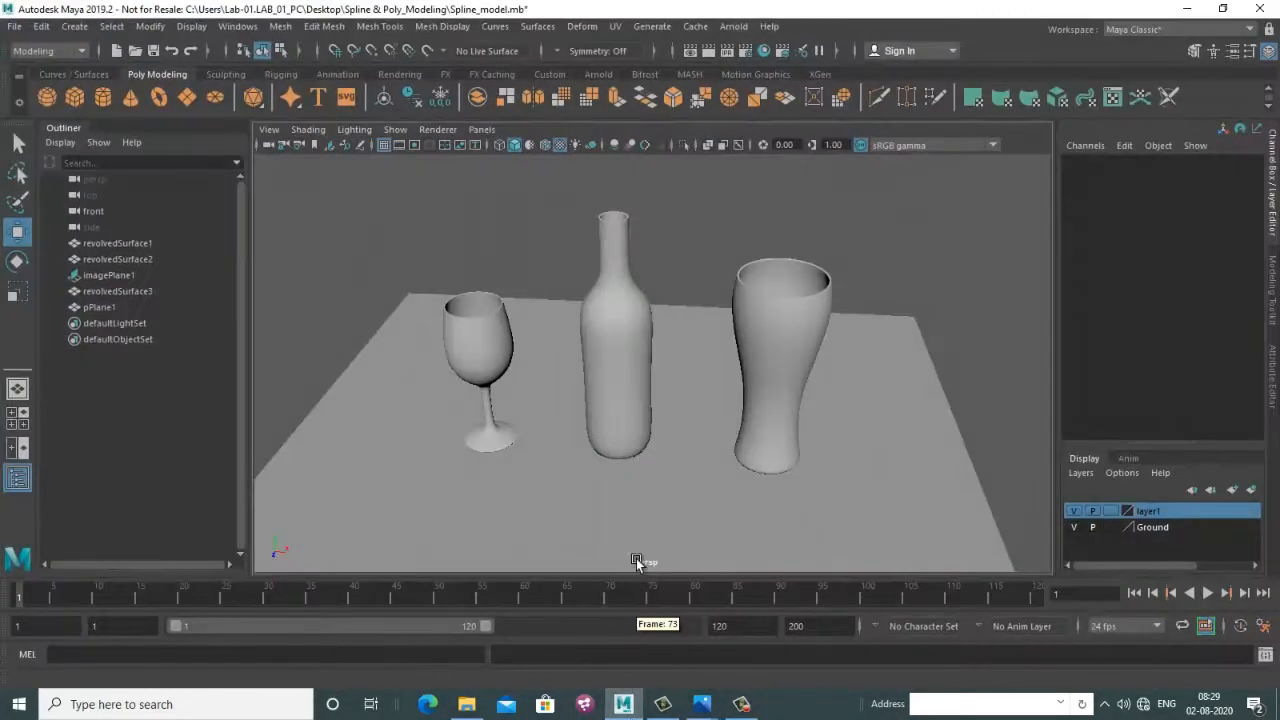
pyautogui.keyDown('alt'); pyautogui.moveTo(622, 396); pyautogui.dragTo(736, 373); pyautogui.keyUp('alt')
pyautogui.scroll(5, 736, 373)
pyautogui.keyDown('alt'); pyautogui.moveTo(654, 314); pyautogui.dragTo(614, 447); pyautogui.keyUp('alt')
pyautogui.click(614, 447)
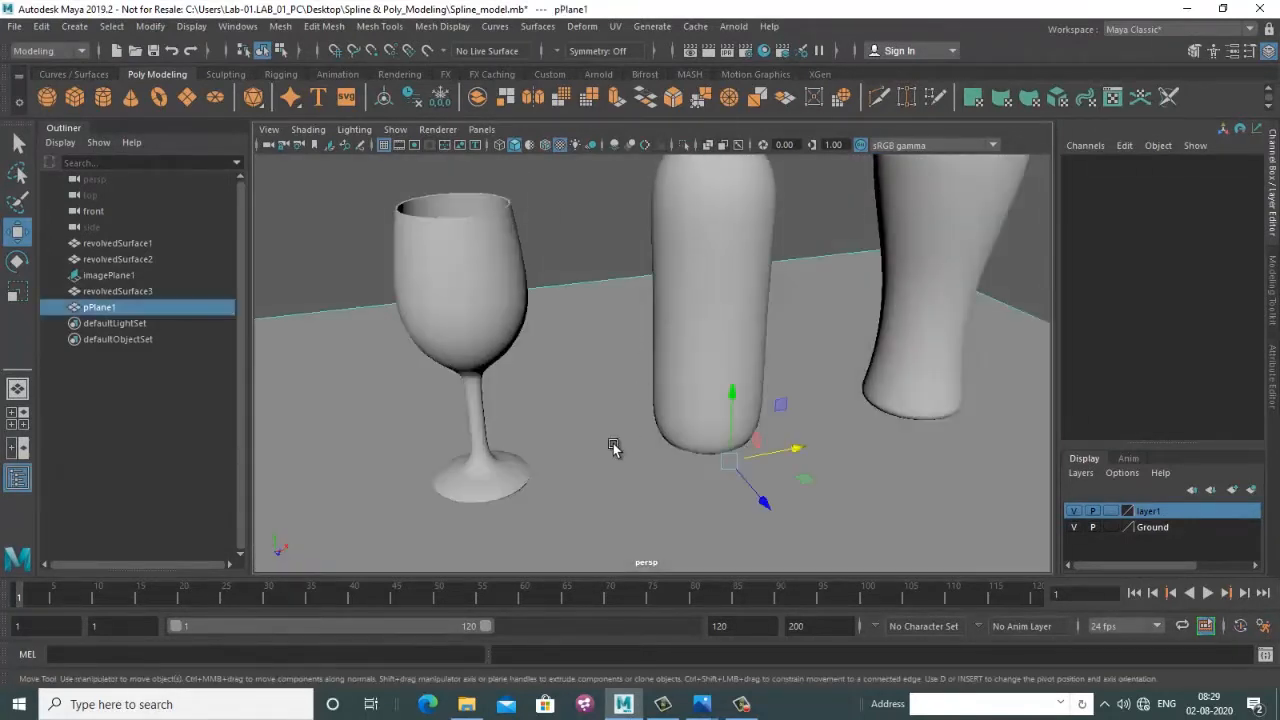
pyautogui.scroll(-5, 640, 400)
pyautogui.keyDown('alt'); pyautogui.moveTo(748, 435); pyautogui.dragTo(791, 353); pyautogui.keyUp('alt')
pyautogui.scroll(4, 791, 351)
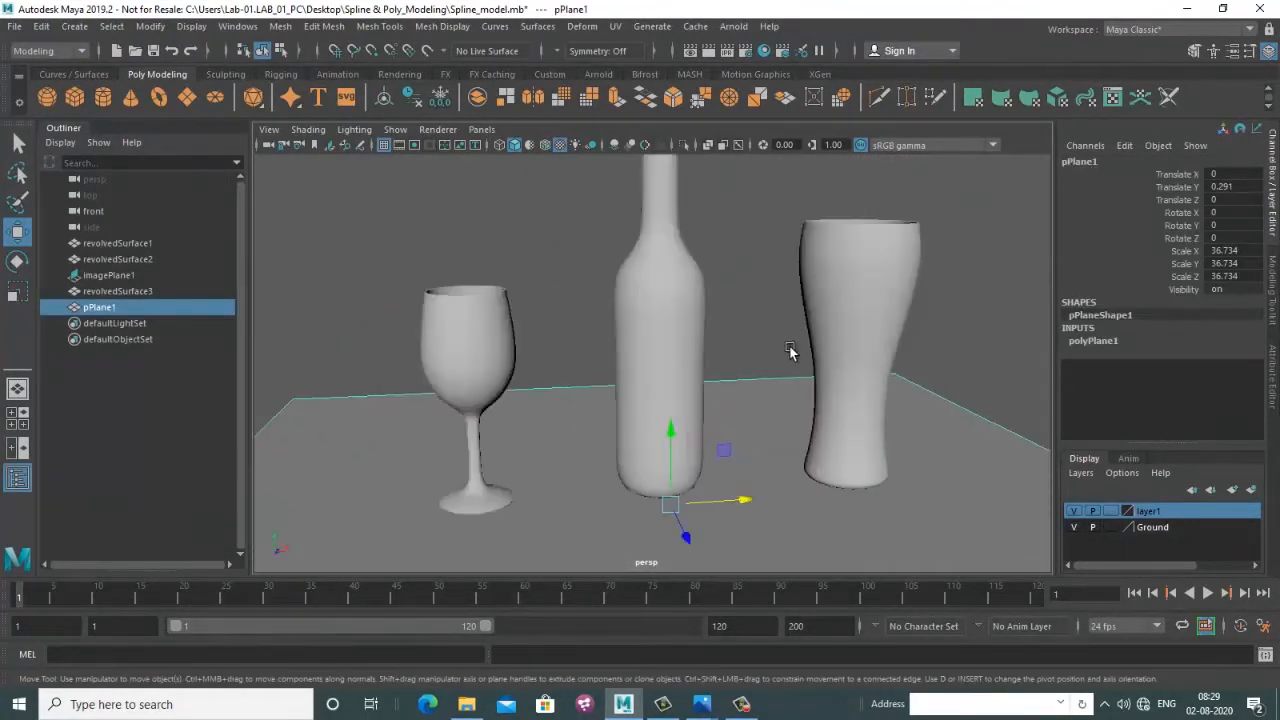
# Inspect the rims, profiles and wireframe of the finished bottle and wine glass models from several angles
pyautogui.keyDown('alt'); pyautogui.moveTo(791, 351); pyautogui.dragTo(763, 388, button='middle'); pyautogui.keyUp('alt')
pyautogui.click(834, 317)
pyautogui.keyDown('alt'); pyautogui.moveTo(834, 317); pyautogui.dragTo(826, 369); pyautogui.keyUp('alt')
pyautogui.scroll(5, 826, 369)
pyautogui.keyDown('alt'); pyautogui.moveTo(752, 340); pyautogui.dragTo(735, 410, button='middle'); pyautogui.keyUp('alt')
pyautogui.click(563, 400)
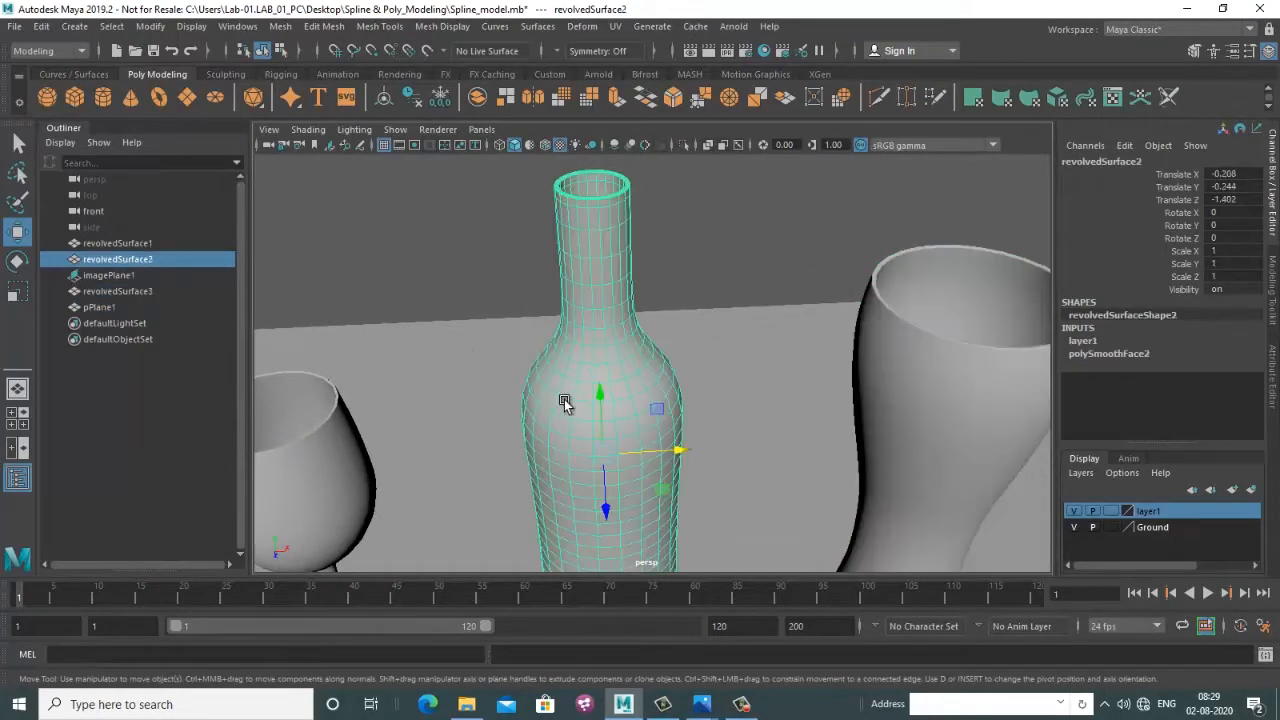
pyautogui.keyDown('alt'); pyautogui.moveTo(563, 400); pyautogui.dragTo(686, 362); pyautogui.keyUp('alt')
pyautogui.click(560, 428)
pyautogui.scroll(4, 686, 362)
pyautogui.scroll(-4, 686, 362)
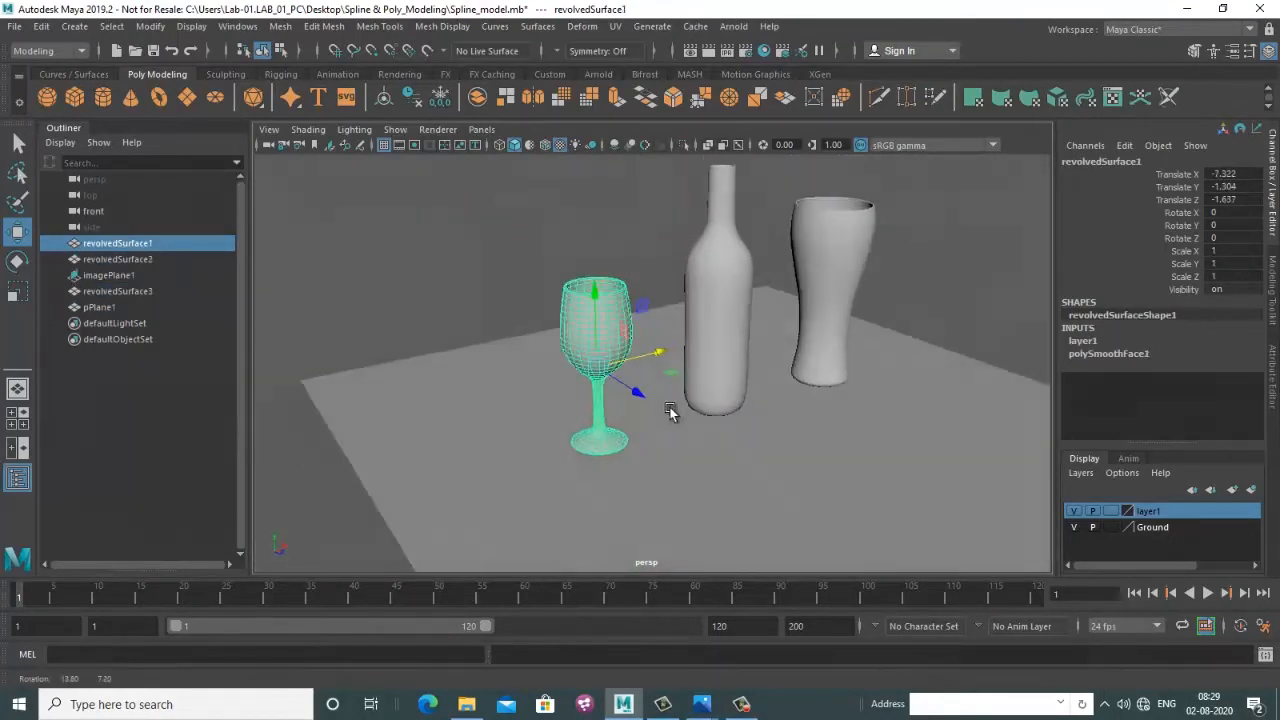
pyautogui.keyDown('alt'); pyautogui.moveTo(674, 409); pyautogui.dragTo(646, 430); pyautogui.keyUp('alt')
pyautogui.keyDown('alt'); pyautogui.moveTo(646, 430); pyautogui.dragTo(654, 401, button='middle'); pyautogui.keyUp('alt')
pyautogui.moveTo(654, 401)
pyautogui.keyDown('alt'); pyautogui.mouseDown()
pyautogui.moveTo(686, 446)
pyautogui.moveTo(727, 431)
pyautogui.moveTo(682, 458)
pyautogui.moveTo(686, 434)
pyautogui.moveTo(663, 443)
pyautogui.moveTo(691, 383)
pyautogui.moveTo(674, 414)
pyautogui.mouseUp(); pyautogui.keyUp('alt')
pyautogui.scroll(-2, 681, 438)
# Start a new empty scene in place of the finished models and view its perspective grid
pyautogui.click(116, 51)
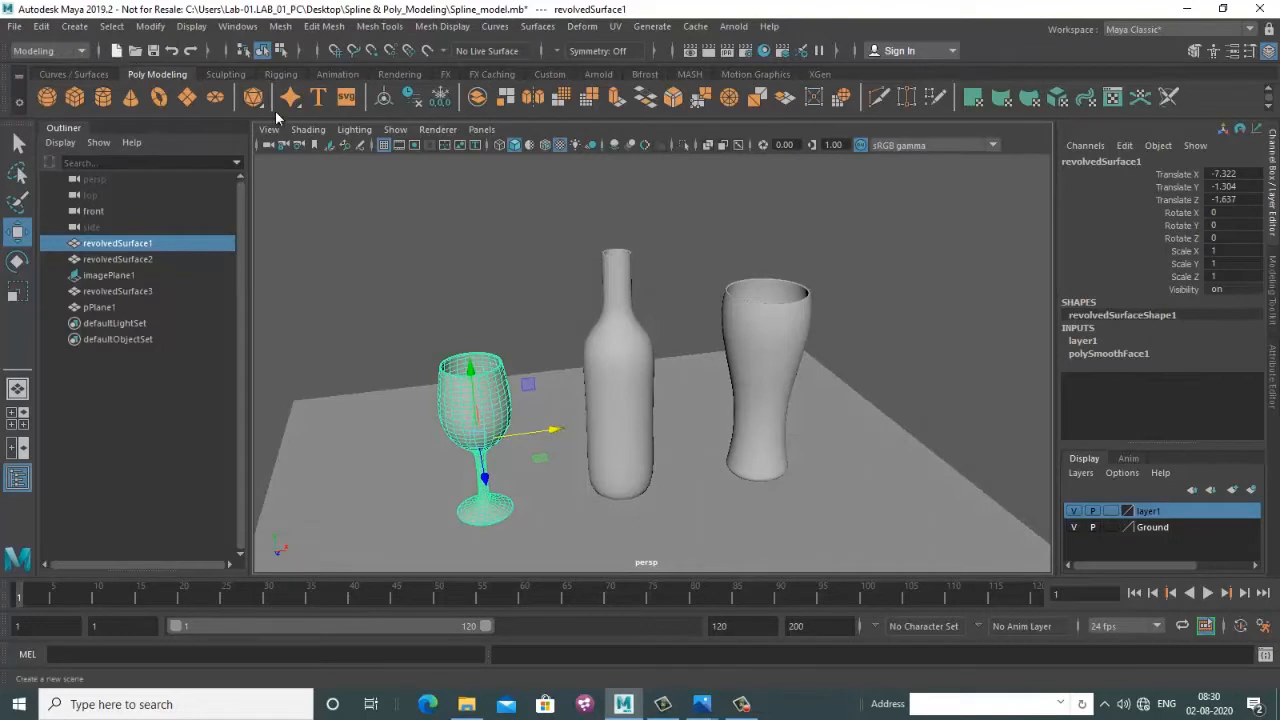
pyautogui.click(646, 361)
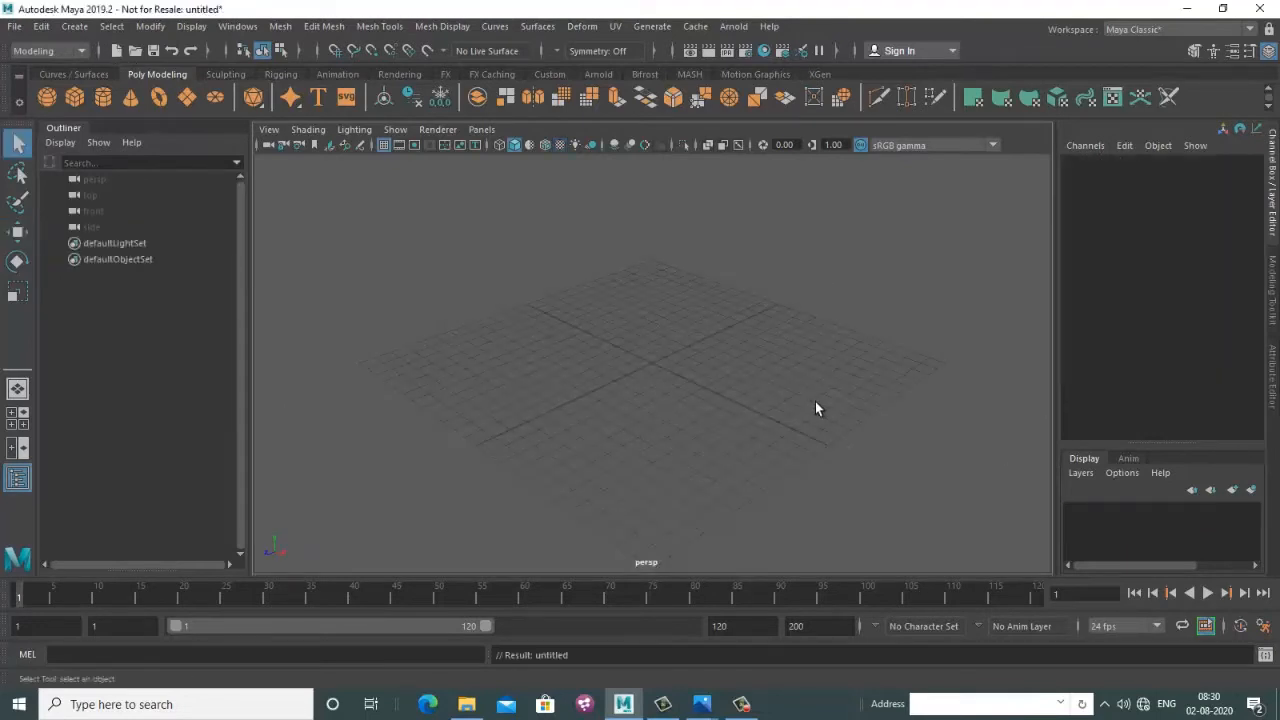
pyautogui.keyDown('alt'); pyautogui.moveTo(814, 406); pyautogui.dragTo(766, 394); pyautogui.keyUp('alt')
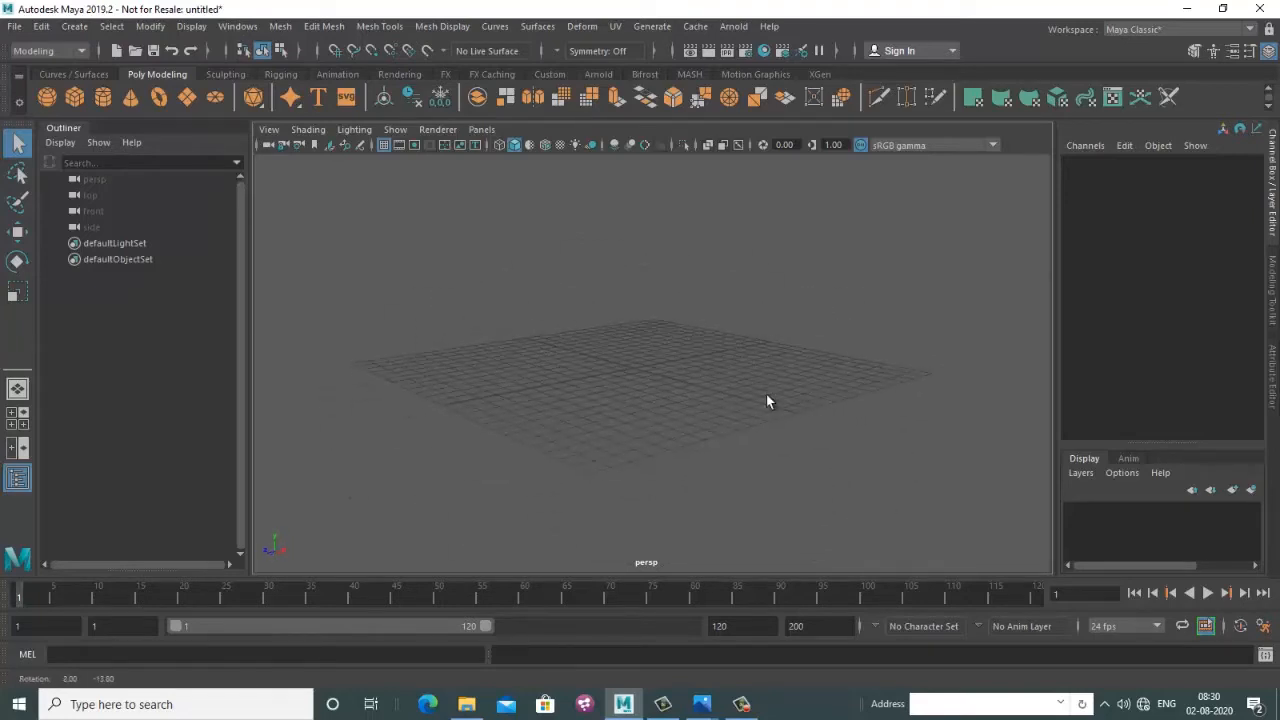
pyautogui.keyDown('alt'); pyautogui.moveTo(766, 394); pyautogui.dragTo(760, 423, button='middle'); pyautogui.keyUp('alt')
pyautogui.keyDown('alt'); pyautogui.moveTo(737, 423); pyautogui.dragTo(722, 385); pyautogui.keyUp('alt')
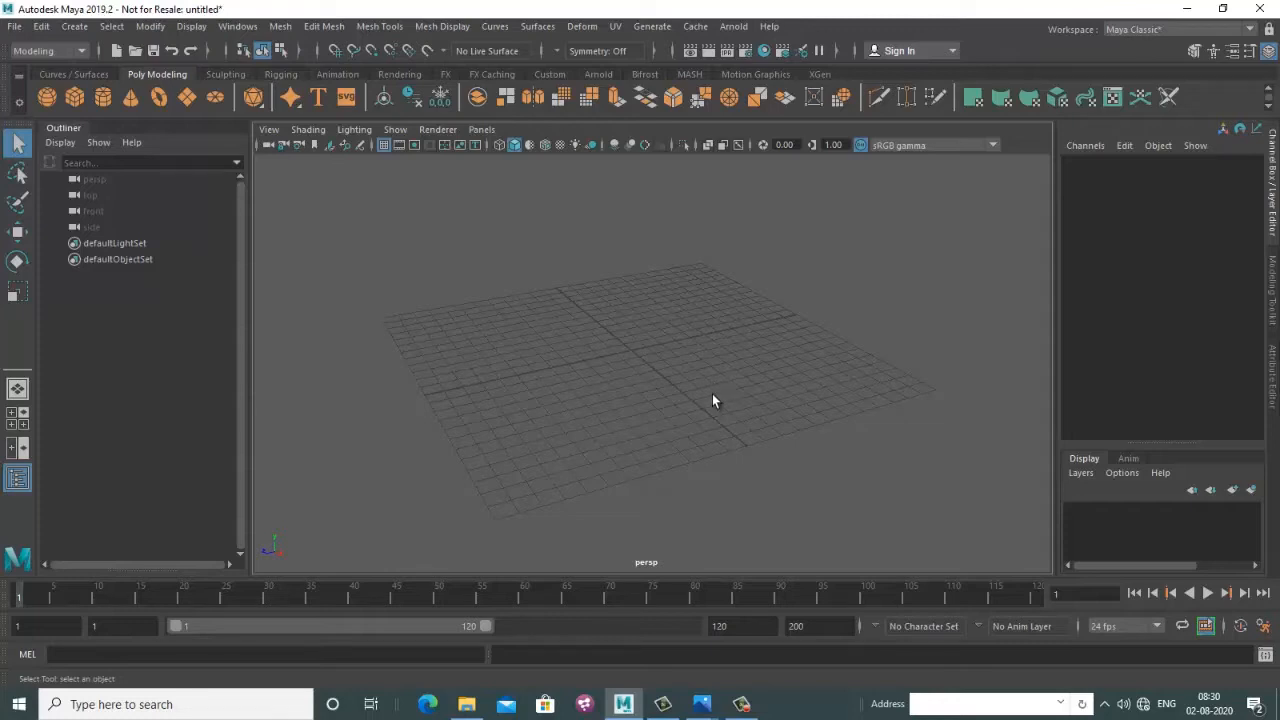
# Turn on the grid display in the front view and maximize that view
pyautogui.press('space')
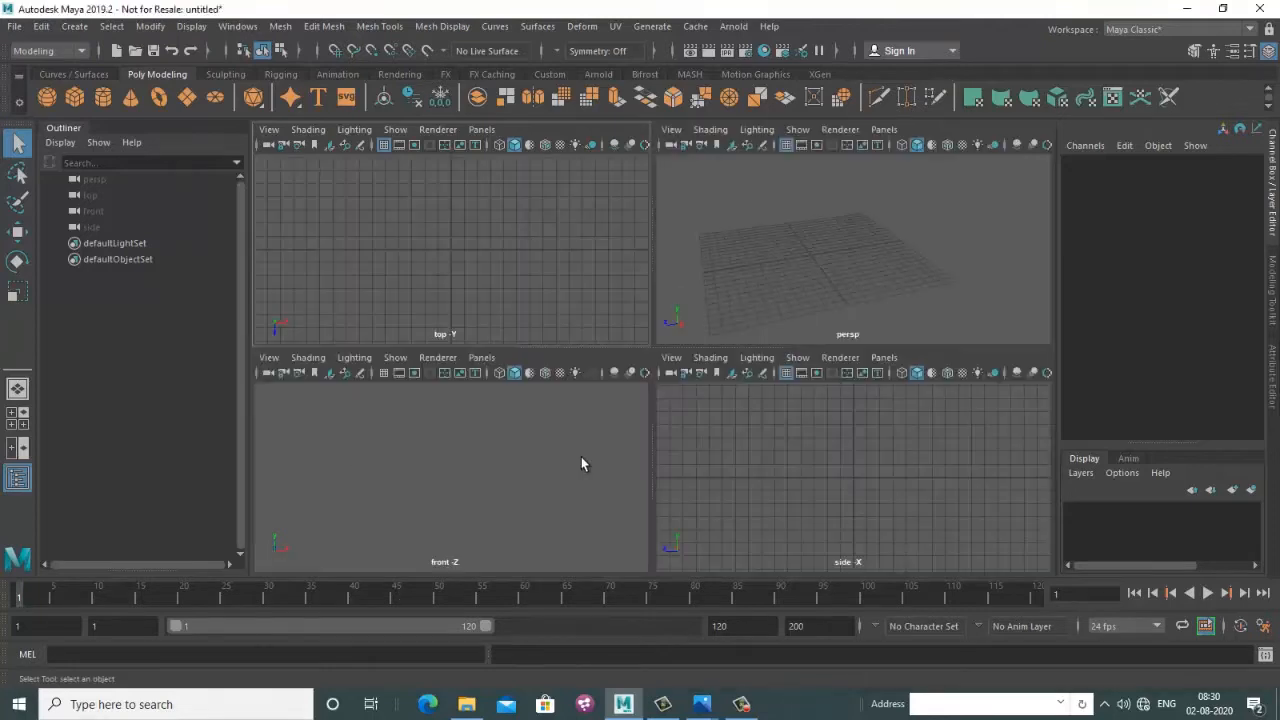
pyautogui.click(395, 129)
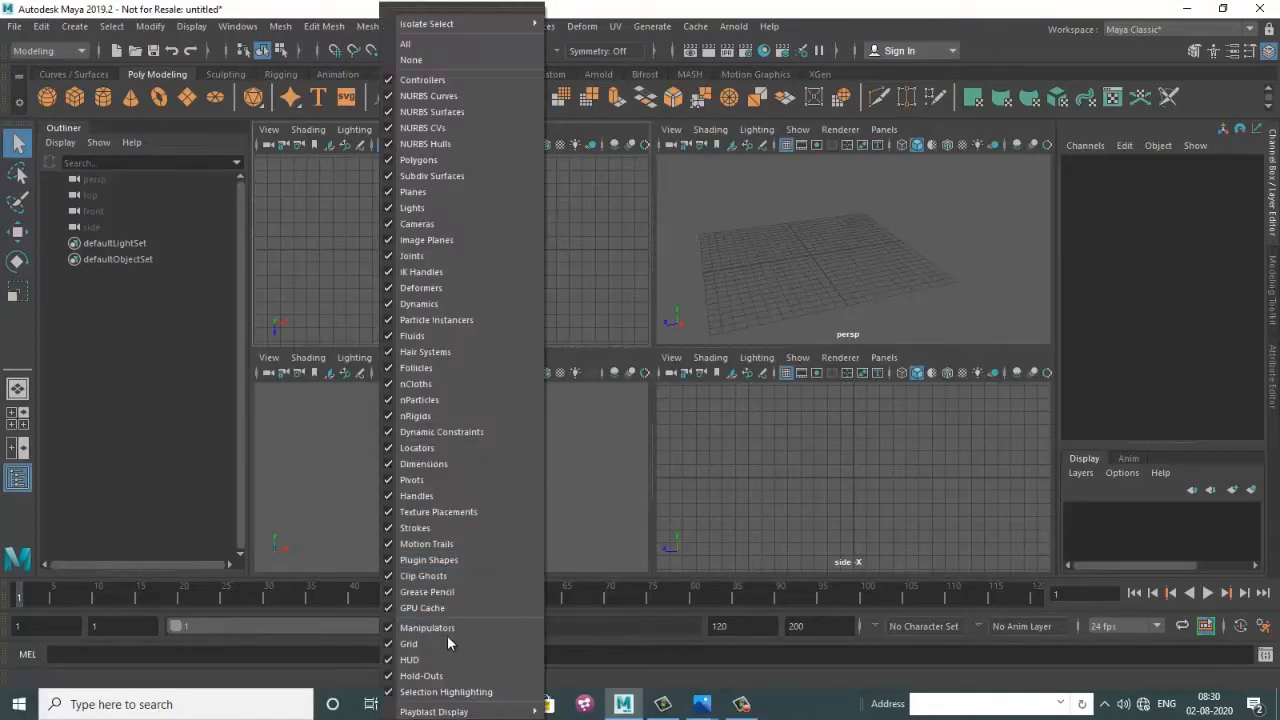
pyautogui.click(329, 426)
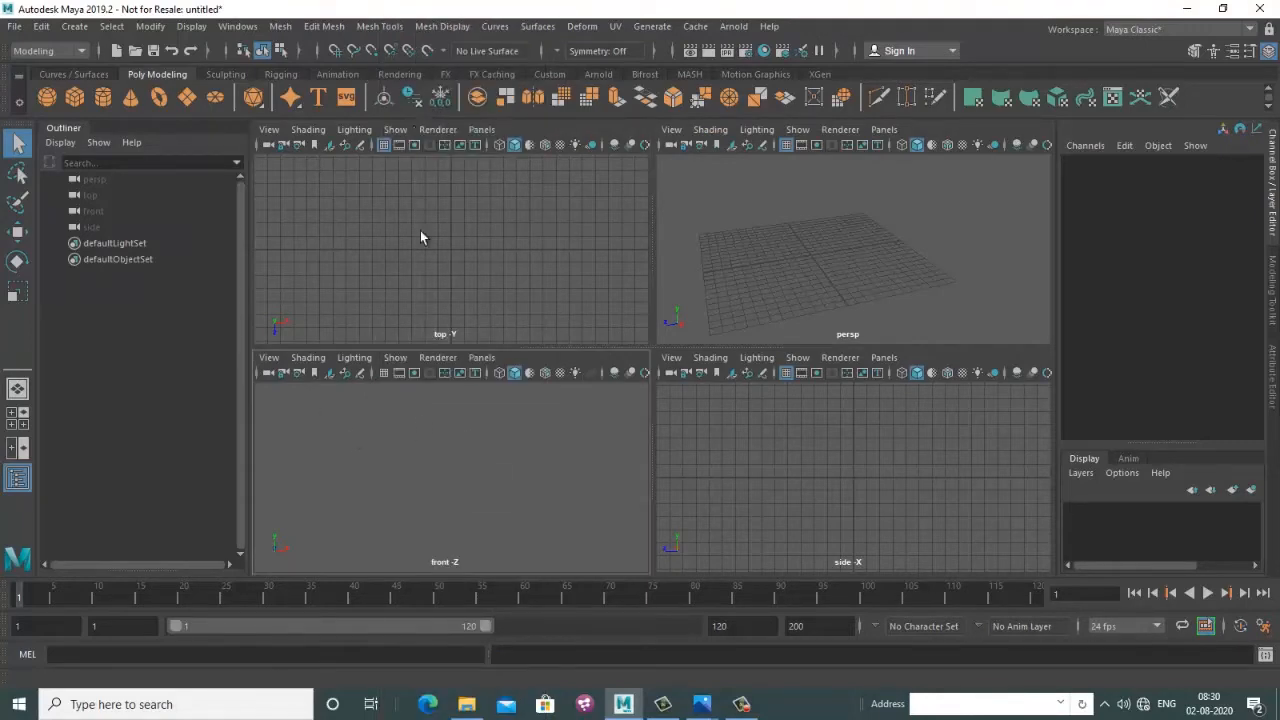
pyautogui.click(395, 358)
pyautogui.click(425, 626)
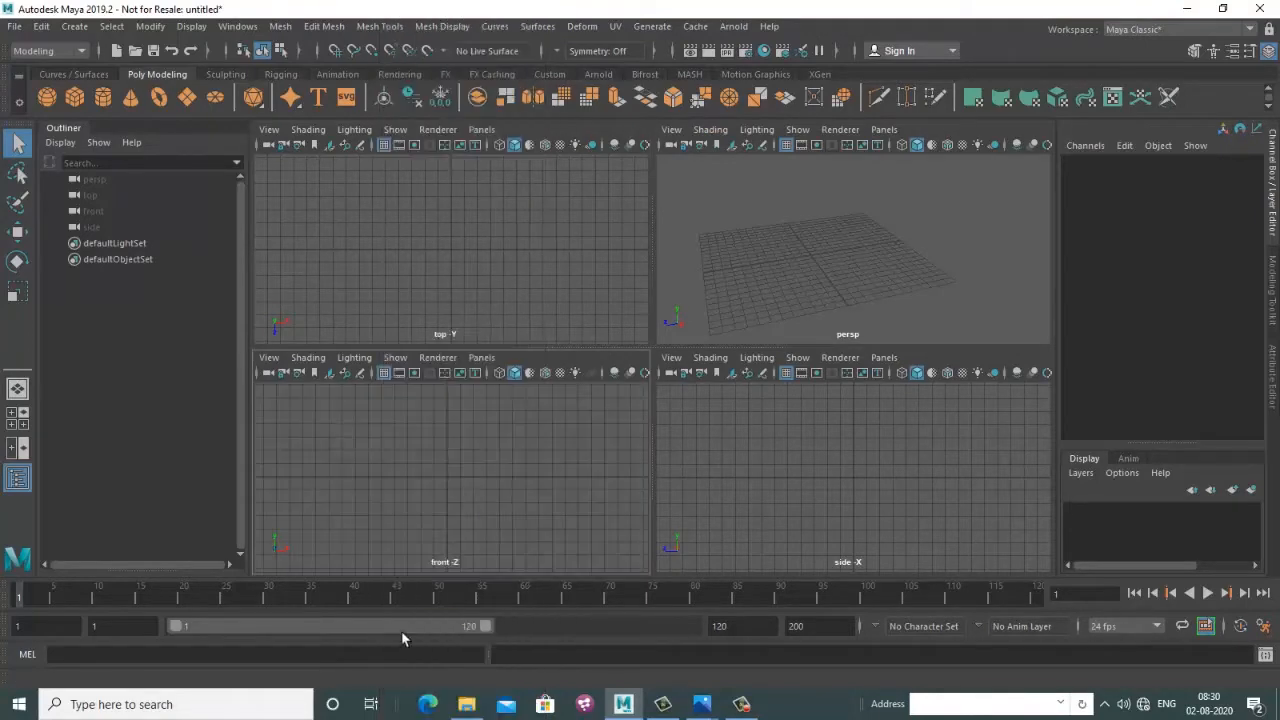
pyautogui.press('space')
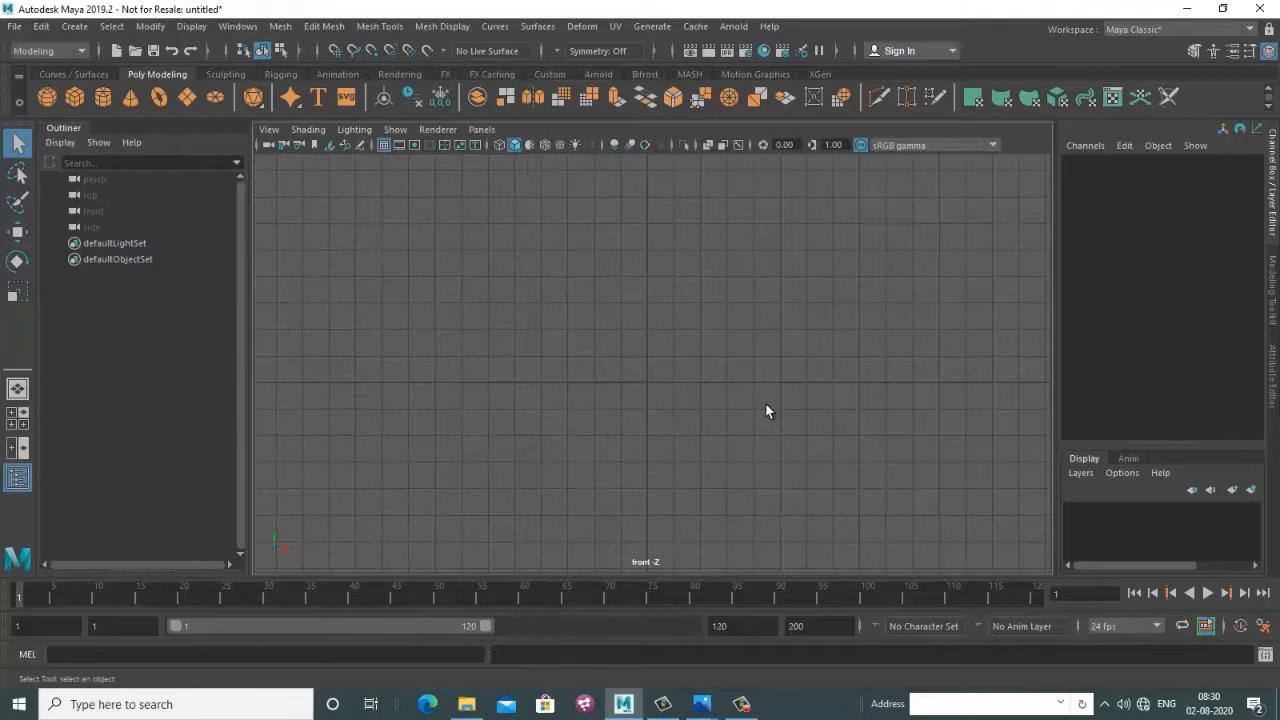
pyautogui.click(262, 134)
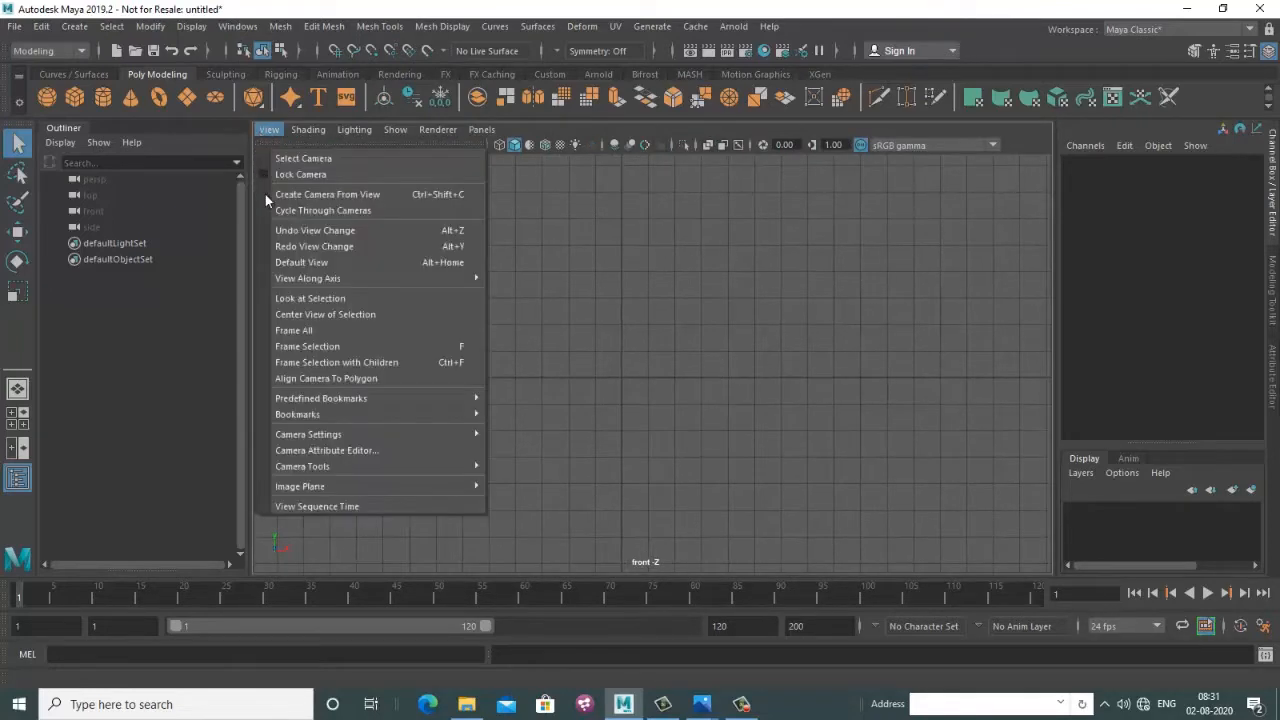
pyautogui.moveTo(306, 489)
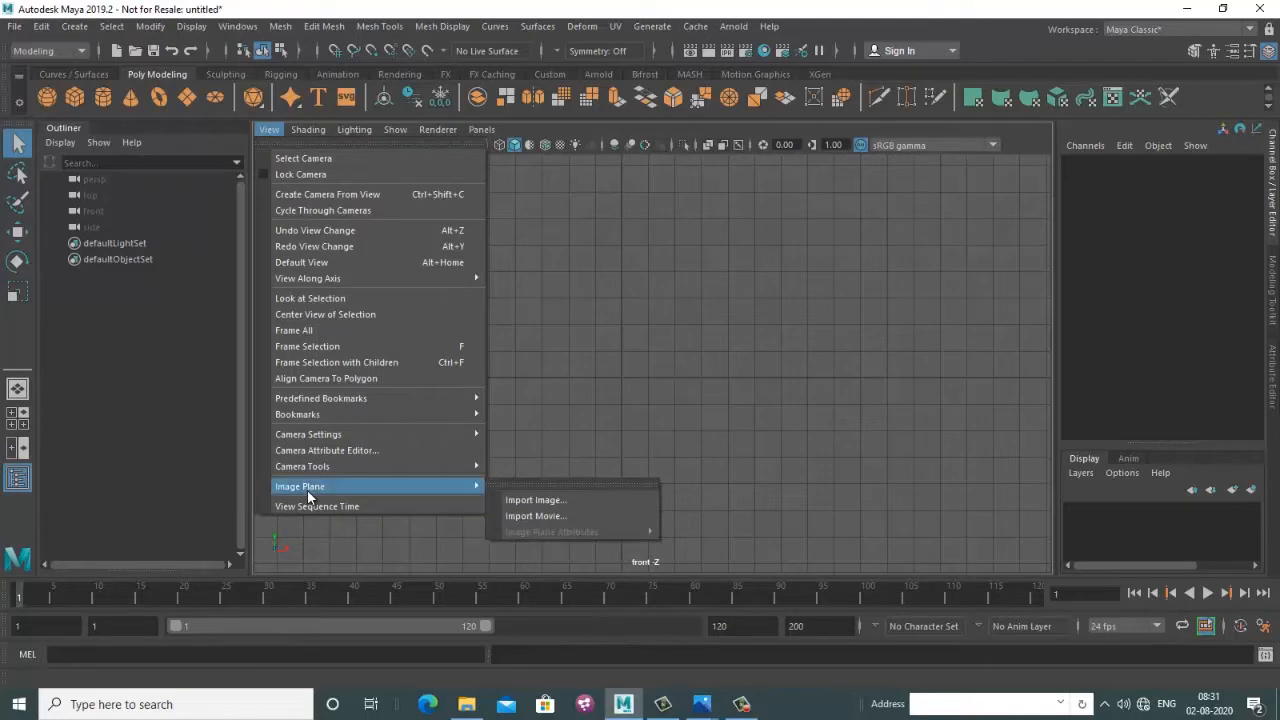
pyautogui.click(702, 296)
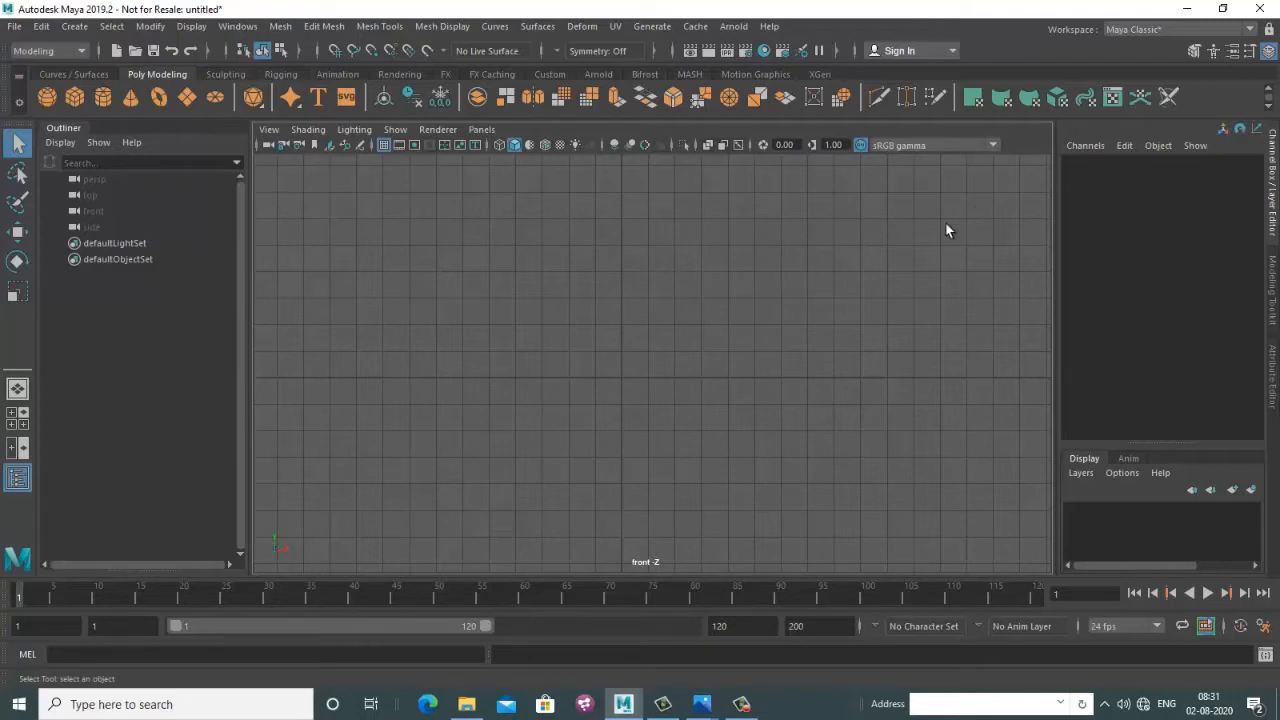
# Start a new project definition and browse to the Desktop for its location
pyautogui.click(15, 26)
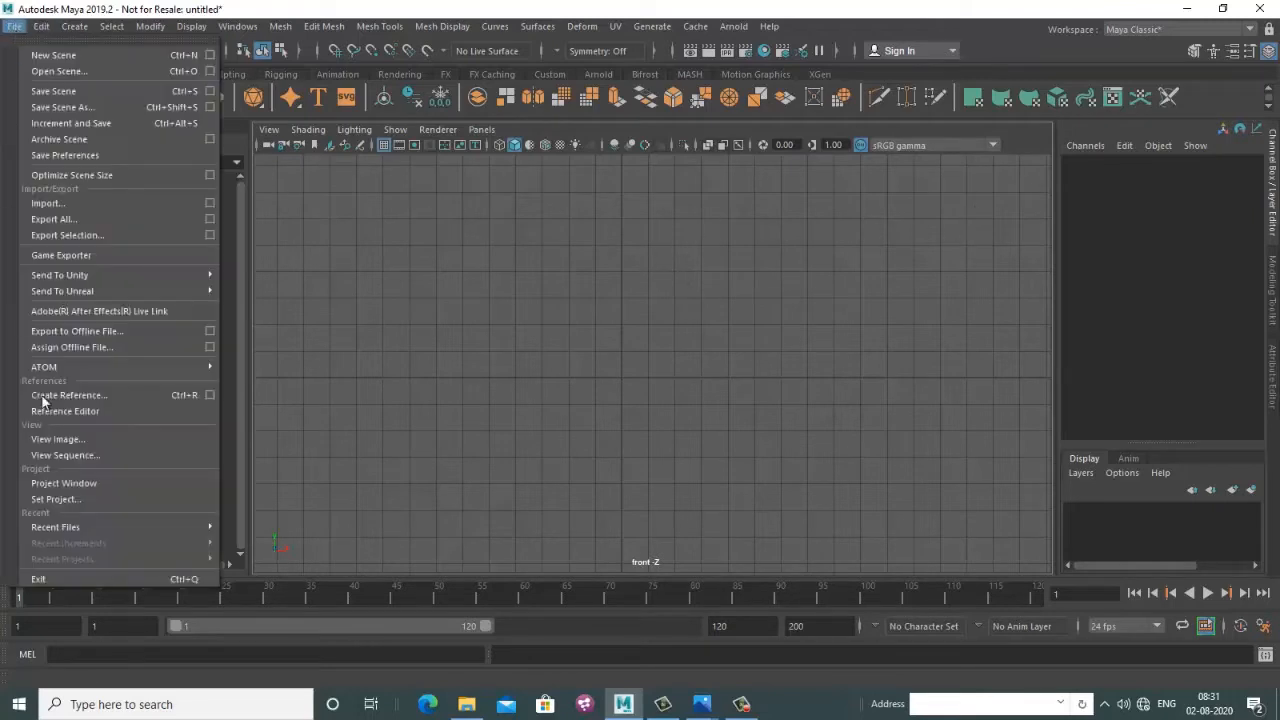
pyautogui.click(67, 484)
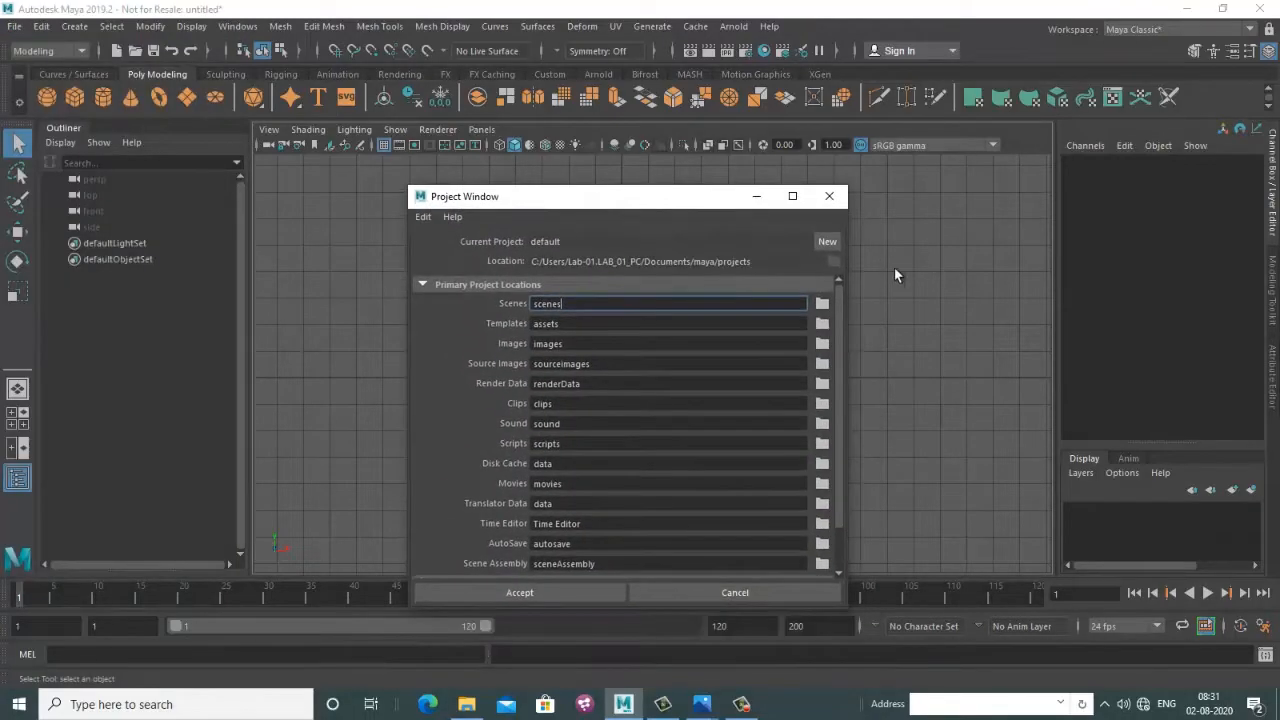
pyautogui.click(826, 243)
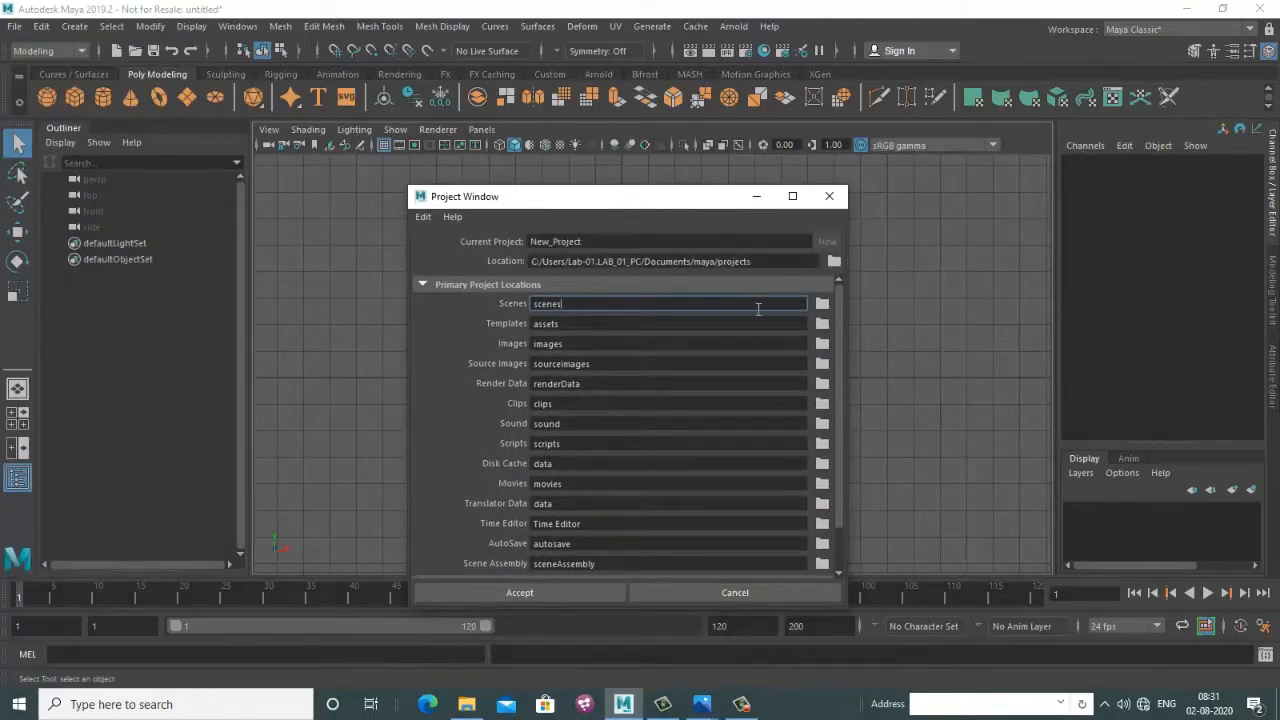
pyautogui.click(833, 262)
pyautogui.click(185, 171)
pyautogui.click(177, 161)
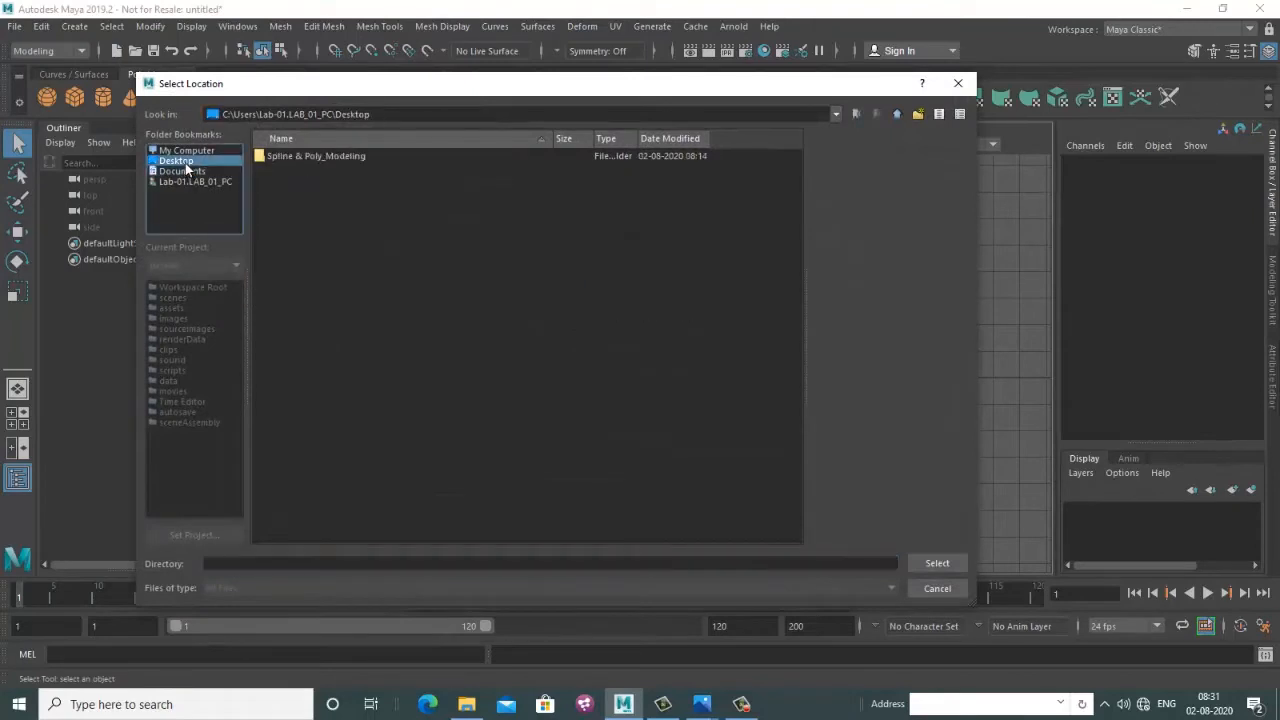
# Create a folder named Spline_Model on the Desktop and choose it as the project location
pyautogui.rightClick(441, 285)
pyautogui.click(484, 307)
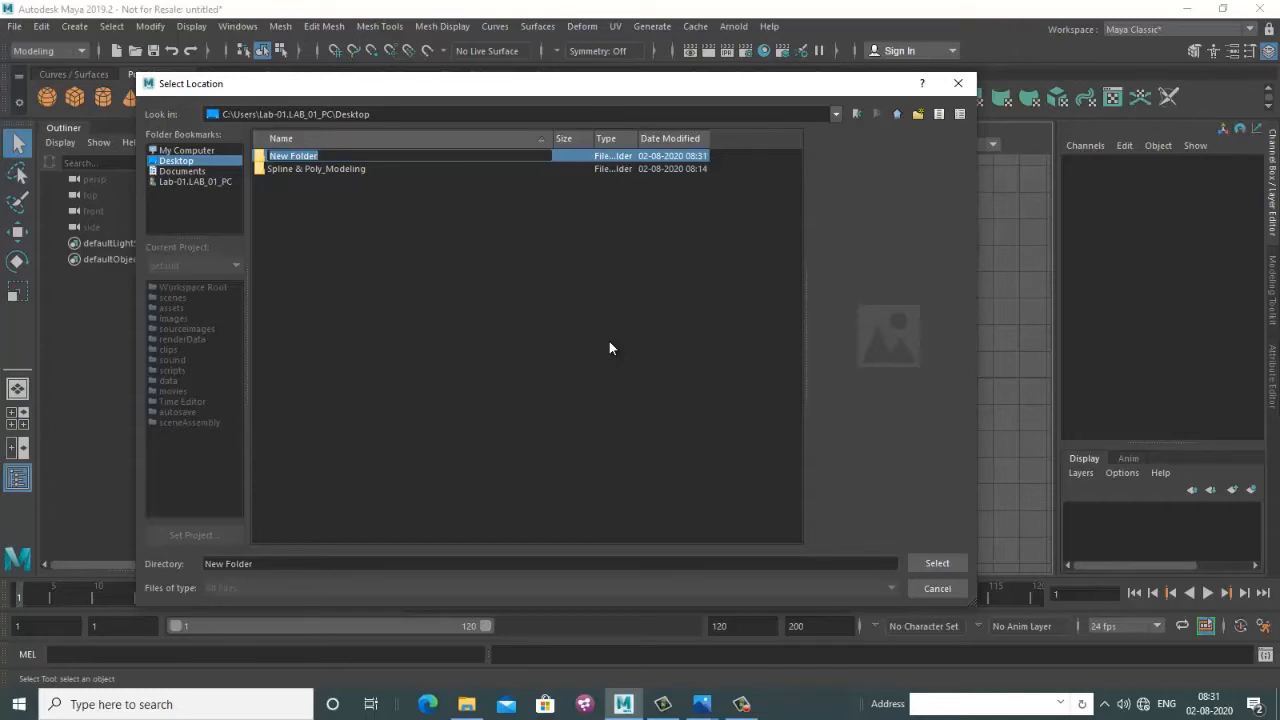
pyautogui.write('Spline')
pyautogui.press('BackSpace')
pyautogui.press('BackSpace')
pyautogui.write('line')
pyautogui.write(' Model')
pyautogui.press('Return')
pyautogui.click(937, 563)
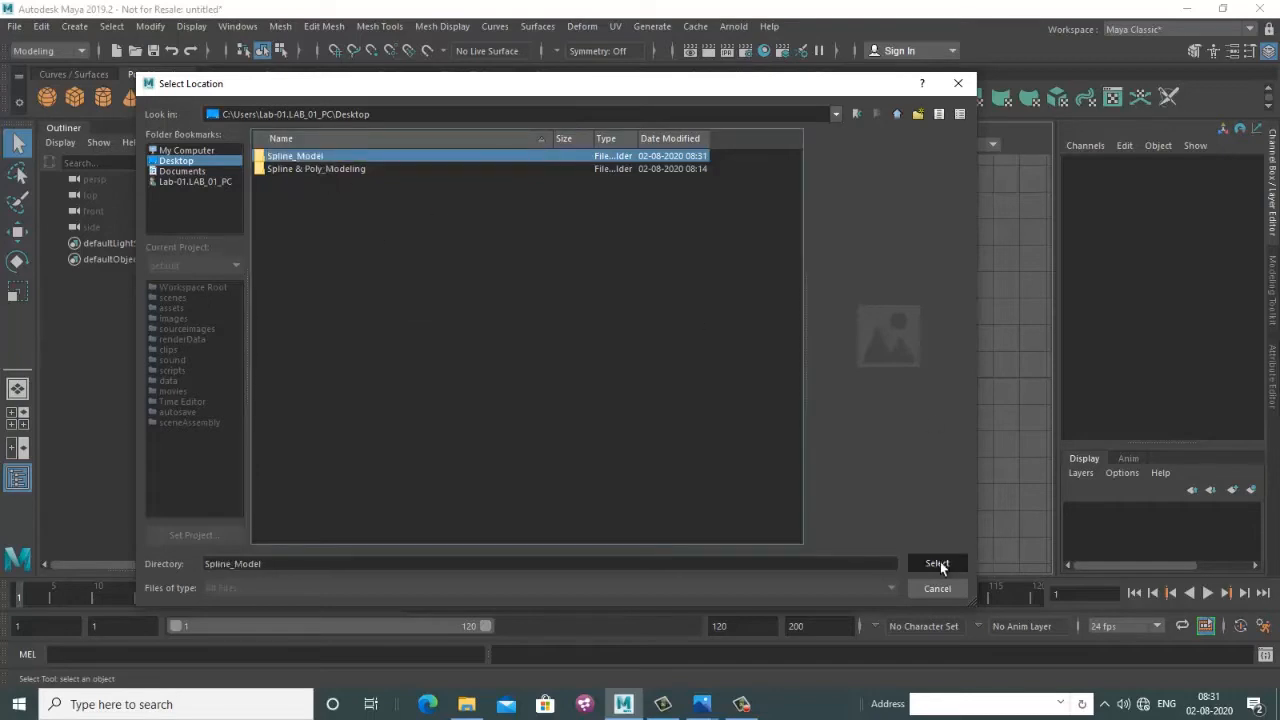
# Name the new project Spline and accept the default primary project locations
pyautogui.doubleClick(597, 240)
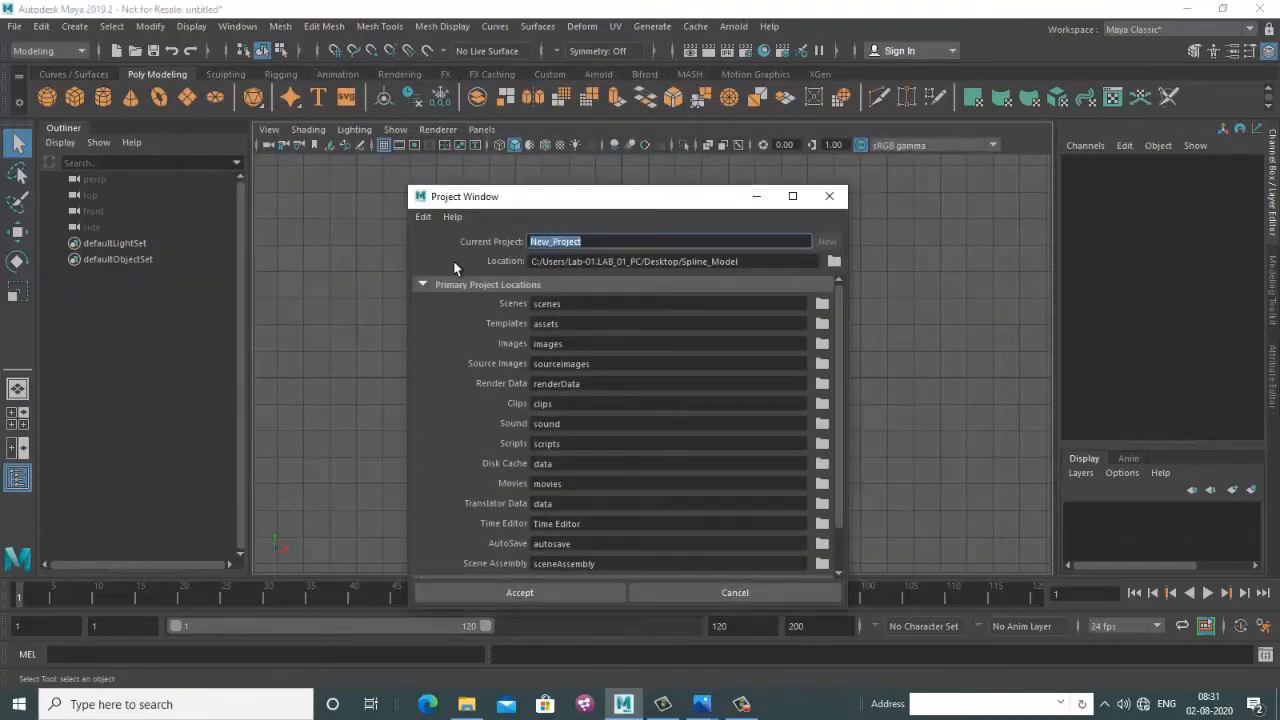
pyautogui.write('Spline')
pyautogui.moveTo(589, 203); pyautogui.dragTo(544, 137)
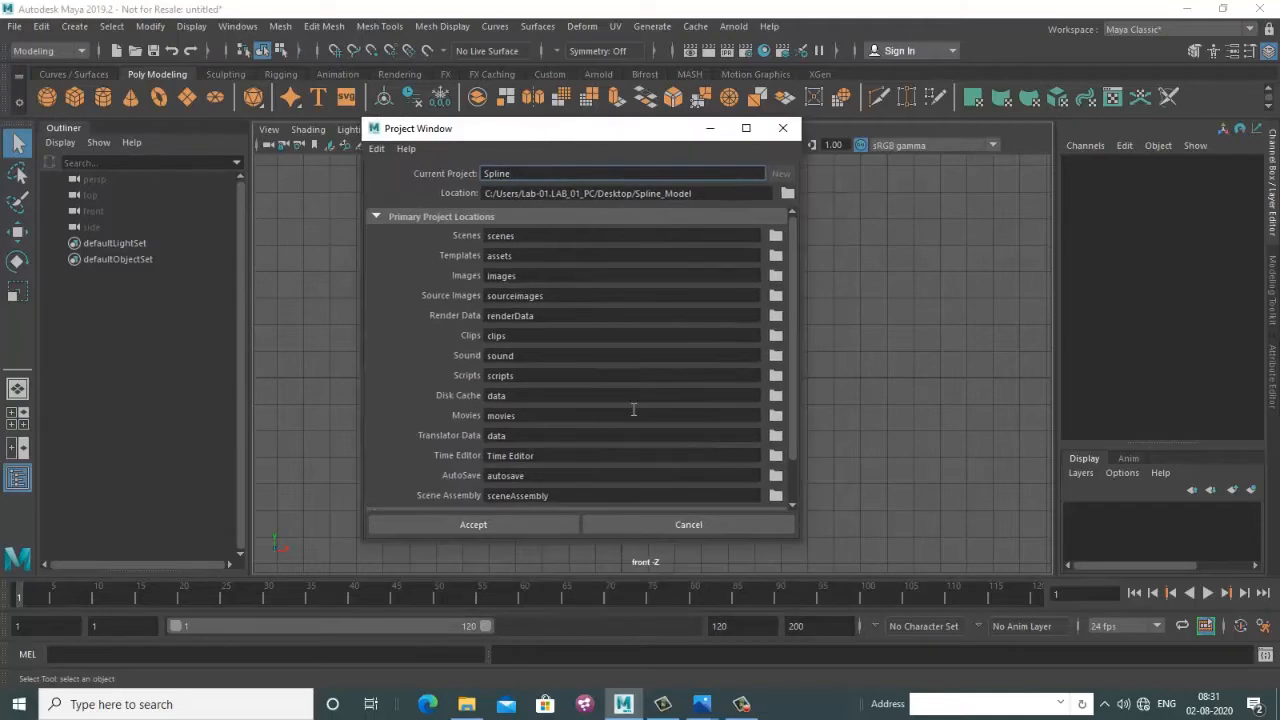
pyautogui.click(503, 526)
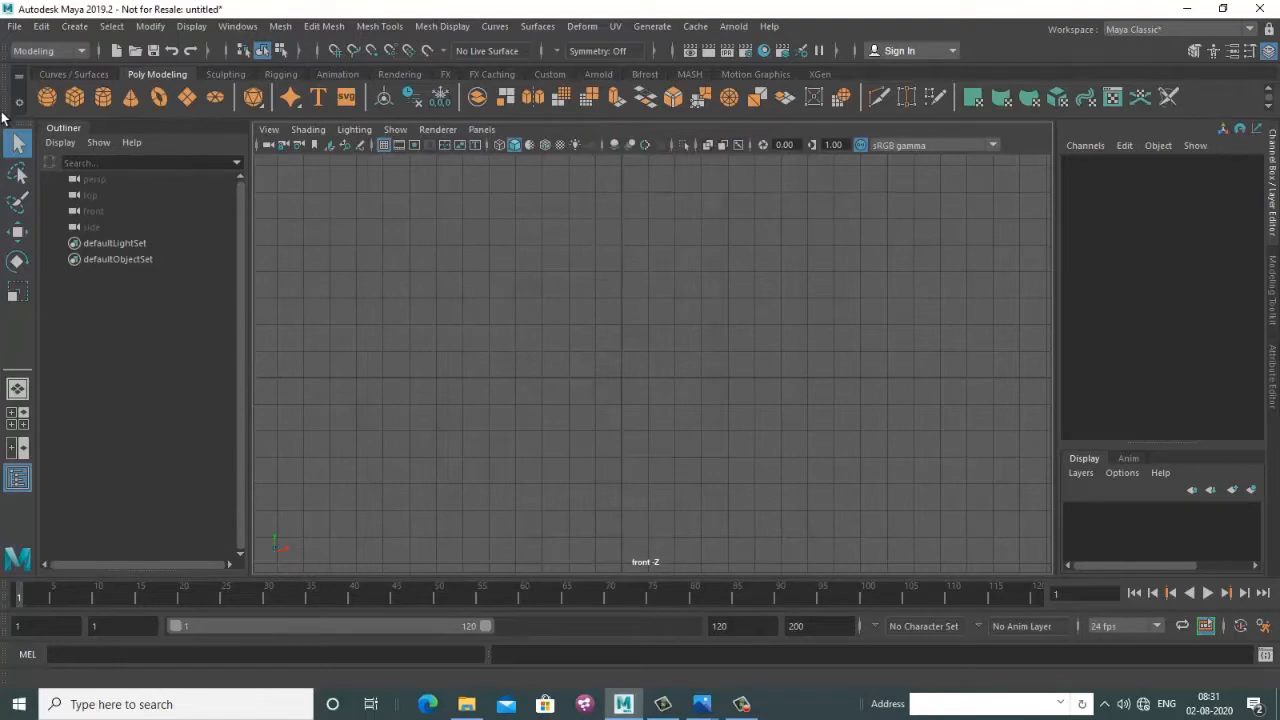
# Switch from Maya to the desktop and close the green bottle preview to reach the Spline & Poly_Modeling folder
pyautogui.click(15, 26)
pyautogui.click(461, 166)
pyautogui.click(1186, 8)
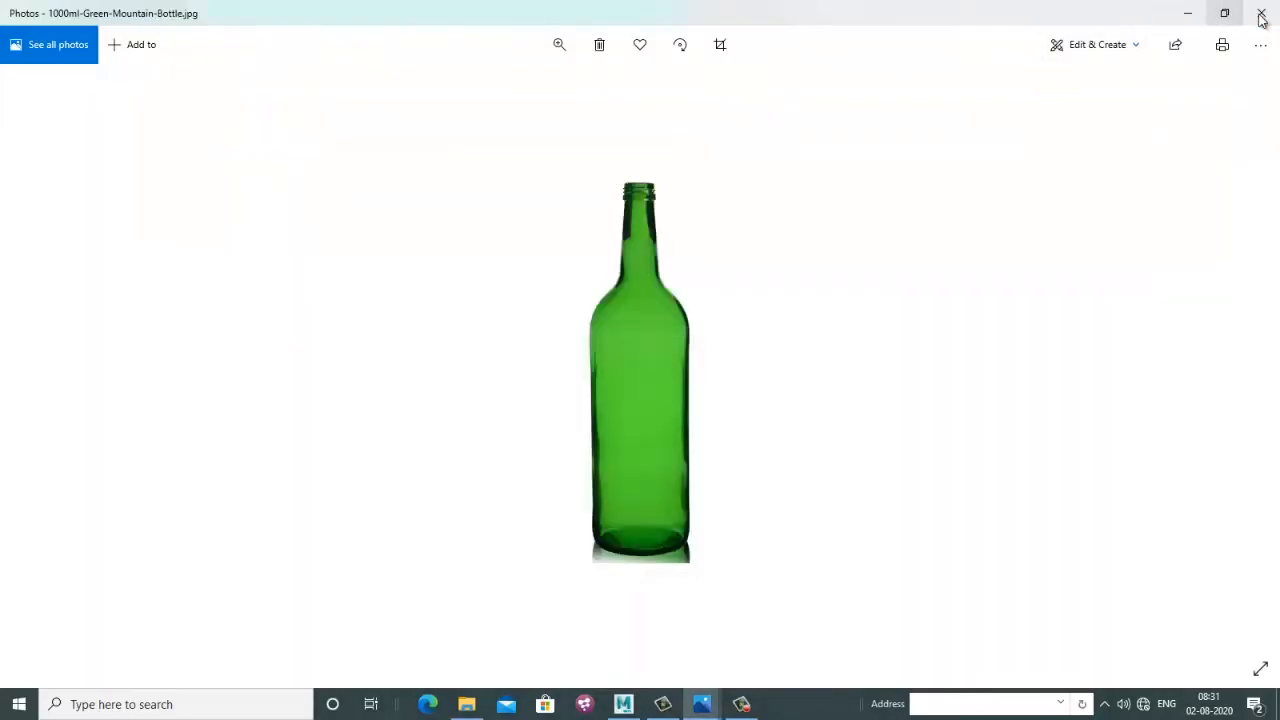
pyautogui.click(1226, 12)
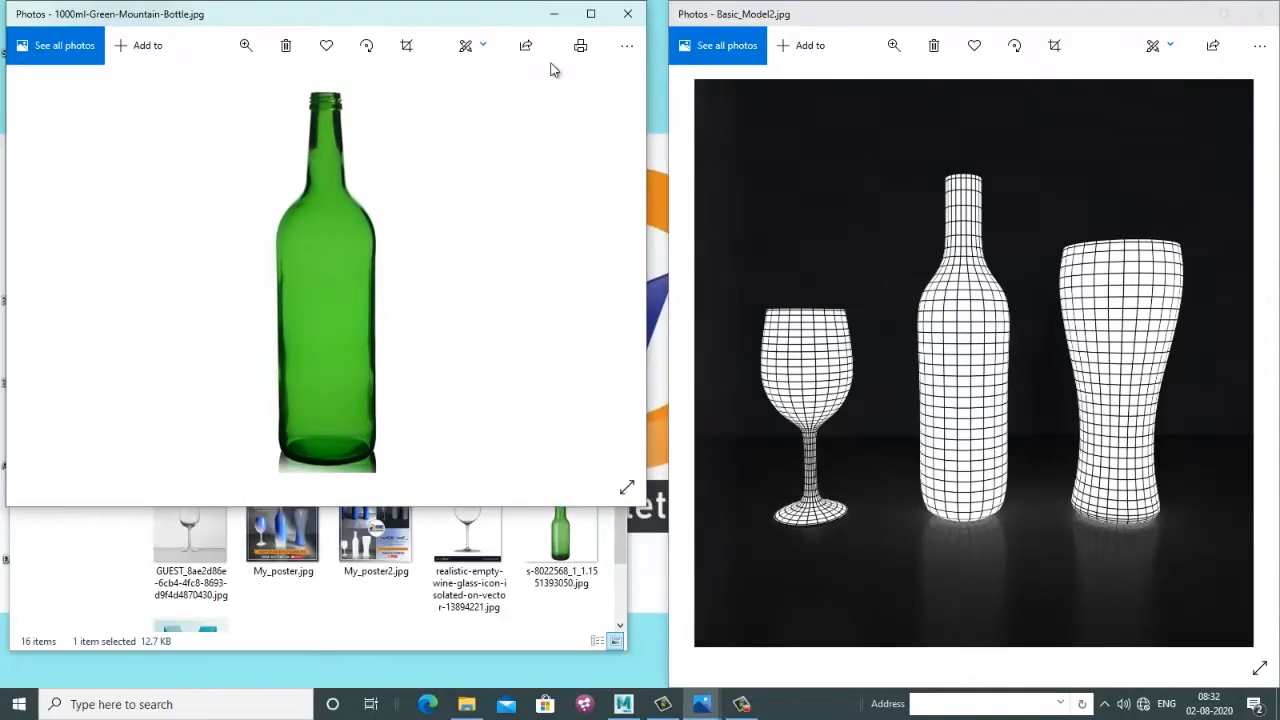
pyautogui.click(624, 7)
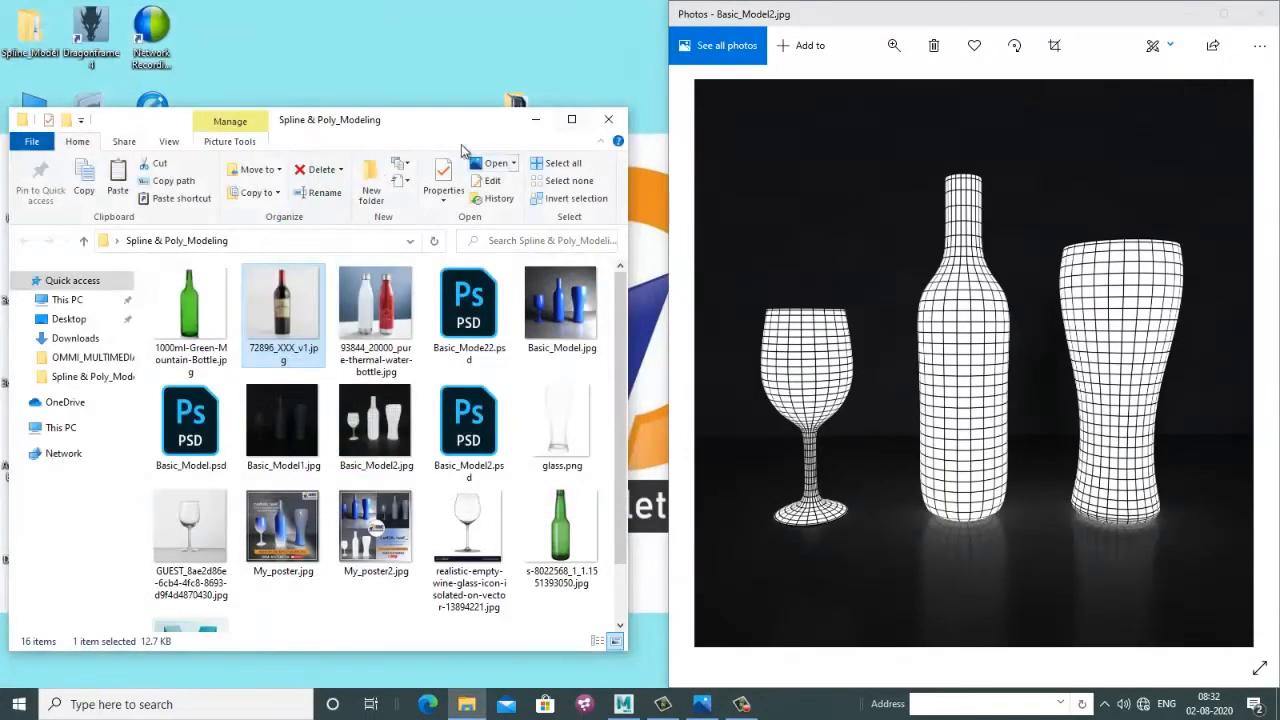
# Copy 1000ml-Green-Mountain-Bottle.jpg, glass.png and the GUEST wine glass image from the Spline & Poly_Modeling folder, and minimize that folder
pyautogui.click(205, 318)
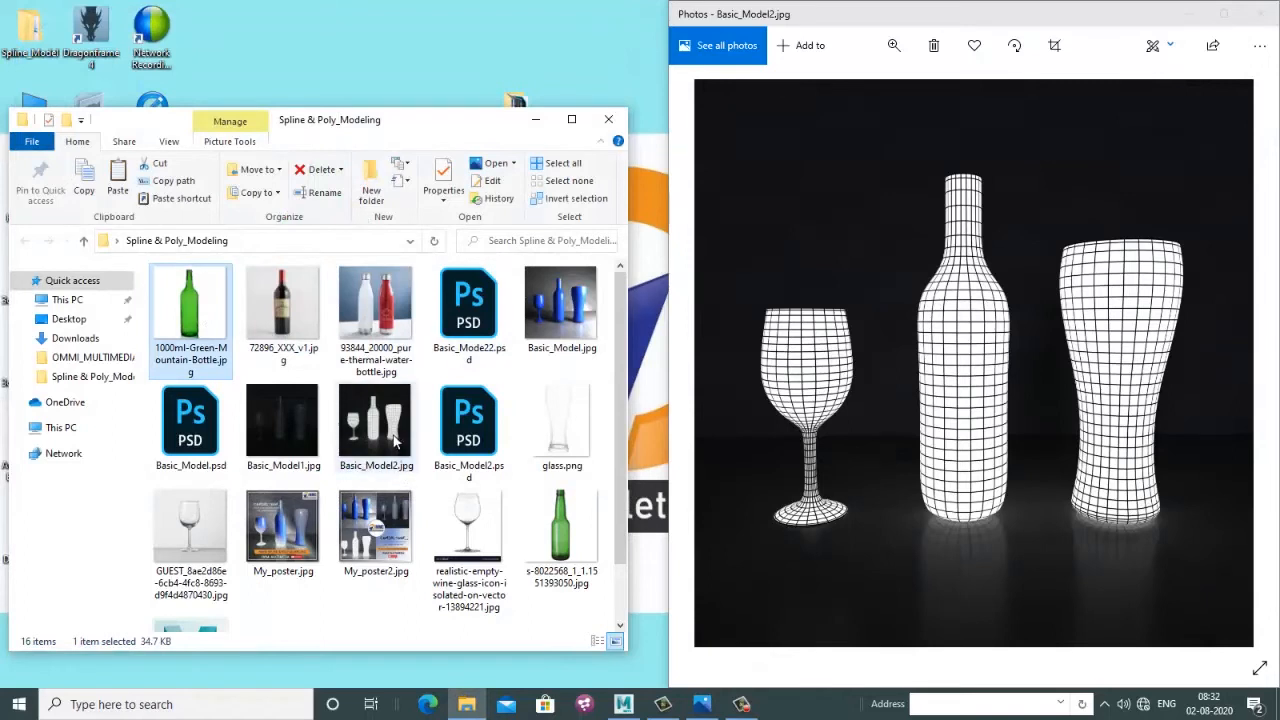
pyautogui.keyDown('ctrl'); pyautogui.click(548, 440); pyautogui.keyUp('ctrl')
pyautogui.keyDown('ctrl'); pyautogui.click(201, 528); pyautogui.keyUp('ctrl')
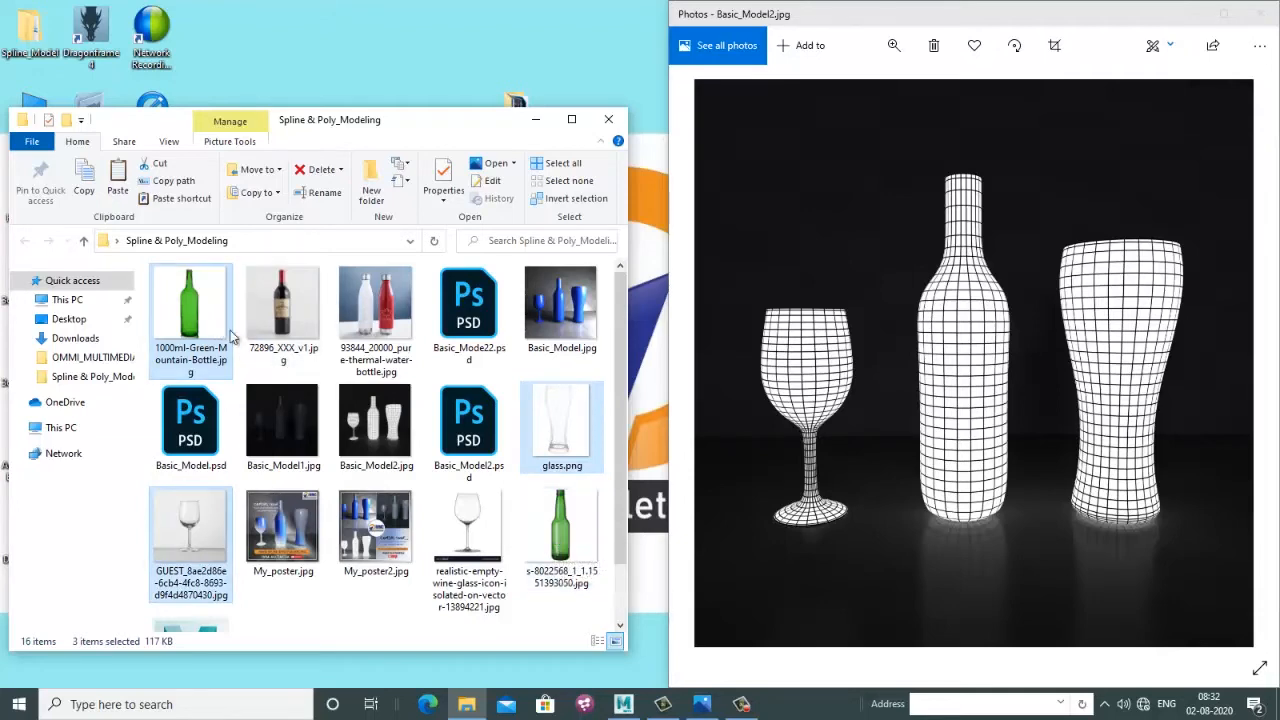
pyautogui.click(536, 119)
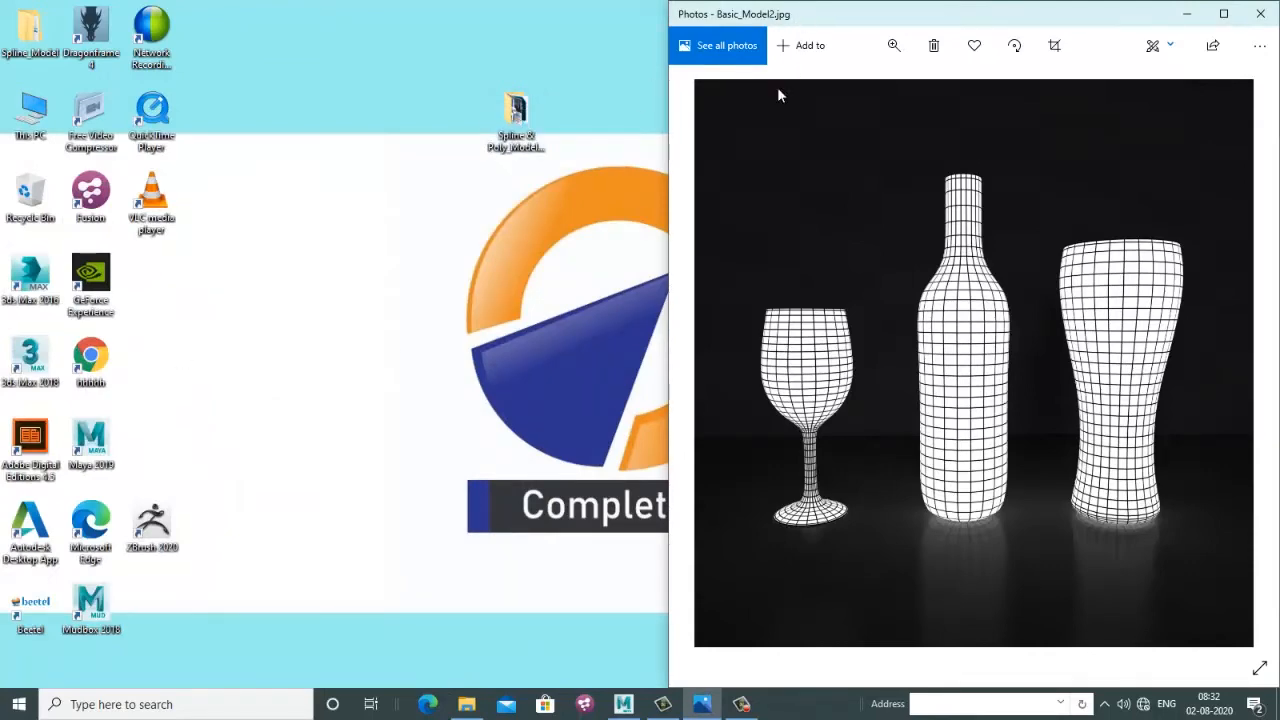
# Close the Basic_Model2.jpg preview and paste the copied images into the sourceimages folder of the Spline project in Spline_Model
pyautogui.moveTo(798, 16); pyautogui.dragTo(553, 163)
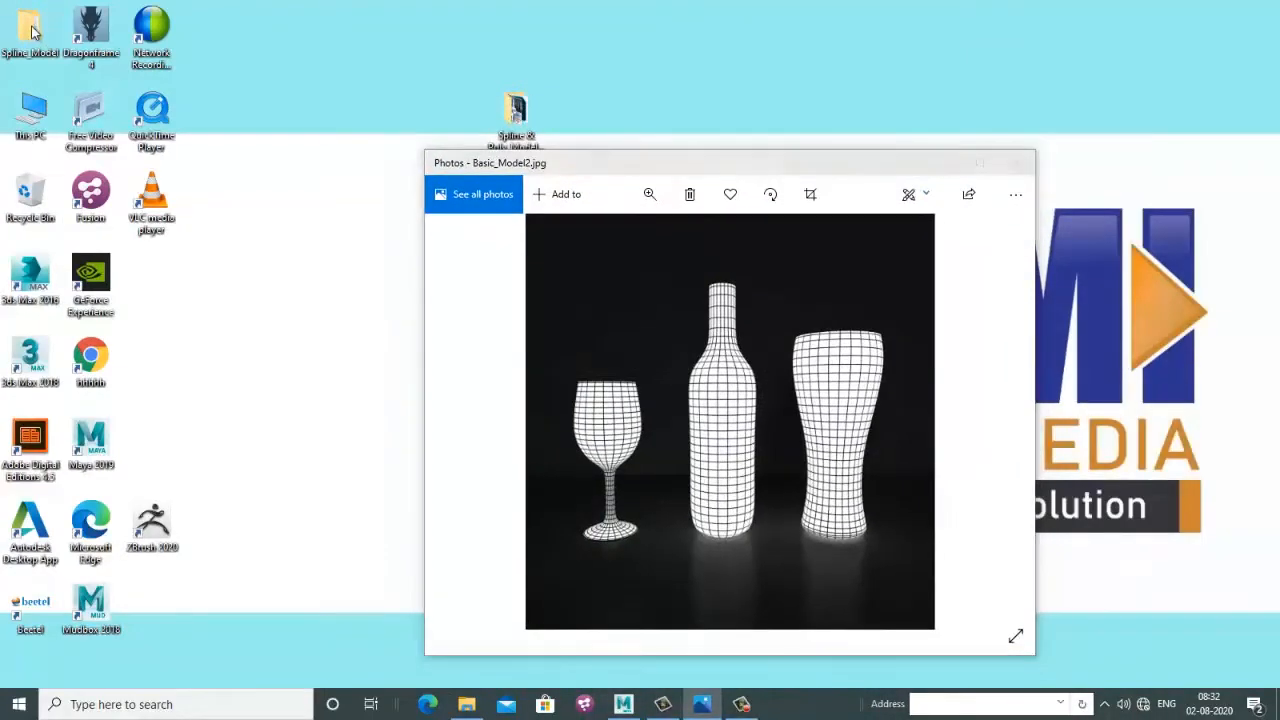
pyautogui.doubleClick(34, 32)
pyautogui.doubleClick(203, 313)
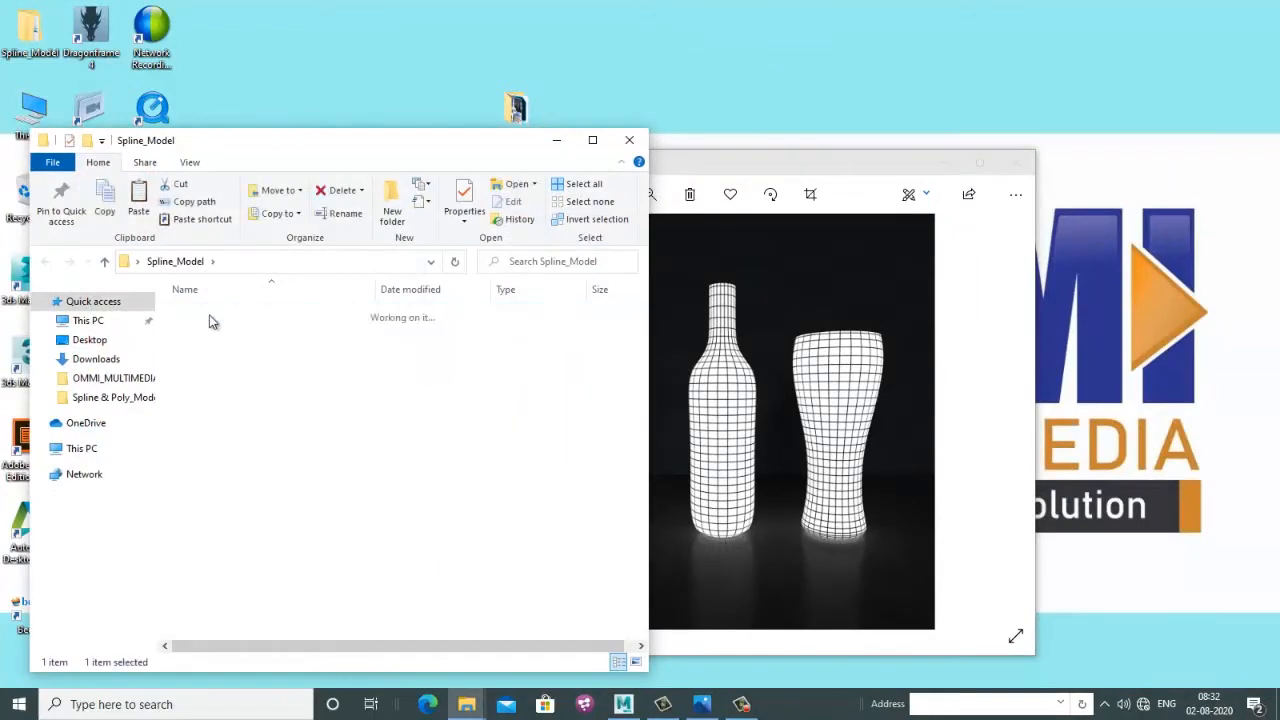
pyautogui.click(1010, 168)
pyautogui.click(1018, 163)
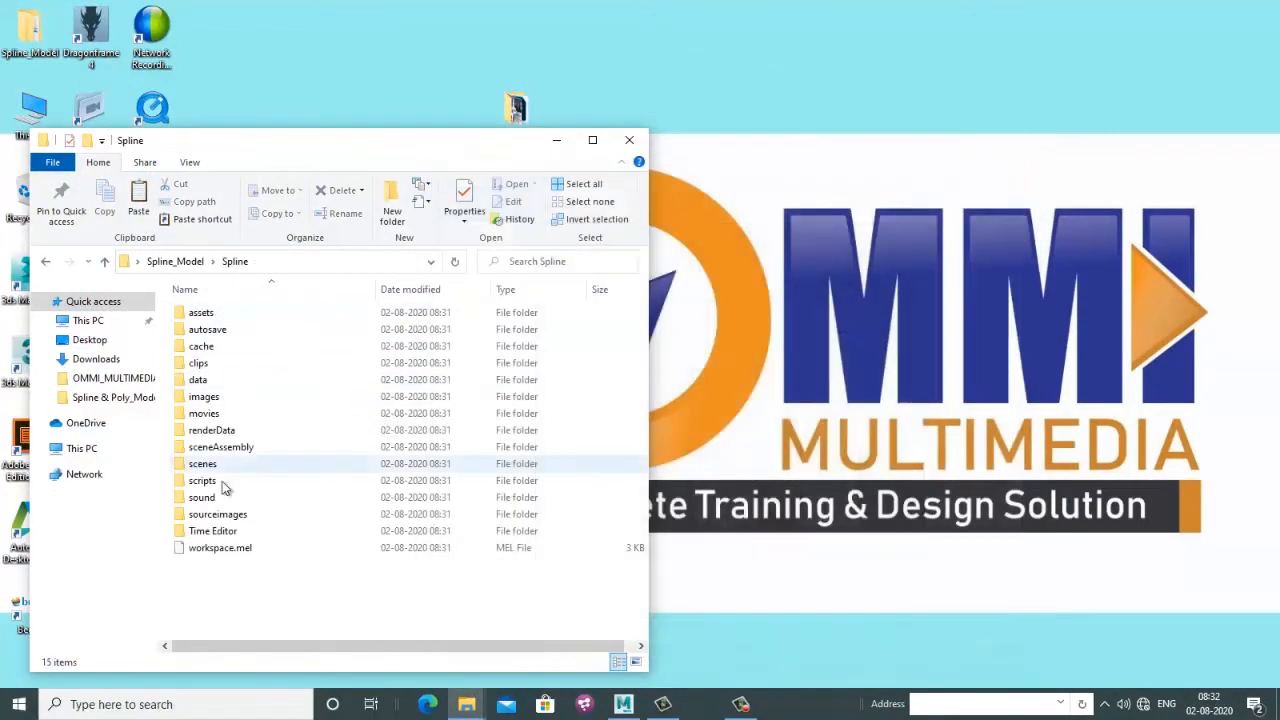
pyautogui.doubleClick(218, 514)
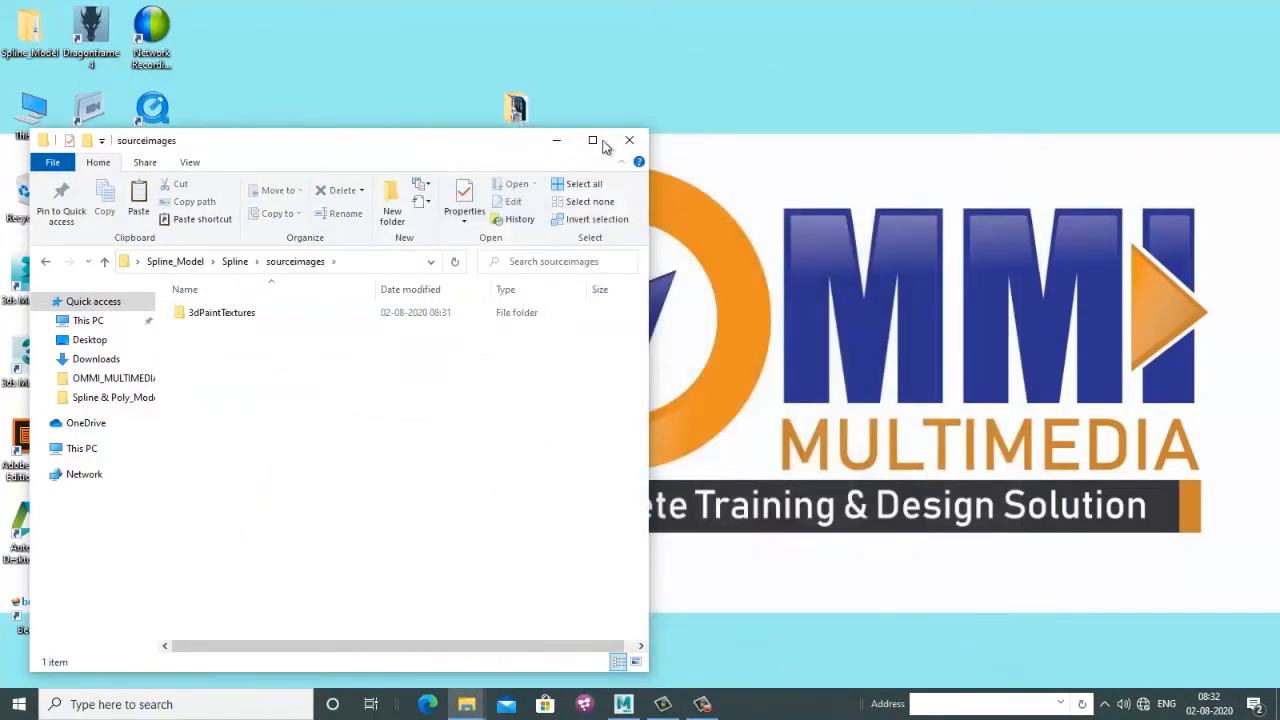
pyautogui.click(592, 140)
pyautogui.hotkey('ctrl', 'v')
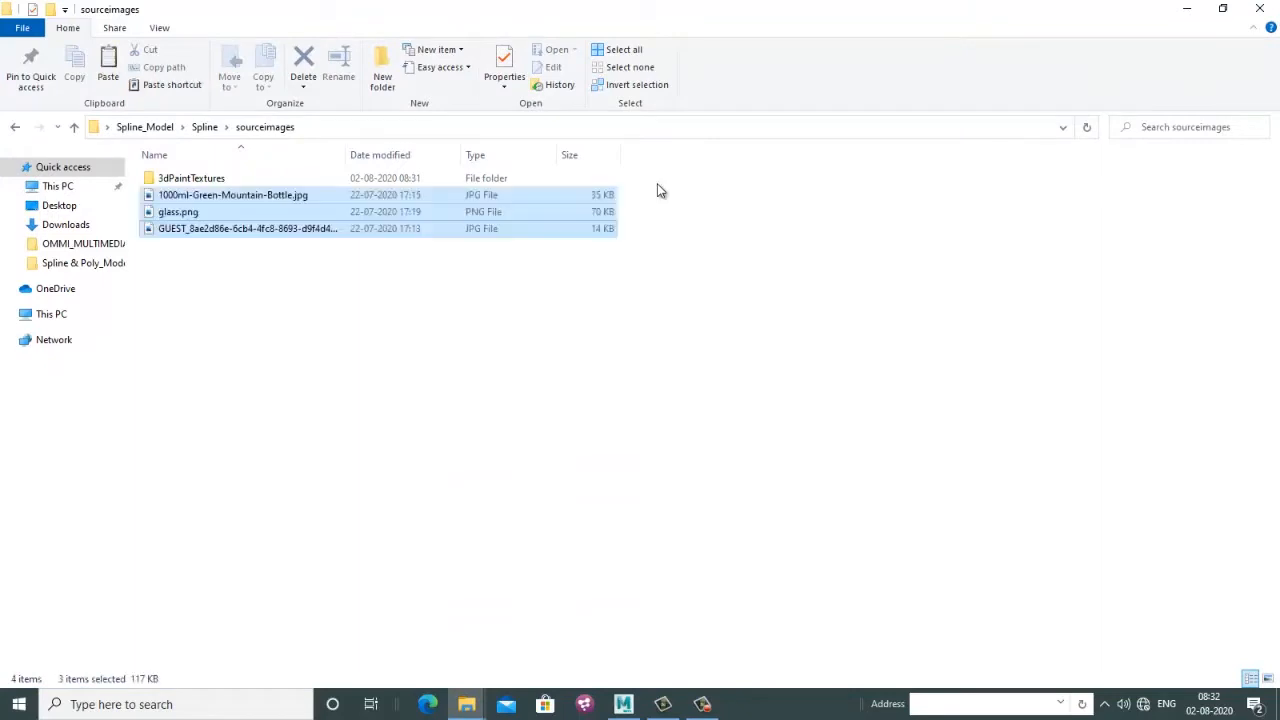
# Preview the reference images in the sourceimages folder, starting with 1000ml-Green-Mountain-Bottle.jpg
pyautogui.click(321, 350)
pyautogui.click(273, 203)
pyautogui.doubleClick(273, 203)
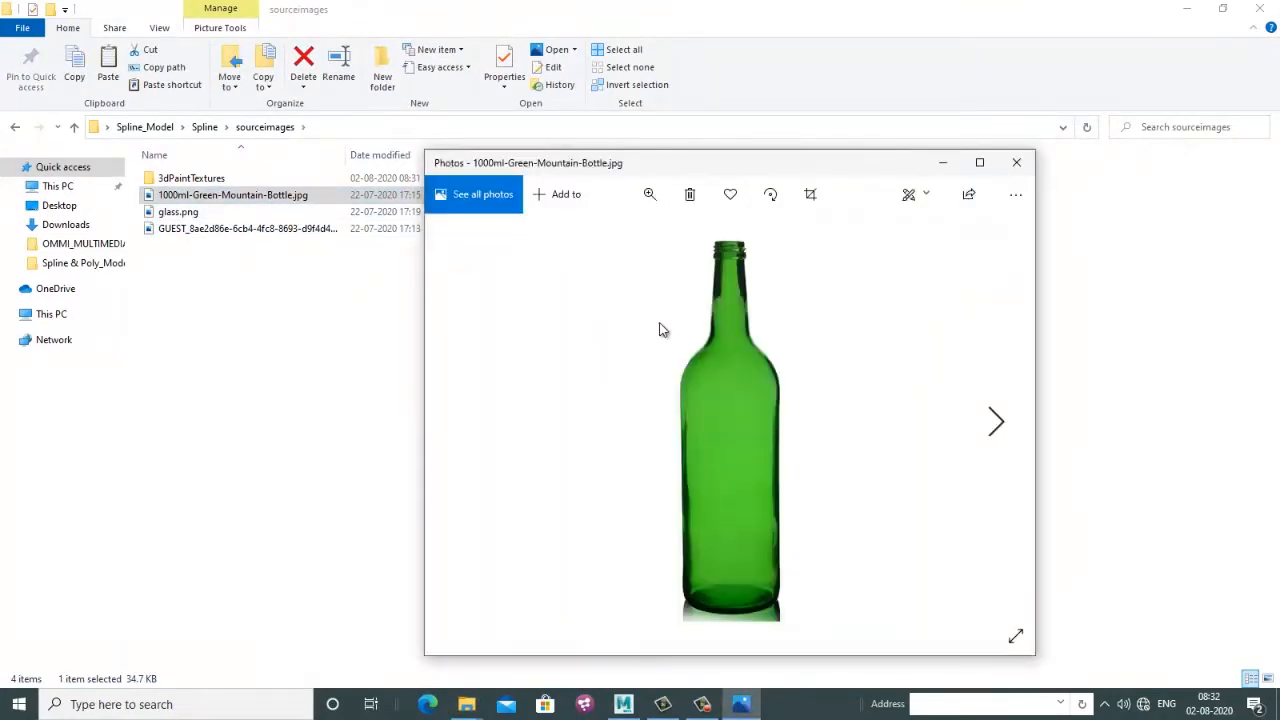
pyautogui.press('Right')
pyautogui.press('Right')
pyautogui.press('Left')
pyautogui.press('Left')
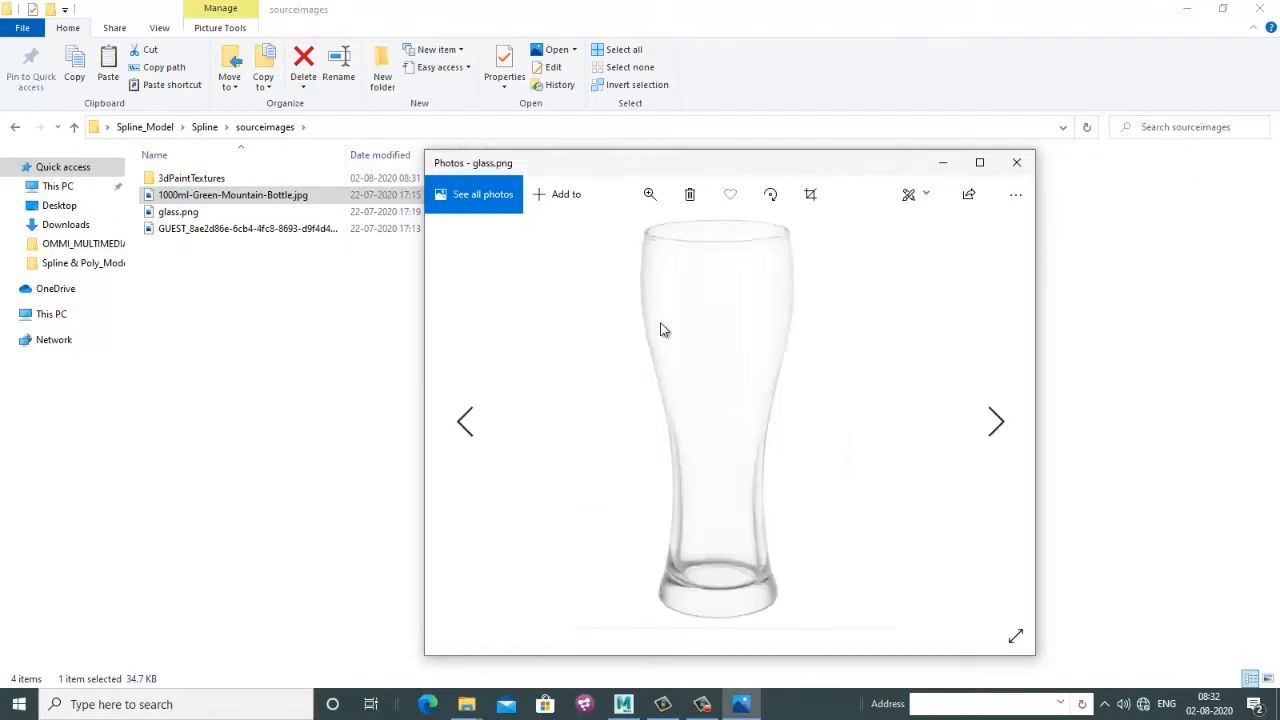
# Restore the sourceimages window to a smaller size and move it and the bottle preview apart on the desktop
pyautogui.moveTo(735, 175); pyautogui.dragTo(788, 178)
pyautogui.click(1218, 14)
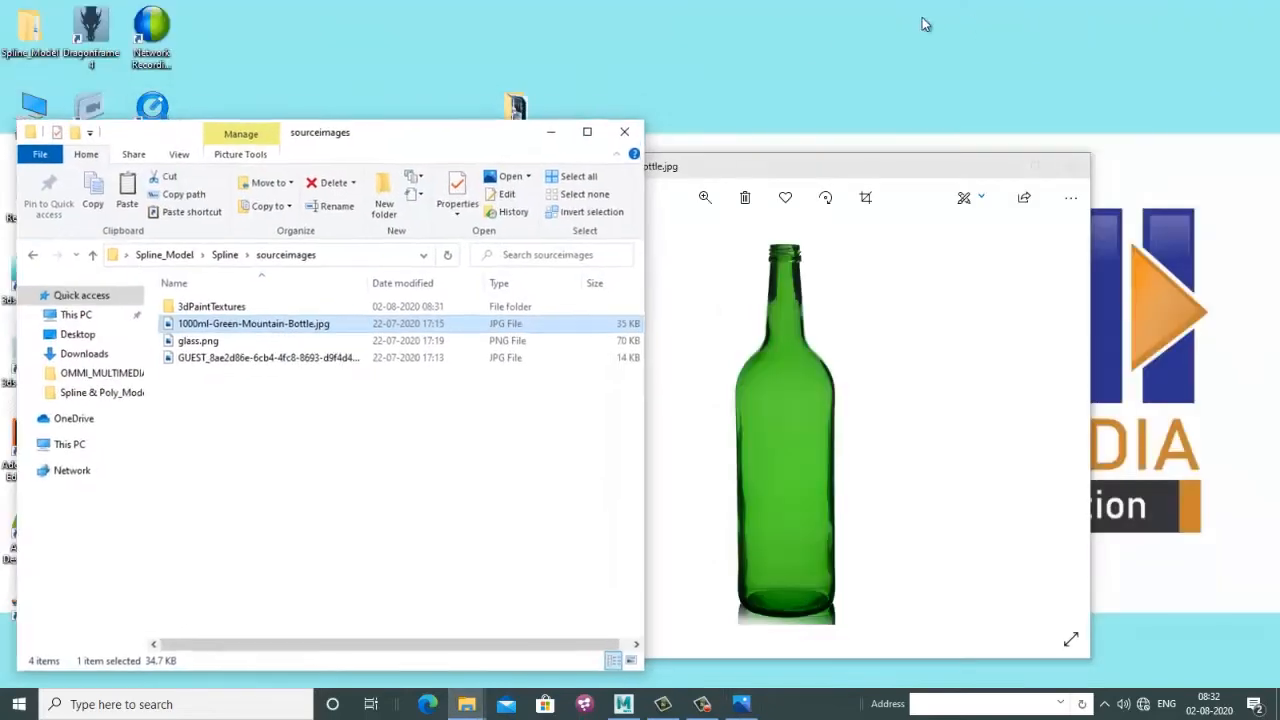
pyautogui.moveTo(357, 140); pyautogui.dragTo(1119, 76)
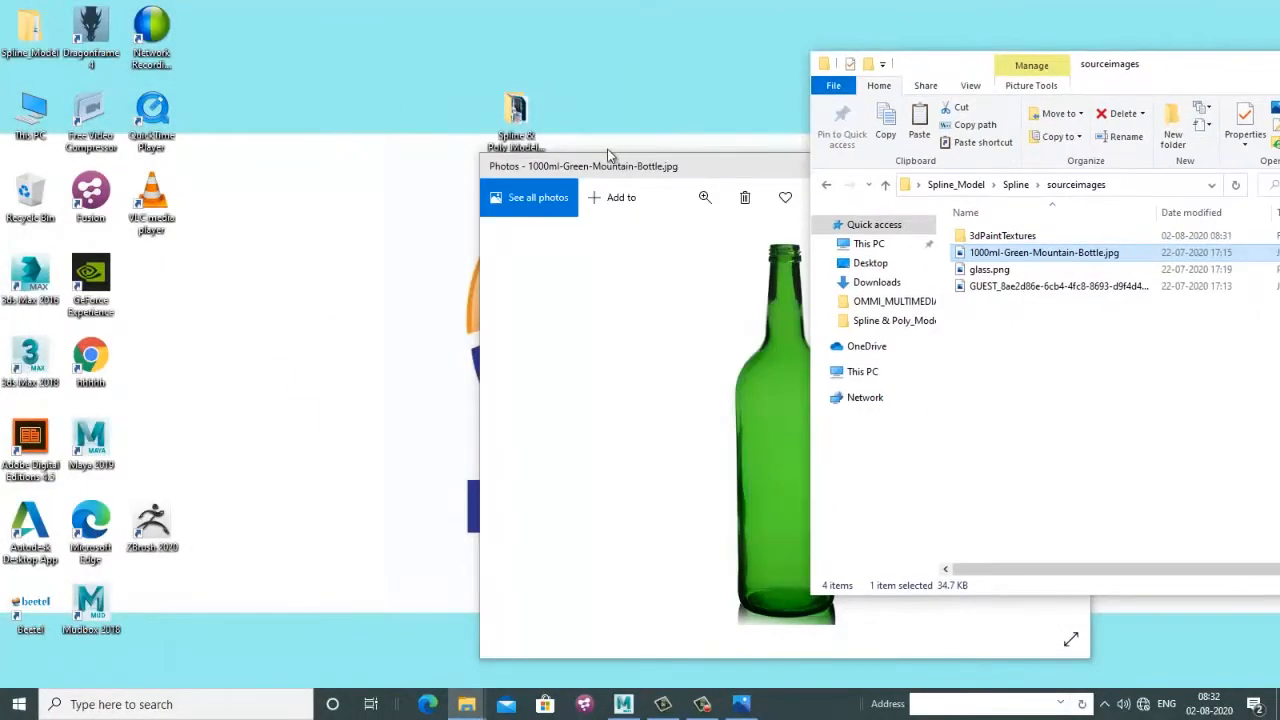
pyautogui.moveTo(607, 166); pyautogui.dragTo(409, 252)
# Copy s-8022568_1_1.1551393050.jpg from Spline & Poly_Modeling into the sourceimages folder, and close the bottle preview
pyautogui.doubleClick(520, 115)
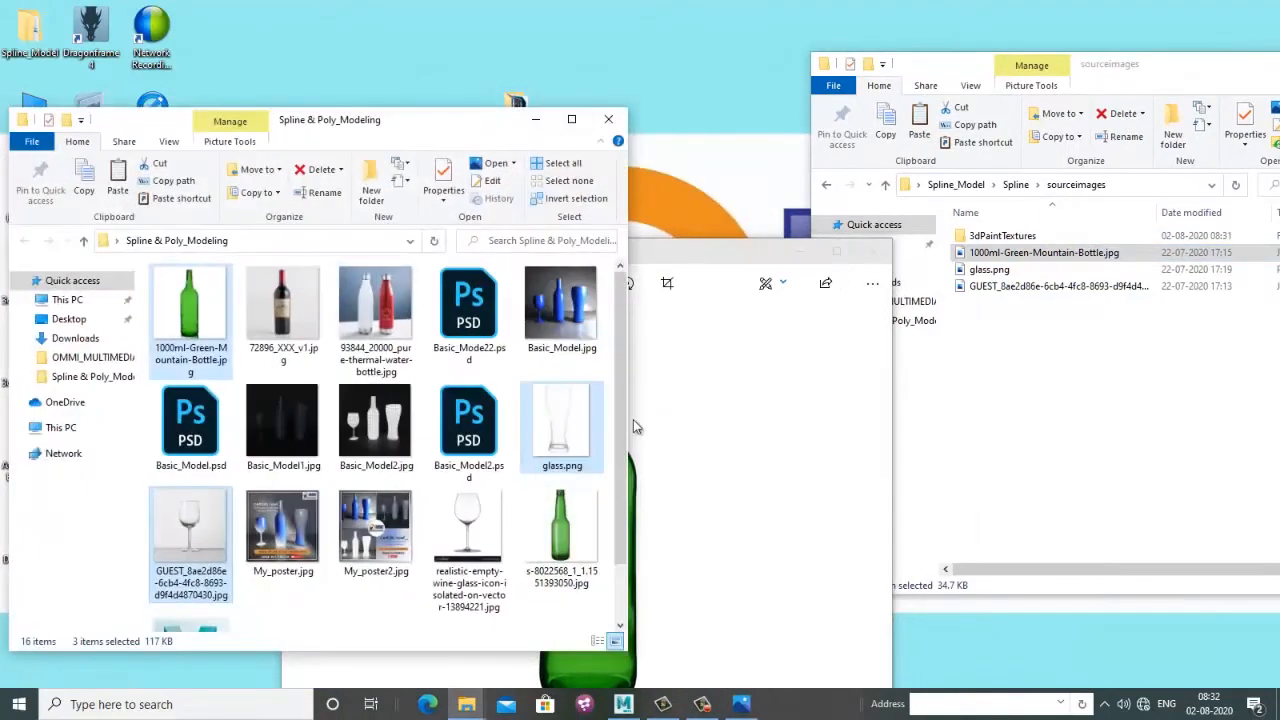
pyautogui.scroll(-1, 600, 450)
pyautogui.click(585, 465)
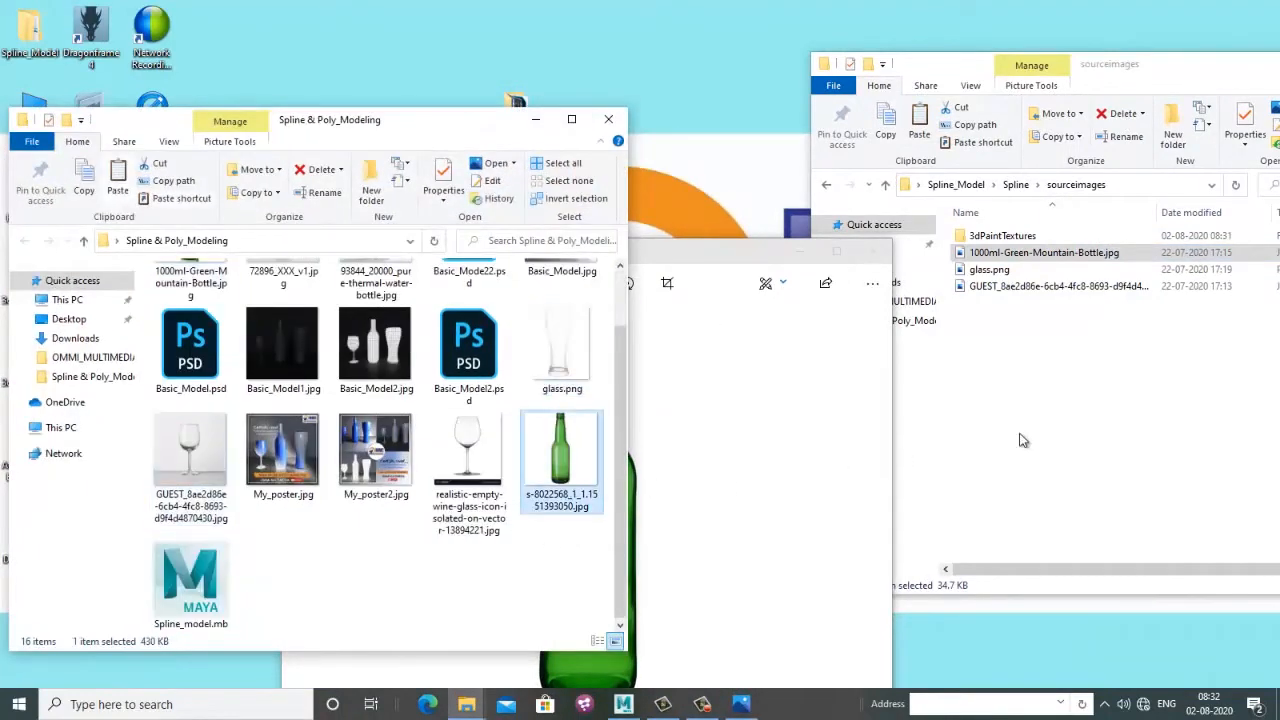
pyautogui.click(1166, 441)
pyautogui.hotkey('ctrl', 'v')
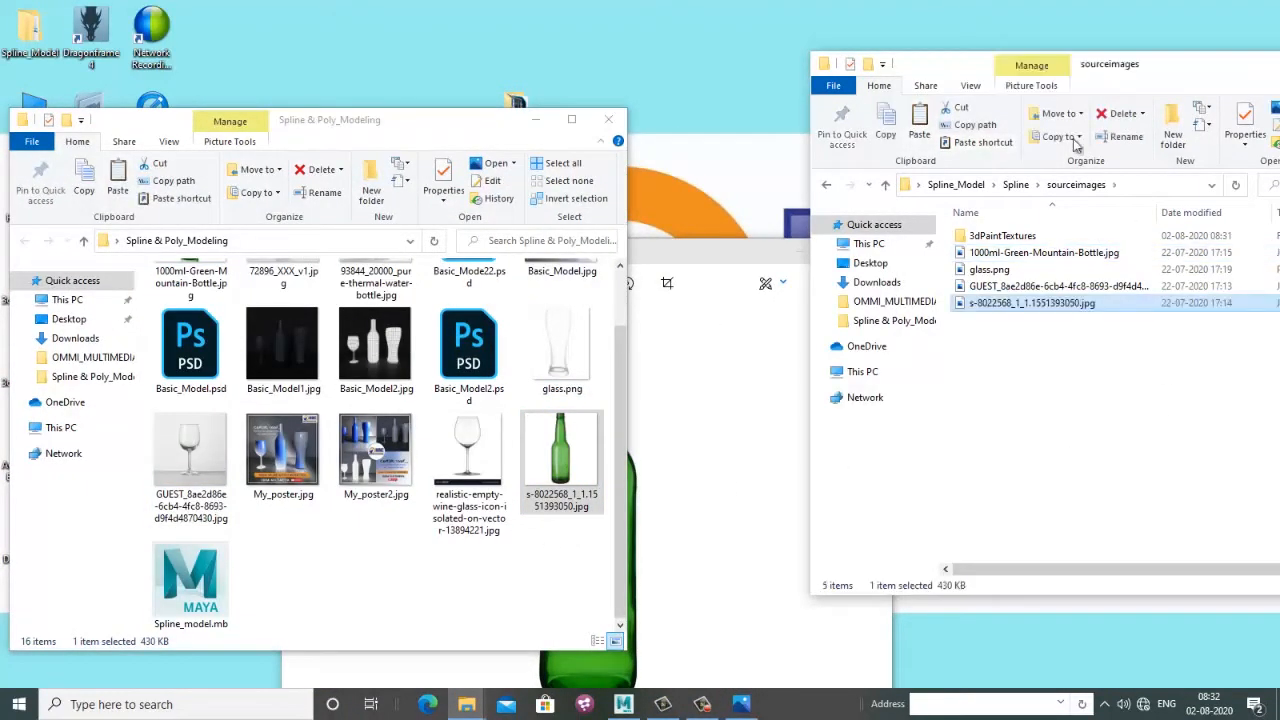
pyautogui.click(595, 121)
pyautogui.moveTo(699, 252); pyautogui.dragTo(482, 191)
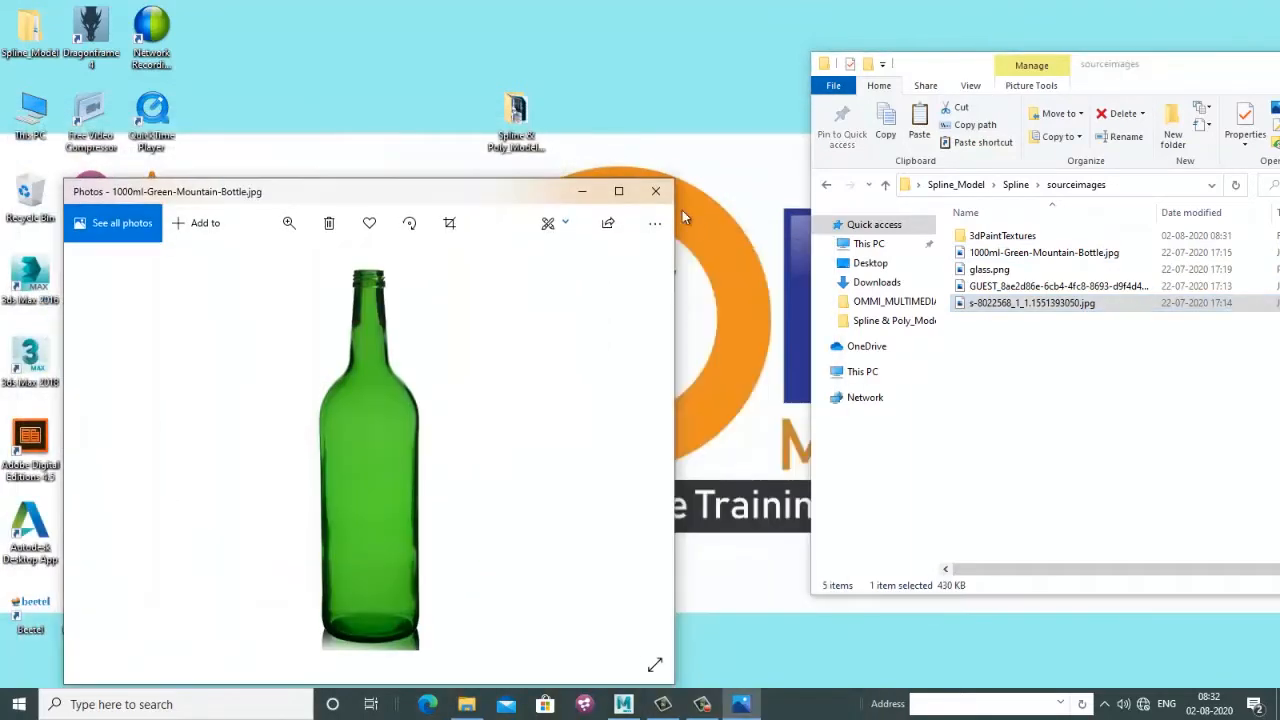
pyautogui.click(658, 193)
# Look through all the reference images in the sourceimages folder, from 1000ml-Green-Mountain-Bottle.jpg to the added bottle image
pyautogui.moveTo(949, 61); pyautogui.dragTo(566, 33)
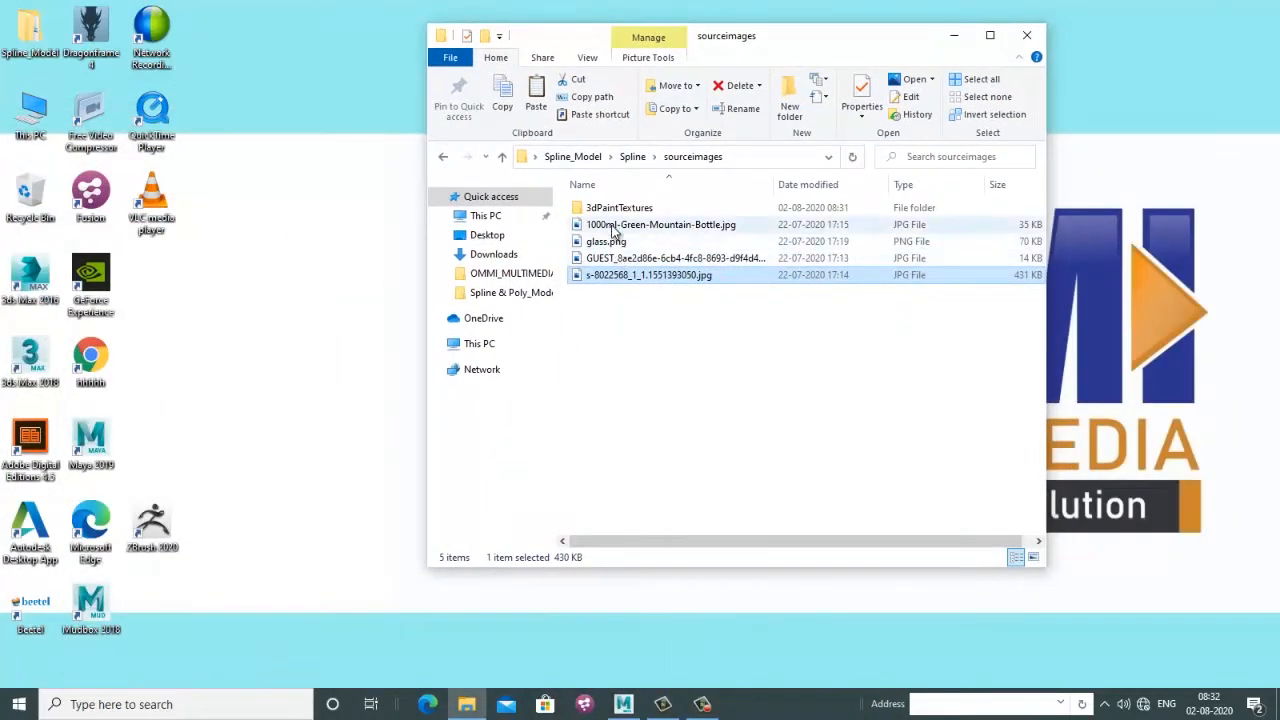
pyautogui.doubleClick(617, 226)
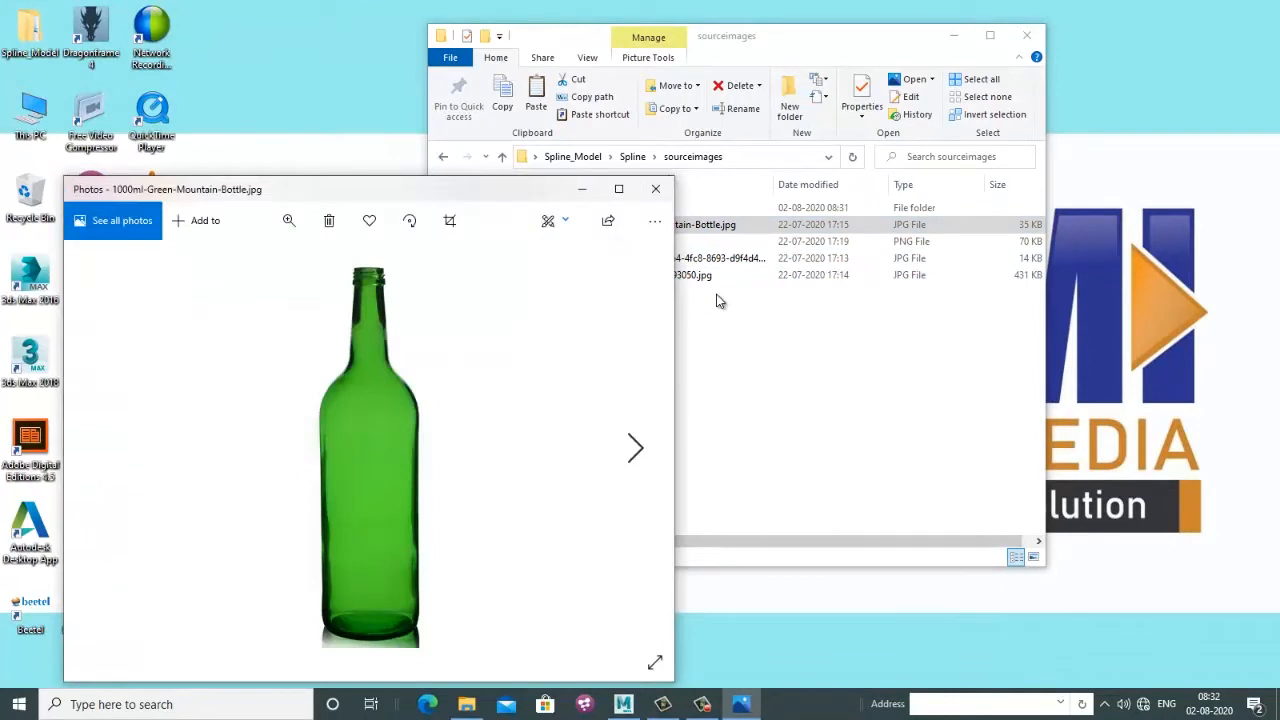
pyautogui.press('Right')
pyautogui.press('Right')
pyautogui.press('Right')
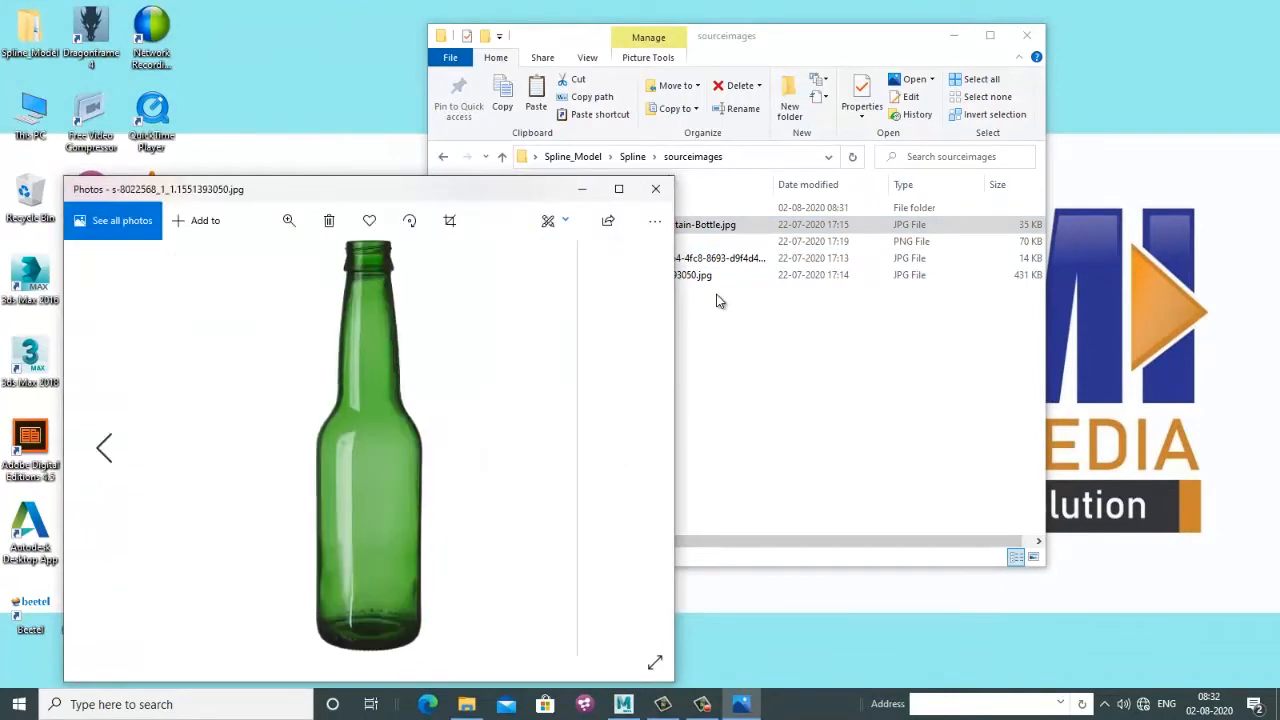
pyautogui.click(655, 189)
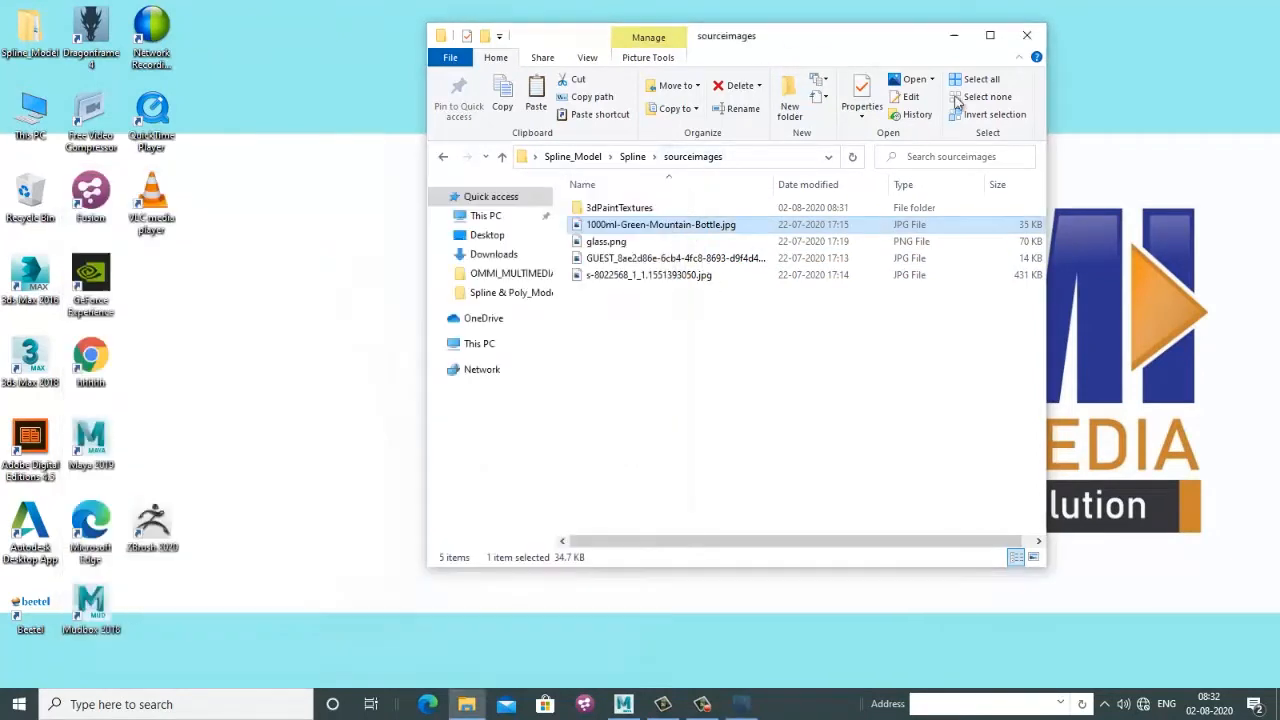
# Close the sourceimages folder and refresh the desktop
pyautogui.click(1027, 37)
pyautogui.rightClick(537, 141)
pyautogui.rightClick(636, 67)
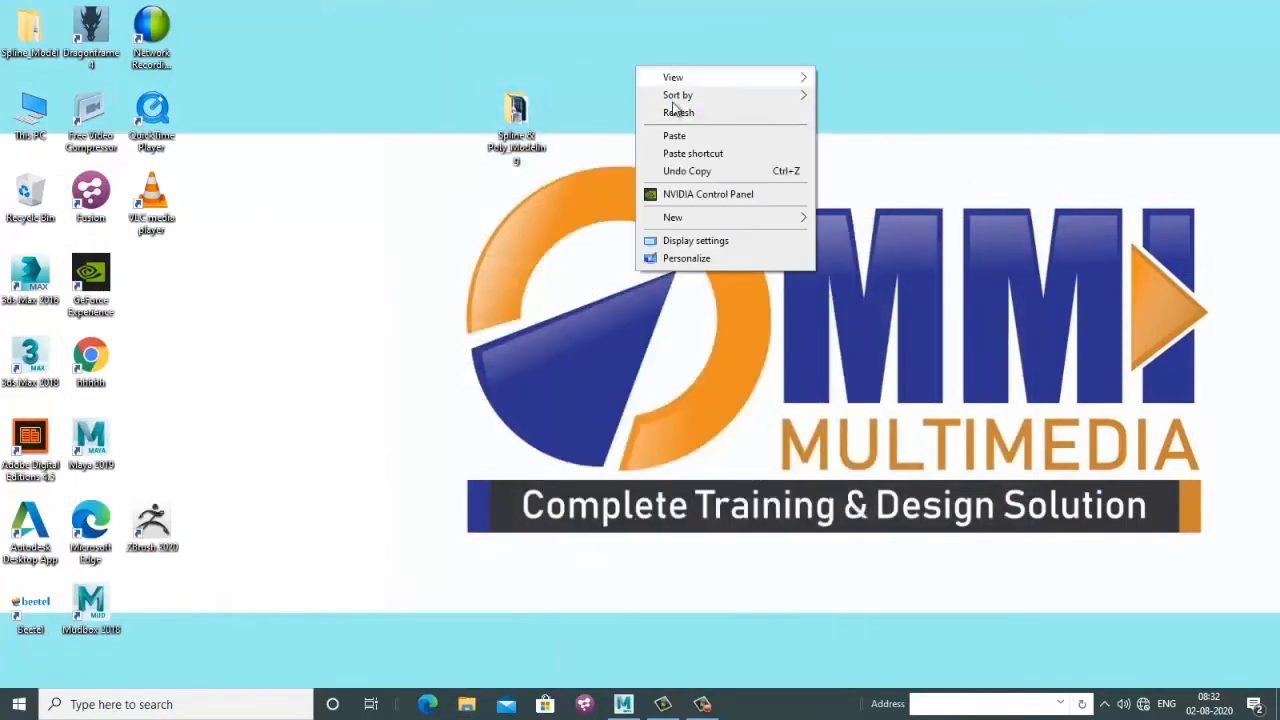
pyautogui.click(672, 112)
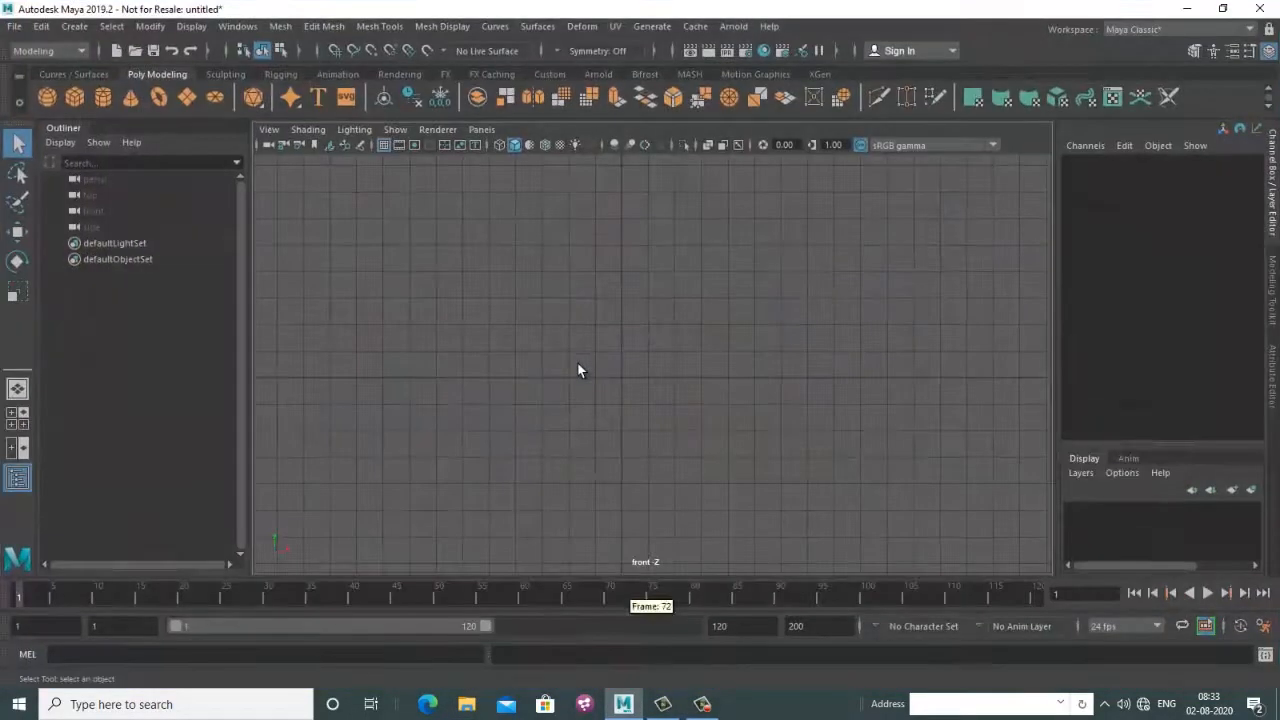
# Save the Maya scene as Blocking1 in Maya Binary format in the project's scenes folder
pyautogui.click(14, 26)
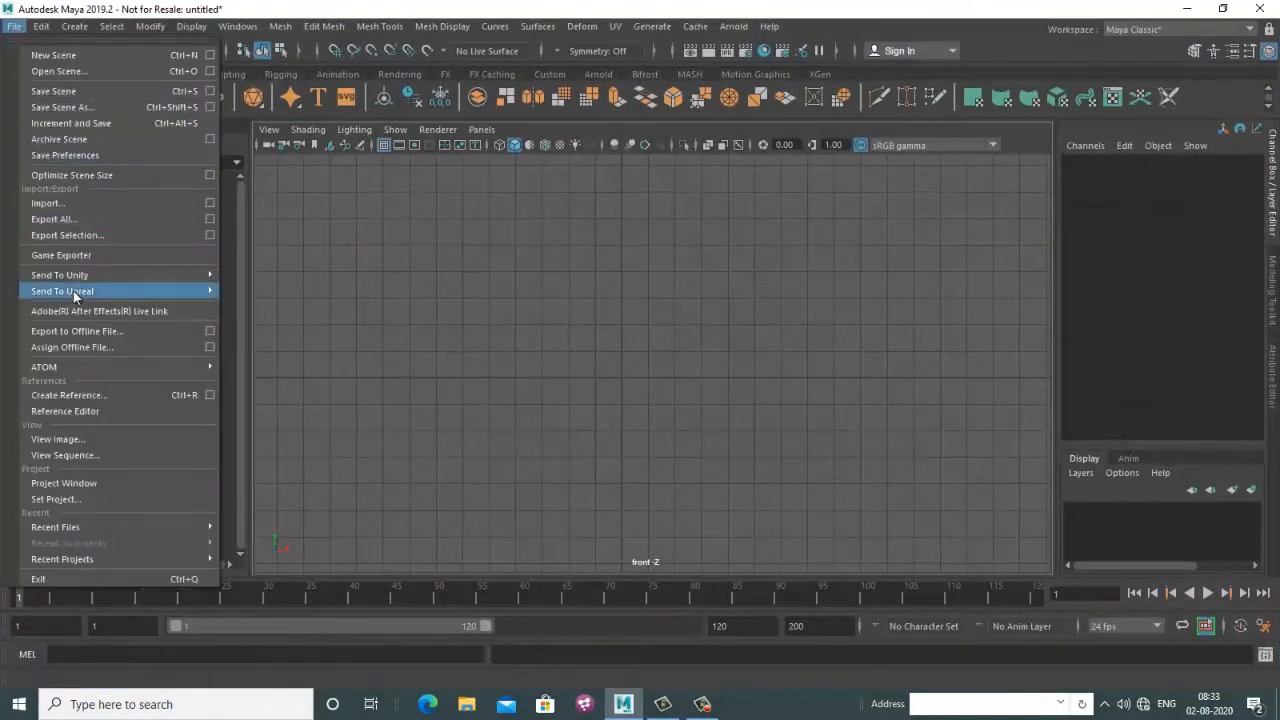
pyautogui.click(74, 106)
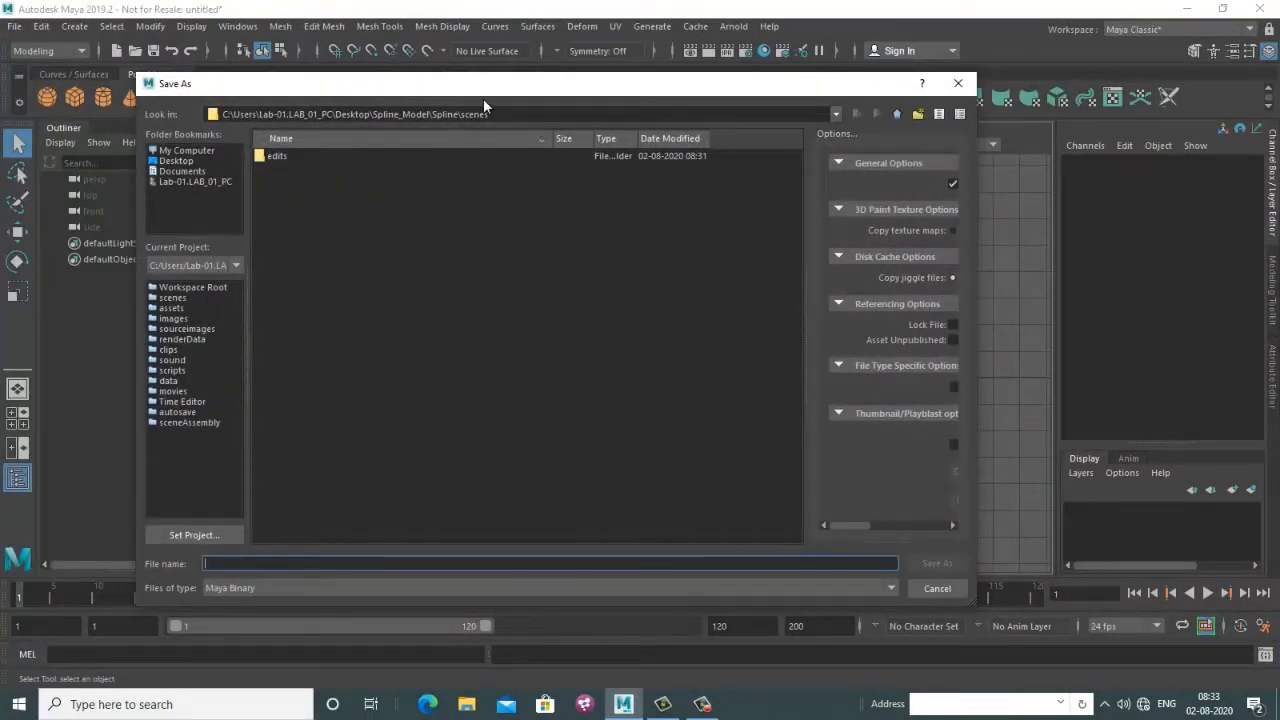
pyautogui.write('f')
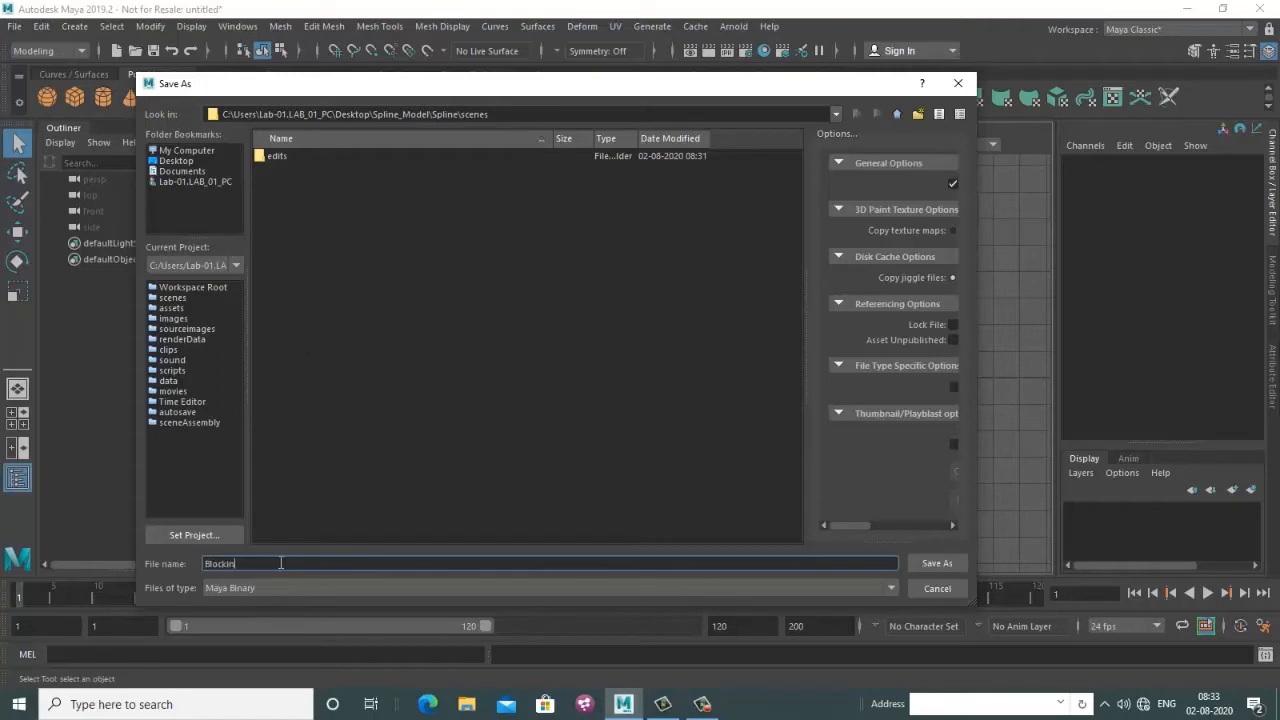
pyautogui.press('Return')
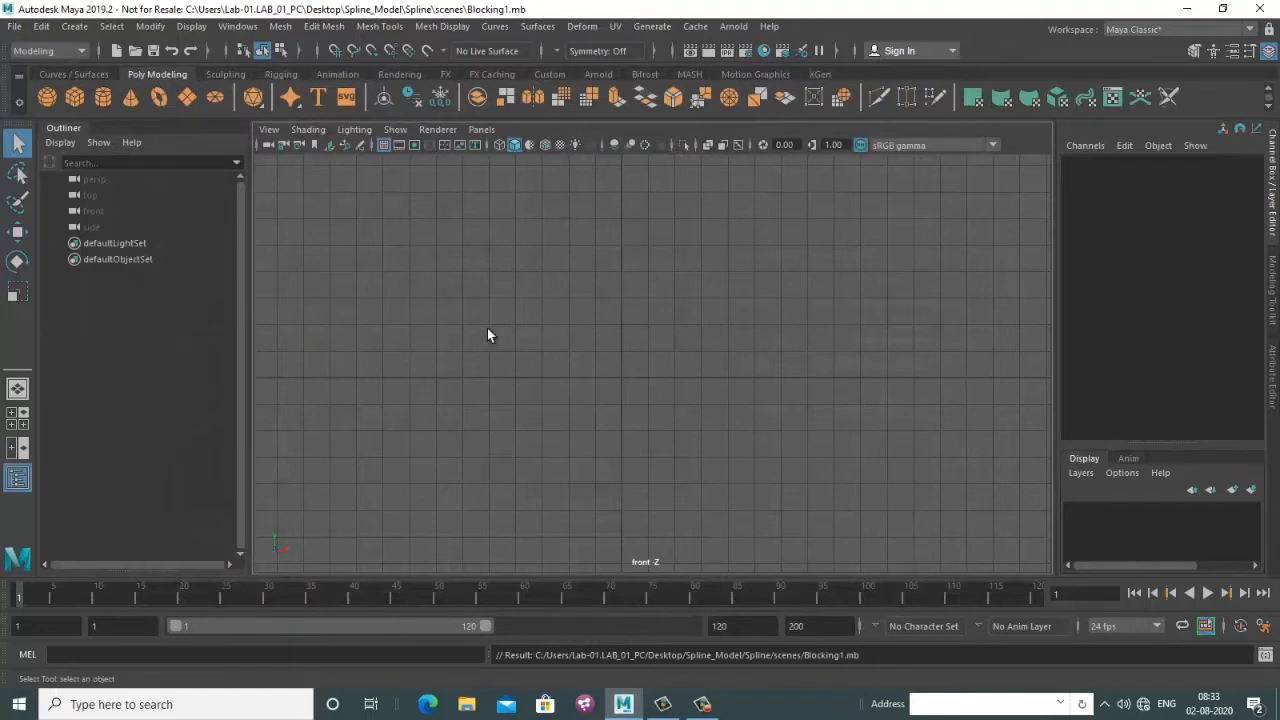
# Check the four-view layout, maximize the front view again and examine its image plane import options
pyautogui.press('space')
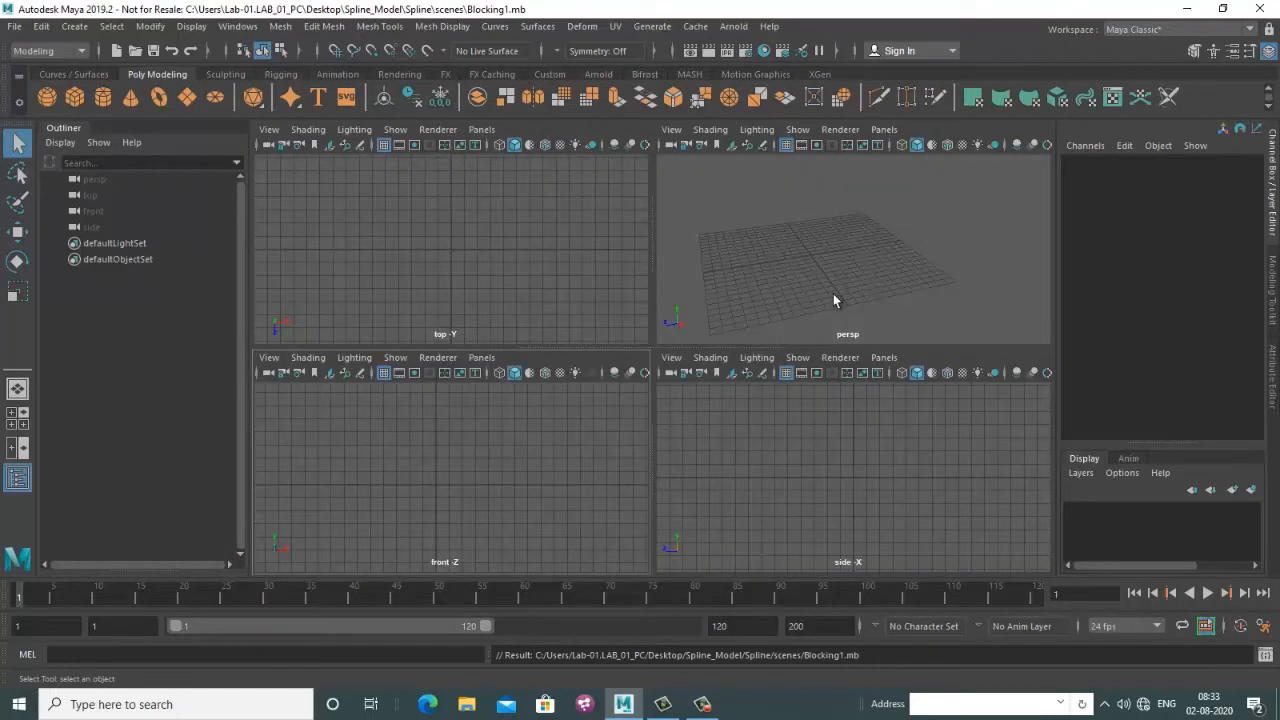
pyautogui.click(420, 460)
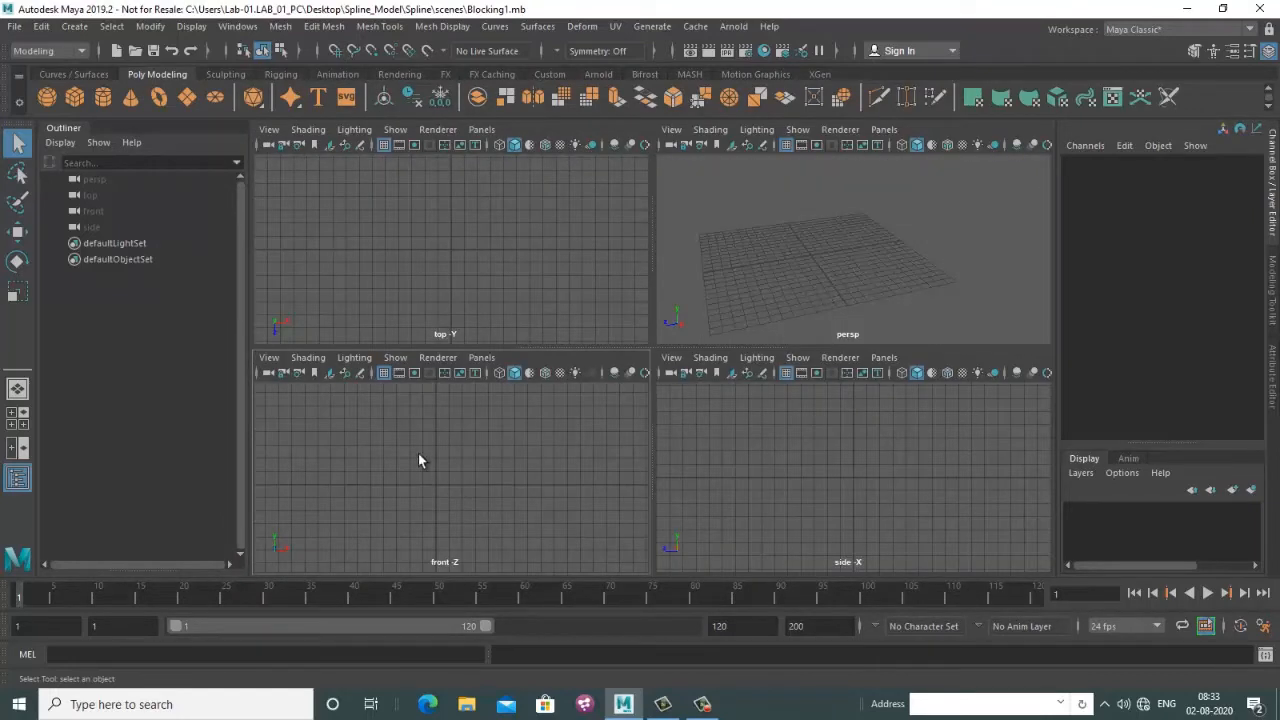
pyautogui.press('space')
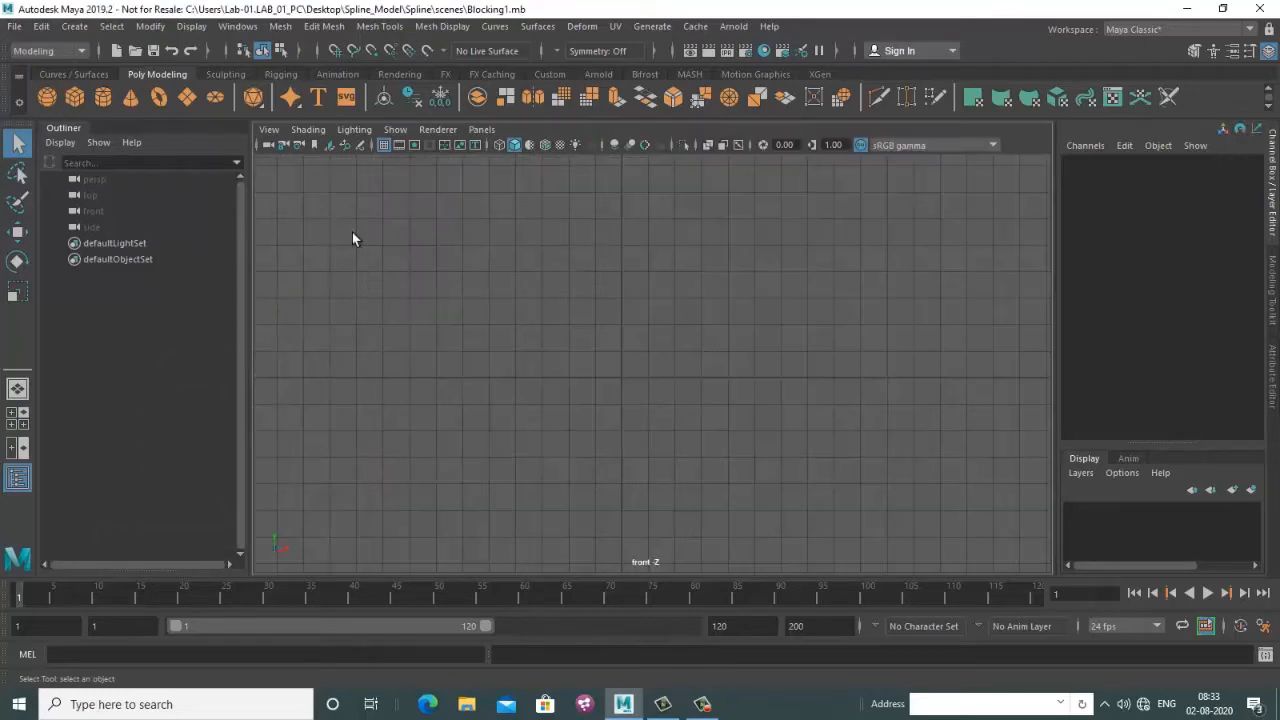
pyautogui.click(270, 130)
pyautogui.moveTo(327, 490)
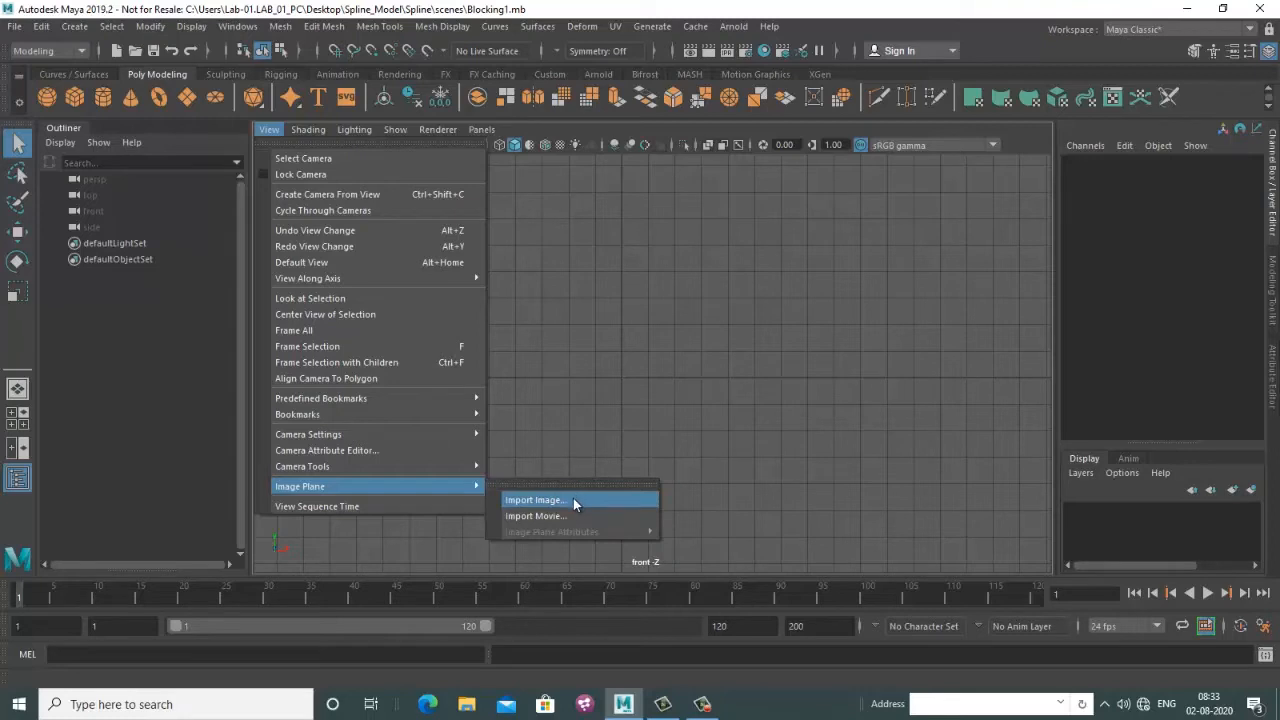
pyautogui.click(686, 319)
# Import the wine glass image GUEST_8ae2d86e-6cb4-4fc8-8693-d9f4d4870430.jpg from sourceimages as an image plane in the front view
pyautogui.press('space')
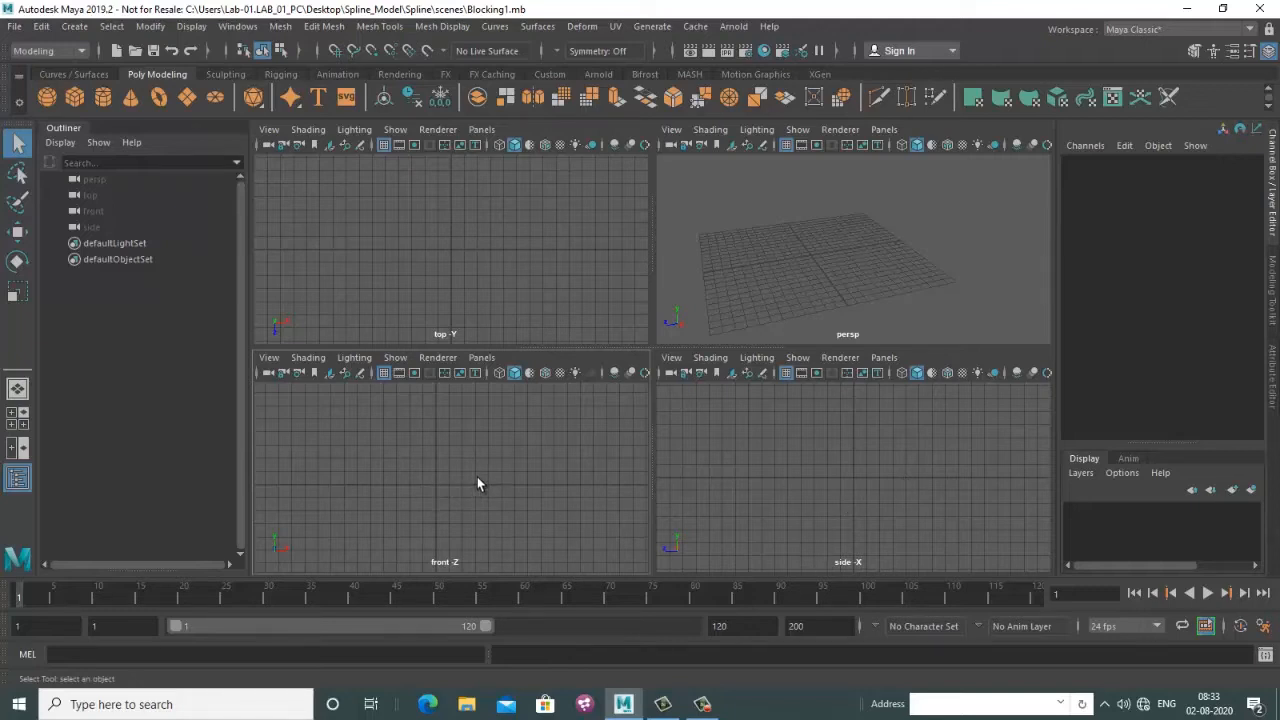
pyautogui.click(270, 358)
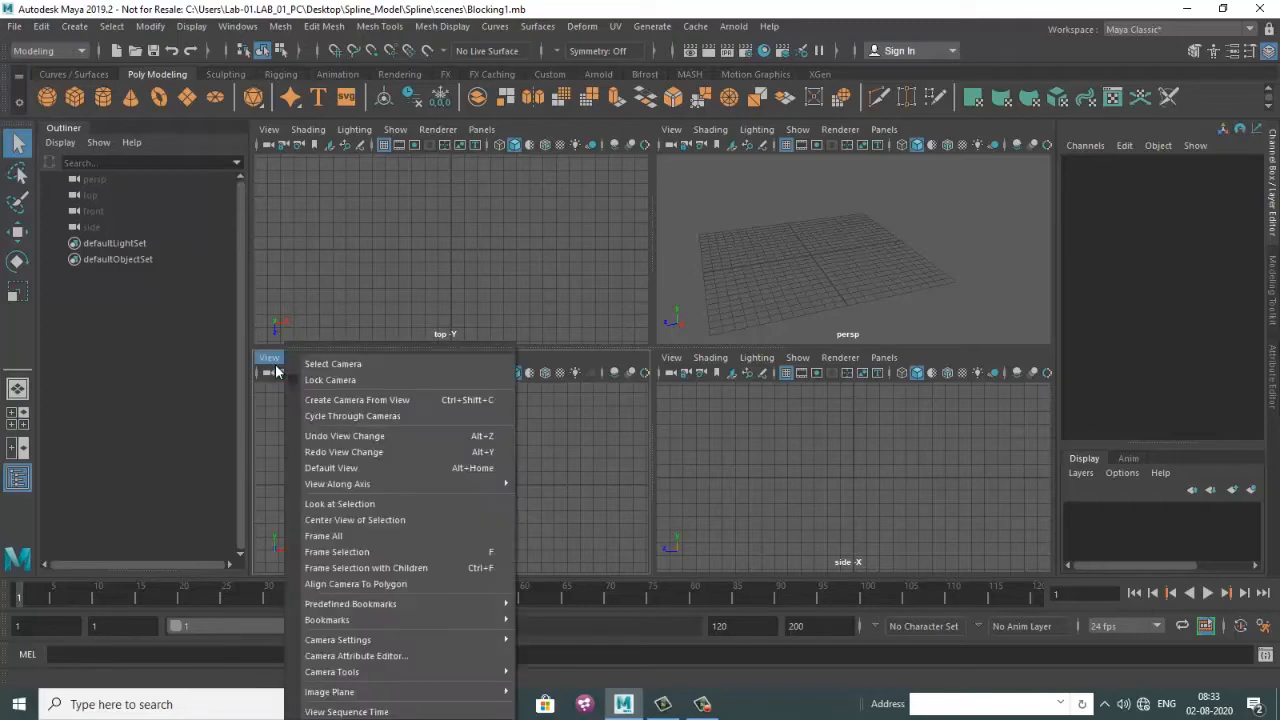
pyautogui.moveTo(362, 693)
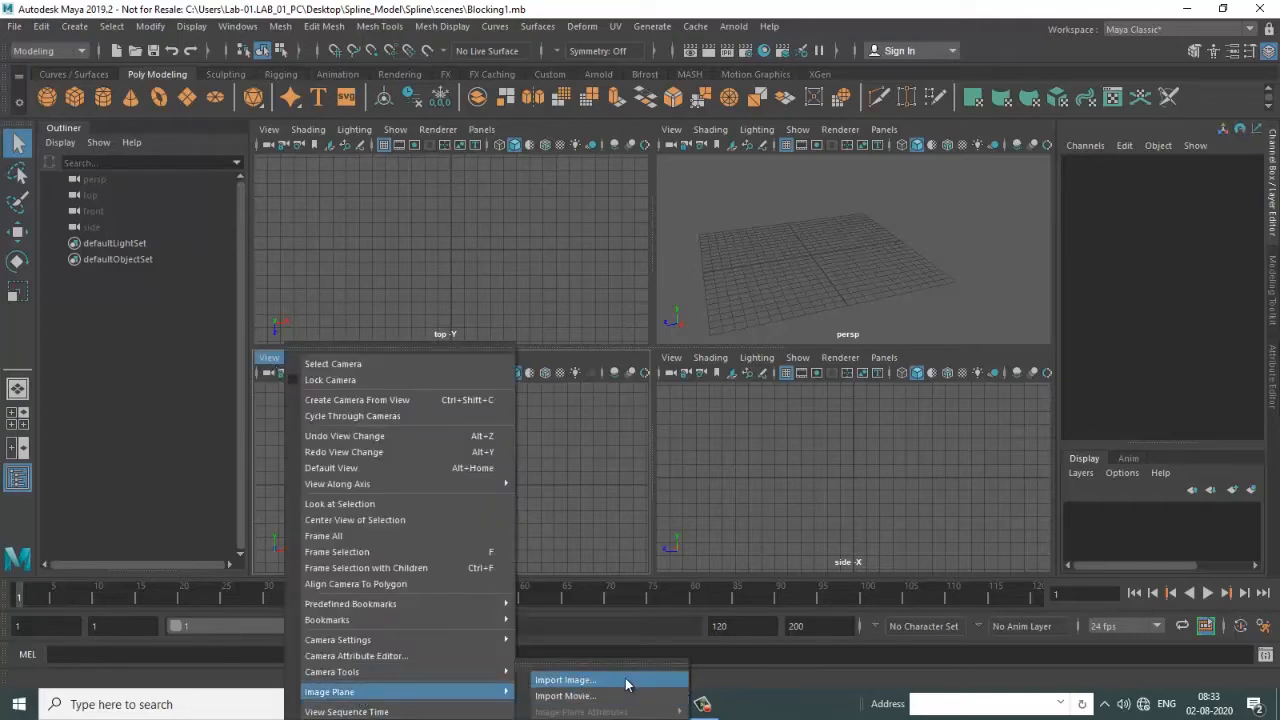
pyautogui.click(627, 684)
pyautogui.click(316, 170)
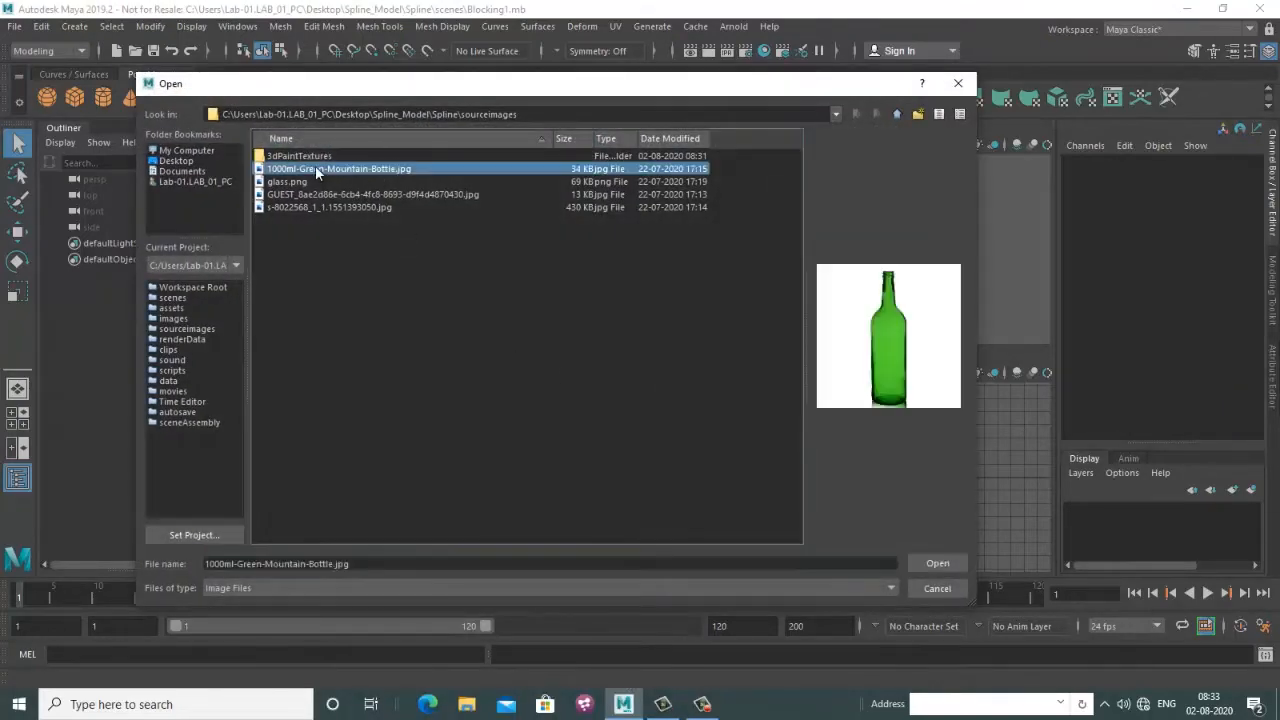
pyautogui.click(290, 182)
pyautogui.click(306, 195)
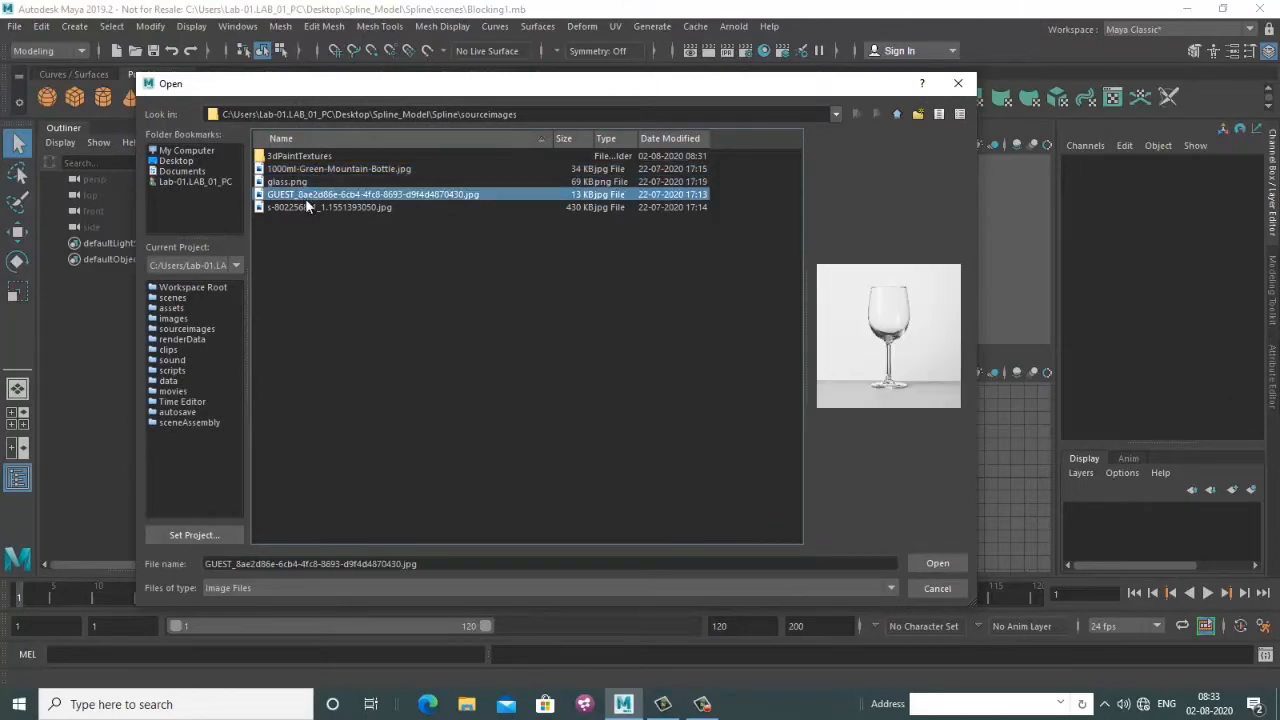
pyautogui.click(935, 564)
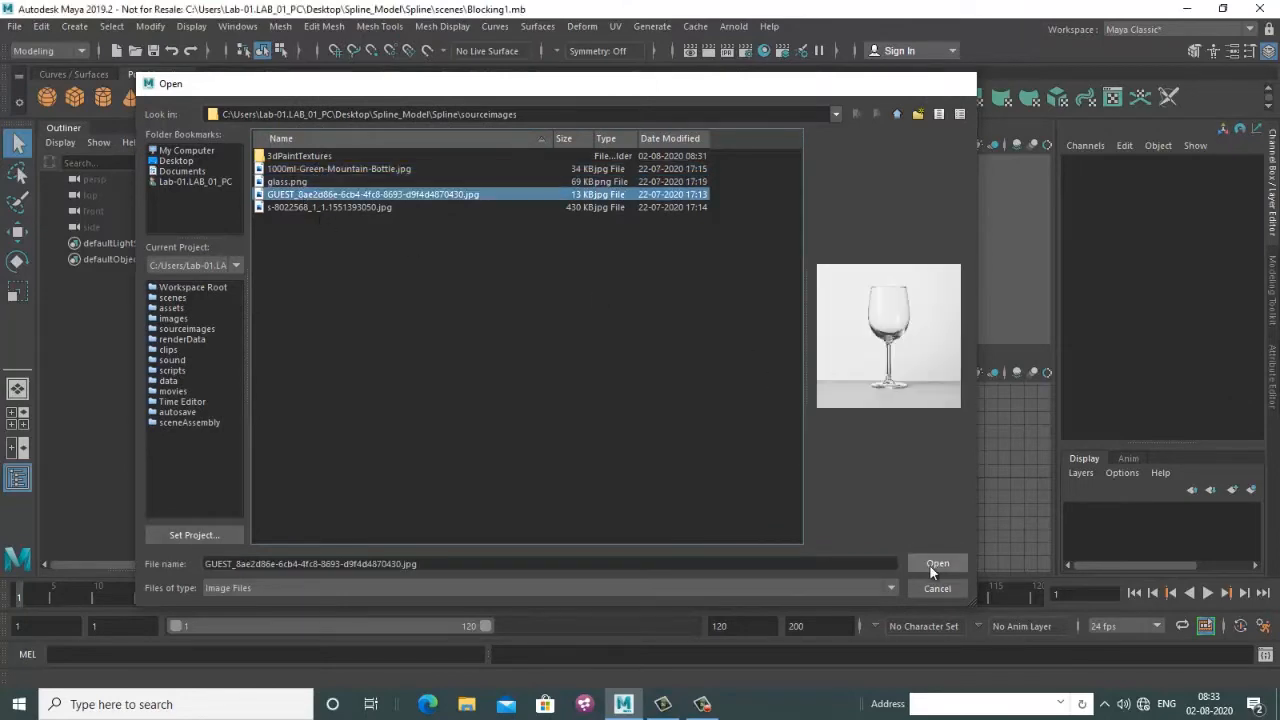
# Scale the wine glass image plane up uniformly to about 2.33 in the perspective view
pyautogui.press('space')
pyautogui.keyDown('alt'); pyautogui.moveTo(600, 370); pyautogui.dragTo(800, 375); pyautogui.keyUp('alt')
pyautogui.scroll(5, 723, 348)
pyautogui.press('w')
pyautogui.press('r')
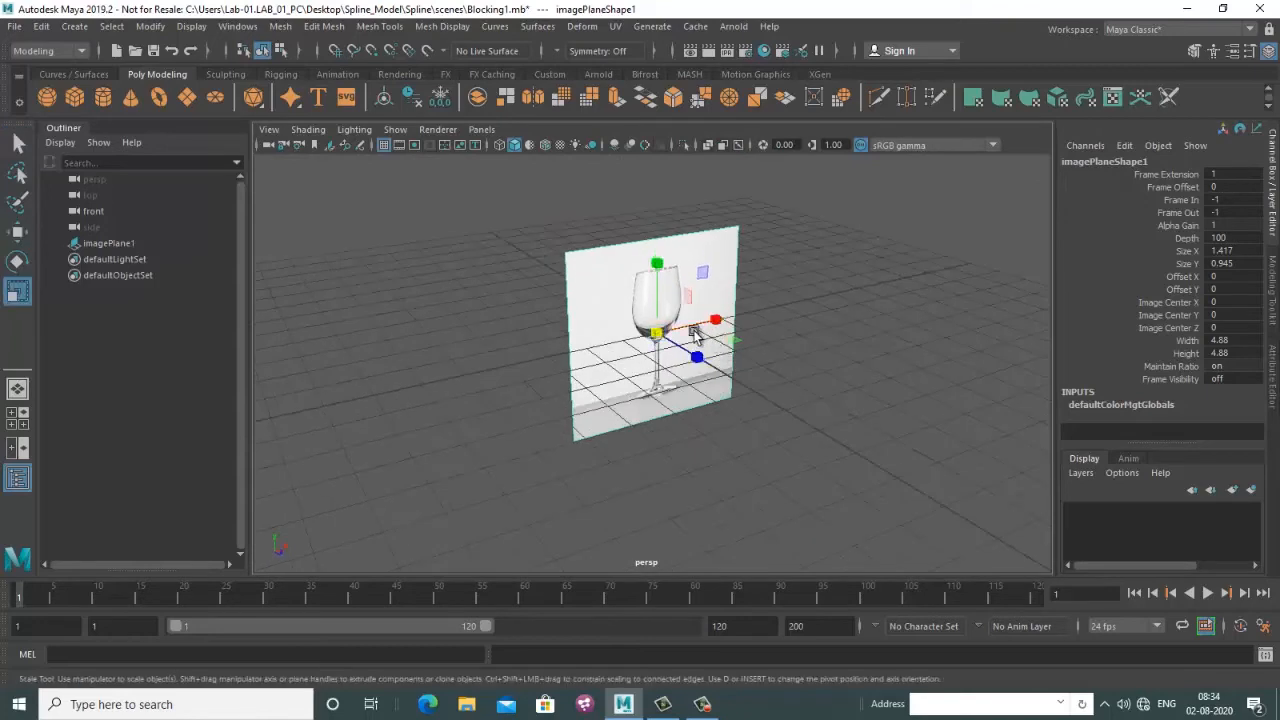
pyautogui.scroll(4, 780, 269)
pyautogui.scroll(-6, 780, 306)
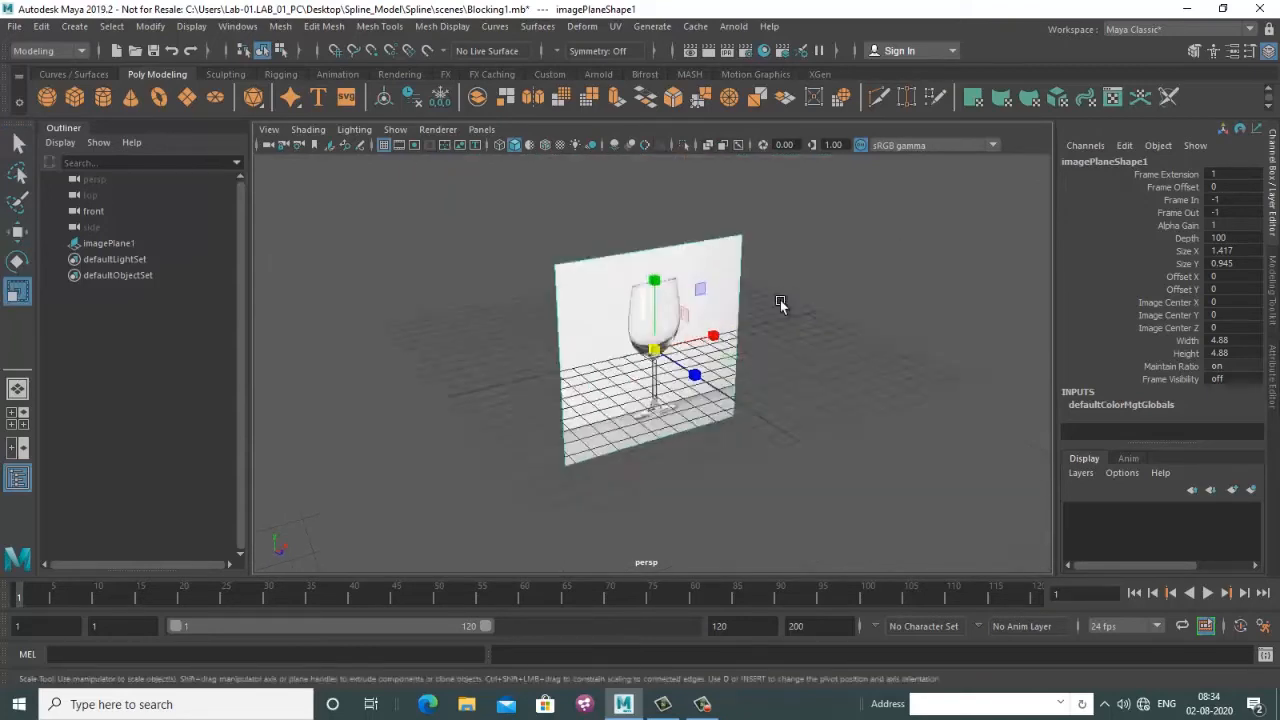
# Raise the wine glass image plane until its lower edge rests near the ground grid
pyautogui.press('w')
pyautogui.moveTo(655, 340); pyautogui.dragTo(655, 195)
pyautogui.moveTo(703, 330); pyautogui.dragTo(731, 370)
pyautogui.keyDown('alt'); pyautogui.moveTo(801, 390); pyautogui.dragTo(720, 385); pyautogui.keyUp('alt')
pyautogui.scroll(4, 624, 441)
# Move the image plane back behind the grid centre and fine-tune its height, to about Translate Z -3.426 and Translate Y 5.637
pyautogui.press('space')
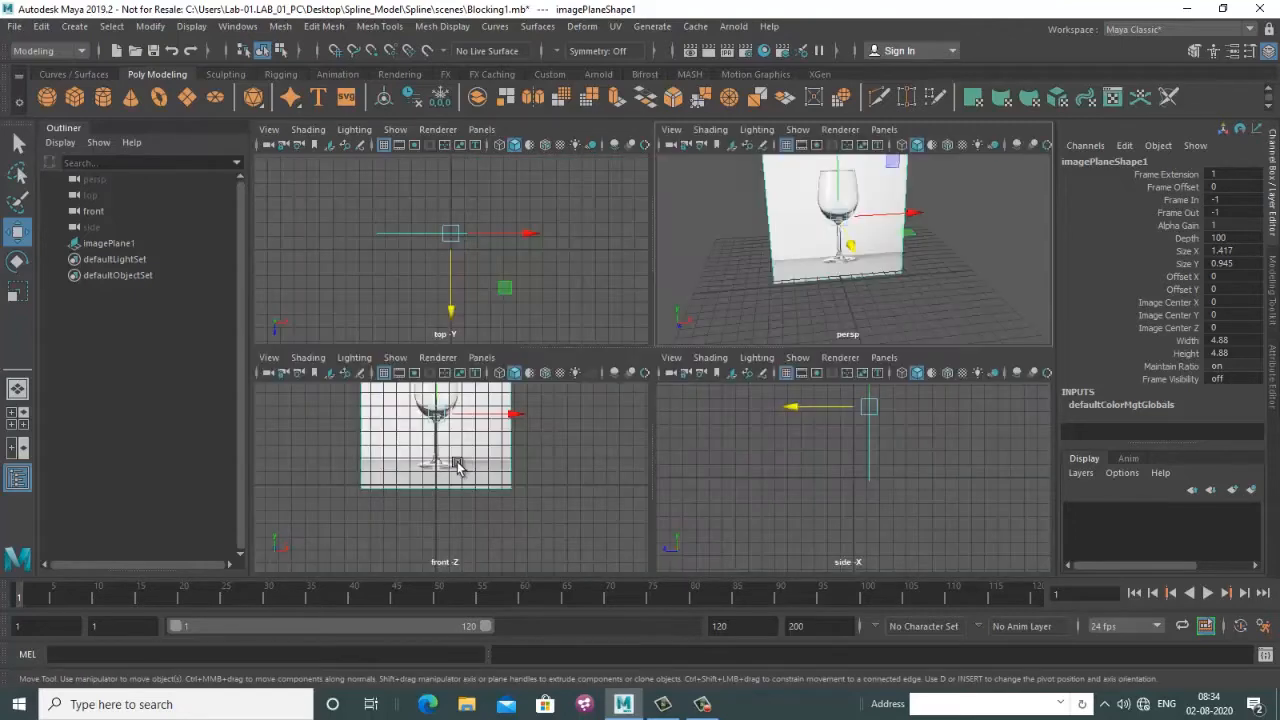
pyautogui.press('space')
pyautogui.keyDown('alt'); pyautogui.moveTo(639, 208); pyautogui.dragTo(589, 318, button='middle'); pyautogui.keyUp('alt')
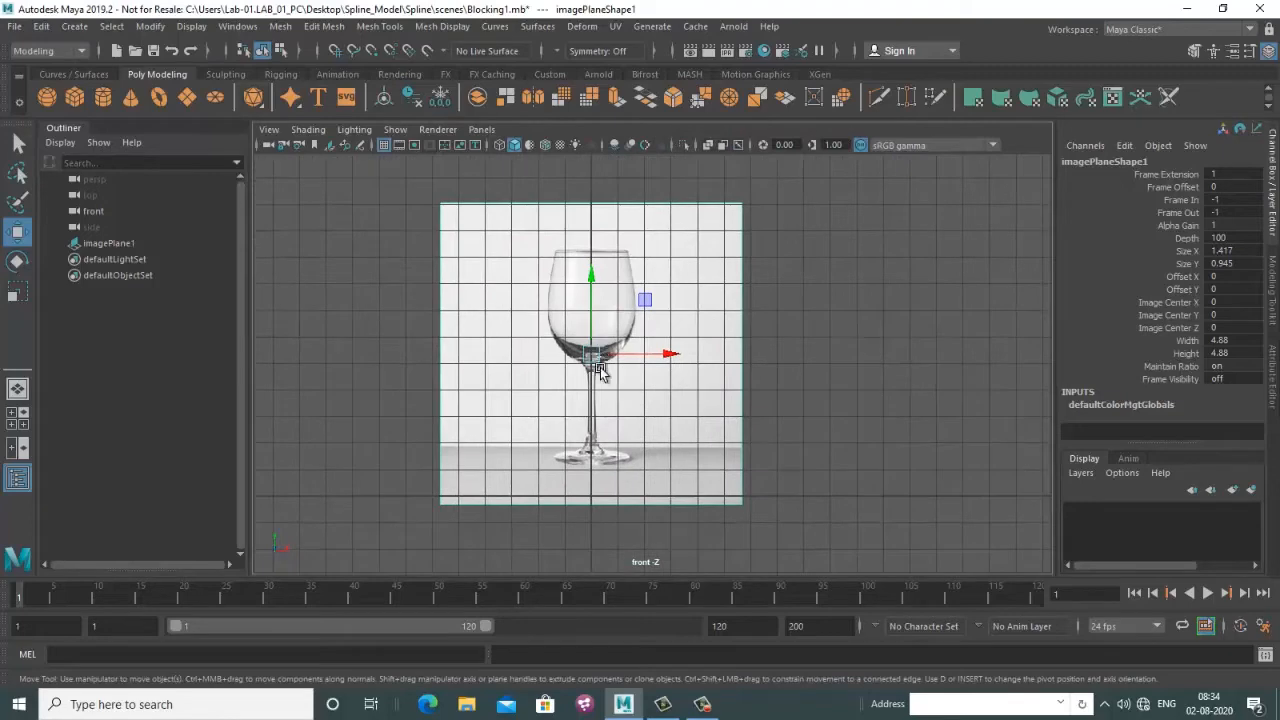
pyautogui.keyDown('alt'); pyautogui.moveTo(603, 371); pyautogui.dragTo(597, 366, button='middle'); pyautogui.keyUp('alt')
pyautogui.press('space')
pyautogui.keyDown('alt'); pyautogui.moveTo(832, 280); pyautogui.dragTo(897, 286); pyautogui.keyUp('alt')
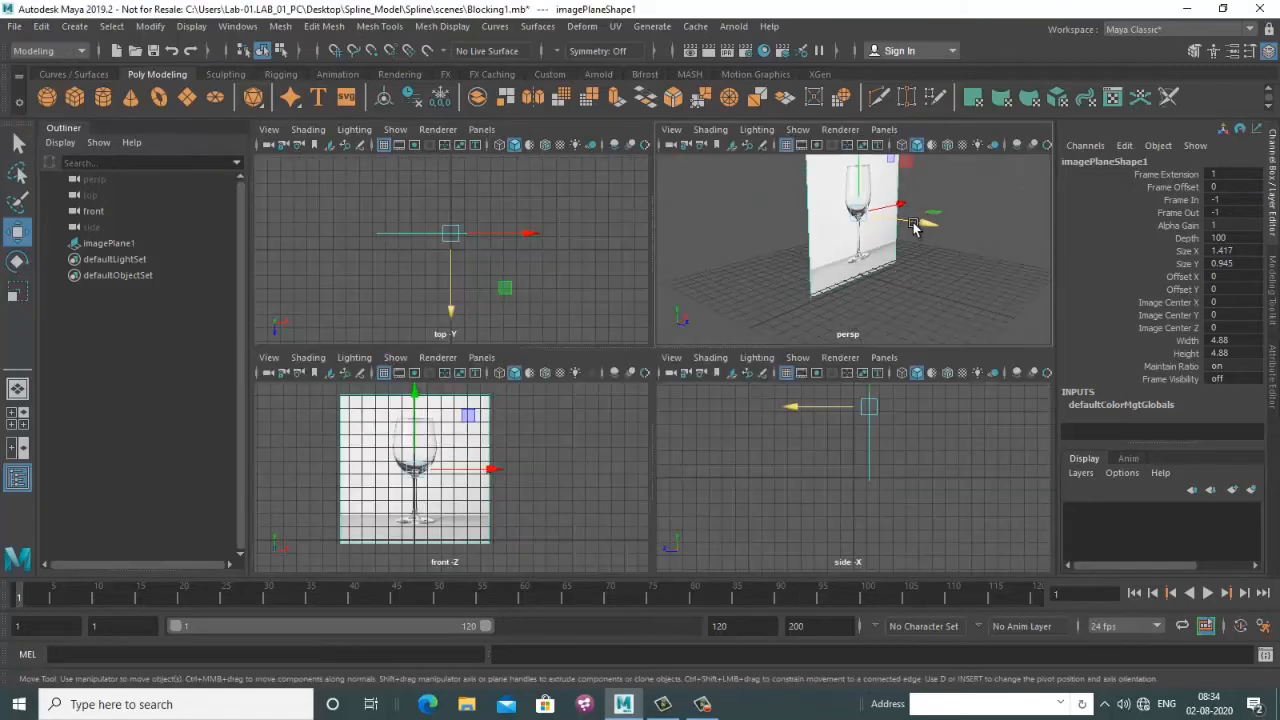
pyautogui.moveTo(917, 225)
pyautogui.mouseDown()
pyautogui.moveTo(988, 234)
pyautogui.moveTo(906, 227)
pyautogui.mouseUp()
pyautogui.press('space')
pyautogui.keyDown('alt'); pyautogui.moveTo(800, 340); pyautogui.dragTo(700, 345); pyautogui.keyUp('alt')
pyautogui.moveTo(516, 296); pyautogui.dragTo(516, 288)
# Darken the wine glass image plane by lowering its Color Gain from white to light grey, and deselect it
pyautogui.hotkey('ctrl', 'a')
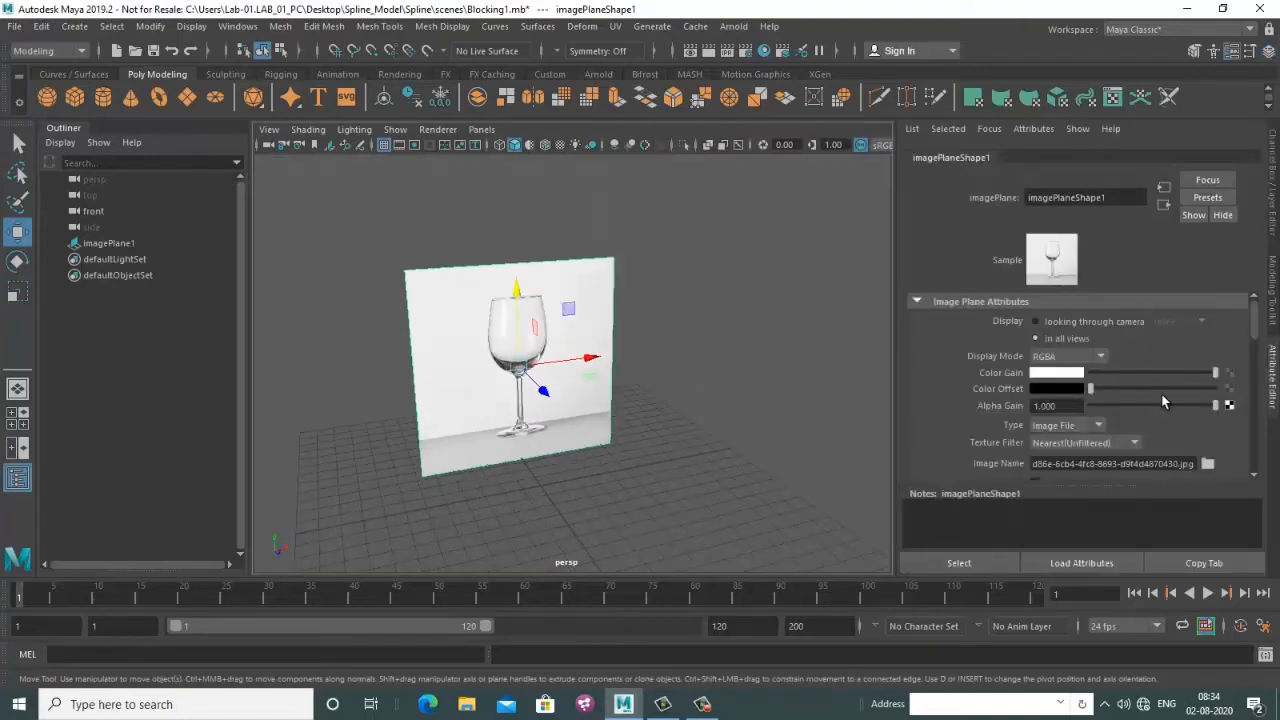
pyautogui.moveTo(1175, 373); pyautogui.dragTo(1151, 375)
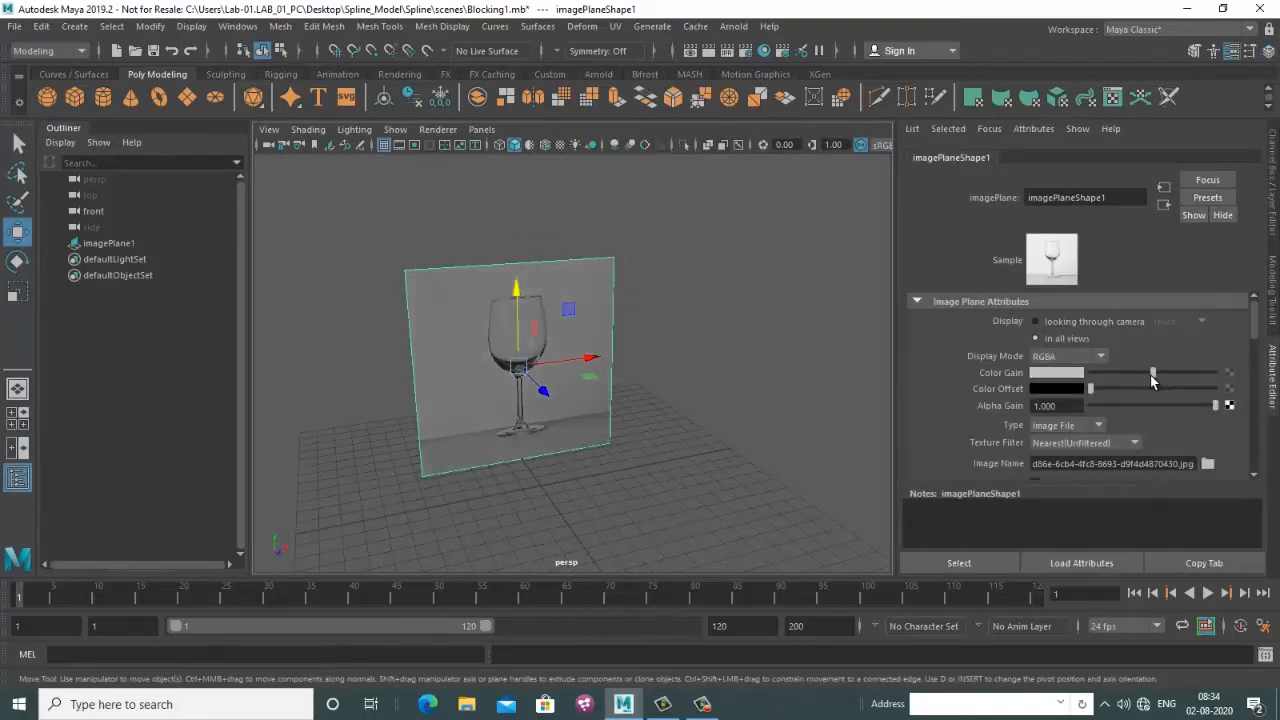
pyautogui.click(593, 356)
pyautogui.click(745, 393)
# Put the wine glass image plane on a new display layer and set that layer to Reference
pyautogui.keyDown('alt'); pyautogui.moveTo(755, 393); pyautogui.dragTo(638, 422); pyautogui.keyUp('alt')
pyautogui.scroll(5, 600, 397)
pyautogui.click(606, 380)
pyautogui.hotkey('ctrl', 'a')
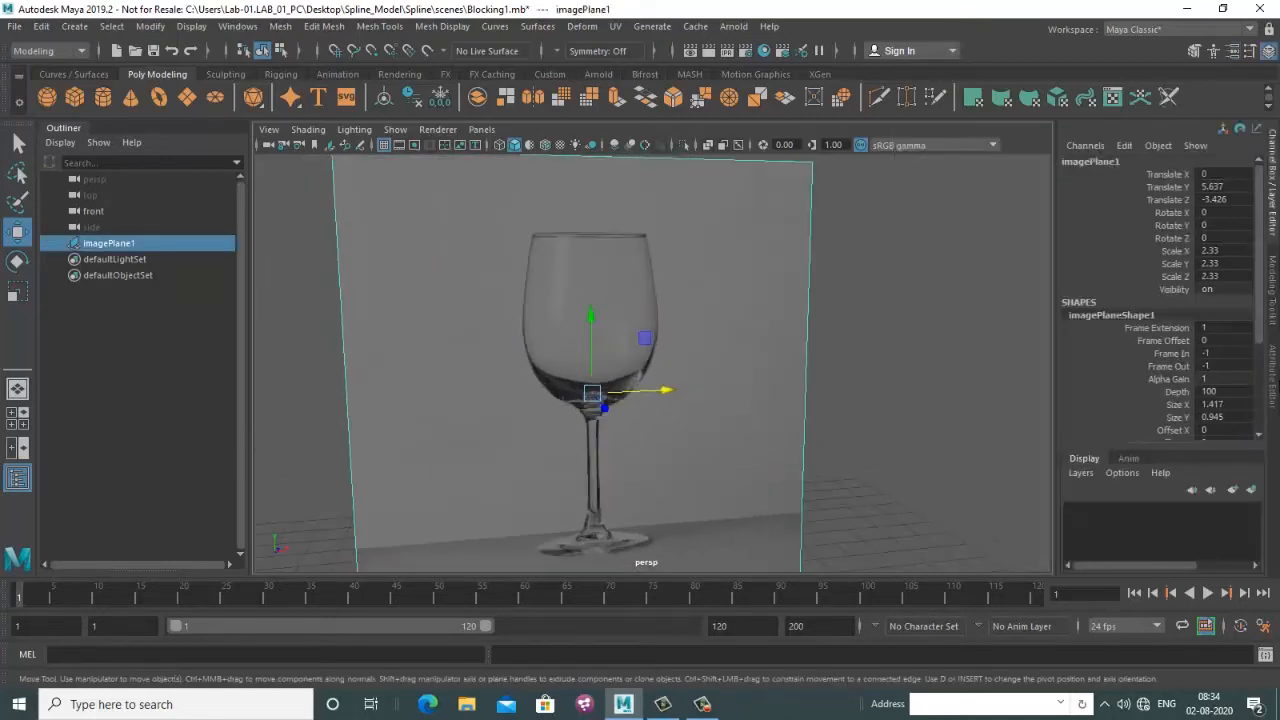
pyautogui.click(1250, 492)
pyautogui.click(1109, 511)
pyautogui.click(1109, 511)
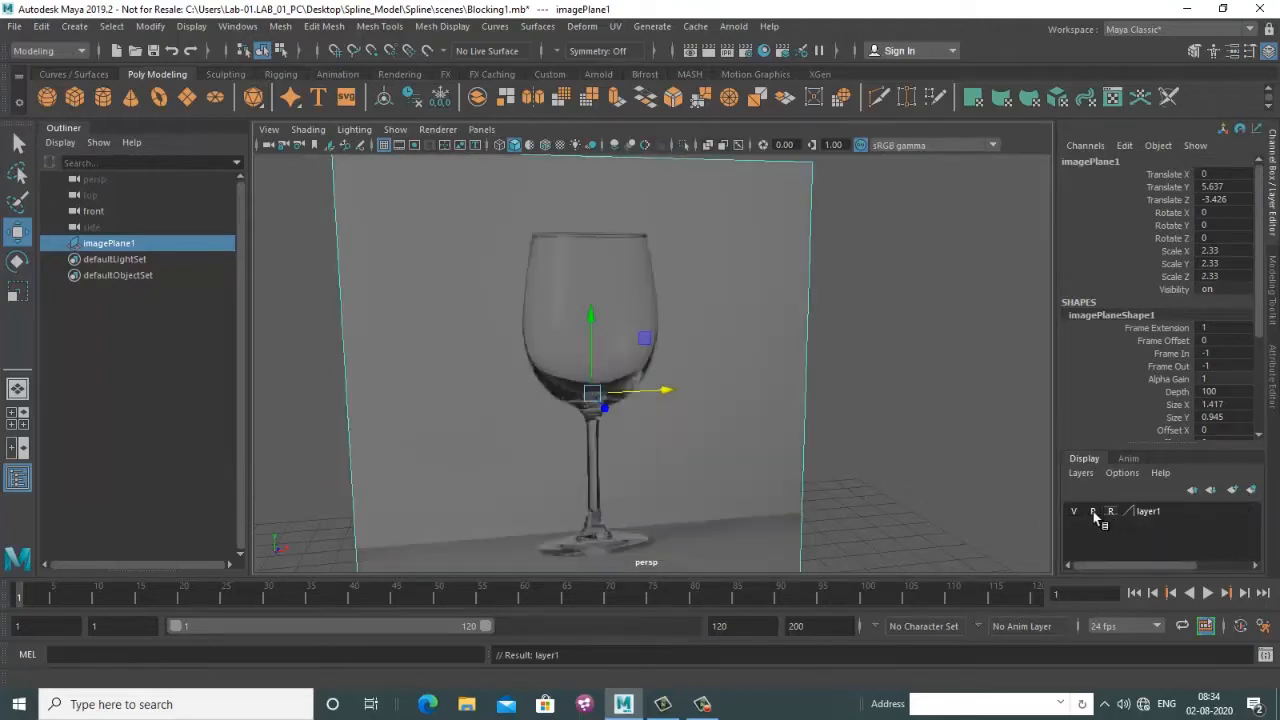
pyautogui.click(858, 359)
# Check in the perspective view whether the referenced wine glass image plane can still be selected
pyautogui.scroll(-5, 747, 360)
pyautogui.keyDown('alt'); pyautogui.moveTo(747, 360); pyautogui.dragTo(727, 357); pyautogui.keyUp('alt')
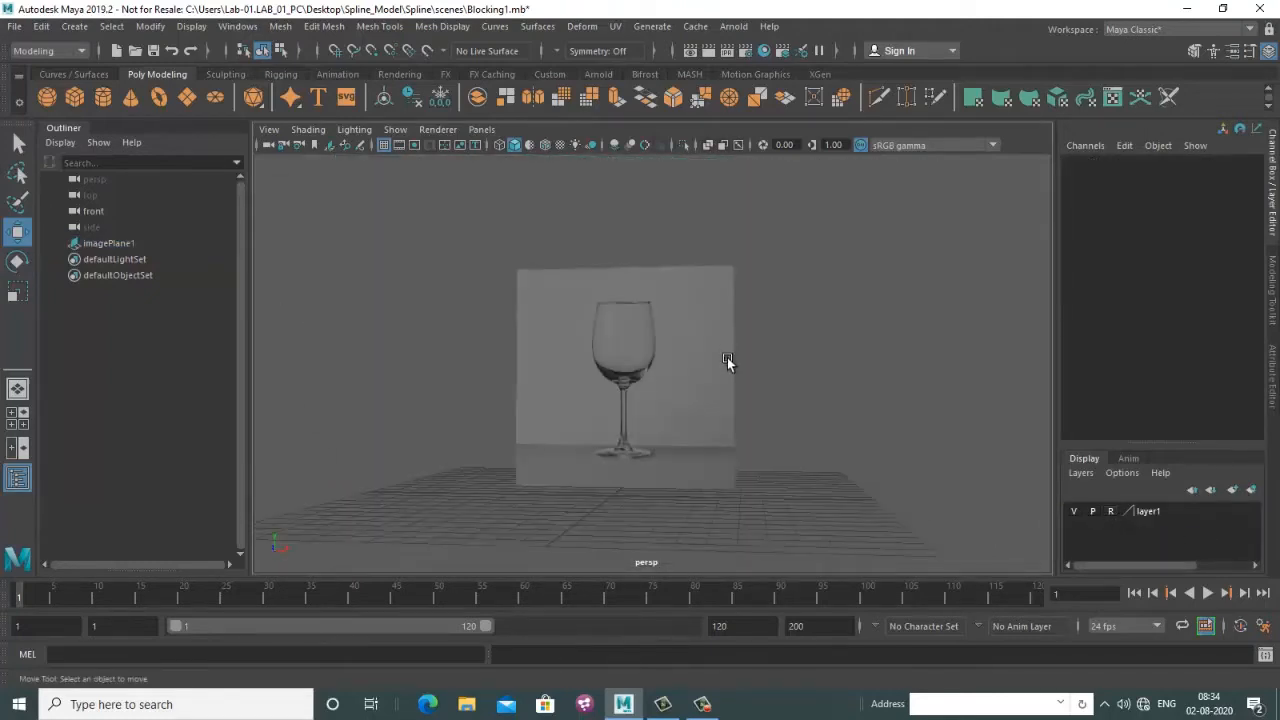
pyautogui.scroll(5, 698, 374)
pyautogui.keyDown('alt'); pyautogui.moveTo(711, 371); pyautogui.dragTo(743, 371); pyautogui.keyUp('alt')
pyautogui.moveTo(801, 301); pyautogui.dragTo(501, 440)
pyautogui.keyDown('alt'); pyautogui.moveTo(639, 386); pyautogui.dragTo(655, 422, button='middle'); pyautogui.keyUp('alt')
pyautogui.keyDown('alt'); pyautogui.moveTo(655, 425); pyautogui.dragTo(731, 400); pyautogui.keyUp('alt')
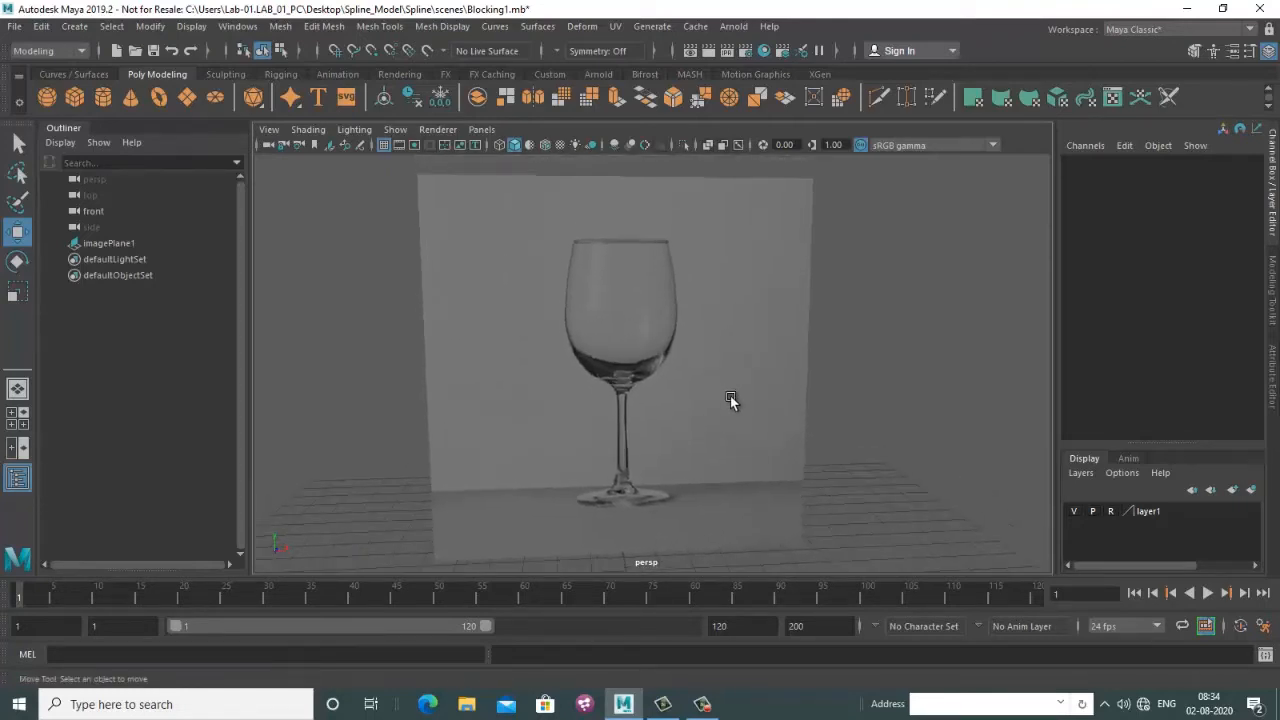
pyautogui.keyDown('alt'); pyautogui.moveTo(750, 445); pyautogui.dragTo(720, 449); pyautogui.keyUp('alt')
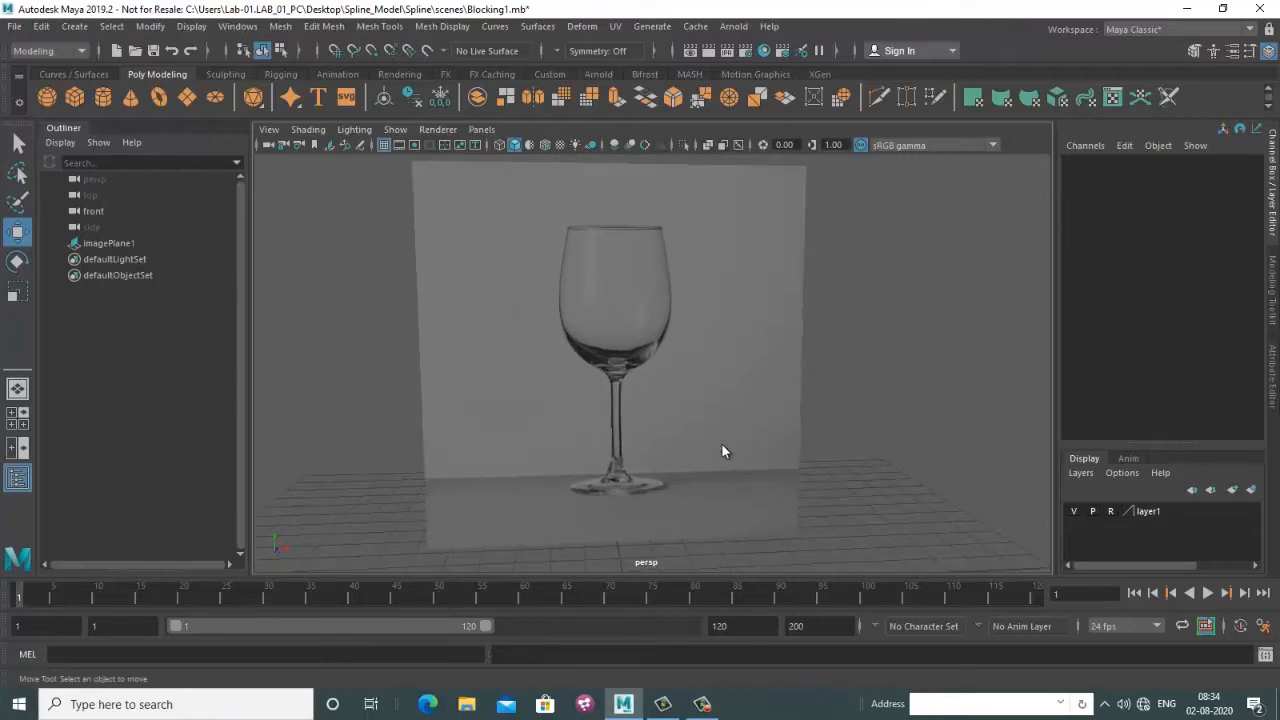
# Maximize the front view on the wine glass and activate the EP Curve Tool
pyautogui.press('space')
pyautogui.press('space')
pyautogui.scroll(4, 635, 371)
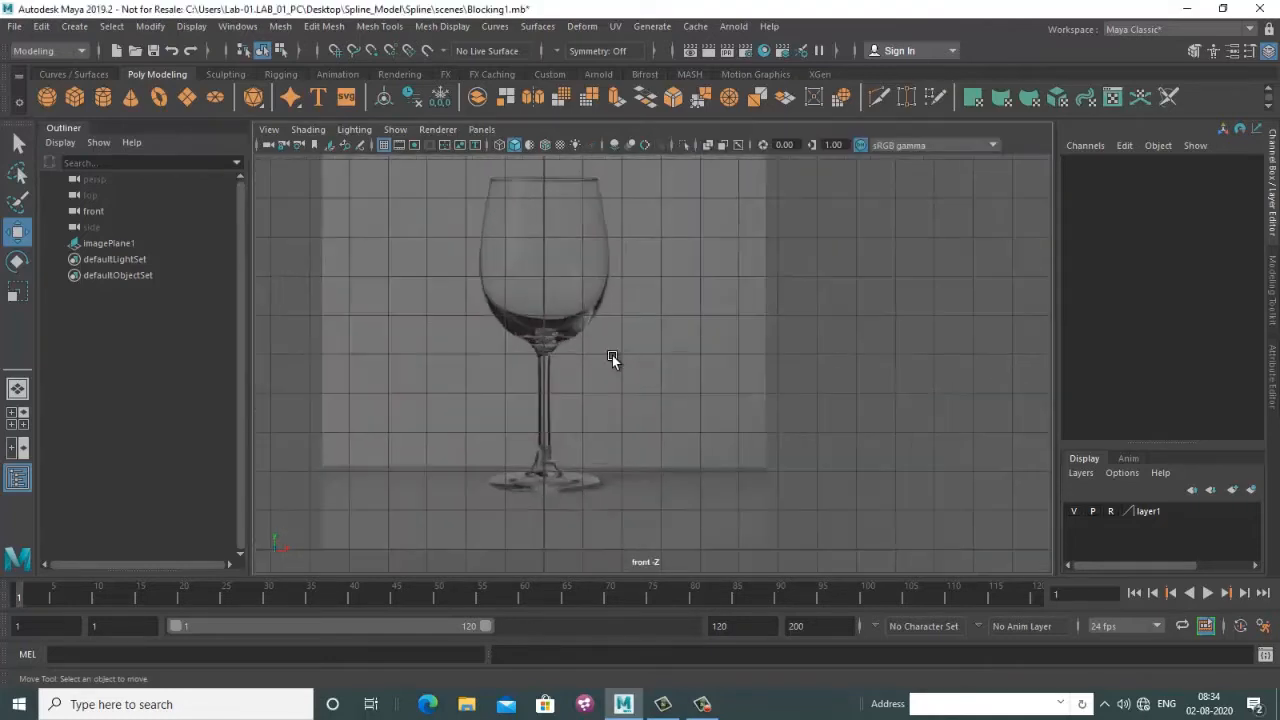
pyautogui.keyDown('alt'); pyautogui.moveTo(667, 357); pyautogui.dragTo(657, 358, button='middle'); pyautogui.keyUp('alt')
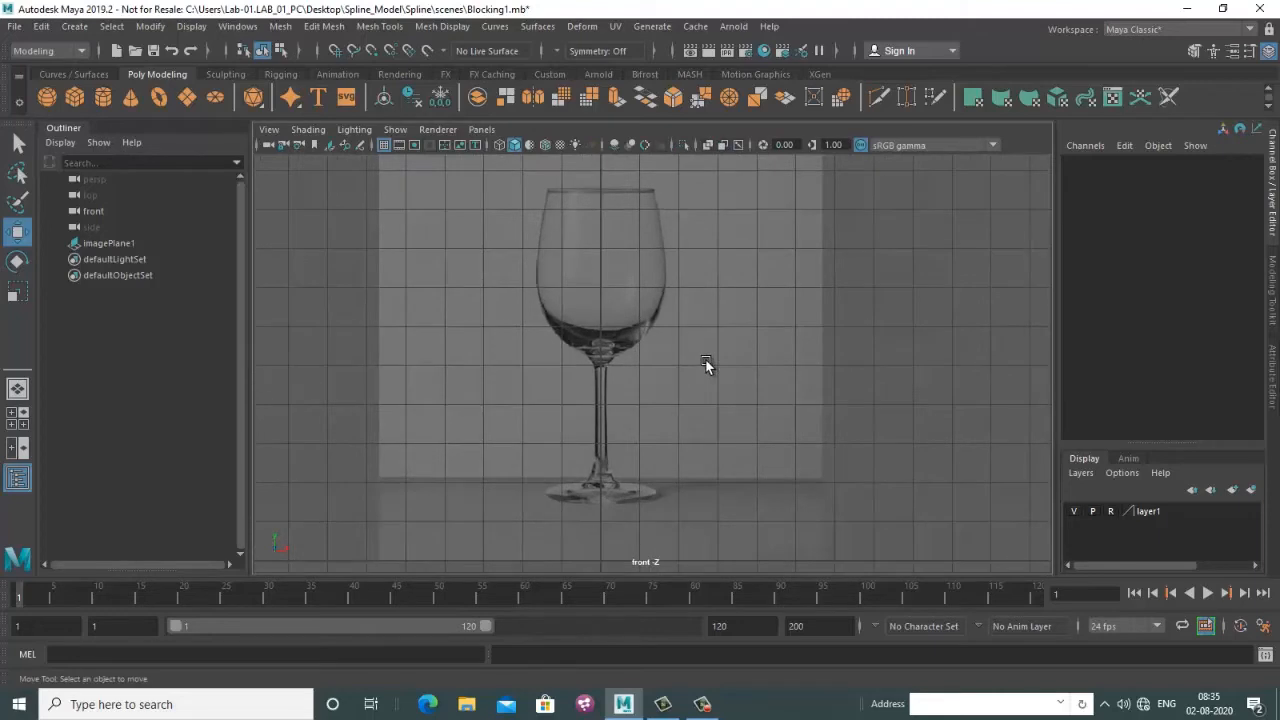
pyautogui.keyDown('alt'); pyautogui.moveTo(654, 294); pyautogui.dragTo(668, 330, button='middle'); pyautogui.keyUp('alt')
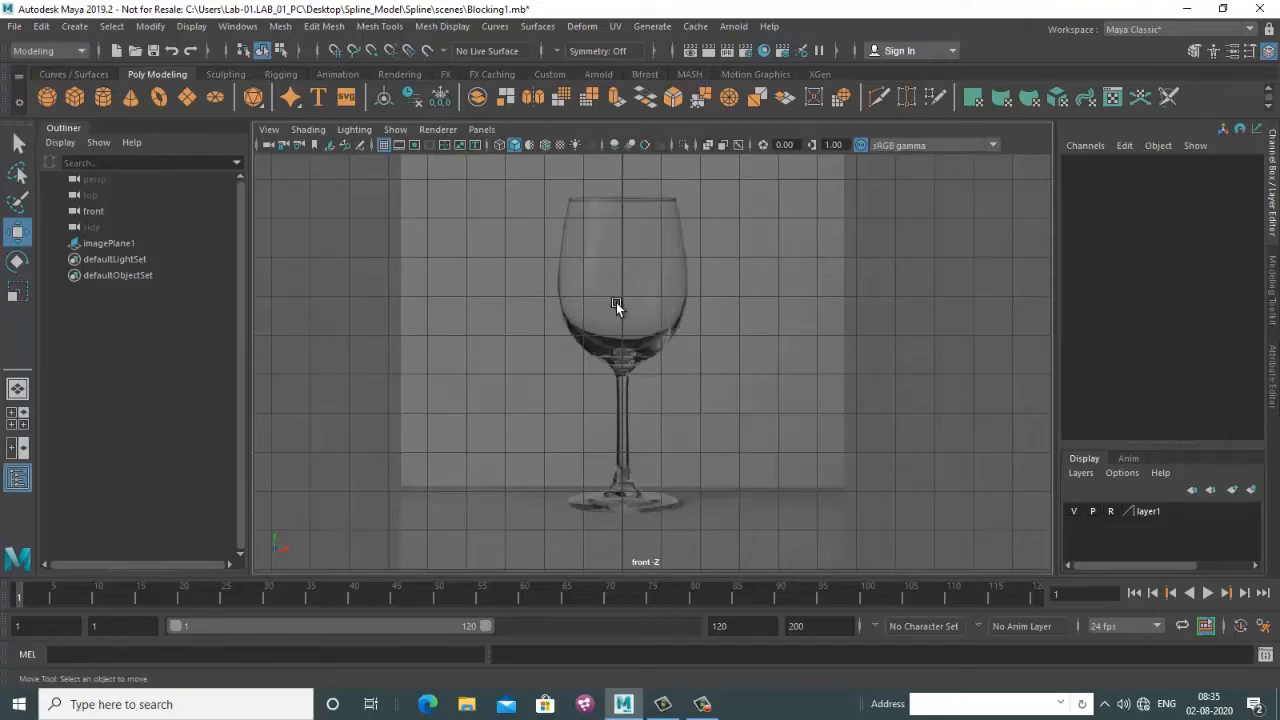
pyautogui.keyDown('alt'); pyautogui.moveTo(692, 287); pyautogui.dragTo(678, 295, button='middle'); pyautogui.keyUp('alt')
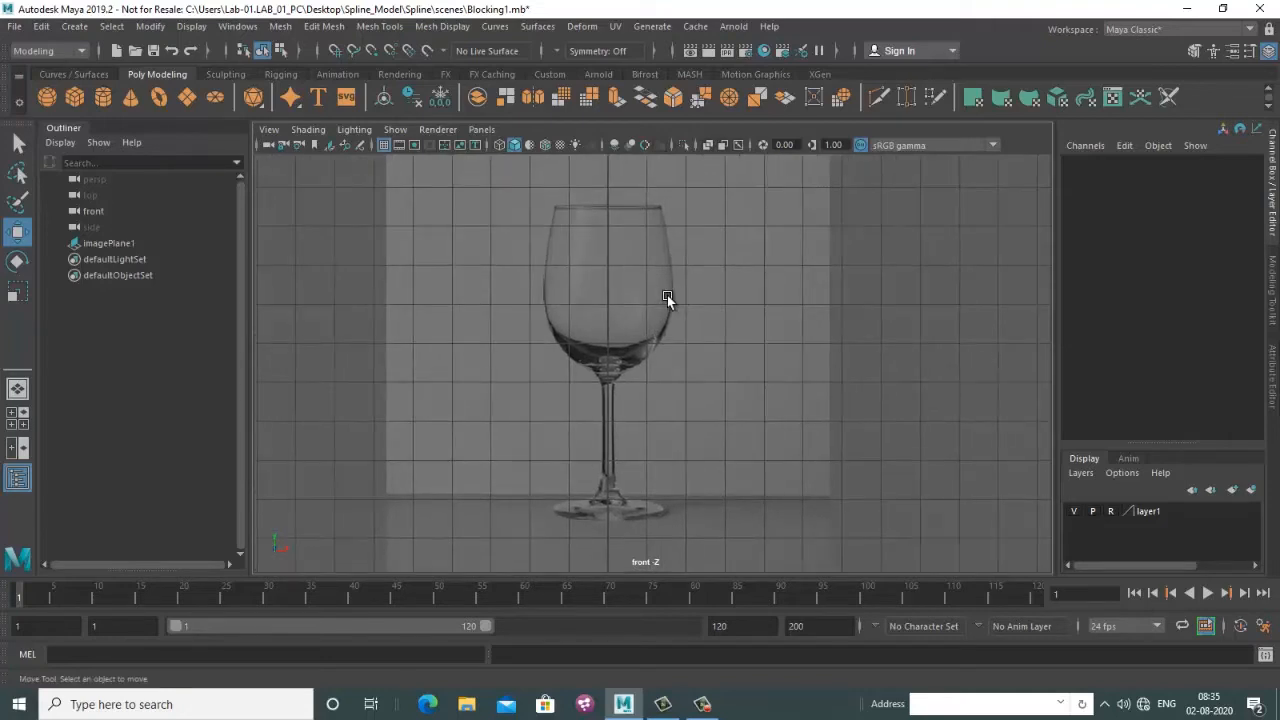
pyautogui.click(73, 75)
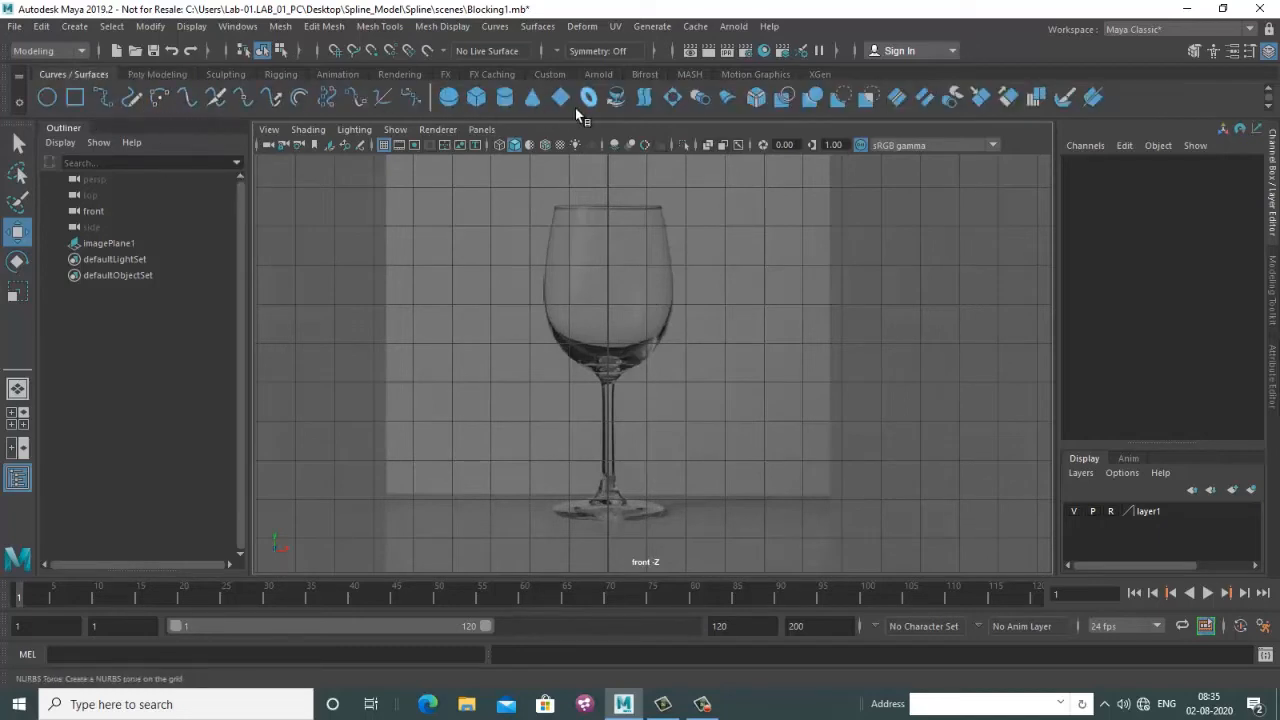
pyautogui.click(70, 26)
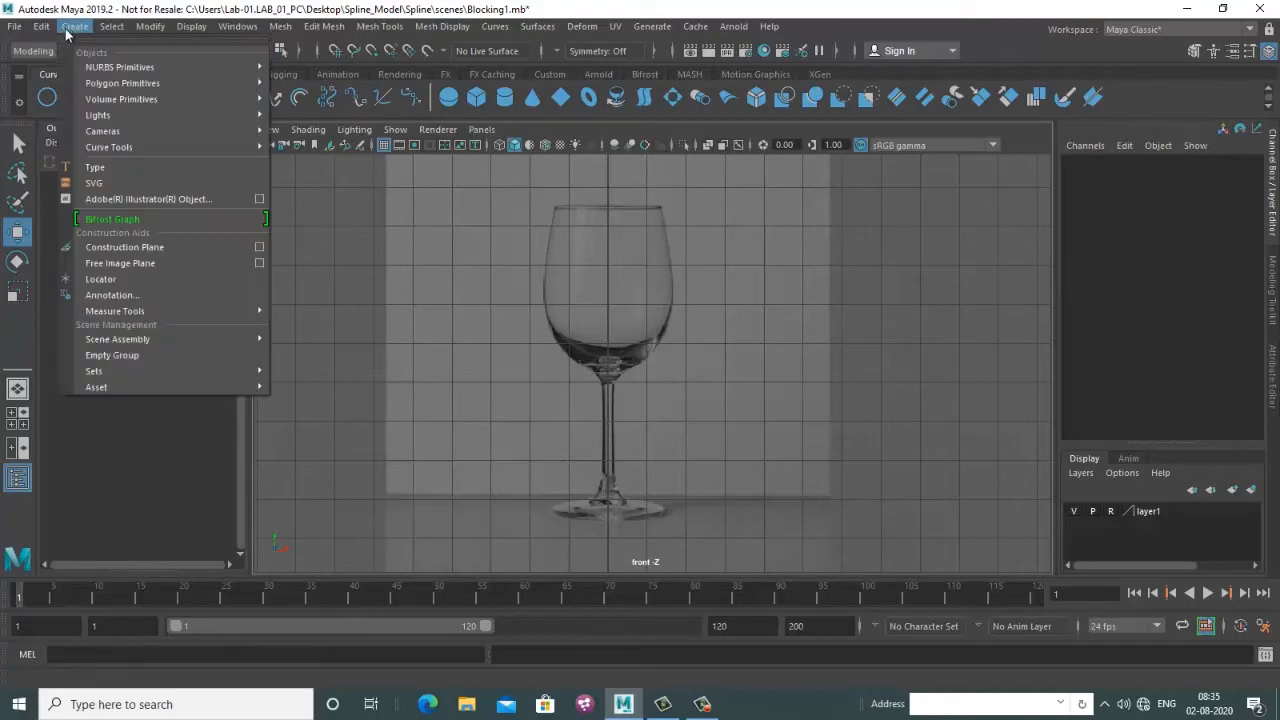
pyautogui.moveTo(138, 148)
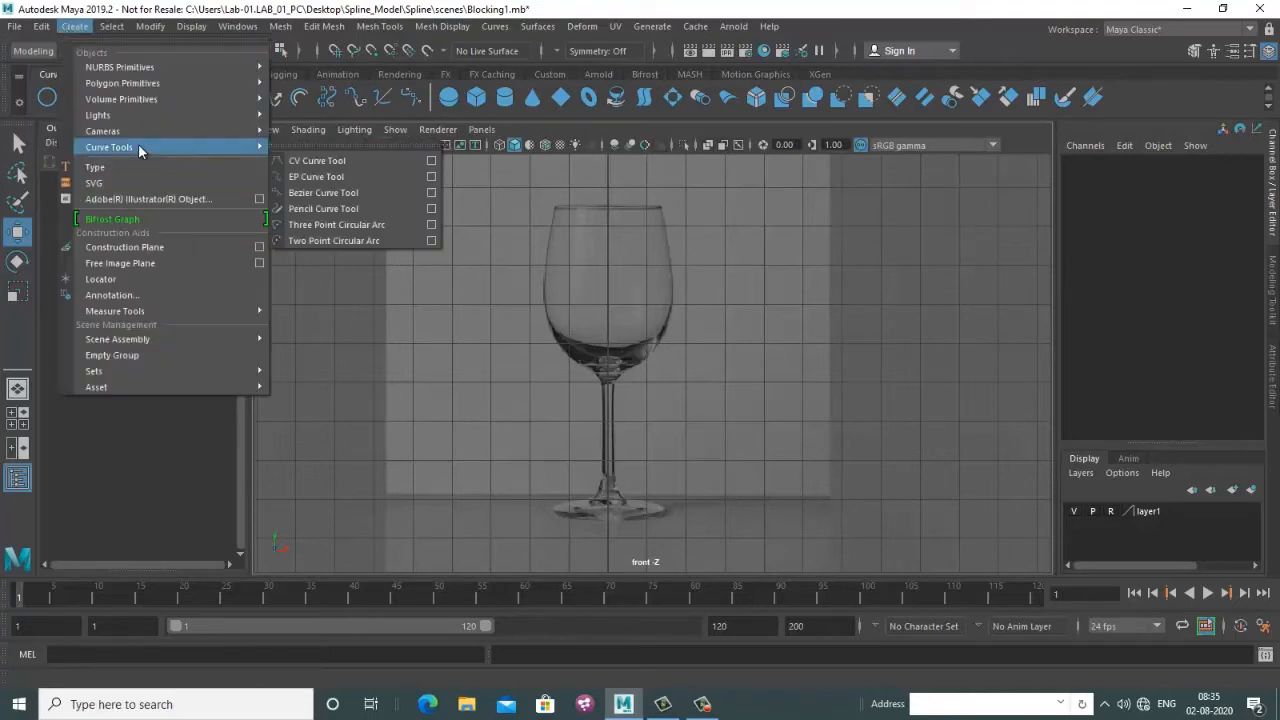
pyautogui.click(310, 177)
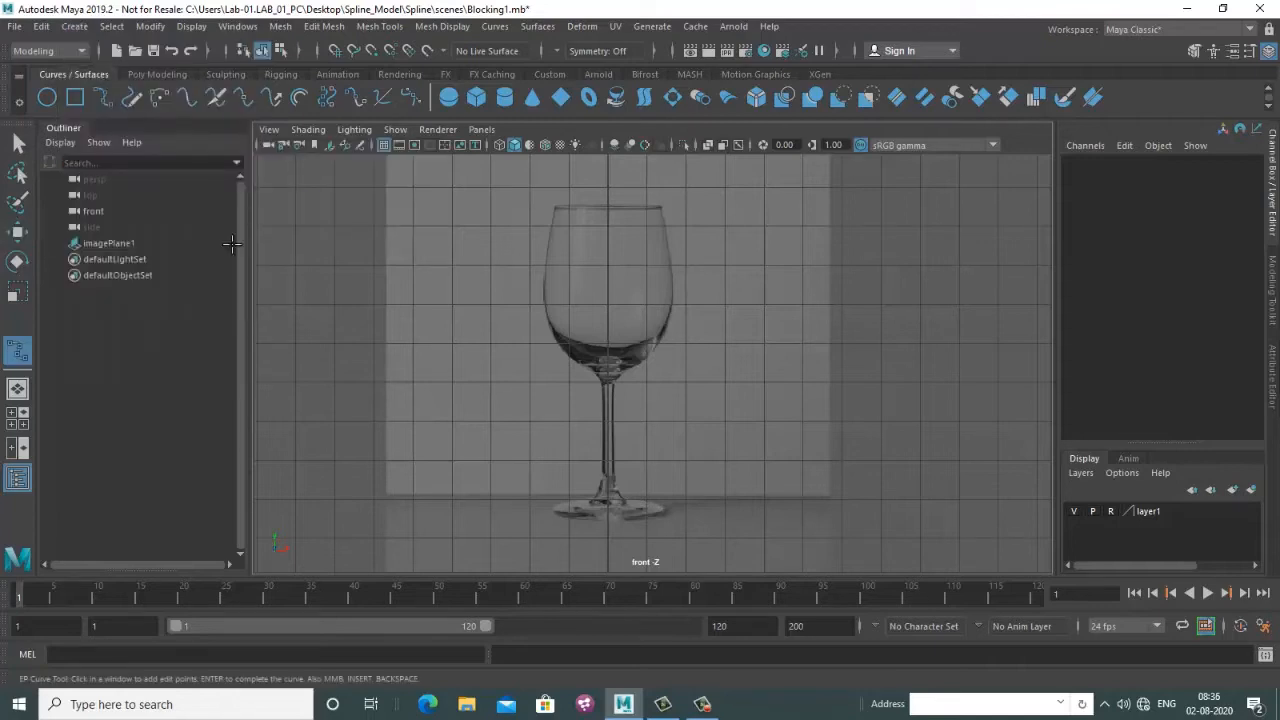
# Try tracing the left edge of the glass bowl with the EP curve degree set to 1 Linear, and undo the curve
pyautogui.doubleClick(18, 350)
pyautogui.moveTo(323, 163); pyautogui.dragTo(240, 181)
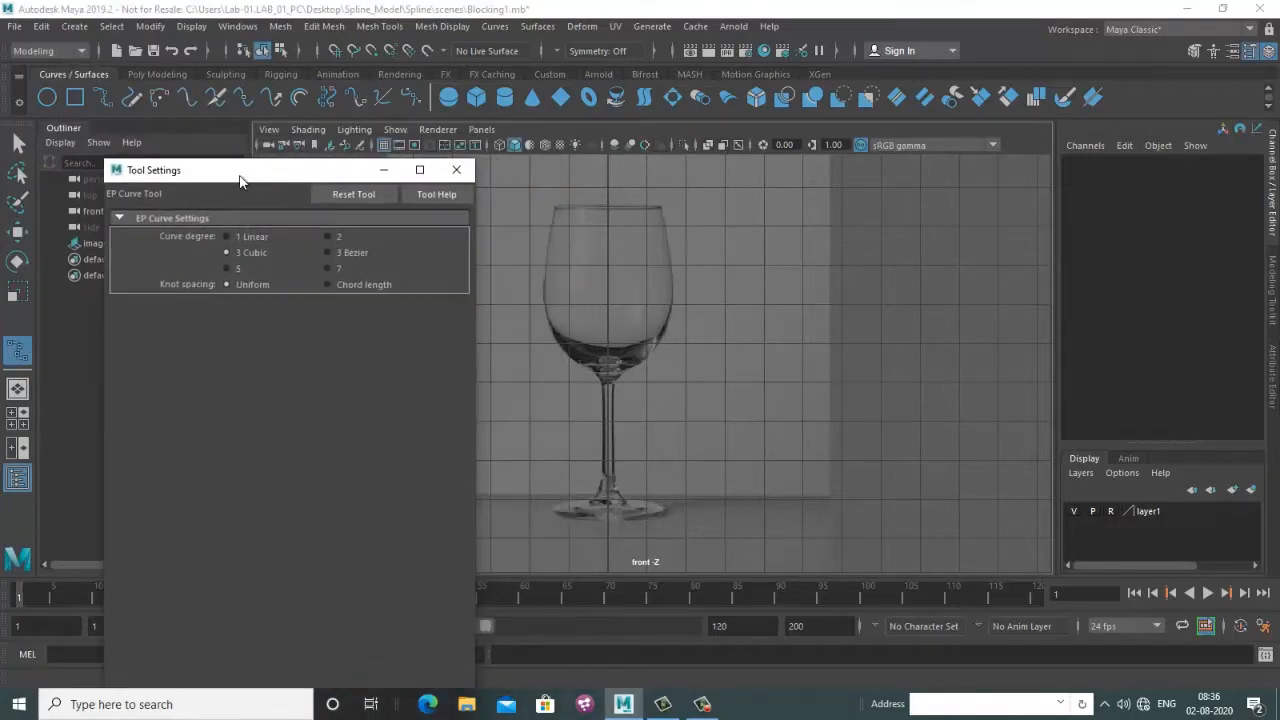
pyautogui.click(556, 208)
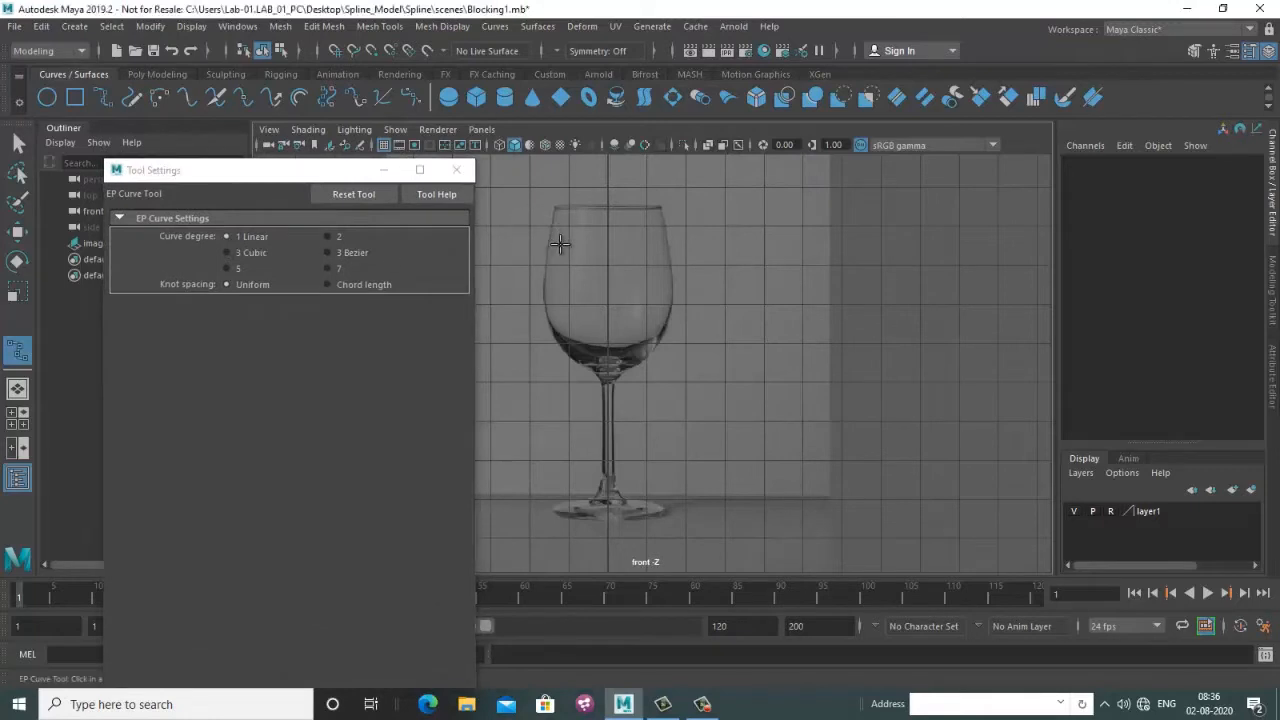
pyautogui.click(545, 265)
pyautogui.click(561, 322)
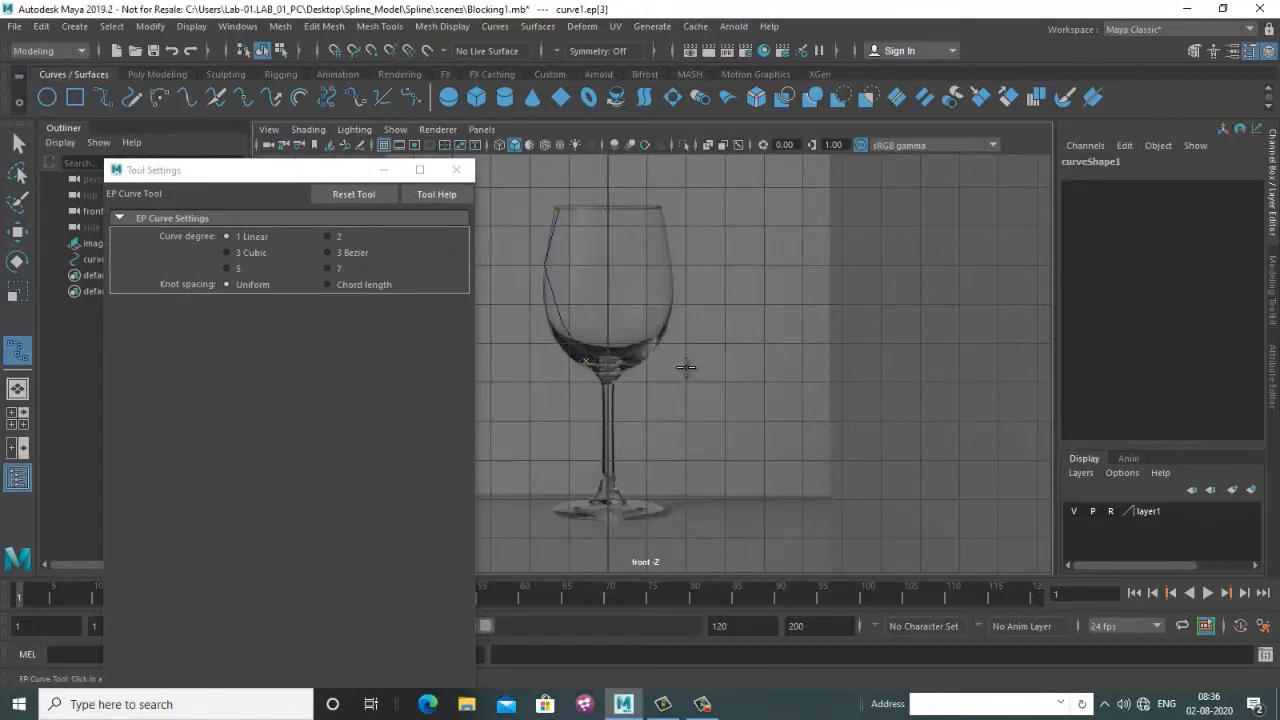
pyautogui.hotkey('ctrl', 'z')
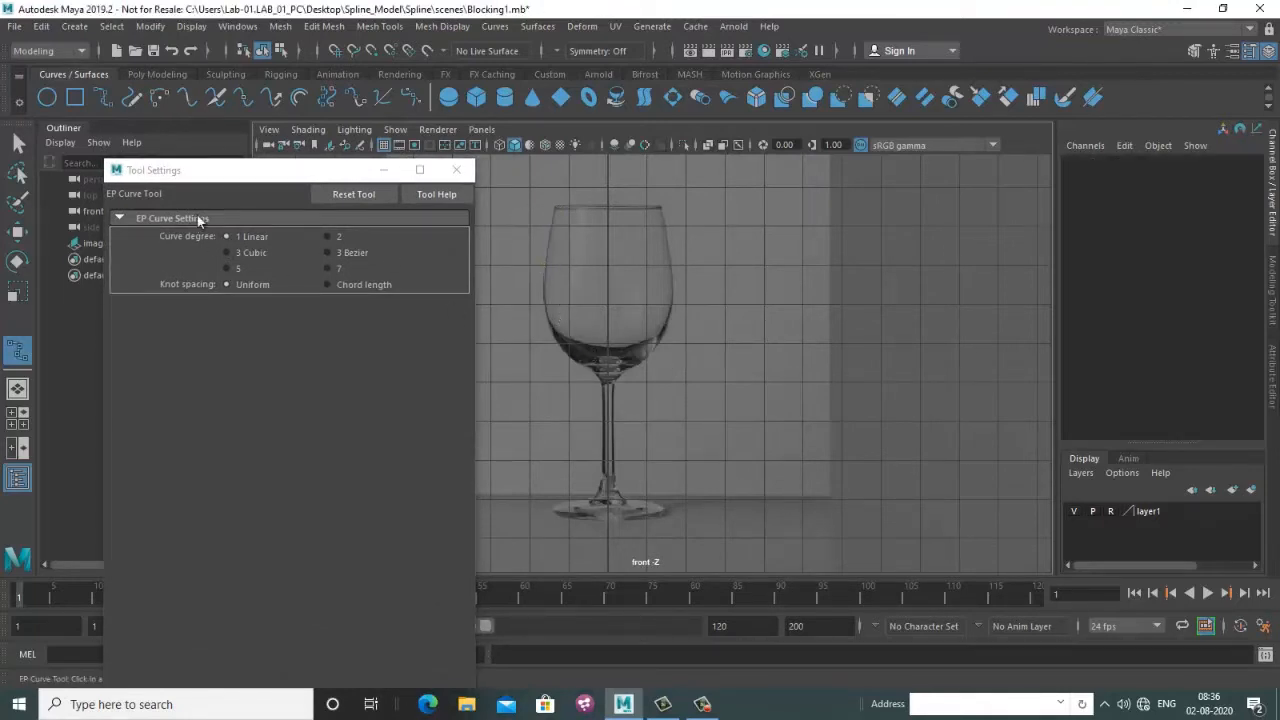
# Set the EP Curve Tool's curve degree to 3 Cubic and close its settings
pyautogui.moveTo(193, 172); pyautogui.dragTo(211, 168)
pyautogui.click(245, 249)
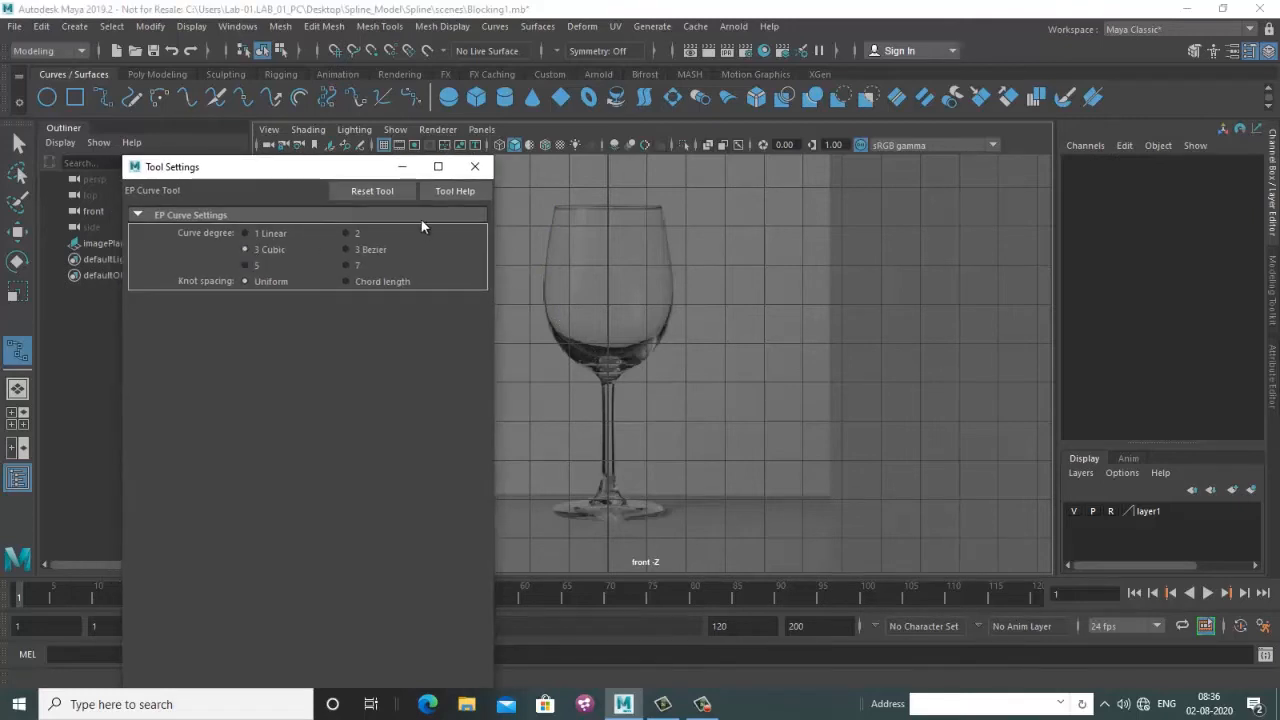
pyautogui.click(474, 166)
# Try tracing the left edge of the glass bowl from the rim with a cubic EP curve, and remove its points
pyautogui.click(556, 208)
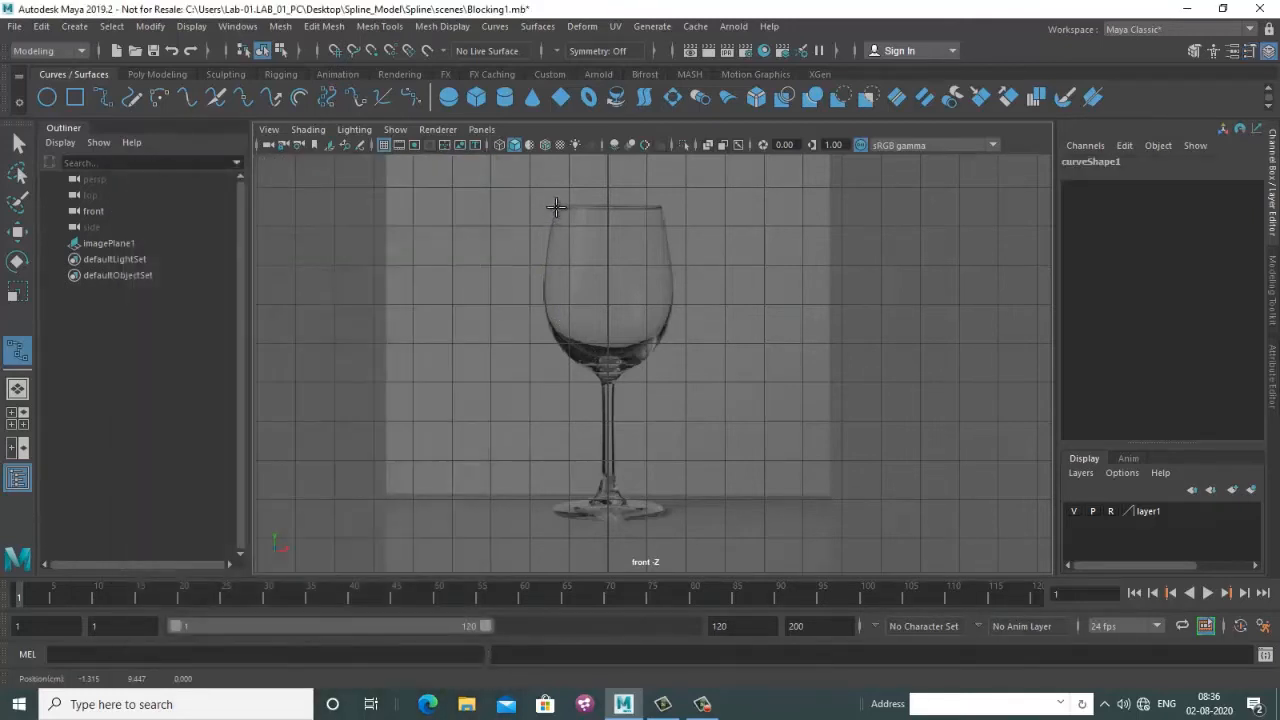
pyautogui.click(548, 258)
pyautogui.click(544, 296)
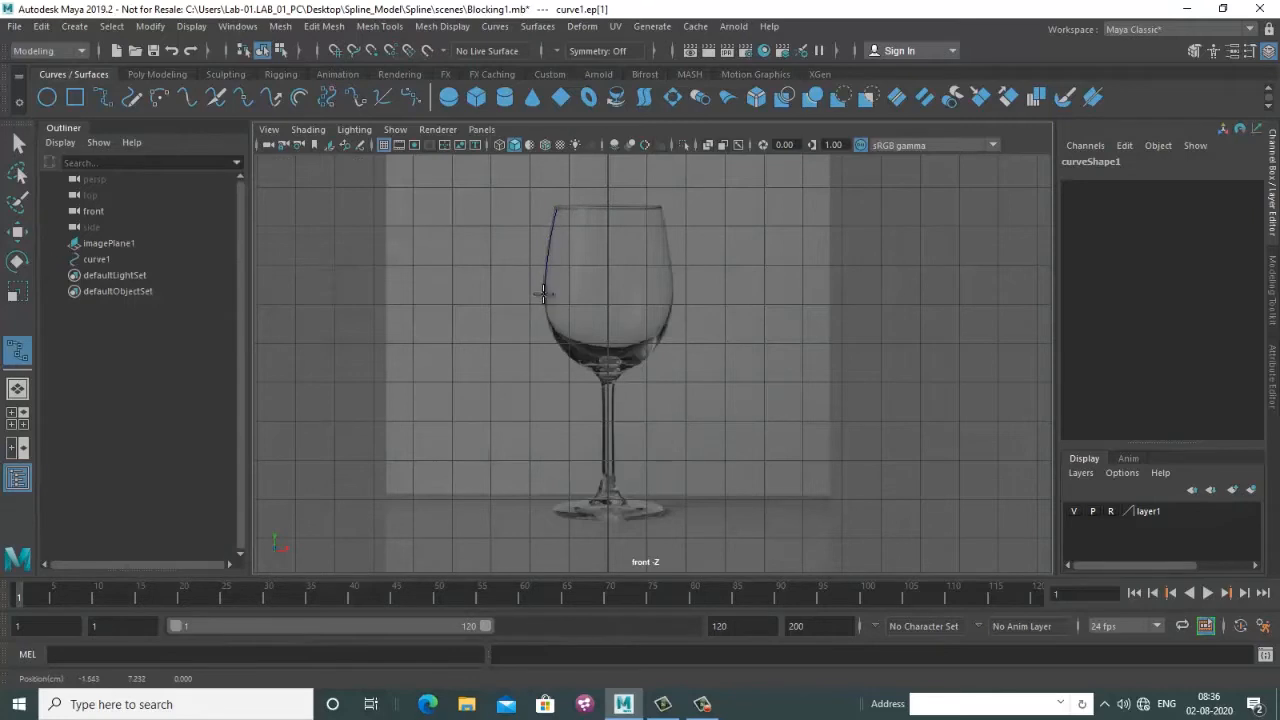
pyautogui.click(558, 339)
pyautogui.click(587, 357)
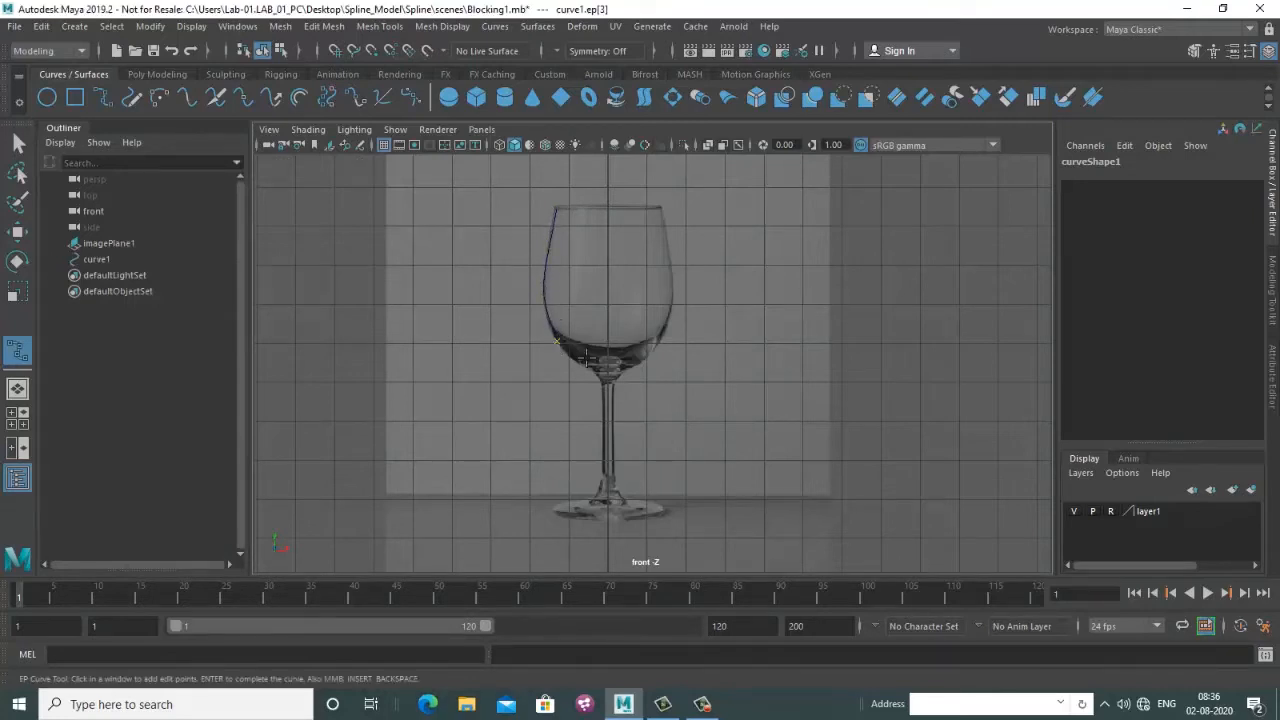
pyautogui.press('\\')
pyautogui.press('BackSpace')
pyautogui.press('BackSpace')
pyautogui.press('BackSpace')
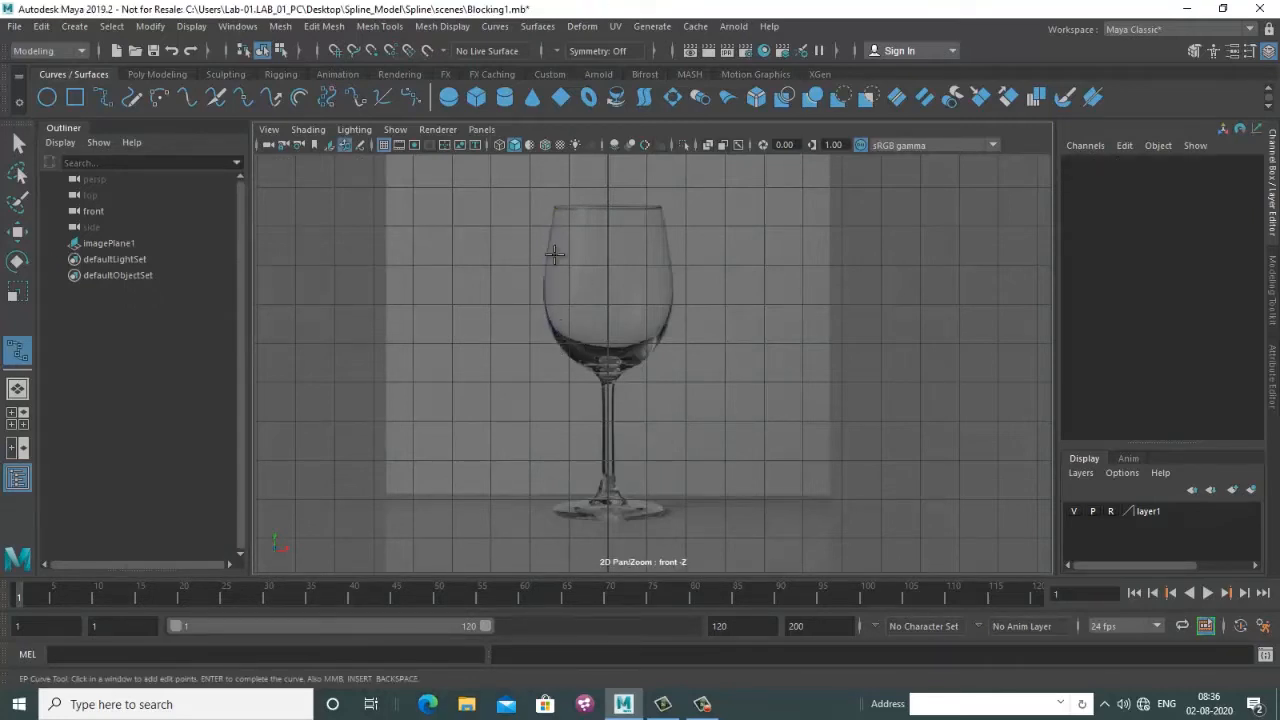
pyautogui.scroll(6, 571, 280)
pyautogui.scroll(-5, 620, 370)
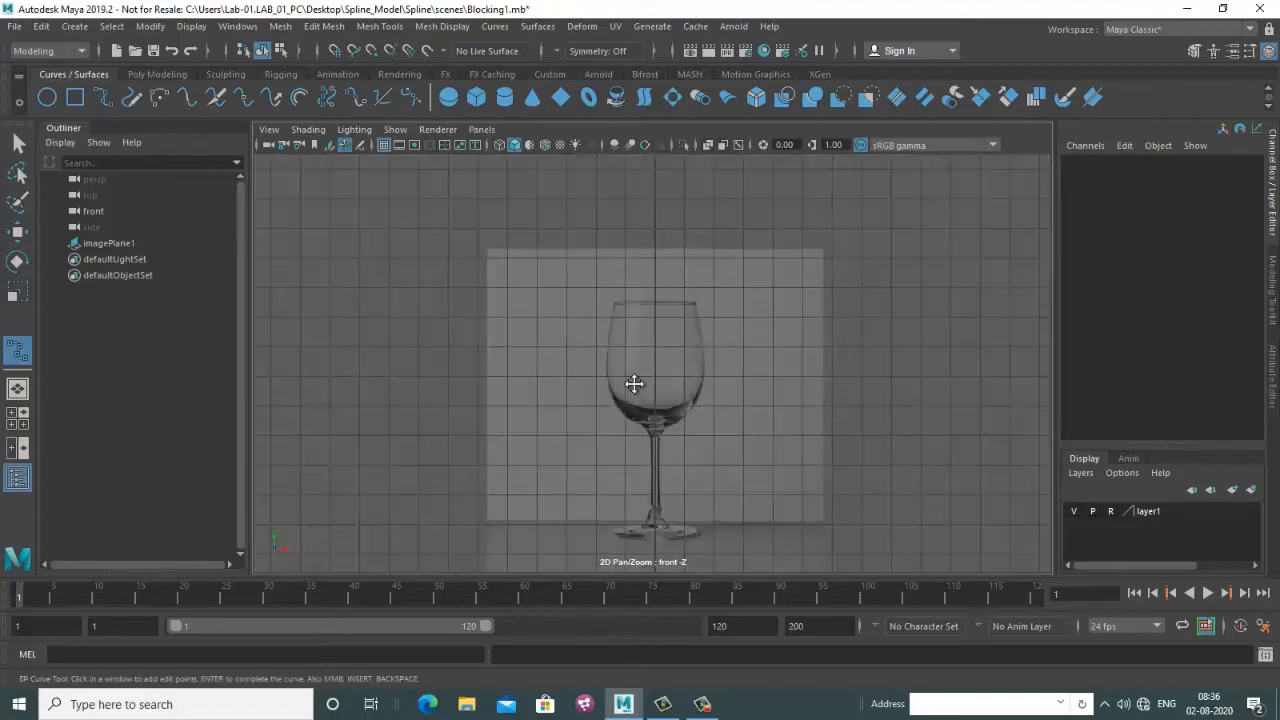
pyautogui.scroll(3, 594, 263)
pyautogui.scroll(-3, 531, 294)
pyautogui.scroll(6, 571, 284)
pyautogui.scroll(-8, 566, 340)
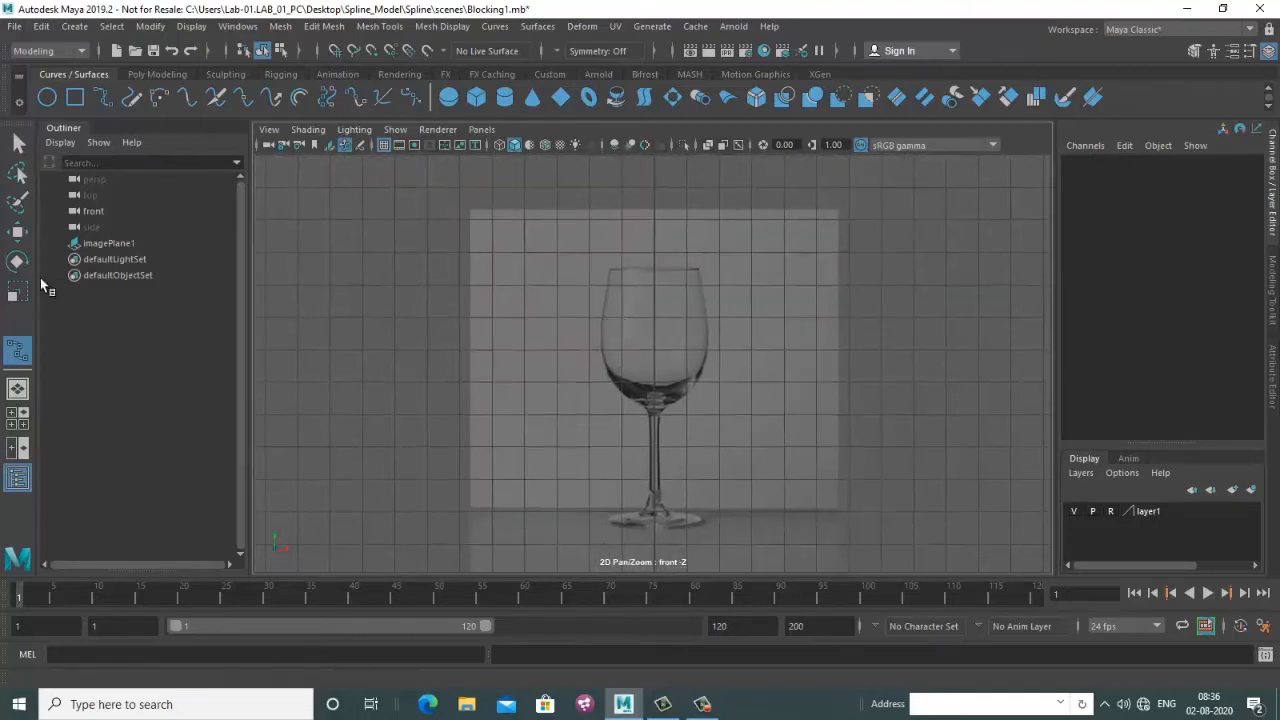
# Trace the left edge of the glass bowl from the rim to its underside with the cubic EP curve
pyautogui.click(604, 309)
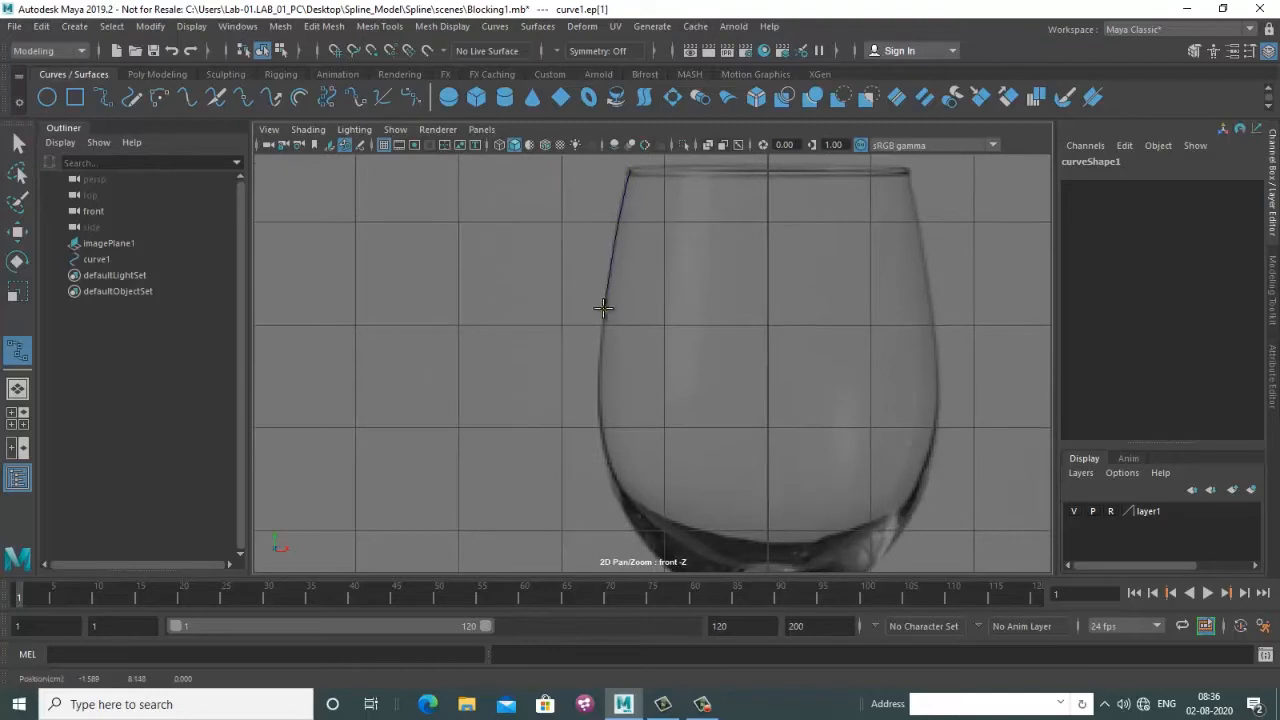
pyautogui.keyDown('alt'); pyautogui.moveTo(603, 353); pyautogui.dragTo(598, 278, button='middle'); pyautogui.keyUp('alt')
pyautogui.moveTo(598, 341); pyautogui.dragTo(591, 338)
pyautogui.keyDown('alt'); pyautogui.moveTo(594, 349); pyautogui.dragTo(575, 298, button='middle'); pyautogui.keyUp('alt')
pyautogui.click(585, 349)
pyautogui.click(609, 356)
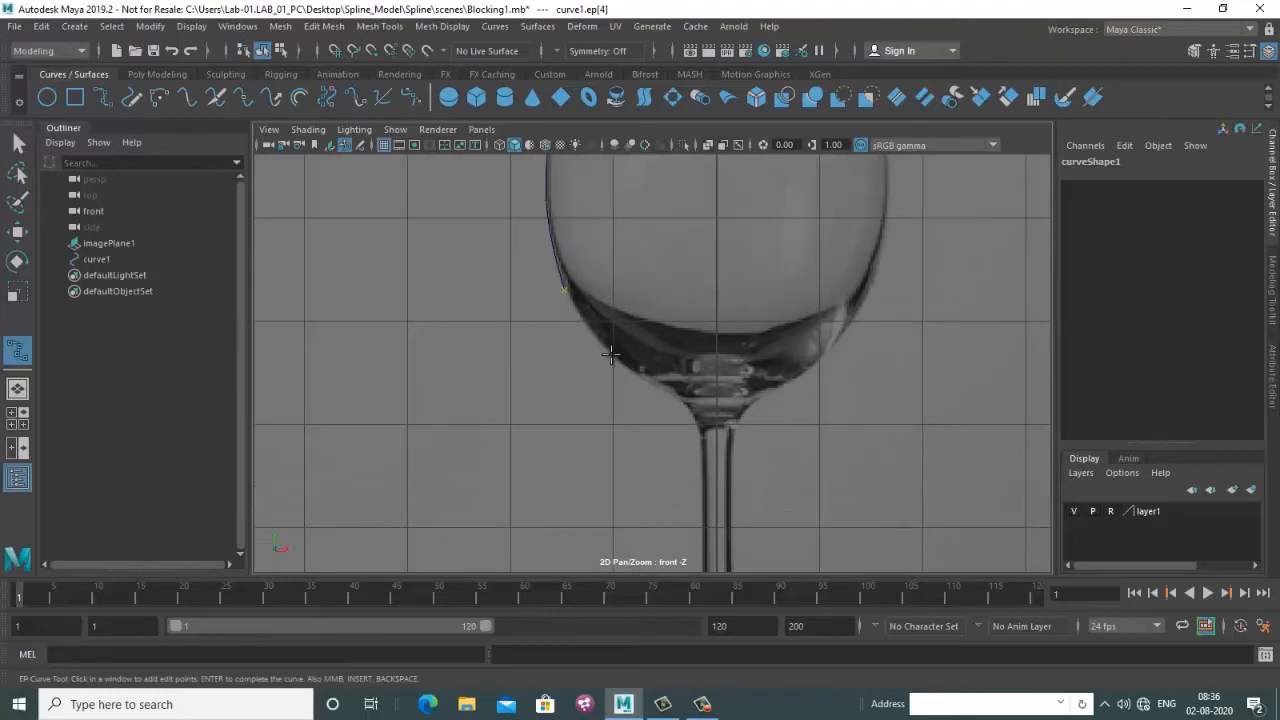
pyautogui.click(617, 362)
pyautogui.scroll(3, 634, 360)
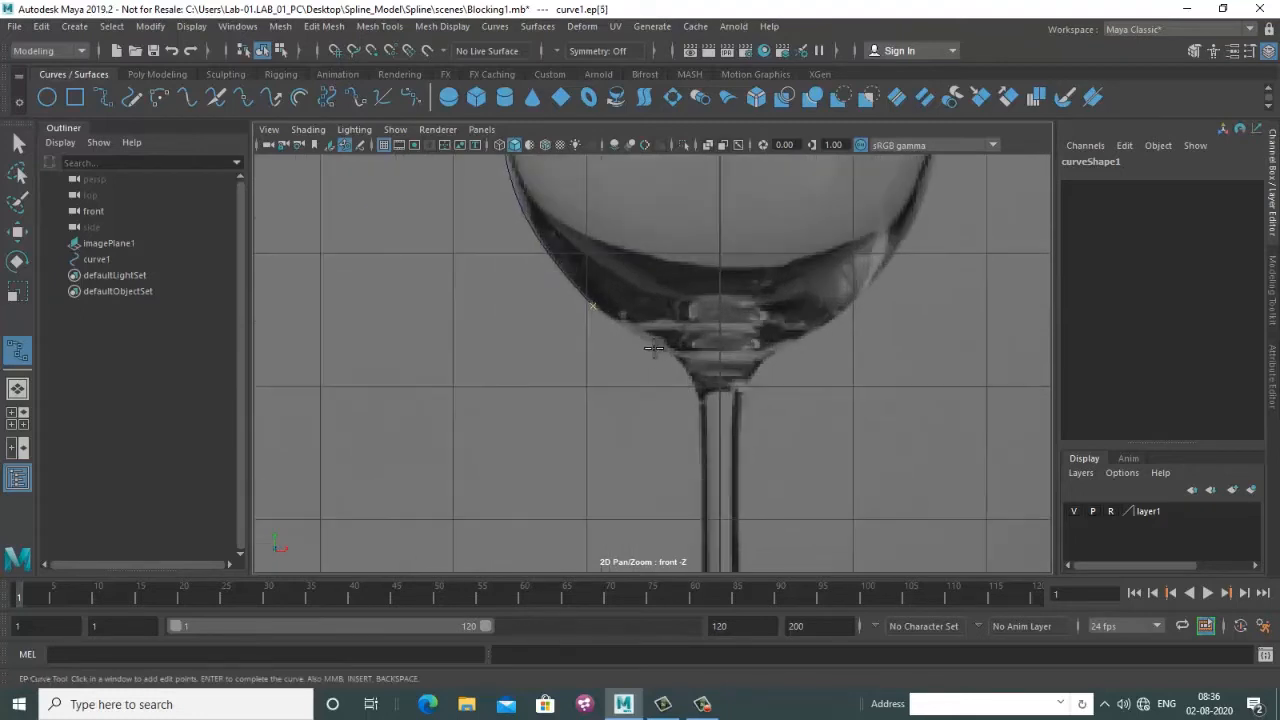
# Continue the EP curve around the neck under the bowl and down the left edge of the stem
pyautogui.click(697, 390)
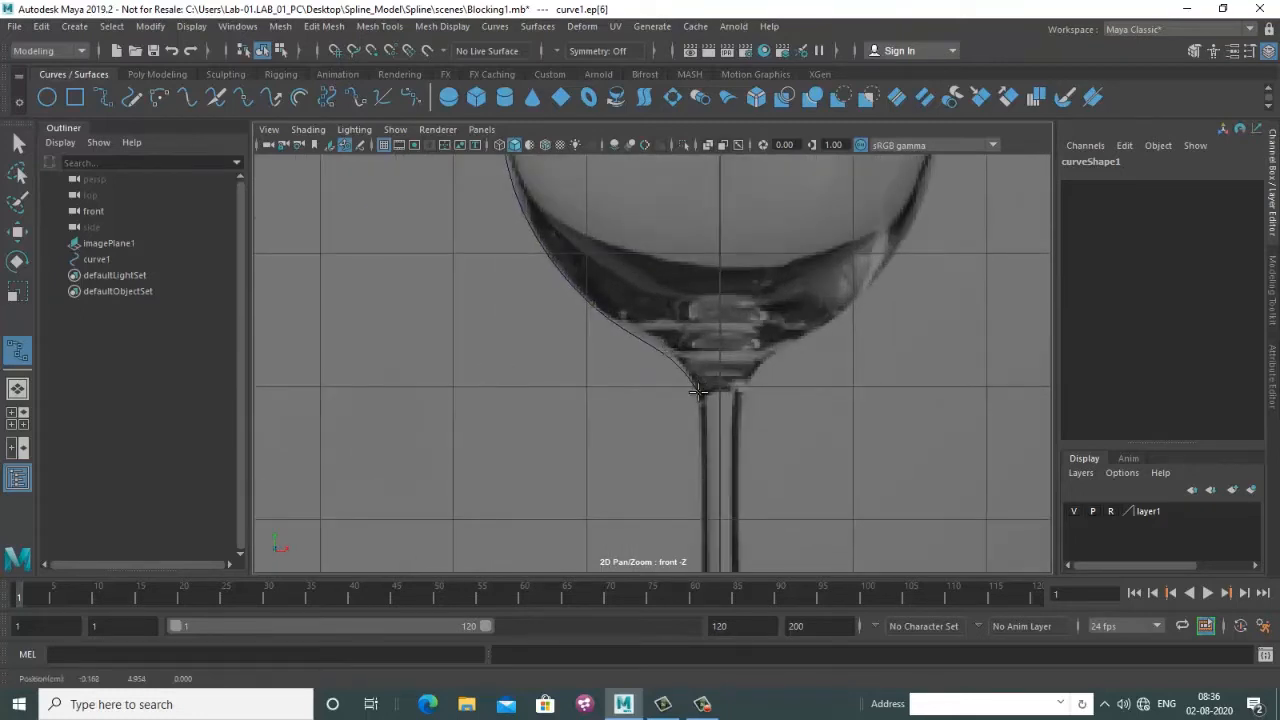
pyautogui.keyDown('alt'); pyautogui.moveTo(695, 392); pyautogui.dragTo(691, 357, button='middle'); pyautogui.keyUp('alt')
pyautogui.click(700, 412)
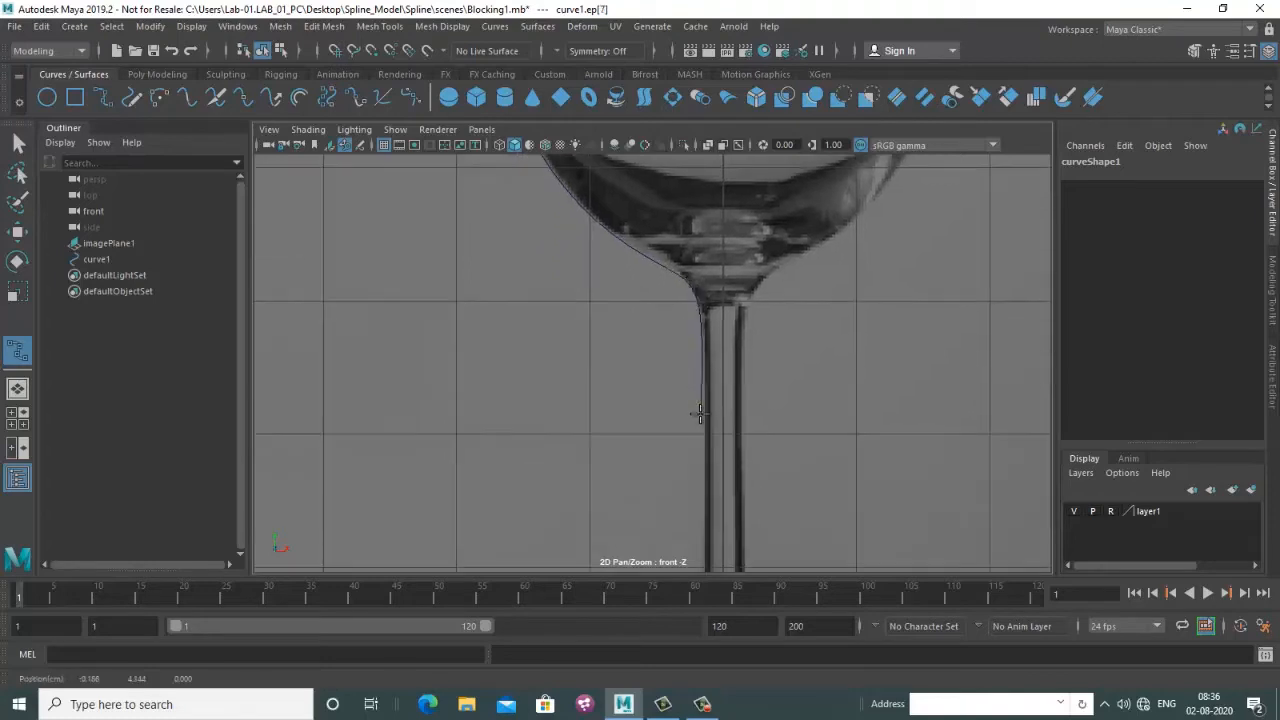
pyautogui.click(705, 434)
pyautogui.keyDown('alt'); pyautogui.moveTo(705, 434); pyautogui.dragTo(751, 297, button='middle'); pyautogui.keyUp('alt')
pyautogui.click(724, 370)
pyautogui.scroll(2, 729, 349)
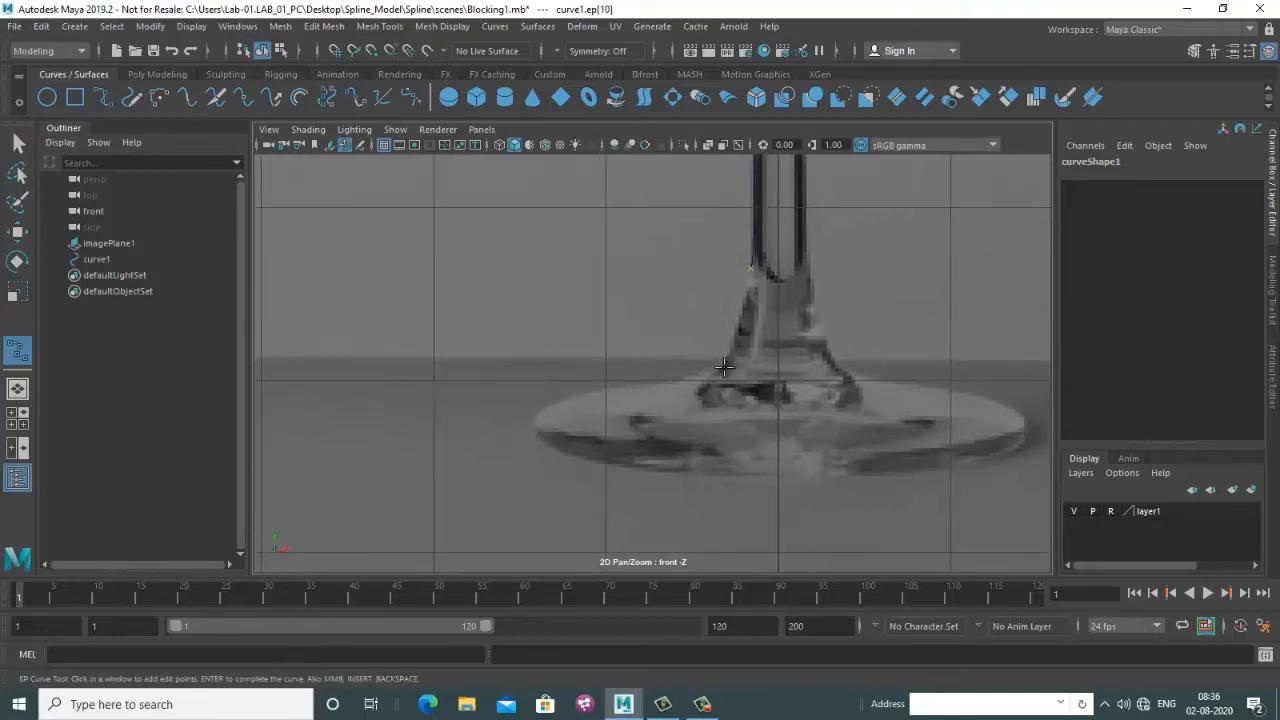
# Continue the curve over the flared stem base and along the foot to its left rim, and finish the curve
pyautogui.click(726, 359)
pyautogui.click(732, 347)
pyautogui.moveTo(718, 374); pyautogui.dragTo(696, 386)
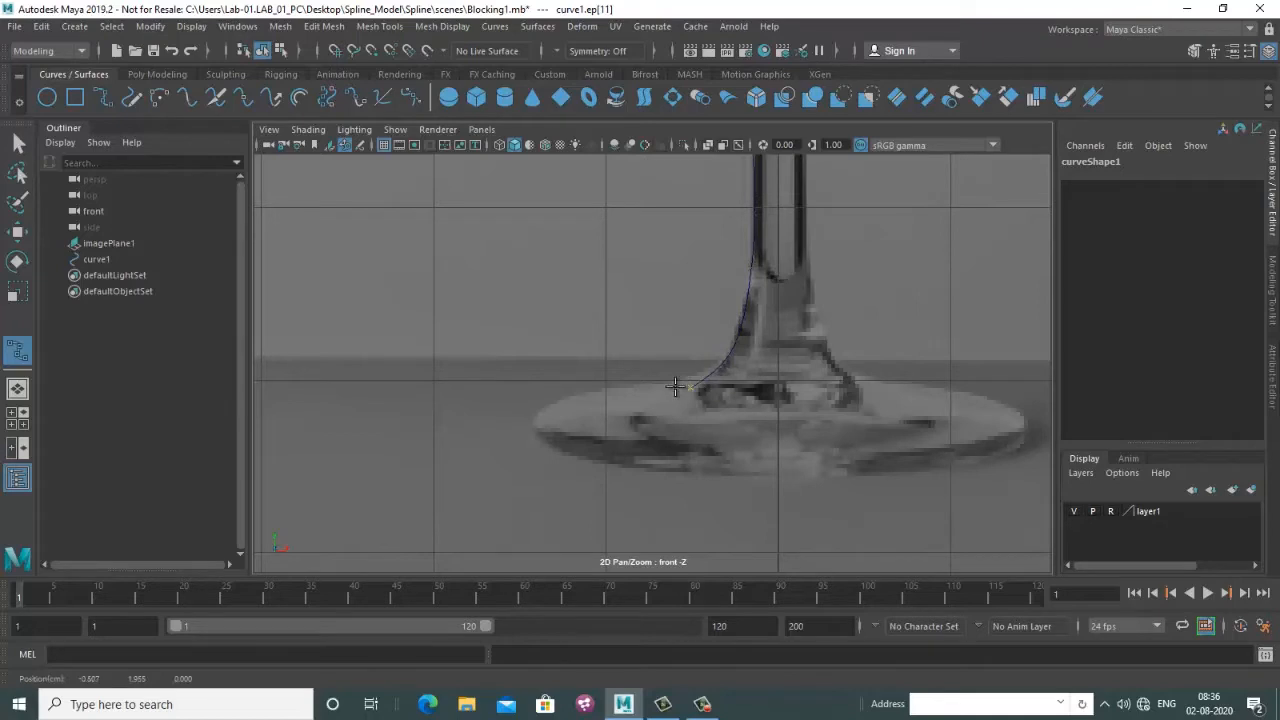
pyautogui.moveTo(621, 386)
pyautogui.keyDown('alt'); pyautogui.mouseDown(button='middle')
pyautogui.moveTo(656, 377)
pyautogui.moveTo(606, 373)
pyautogui.mouseUp(button='middle'); pyautogui.keyUp('alt')
pyautogui.click(611, 384)
pyautogui.click(589, 412)
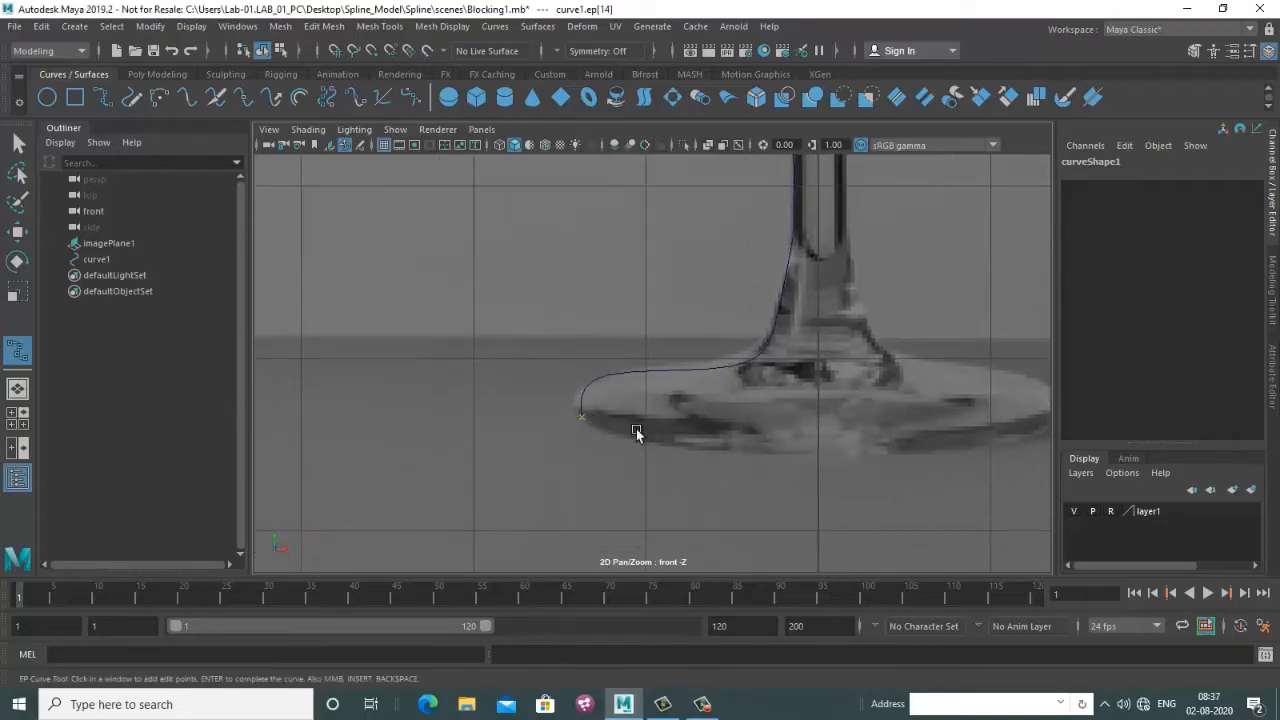
pyautogui.press('Return')
pyautogui.scroll(-10, 672, 374)
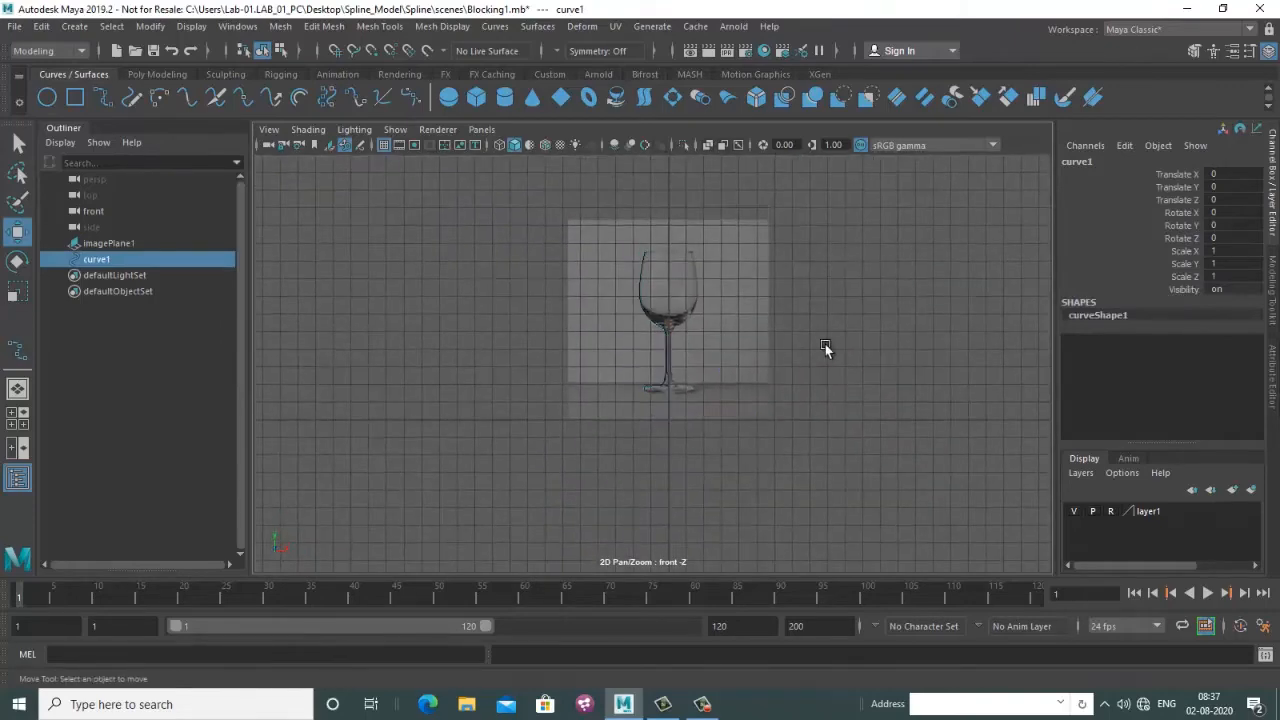
# Center the pivot of the traced wine glass curve
pyautogui.scroll(6, 655, 318)
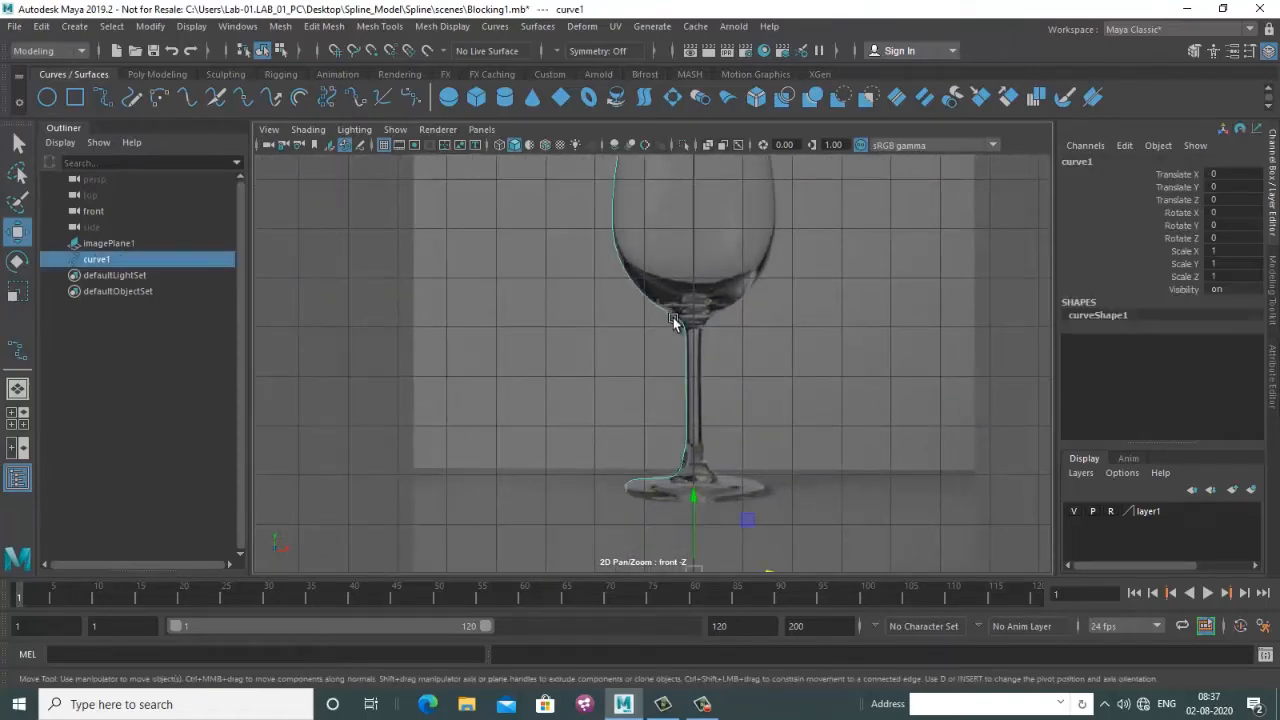
pyautogui.keyDown('alt'); pyautogui.moveTo(671, 314); pyautogui.dragTo(666, 385, button='middle'); pyautogui.keyUp('alt')
pyautogui.click(150, 26)
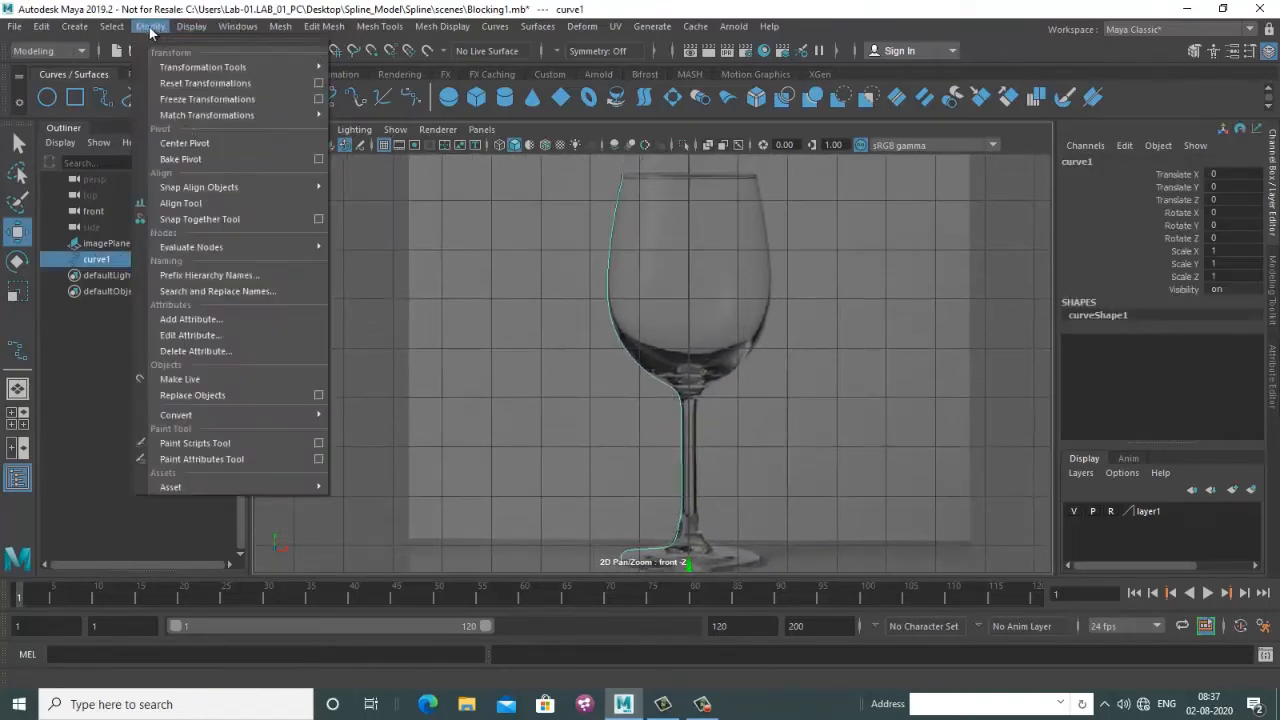
pyautogui.click(172, 140)
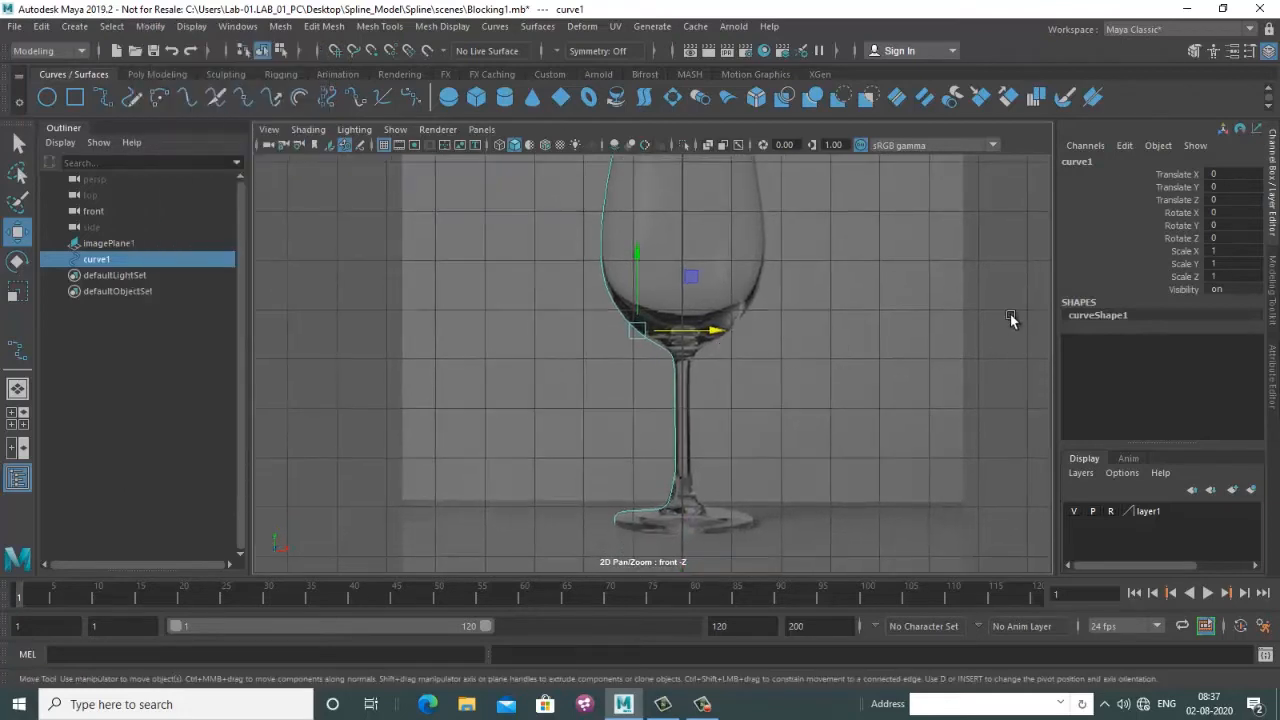
# Show the curve's control vertices and nudge the one where the bowl meets the stem onto the glass edge
pyautogui.moveTo(1010, 314); pyautogui.dragTo(890, 311, button='right')
pyautogui.scroll(5, 726, 320)
pyautogui.scroll(4, 676, 385)
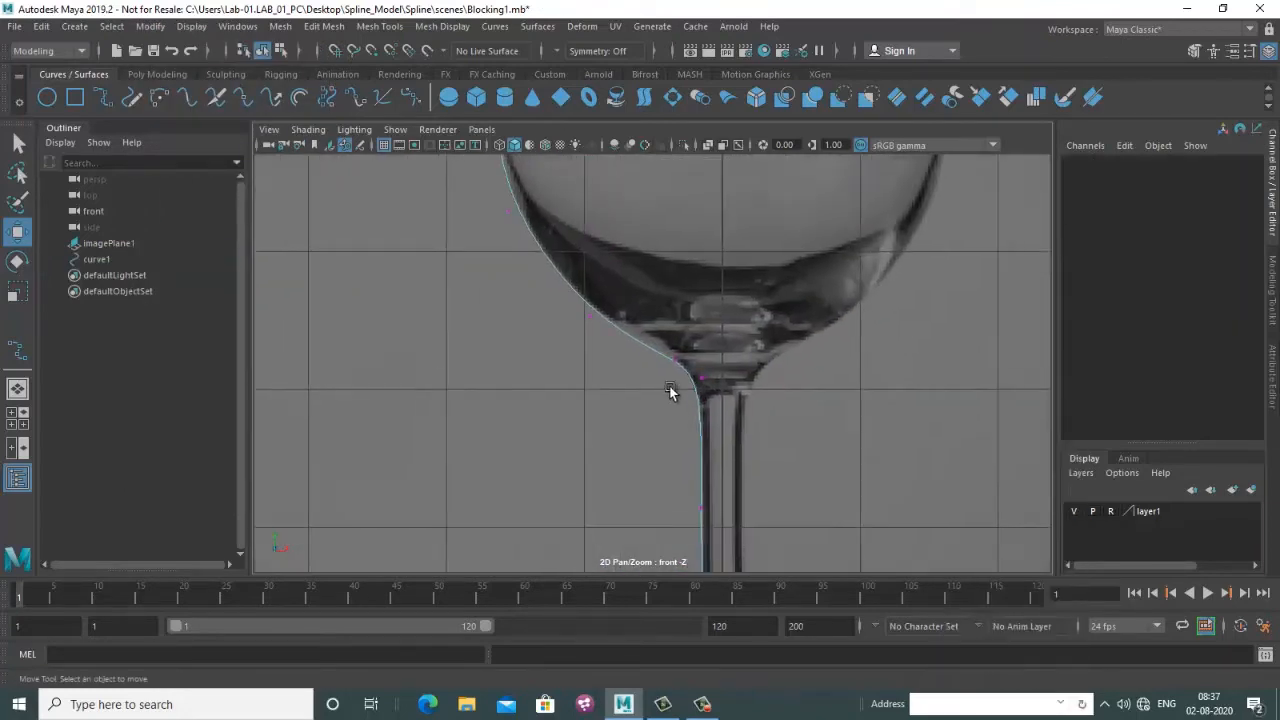
pyautogui.click(684, 364)
pyautogui.scroll(-3, 767, 388)
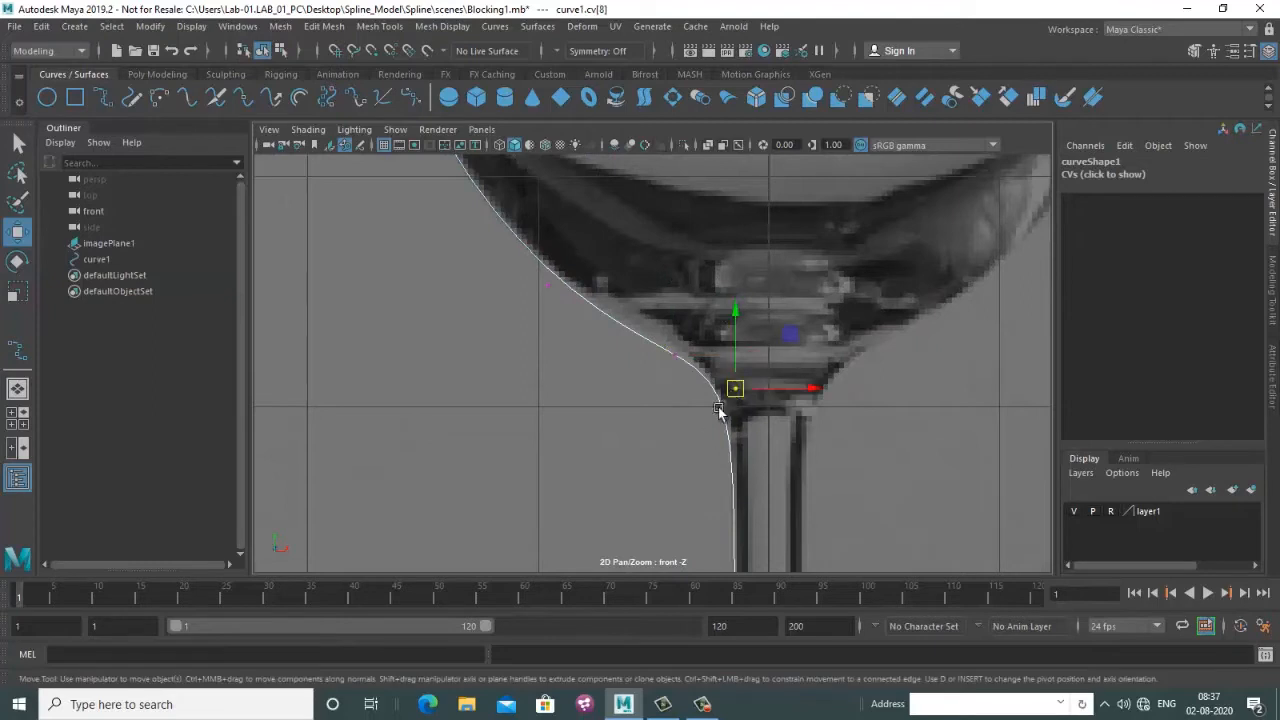
pyautogui.click(726, 401)
pyautogui.scroll(-2, 730, 420)
pyautogui.keyDown('alt'); pyautogui.moveTo(672, 492); pyautogui.dragTo(689, 400, button='middle'); pyautogui.keyUp('alt')
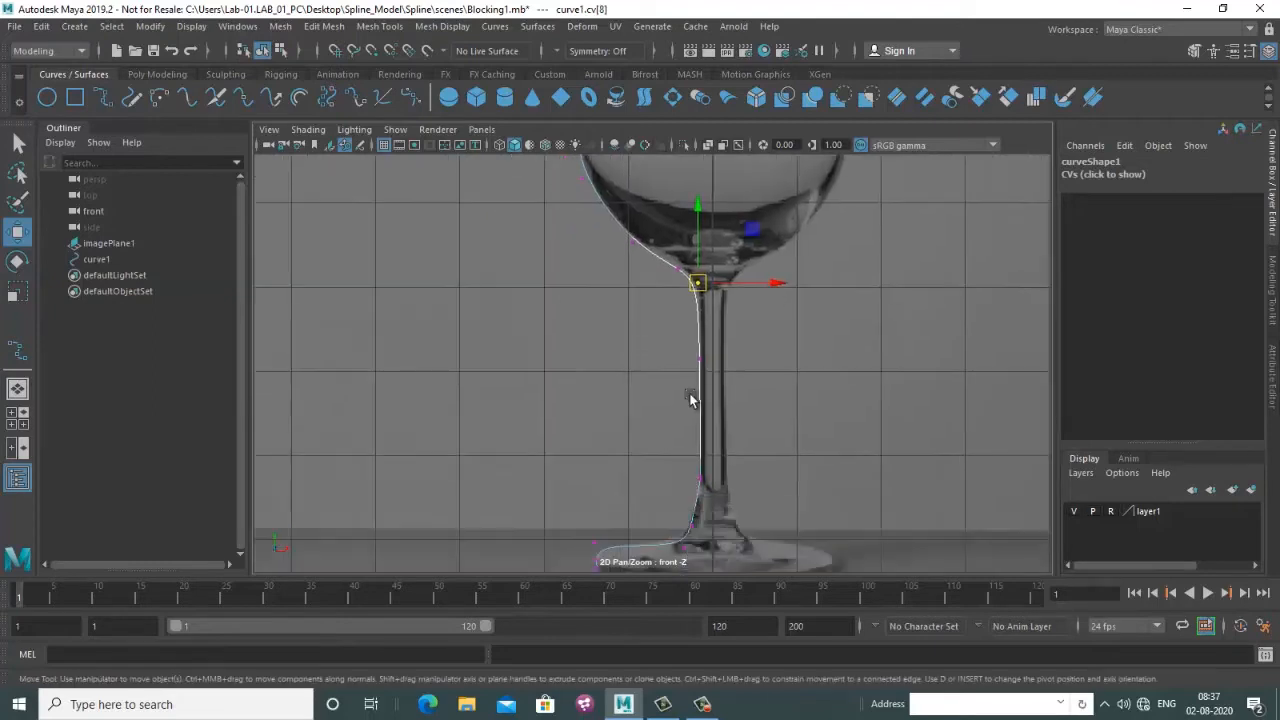
# Adjust the control vertices at the lower stem and its flare so the curve follows the glass edge
pyautogui.scroll(3, 720, 420)
pyautogui.keyDown('alt'); pyautogui.moveTo(753, 436); pyautogui.dragTo(737, 143, button='middle'); pyautogui.keyUp('alt')
pyautogui.scroll(3, 711, 277)
pyautogui.keyDown('alt'); pyautogui.moveTo(711, 277); pyautogui.dragTo(699, 332, button='middle'); pyautogui.keyUp('alt')
pyautogui.moveTo(733, 351); pyautogui.dragTo(695, 376)
pyautogui.keyDown('alt'); pyautogui.moveTo(780, 274); pyautogui.dragTo(763, 314, button='middle'); pyautogui.keyUp('alt')
pyautogui.moveTo(724, 342); pyautogui.dragTo(702, 359)
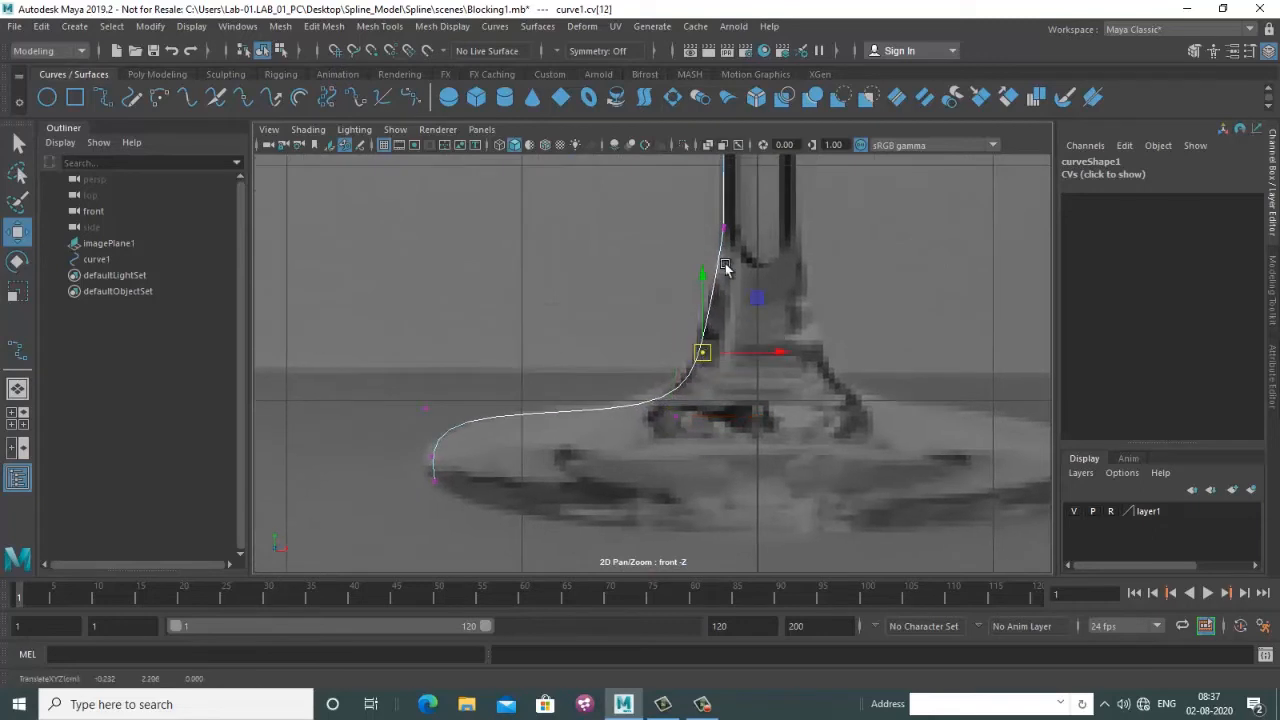
pyautogui.keyDown('alt'); pyautogui.moveTo(748, 190); pyautogui.dragTo(734, 281, button='middle'); pyautogui.keyUp('alt')
pyautogui.scroll(3, 699, 294)
pyautogui.moveTo(814, 242); pyautogui.dragTo(759, 259)
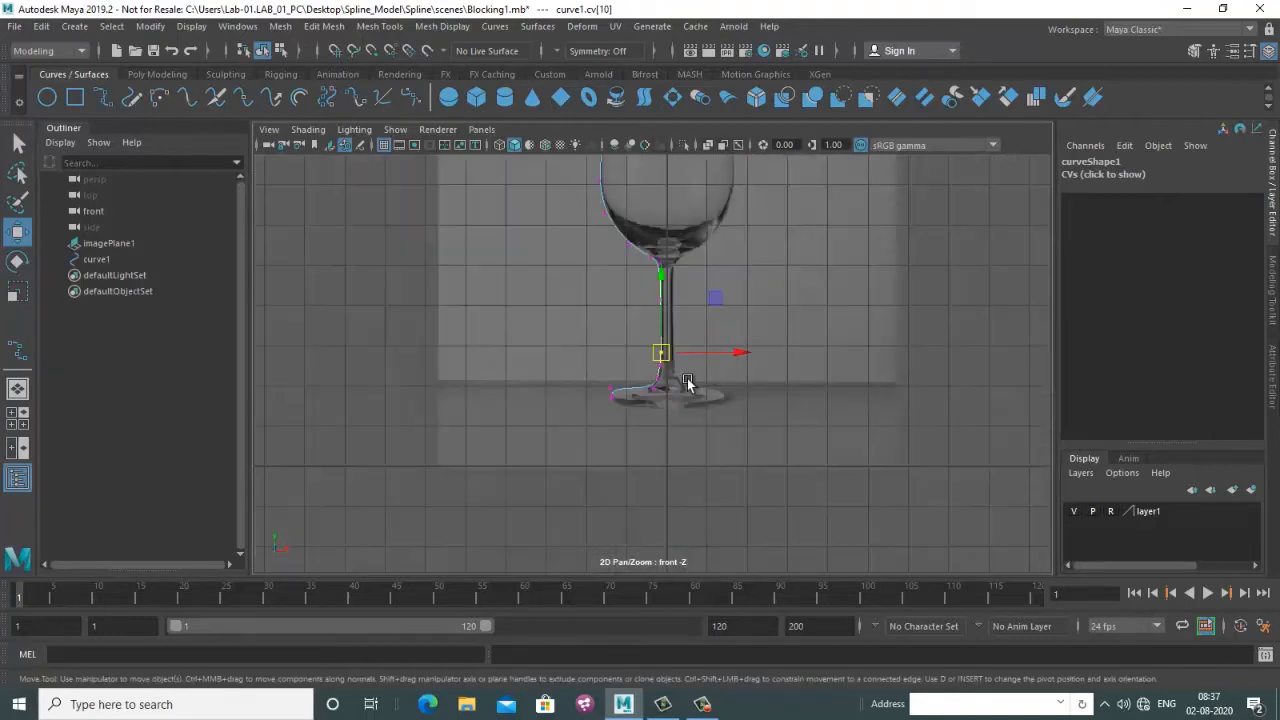
# Lower the control vertex above the foot's outer edge and adjust the one where the foot meets the stem
pyautogui.scroll(10, 692, 359)
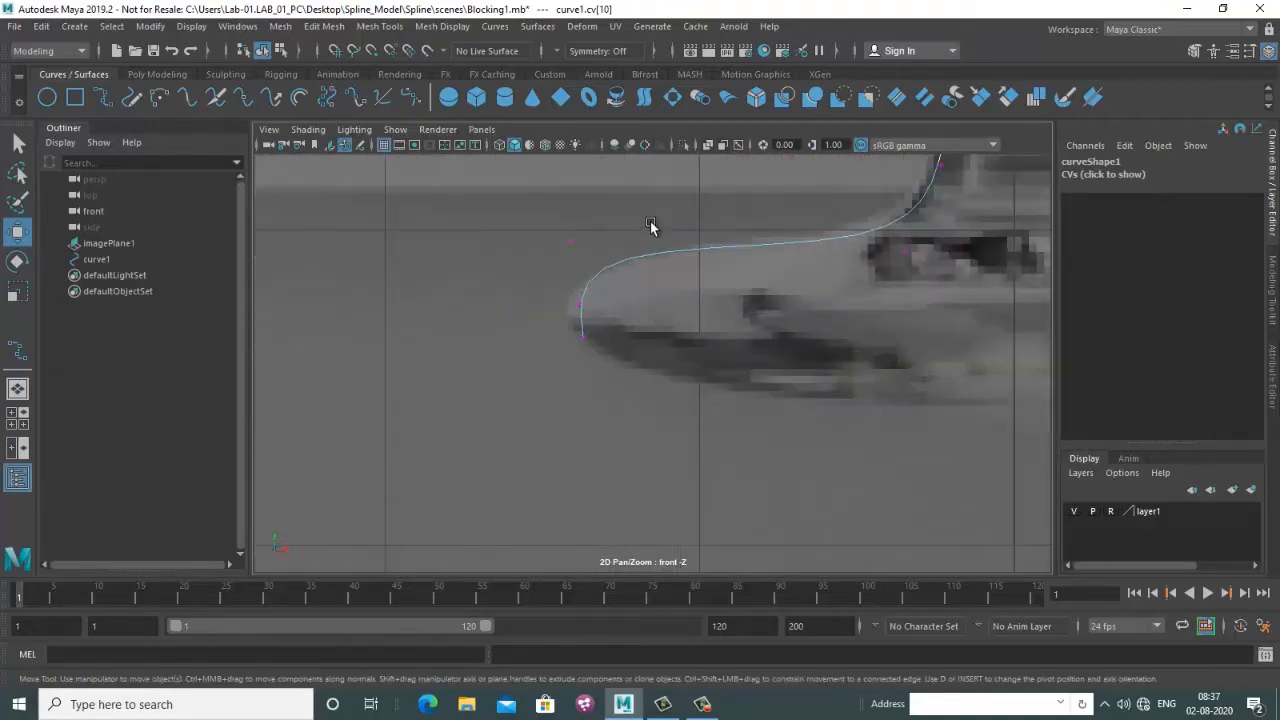
pyautogui.moveTo(650, 226); pyautogui.dragTo(536, 296)
pyautogui.moveTo(571, 240); pyautogui.dragTo(571, 271)
pyautogui.keyDown('alt'); pyautogui.moveTo(943, 243); pyautogui.dragTo(848, 328, button='middle'); pyautogui.keyUp('alt')
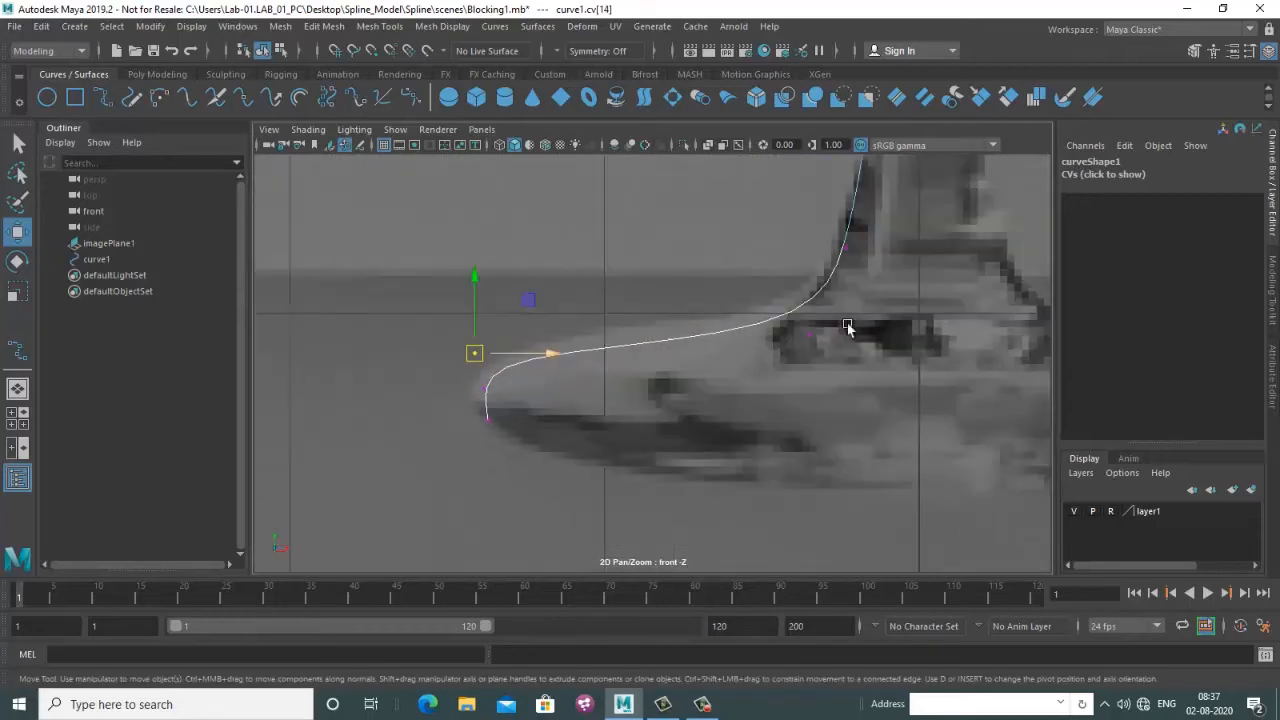
pyautogui.moveTo(847, 328); pyautogui.dragTo(809, 352)
pyautogui.scroll(-10, 790, 370)
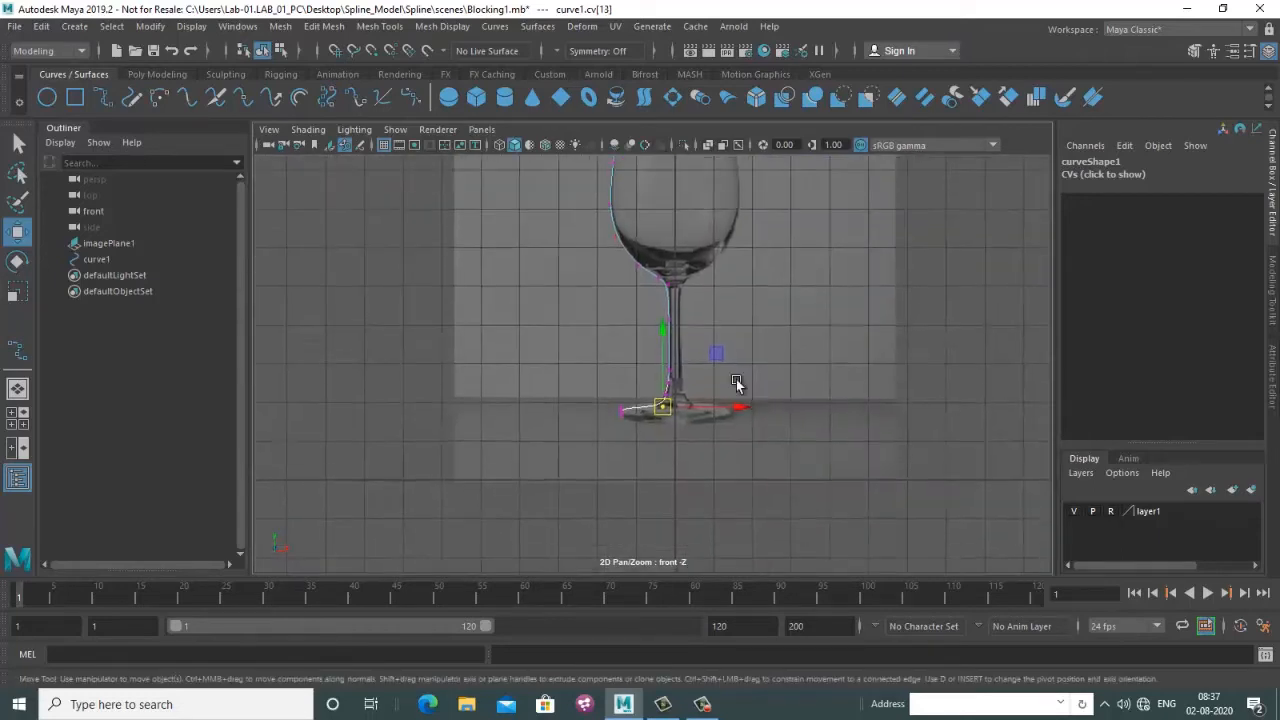
# Move the last three control vertices at the foot's outer edge slightly down, and fine-tune the uppermost of them
pyautogui.scroll(8, 650, 378)
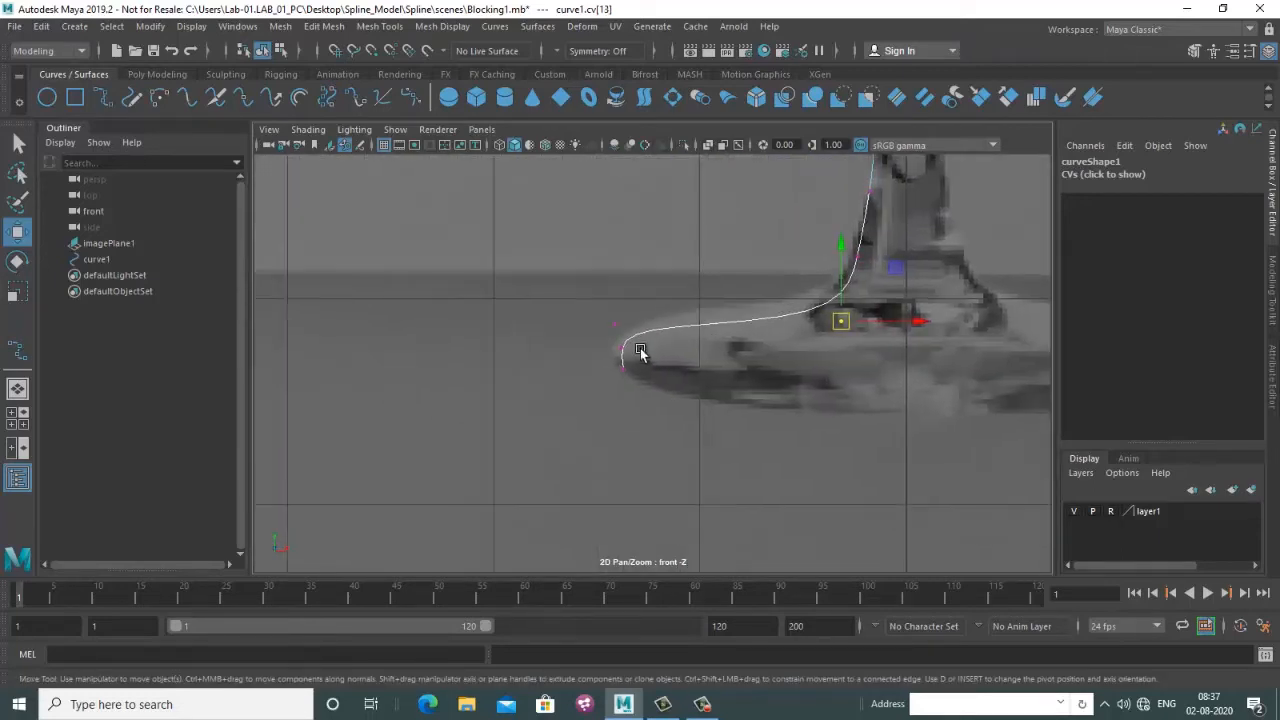
pyautogui.scroll(3, 640, 352)
pyautogui.moveTo(640, 280); pyautogui.dragTo(531, 426)
pyautogui.moveTo(603, 282); pyautogui.dragTo(604, 290)
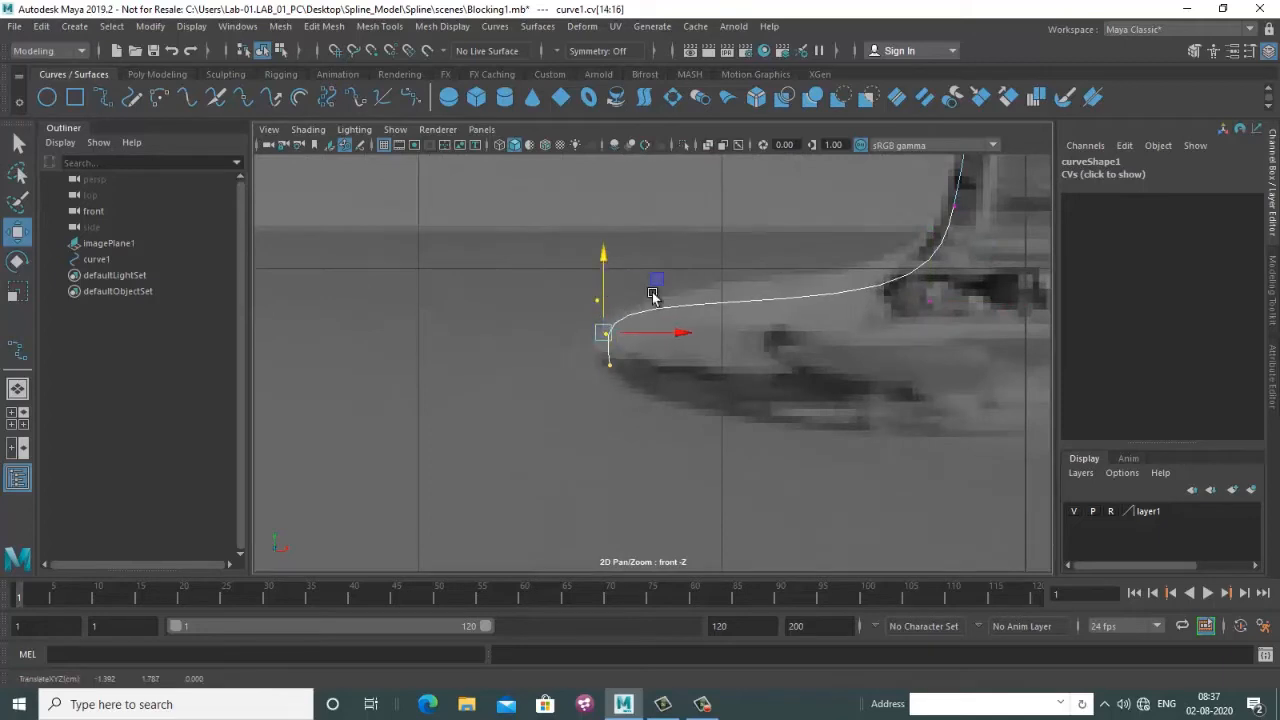
pyautogui.scroll(-2, 814, 371)
pyautogui.scroll(2, 663, 274)
pyautogui.click(597, 345)
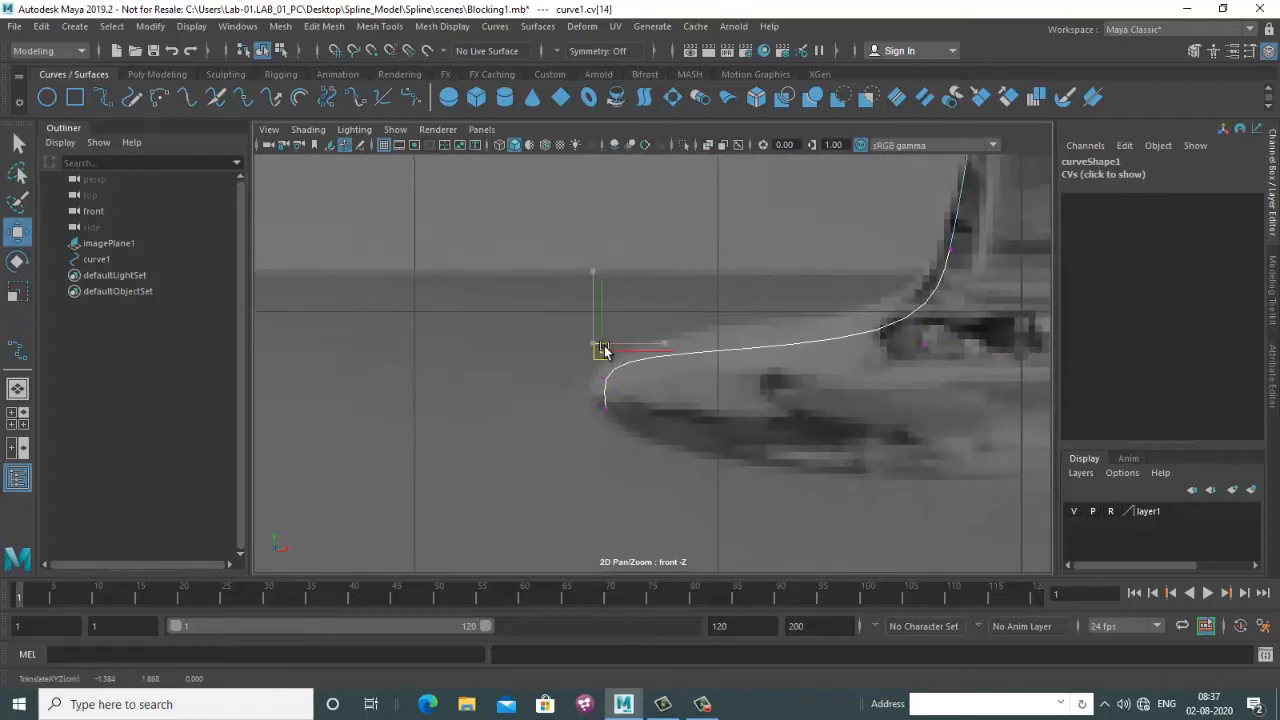
# Select the first two control vertices and check the curve's start against the glass rim
pyautogui.scroll(-6, 762, 340)
pyautogui.scroll(4, 595, 280)
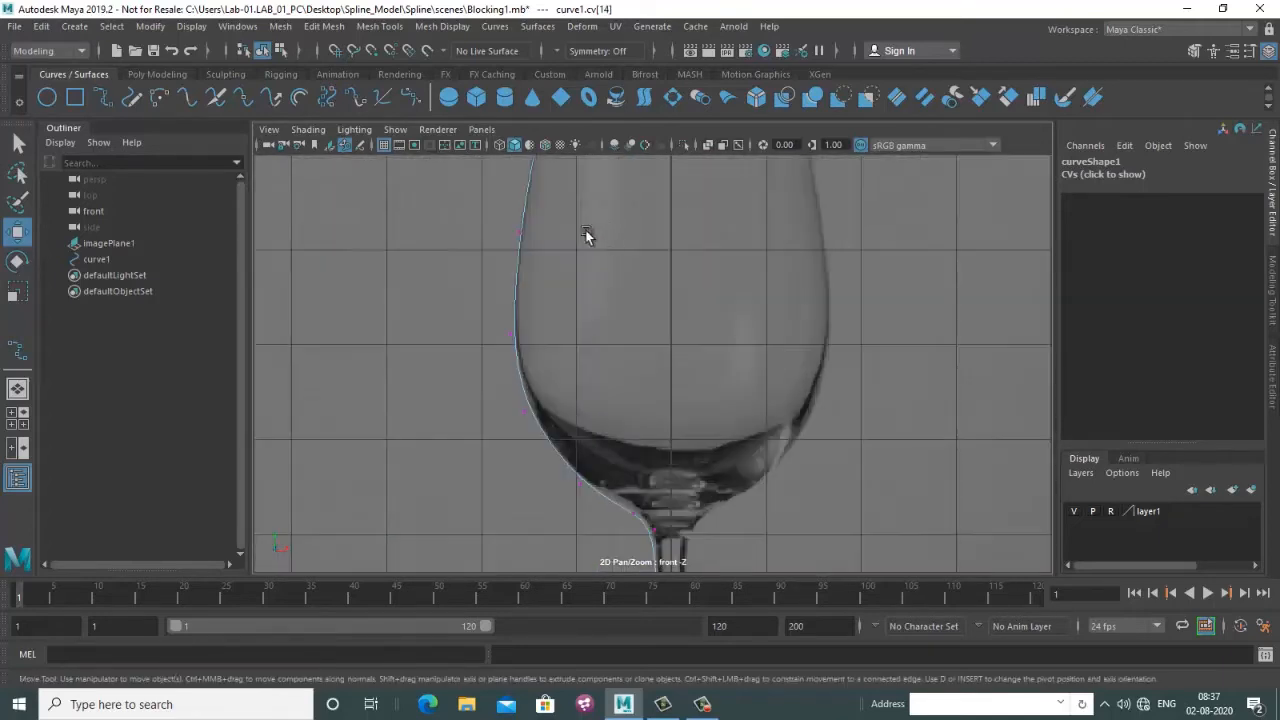
pyautogui.keyDown('alt'); pyautogui.moveTo(587, 237); pyautogui.dragTo(606, 320, button='middle'); pyautogui.keyUp('alt')
pyautogui.scroll(3, 606, 263)
pyautogui.moveTo(618, 285); pyautogui.dragTo(557, 336)
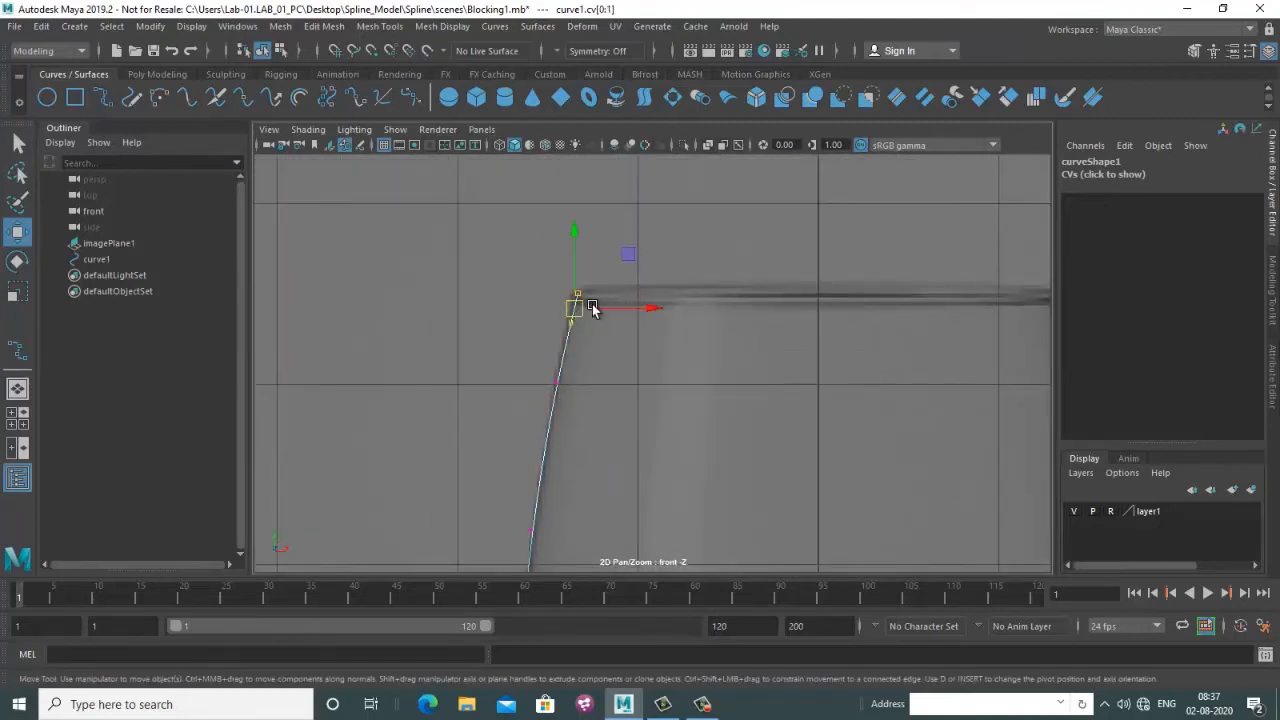
pyautogui.scroll(-8, 657, 400)
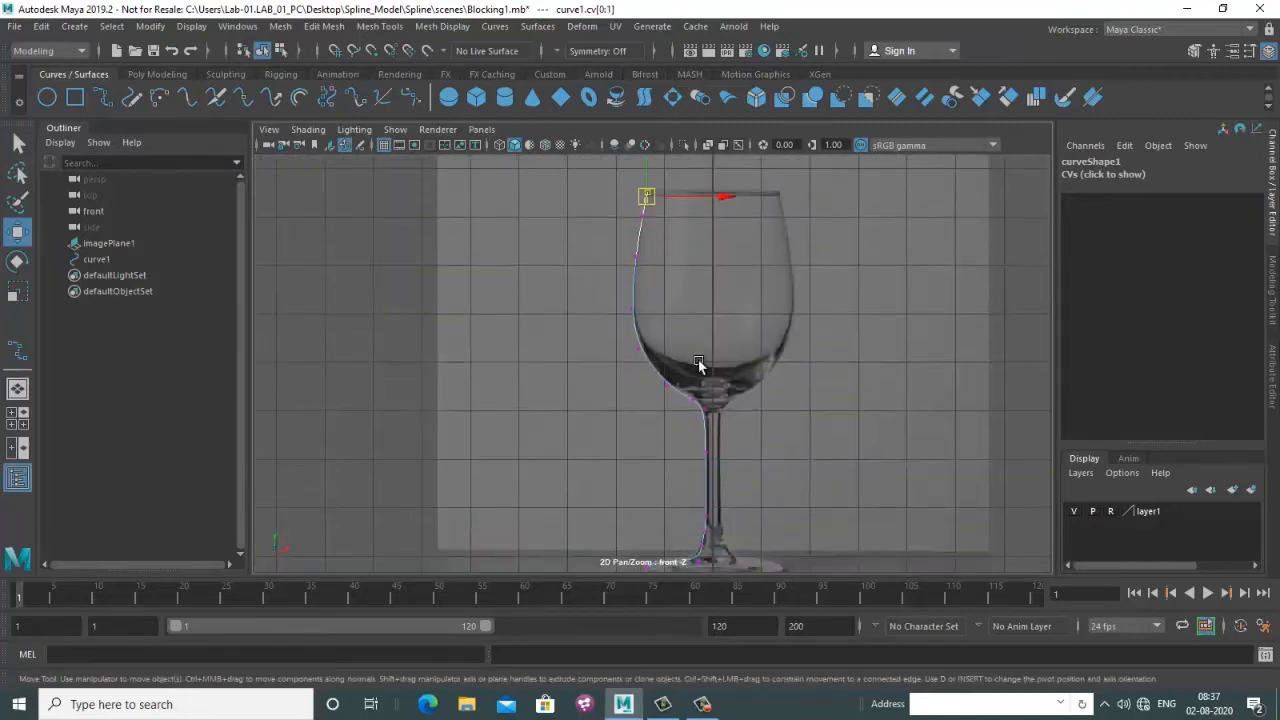
# Fine-tune the control vertices at the neck and the underside of the bowl to match the glass outline
pyautogui.scroll(8, 660, 300)
pyautogui.click(630, 306)
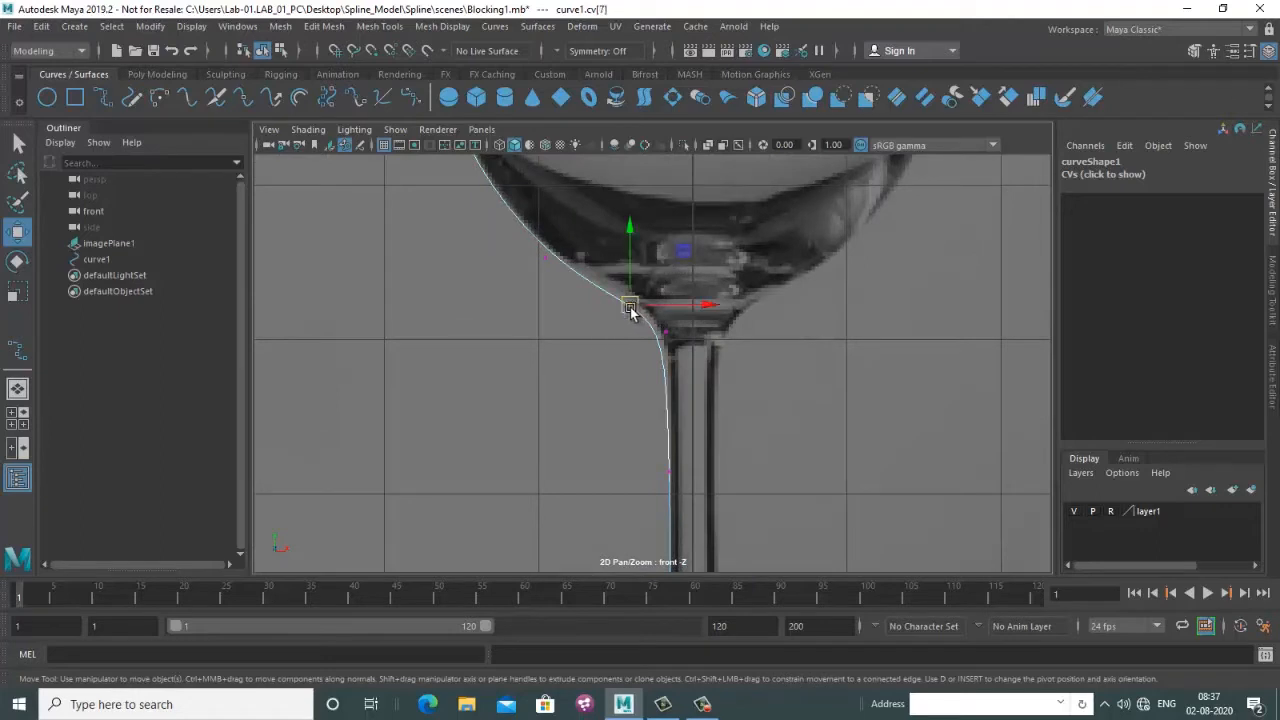
pyautogui.moveTo(630, 306); pyautogui.dragTo(667, 345)
pyautogui.click(667, 332)
pyautogui.keyDown('alt'); pyautogui.moveTo(609, 315); pyautogui.dragTo(673, 386, button='middle'); pyautogui.keyUp('alt')
pyautogui.moveTo(657, 277); pyautogui.dragTo(586, 369)
pyautogui.moveTo(604, 323); pyautogui.dragTo(601, 318)
pyautogui.keyDown('alt'); pyautogui.moveTo(643, 317); pyautogui.dragTo(688, 453, button='middle'); pyautogui.keyUp('alt')
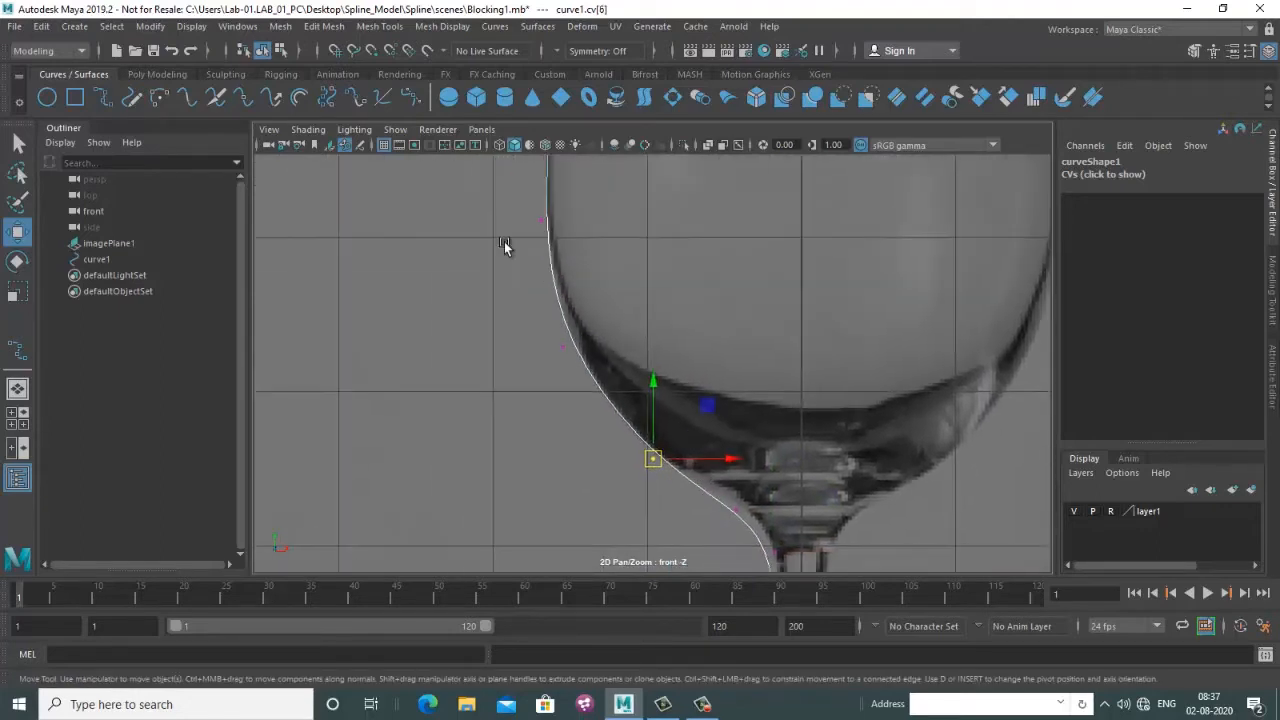
# Return from vertex editing to object mode with the whole wine glass curve selected
pyautogui.moveTo(548, 262); pyautogui.dragTo(583, 249, button='right')
pyautogui.scroll(-8, 583, 249)
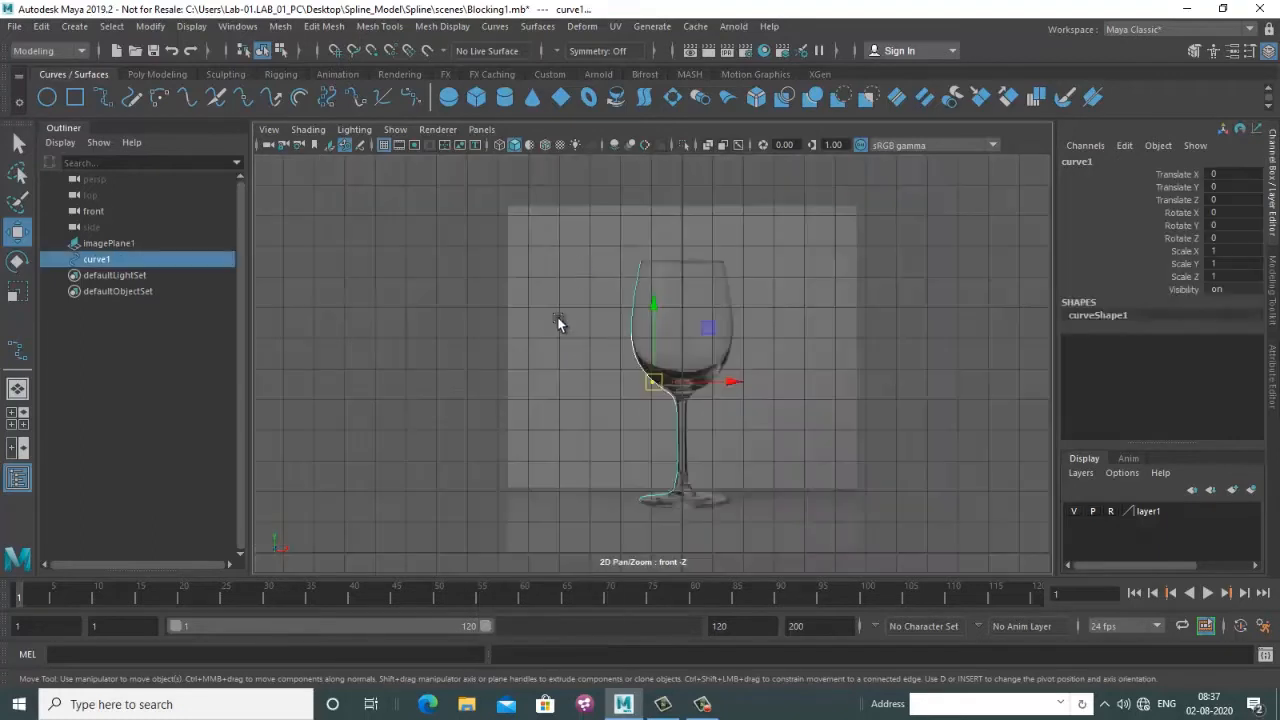
pyautogui.click(648, 310)
pyautogui.click(630, 304)
pyautogui.keyDown('alt'); pyautogui.moveTo(722, 386); pyautogui.dragTo(697, 347, button='middle'); pyautogui.keyUp('alt')
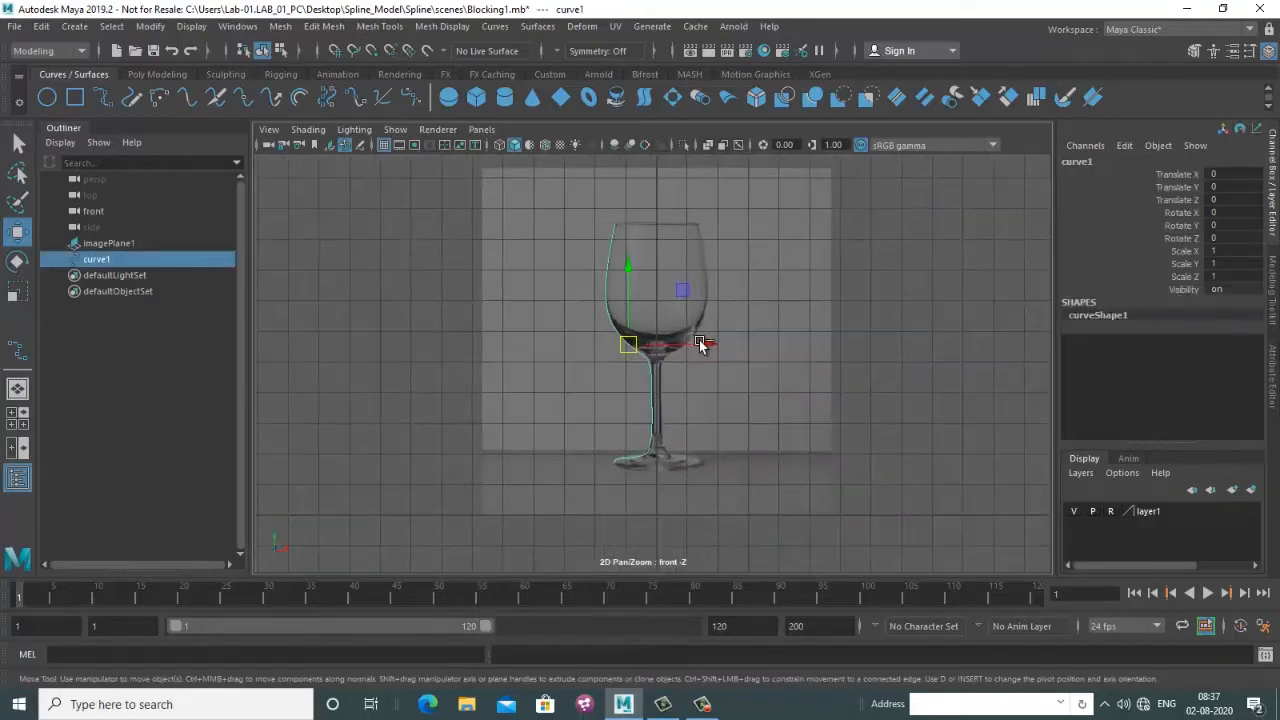
# Show the curve's attributes in the Attribute Editor and inspect the traced profile against the reference
pyautogui.hotkey('ctrl', 'a')
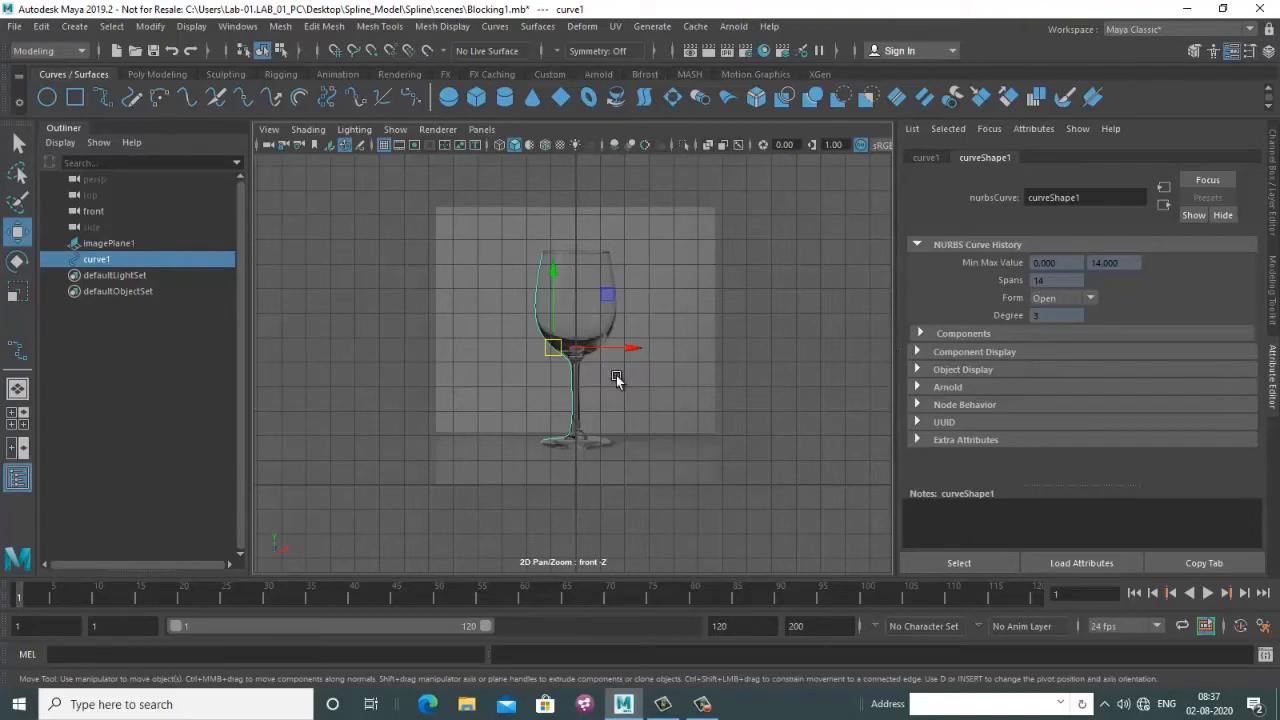
pyautogui.scroll(10, 590, 388)
pyautogui.keyDown('alt'); pyautogui.moveTo(559, 400); pyautogui.dragTo(631, 497, button='middle'); pyautogui.keyUp('alt')
pyautogui.scroll(-10, 606, 340)
pyautogui.keyDown('alt'); pyautogui.moveTo(558, 366); pyautogui.dragTo(547, 298, button='middle'); pyautogui.keyUp('alt')
pyautogui.scroll(5, 557, 318)
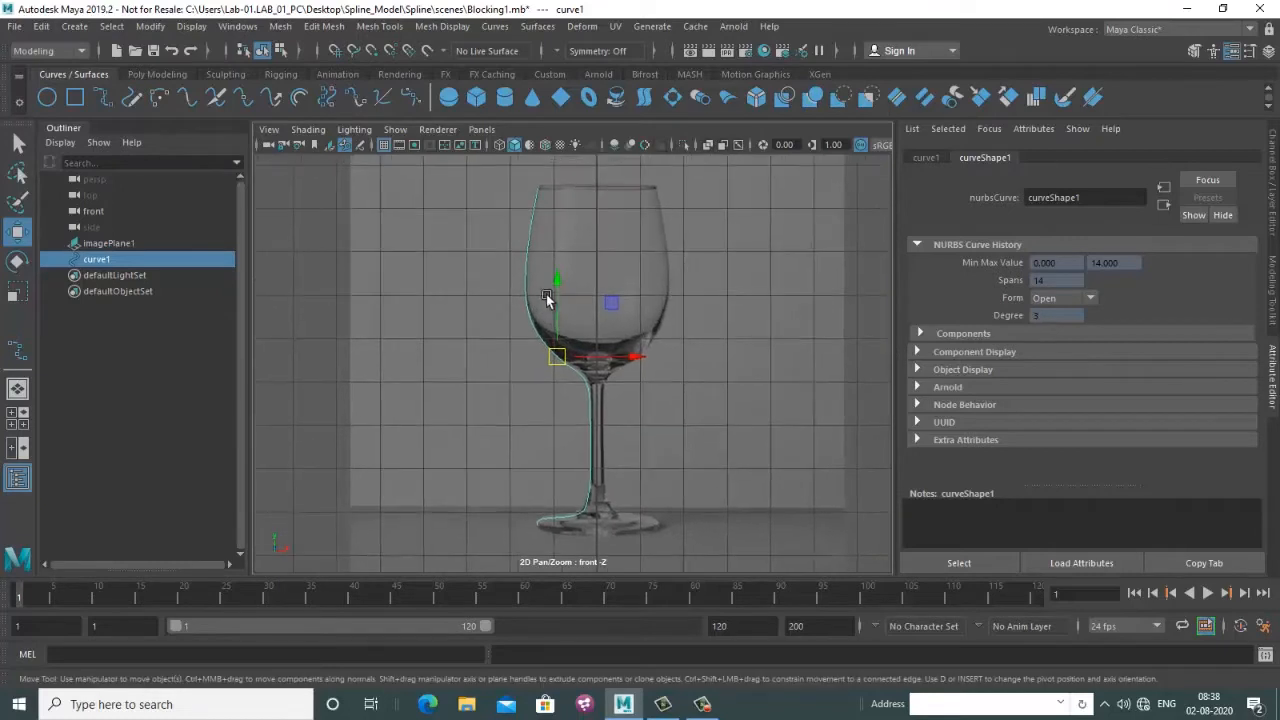
# Rebuild the wine glass curve as a uniform cubic curve with 12 spans, keeping its ends
pyautogui.click(498, 28)
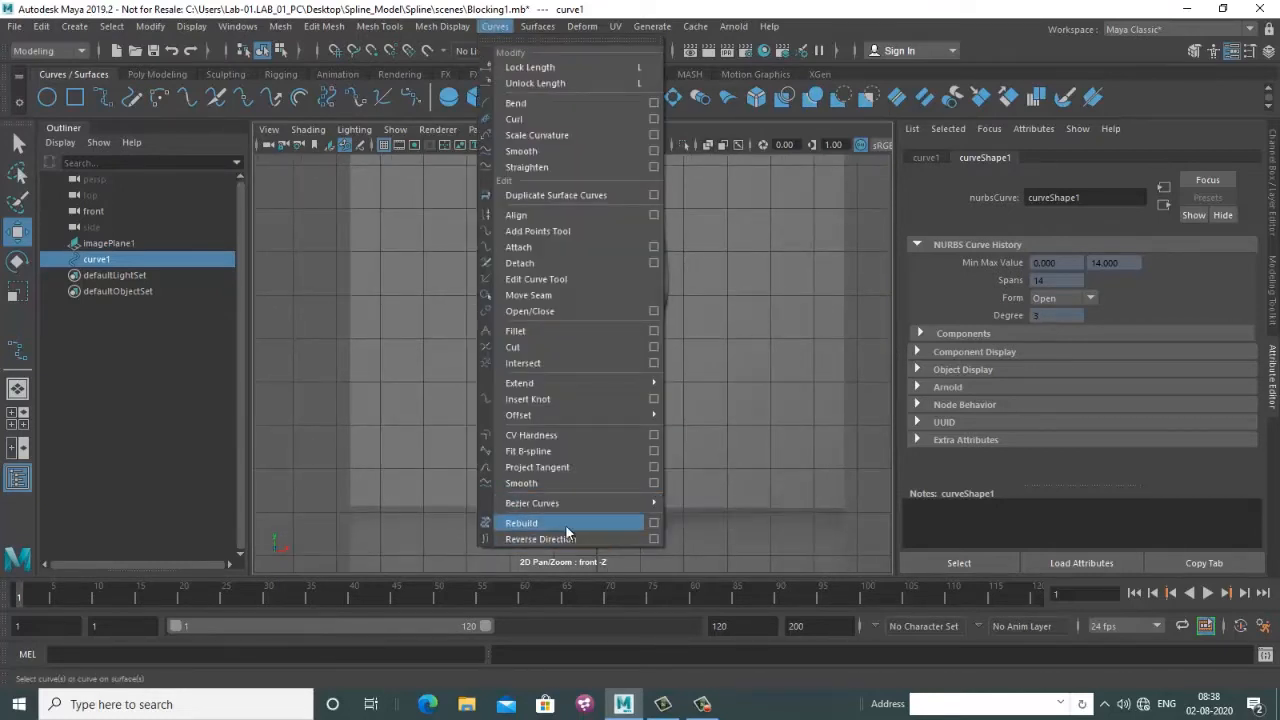
pyautogui.click(654, 527)
pyautogui.moveTo(843, 205); pyautogui.dragTo(830, 178)
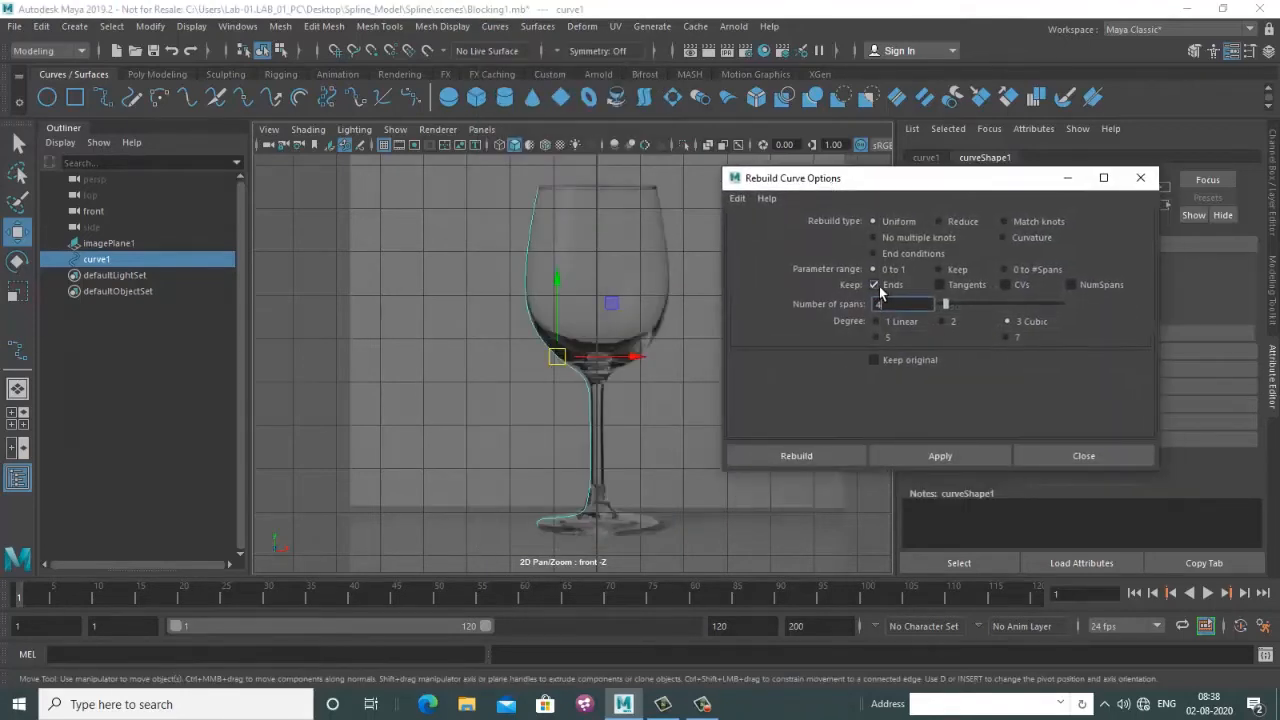
pyautogui.write('12')
pyautogui.click(806, 457)
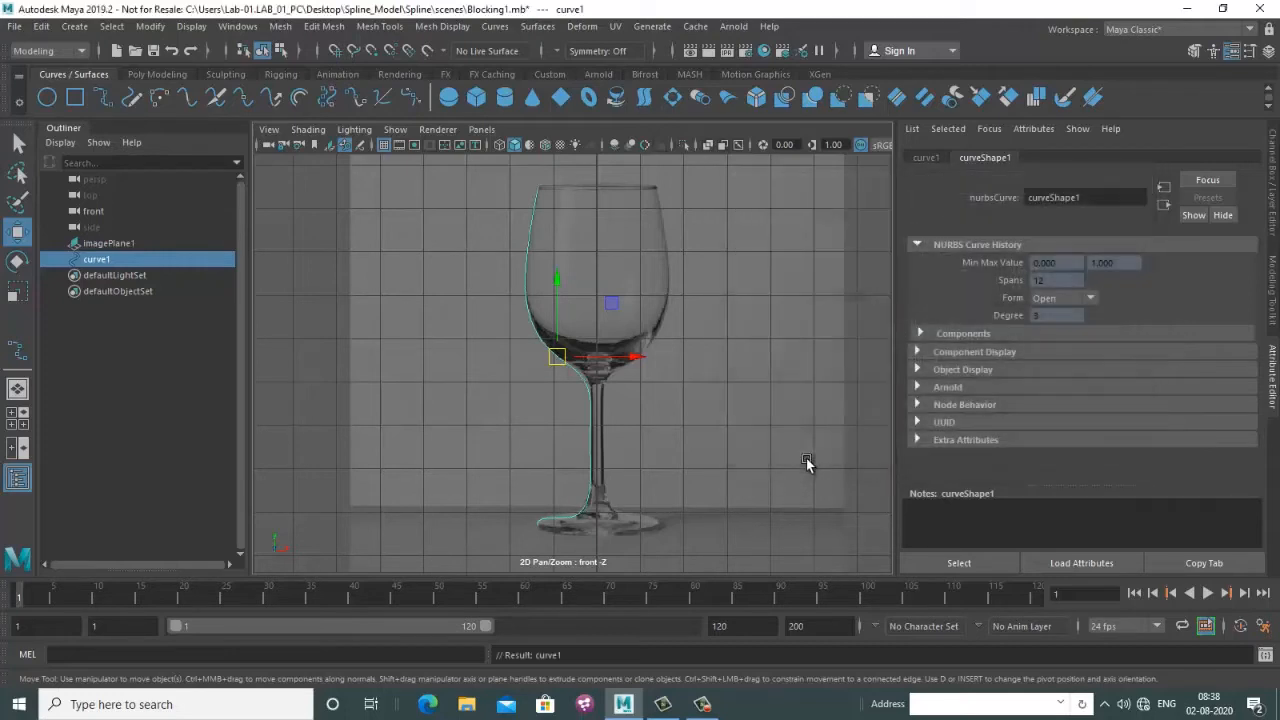
# Inspect the rebuilt curve's control vertices along the bowl, stem and foot, and return to object mode
pyautogui.scroll(5, 583, 291)
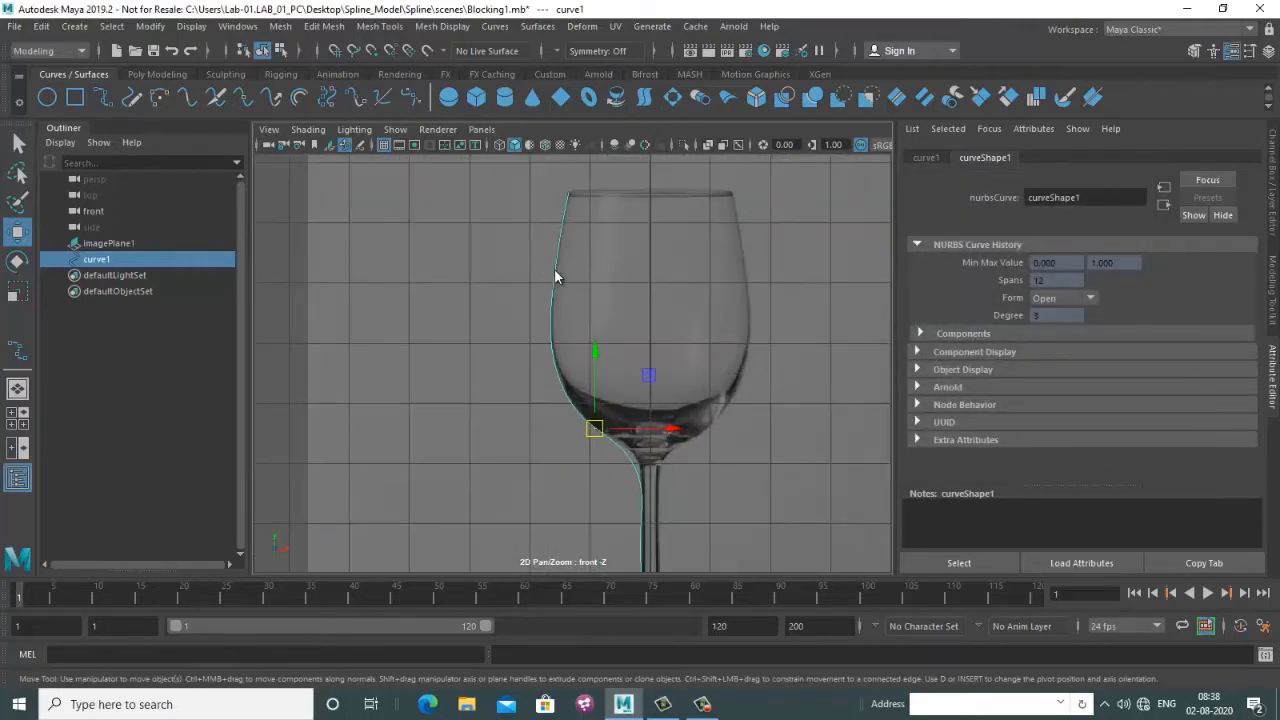
pyautogui.moveTo(554, 268); pyautogui.dragTo(510, 274, button='right')
pyautogui.keyDown('alt'); pyautogui.moveTo(633, 361); pyautogui.dragTo(633, 266, button='middle'); pyautogui.keyUp('alt')
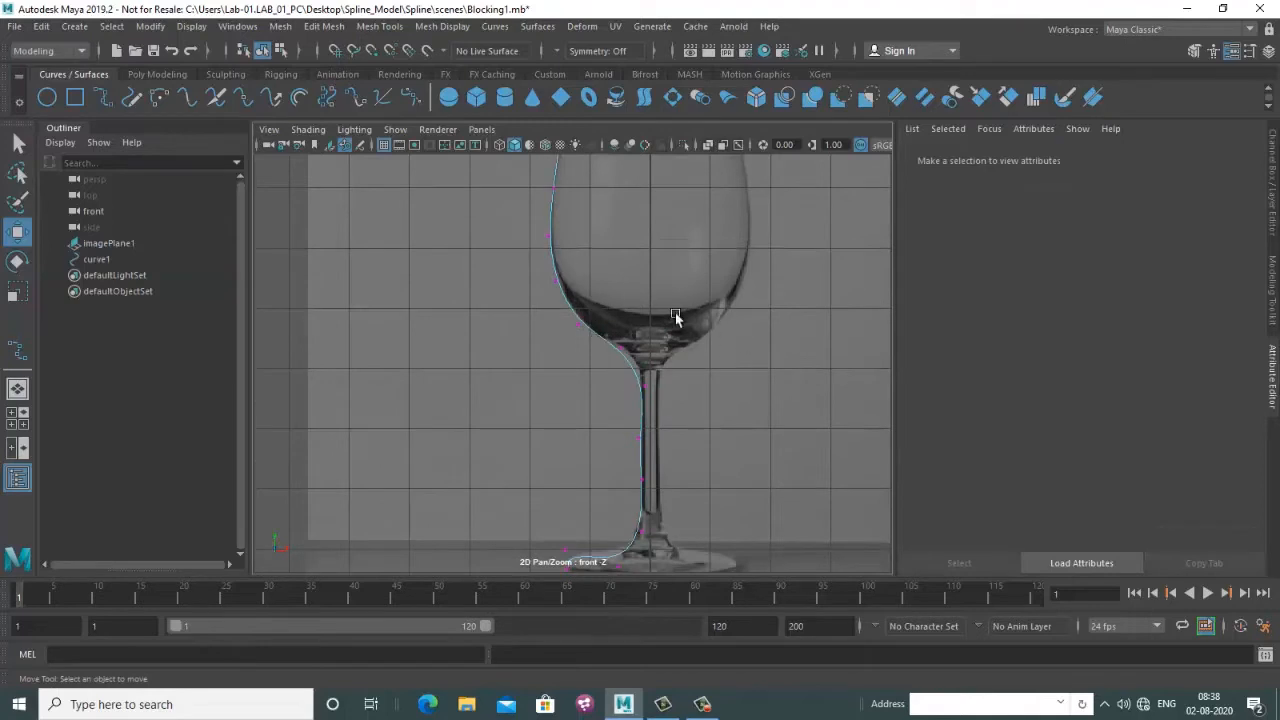
pyautogui.keyDown('alt'); pyautogui.moveTo(676, 318); pyautogui.dragTo(604, 292, button='middle'); pyautogui.keyUp('alt')
pyautogui.moveTo(566, 297); pyautogui.dragTo(640, 276, button='right')
pyautogui.scroll(-2, 721, 310)
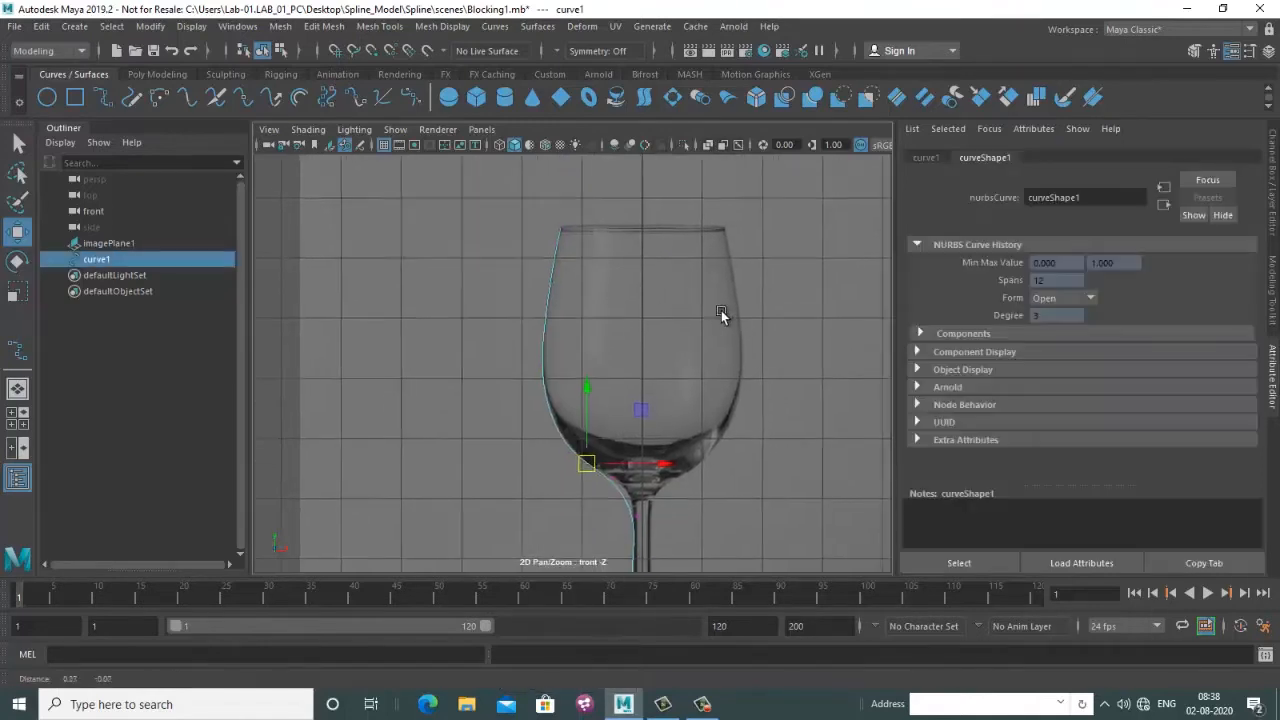
# Rebuild the wine glass curve again as a uniform cubic curve with 10 spans
pyautogui.click(495, 28)
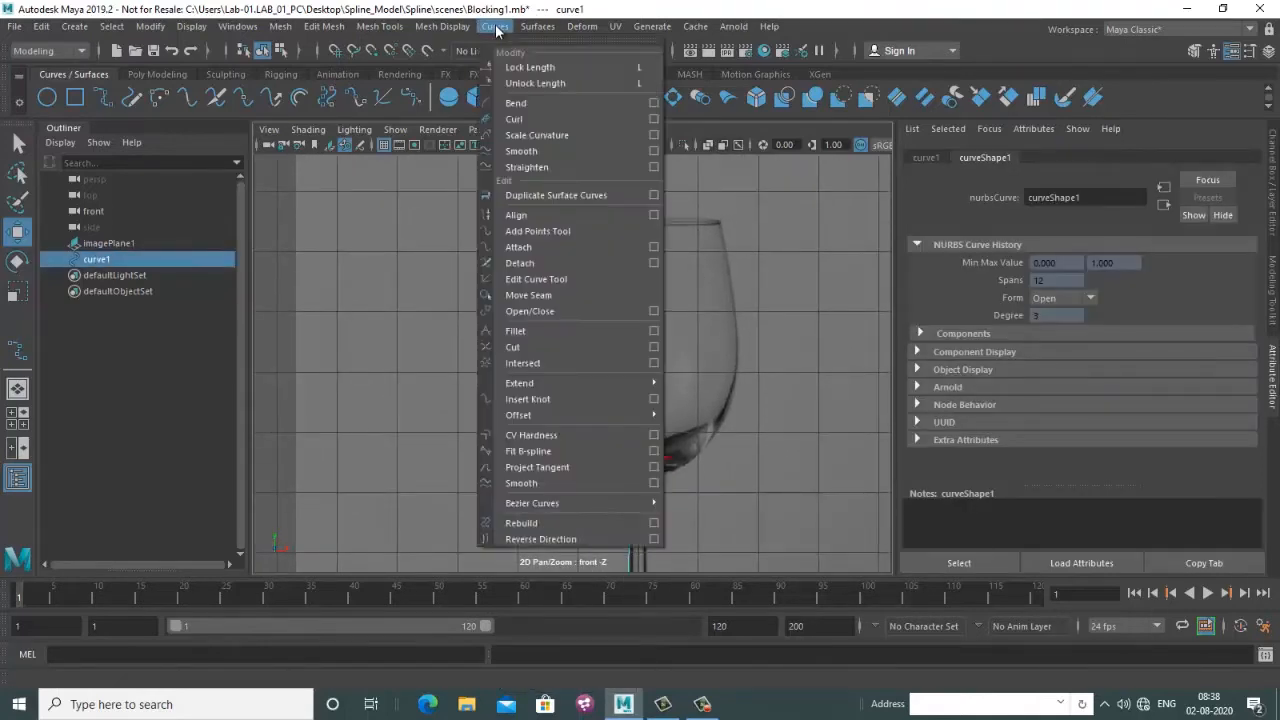
pyautogui.click(654, 523)
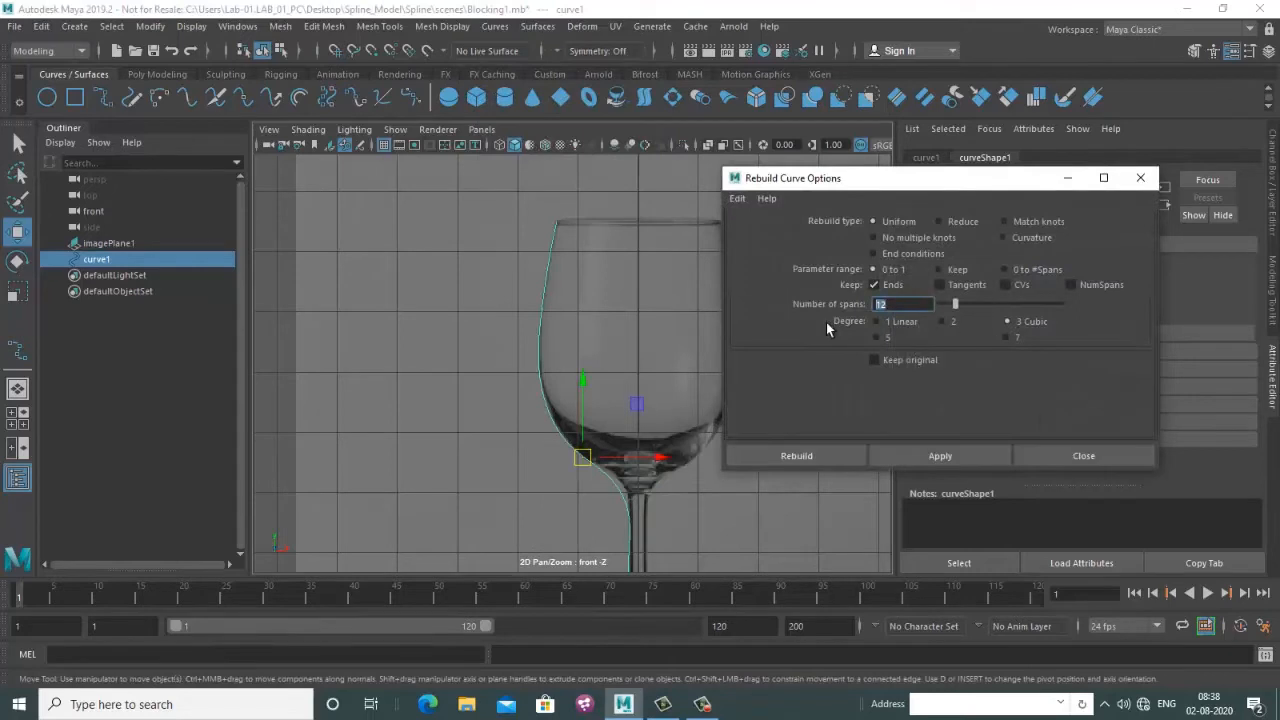
pyautogui.write('8')
pyautogui.moveTo(872, 197); pyautogui.dragTo(912, 143)
pyautogui.click(849, 402)
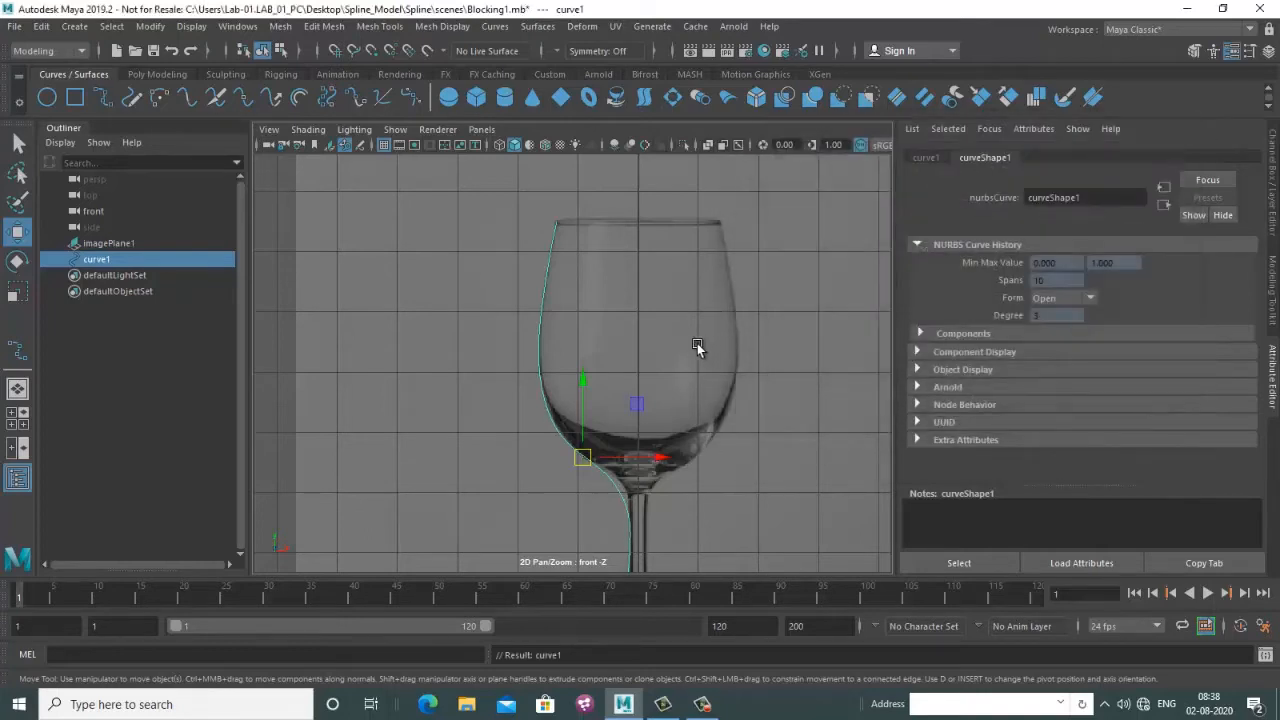
# Check the simplified curve's fit along the bowl and neck and switch it to control vertex editing
pyautogui.keyDown('alt'); pyautogui.moveTo(697, 345); pyautogui.dragTo(633, 389, button='middle'); pyautogui.keyUp('alt')
pyautogui.scroll(4, 634, 364)
pyautogui.moveTo(652, 436)
pyautogui.keyDown('alt'); pyautogui.mouseDown(button='middle')
pyautogui.moveTo(666, 248)
pyautogui.moveTo(658, 415)
pyautogui.mouseUp(button='middle'); pyautogui.keyUp('alt')
pyautogui.keyDown('alt'); pyautogui.moveTo(667, 272); pyautogui.dragTo(656, 400, button='middle'); pyautogui.keyUp('alt')
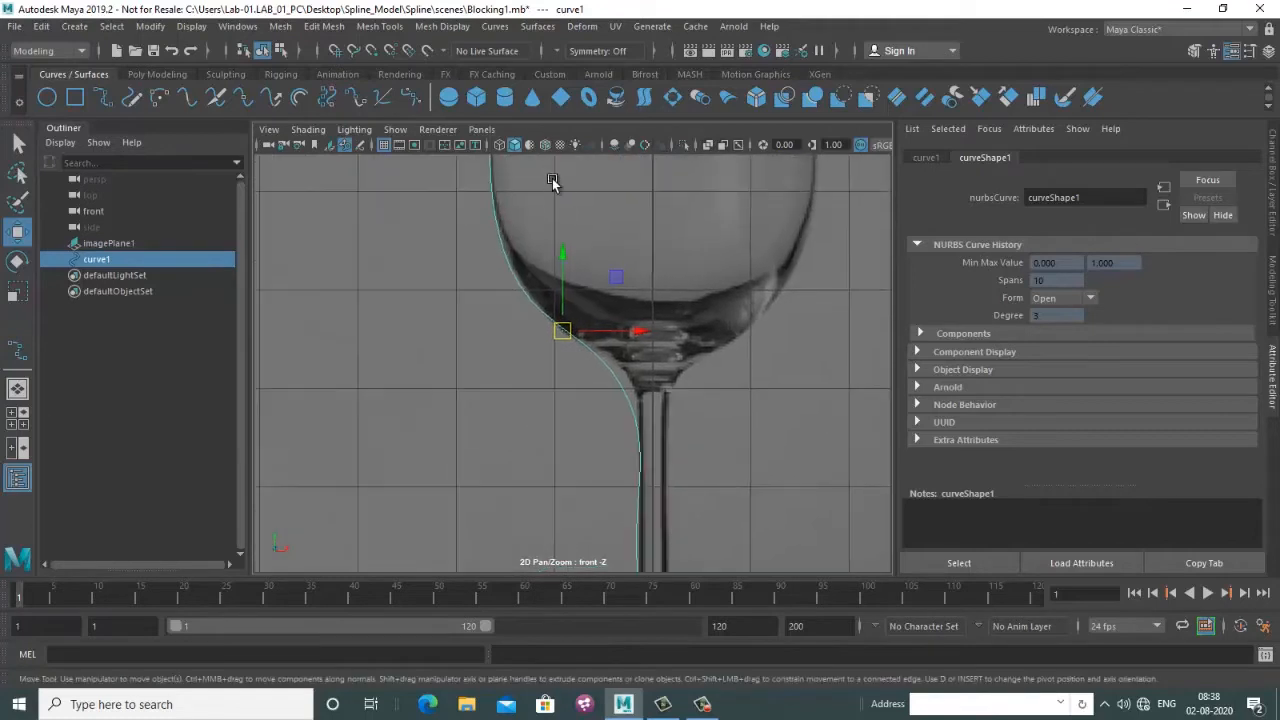
pyautogui.keyDown('alt'); pyautogui.moveTo(554, 180); pyautogui.dragTo(553, 430, button='middle'); pyautogui.keyUp('alt')
pyautogui.keyDown('alt'); pyautogui.moveTo(507, 199); pyautogui.dragTo(514, 223, button='middle'); pyautogui.keyUp('alt')
pyautogui.moveTo(530, 240); pyautogui.dragTo(438, 240, button='right')
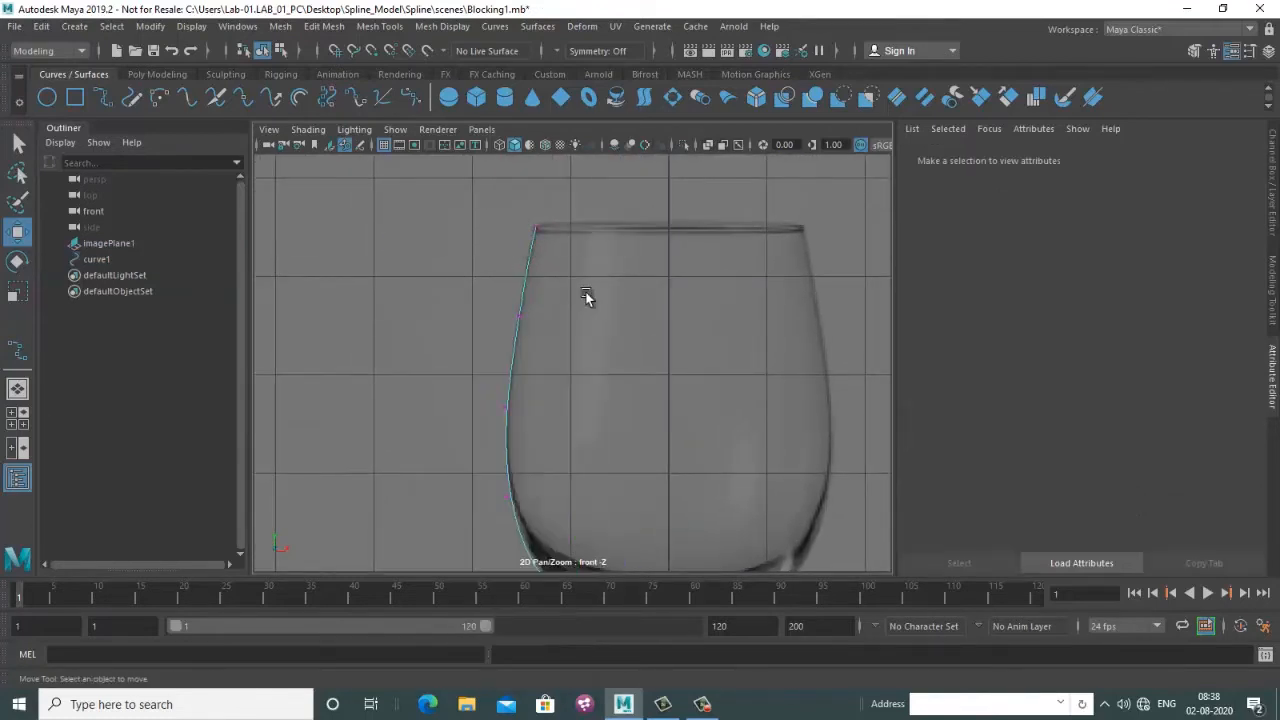
# Delete the control vertex about halfway down the side of the bowl
pyautogui.keyDown('alt'); pyautogui.moveTo(586, 294); pyautogui.dragTo(529, 360, button='middle'); pyautogui.keyUp('alt')
pyautogui.scroll(5, 600, 357)
pyautogui.click(571, 320)
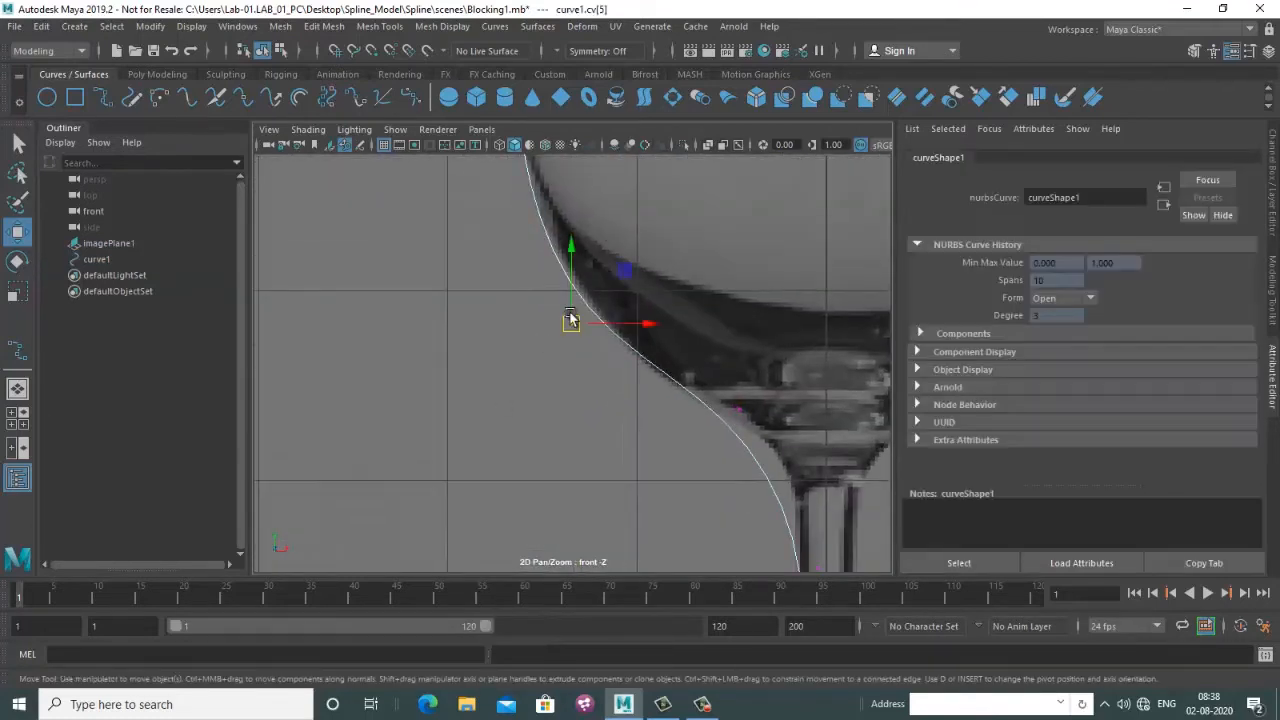
pyautogui.keyDown('alt'); pyautogui.moveTo(578, 155); pyautogui.dragTo(585, 352, button='middle'); pyautogui.keyUp('alt')
pyautogui.keyDown('alt'); pyautogui.moveTo(585, 250); pyautogui.dragTo(598, 352, button='middle'); pyautogui.keyUp('alt')
pyautogui.scroll(-6, 604, 350)
pyautogui.scroll(3, 602, 352)
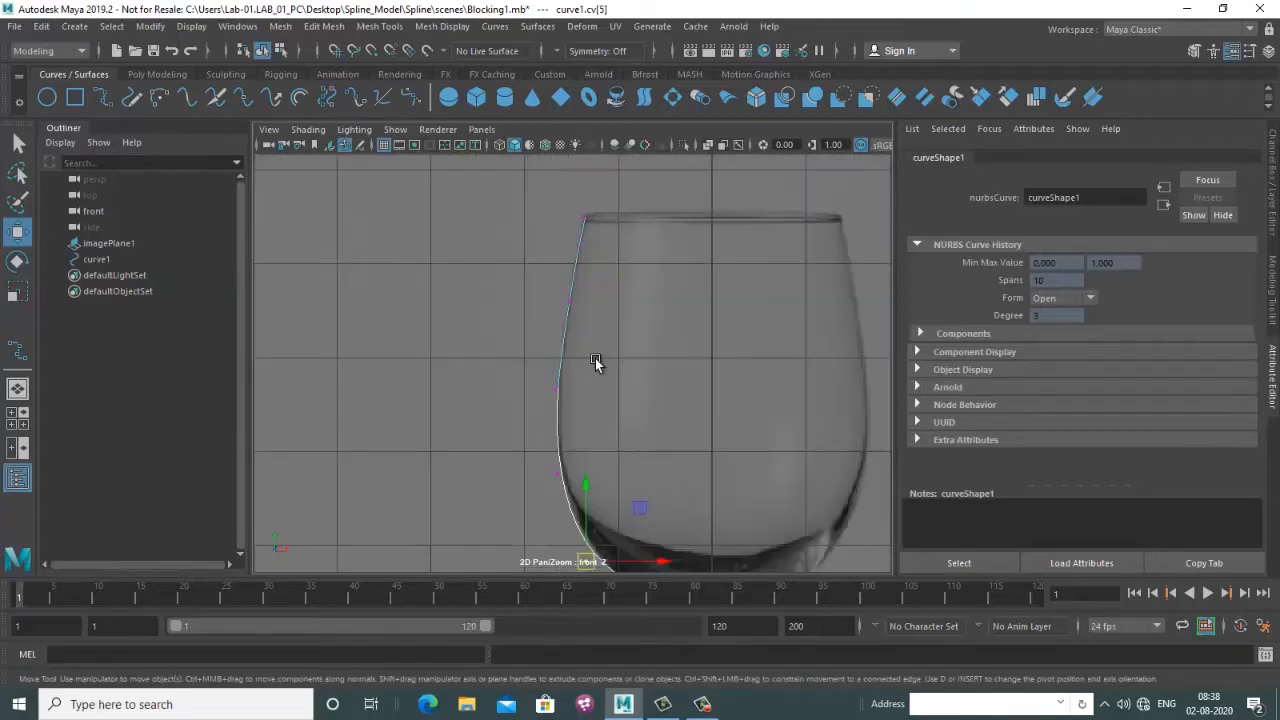
pyautogui.moveTo(532, 342); pyautogui.dragTo(579, 406)
pyautogui.press('Delete')
# Reposition the two control vertices on the side of the bowl so the curve follows the glass outline
pyautogui.keyDown('alt'); pyautogui.moveTo(661, 433); pyautogui.dragTo(655, 375, button='middle'); pyautogui.keyUp('alt')
pyautogui.moveTo(594, 345); pyautogui.dragTo(520, 436)
pyautogui.moveTo(549, 410); pyautogui.dragTo(538, 389)
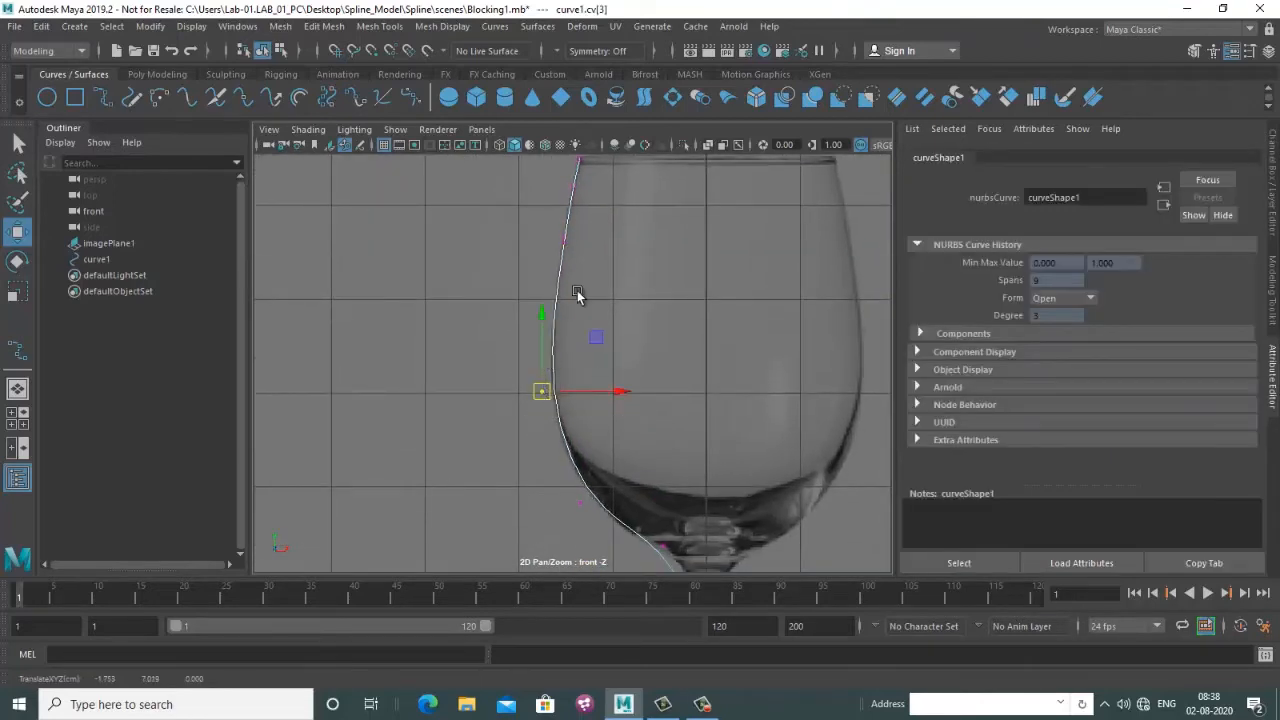
pyautogui.keyDown('alt'); pyautogui.moveTo(590, 223); pyautogui.dragTo(579, 314, button='middle'); pyautogui.keyUp('alt')
pyautogui.moveTo(580, 312); pyautogui.dragTo(555, 344)
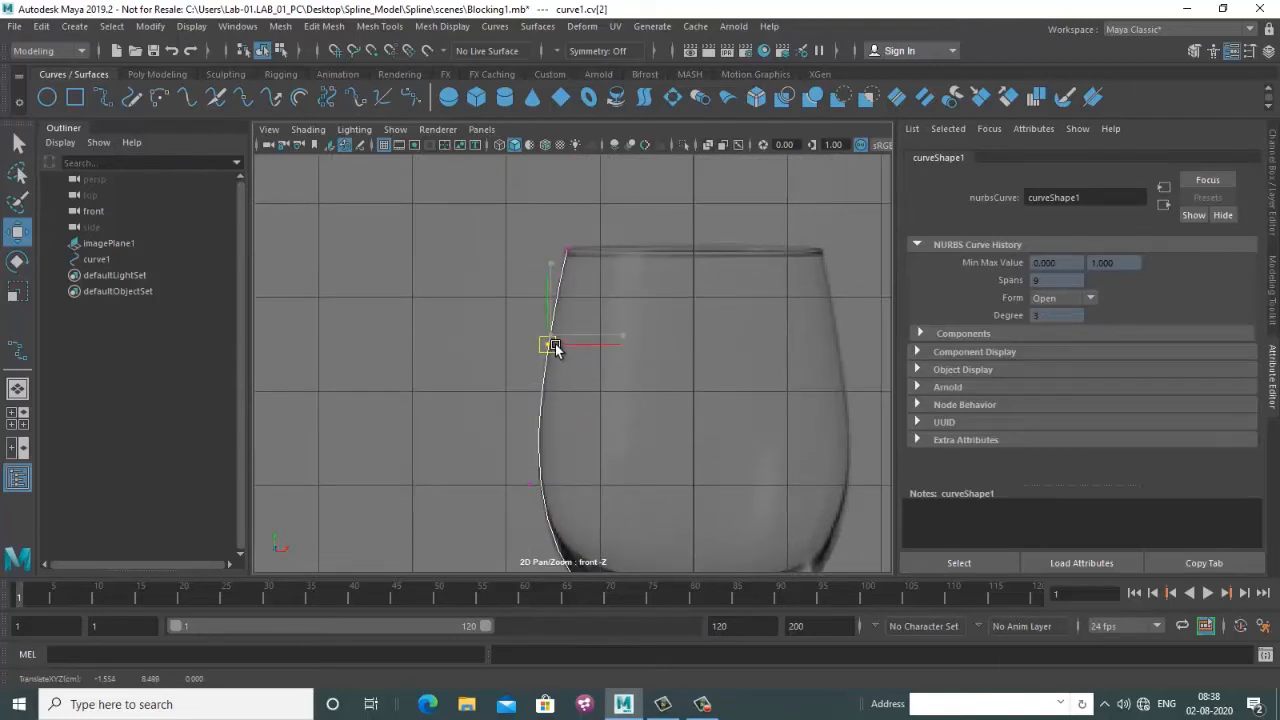
pyautogui.keyDown('alt'); pyautogui.moveTo(566, 437); pyautogui.dragTo(554, 299, button='middle'); pyautogui.keyUp('alt')
pyautogui.moveTo(541, 296); pyautogui.dragTo(467, 378)
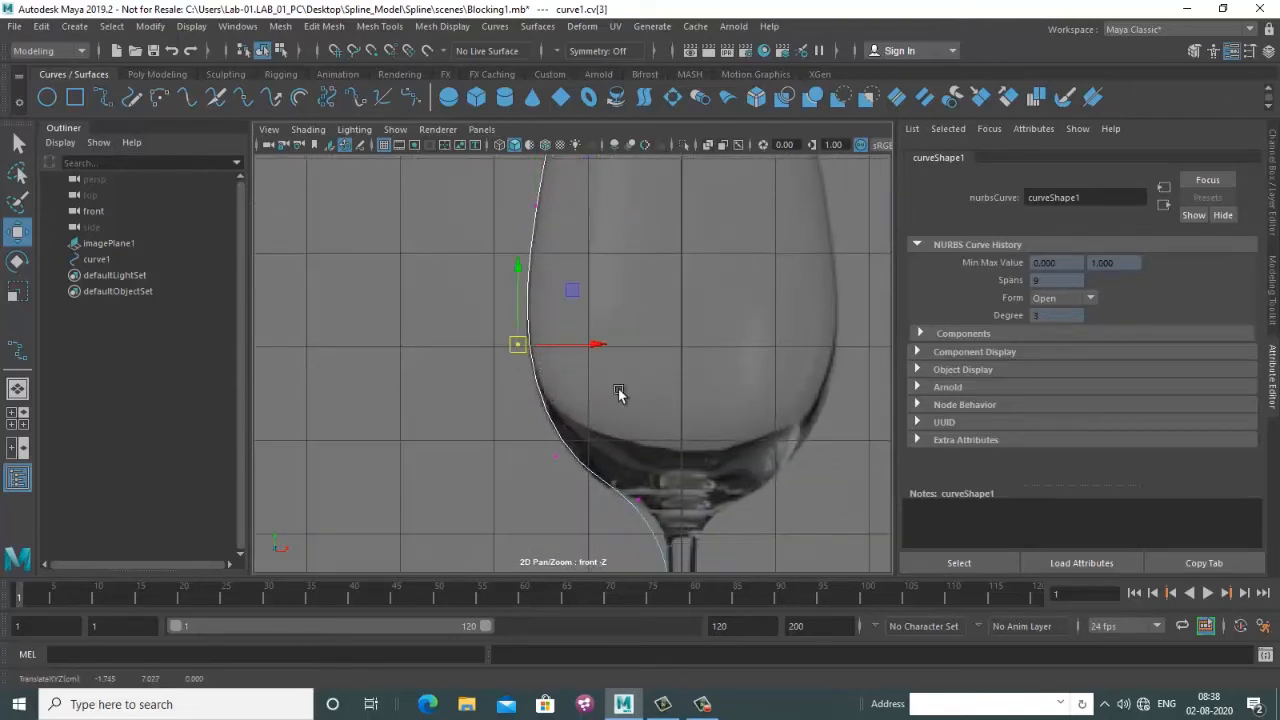
# Adjust the two control vertices on the underside of the bowl to match the reference outline
pyautogui.keyDown('alt'); pyautogui.moveTo(626, 444); pyautogui.dragTo(608, 334, button='middle'); pyautogui.keyUp('alt')
pyautogui.moveTo(593, 314); pyautogui.dragTo(526, 368)
pyautogui.click(538, 351)
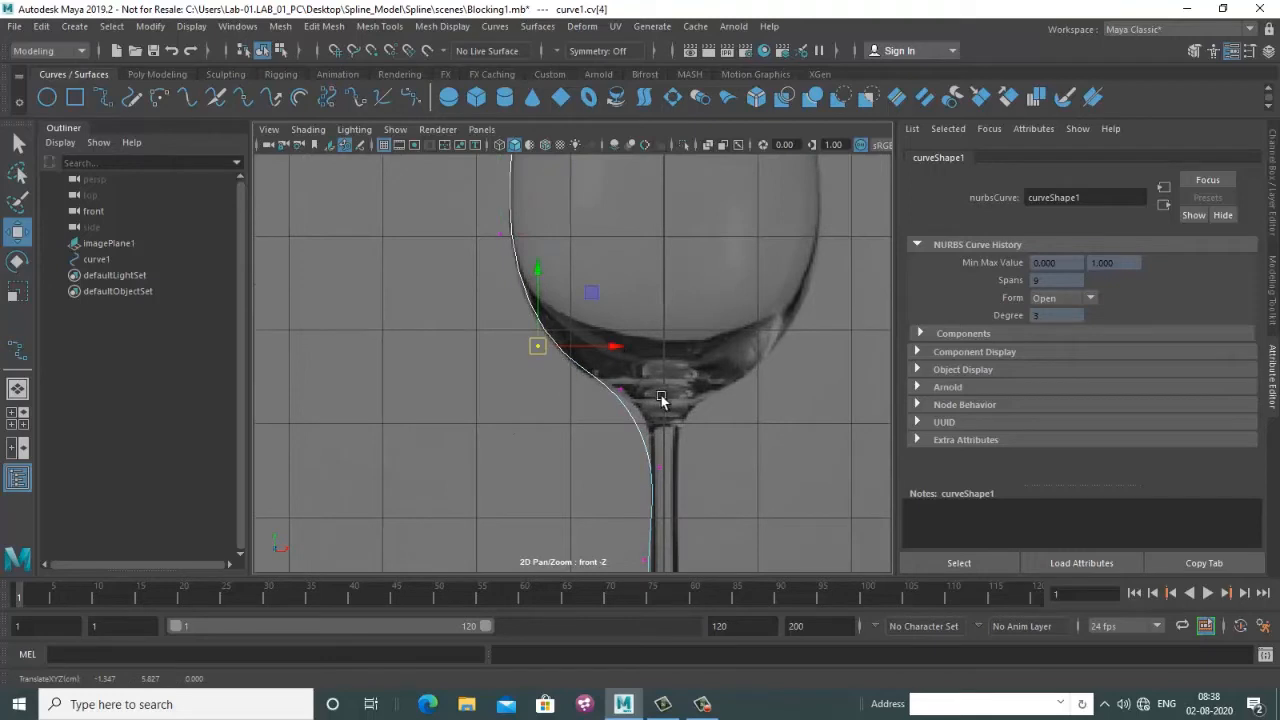
pyautogui.click(623, 393)
pyautogui.moveTo(625, 394); pyautogui.dragTo(629, 404)
# Raise the control vertex at the top of the stem and fine-tune the one above it to tighten the neck
pyautogui.scroll(5, 662, 468)
pyautogui.keyDown('alt'); pyautogui.moveTo(659, 435); pyautogui.dragTo(605, 327, button='middle'); pyautogui.keyUp('alt')
pyautogui.moveTo(767, 408); pyautogui.dragTo(671, 538)
pyautogui.moveTo(723, 485); pyautogui.dragTo(722, 416)
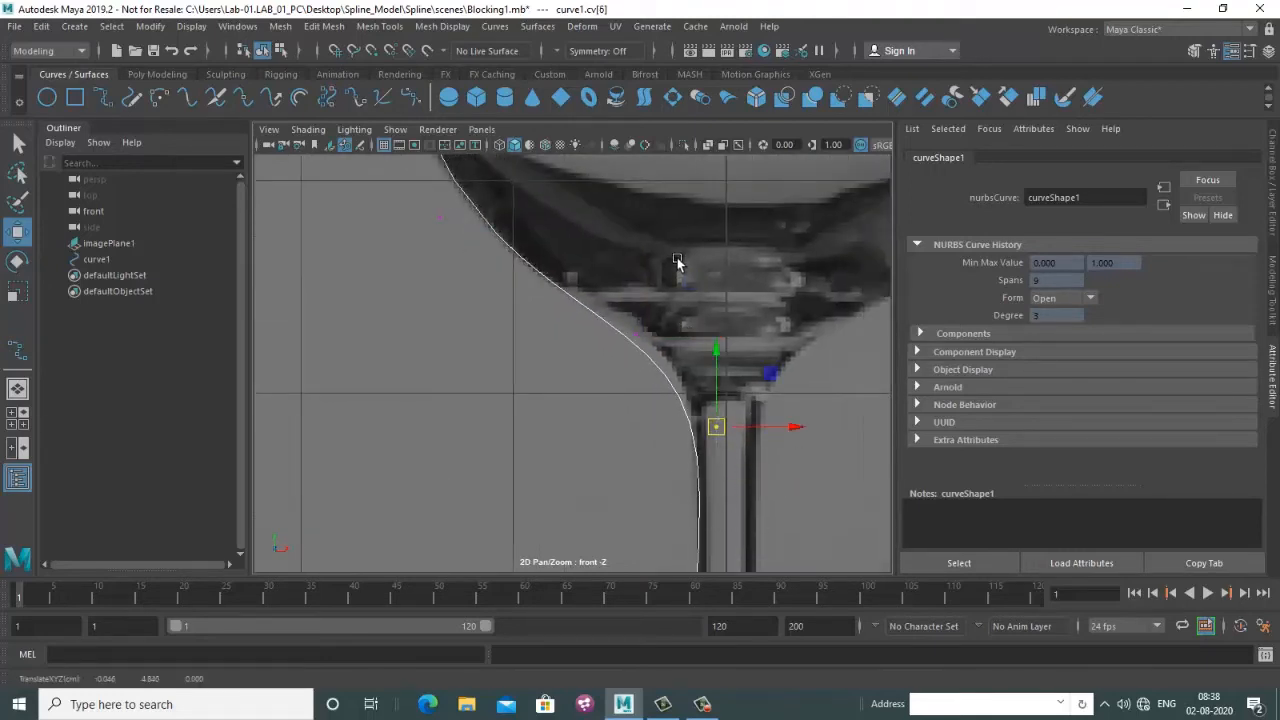
pyautogui.moveTo(677, 258); pyautogui.dragTo(604, 379)
pyautogui.moveTo(629, 337); pyautogui.dragTo(622, 335)
pyautogui.moveTo(776, 389); pyautogui.dragTo(717, 402)
# Select the control vertex at the lower end of the stem, just above the foot
pyautogui.scroll(-5, 700, 410)
pyautogui.keyDown('alt'); pyautogui.moveTo(621, 424); pyautogui.dragTo(614, 343, button='middle'); pyautogui.keyUp('alt')
pyautogui.scroll(8, 614, 343)
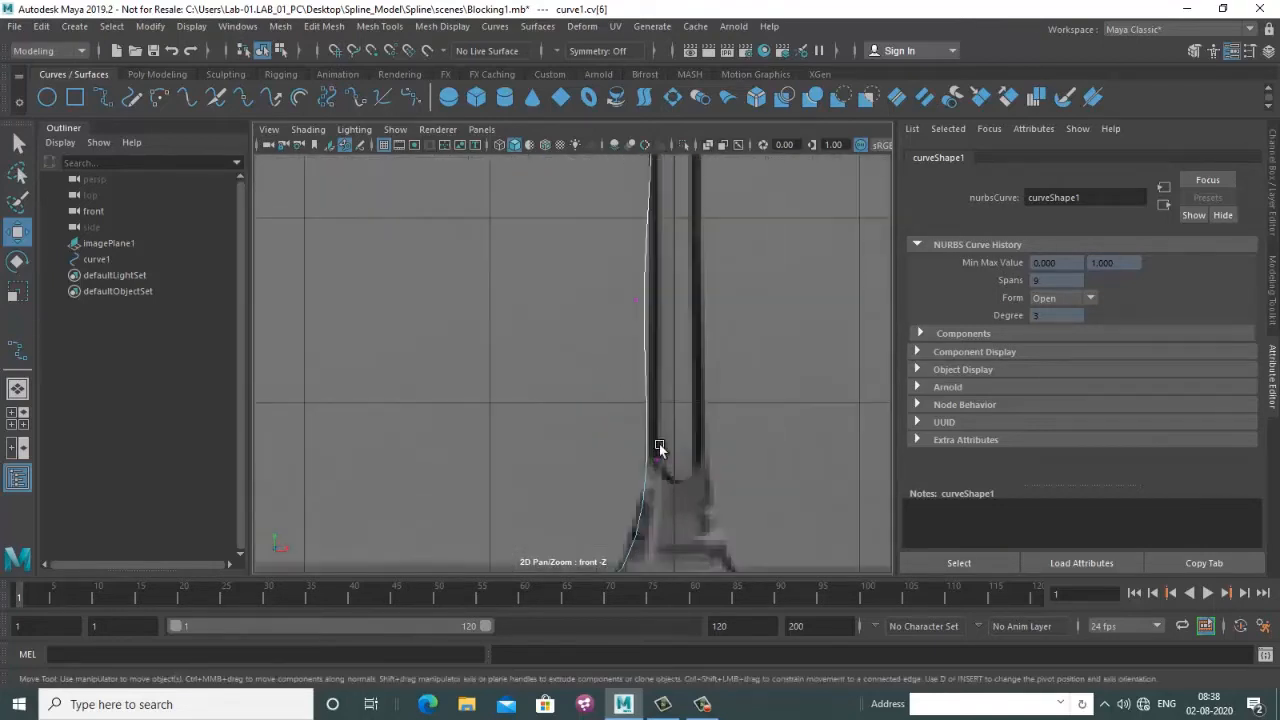
pyautogui.keyDown('alt'); pyautogui.moveTo(659, 444); pyautogui.dragTo(618, 295, button='middle'); pyautogui.keyUp('alt')
pyautogui.moveTo(626, 288); pyautogui.dragTo(592, 323)
pyautogui.keyDown('alt'); pyautogui.moveTo(578, 434); pyautogui.dragTo(576, 387, button='middle'); pyautogui.keyUp('alt')
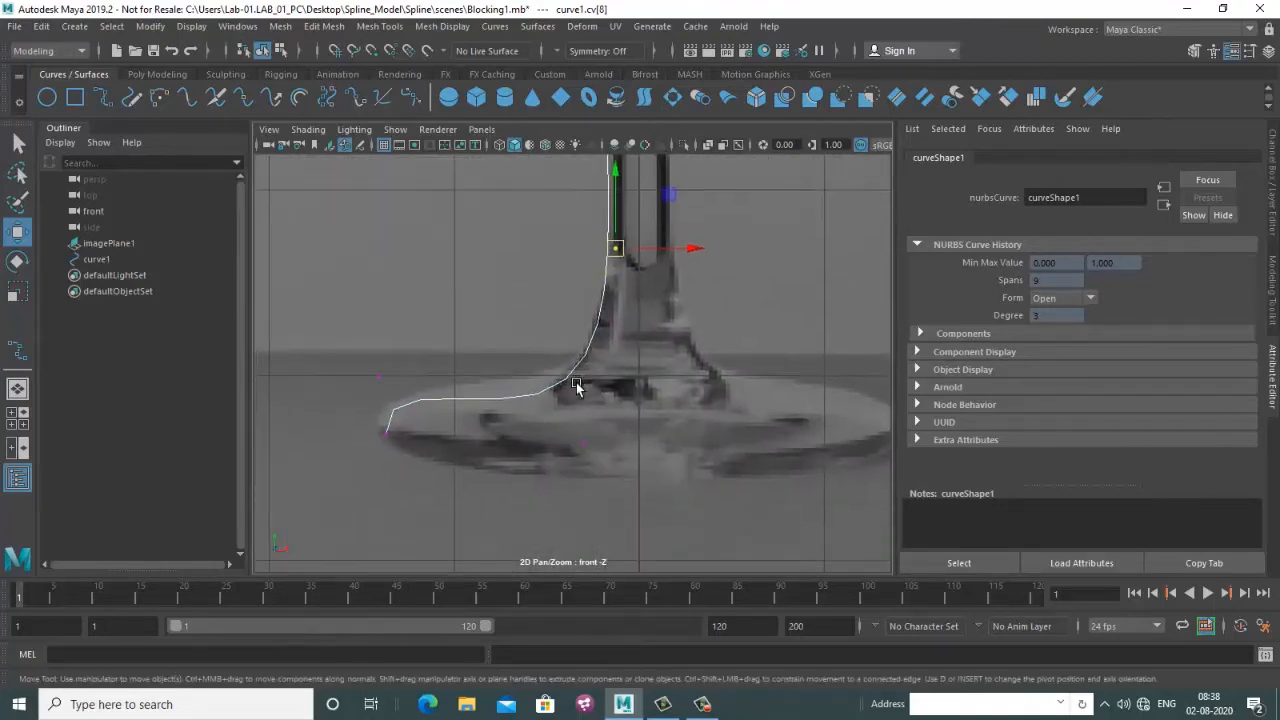
# Examine the whole profile against the reference glass, especially the transition from stem to foot
pyautogui.scroll(-8, 588, 329)
pyautogui.keyDown('alt'); pyautogui.moveTo(600, 190); pyautogui.dragTo(580, 344, button='middle'); pyautogui.keyUp('alt')
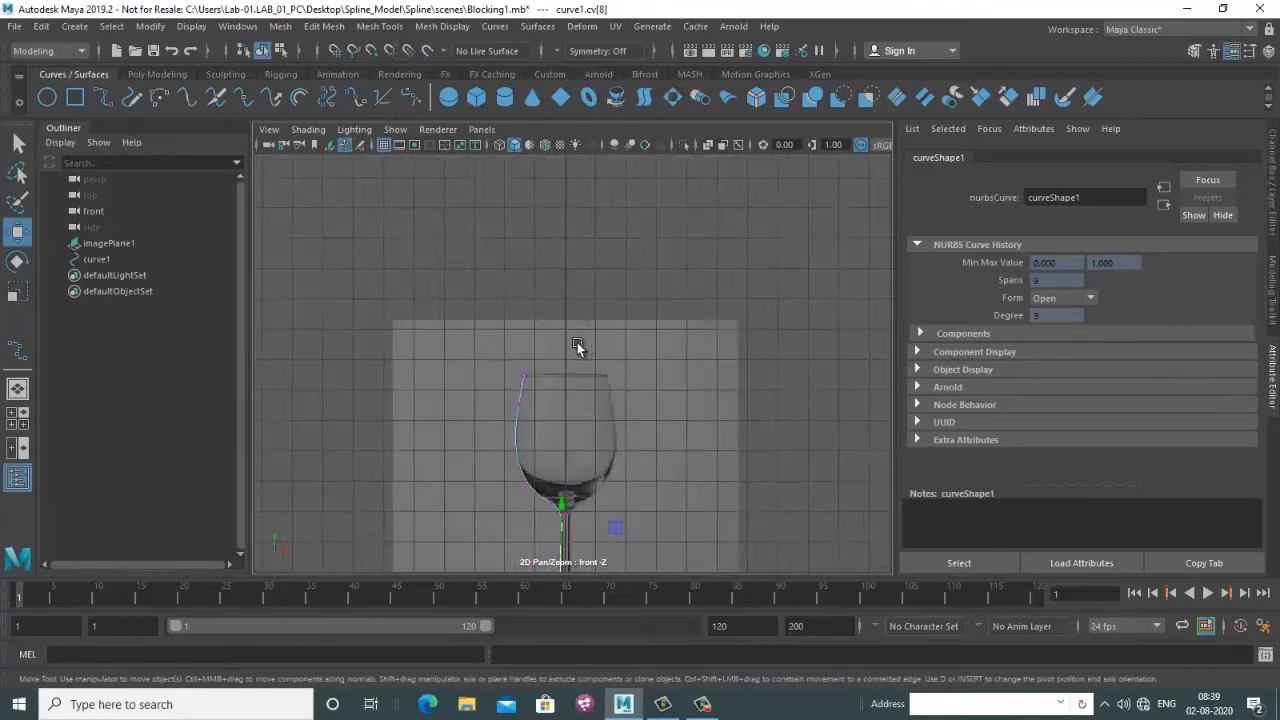
pyautogui.scroll(3, 578, 343)
pyautogui.keyDown('alt'); pyautogui.moveTo(522, 430); pyautogui.dragTo(534, 284, button='middle'); pyautogui.keyUp('alt')
pyautogui.keyDown('alt'); pyautogui.moveTo(560, 540); pyautogui.dragTo(623, 420, button='middle'); pyautogui.keyUp('alt')
pyautogui.scroll(5, 537, 329)
pyautogui.scroll(3, 560, 318)
pyautogui.scroll(5, 647, 350)
pyautogui.scroll(-8, 647, 350)
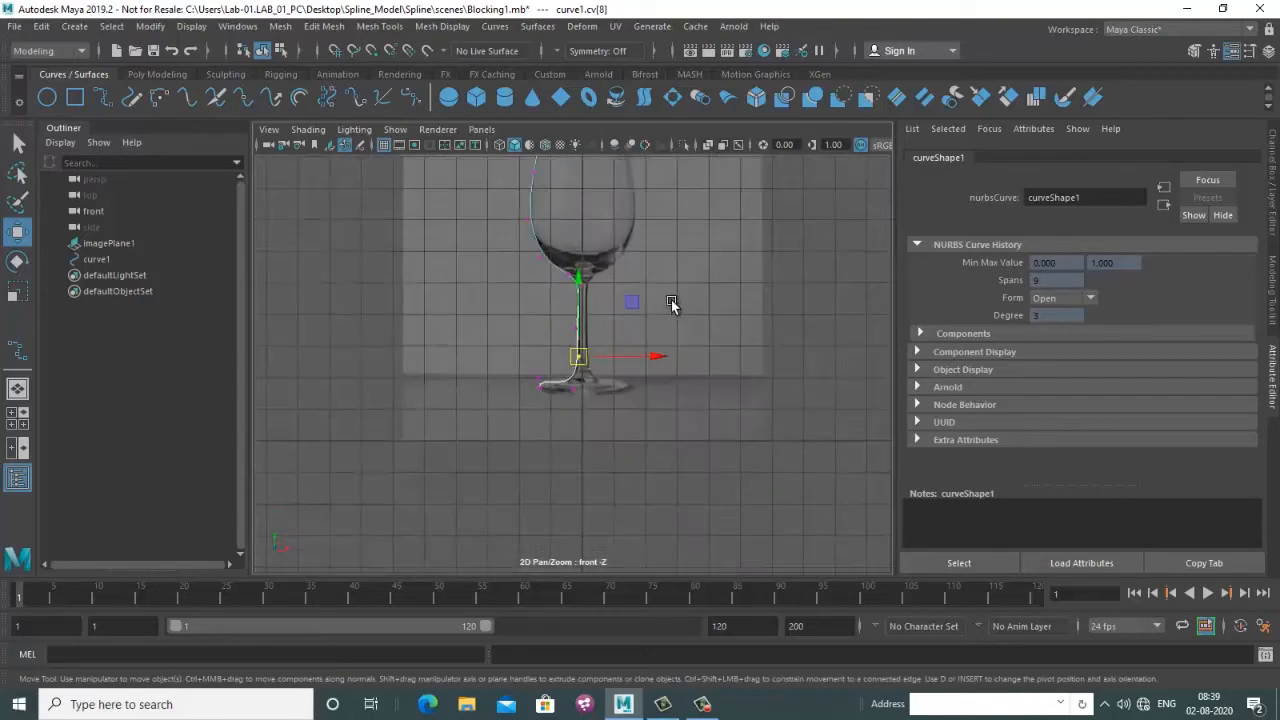
pyautogui.scroll(3, 671, 300)
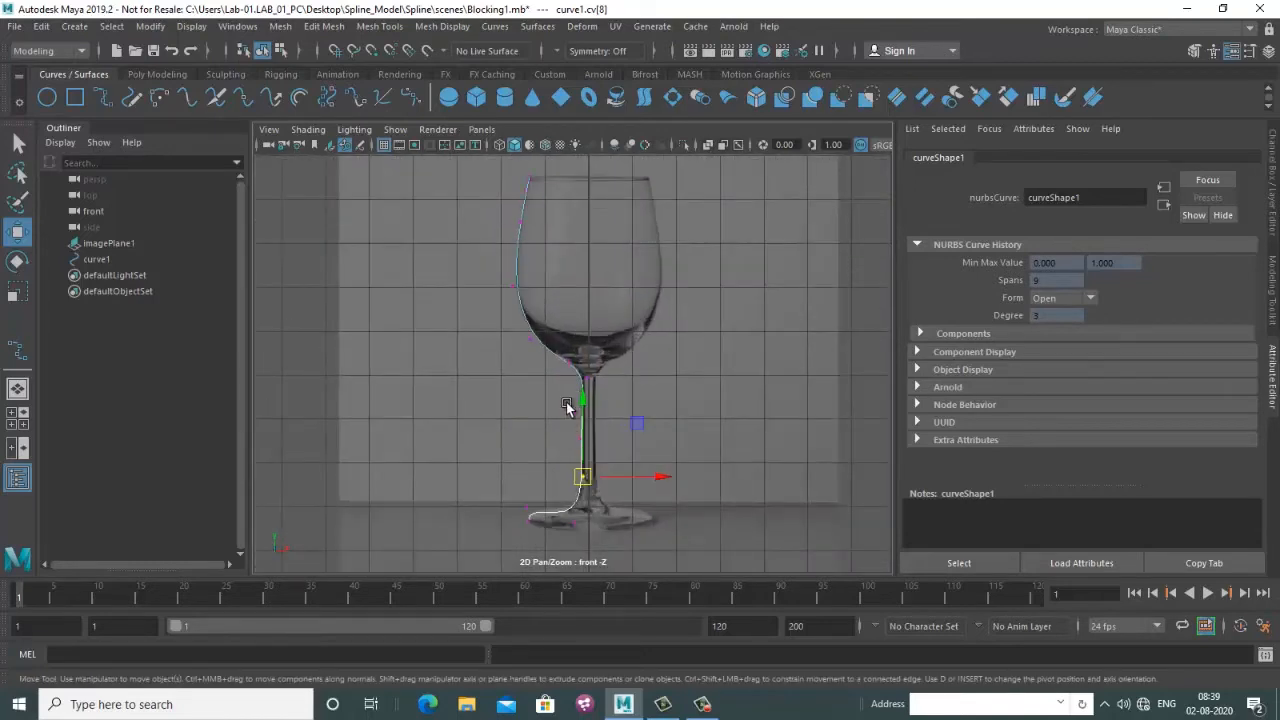
pyautogui.scroll(4, 583, 410)
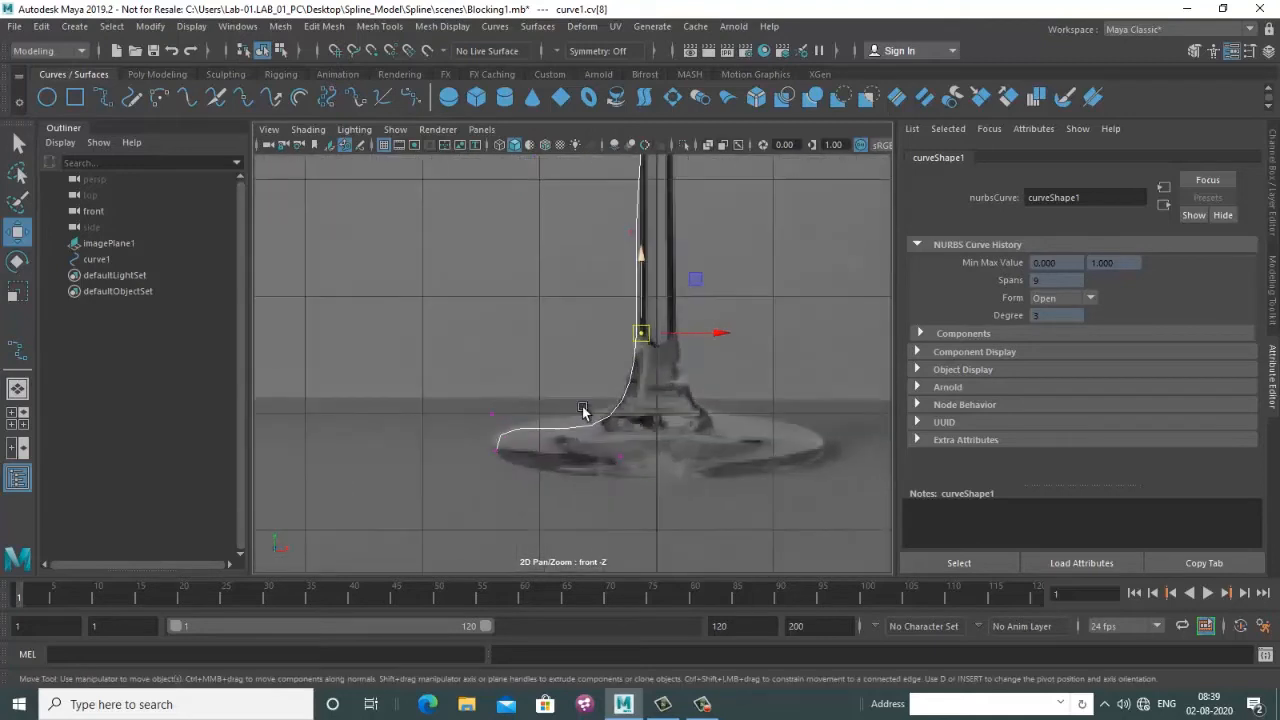
pyautogui.scroll(3, 583, 410)
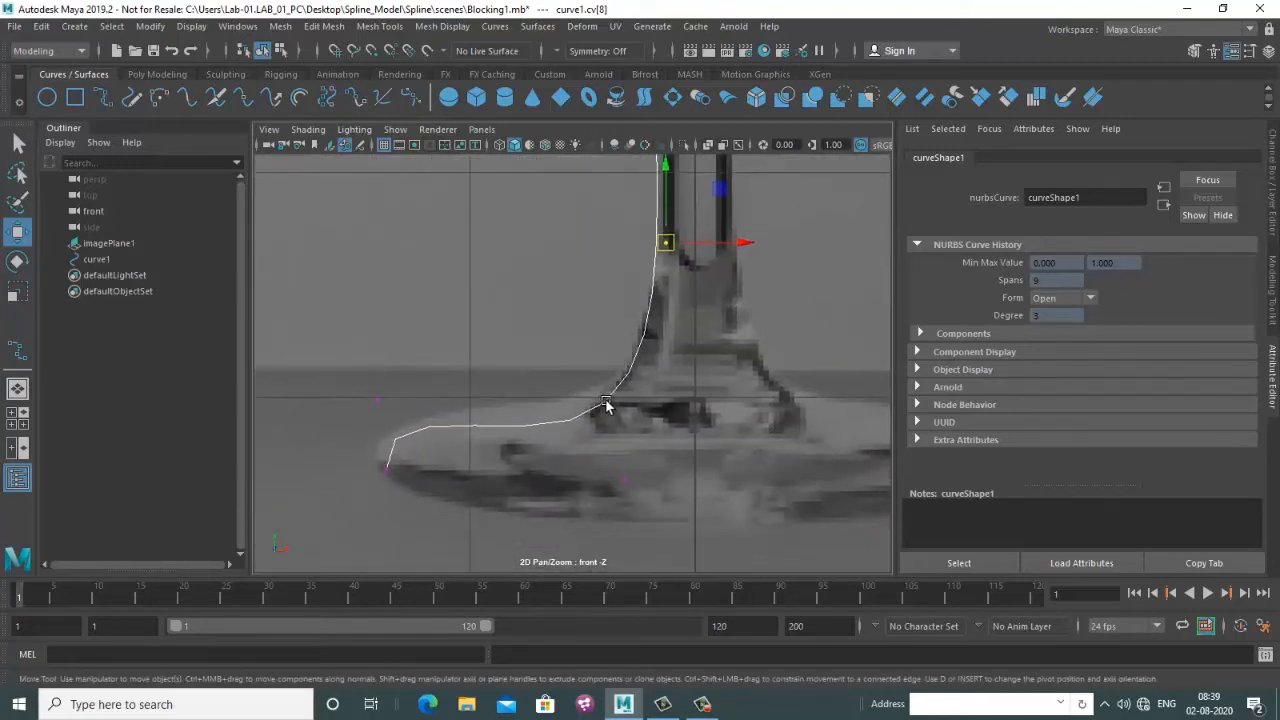
# Insert knots at two curve points, one where the stem flares out and one on the foot's upper surface
pyautogui.moveTo(605, 403); pyautogui.dragTo(612, 268, button='right')
pyautogui.click(612, 394)
pyautogui.keyDown('shift'); pyautogui.click(504, 430); pyautogui.keyUp('shift')
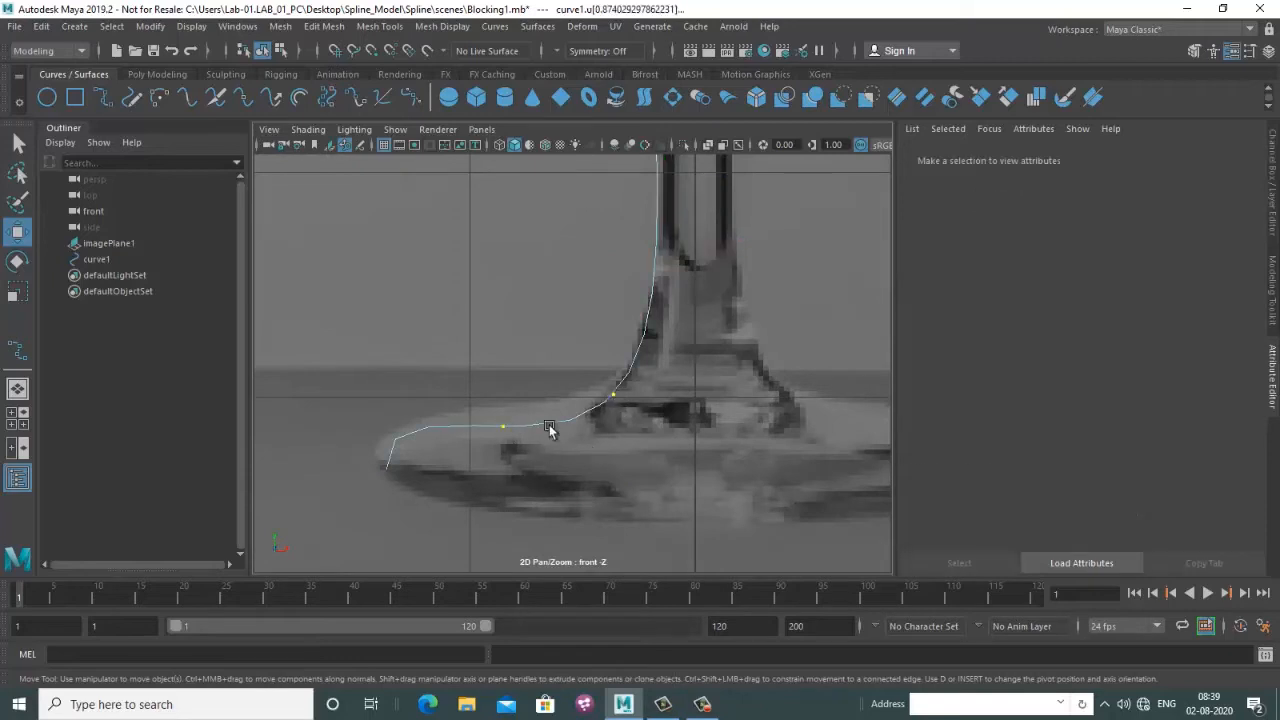
pyautogui.click(495, 27)
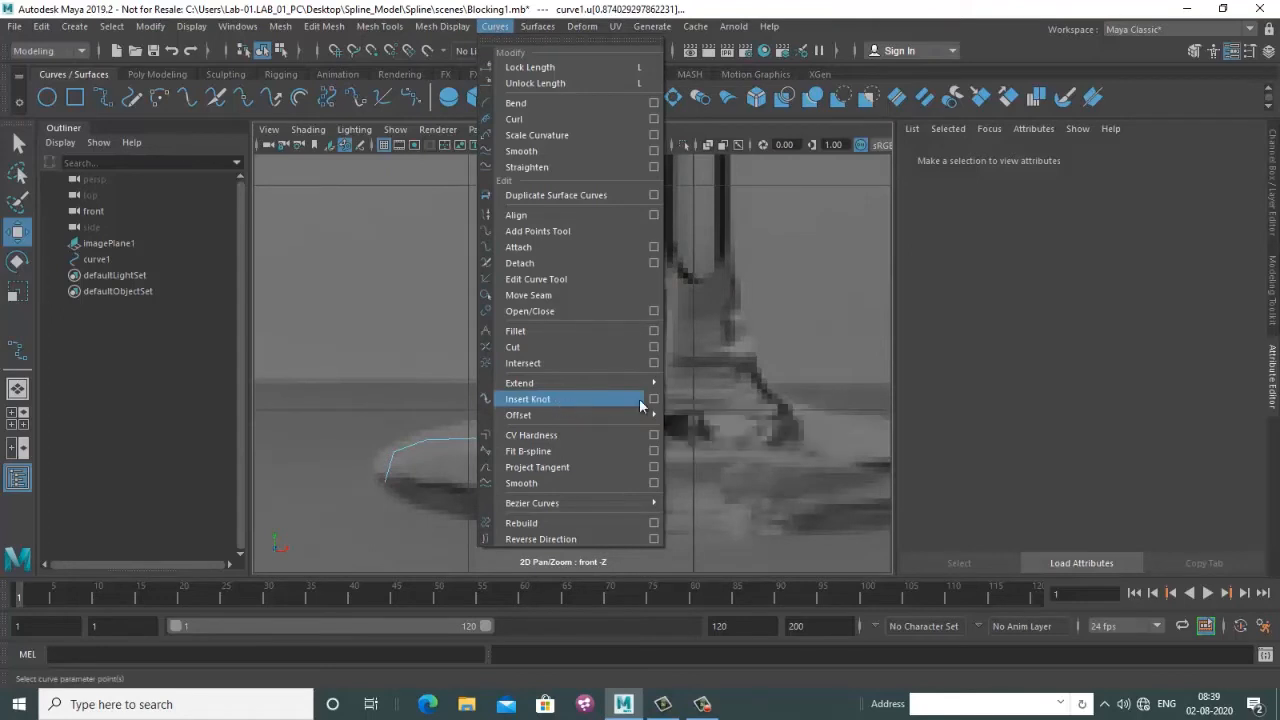
pyautogui.click(826, 351)
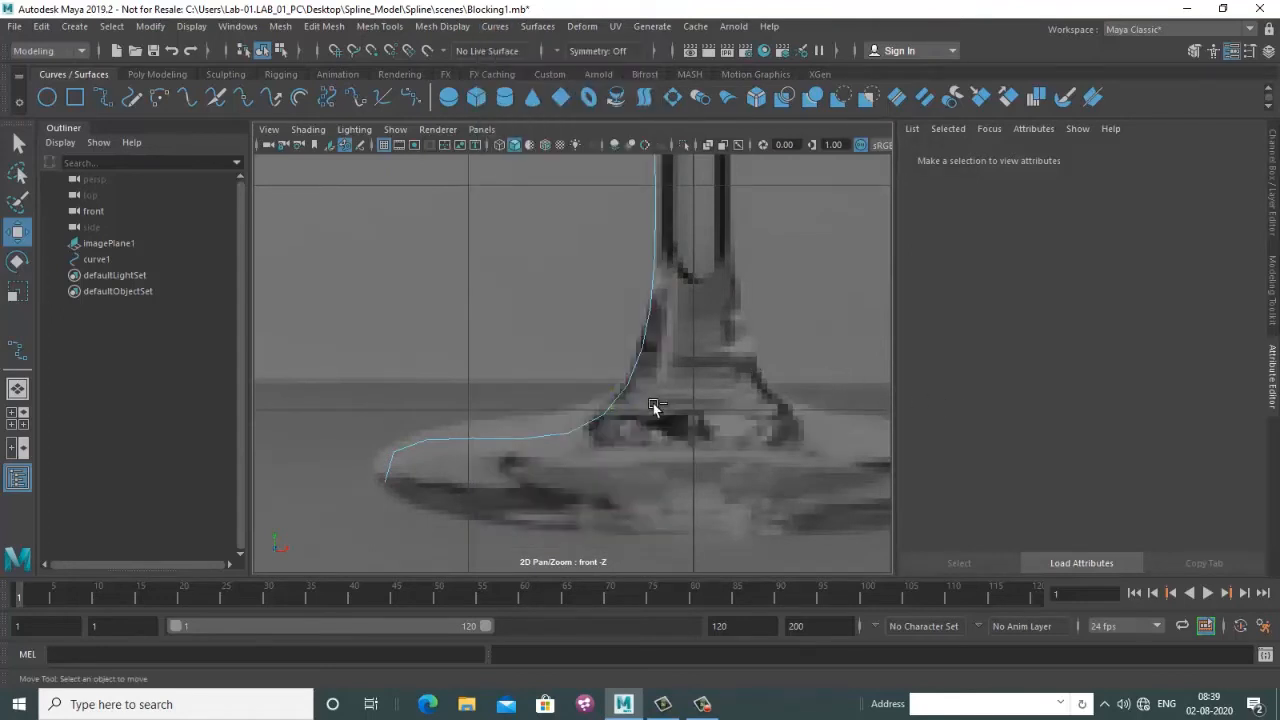
pyautogui.press('space')
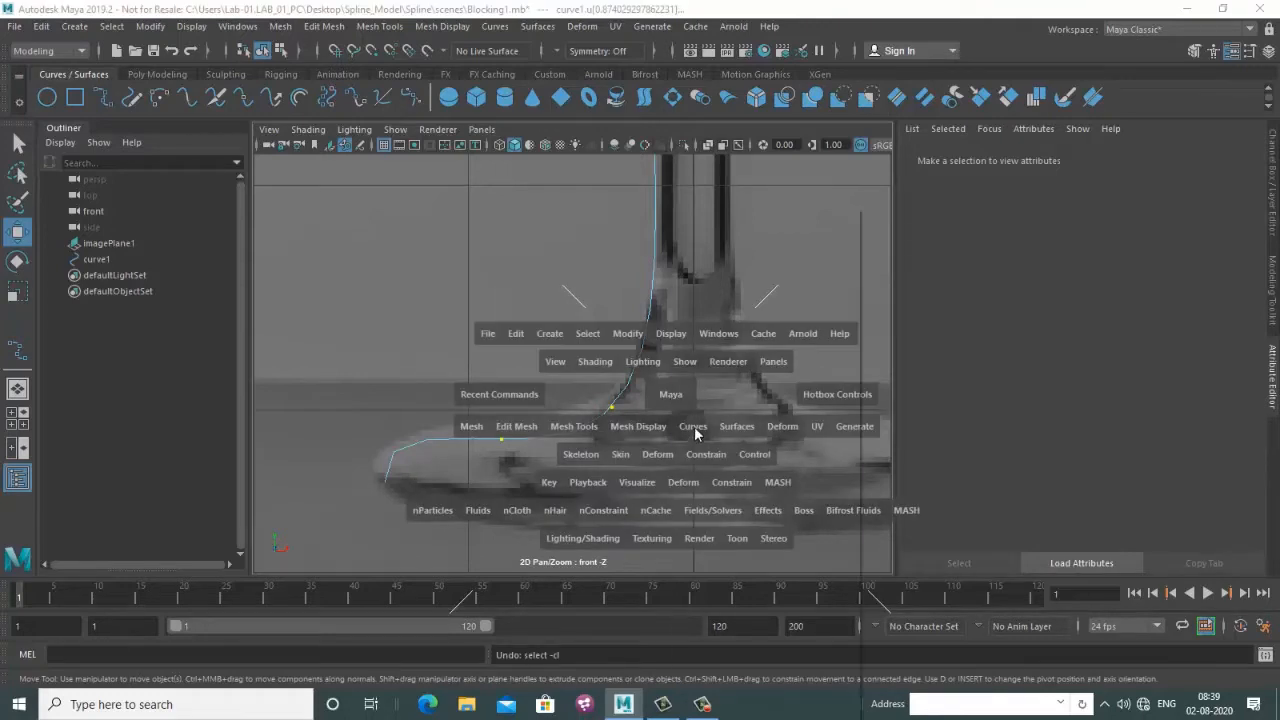
pyautogui.click(694, 426)
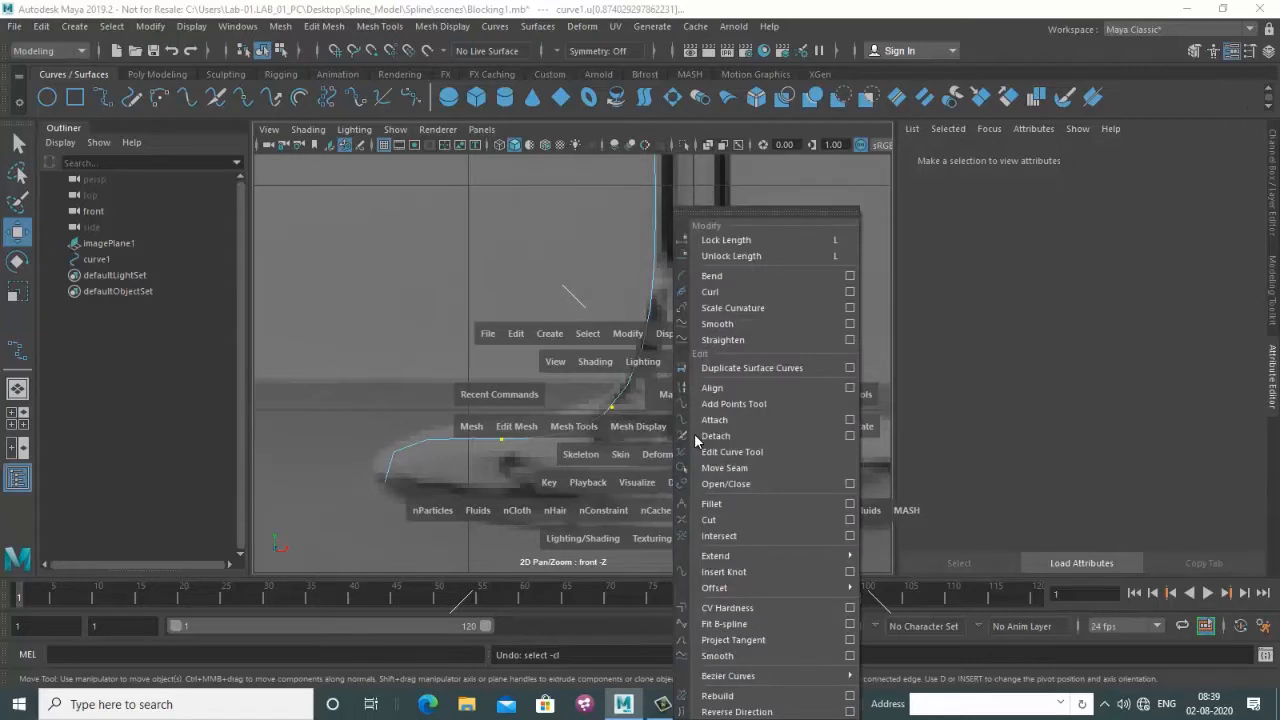
pyautogui.click(713, 572)
pyautogui.keyDown('alt'); pyautogui.moveTo(622, 318); pyautogui.dragTo(622, 338, button='middle'); pyautogui.keyUp('alt')
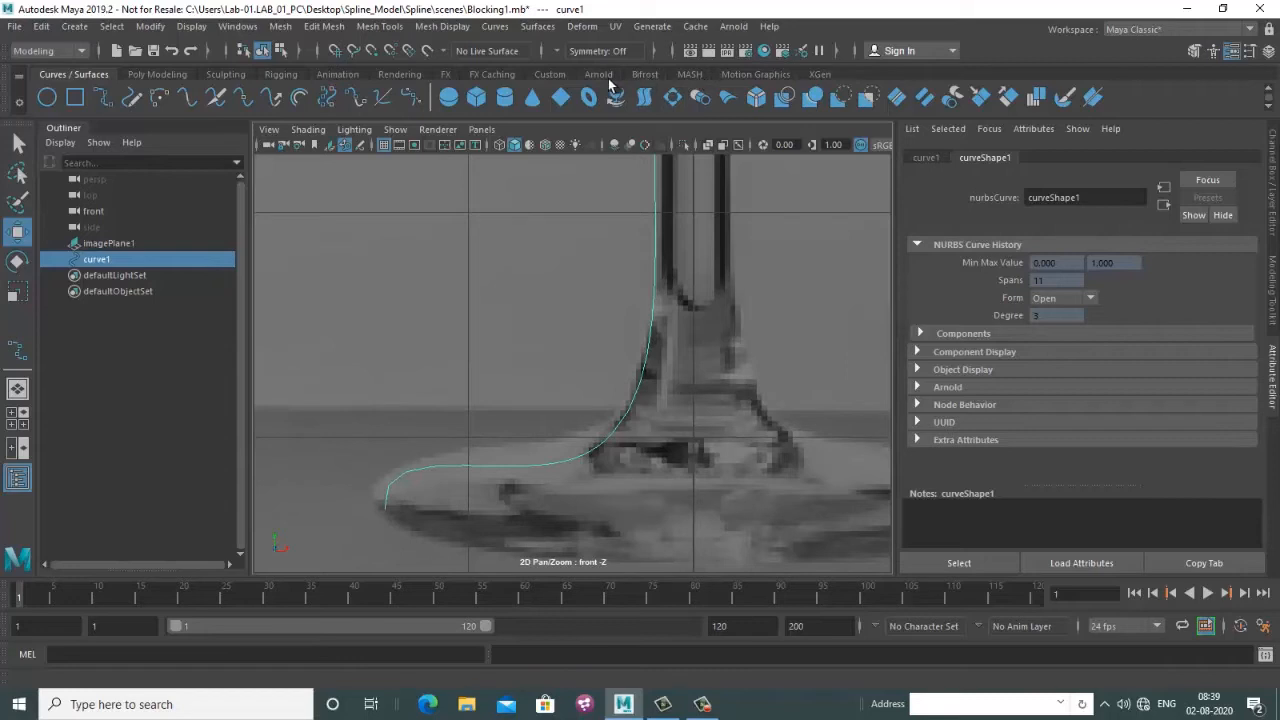
# Add the Insert Knot command to the Custom shelf
pyautogui.click(545, 76)
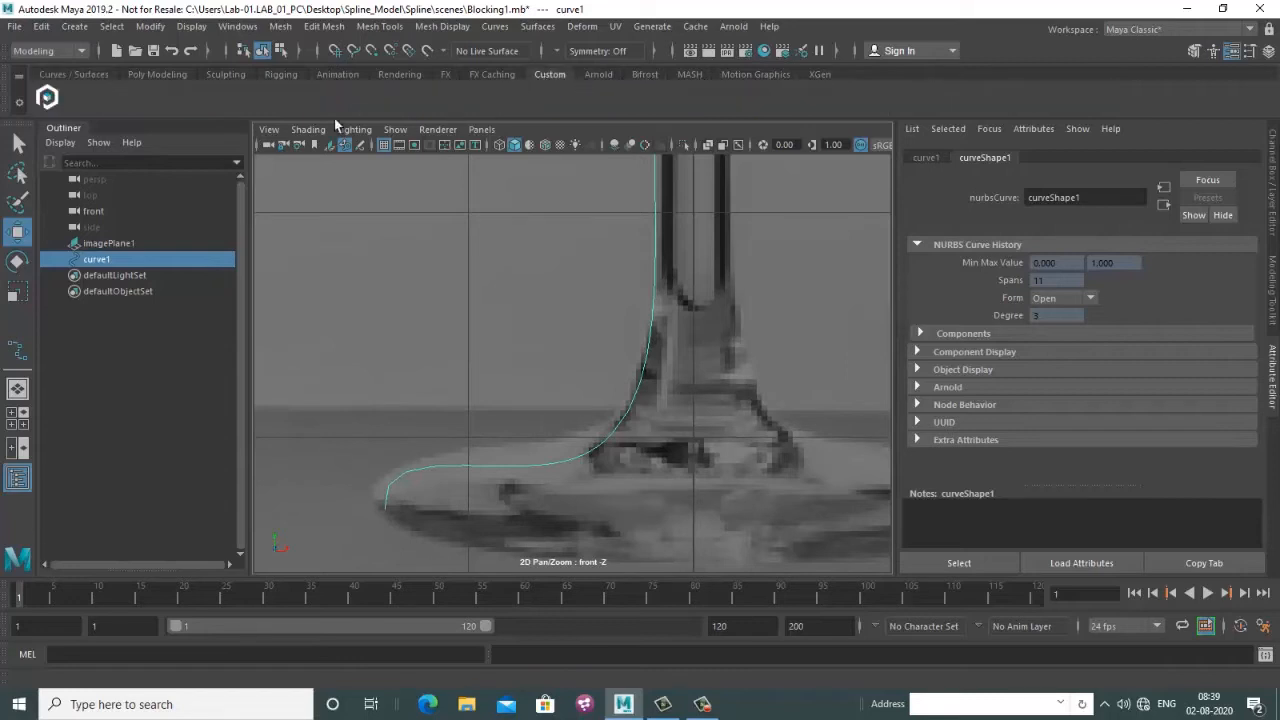
pyautogui.click(495, 26)
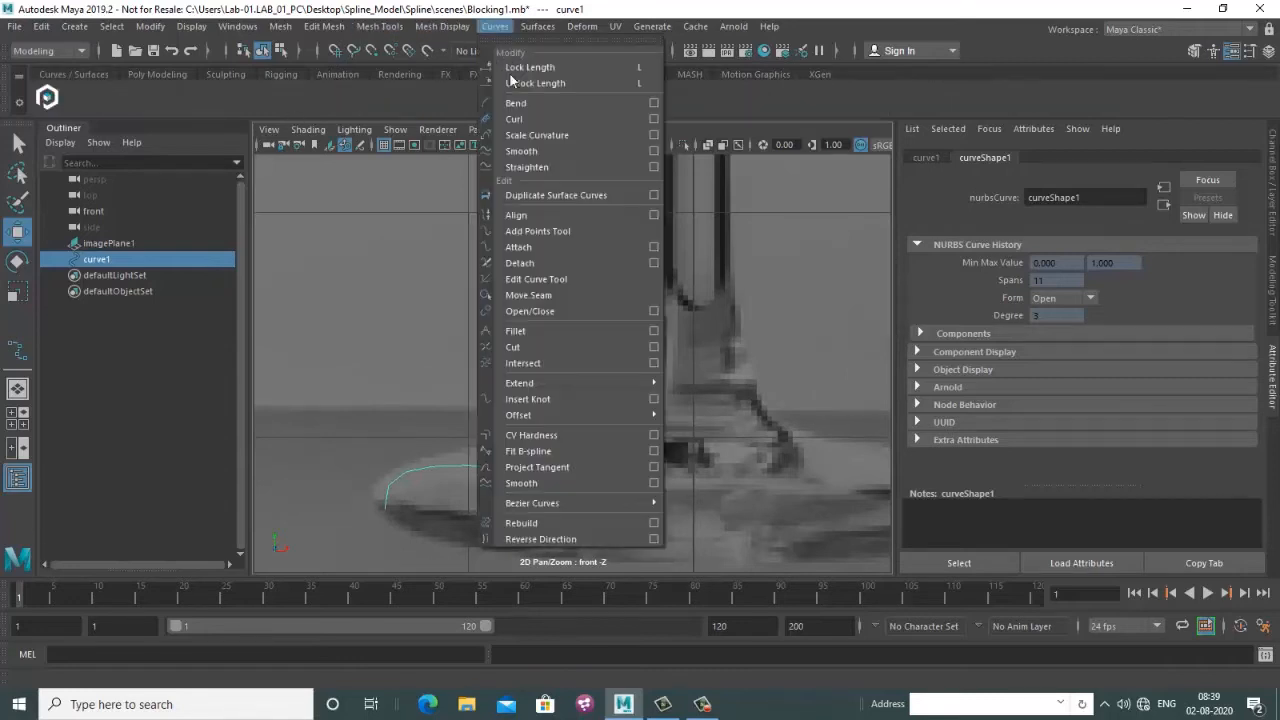
pyautogui.keyDown('ctrl'); pyautogui.keyDown('shift'); pyautogui.click(553, 398); pyautogui.keyUp('shift'); pyautogui.keyUp('ctrl')
pyautogui.click(797, 413)
# Insert a knot on the profile curve where the foot's upper surface rounds into its outer rim
pyautogui.scroll(10, 622, 412)
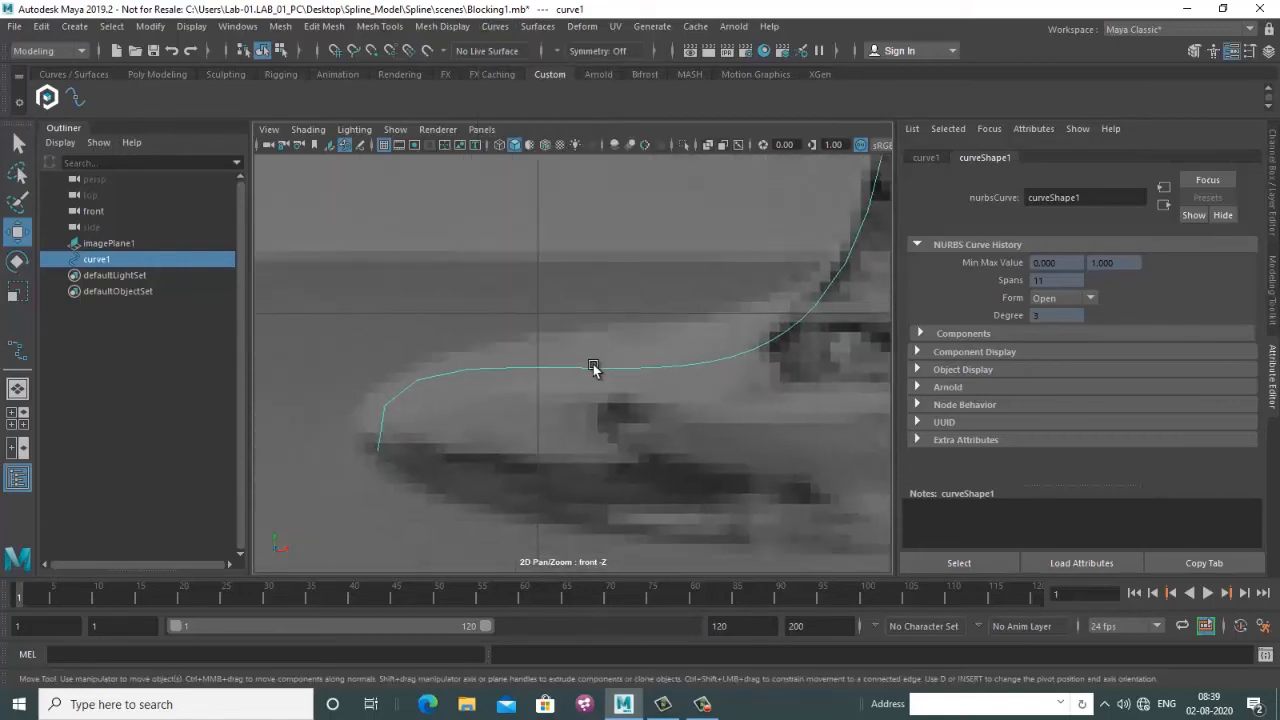
pyautogui.click(395, 353)
pyautogui.keyDown('alt'); pyautogui.moveTo(431, 381); pyautogui.dragTo(485, 383, button='middle'); pyautogui.keyUp('alt')
pyautogui.moveTo(495, 377); pyautogui.dragTo(495, 268, button='right')
pyautogui.click(466, 386)
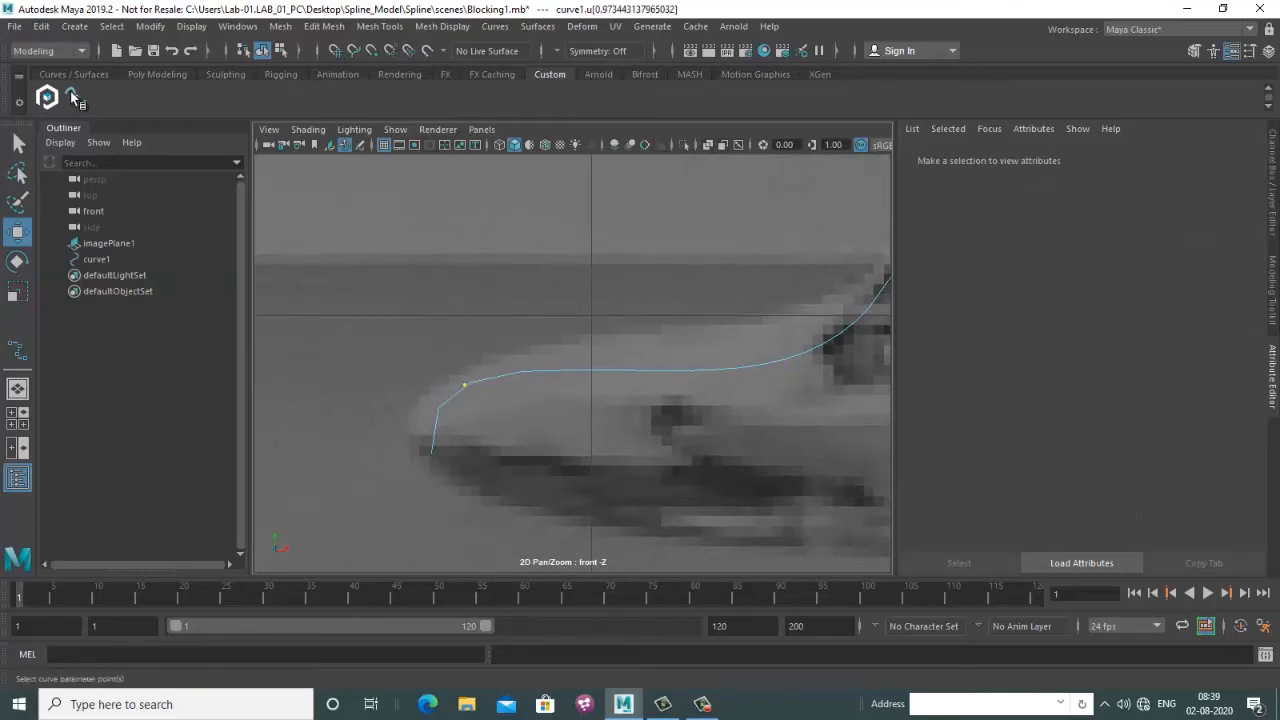
pyautogui.press('F8')
pyautogui.scroll(2, 503, 363)
# Lower the control vertices near the foot's outer rim and at the stem flare slightly to follow the reference outline
pyautogui.moveTo(484, 364); pyautogui.dragTo(420, 350, button='right')
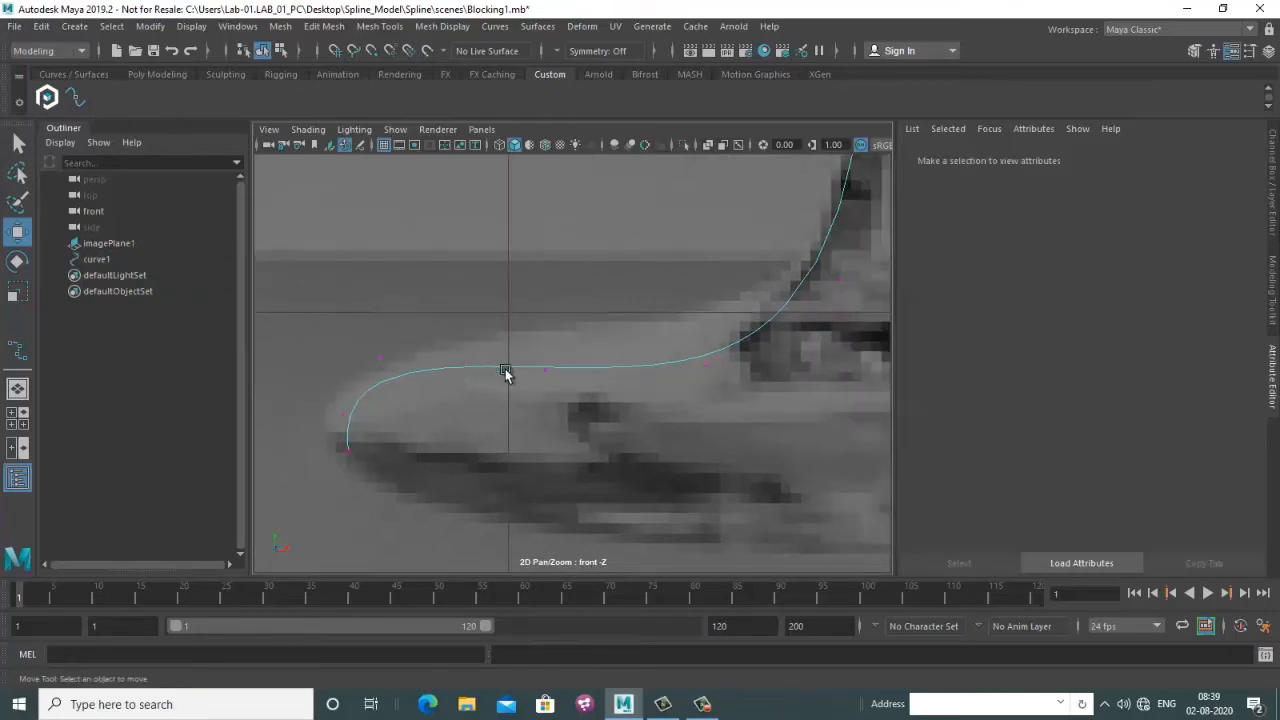
pyautogui.keyDown('alt'); pyautogui.moveTo(505, 369); pyautogui.dragTo(644, 354, button='middle'); pyautogui.keyUp('alt')
pyautogui.click(519, 345)
pyautogui.moveTo(518, 345); pyautogui.dragTo(520, 356)
pyautogui.keyDown('alt'); pyautogui.moveTo(535, 361); pyautogui.dragTo(779, 323, button='middle'); pyautogui.keyUp('alt')
pyautogui.click(677, 382)
pyautogui.click(765, 354)
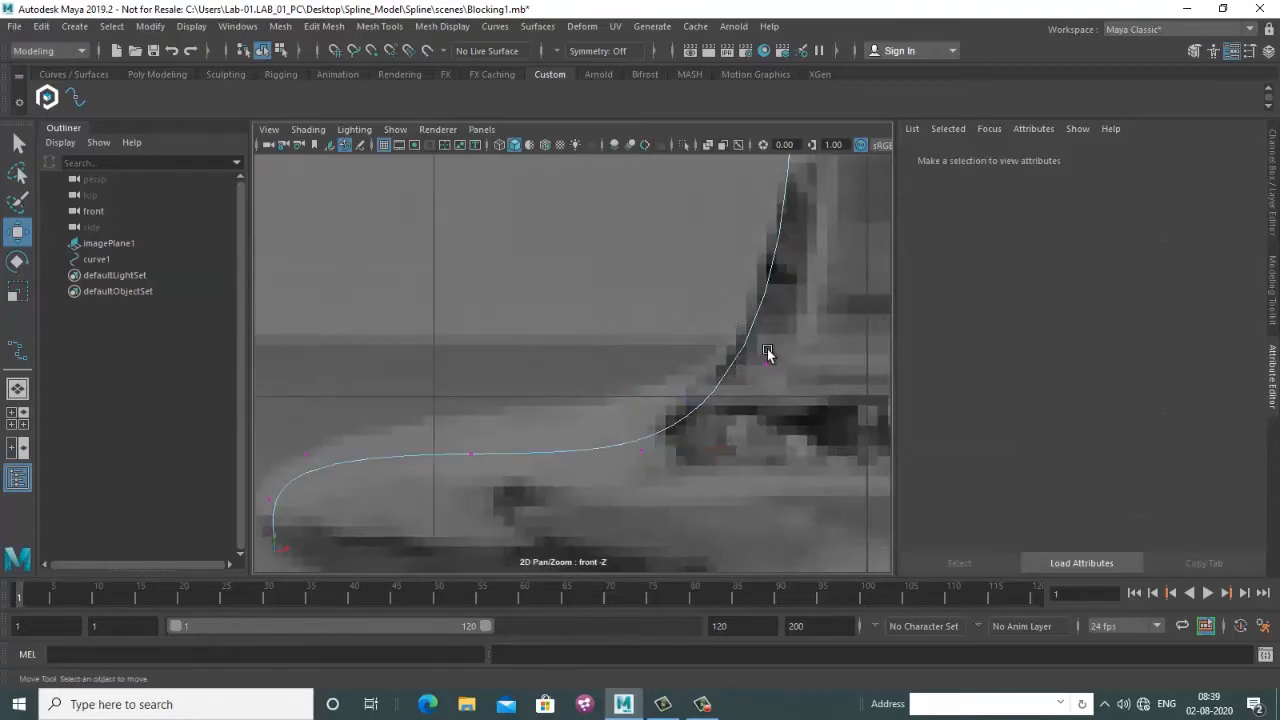
pyautogui.click(763, 367)
pyautogui.moveTo(766, 364); pyautogui.dragTo(767, 371)
# Shift the control vertex at the base of the stem flare horizontally toward the glass's center
pyautogui.scroll(-6, 755, 377)
pyautogui.scroll(10, 629, 406)
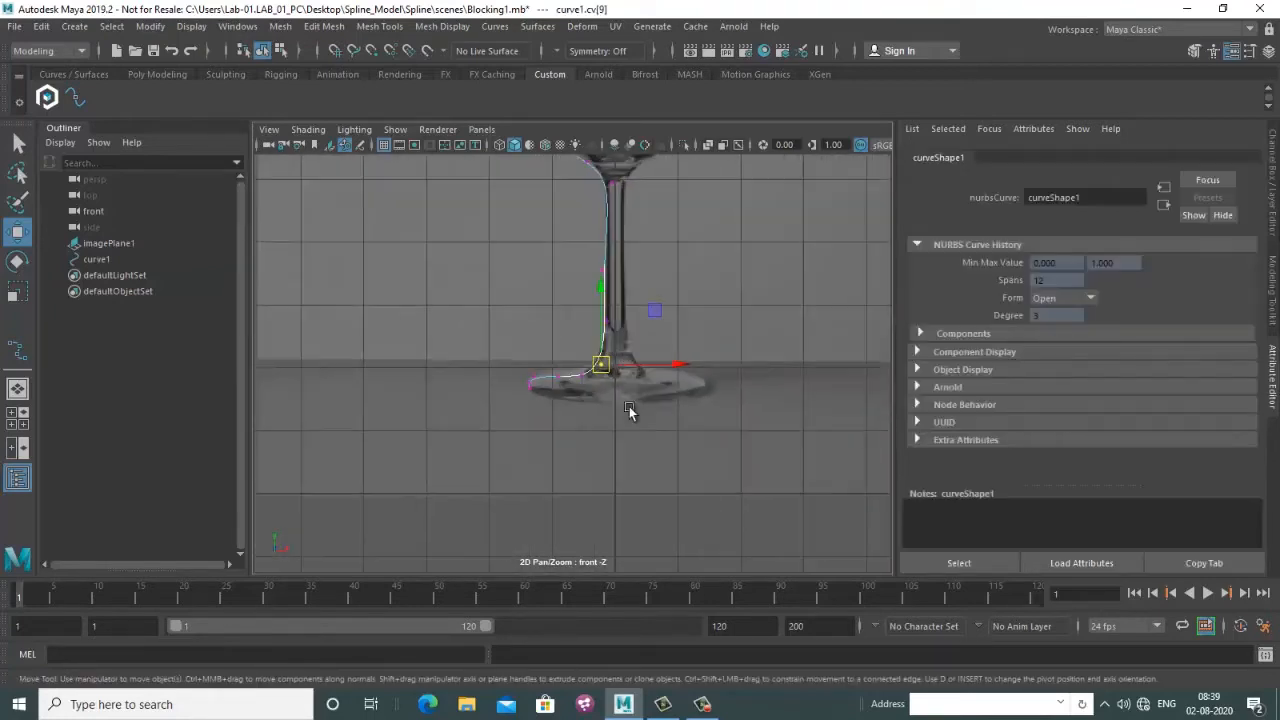
pyautogui.scroll(3, 698, 419)
pyautogui.moveTo(826, 486); pyautogui.dragTo(695, 406)
pyautogui.click(751, 371)
pyautogui.keyDown('alt'); pyautogui.moveTo(791, 417); pyautogui.dragTo(687, 387, button='middle'); pyautogui.keyUp('alt')
pyautogui.moveTo(715, 393); pyautogui.dragTo(740, 391)
pyautogui.scroll(-8, 740, 350)
pyautogui.keyDown('alt'); pyautogui.moveTo(658, 396); pyautogui.dragTo(712, 383, button='middle'); pyautogui.keyUp('alt')
# Adjust the control vertices on the foot's upper surface and outer rim, undoing the lowered vertex above the rim
pyautogui.scroll(4, 655, 379)
pyautogui.scroll(8, 650, 379)
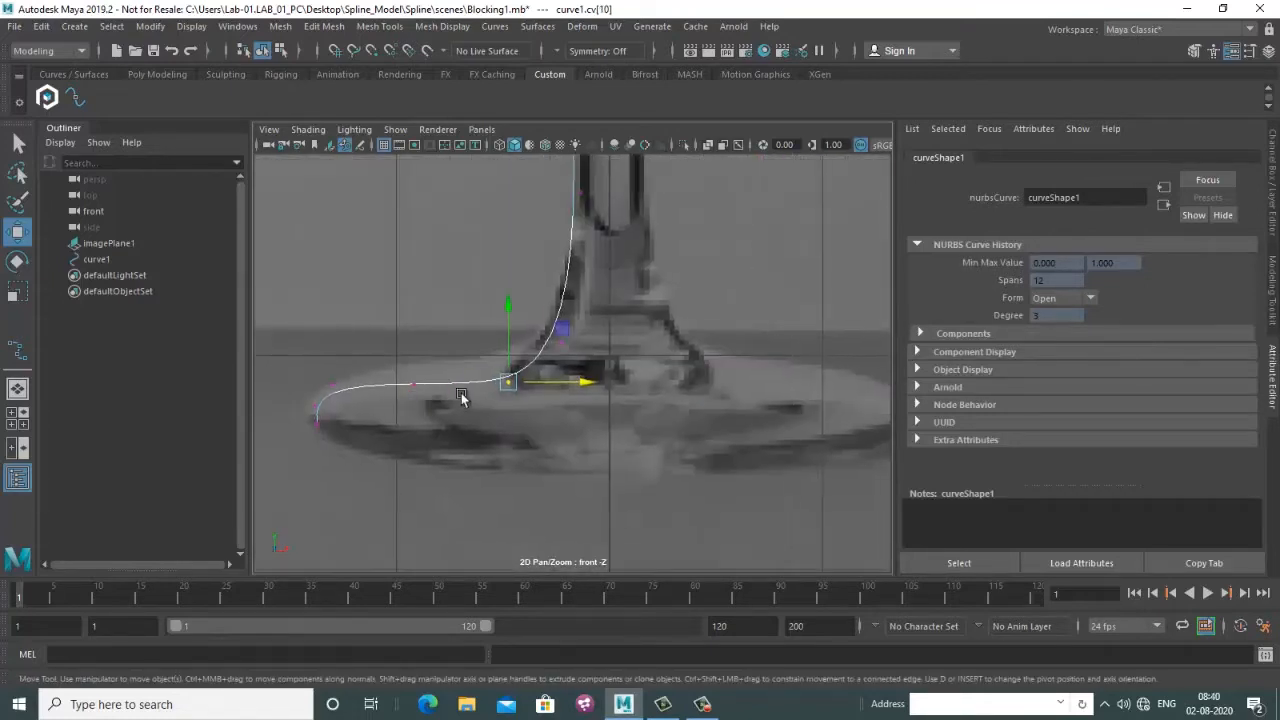
pyautogui.click(598, 381)
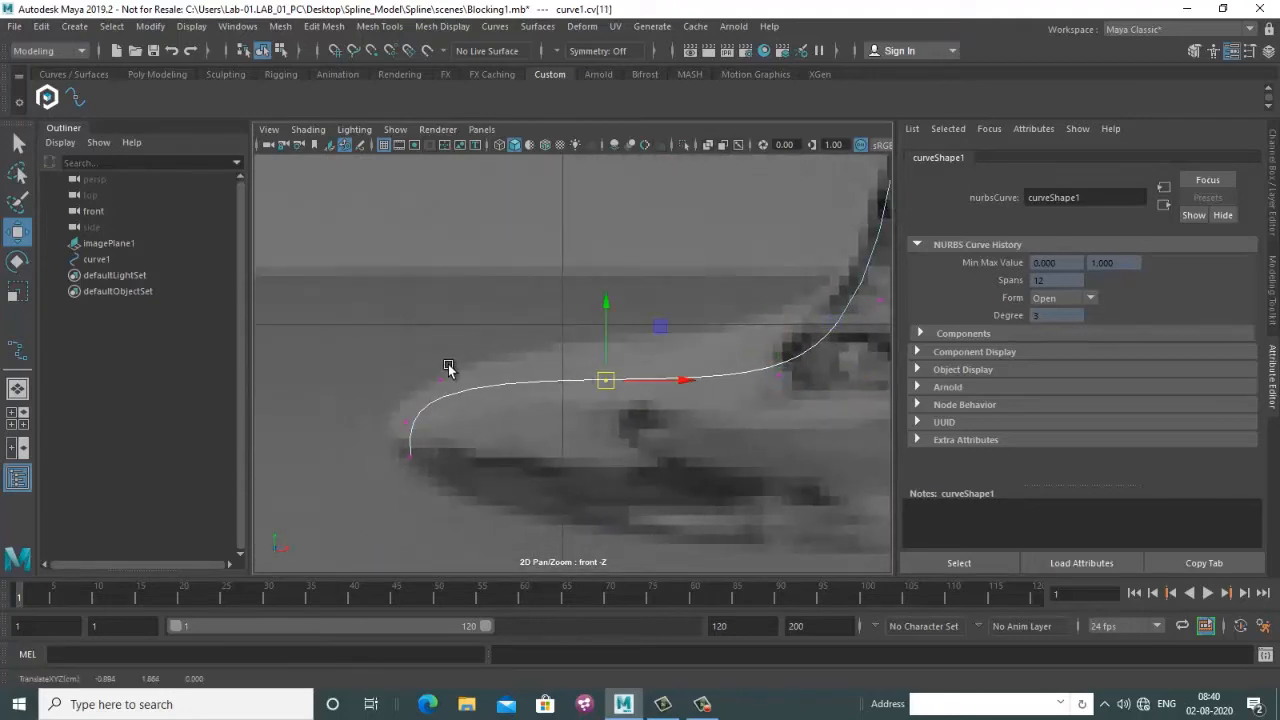
pyautogui.keyDown('alt'); pyautogui.moveTo(450, 372); pyautogui.dragTo(570, 380, button='middle'); pyautogui.keyUp('alt')
pyautogui.moveTo(571, 371); pyautogui.dragTo(573, 412)
pyautogui.keyDown('alt'); pyautogui.moveTo(573, 412); pyautogui.dragTo(586, 423, button='middle'); pyautogui.keyUp('alt')
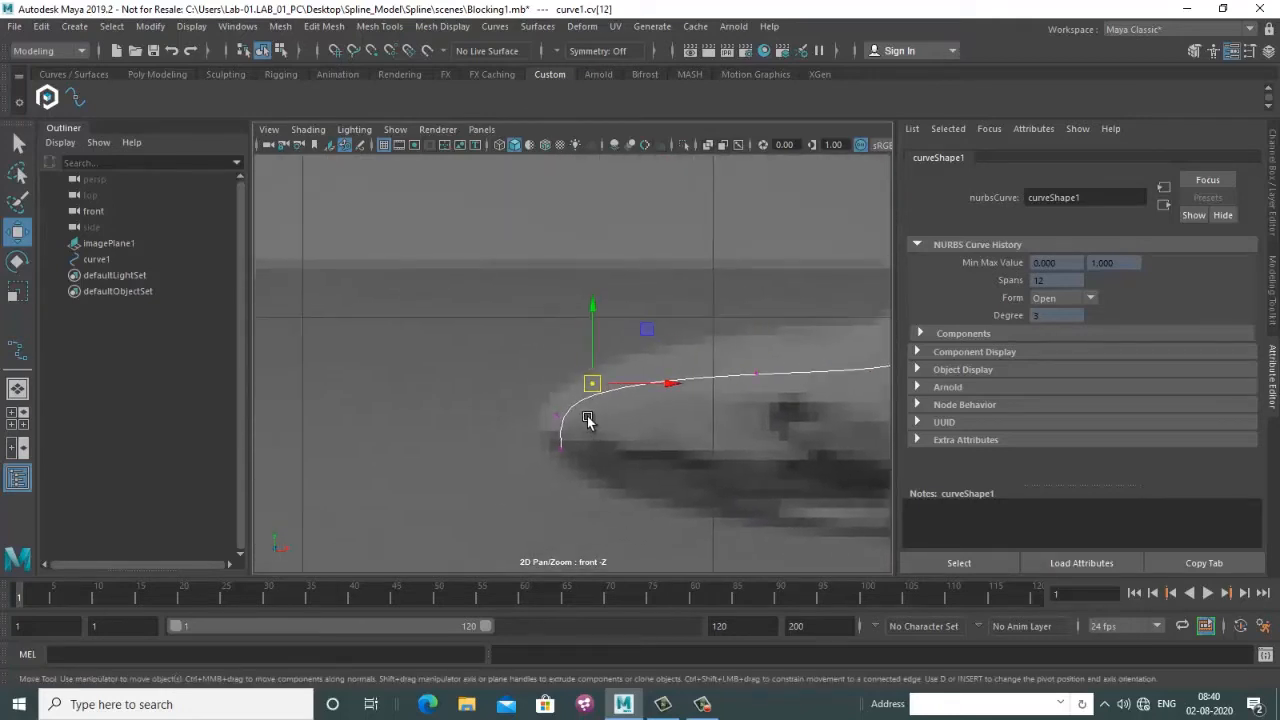
pyautogui.hotkey('ctrl', 'z')
pyautogui.click(560, 416)
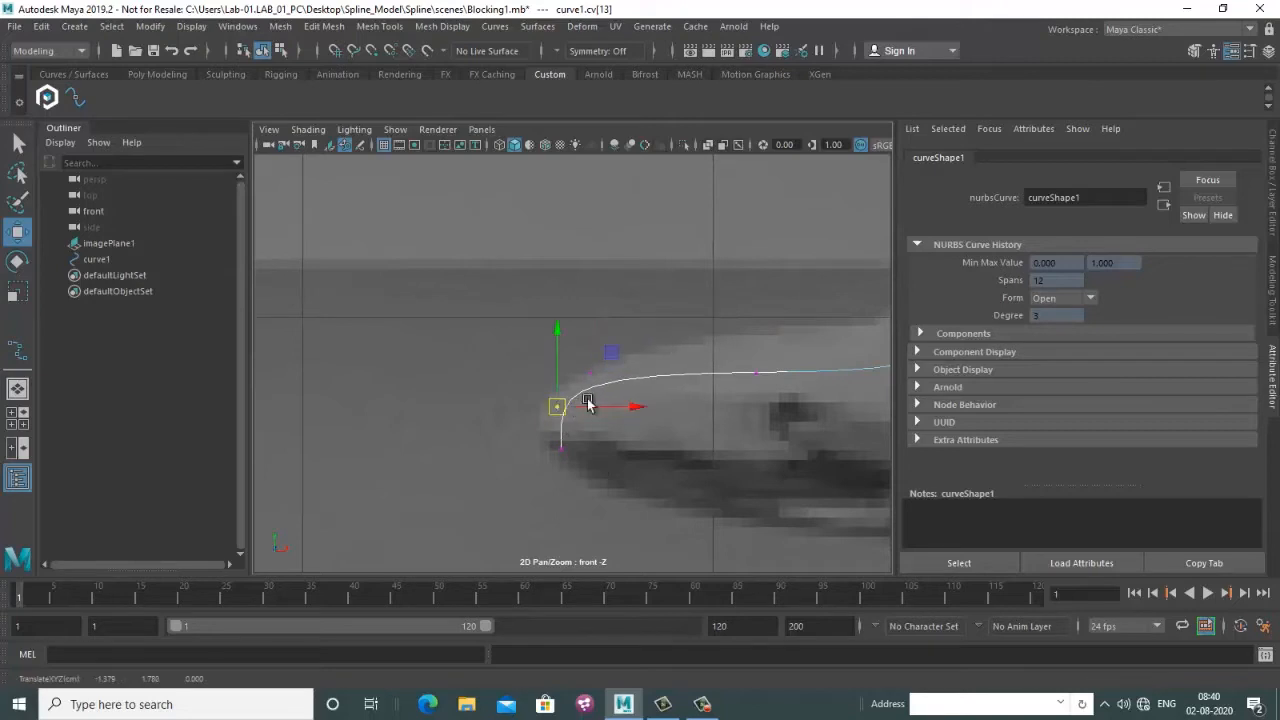
# Reposition the control vertices at the top of the stem and the bowl's underside to match the reference
pyautogui.scroll(-5, 643, 373)
pyautogui.scroll(2, 587, 264)
pyautogui.scroll(8, 600, 362)
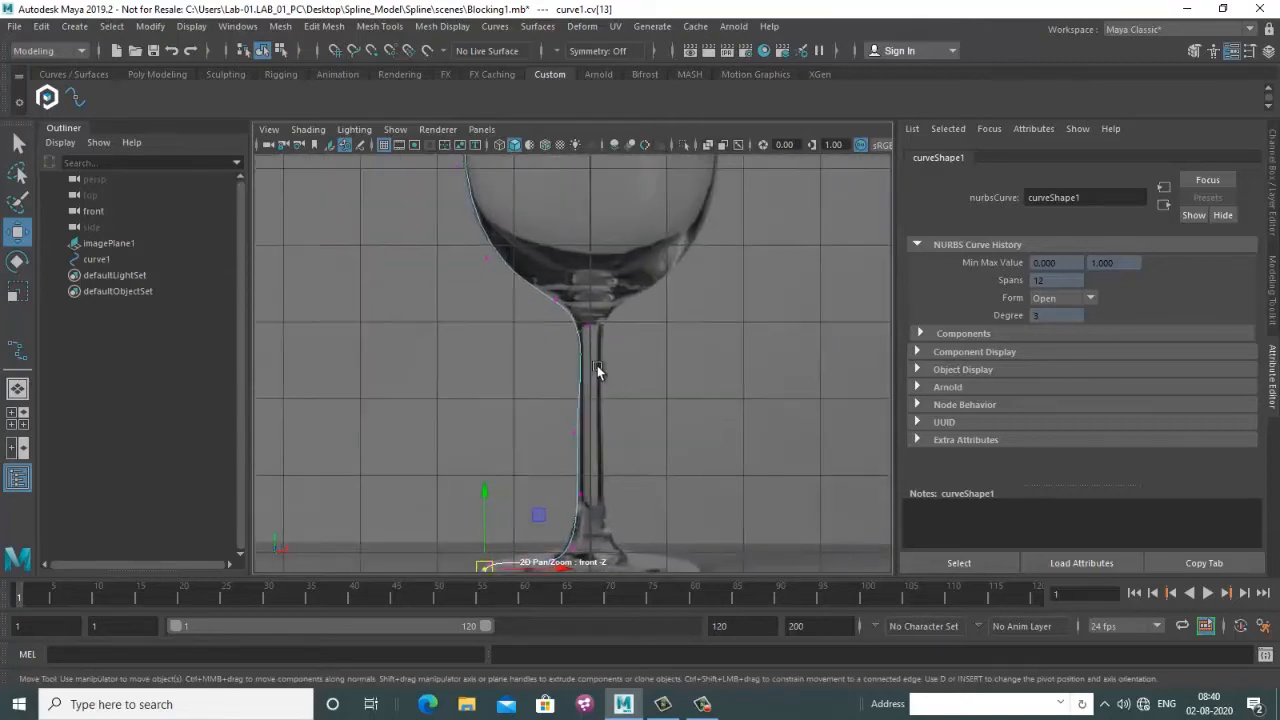
pyautogui.click(604, 335)
pyautogui.moveTo(603, 332); pyautogui.dragTo(599, 320)
pyautogui.keyDown('alt'); pyautogui.moveTo(569, 239); pyautogui.dragTo(597, 339, button='middle'); pyautogui.keyUp('alt')
pyautogui.click(533, 350)
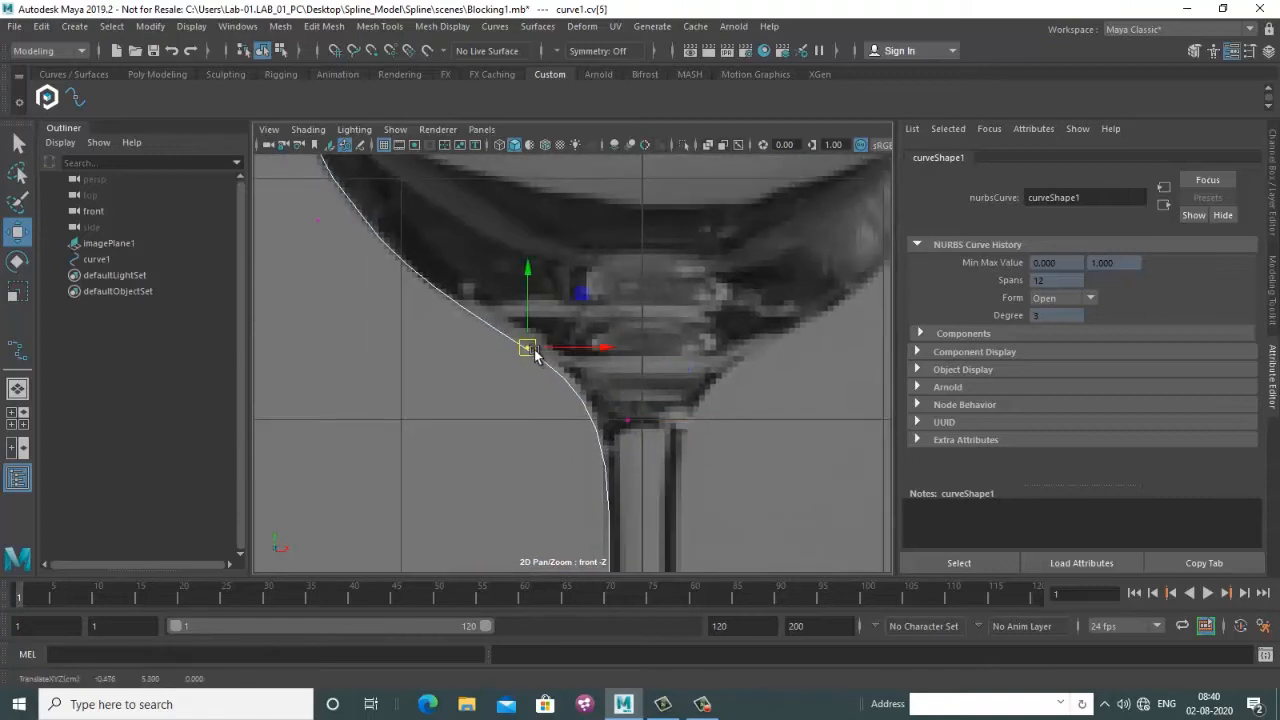
# Move the control vertex midway along the stem closer to the reference stem's outer edge
pyautogui.scroll(-5, 685, 423)
pyautogui.scroll(3, 619, 390)
pyautogui.scroll(5, 619, 390)
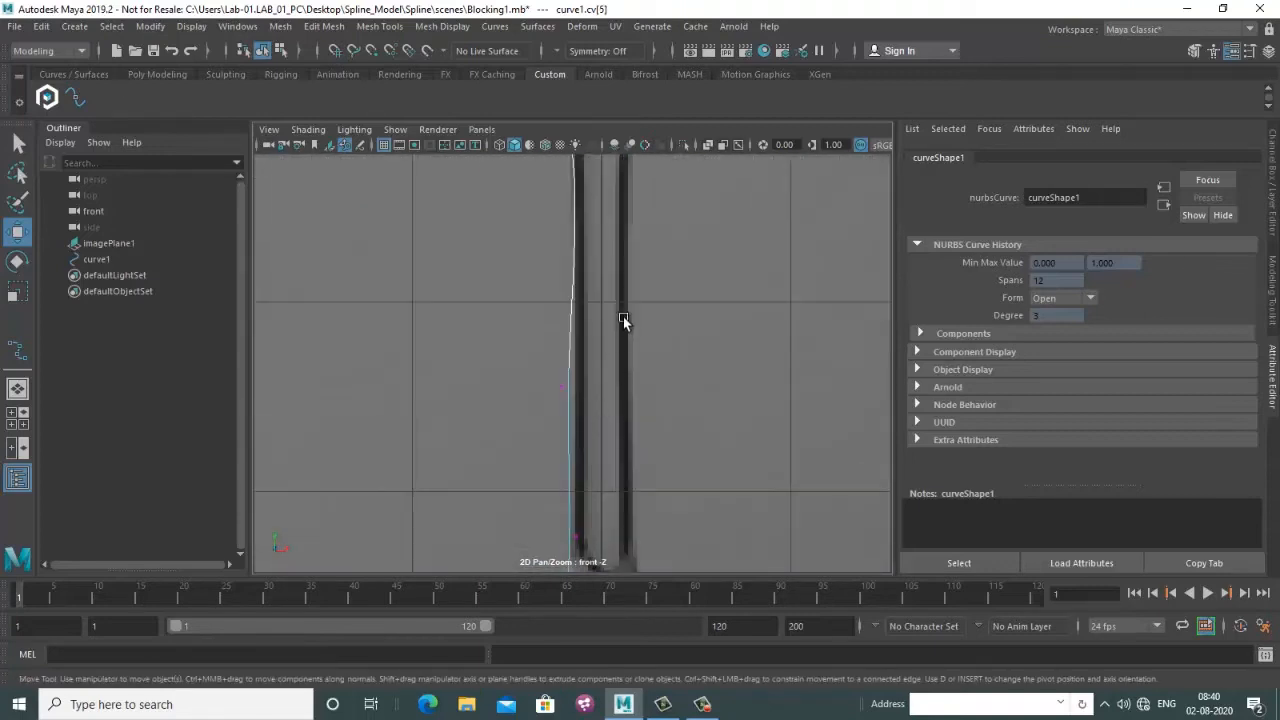
pyautogui.click(560, 384)
pyautogui.moveTo(560, 384); pyautogui.dragTo(567, 390)
pyautogui.scroll(-3, 636, 424)
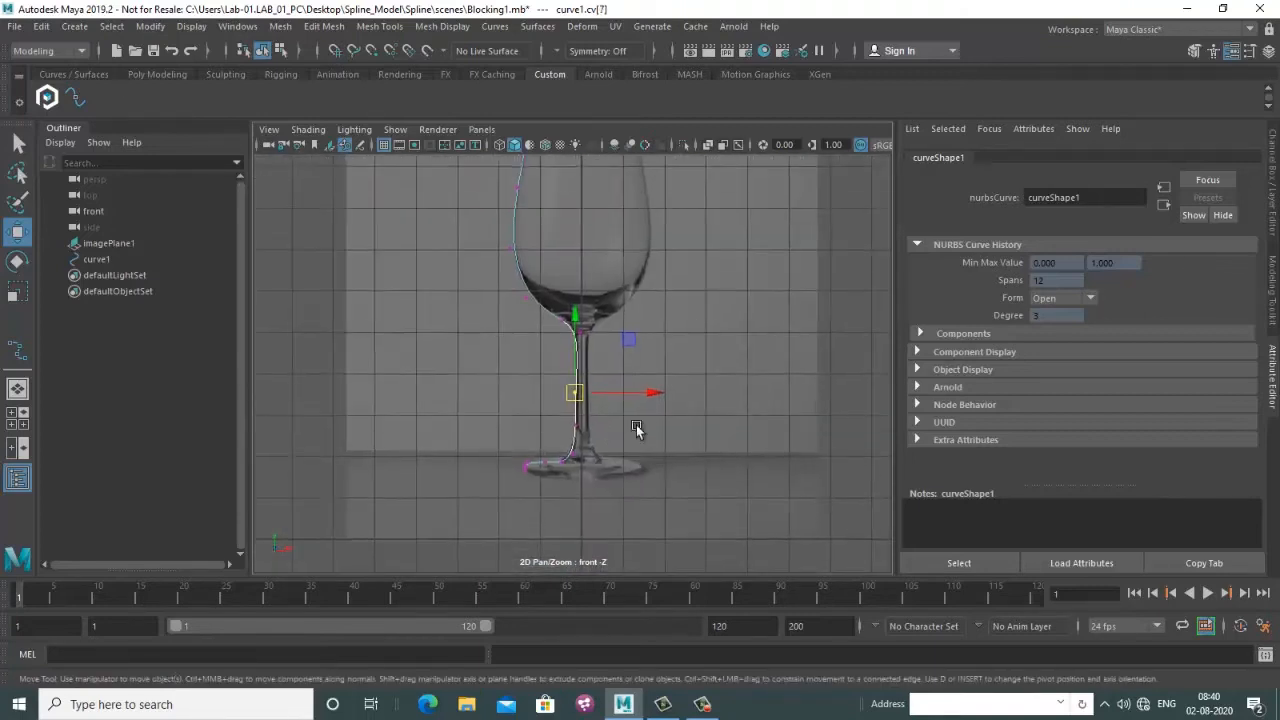
# Return to object mode in the perspective view and select the whole profile curve
pyautogui.press('space')
pyautogui.press('space')
pyautogui.scroll(4, 577, 344)
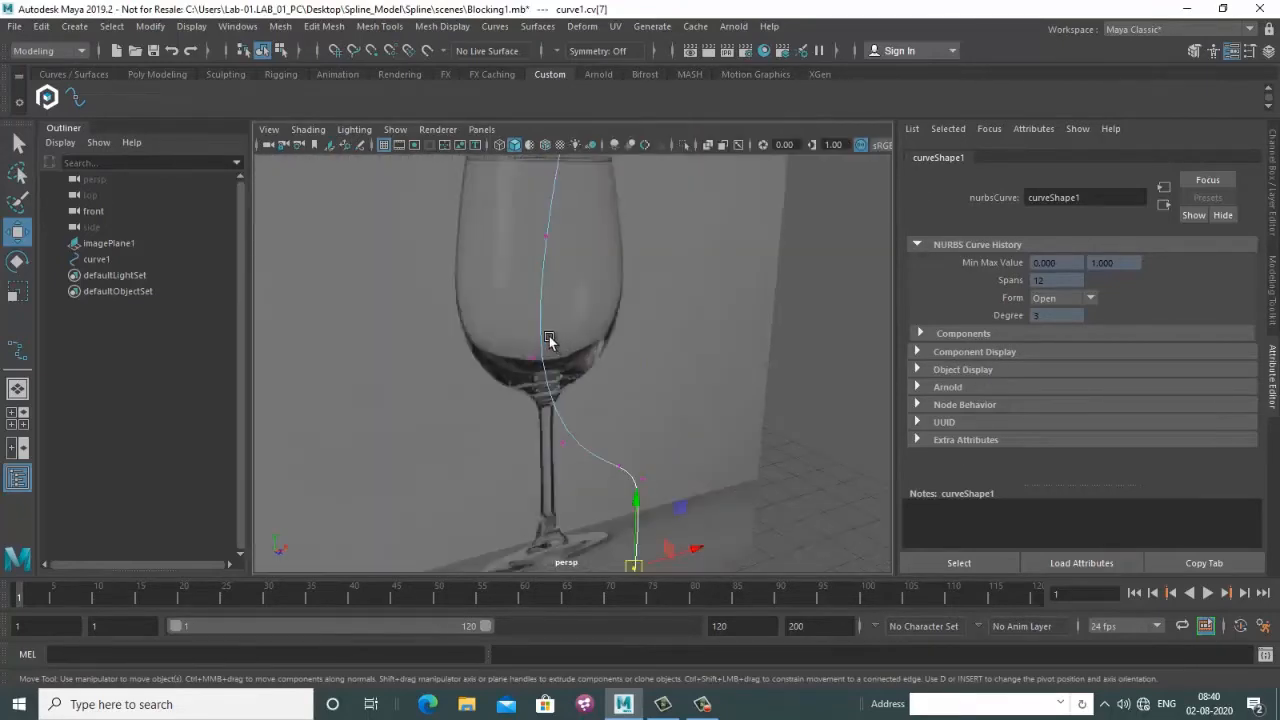
pyautogui.moveTo(543, 341); pyautogui.dragTo(623, 286, button='right')
pyautogui.click(608, 380)
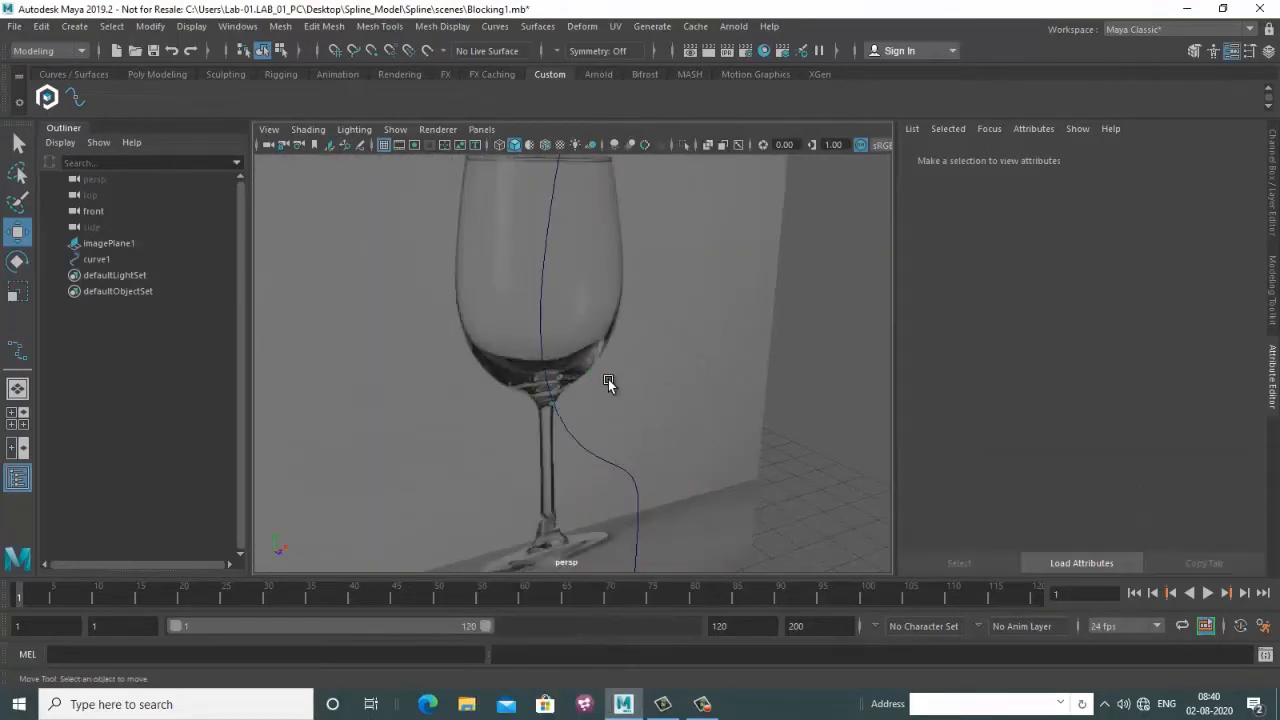
pyautogui.keyDown('alt'); pyautogui.moveTo(608, 380); pyautogui.dragTo(515, 393); pyautogui.keyUp('alt')
pyautogui.click(513, 398)
pyautogui.scroll(5, 530, 410)
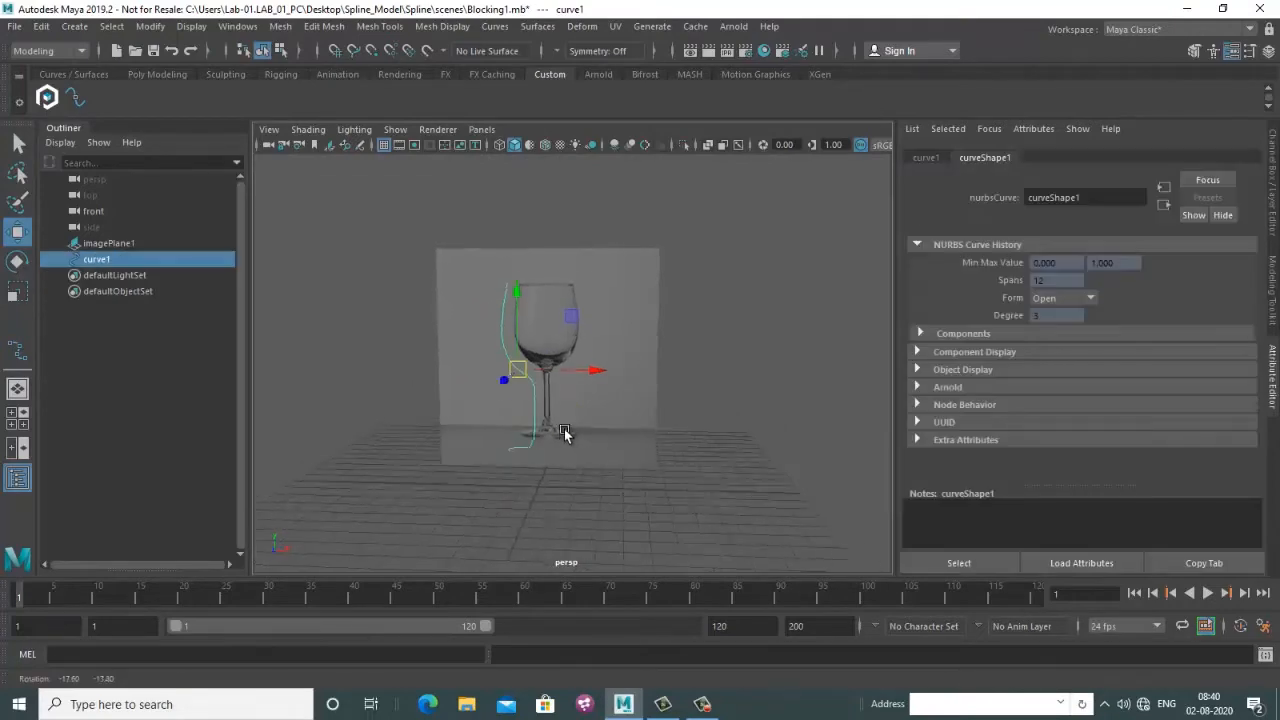
pyautogui.scroll(-6, 612, 390)
pyautogui.keyDown('alt'); pyautogui.moveTo(610, 397); pyautogui.dragTo(609, 423); pyautogui.keyUp('alt')
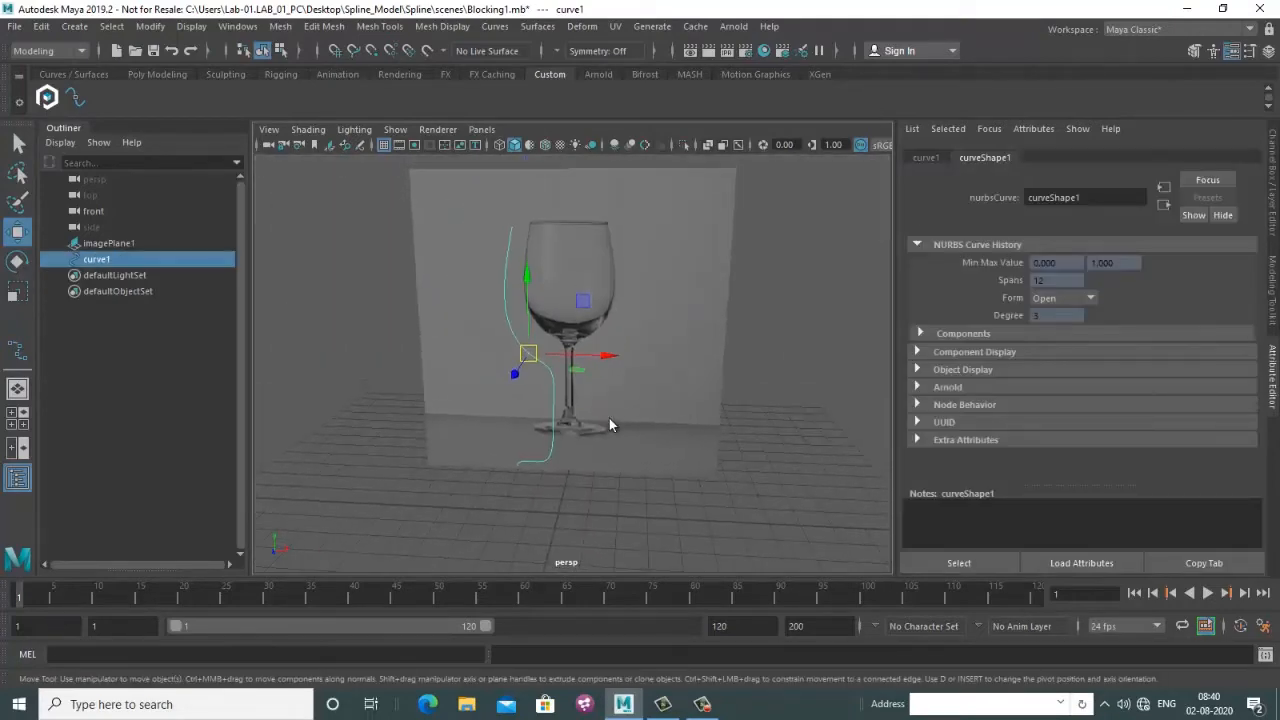
# Move the curve's pivot horizontally onto the glass's central axis in the front view
pyautogui.press('space')
pyautogui.press('space')
pyautogui.scroll(6, 540, 400)
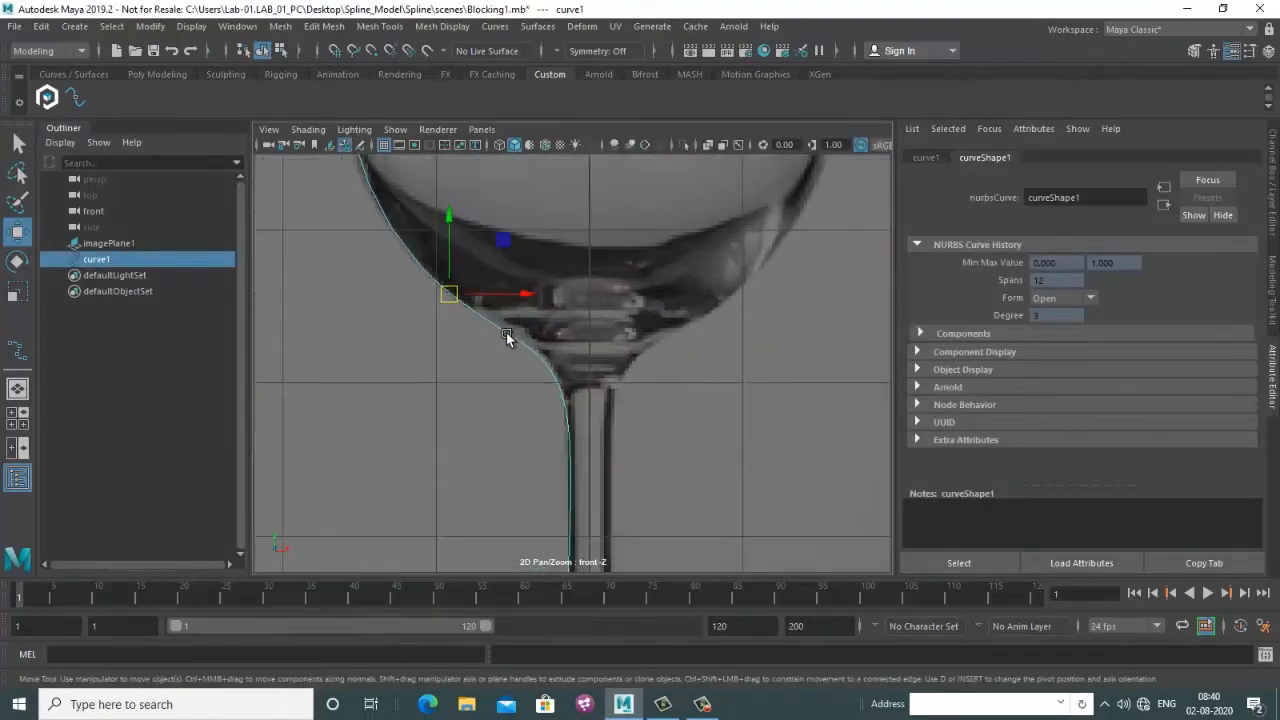
pyautogui.scroll(-5, 560, 404)
pyautogui.scroll(4, 594, 360)
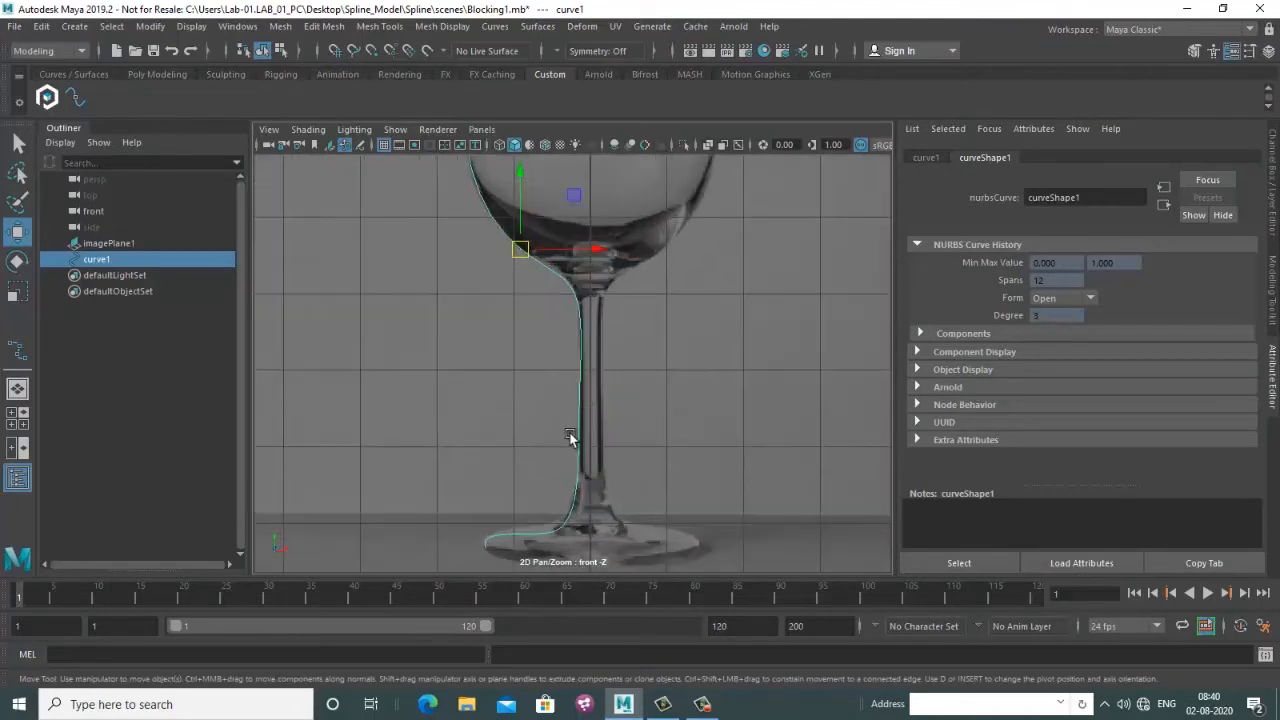
pyautogui.keyDown('alt'); pyautogui.moveTo(571, 437); pyautogui.dragTo(551, 368, button='middle'); pyautogui.keyUp('alt')
pyautogui.scroll(3, 560, 410)
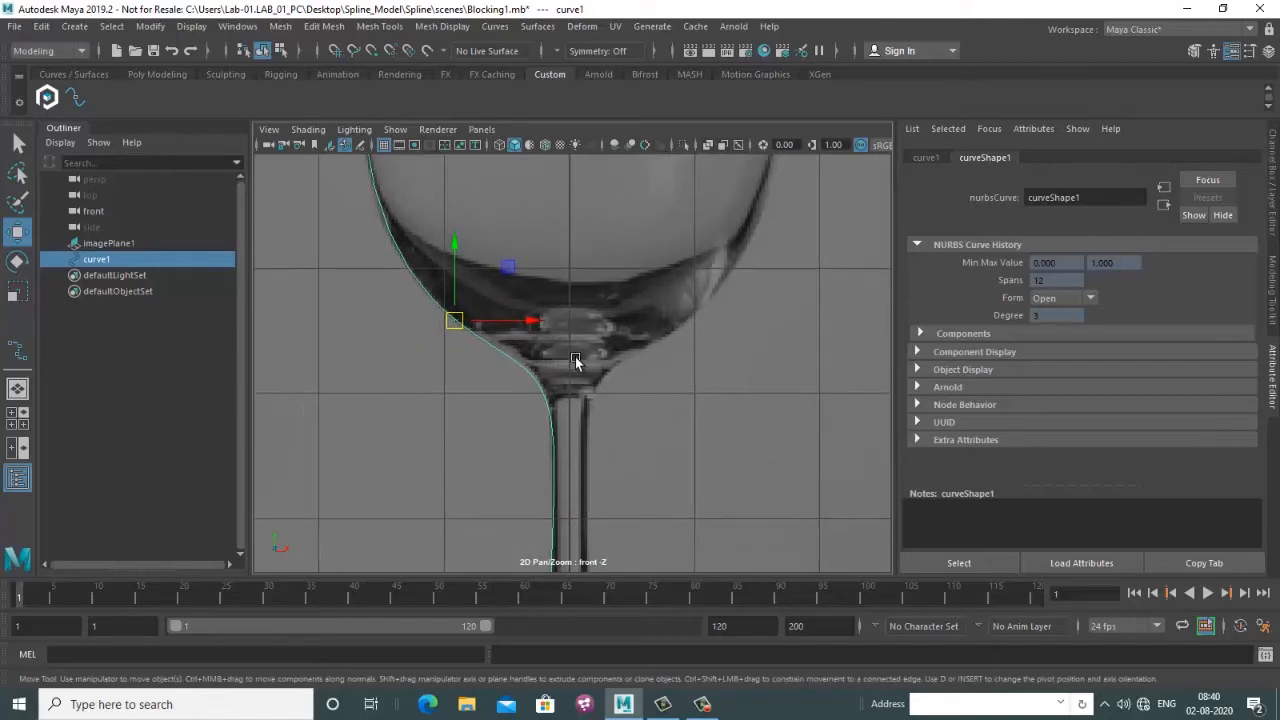
pyautogui.press('d')
pyautogui.moveTo(527, 325); pyautogui.dragTo(640, 336)
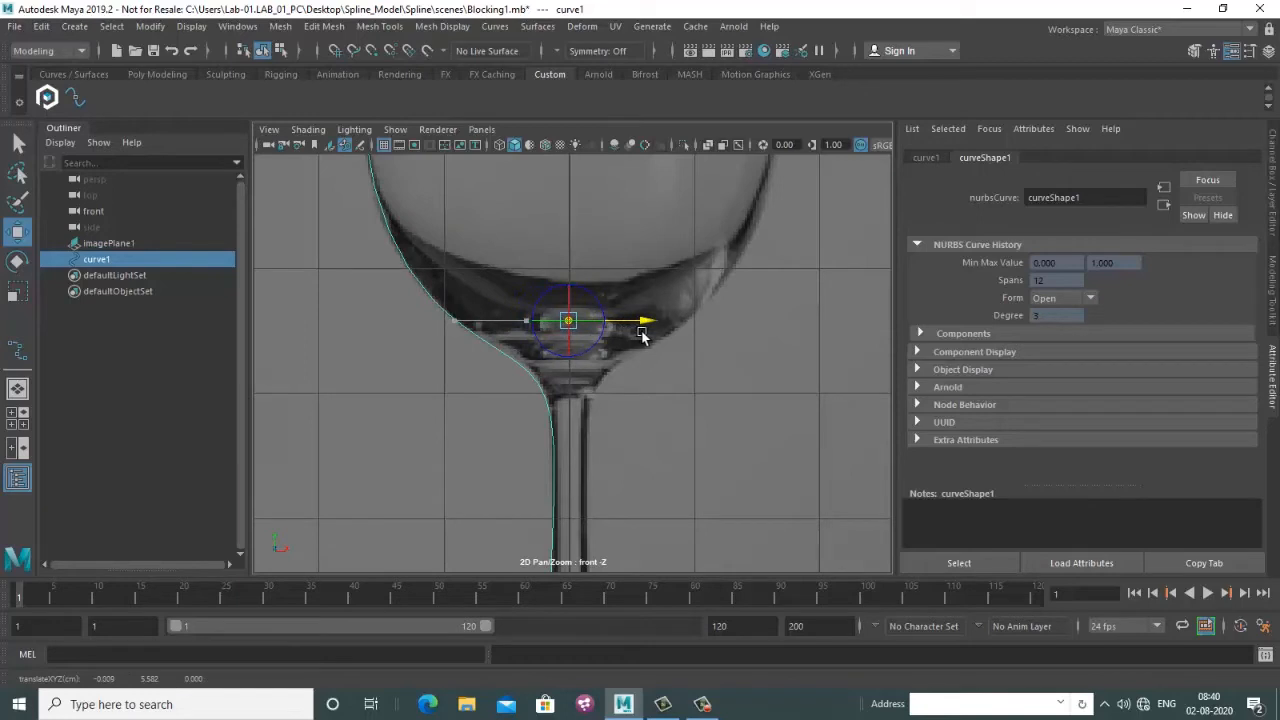
pyautogui.press('d')
# Examine the profile curve and its pivot against the reference glass in the front and perspective views
pyautogui.scroll(-3, 657, 394)
pyautogui.keyDown('alt'); pyautogui.moveTo(657, 394); pyautogui.dragTo(600, 300, button='middle'); pyautogui.keyUp('alt')
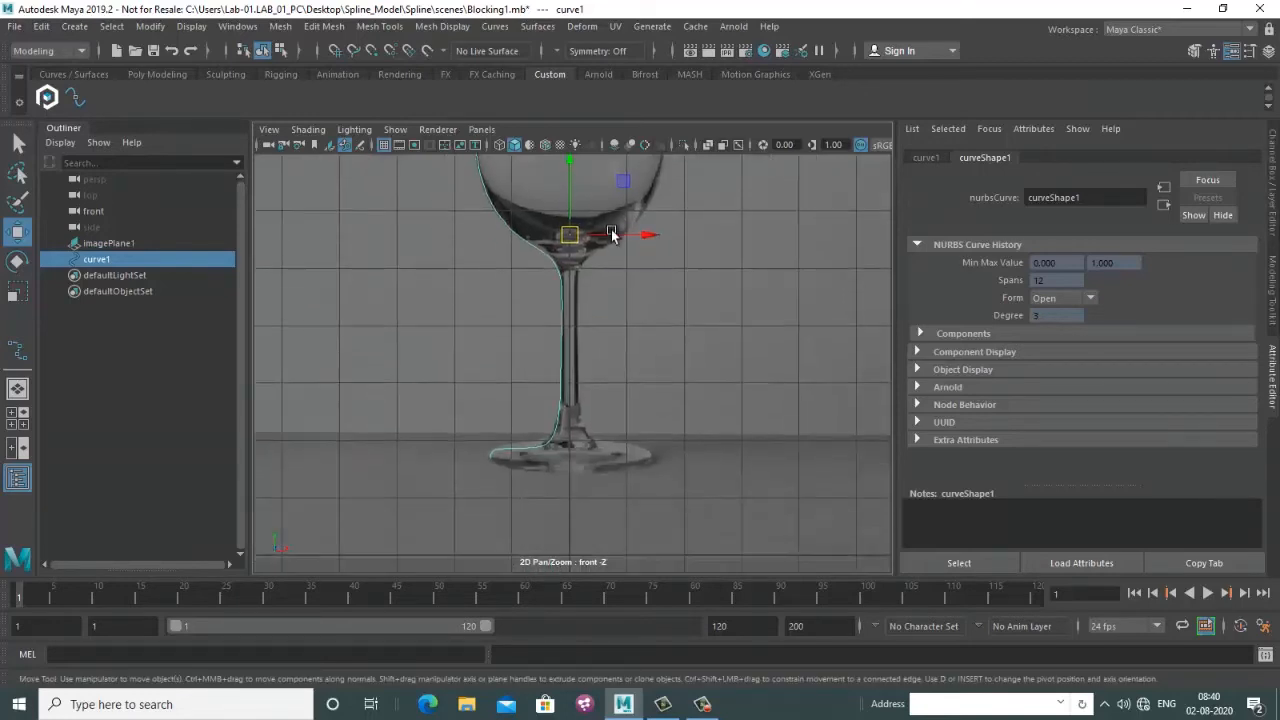
pyautogui.keyDown('alt'); pyautogui.moveTo(590, 238); pyautogui.dragTo(558, 497, button='middle'); pyautogui.keyUp('alt')
pyautogui.scroll(2, 559, 320)
pyautogui.keyDown('alt'); pyautogui.moveTo(560, 446); pyautogui.dragTo(588, 443, button='middle'); pyautogui.keyUp('alt')
pyautogui.scroll(2, 590, 443)
pyautogui.scroll(-2, 590, 443)
pyautogui.scroll(-1, 626, 429)
pyautogui.press('space')
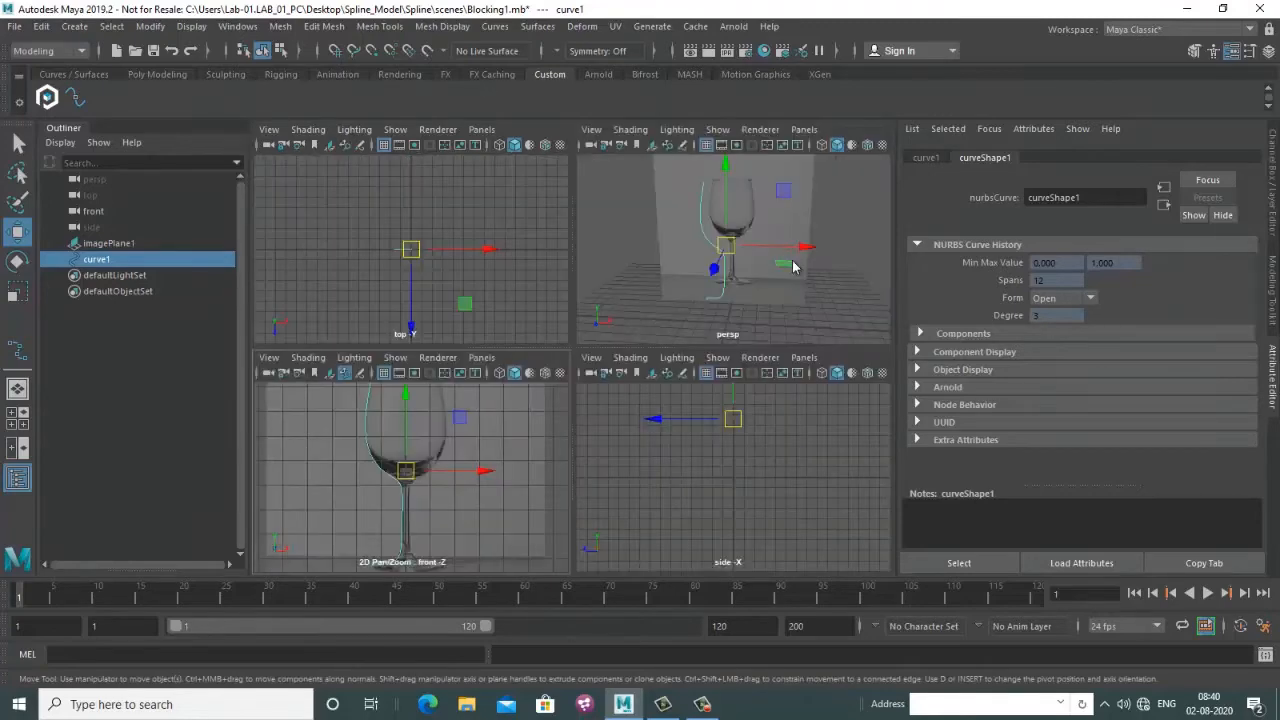
pyautogui.press('space')
pyautogui.keyDown('alt'); pyautogui.moveTo(689, 329); pyautogui.dragTo(607, 378); pyautogui.keyUp('alt')
pyautogui.scroll(-4, 612, 376)
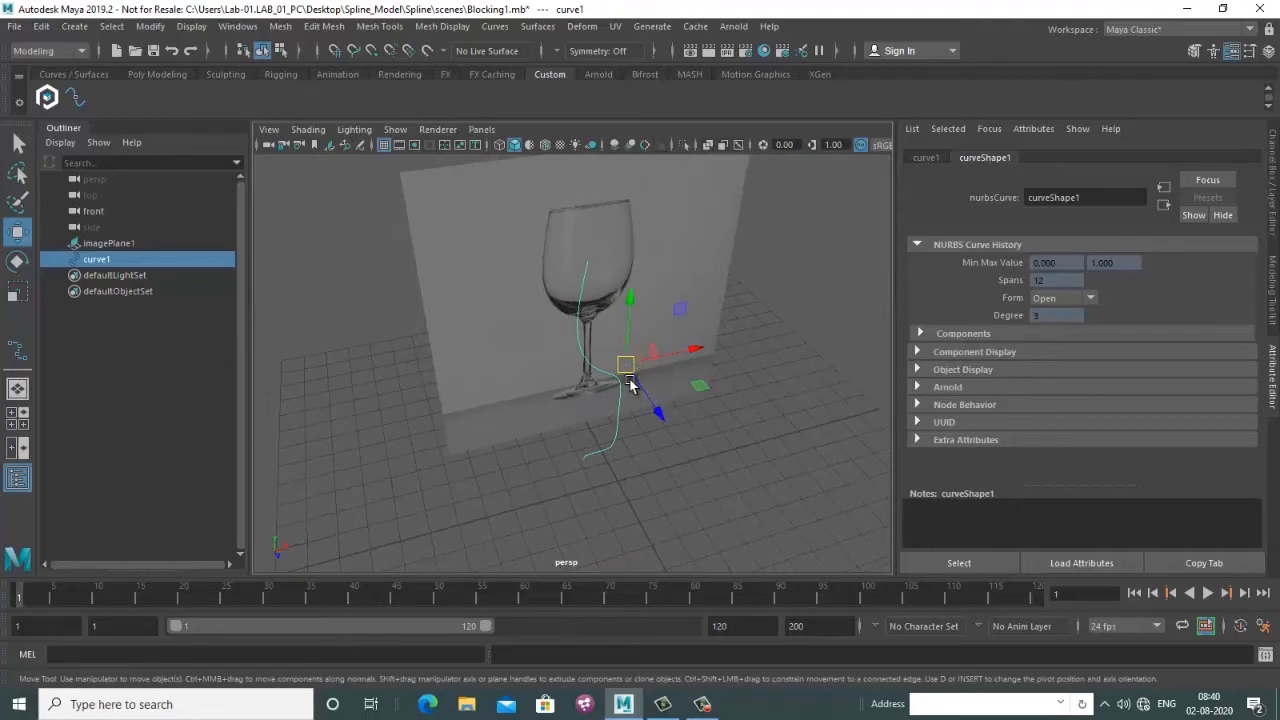
pyautogui.keyDown('alt'); pyautogui.moveTo(698, 403); pyautogui.dragTo(623, 386); pyautogui.keyUp('alt')
pyautogui.scroll(4, 622, 400)
pyautogui.keyDown('alt'); pyautogui.moveTo(624, 410); pyautogui.dragTo(613, 413, button='middle'); pyautogui.keyUp('alt')
pyautogui.scroll(-4, 620, 385)
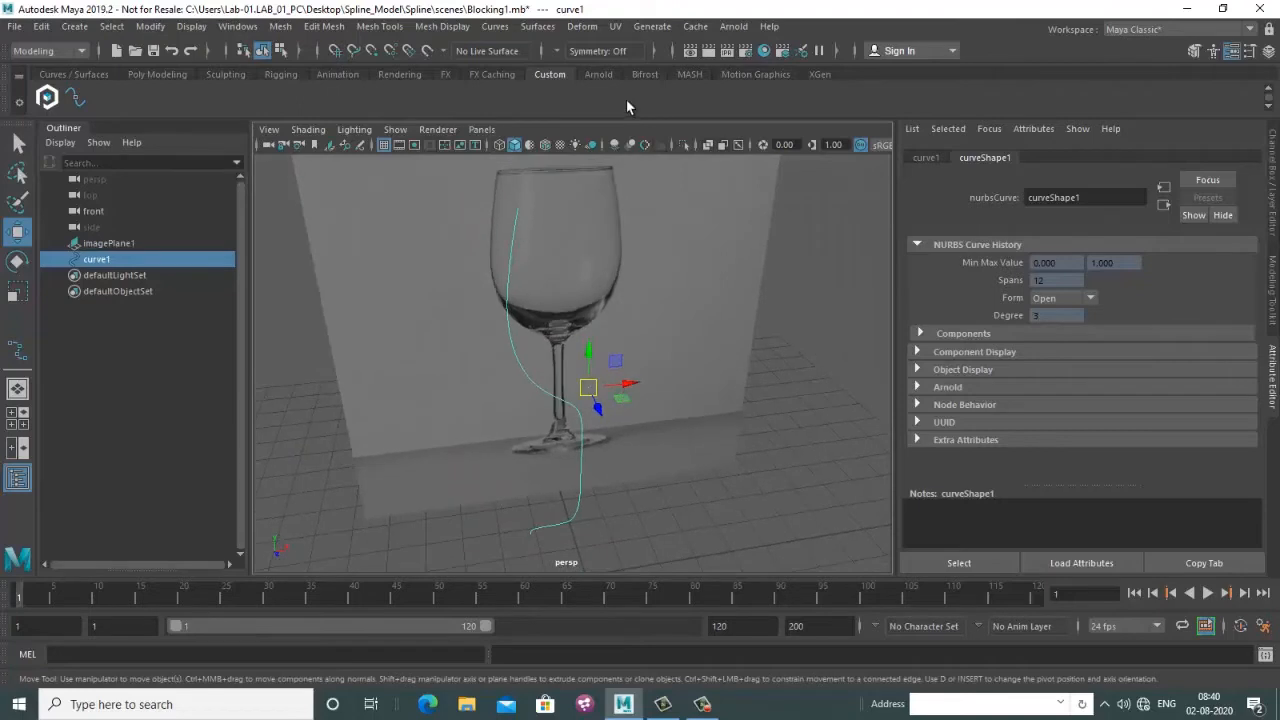
pyautogui.keyDown('alt'); pyautogui.moveTo(633, 288); pyautogui.dragTo(640, 263); pyautogui.keyUp('alt')
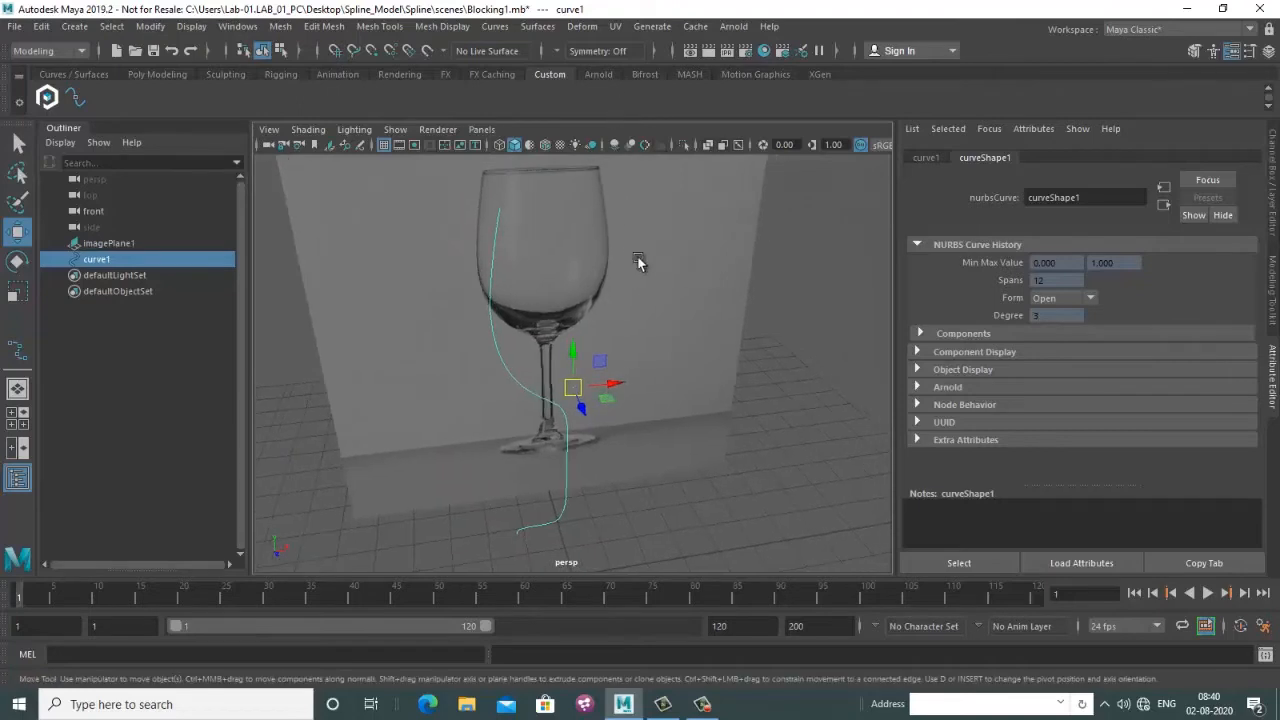
# Try revolving the profile curve with the stored Revolve options, and undo the resulting surface
pyautogui.click(540, 28)
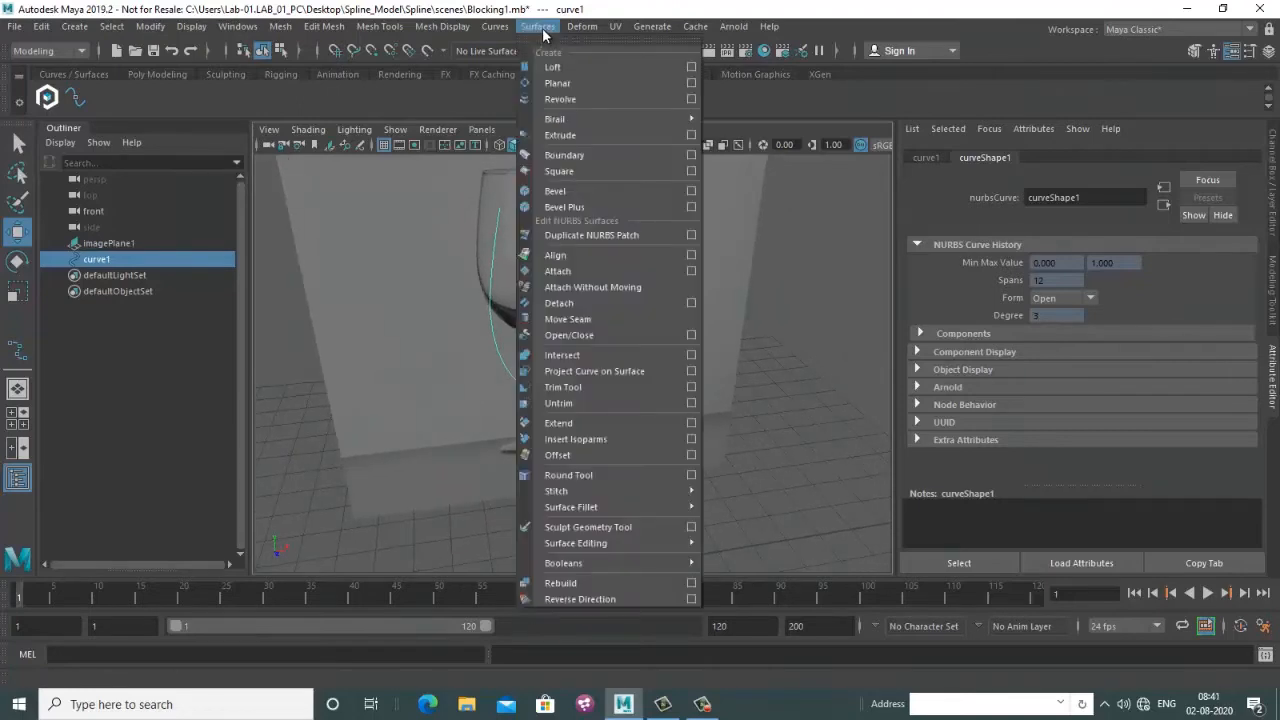
pyautogui.click(566, 100)
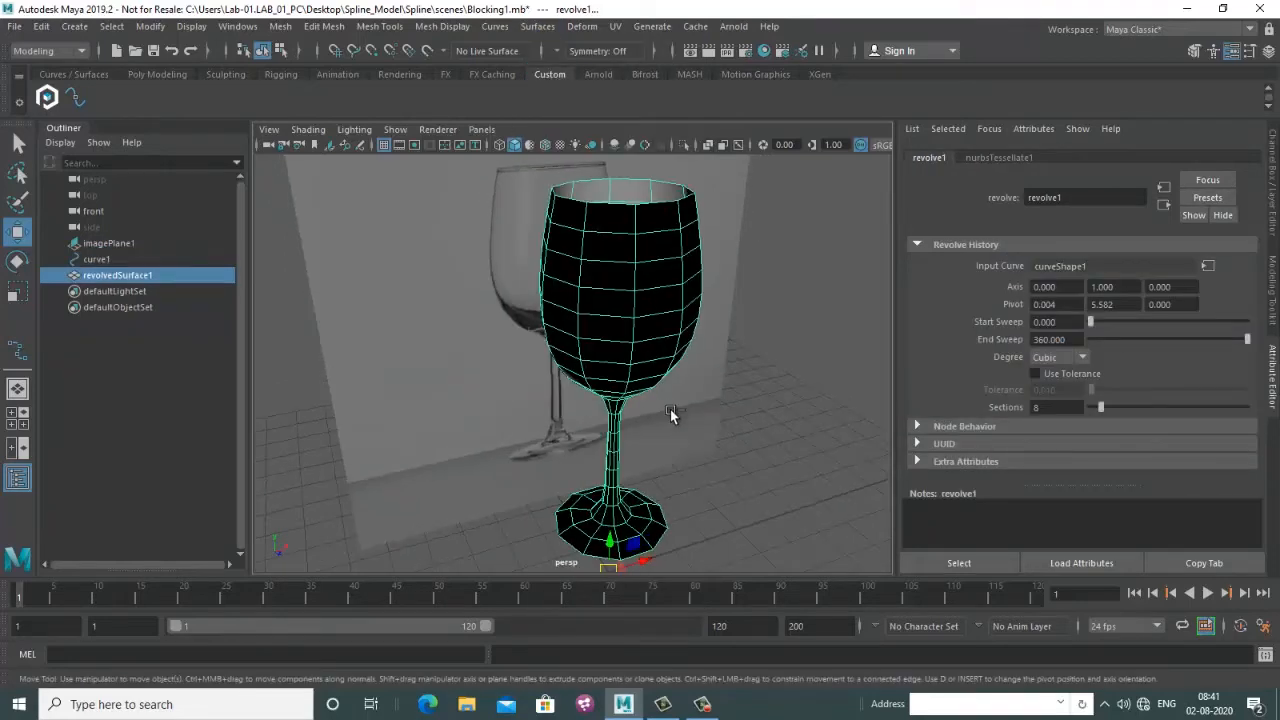
pyautogui.hotkey('ctrl', 'z')
# Reset the Revolve options to their defaults and revolve the profile curve around Y as a NURBS surface with 8 segments
pyautogui.keyDown('alt'); pyautogui.moveTo(688, 392); pyautogui.dragTo(637, 277); pyautogui.keyUp('alt')
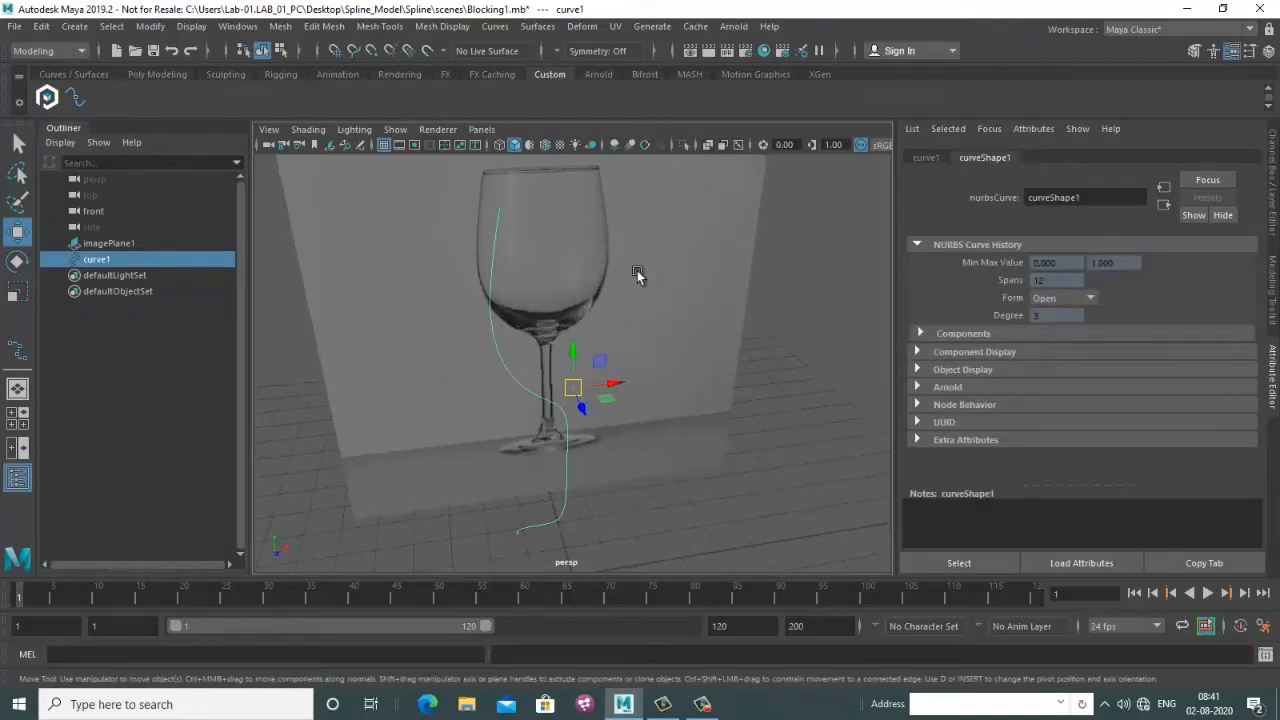
pyautogui.click(537, 27)
pyautogui.click(691, 99)
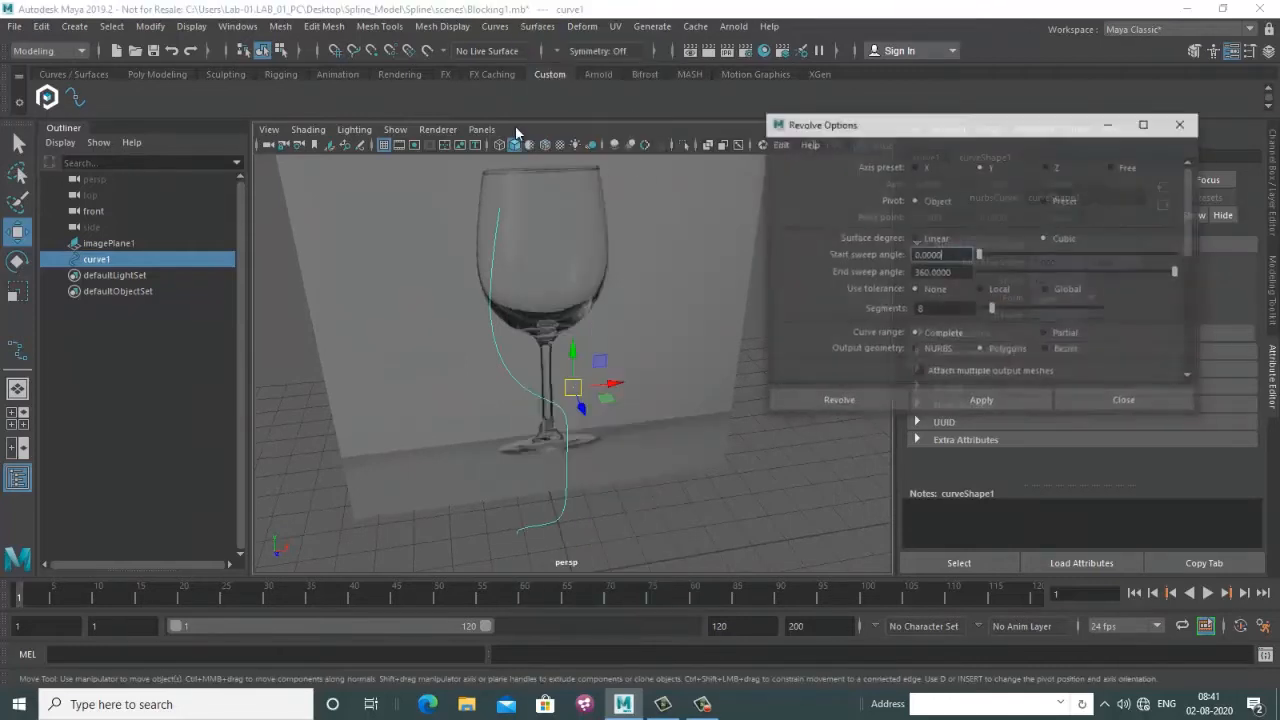
pyautogui.click(780, 145)
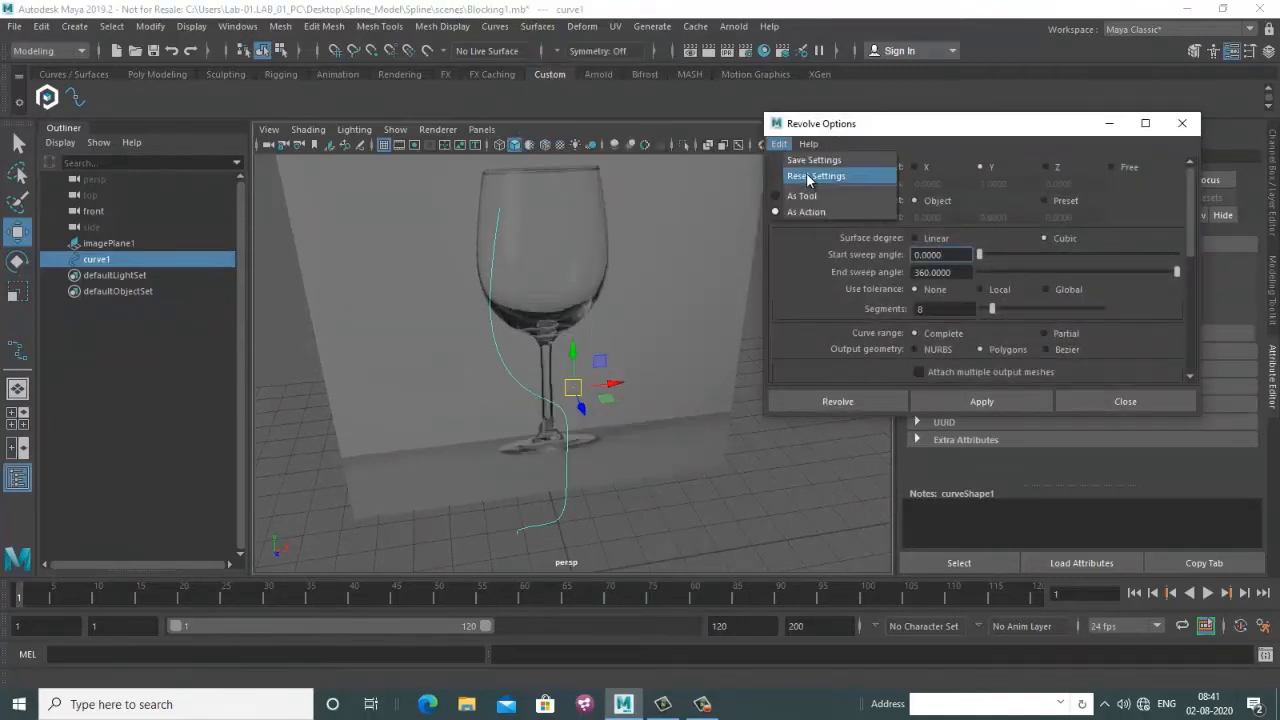
pyautogui.click(813, 175)
pyautogui.moveTo(881, 126); pyautogui.dragTo(828, 118)
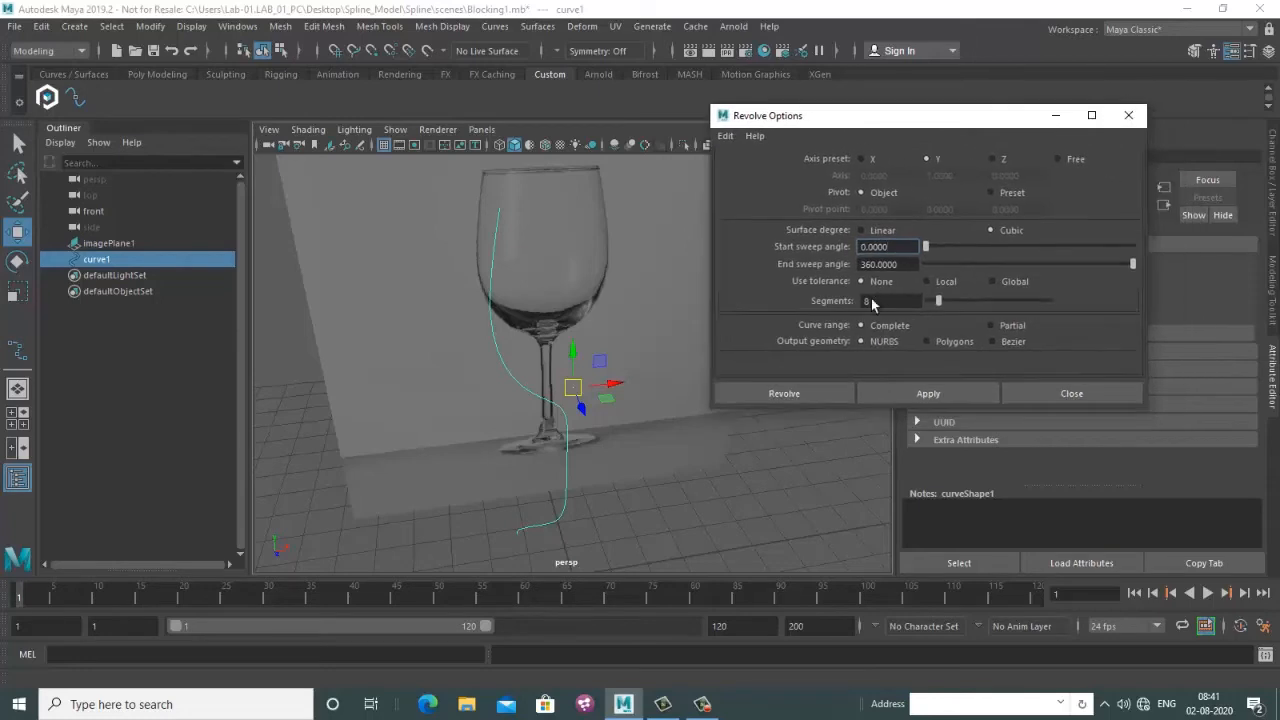
pyautogui.click(802, 398)
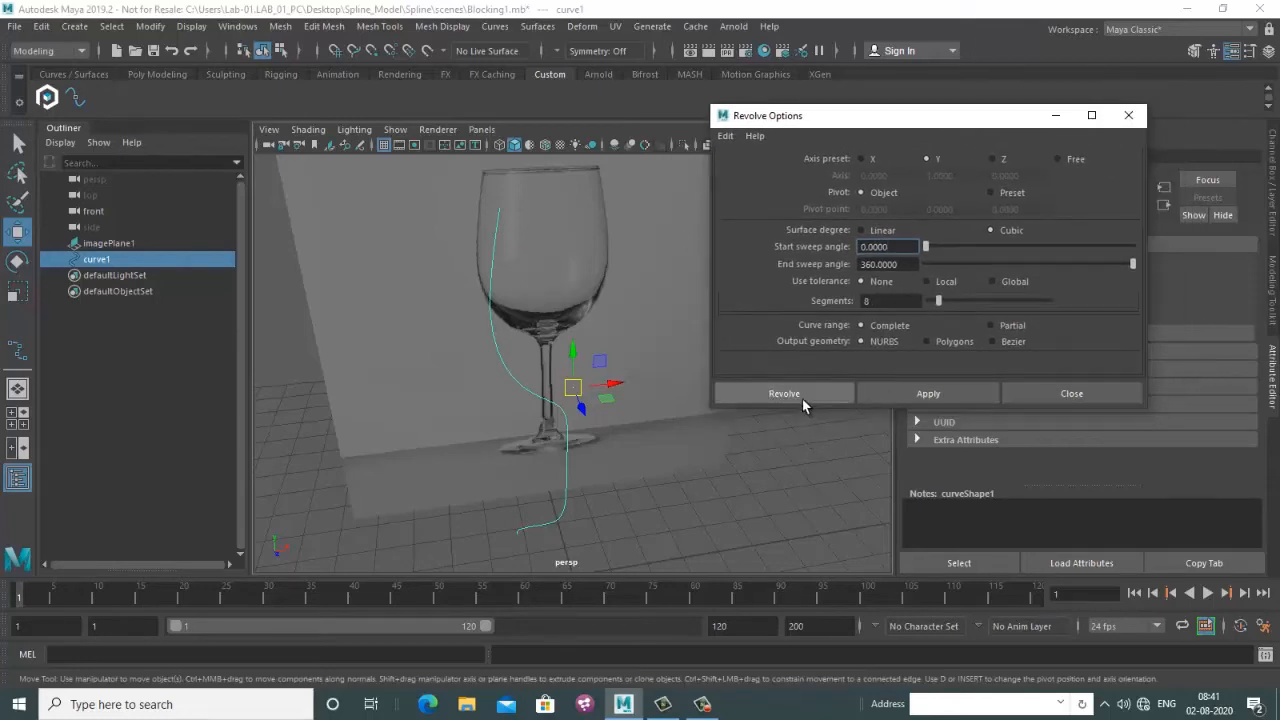
# Turn on two-sided lighting in the perspective view and inspect the revolved wine glass from several angles
pyautogui.keyDown('alt'); pyautogui.moveTo(664, 405); pyautogui.dragTo(650, 375); pyautogui.keyUp('alt')
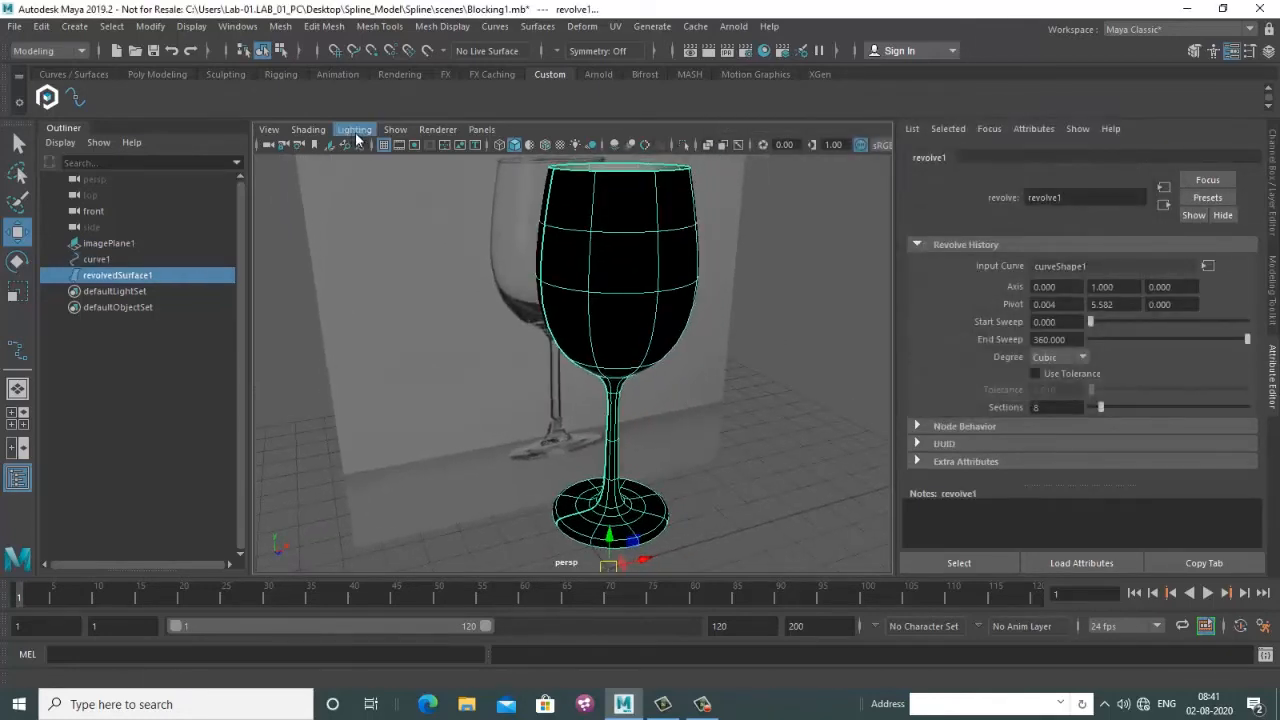
pyautogui.click(354, 129)
pyautogui.click(383, 243)
pyautogui.keyDown('alt'); pyautogui.moveTo(651, 286); pyautogui.dragTo(646, 297); pyautogui.keyUp('alt')
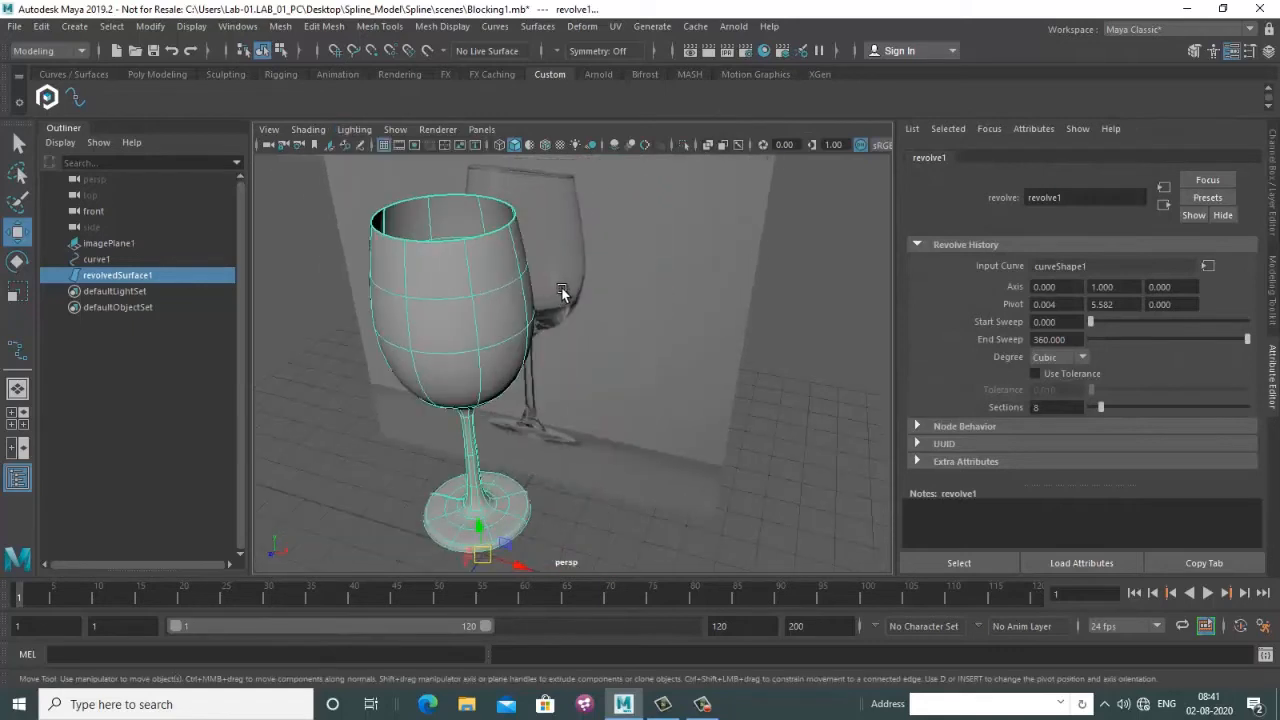
pyautogui.scroll(-5, 646, 297)
pyautogui.scroll(5, 567, 400)
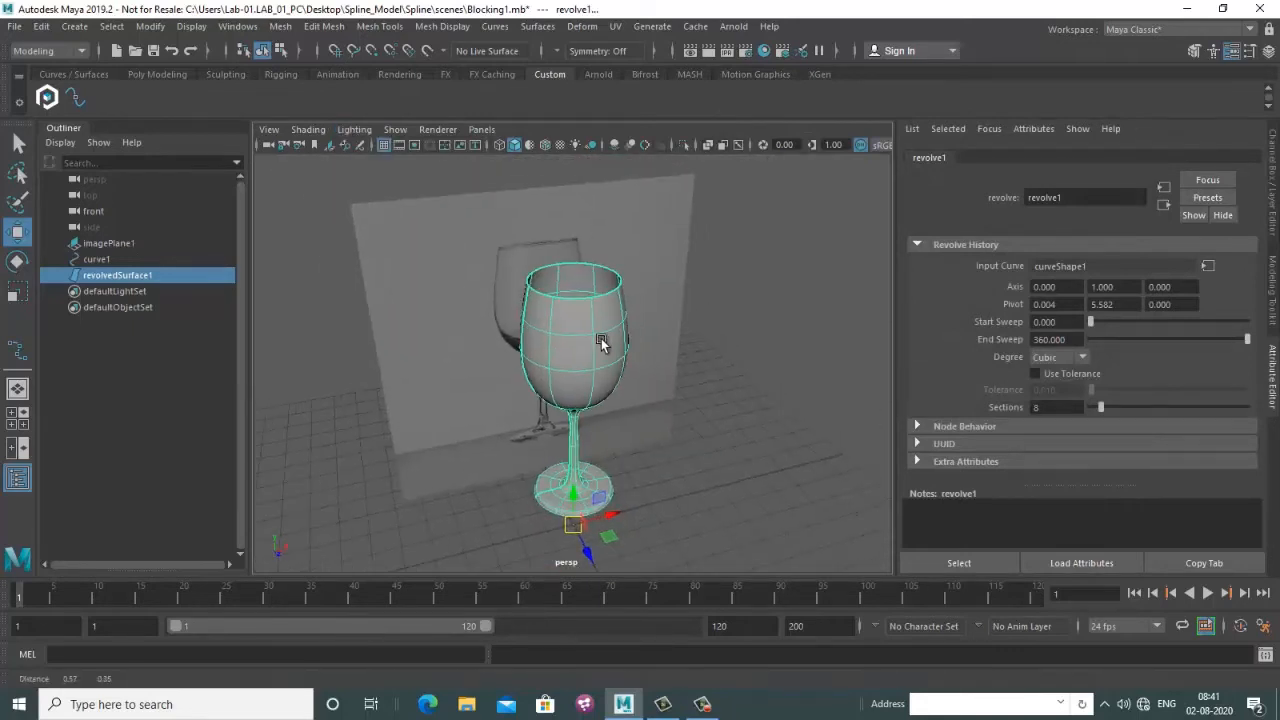
# Turn the viewport's two-sided lighting off and back on to compare the glass surface shading
pyautogui.click(354, 129)
pyautogui.click(377, 243)
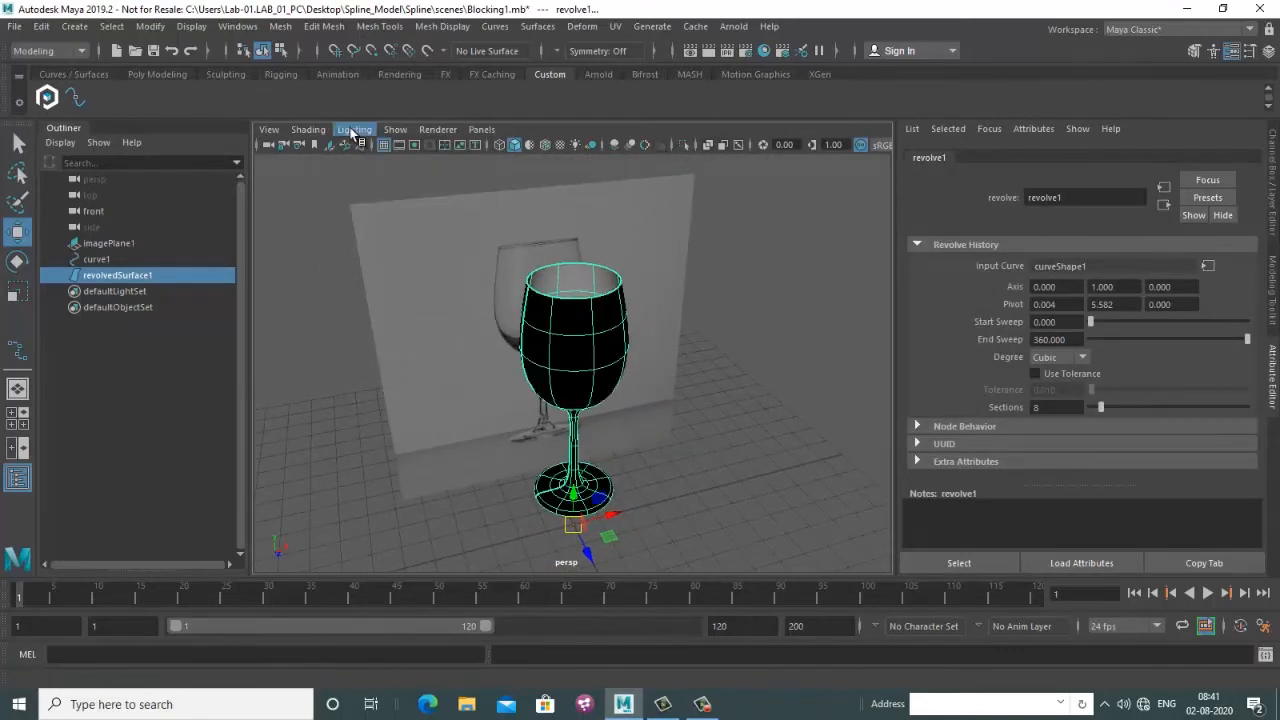
pyautogui.click(354, 129)
pyautogui.click(370, 243)
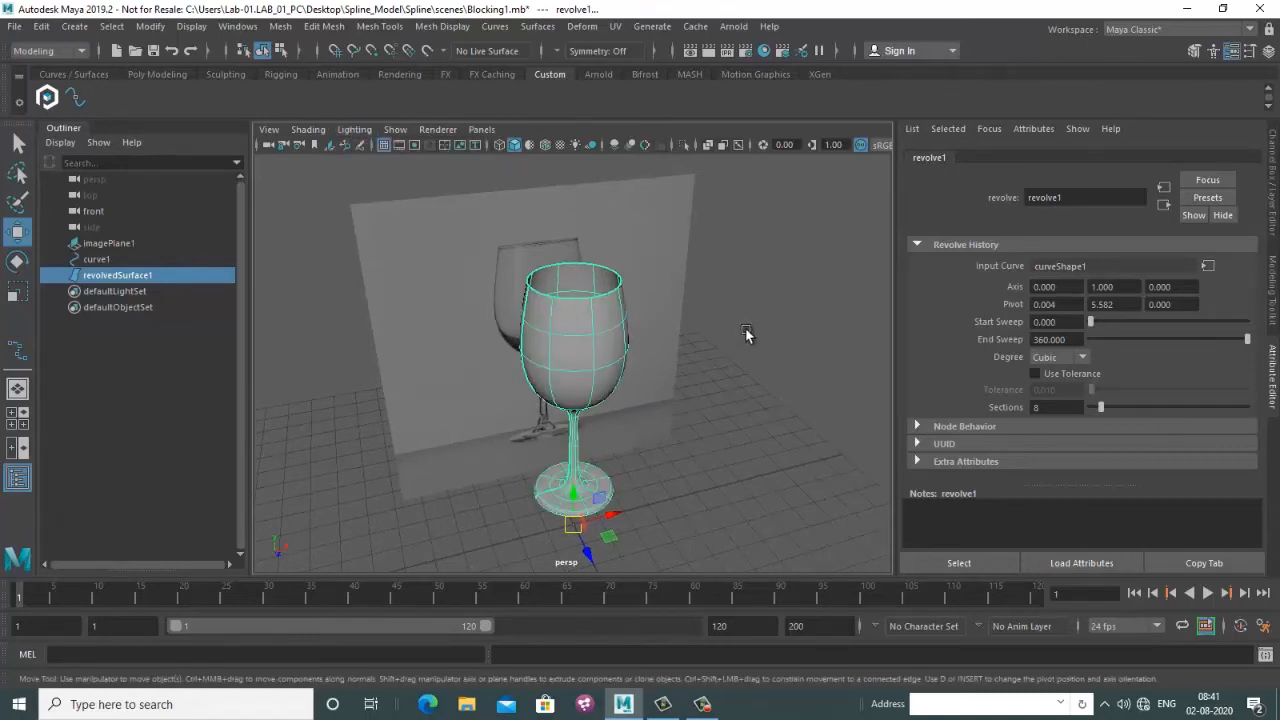
# Examine the shape and surface lines of the revolved NURBS wine glass from several angles
pyautogui.click(608, 394)
pyautogui.keyDown('alt'); pyautogui.moveTo(608, 391); pyautogui.dragTo(648, 374); pyautogui.keyUp('alt')
pyautogui.click(654, 329)
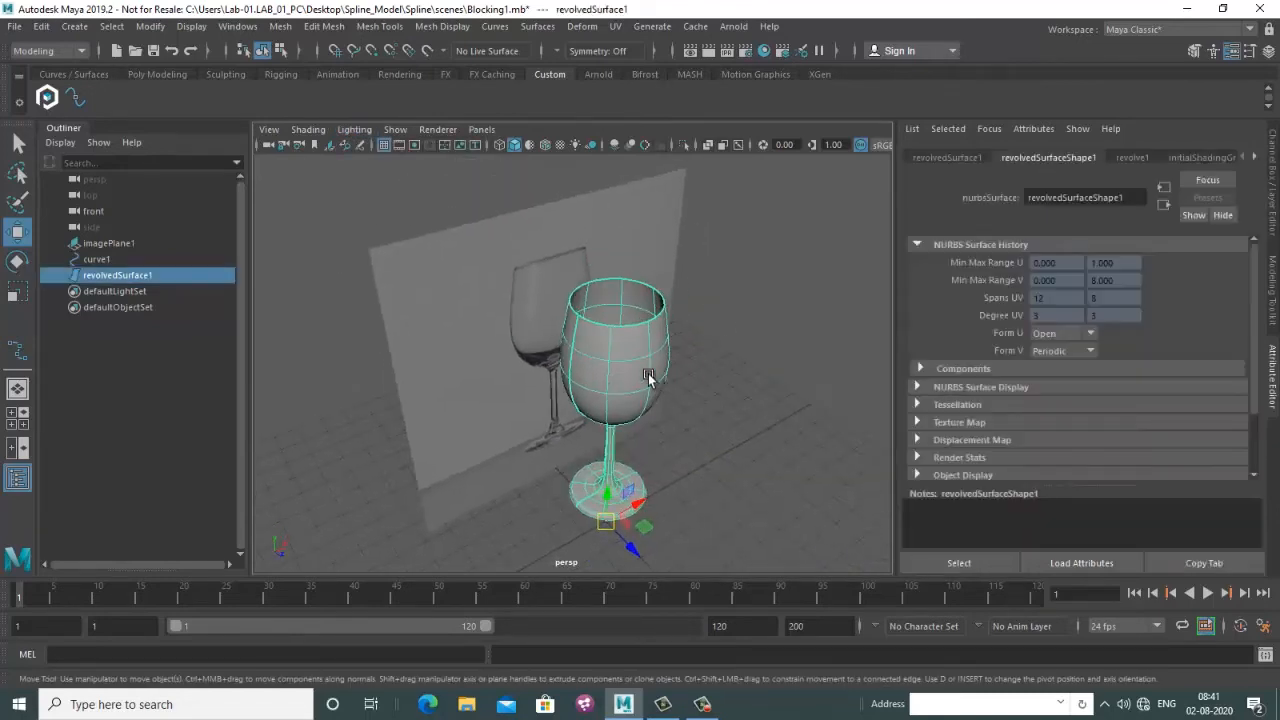
pyautogui.scroll(8, 666, 305)
pyautogui.scroll(-9, 690, 317)
pyautogui.scroll(6, 670, 335)
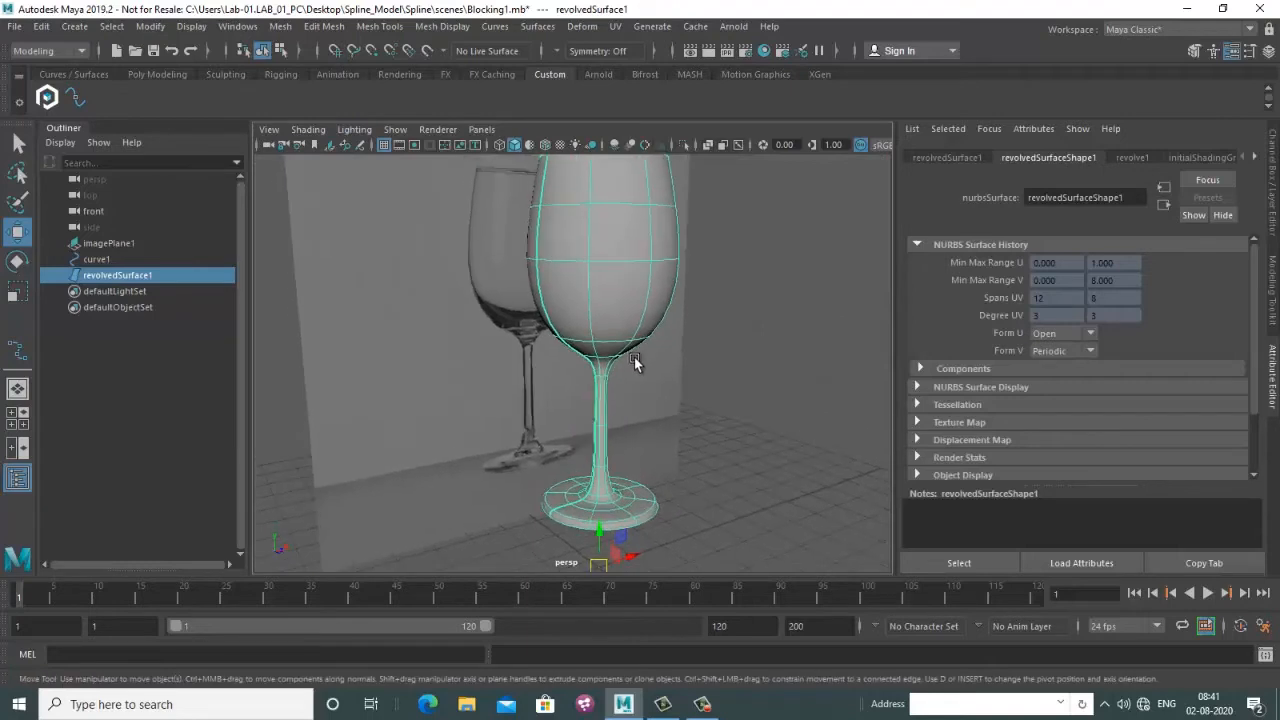
pyautogui.moveTo(640, 310)
pyautogui.keyDown('alt'); pyautogui.mouseDown()
pyautogui.moveTo(627, 345)
pyautogui.moveTo(630, 332)
pyautogui.mouseUp(); pyautogui.keyUp('alt')
pyautogui.press('w')
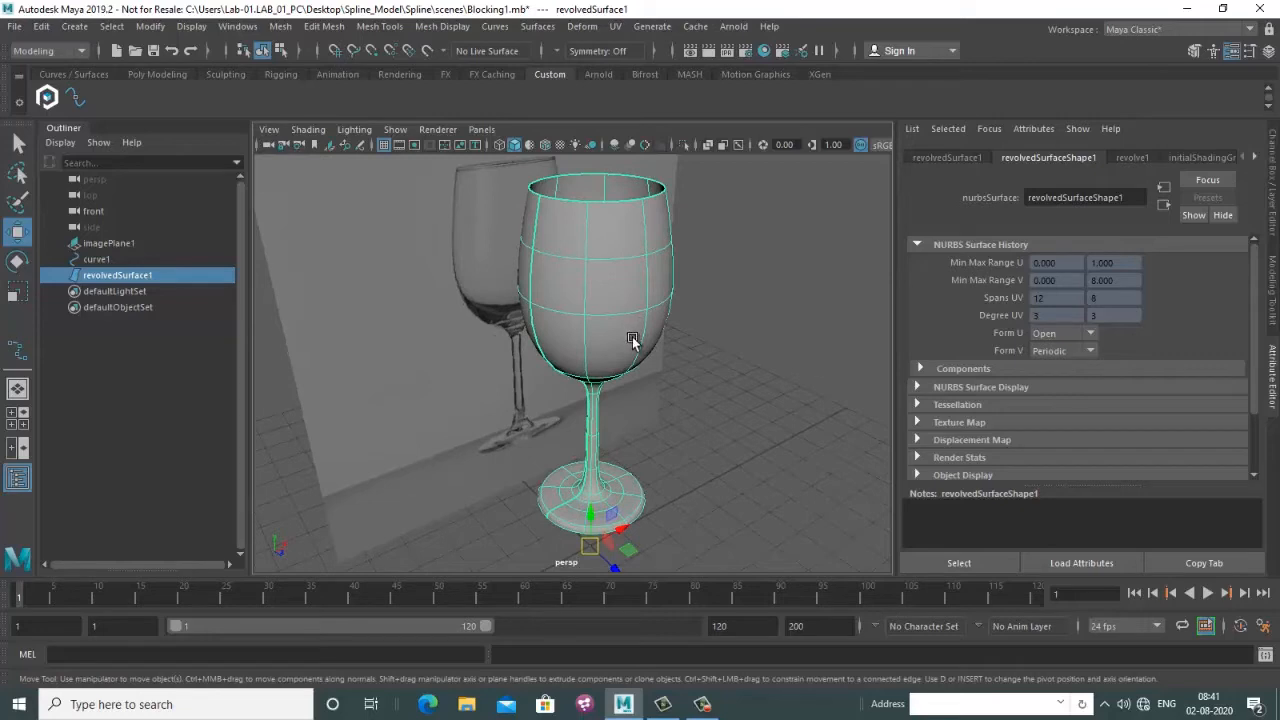
pyautogui.moveTo(630, 333)
pyautogui.keyDown('alt'); pyautogui.mouseDown()
pyautogui.moveTo(687, 366)
pyautogui.moveTo(583, 331)
pyautogui.moveTo(617, 355)
pyautogui.mouseUp(); pyautogui.keyUp('alt')
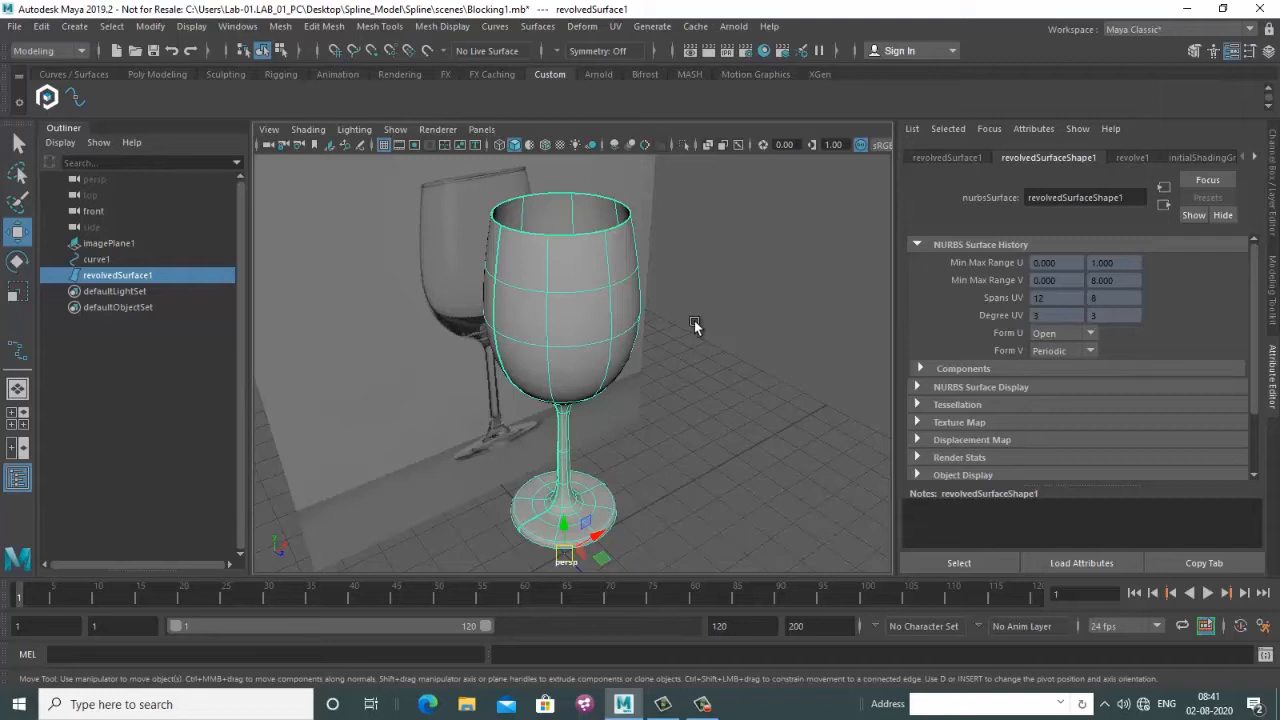
# Delete the revolved NURBS wine glass surface, keeping its profile curve
pyautogui.click(718, 286)
pyautogui.click(601, 324)
pyautogui.press('Delete')
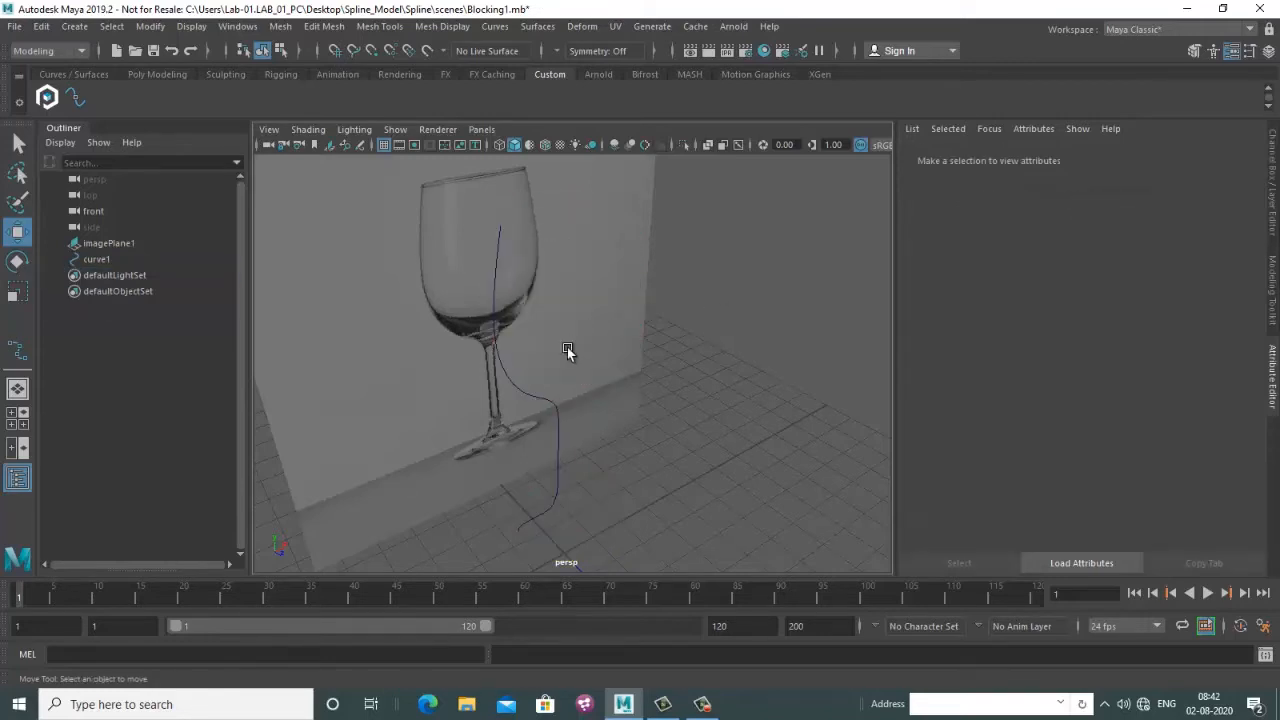
# Set the Revolve options for the profile curve to polygon output with Quads type and the Count tessellation method
pyautogui.click(523, 392)
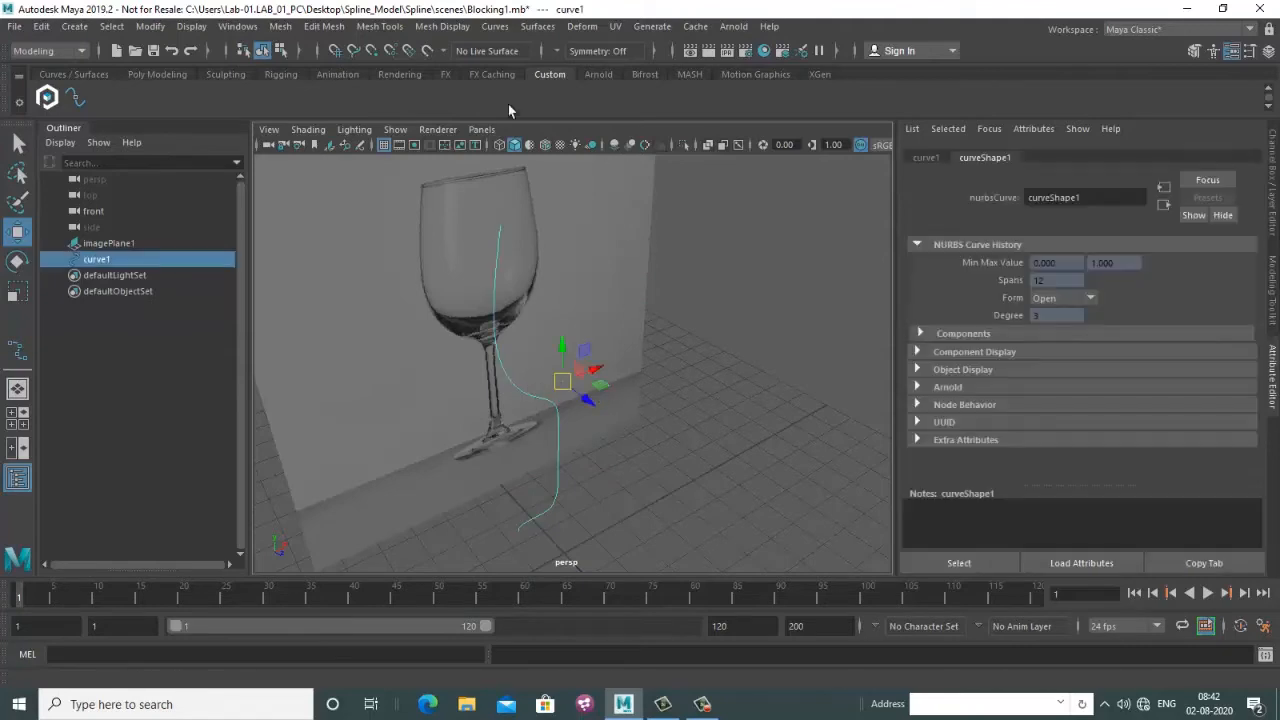
pyautogui.click(537, 27)
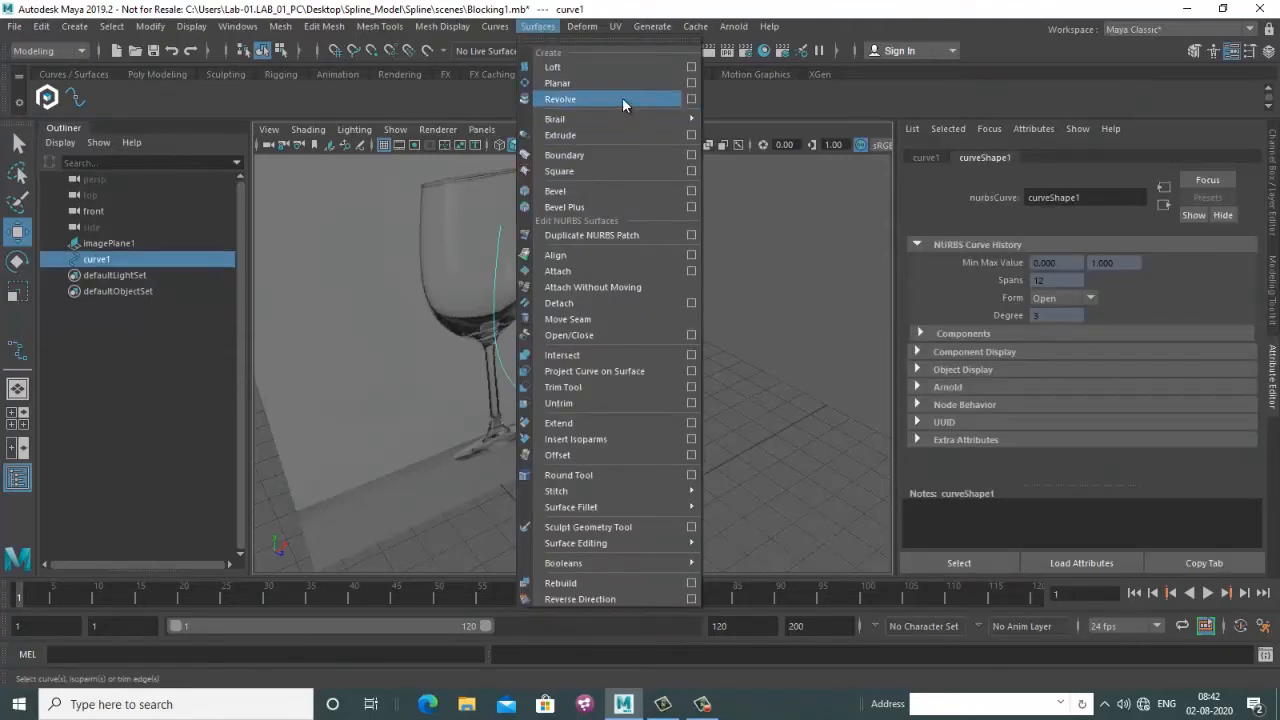
pyautogui.click(691, 99)
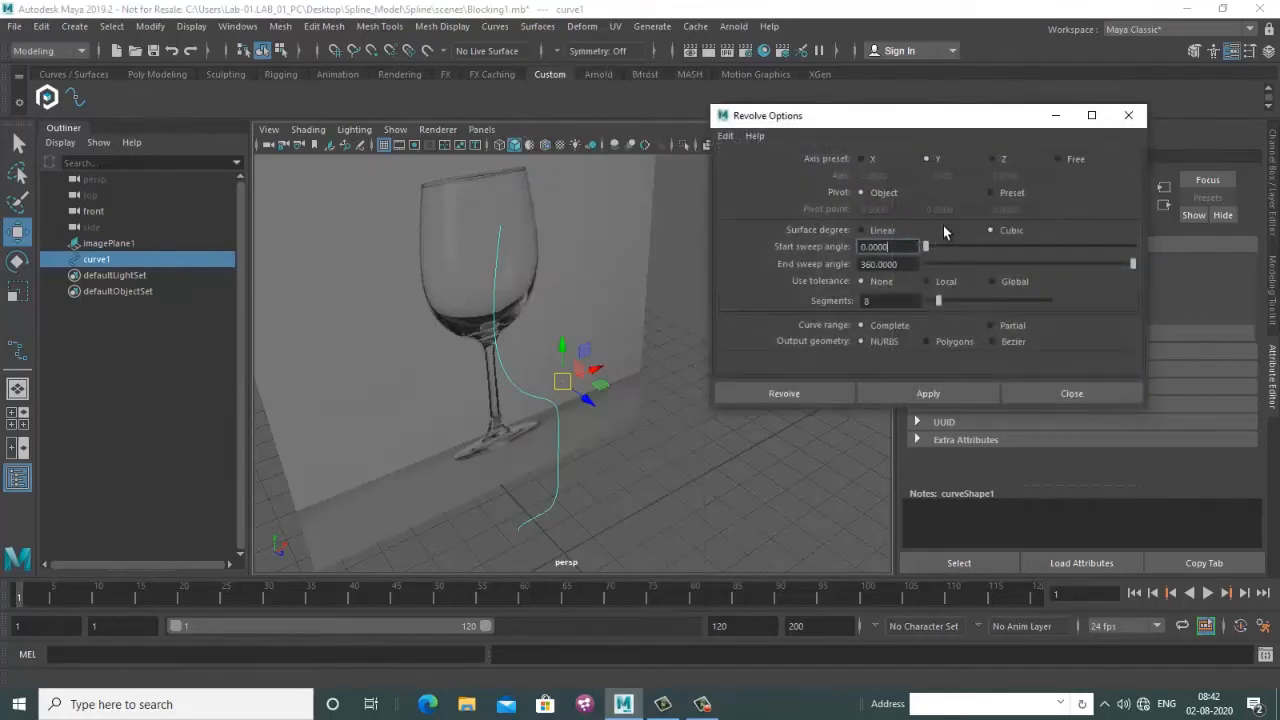
pyautogui.click(942, 342)
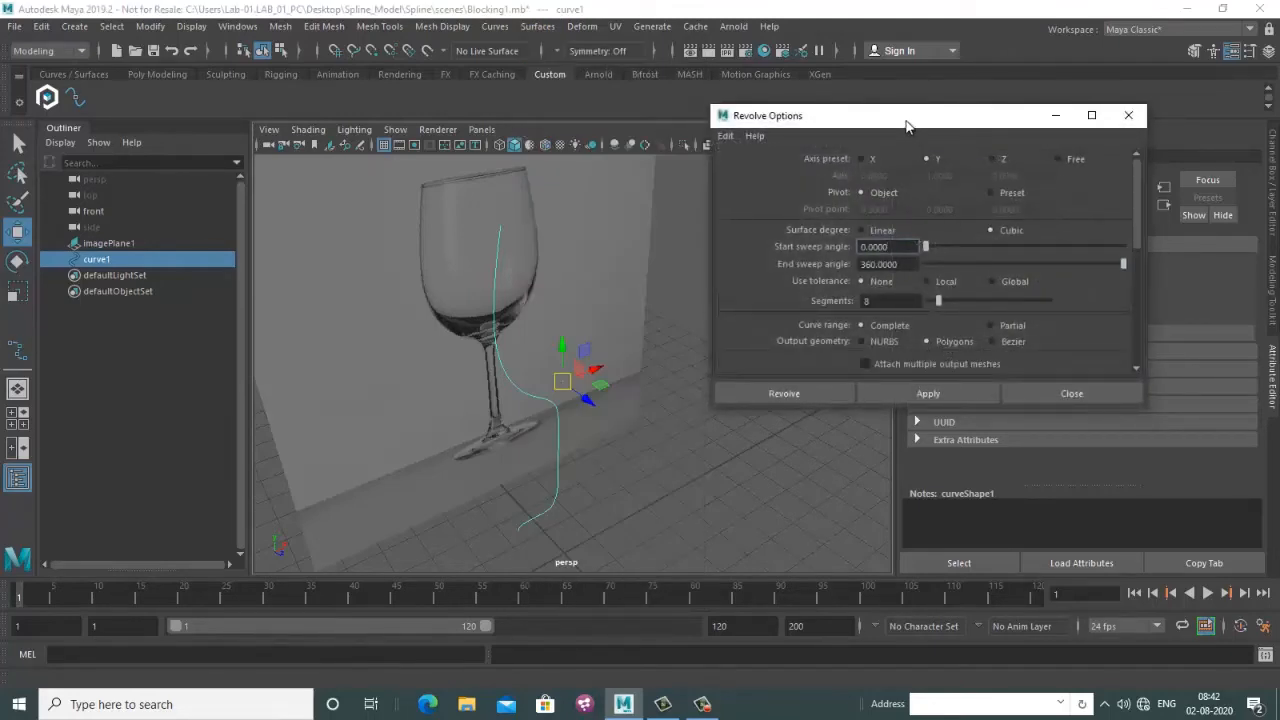
pyautogui.moveTo(907, 124); pyautogui.dragTo(897, 99)
pyautogui.moveTo(1130, 200); pyautogui.dragTo(1093, 245)
pyautogui.click(996, 216)
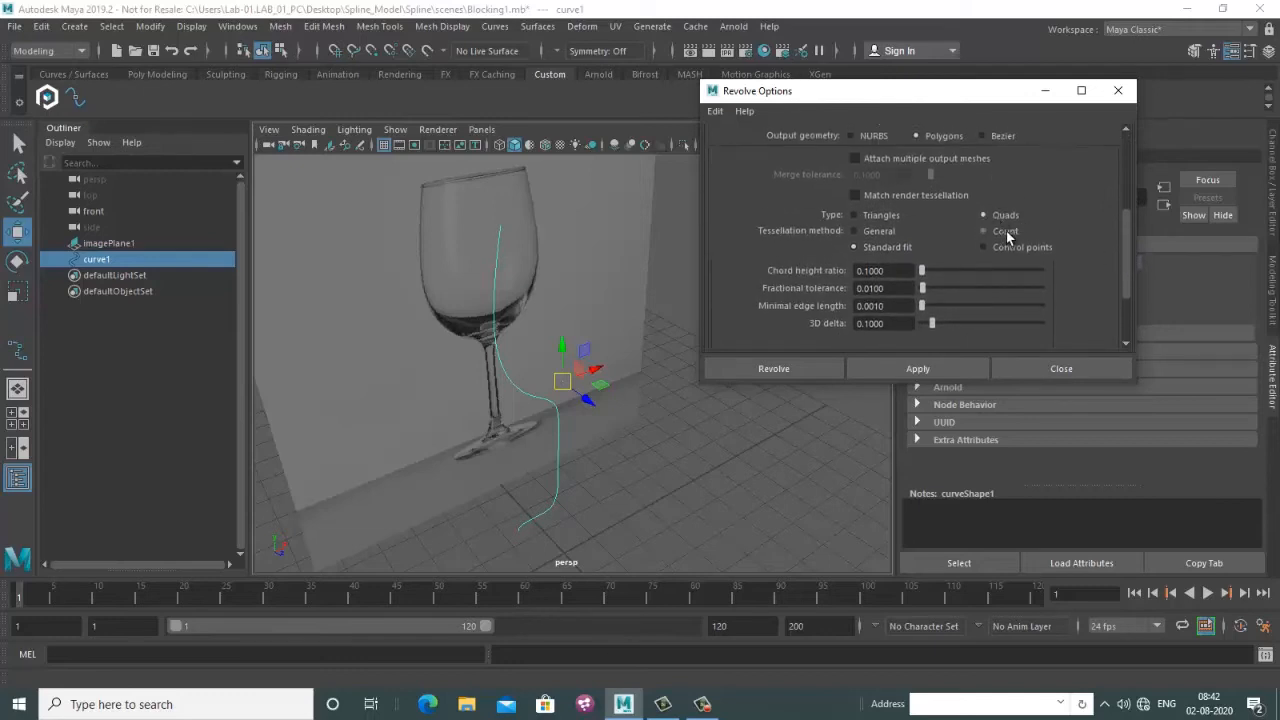
pyautogui.click(1006, 231)
# Revolve the profile curve into a polygon mesh with a tessellation count of 80
pyautogui.moveTo(869, 274); pyautogui.dragTo(763, 285)
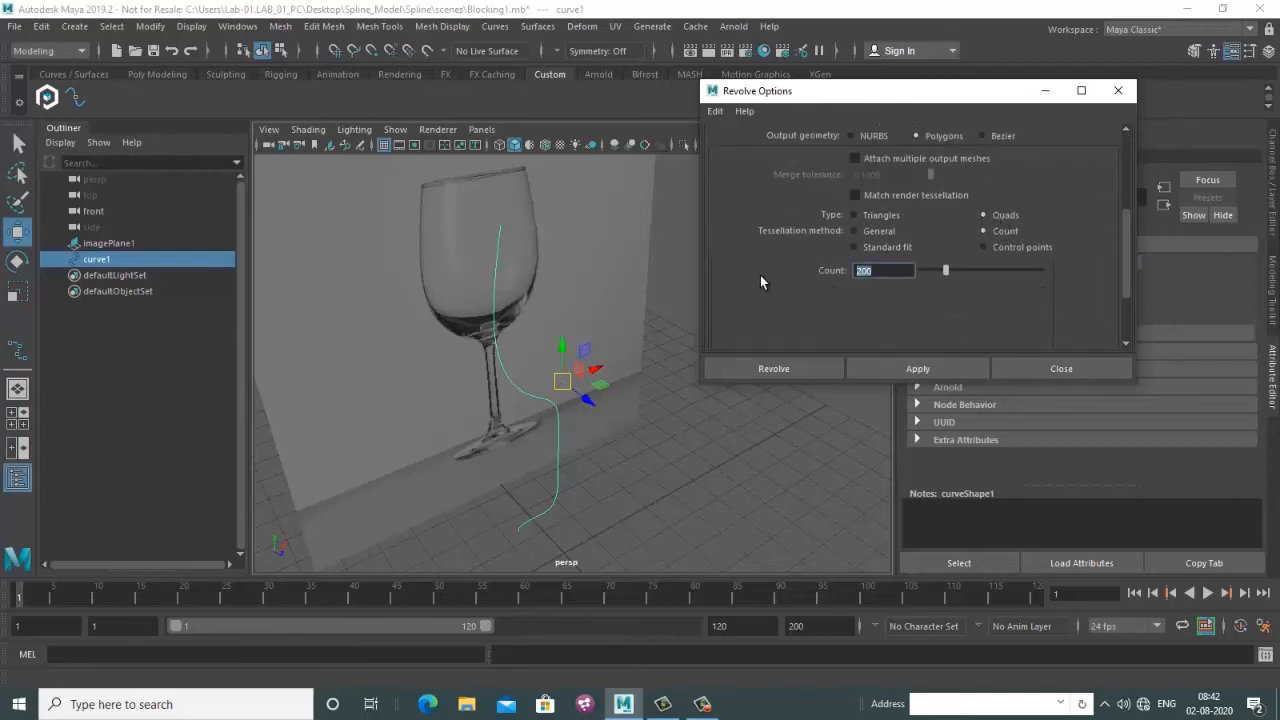
pyautogui.write('80')
pyautogui.click(775, 369)
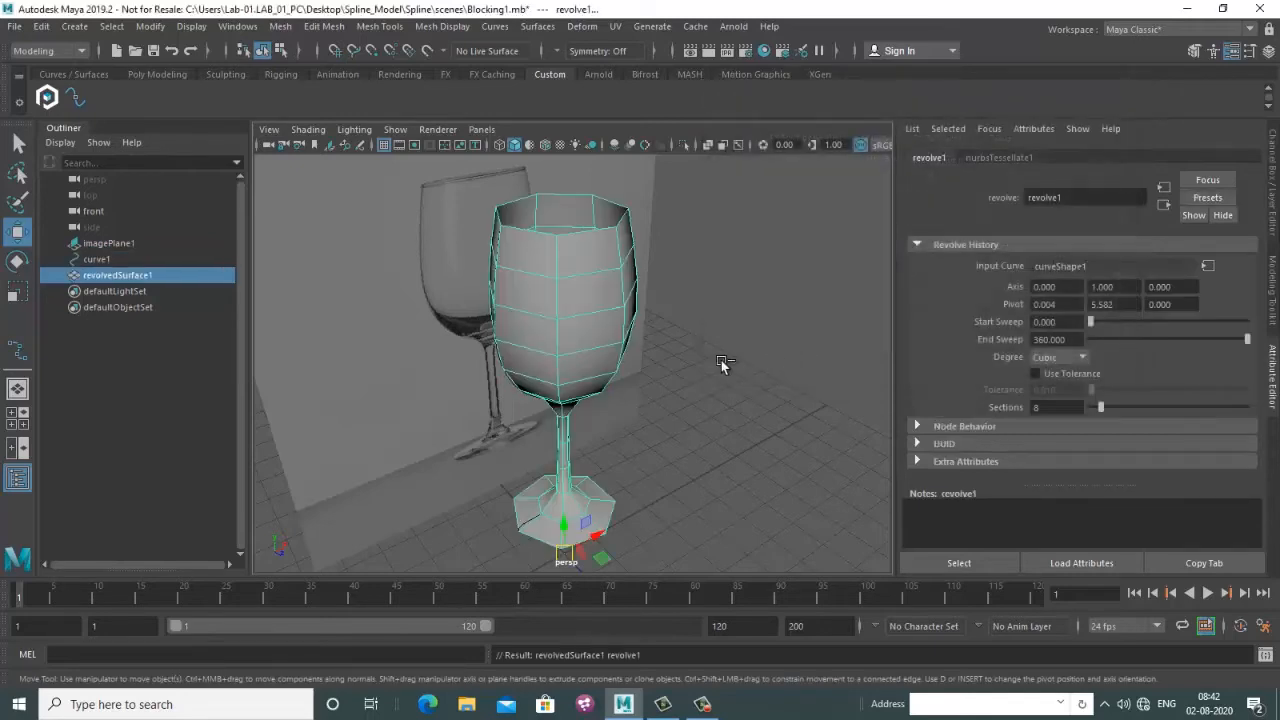
pyautogui.press('3')
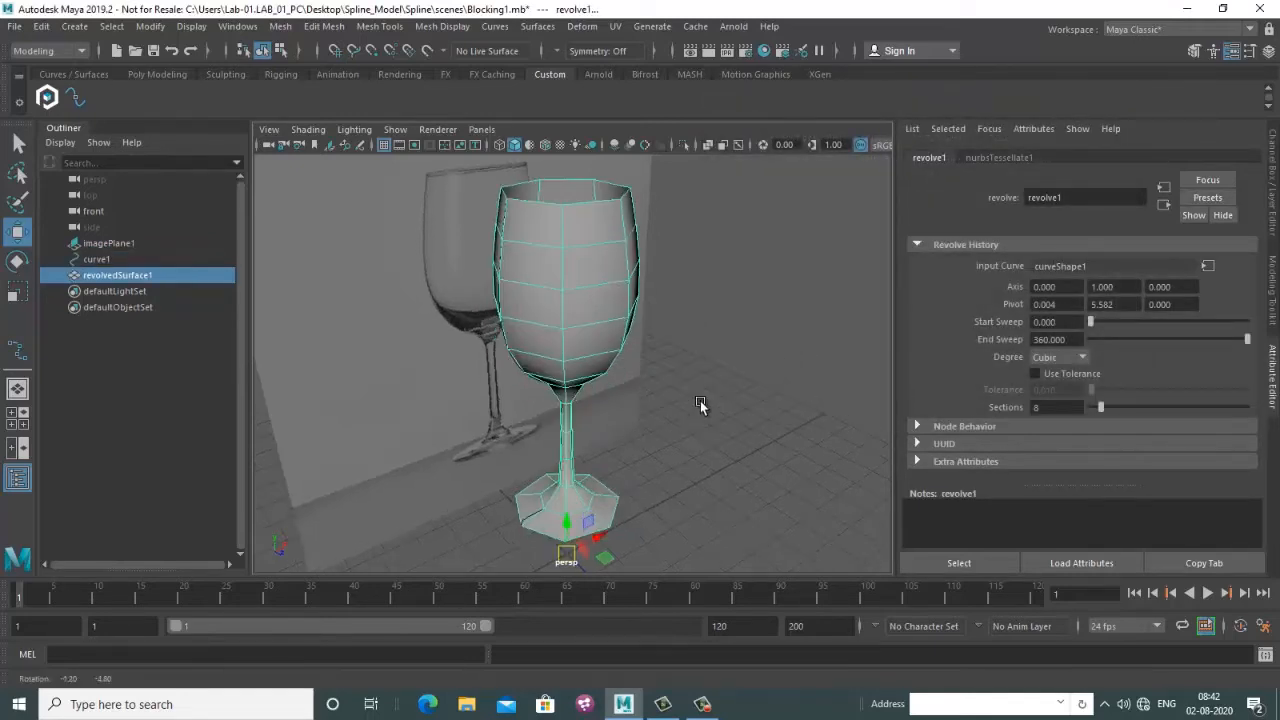
# Delete the coarse polygon wine glass mesh
pyautogui.click(700, 401)
pyautogui.click(575, 303)
pyautogui.press('Delete')
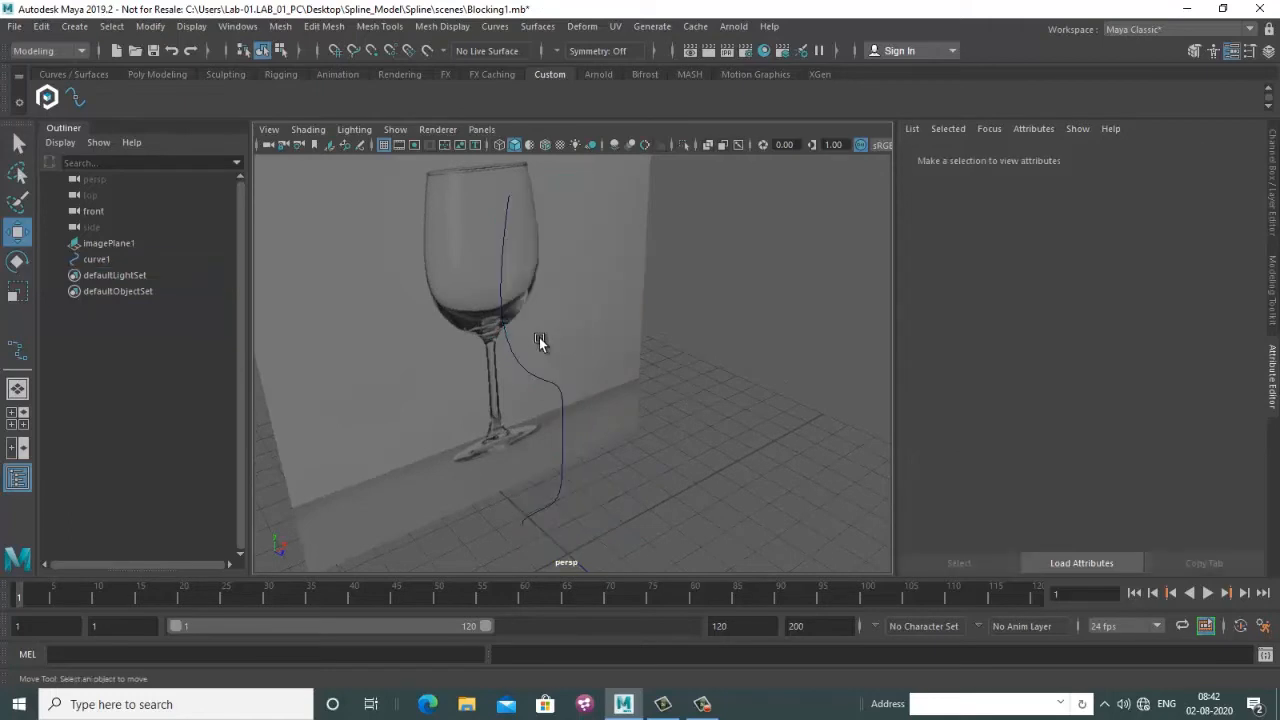
# Revolve the profile curve into a quad polygon mesh with a tessellation count of 200
pyautogui.click(514, 360)
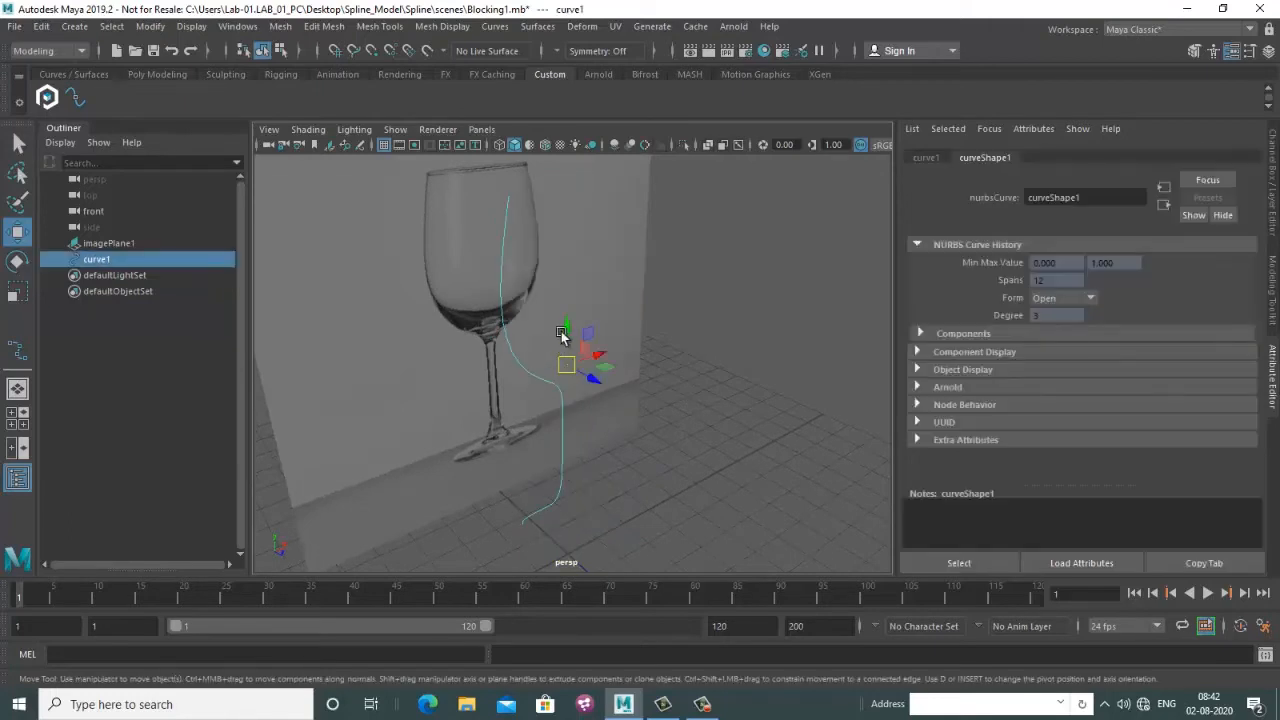
pyautogui.click(537, 26)
pyautogui.click(691, 99)
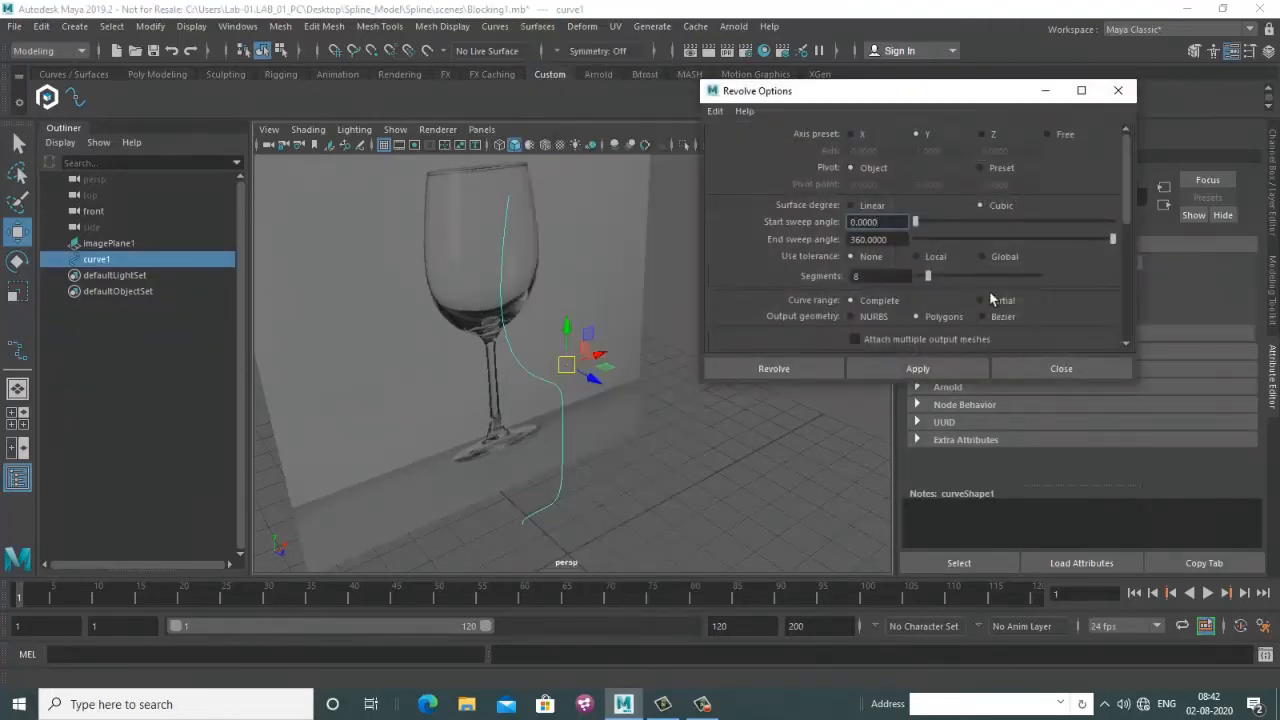
pyautogui.scroll(-4, 1127, 214)
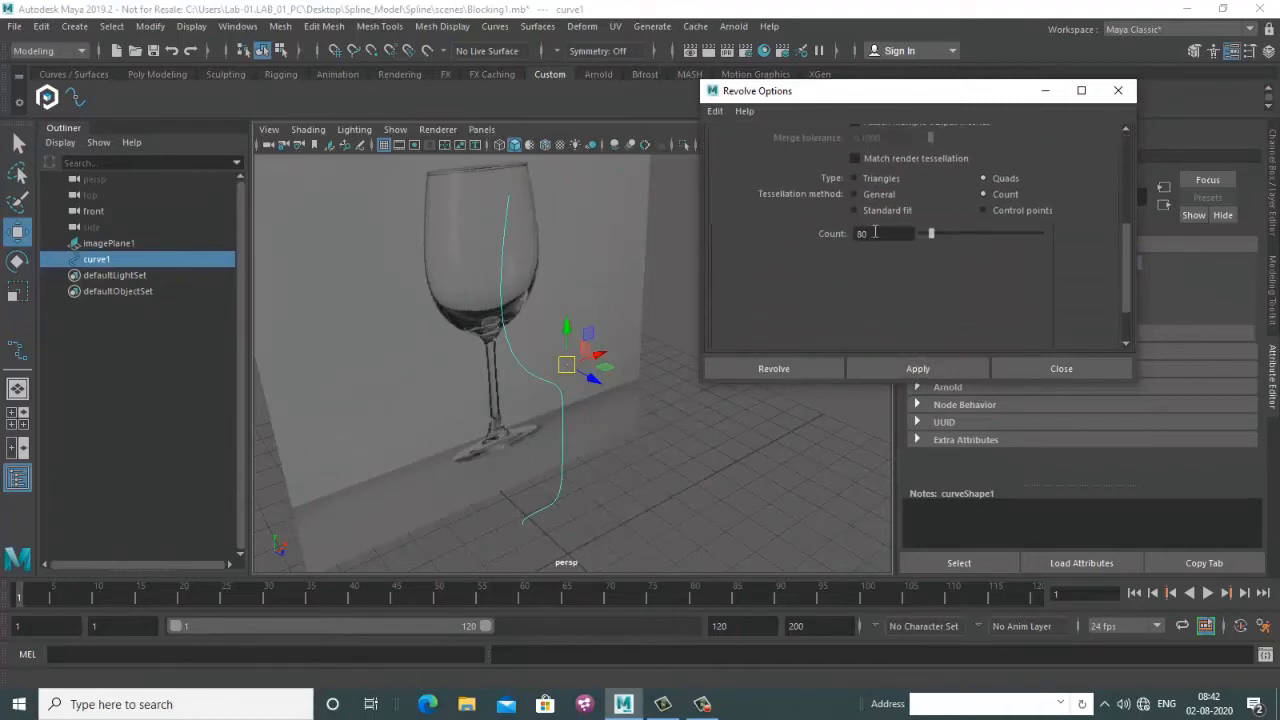
pyautogui.doubleClick(875, 232)
pyautogui.write('200')
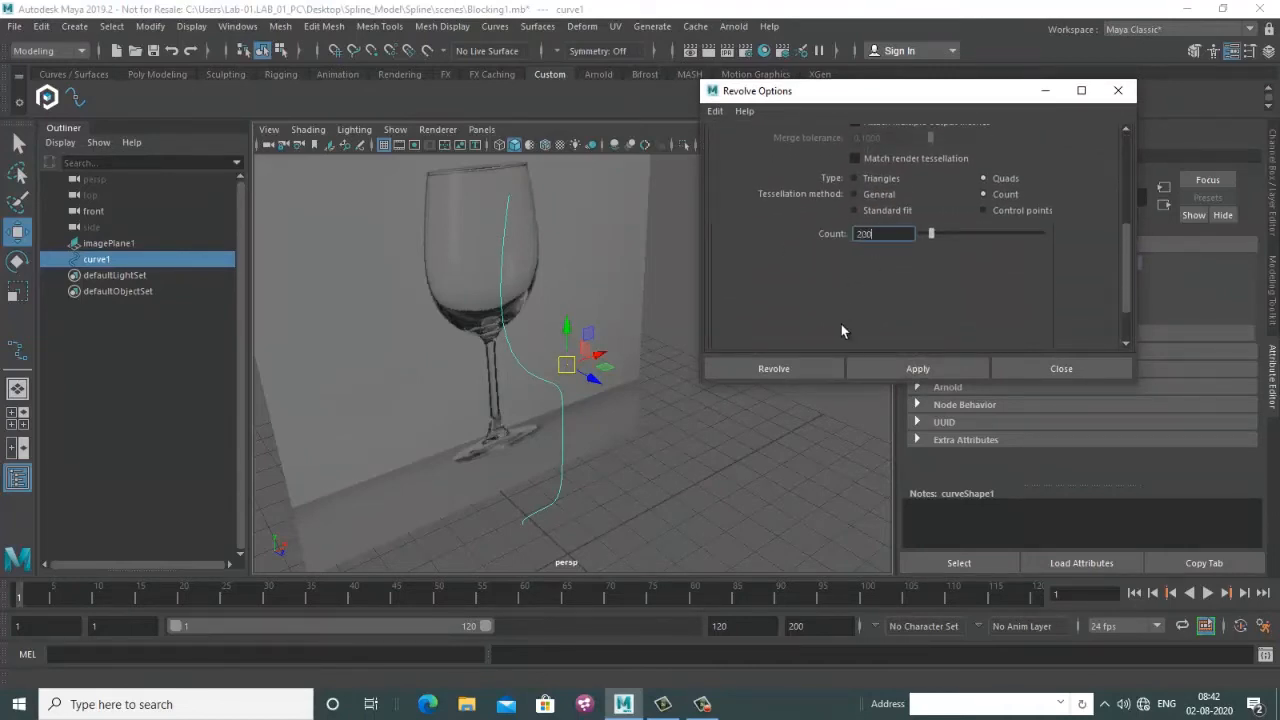
pyautogui.click(805, 366)
# Examine the topology of the new polygon wine glass mesh up close and from several angles
pyautogui.keyDown('alt'); pyautogui.moveTo(709, 370); pyautogui.dragTo(703, 376); pyautogui.keyUp('alt')
pyautogui.keyDown('alt'); pyautogui.moveTo(666, 345); pyautogui.dragTo(757, 366); pyautogui.keyUp('alt')
pyautogui.click(757, 366)
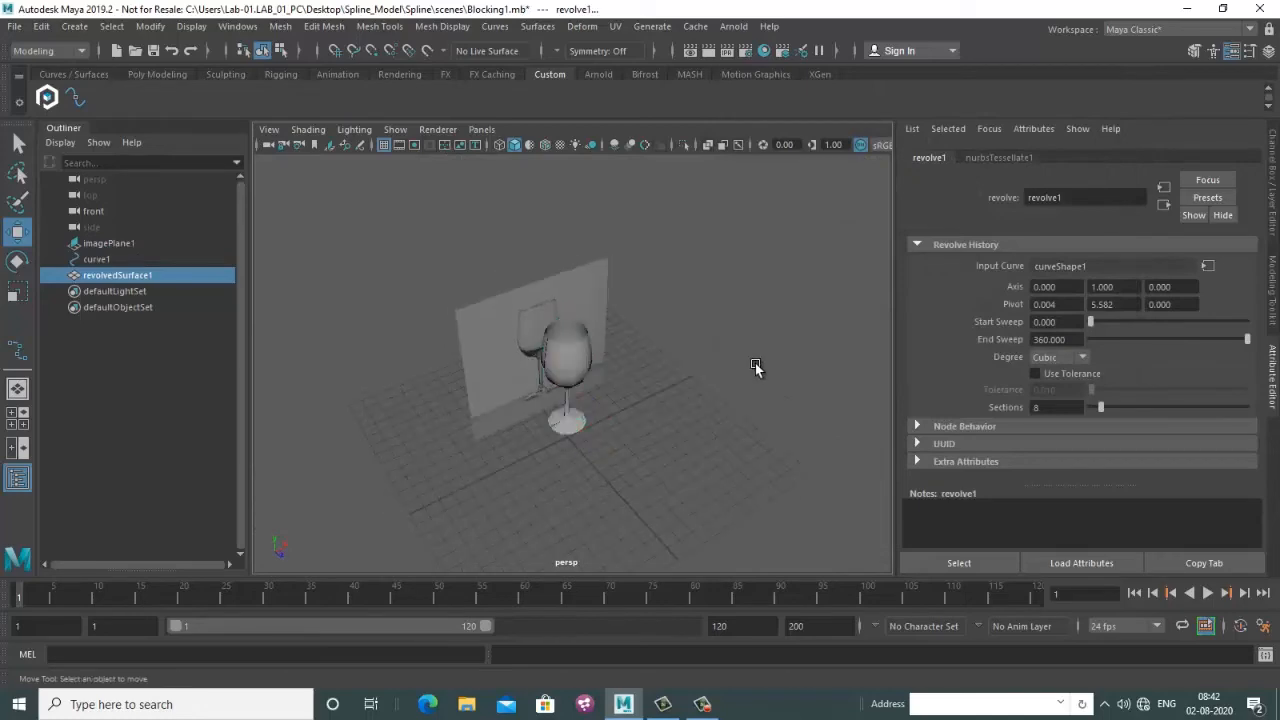
pyautogui.scroll(6, 740, 362)
pyautogui.click(612, 352)
pyautogui.moveTo(680, 354)
pyautogui.keyDown('alt'); pyautogui.mouseDown()
pyautogui.moveTo(748, 346)
pyautogui.moveTo(700, 345)
pyautogui.mouseUp(); pyautogui.keyUp('alt')
pyautogui.keyDown('alt'); pyautogui.moveTo(700, 345); pyautogui.dragTo(681, 364, button='middle'); pyautogui.keyUp('alt')
pyautogui.keyDown('alt'); pyautogui.moveTo(681, 366); pyautogui.dragTo(649, 349); pyautogui.keyUp('alt')
pyautogui.keyDown('alt'); pyautogui.moveTo(649, 349); pyautogui.dragTo(666, 367, button='middle'); pyautogui.keyUp('alt')
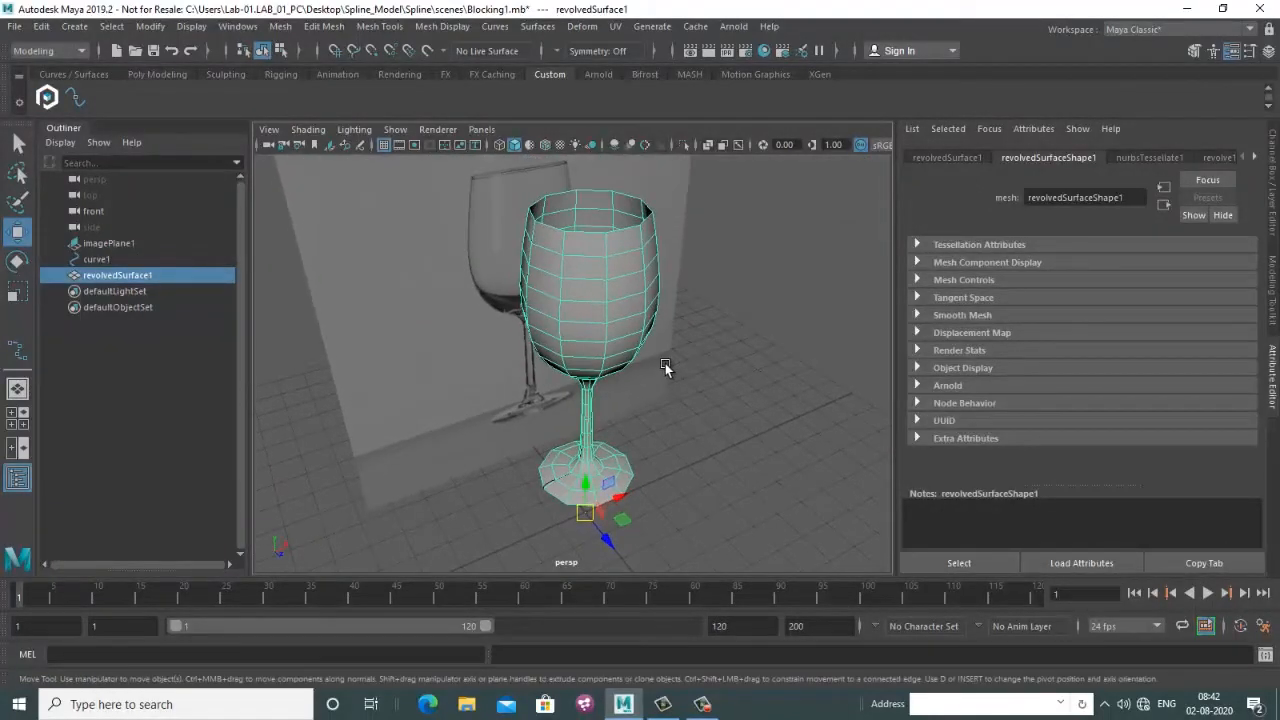
pyautogui.click(779, 346)
pyautogui.keyDown('alt'); pyautogui.moveTo(779, 346); pyautogui.dragTo(590, 357); pyautogui.keyUp('alt')
pyautogui.click(578, 360)
pyautogui.scroll(5, 627, 440)
pyautogui.scroll(-3, 622, 402)
pyautogui.scroll(-4, 656, 377)
pyautogui.keyDown('alt'); pyautogui.moveTo(590, 357); pyautogui.dragTo(596, 401, button='middle'); pyautogui.keyUp('alt')
# Display the control vertices of the profile curve along the bowl's edge and try adjusting one on the bowl
pyautogui.click(714, 330)
pyautogui.scroll(6, 580, 348)
pyautogui.keyDown('alt'); pyautogui.moveTo(578, 350); pyautogui.dragTo(596, 371, button='middle'); pyautogui.keyUp('alt')
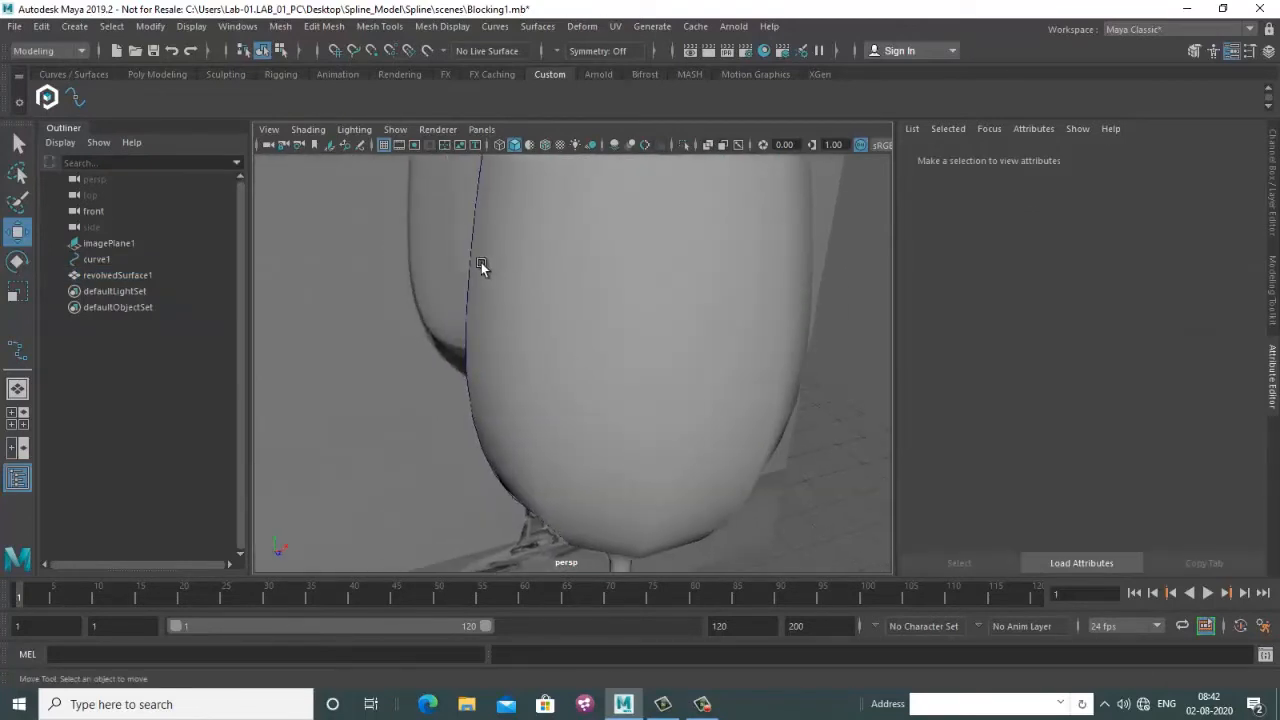
pyautogui.click(468, 259)
pyautogui.scroll(-5, 491, 300)
pyautogui.keyDown('alt'); pyautogui.moveTo(491, 300); pyautogui.dragTo(705, 345); pyautogui.keyUp('alt')
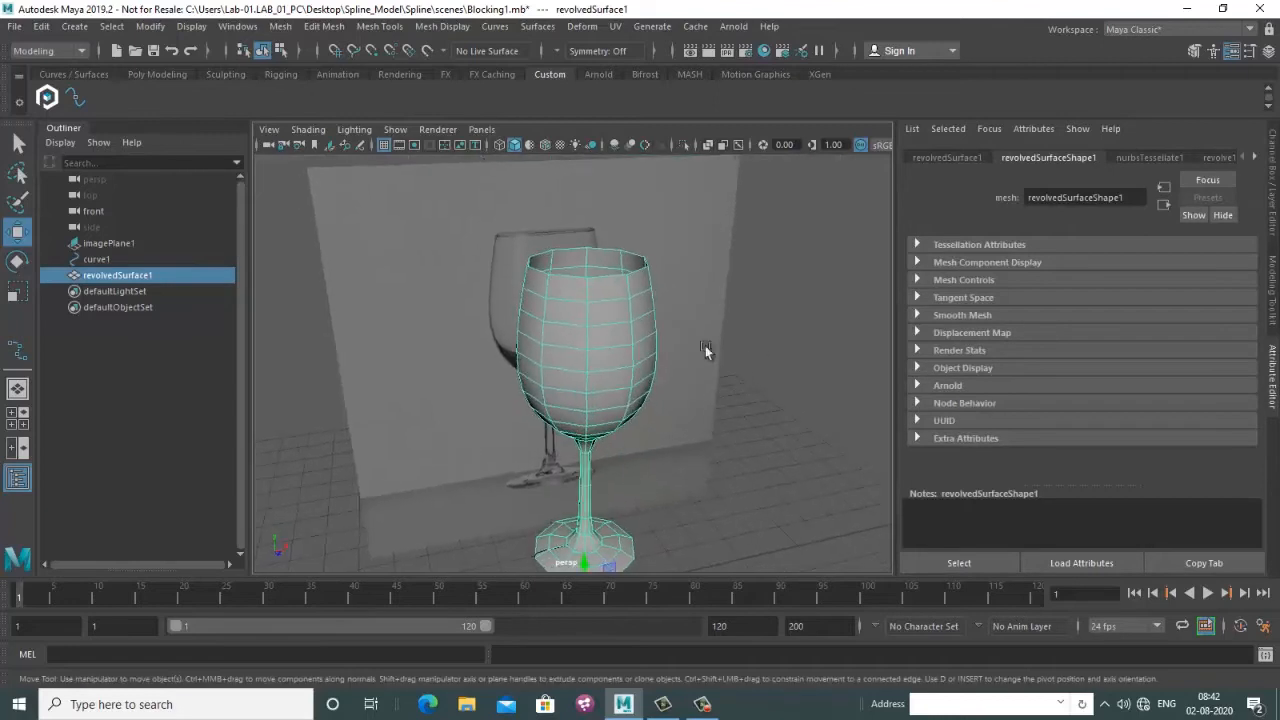
pyautogui.click(705, 345)
pyautogui.scroll(6, 591, 320)
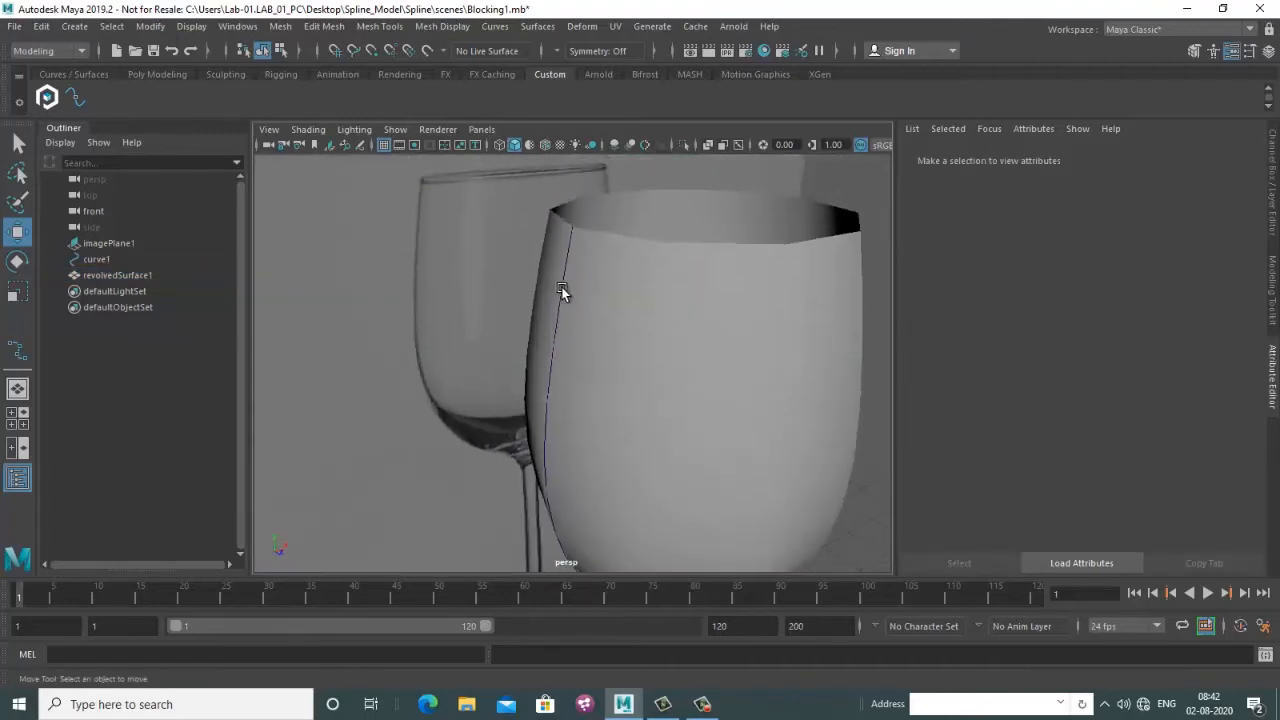
pyautogui.click(558, 289)
pyautogui.click(565, 265)
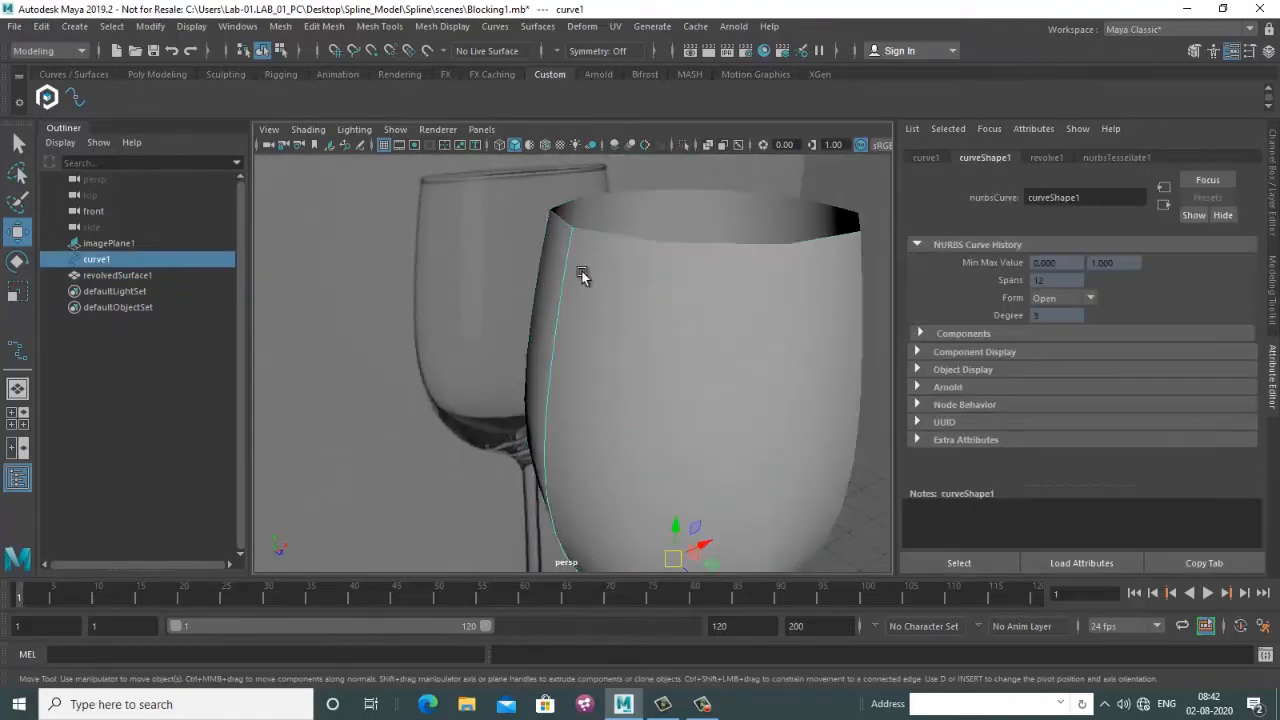
pyautogui.keyDown('alt'); pyautogui.moveTo(583, 277); pyautogui.dragTo(786, 306); pyautogui.keyUp('alt')
pyautogui.click(755, 300)
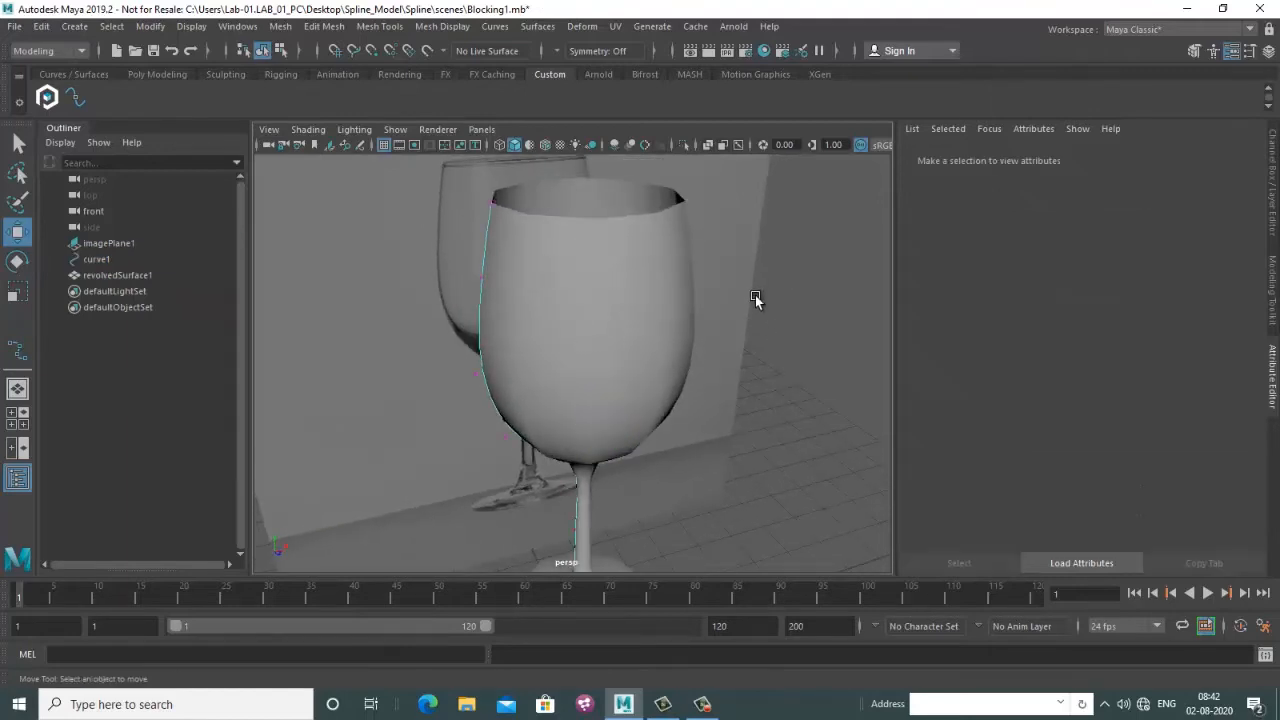
pyautogui.click(496, 270)
pyautogui.moveTo(506, 283); pyautogui.dragTo(508, 330)
pyautogui.rightClick(493, 322)
pyautogui.click(808, 286)
# Select the profile curve and the wine glass mesh, and delete all construction history in the scene
pyautogui.click(510, 324)
pyautogui.keyDown('shift'); pyautogui.click(597, 331); pyautogui.keyUp('shift')
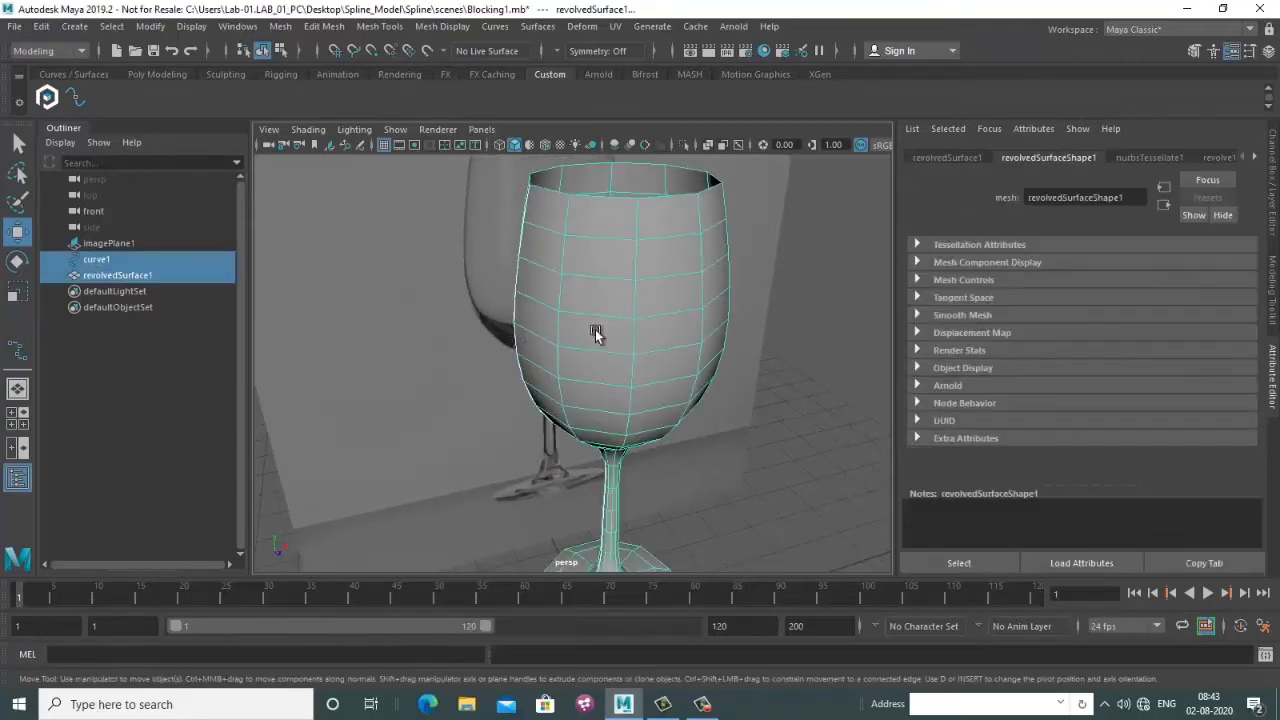
pyautogui.press('f')
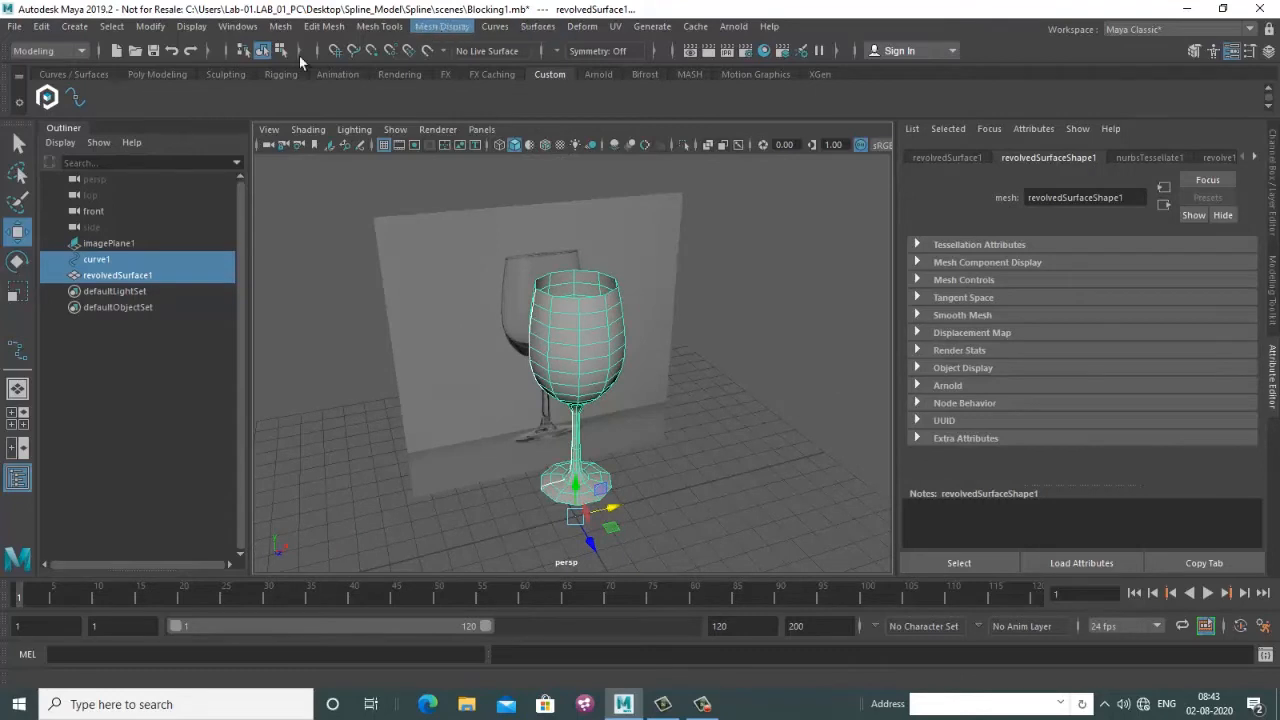
pyautogui.click(41, 26)
pyautogui.moveTo(142, 231)
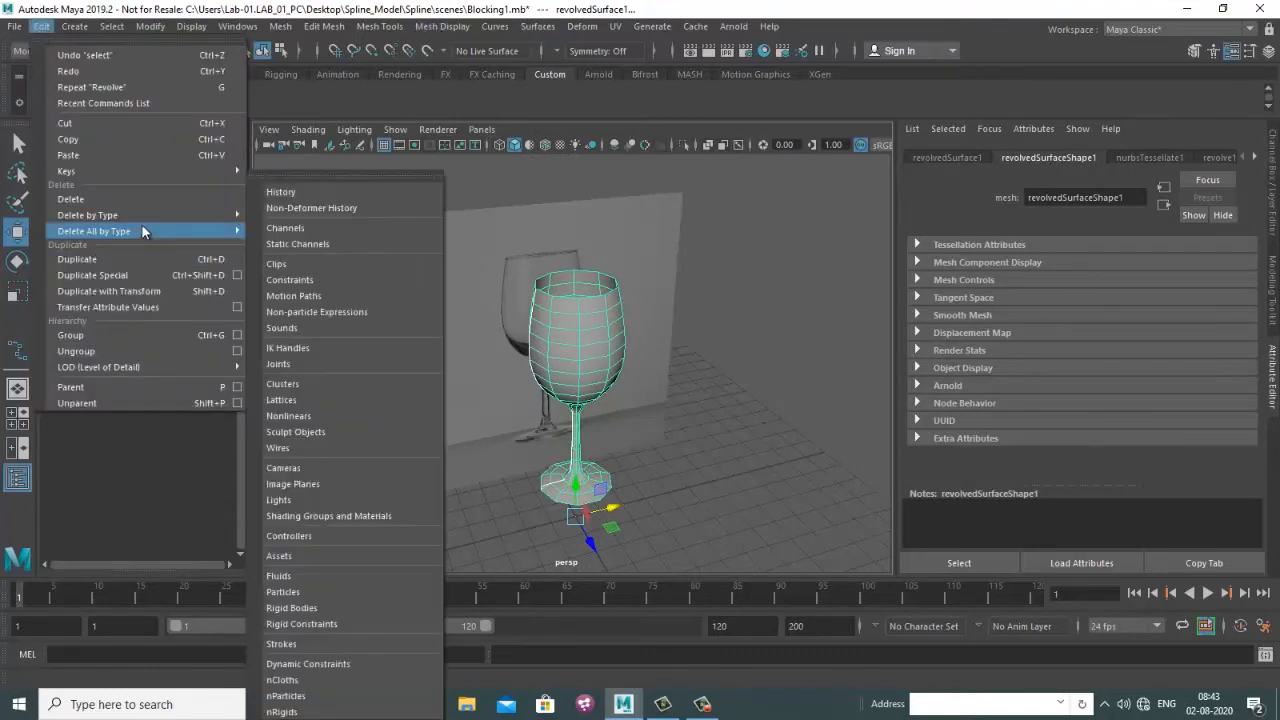
pyautogui.click(305, 193)
pyautogui.click(783, 320)
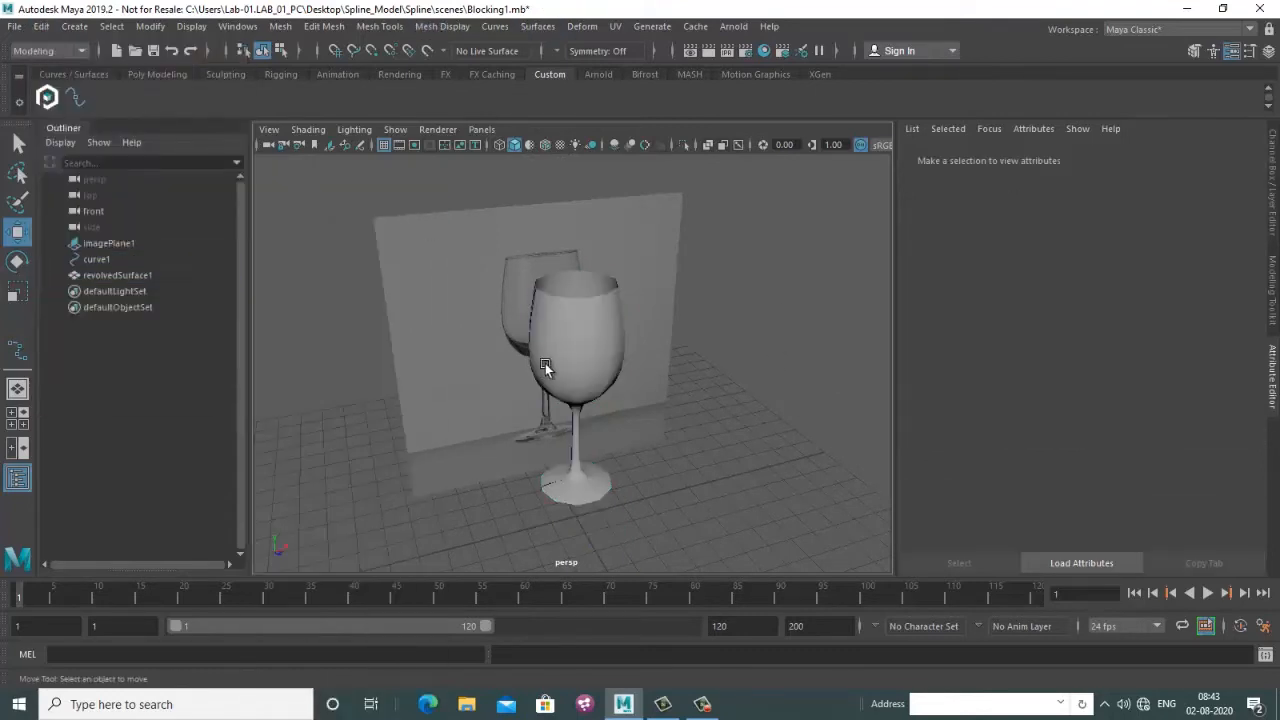
# Try moving a control vertex on the upper bowl section of the profile curve outward to test its link to the mesh
pyautogui.click(528, 330)
pyautogui.press('f')
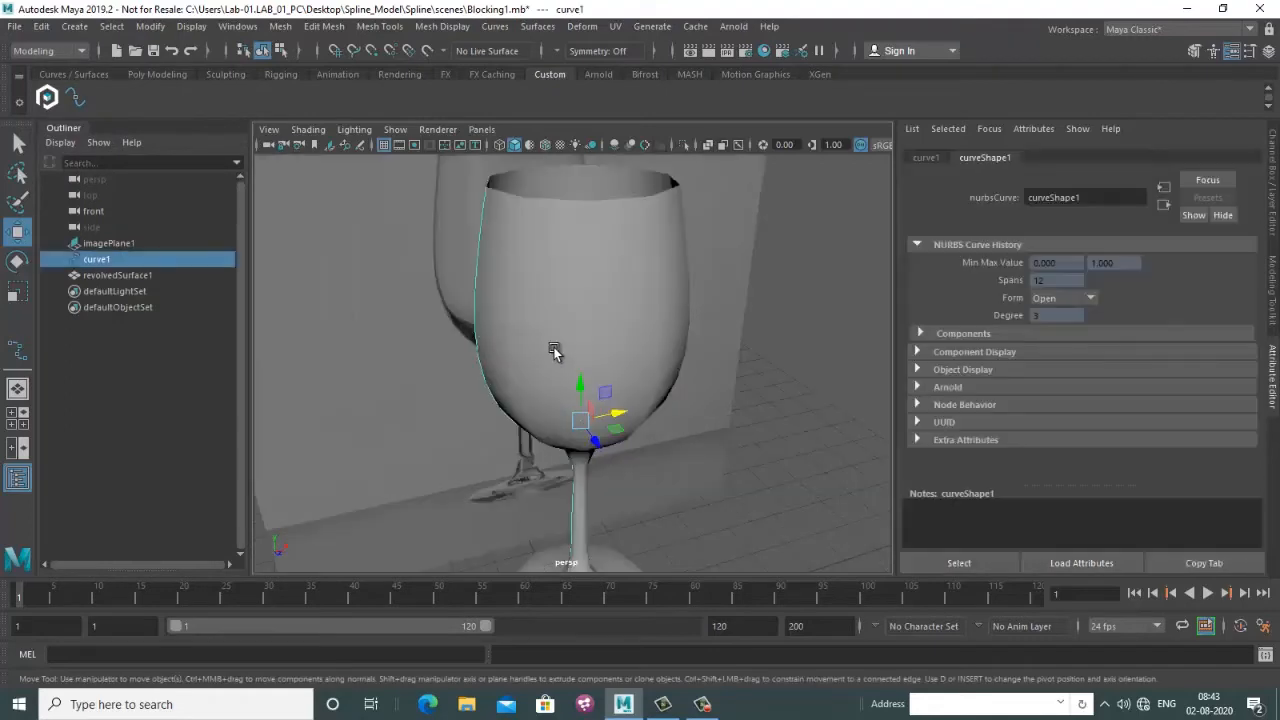
pyautogui.click(770, 316)
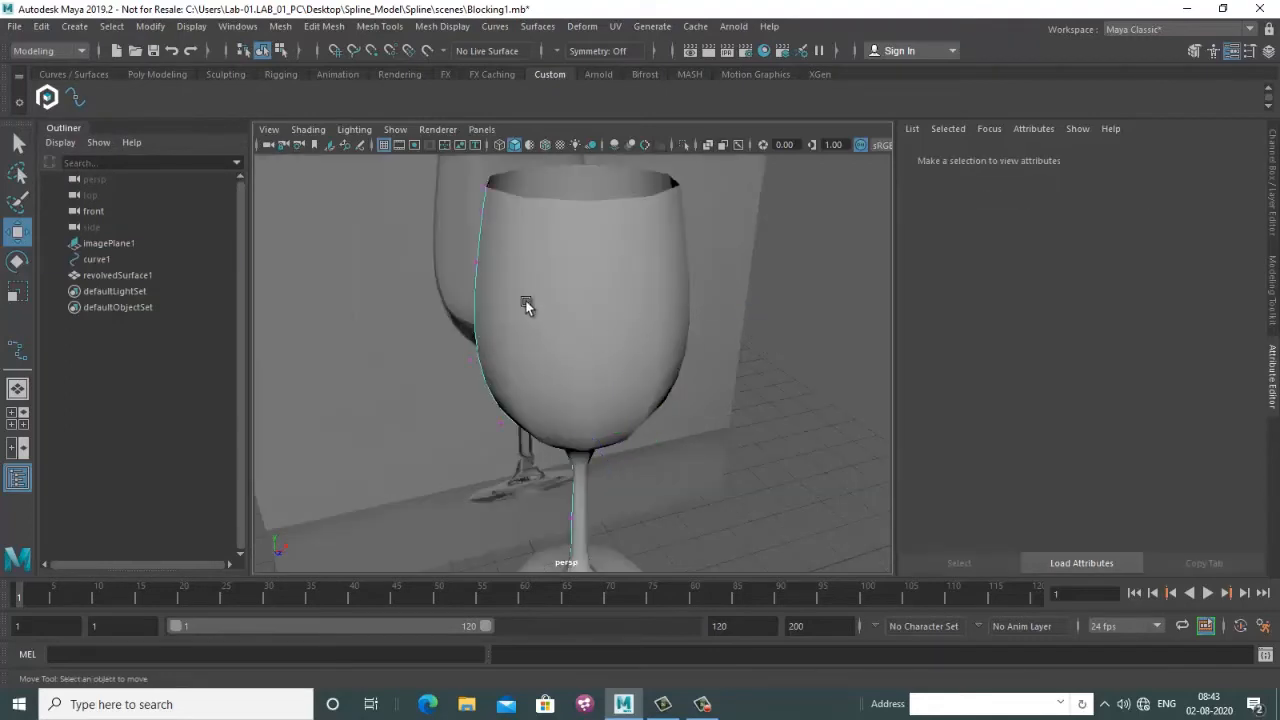
pyautogui.moveTo(459, 281); pyautogui.dragTo(465, 278)
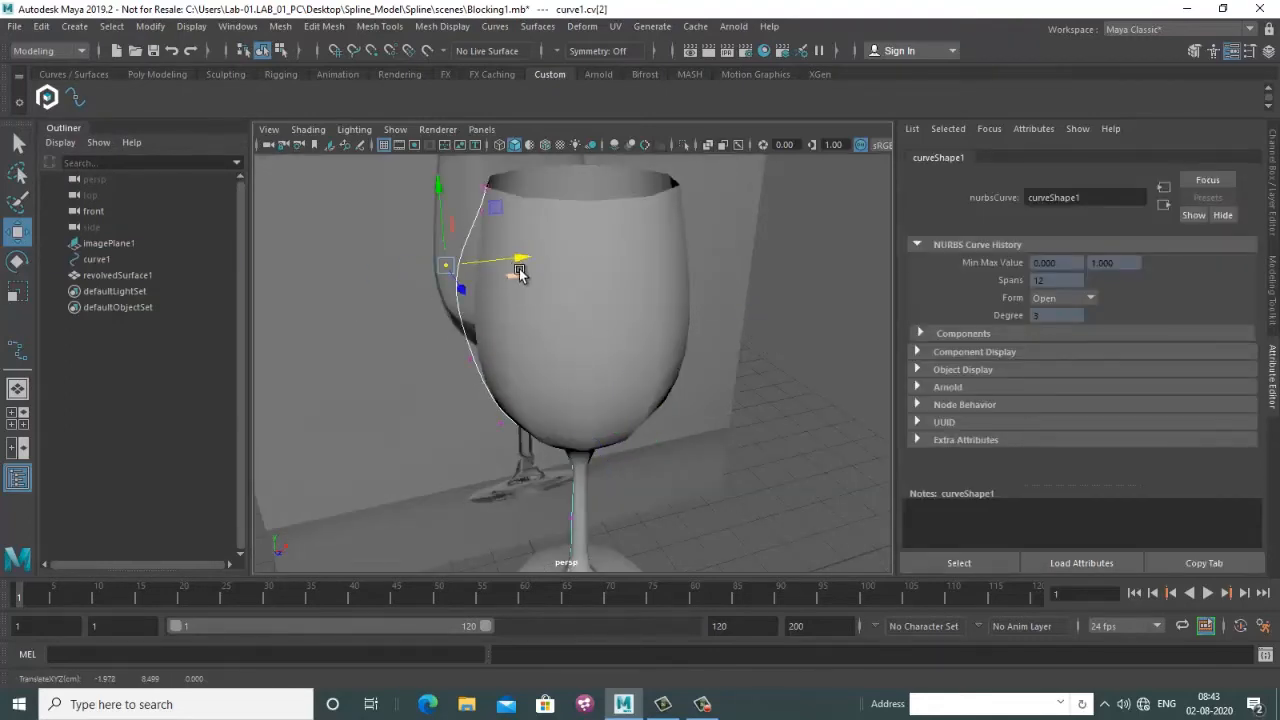
pyautogui.moveTo(474, 311); pyautogui.dragTo(532, 287, button='right')
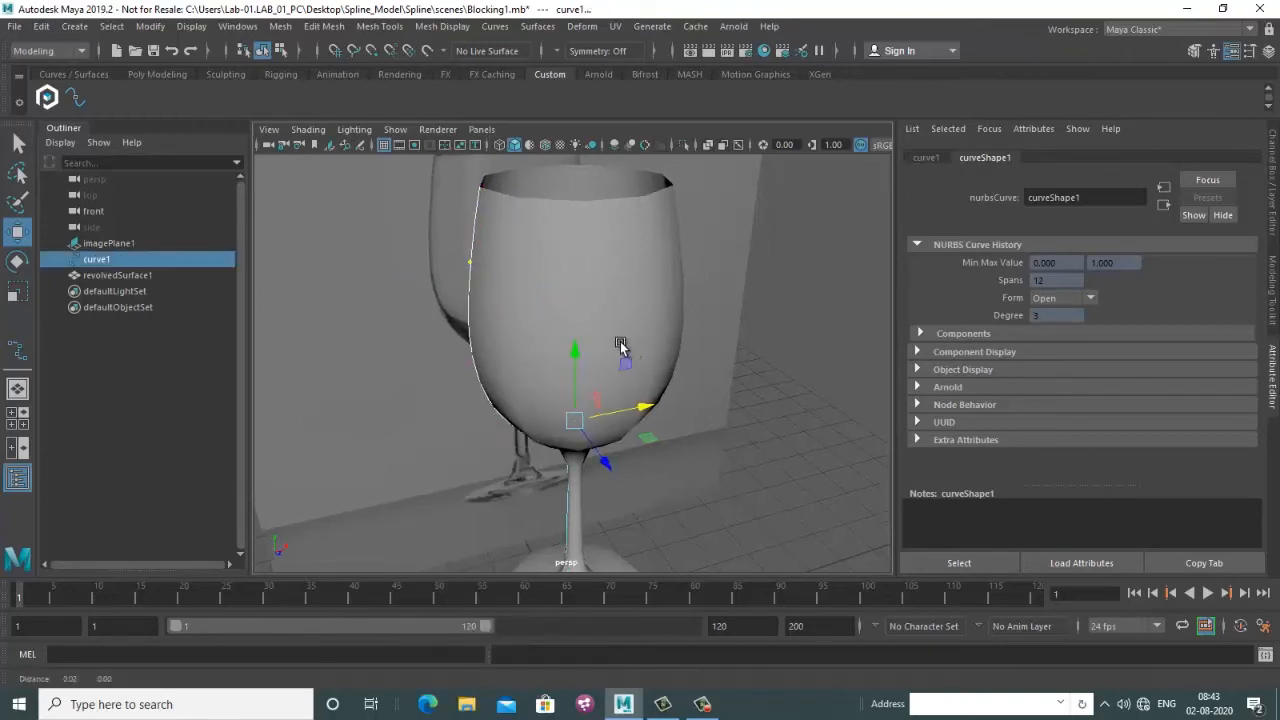
# Delete the profile curve along the side of the wine glass
pyautogui.click(857, 289)
pyautogui.click(469, 278)
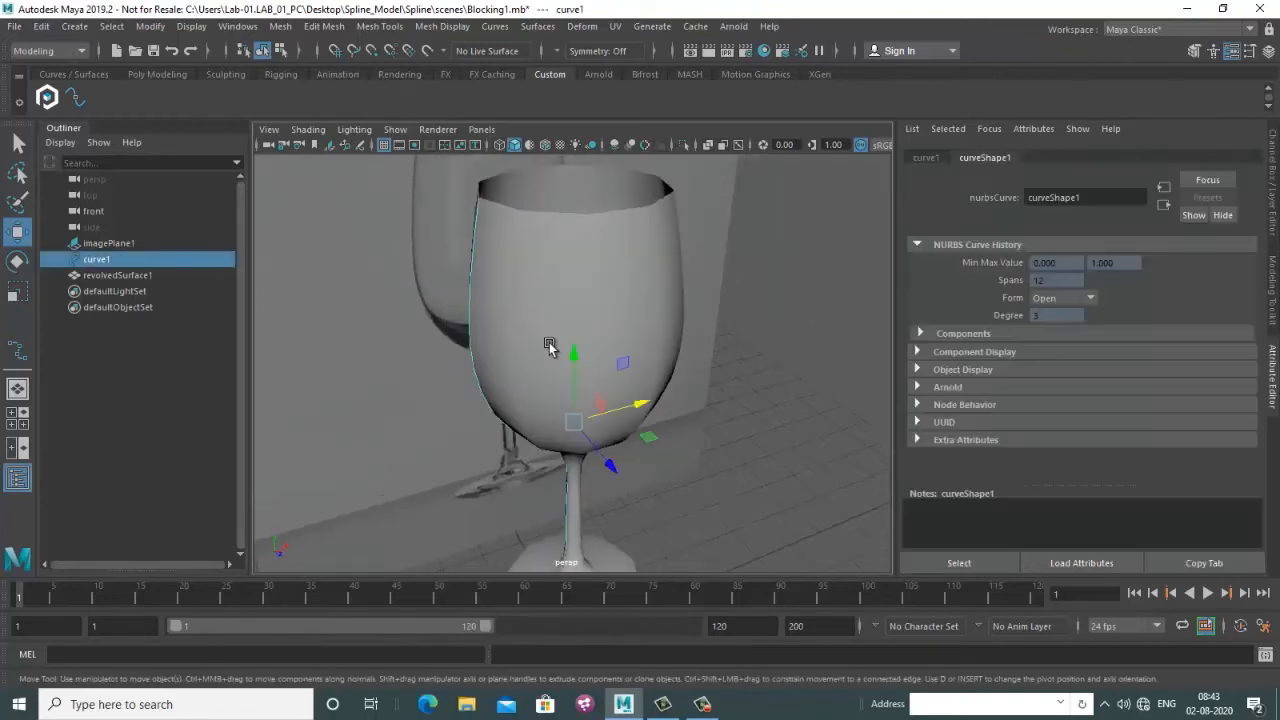
pyautogui.press('Delete')
# Examine the standalone wine glass mesh from several angles, including its base, stem and bowl
pyautogui.click(544, 326)
pyautogui.scroll(-6, 606, 420)
pyautogui.scroll(5, 606, 420)
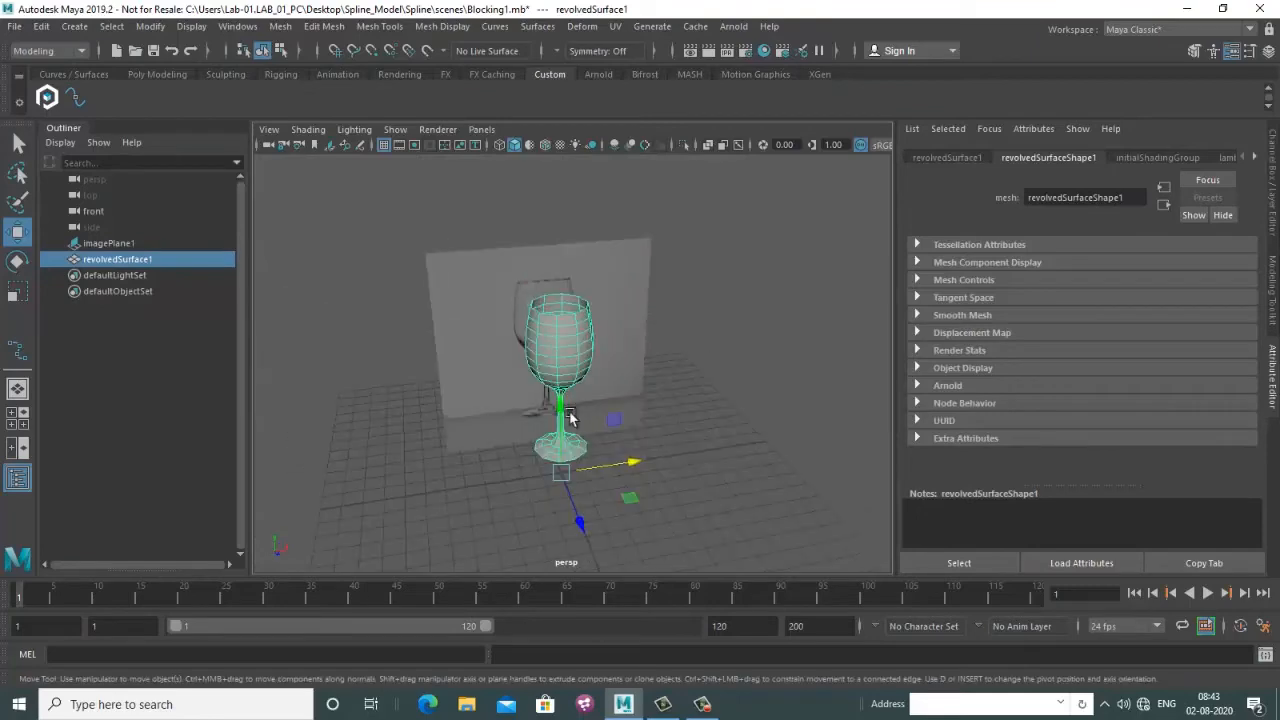
pyautogui.keyDown('alt'); pyautogui.moveTo(606, 420); pyautogui.dragTo(649, 366); pyautogui.keyUp('alt')
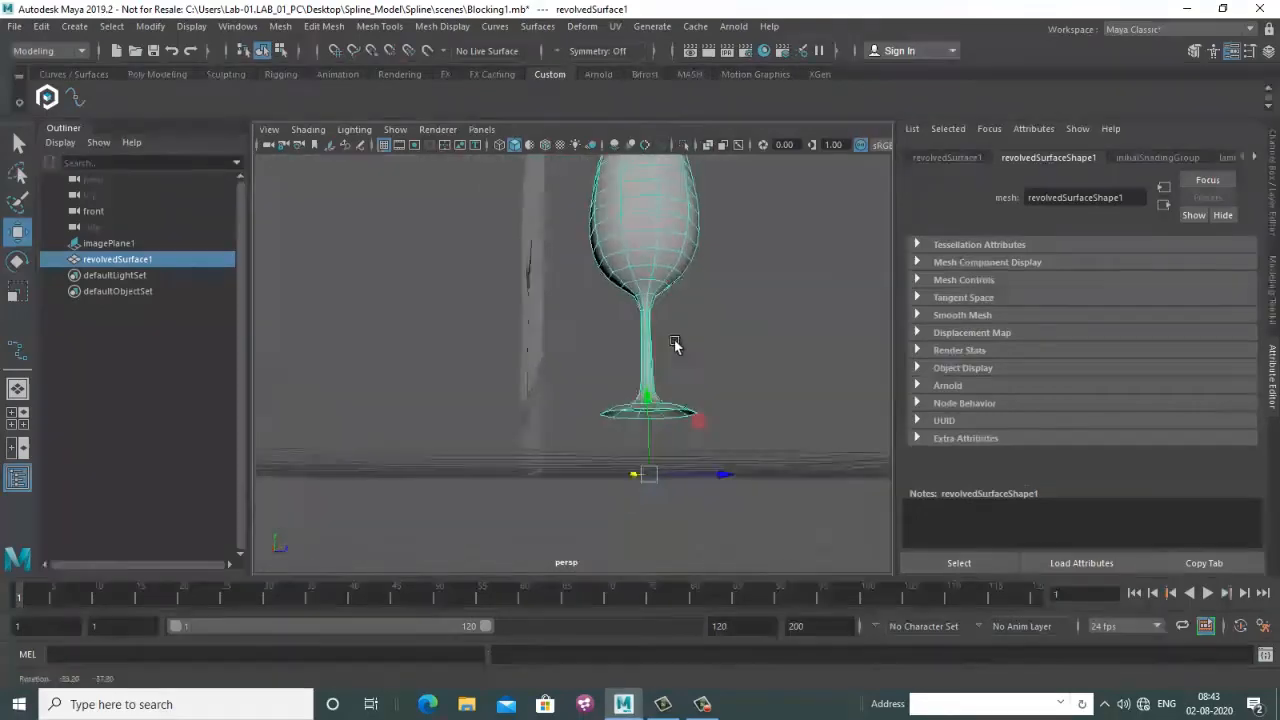
pyautogui.scroll(5, 604, 408)
pyautogui.keyDown('alt'); pyautogui.moveTo(604, 408); pyautogui.dragTo(587, 285); pyautogui.keyUp('alt')
pyautogui.keyDown('alt'); pyautogui.moveTo(587, 285); pyautogui.dragTo(592, 336, button='middle'); pyautogui.keyUp('alt')
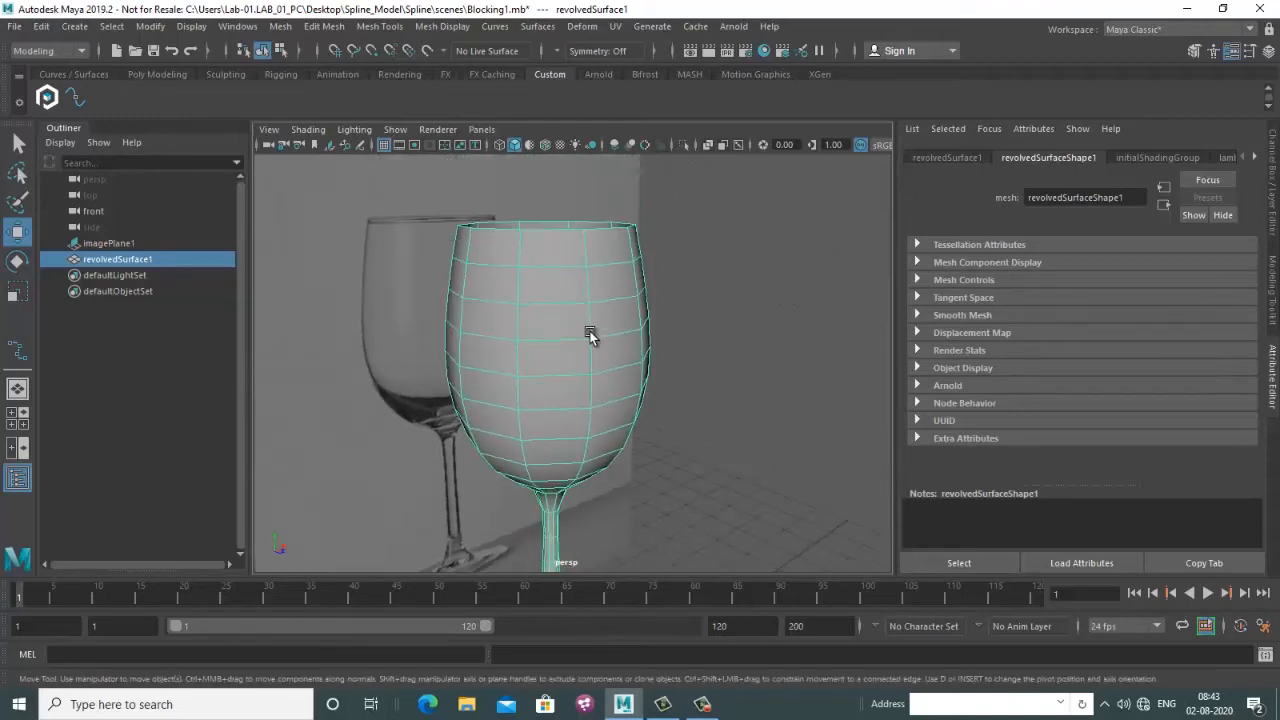
pyautogui.keyDown('alt'); pyautogui.moveTo(592, 336); pyautogui.dragTo(604, 394); pyautogui.keyUp('alt')
pyautogui.keyDown('alt'); pyautogui.moveTo(604, 394); pyautogui.dragTo(629, 321, button='middle'); pyautogui.keyUp('alt')
# Insert a horizontal edge loop around the flared neck where the bowl meets the stem
pyautogui.keyDown('alt'); pyautogui.moveTo(629, 321); pyautogui.dragTo(587, 258); pyautogui.keyUp('alt')
pyautogui.scroll(5, 587, 258)
pyautogui.scroll(5, 587, 258)
pyautogui.keyDown('alt'); pyautogui.moveTo(587, 258); pyautogui.dragTo(579, 387, button='middle'); pyautogui.keyUp('alt')
pyautogui.moveTo(542, 205); pyautogui.dragTo(594, 164, button='right')
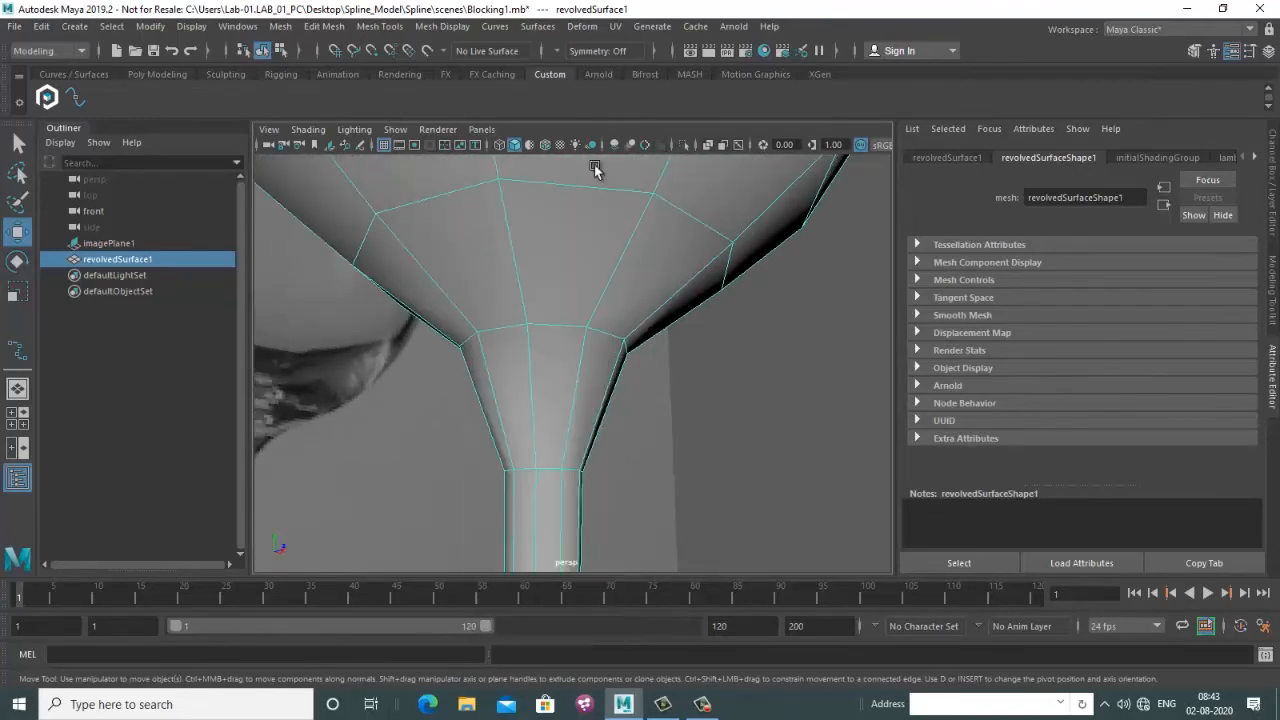
pyautogui.click(444, 27)
pyautogui.moveTo(398, 28)
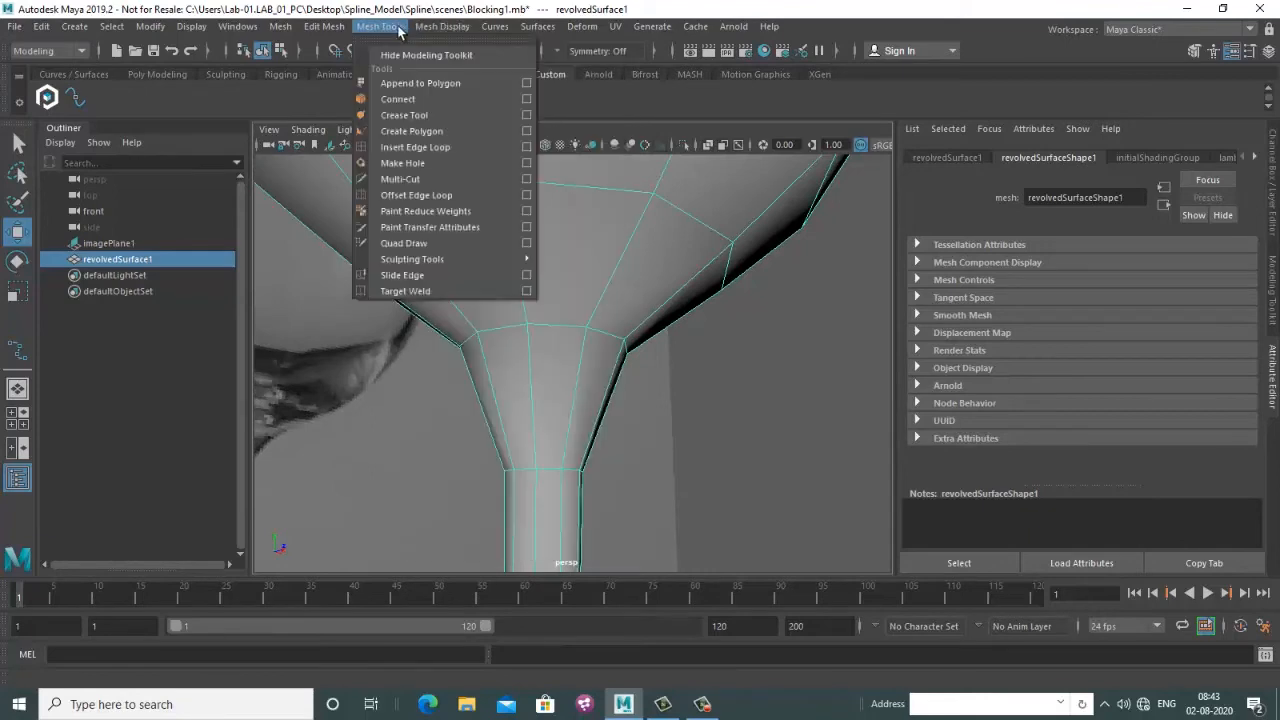
pyautogui.click(413, 149)
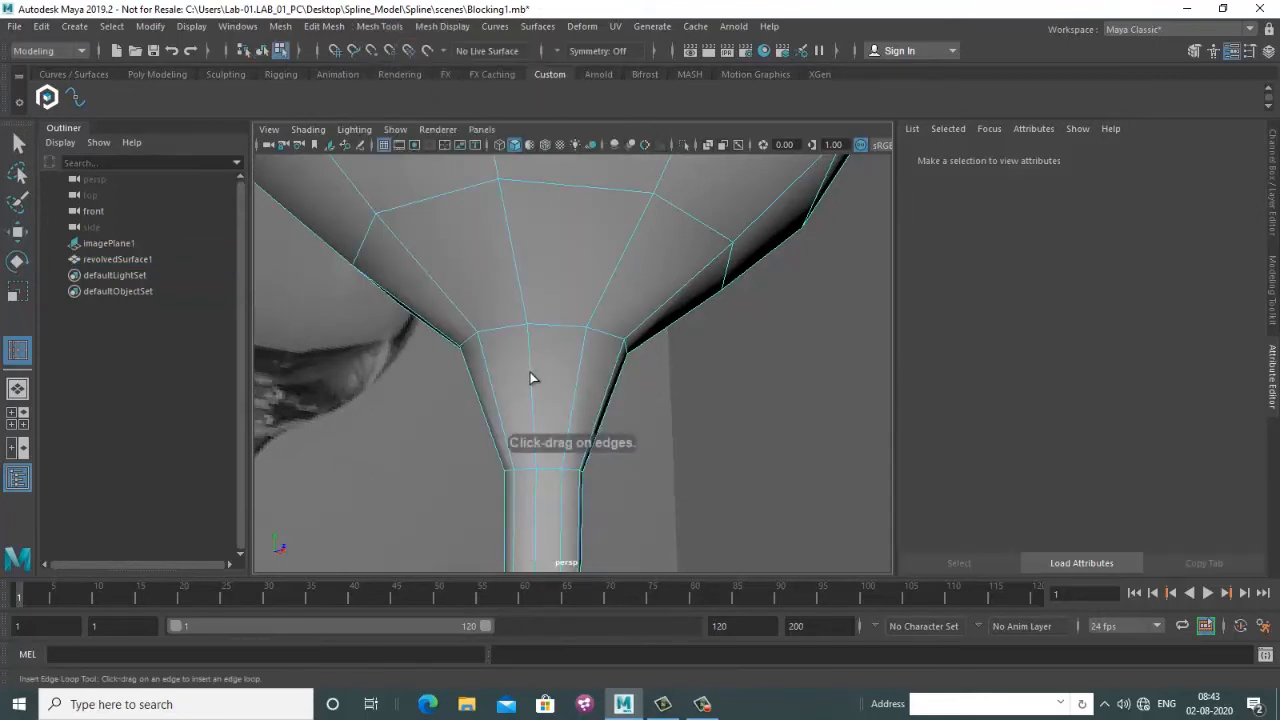
pyautogui.click(541, 390)
# Scale the neck's new edge loop inward to about 0.91 in X and Z to smooth the flare, and return to object mode
pyautogui.scroll(-4, 623, 357)
pyautogui.keyDown('alt'); pyautogui.moveTo(623, 357); pyautogui.dragTo(633, 393); pyautogui.keyUp('alt')
pyautogui.press('w')
pyautogui.scroll(-4, 644, 361)
pyautogui.scroll(8, 645, 374)
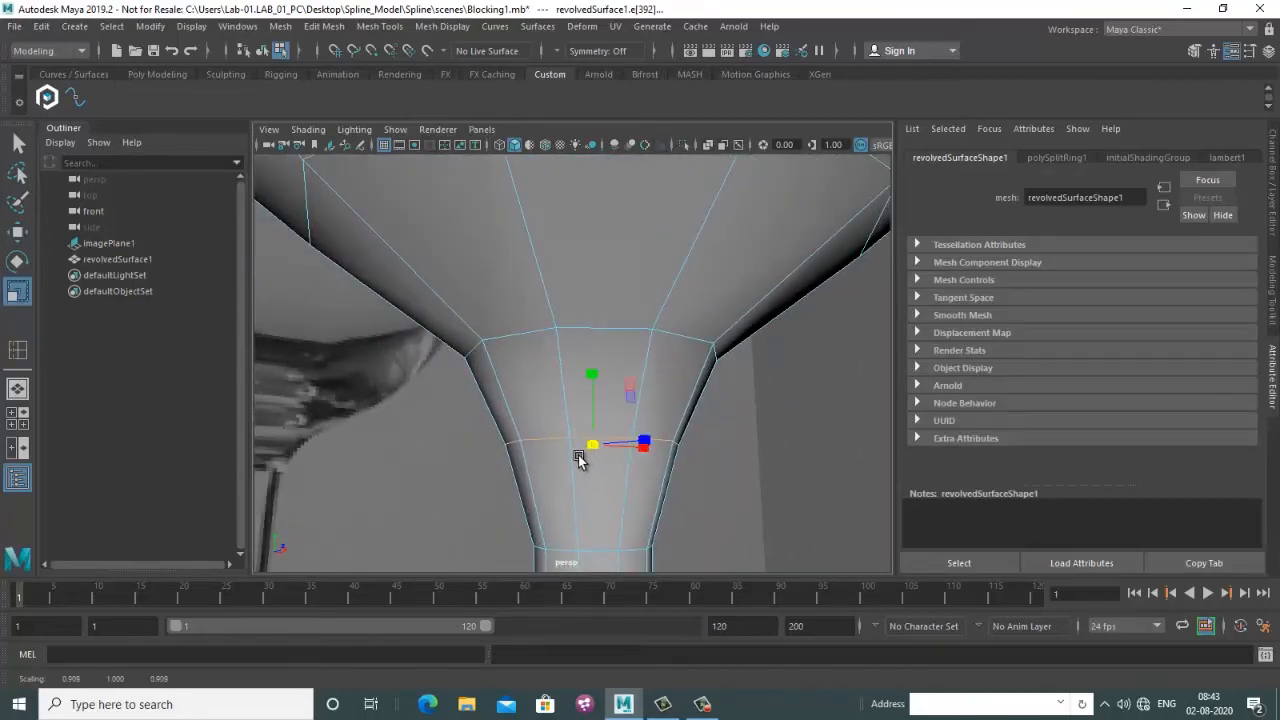
pyautogui.scroll(-5, 580, 457)
pyautogui.keyDown('alt'); pyautogui.moveTo(580, 457); pyautogui.dragTo(555, 316); pyautogui.keyUp('alt')
pyautogui.moveTo(554, 311); pyautogui.dragTo(638, 240, button='right')
# Select all faces of the wine glass and extrude them to a Local Translate Z of about -0.049 to thicken the walls
pyautogui.keyDown('alt'); pyautogui.moveTo(622, 318); pyautogui.dragTo(620, 350); pyautogui.keyUp('alt')
pyautogui.moveTo(617, 350); pyautogui.dragTo(617, 312, button='right')
pyautogui.keyDown('alt'); pyautogui.moveTo(617, 316); pyautogui.dragTo(698, 260); pyautogui.keyUp('alt')
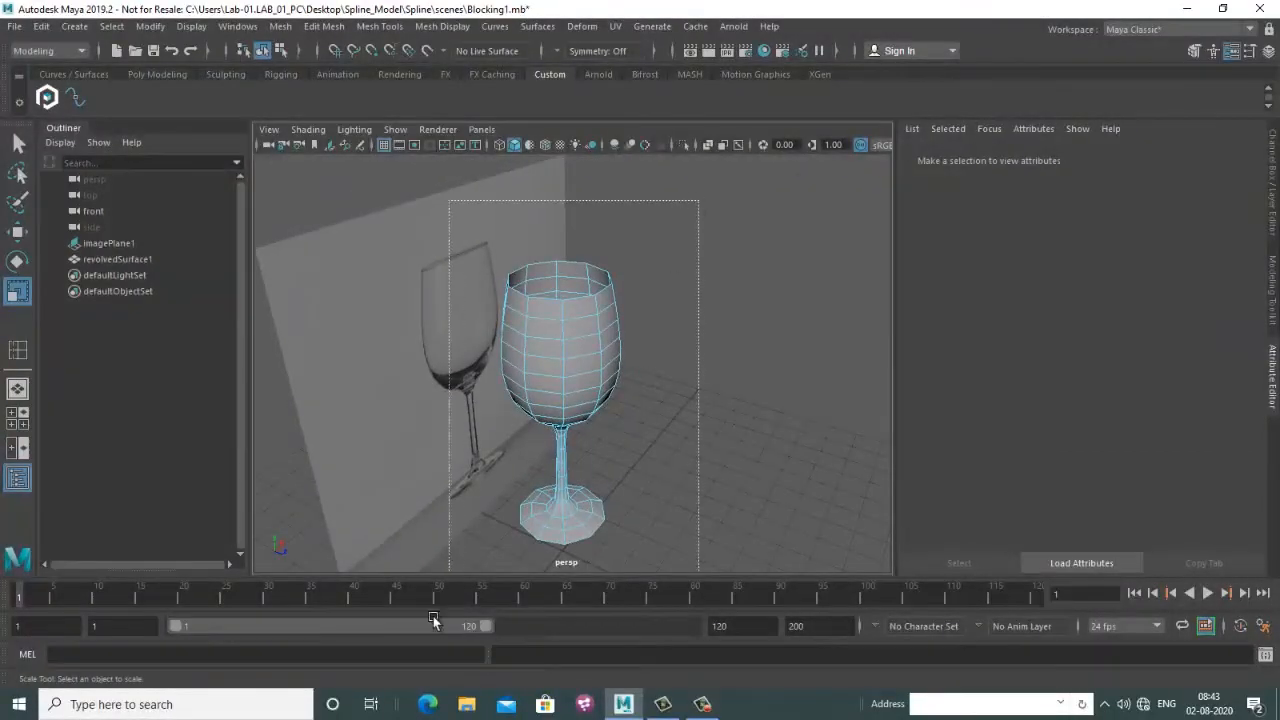
pyautogui.moveTo(433, 616); pyautogui.dragTo(433, 616)
pyautogui.scroll(5, 550, 348)
pyautogui.scroll(-2, 570, 400)
pyautogui.scroll(-3, 567, 370)
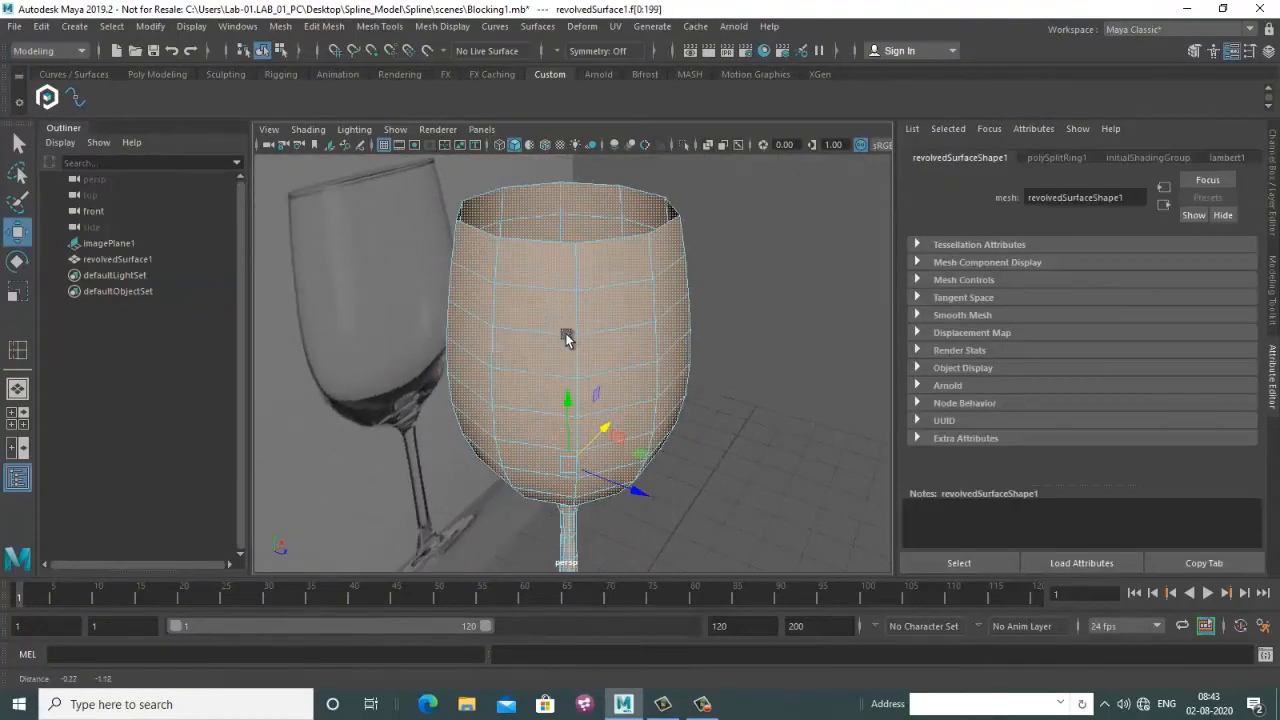
pyautogui.click(171, 73)
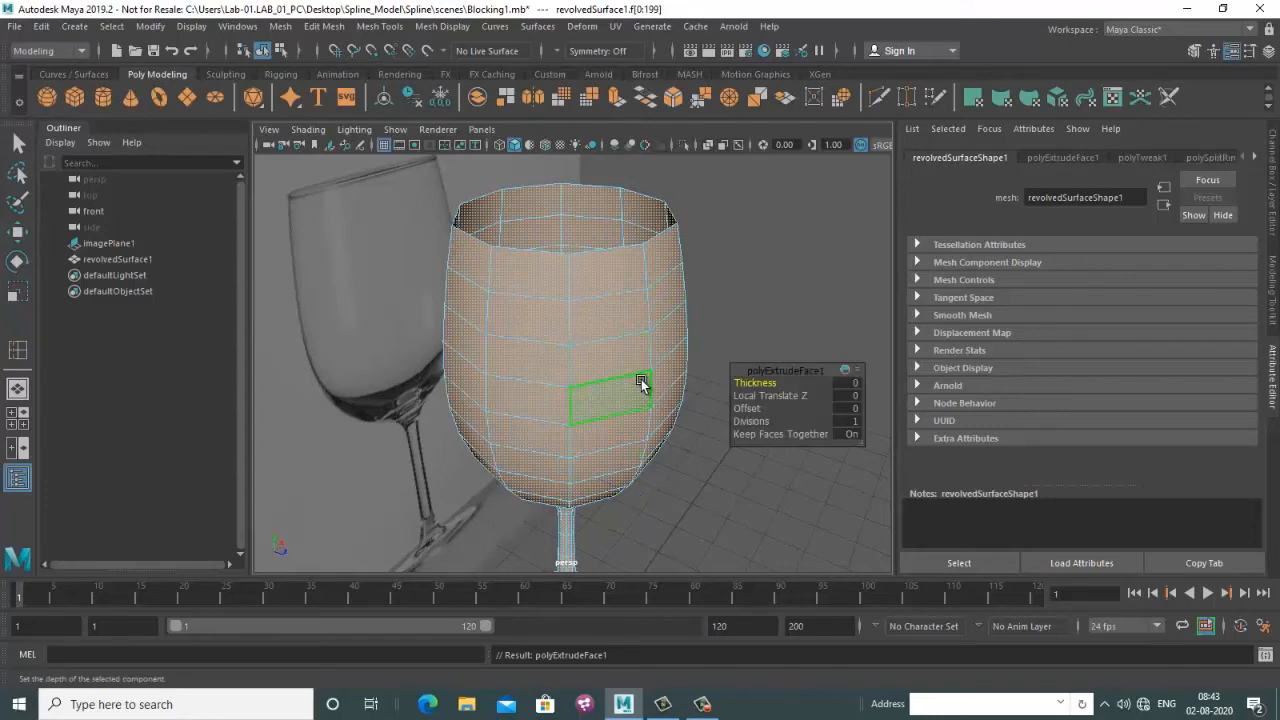
pyautogui.keyDown('alt'); pyautogui.moveTo(645, 380); pyautogui.dragTo(583, 418); pyautogui.keyUp('alt')
pyautogui.scroll(5, 583, 416)
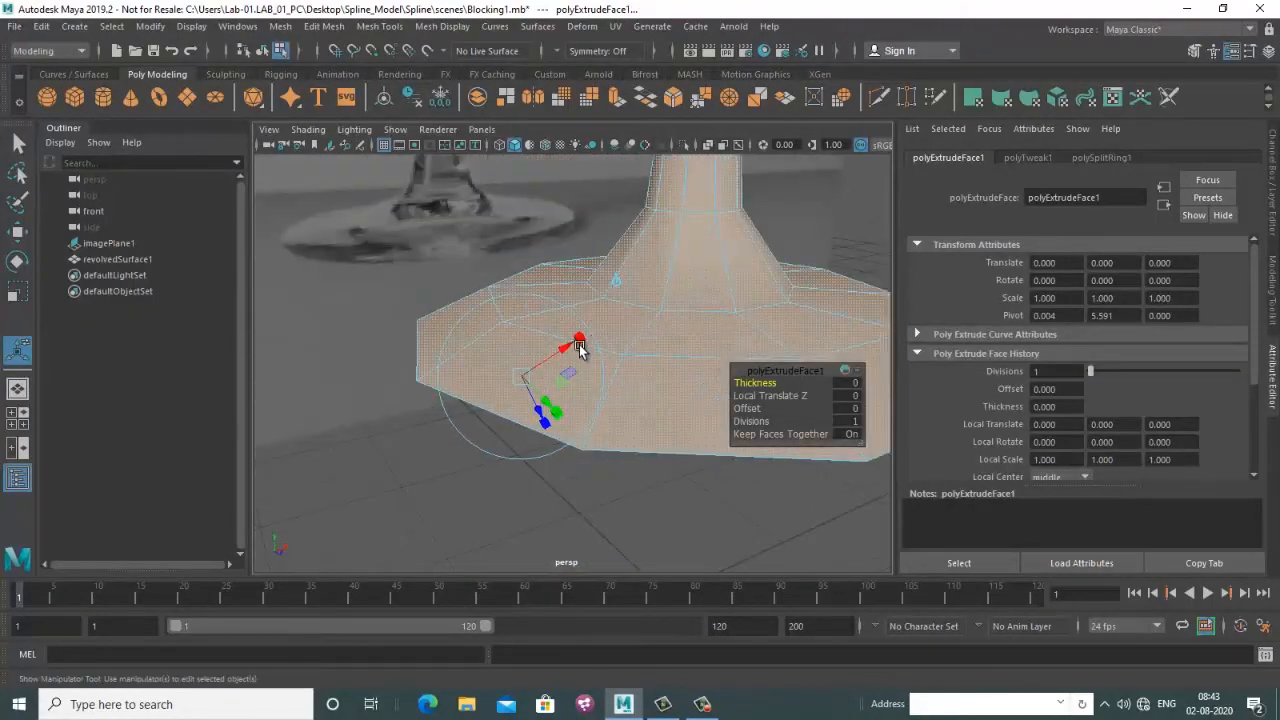
pyautogui.moveTo(560, 350); pyautogui.dragTo(557, 347)
pyautogui.keyDown('alt'); pyautogui.moveTo(571, 430); pyautogui.dragTo(529, 365); pyautogui.keyUp('alt')
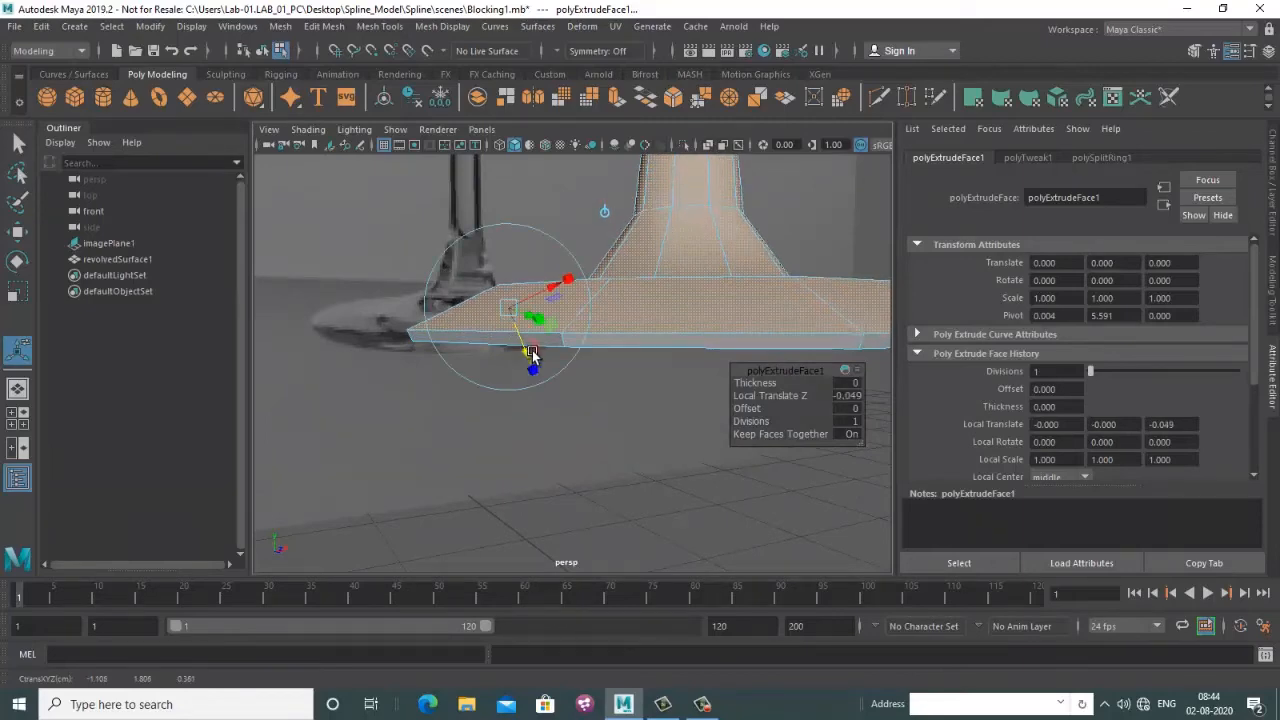
# Examine the extruded walls inside the bowl and return the wine glass to object mode
pyautogui.scroll(-5, 532, 355)
pyautogui.keyDown('alt'); pyautogui.moveTo(604, 270); pyautogui.dragTo(657, 351, button='middle'); pyautogui.keyUp('alt')
pyautogui.keyDown('alt'); pyautogui.moveTo(657, 351); pyautogui.dragTo(640, 410); pyautogui.keyUp('alt')
pyautogui.keyDown('alt'); pyautogui.moveTo(606, 180); pyautogui.dragTo(614, 231, button='middle'); pyautogui.keyUp('alt')
pyautogui.scroll(5, 467, 344)
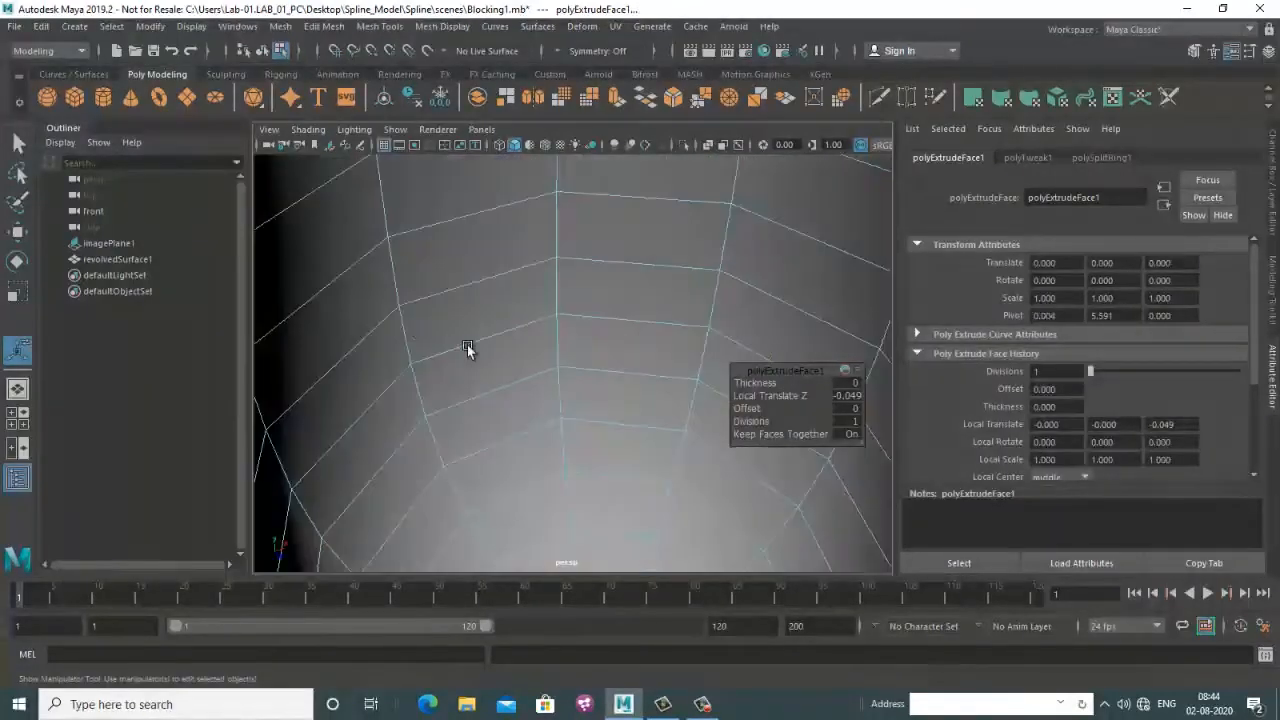
pyautogui.scroll(-8, 467, 344)
pyautogui.moveTo(515, 288); pyautogui.dragTo(586, 238, button='right')
pyautogui.press('q')
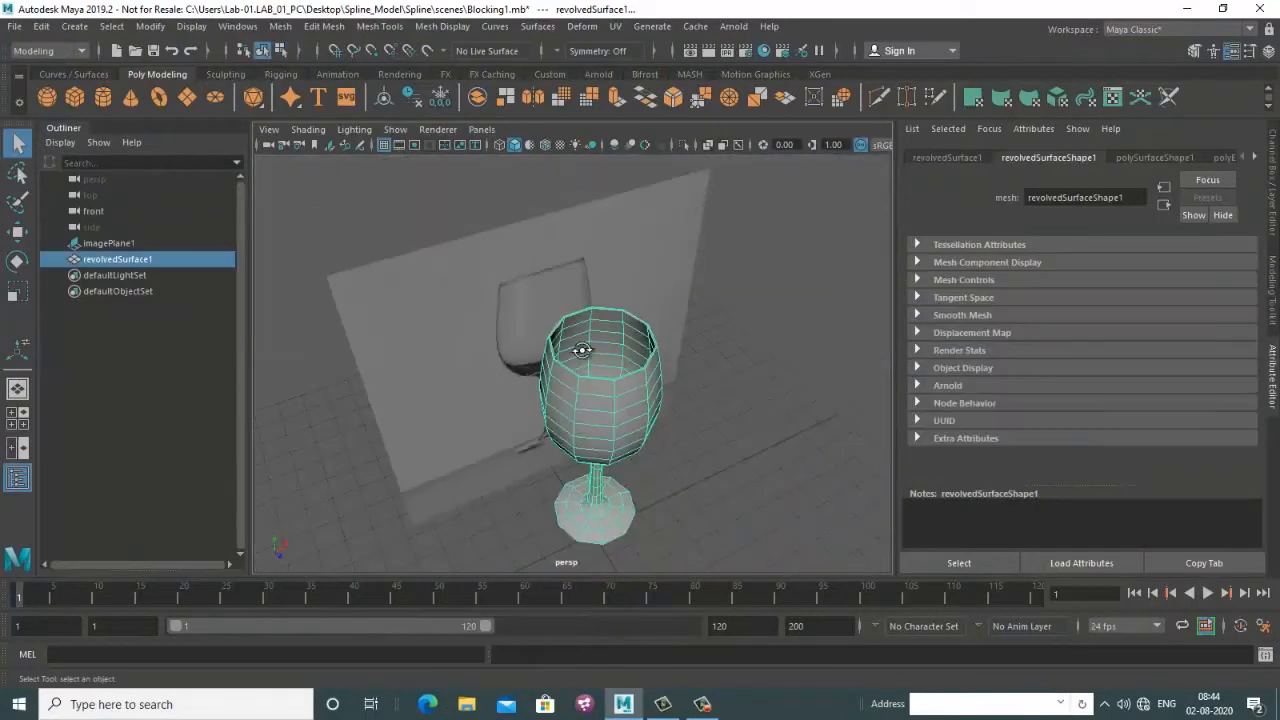
pyautogui.keyDown('alt'); pyautogui.moveTo(581, 350); pyautogui.dragTo(628, 412); pyautogui.keyUp('alt')
pyautogui.click(628, 412)
pyautogui.click(541, 305)
pyautogui.scroll(5, 601, 413)
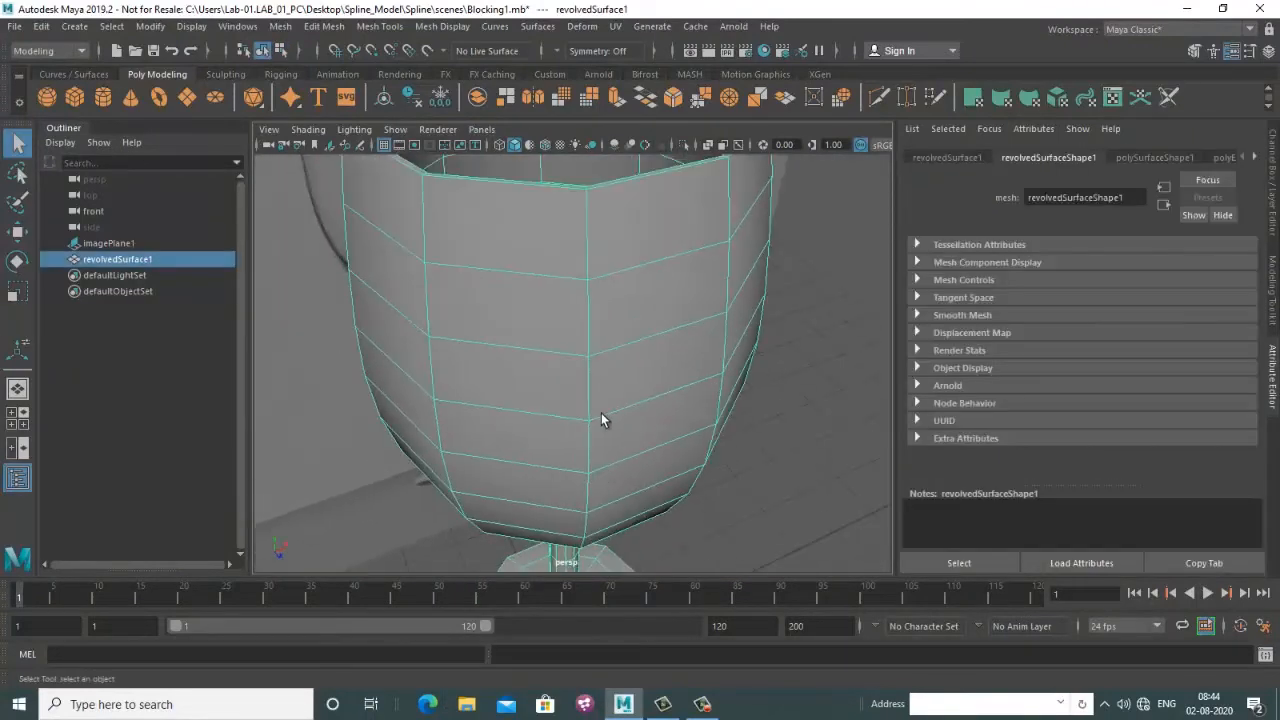
pyautogui.keyDown('alt'); pyautogui.moveTo(676, 377); pyautogui.dragTo(685, 417); pyautogui.keyUp('alt')
# Try thicker walls by setting the face extrusion's Local Translate Z to -0.07 and then to -0.09
pyautogui.hotkey('ctrl', 'a')
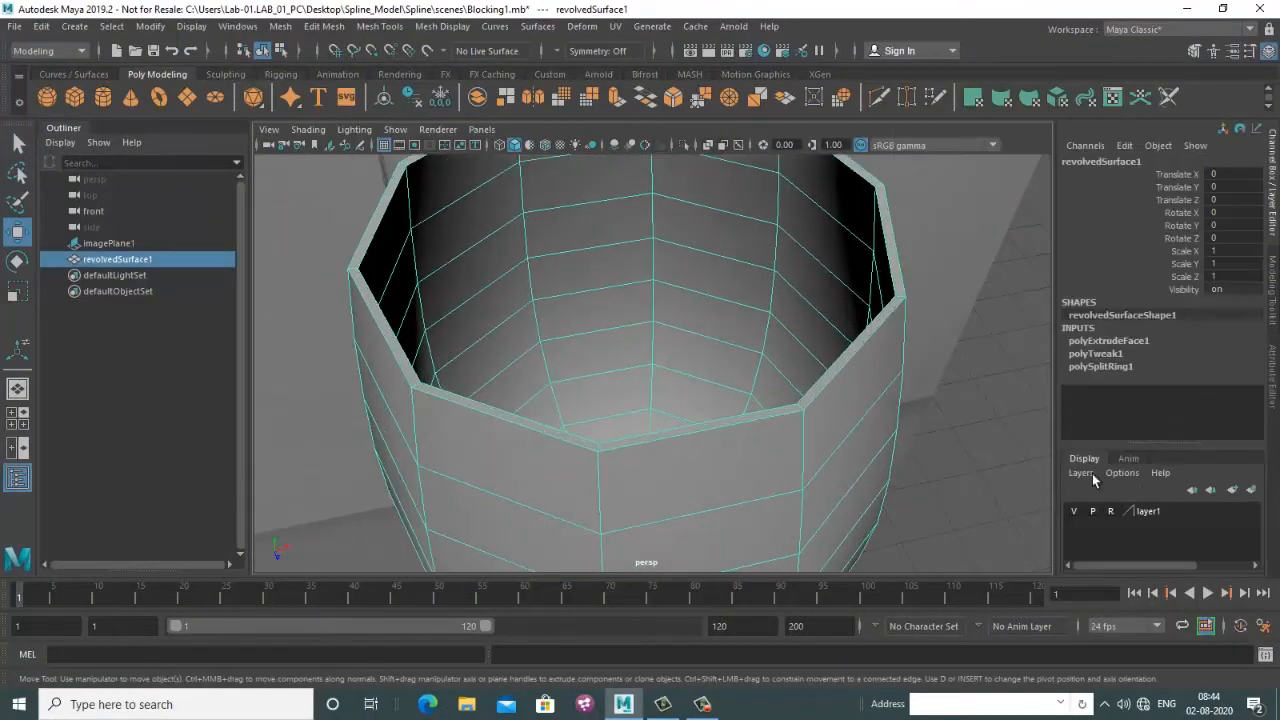
pyautogui.click(1108, 341)
pyautogui.scroll(-3, 1192, 424)
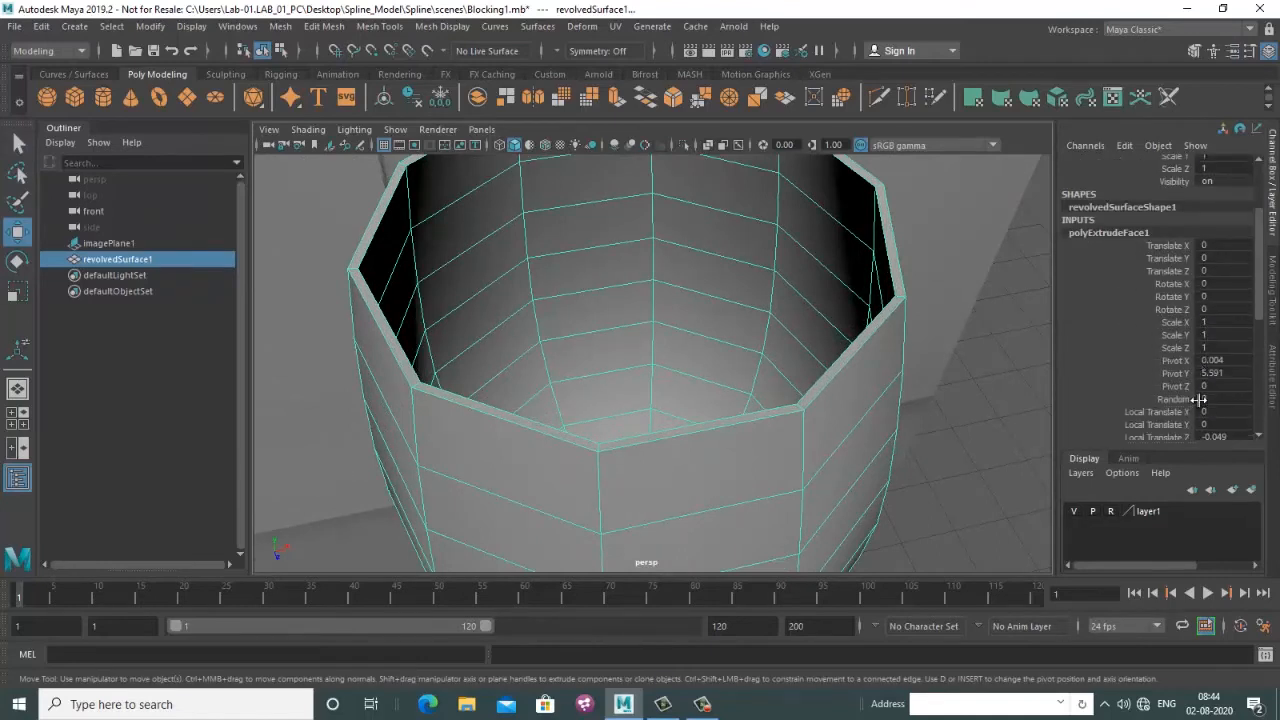
pyautogui.scroll(-3, 1222, 382)
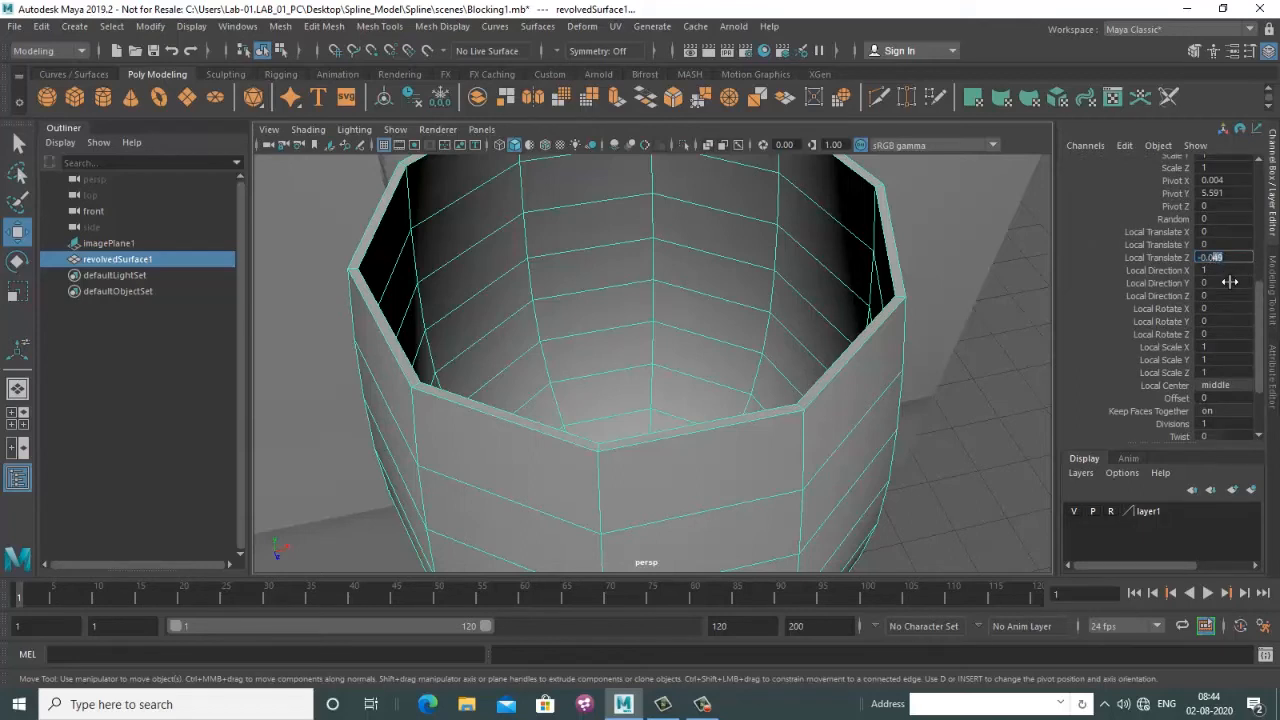
pyautogui.press('Return')
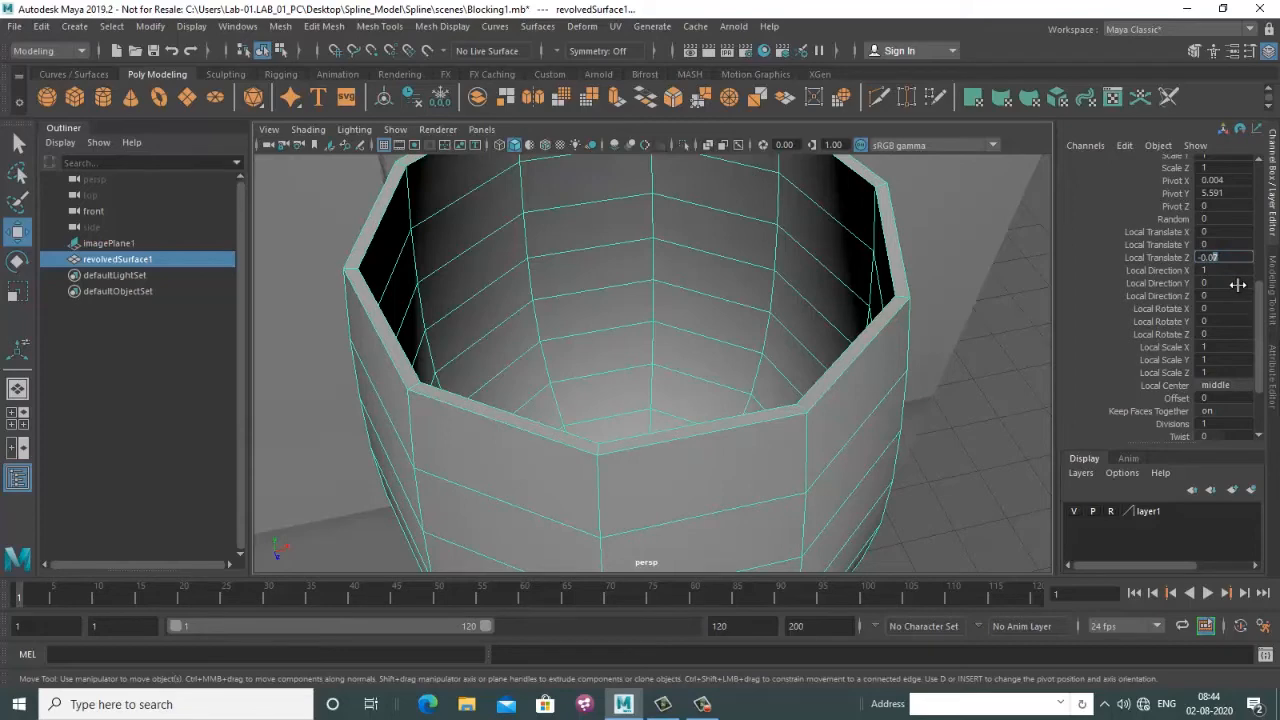
pyautogui.write('-0.09')
pyautogui.press('Return')
pyautogui.scroll(-5, 750, 366)
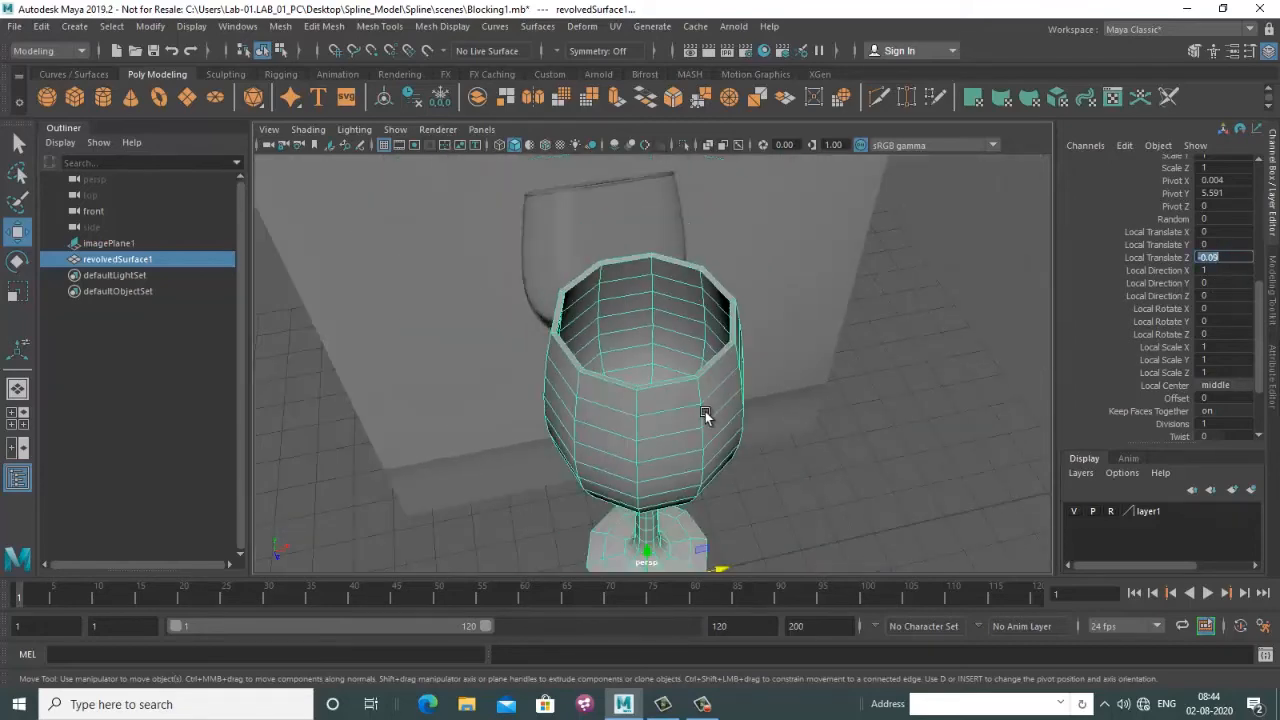
# Examine the wall thickness of the wine glass at the underside of the base, the stem and the rim
pyautogui.click(911, 390)
pyautogui.keyDown('alt'); pyautogui.moveTo(706, 413); pyautogui.dragTo(797, 377); pyautogui.keyUp('alt')
pyautogui.click(745, 374)
pyautogui.keyDown('alt'); pyautogui.moveTo(746, 379); pyautogui.dragTo(722, 230, button='middle'); pyautogui.keyUp('alt')
pyautogui.keyDown('alt'); pyautogui.moveTo(722, 230); pyautogui.dragTo(710, 328); pyautogui.keyUp('alt')
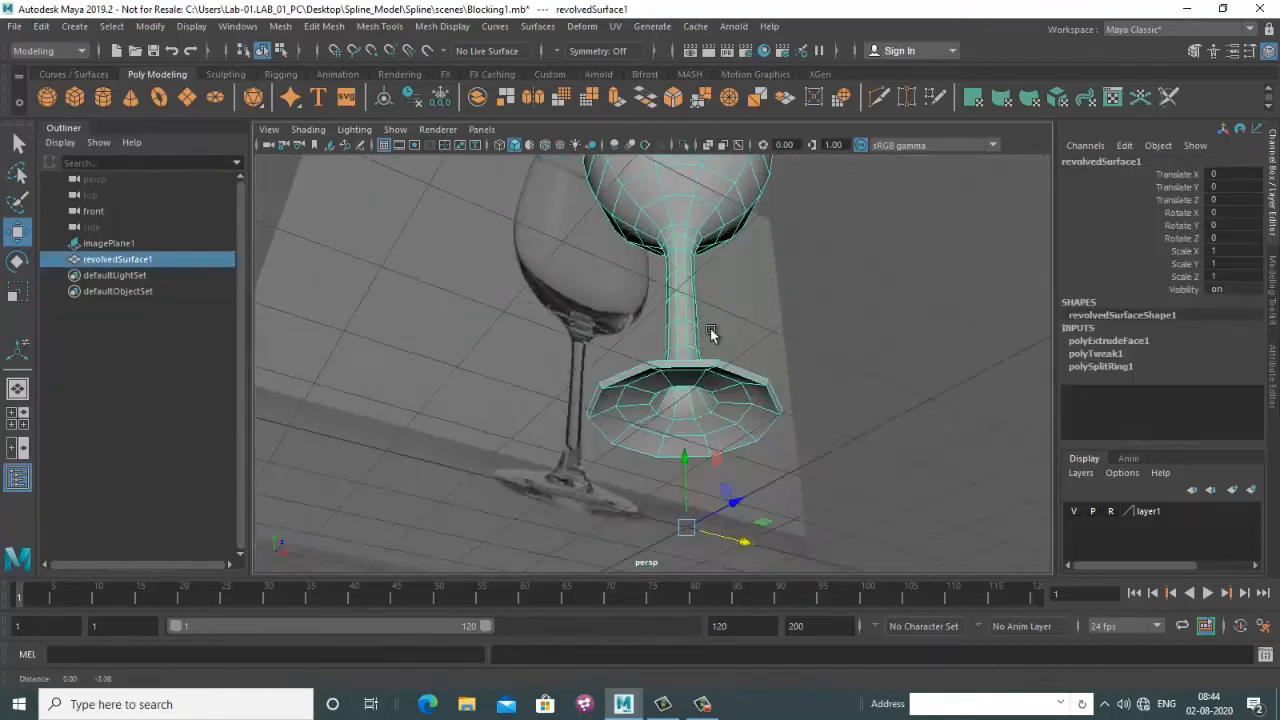
pyautogui.keyDown('alt'); pyautogui.moveTo(710, 328); pyautogui.dragTo(697, 394, button='middle'); pyautogui.keyUp('alt')
pyautogui.keyDown('alt'); pyautogui.moveTo(697, 394); pyautogui.dragTo(740, 360); pyautogui.keyUp('alt')
pyautogui.keyDown('alt'); pyautogui.moveTo(740, 360); pyautogui.dragTo(754, 482, button='middle'); pyautogui.keyUp('alt')
pyautogui.keyDown('alt'); pyautogui.moveTo(577, 378); pyautogui.dragTo(569, 417); pyautogui.keyUp('alt')
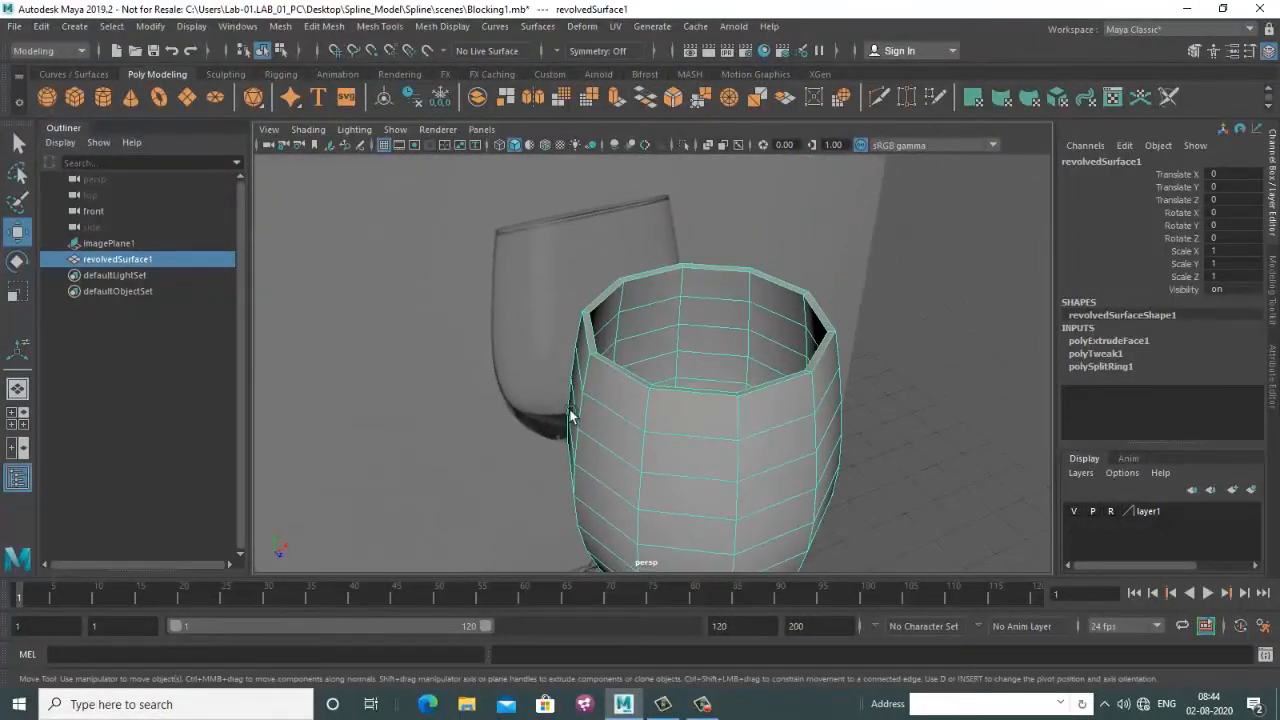
pyautogui.scroll(5, 600, 427)
pyautogui.scroll(-10, 640, 415)
pyautogui.keyDown('alt'); pyautogui.moveTo(677, 400); pyautogui.dragTo(690, 310); pyautogui.keyUp('alt')
pyautogui.keyDown('alt'); pyautogui.moveTo(703, 456); pyautogui.dragTo(672, 500); pyautogui.keyUp('alt')
# Center the pivot of the wine glass mesh
pyautogui.click(150, 26)
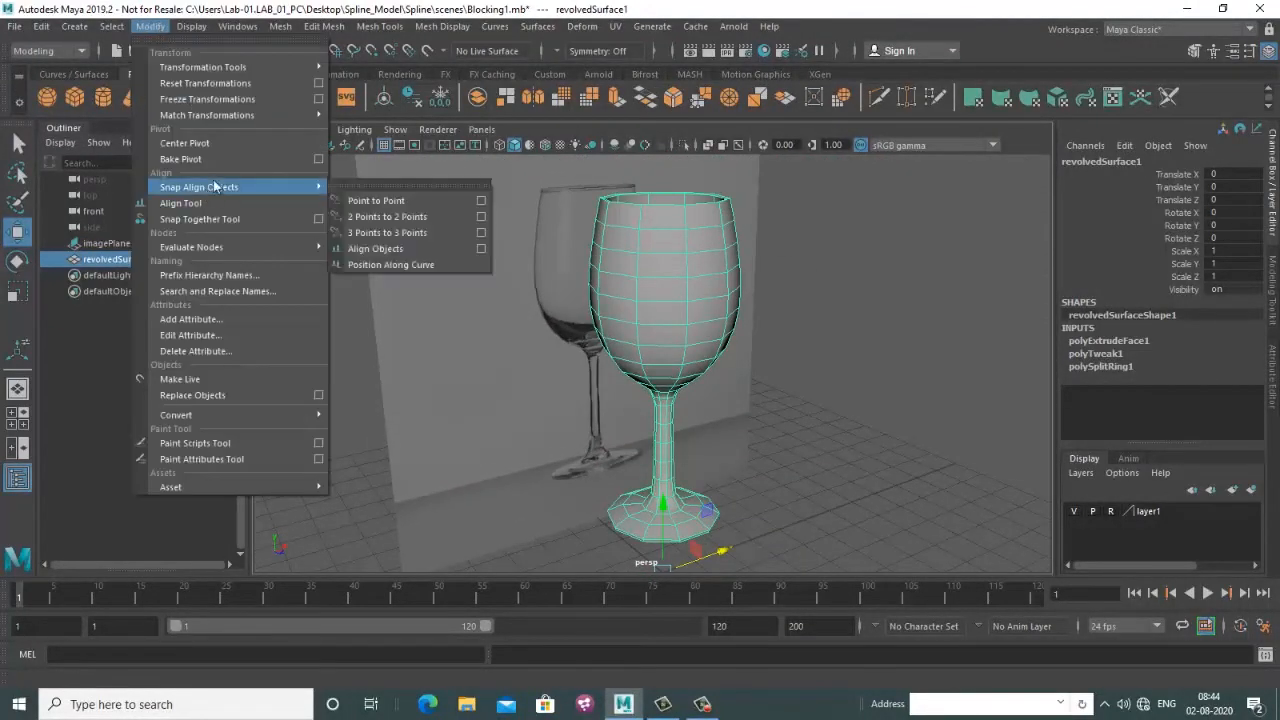
pyautogui.click(207, 140)
pyautogui.keyDown('alt'); pyautogui.moveTo(803, 366); pyautogui.dragTo(888, 383); pyautogui.keyUp('alt')
pyautogui.click(888, 383)
pyautogui.keyDown('alt'); pyautogui.moveTo(650, 437); pyautogui.dragTo(677, 377); pyautogui.keyUp('alt')
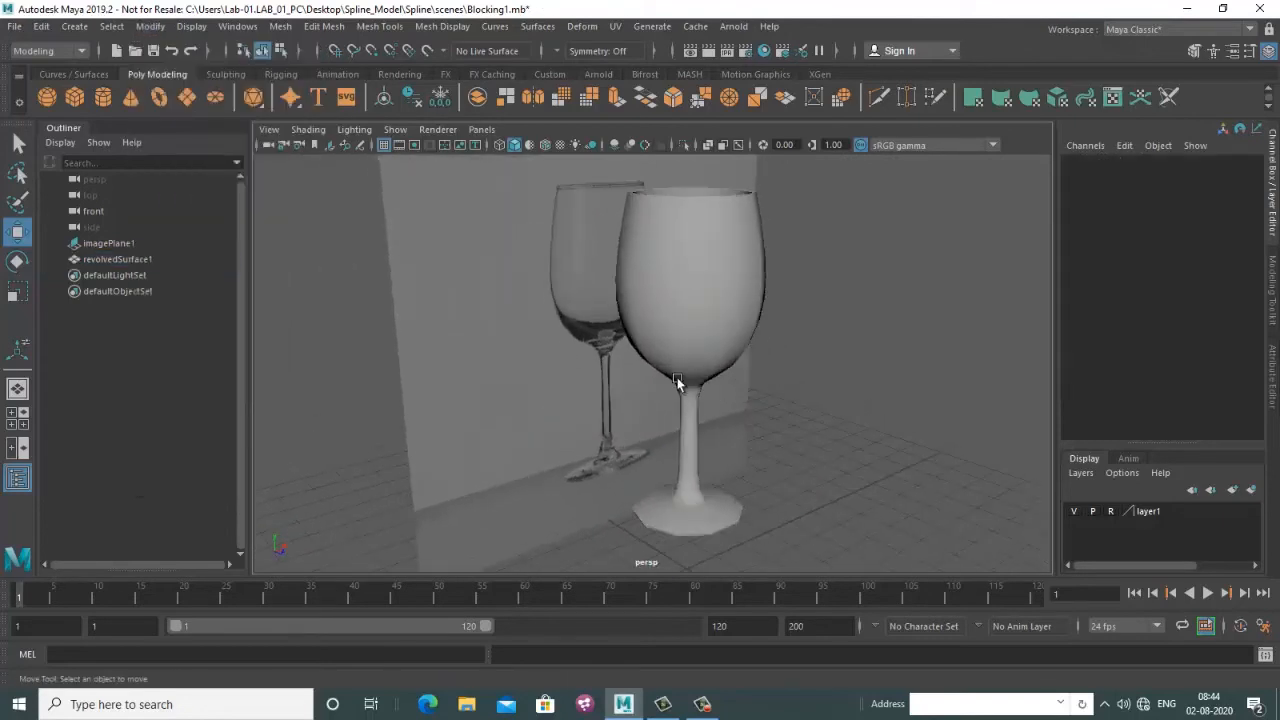
# Set the Local Translate Z of the wine glass's face extrusion to -0.07
pyautogui.click(684, 378)
pyautogui.keyDown('alt'); pyautogui.moveTo(731, 403); pyautogui.dragTo(714, 458, button='middle'); pyautogui.keyUp('alt')
pyautogui.click(1141, 342)
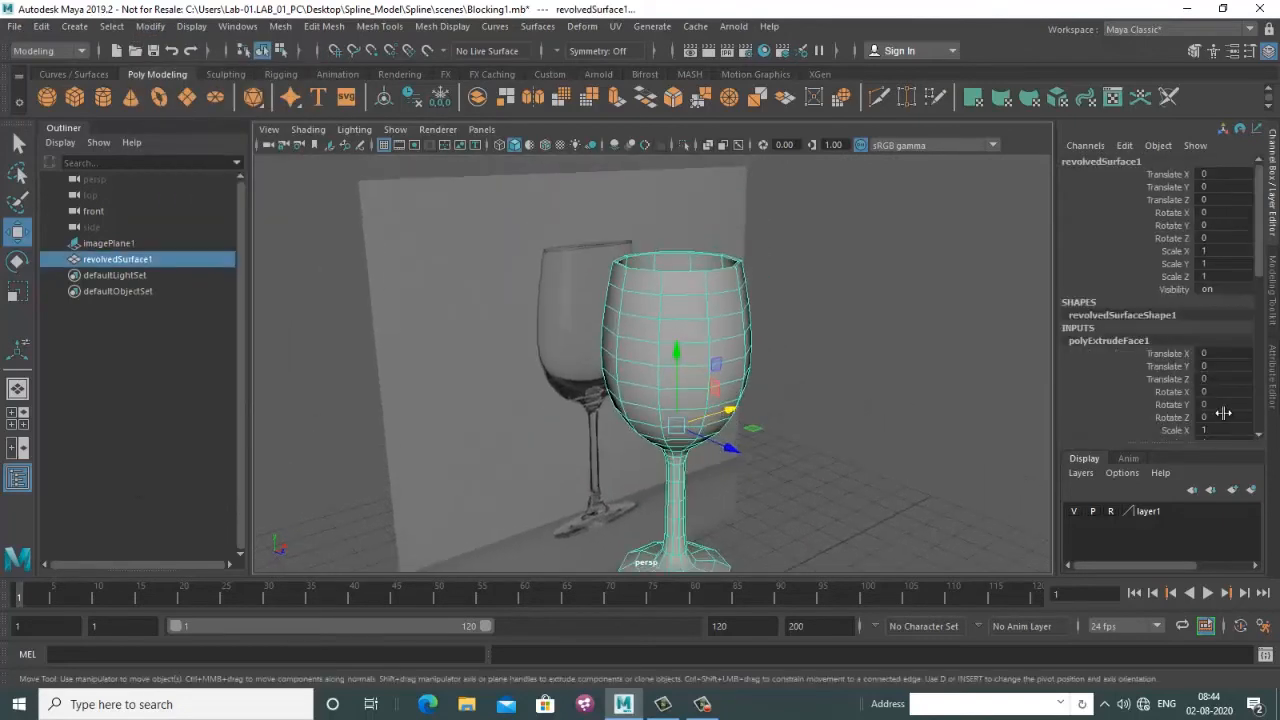
pyautogui.scroll(-3, 1222, 413)
pyautogui.scroll(-3, 1236, 377)
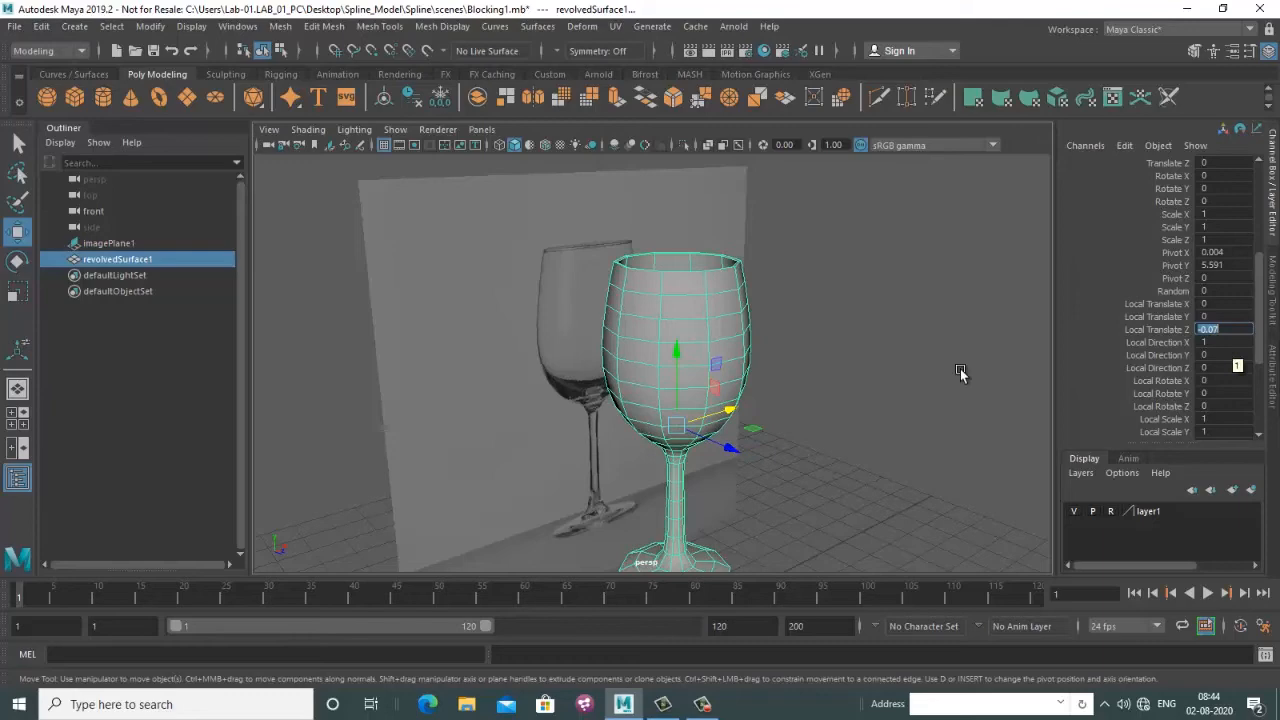
pyautogui.click(927, 322)
# Display the wine glass in smooth mesh preview and examine its overall shape and rim
pyautogui.click(711, 350)
pyautogui.keyDown('alt'); pyautogui.moveTo(711, 350); pyautogui.dragTo(625, 380); pyautogui.keyUp('alt')
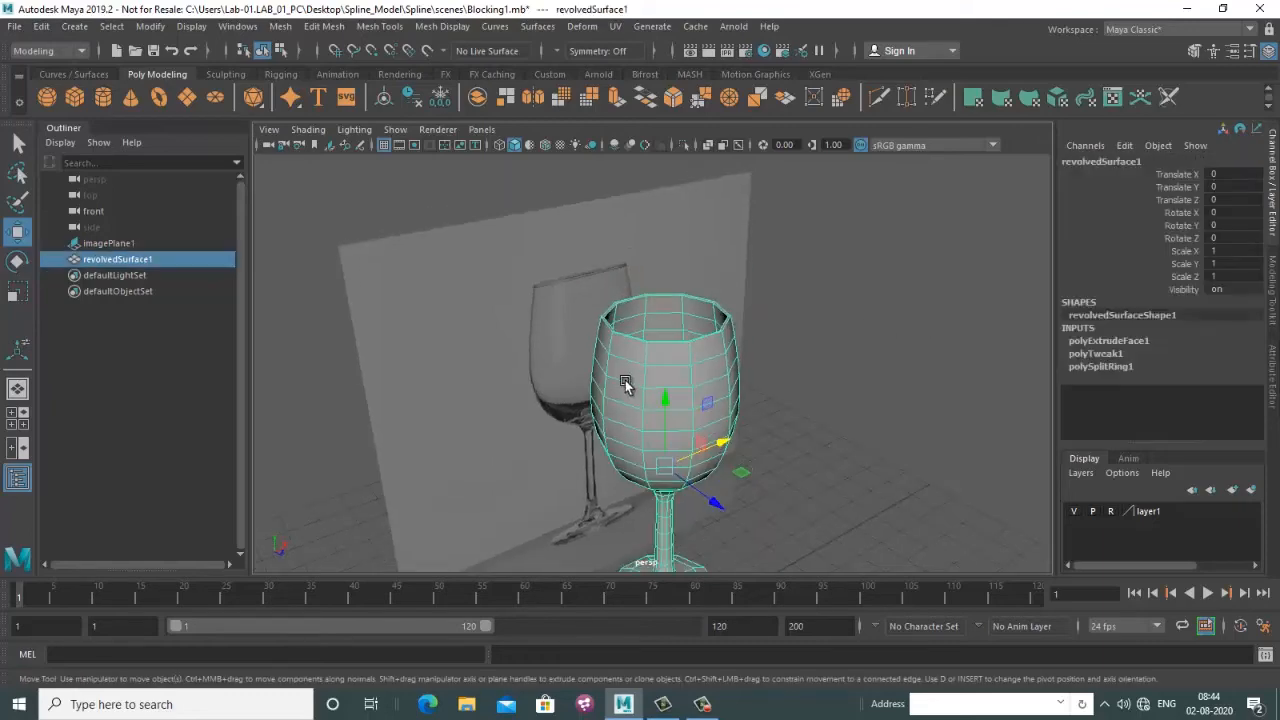
pyautogui.scroll(5, 625, 380)
pyautogui.keyDown('alt'); pyautogui.moveTo(625, 380); pyautogui.dragTo(627, 371, button='middle'); pyautogui.keyUp('alt')
pyautogui.press('3')
pyautogui.scroll(-6, 627, 372)
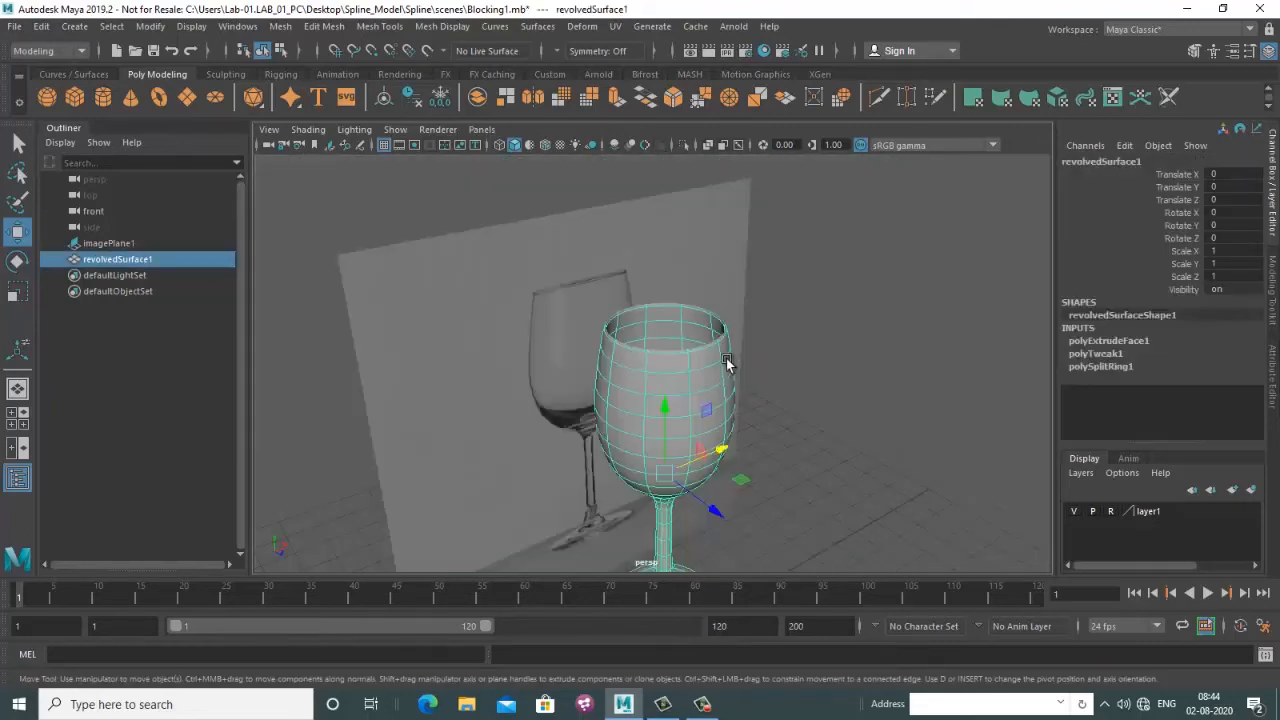
pyautogui.click(884, 392)
pyautogui.keyDown('alt'); pyautogui.moveTo(884, 392); pyautogui.dragTo(631, 352); pyautogui.keyUp('alt')
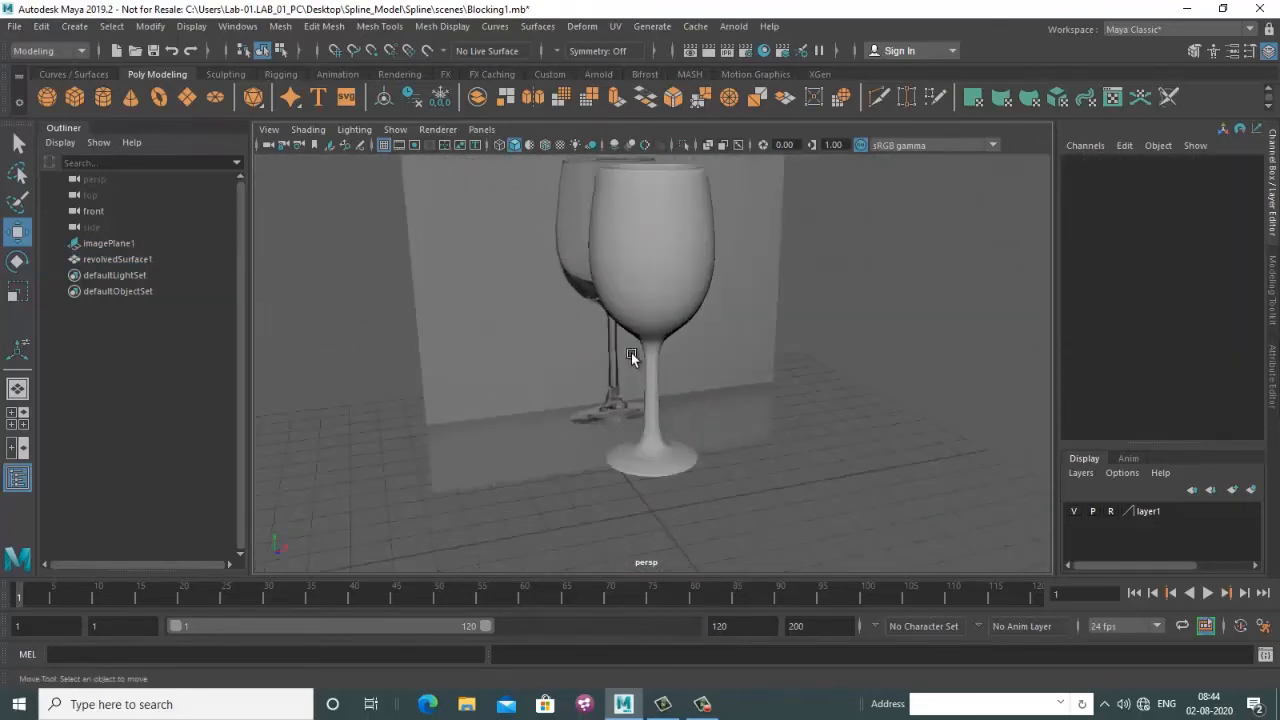
pyautogui.scroll(8, 684, 436)
pyautogui.scroll(-2, 672, 428)
pyautogui.click(631, 448)
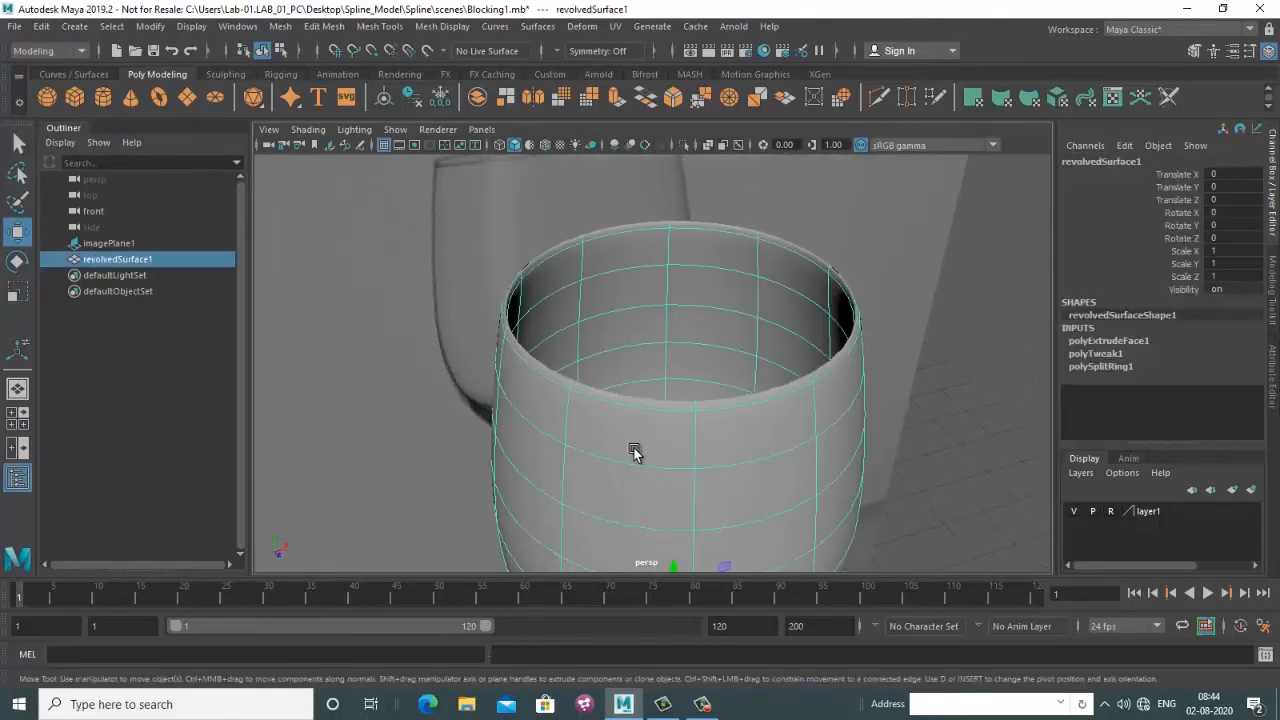
# Turn off the smooth mesh preview and examine the edges of the bowl's rim up close
pyautogui.press('1')
pyautogui.scroll(5, 546, 397)
pyautogui.scroll(-4, 580, 390)
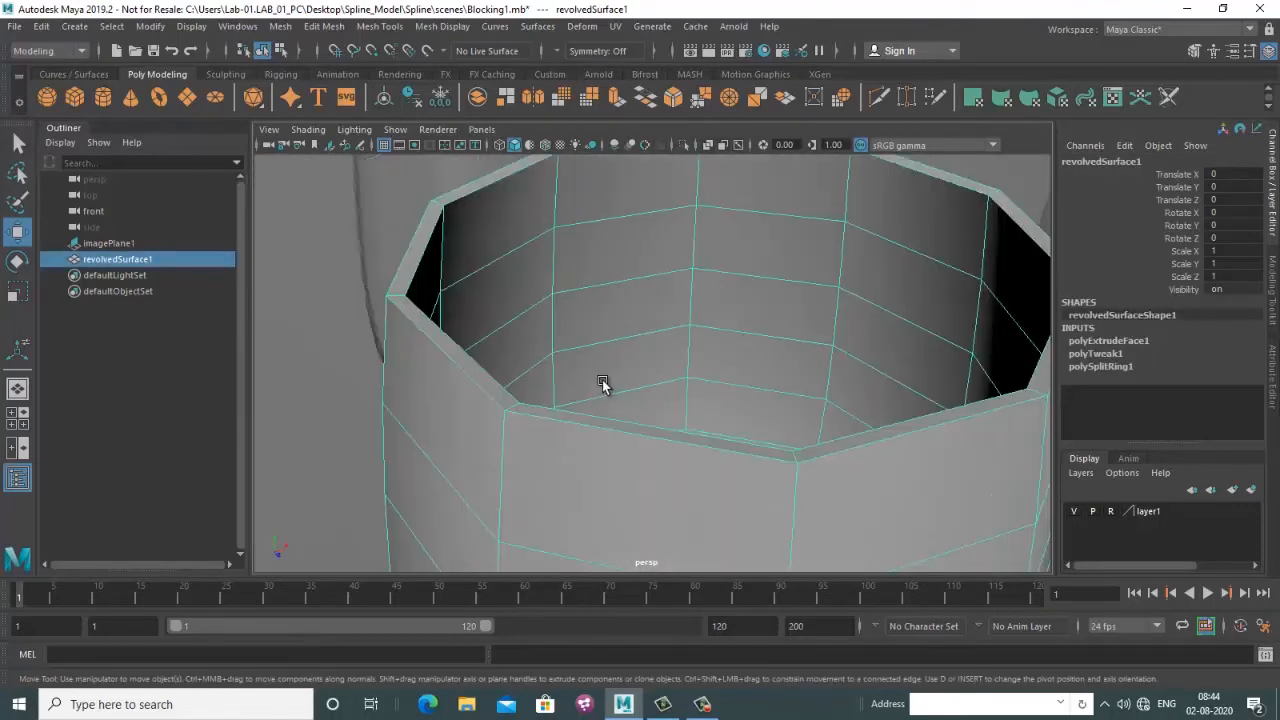
pyautogui.scroll(2, 605, 384)
pyautogui.moveTo(608, 386)
pyautogui.keyDown('alt'); pyautogui.mouseDown()
pyautogui.moveTo(620, 393)
pyautogui.moveTo(610, 407)
pyautogui.mouseUp(); pyautogui.keyUp('alt')
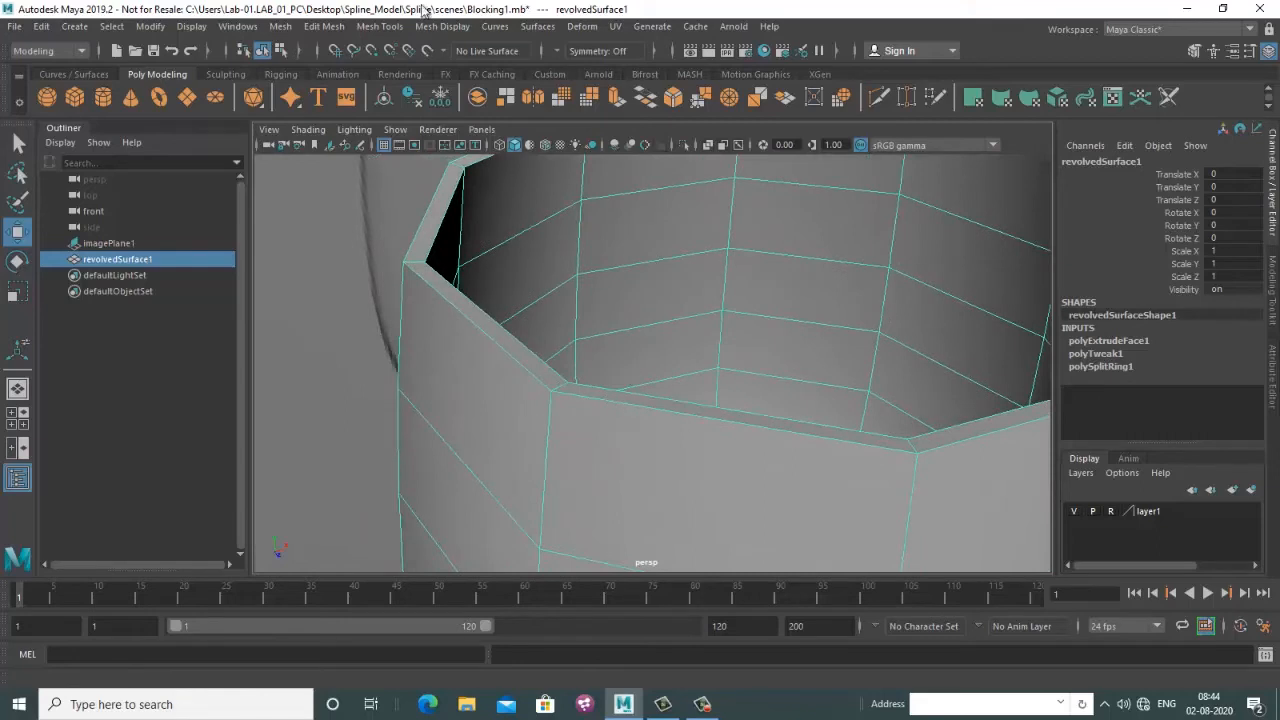
# Try inserting an edge loop just below the bowl's outer rim, and undo it
pyautogui.click(370, 30)
pyautogui.click(417, 156)
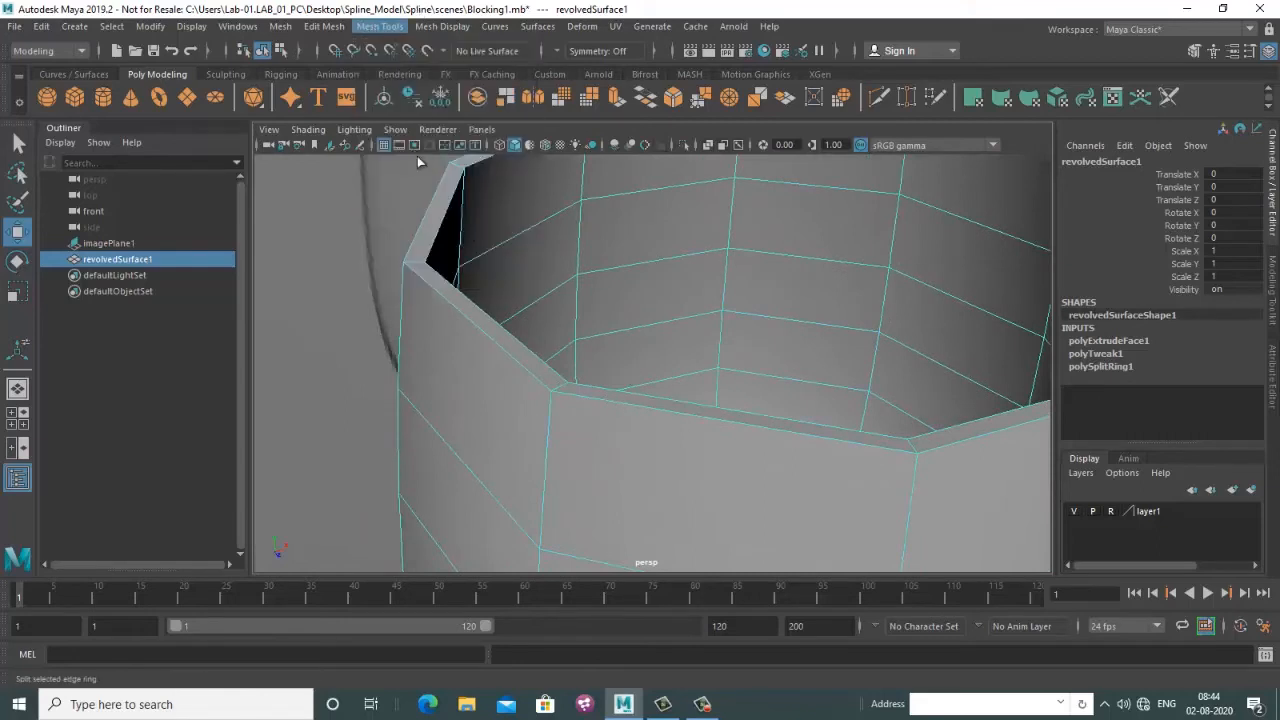
pyautogui.click(551, 402)
pyautogui.hotkey('ctrl', 'z')
pyautogui.scroll(-5, 572, 396)
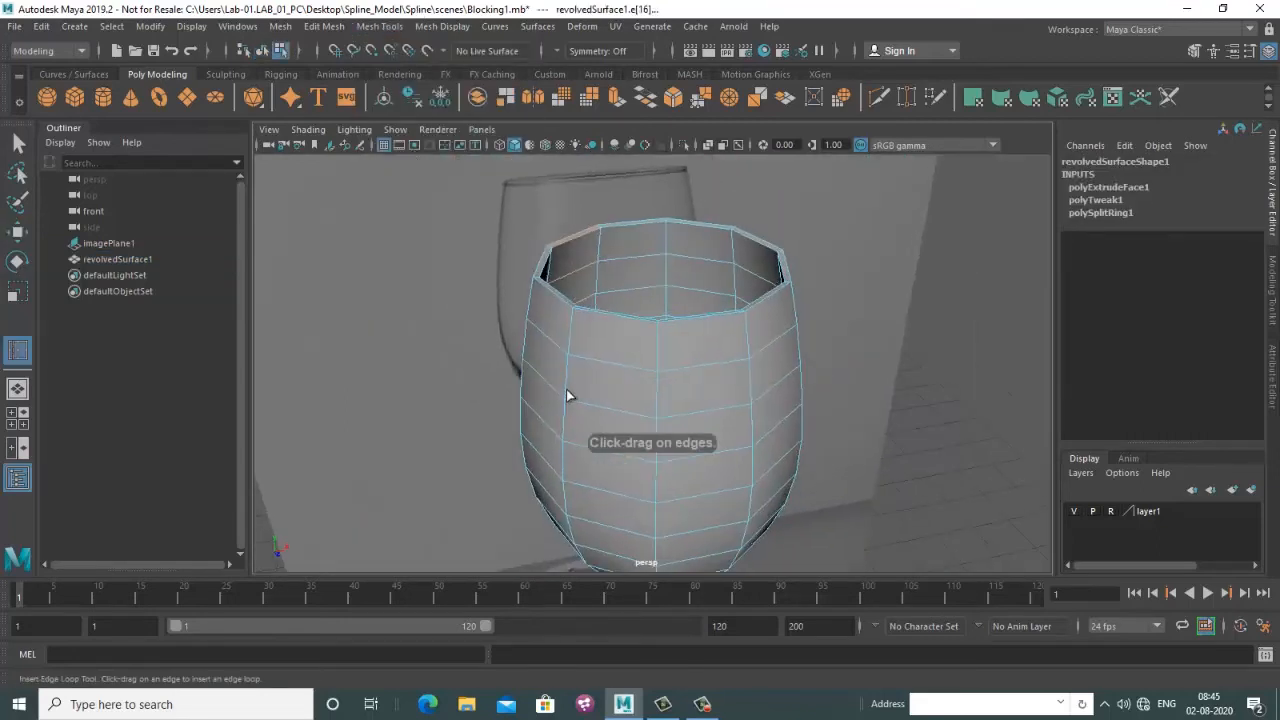
# Insert supporting edge loops close to the bowl's rim on the outer wall, the inner wall and the rim's flat top
pyautogui.click(572, 312)
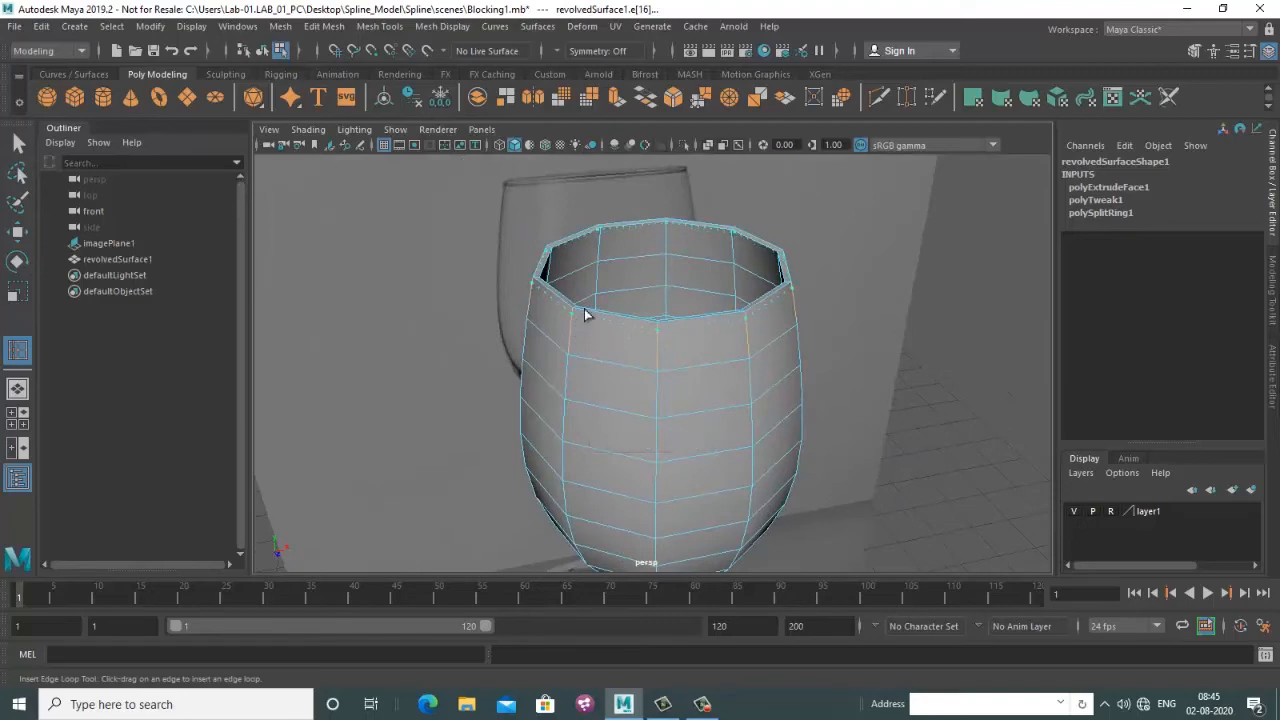
pyautogui.keyDown('alt'); pyautogui.moveTo(585, 309); pyautogui.dragTo(602, 360); pyautogui.keyUp('alt')
pyautogui.scroll(5, 573, 368)
pyautogui.scroll(5, 592, 340)
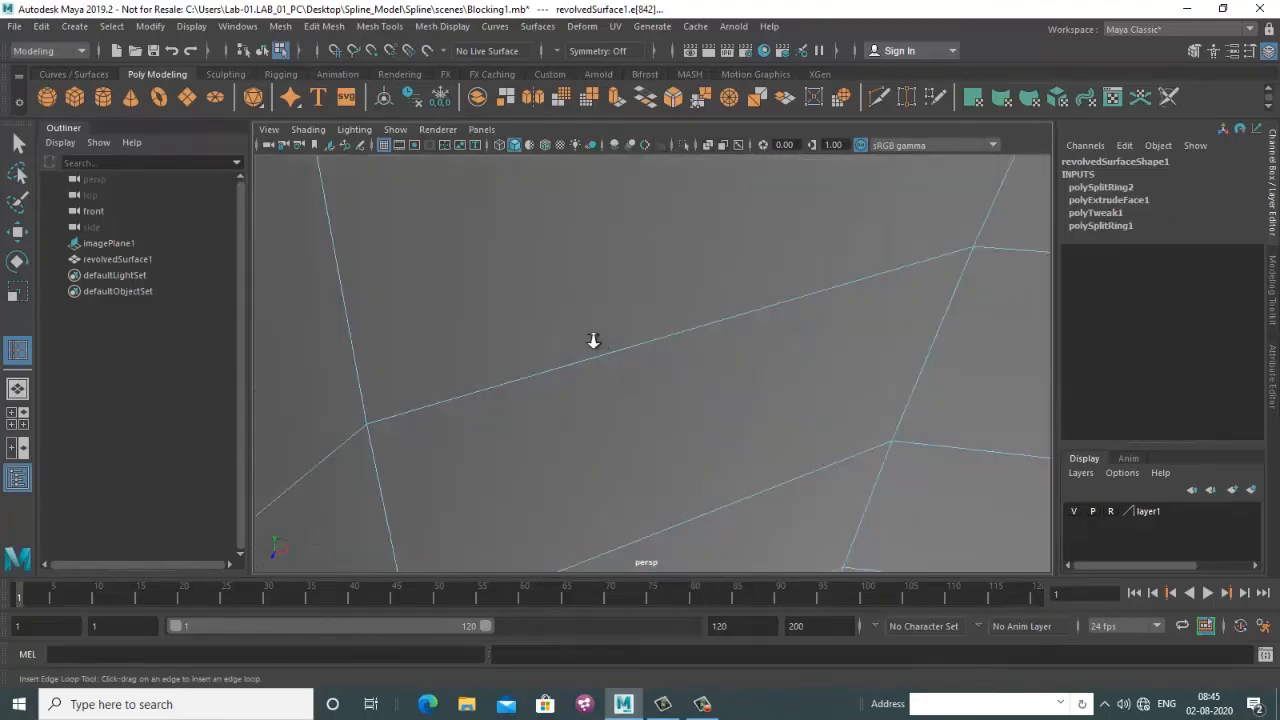
pyautogui.scroll(-3, 573, 348)
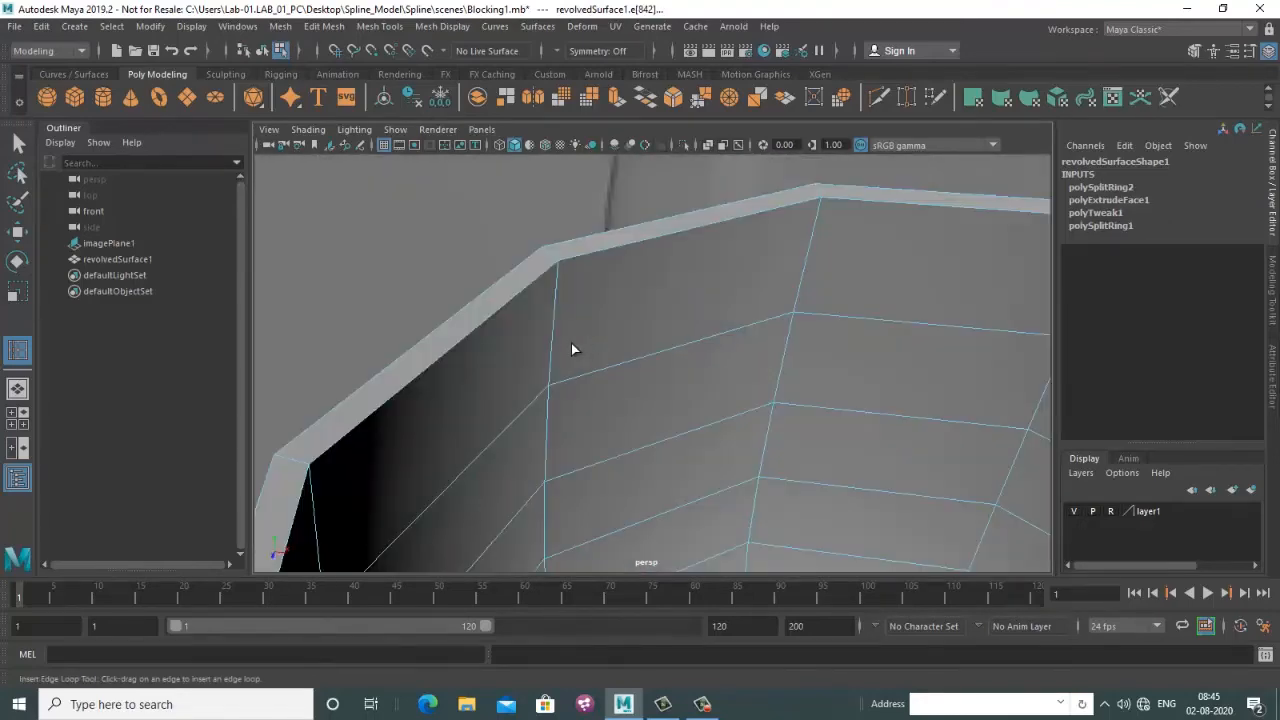
pyautogui.click(558, 268)
pyautogui.keyDown('alt'); pyautogui.moveTo(566, 283); pyautogui.dragTo(564, 338, button='middle'); pyautogui.keyUp('alt')
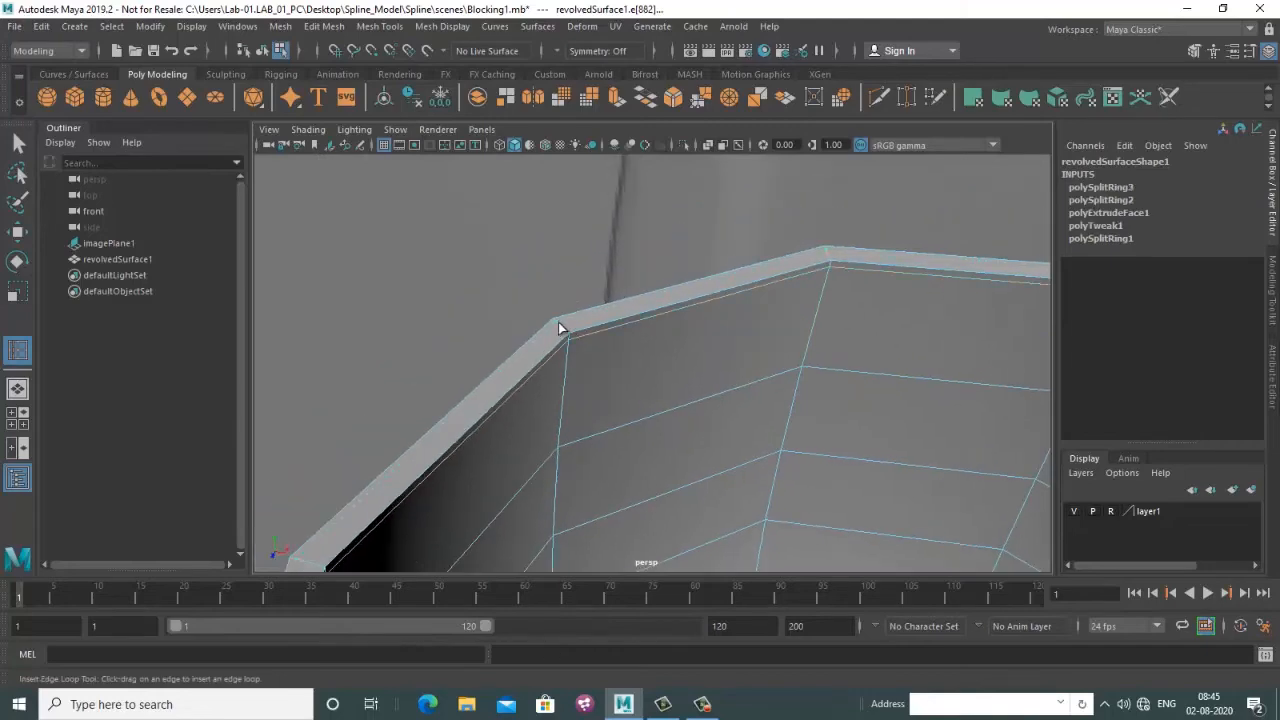
pyautogui.click(568, 328)
# Insert an edge loop on the upper surface of the glass's base, close to its outer edge
pyautogui.scroll(-6, 570, 330)
pyautogui.keyDown('alt'); pyautogui.moveTo(708, 414); pyautogui.dragTo(657, 377); pyautogui.keyUp('alt')
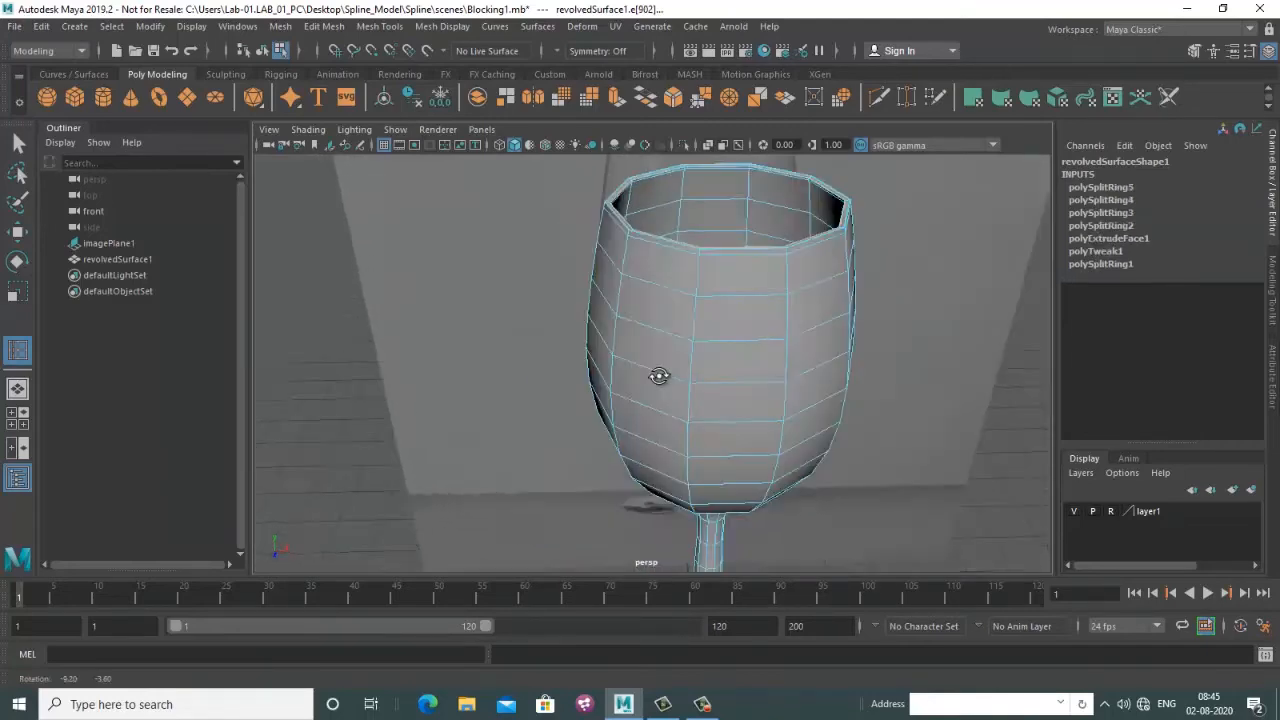
pyautogui.keyDown('alt'); pyautogui.moveTo(735, 530); pyautogui.dragTo(731, 269, button='middle'); pyautogui.keyUp('alt')
pyautogui.keyDown('alt'); pyautogui.moveTo(712, 395); pyautogui.dragTo(703, 355); pyautogui.keyUp('alt')
pyautogui.scroll(6, 644, 354)
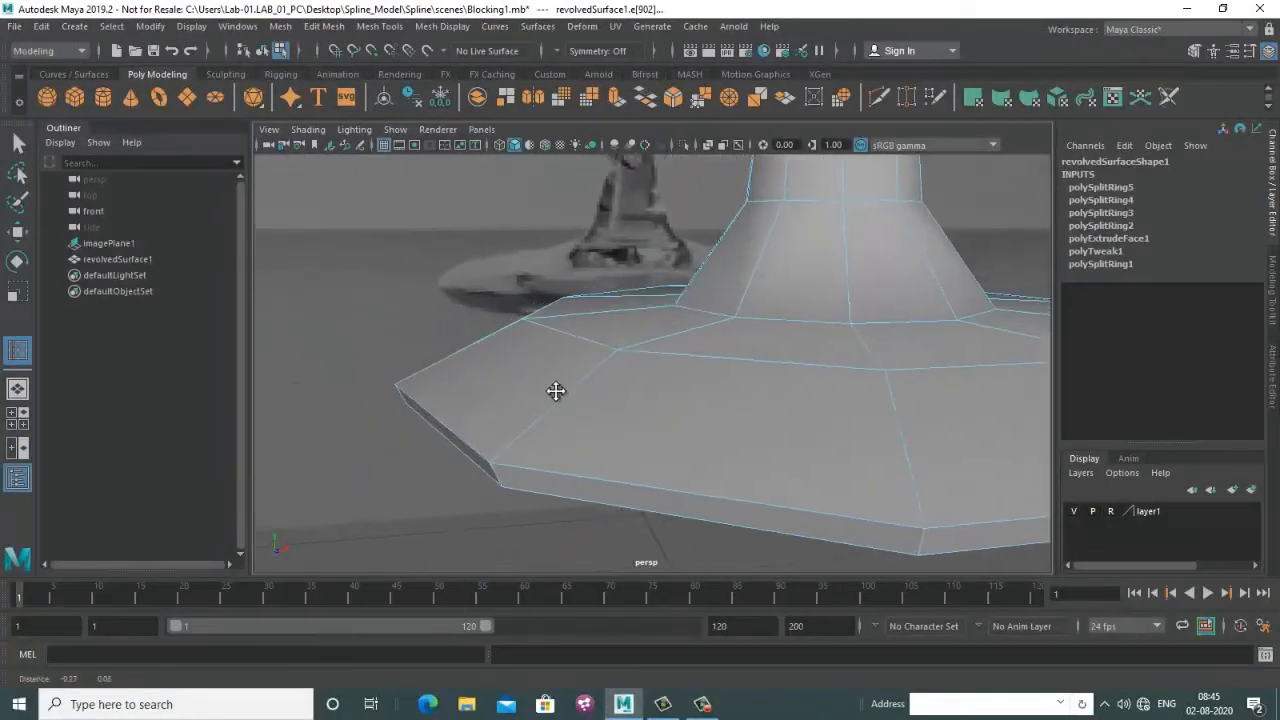
pyautogui.click(518, 430)
# Insert supporting edge loops around the underside of the base, close to its outer edge
pyautogui.scroll(-6, 600, 430)
pyautogui.keyDown('alt'); pyautogui.moveTo(645, 435); pyautogui.dragTo(641, 270); pyautogui.keyUp('alt')
pyautogui.keyDown('alt'); pyautogui.moveTo(641, 300); pyautogui.dragTo(641, 497, button='middle'); pyautogui.keyUp('alt')
pyautogui.scroll(6, 637, 352)
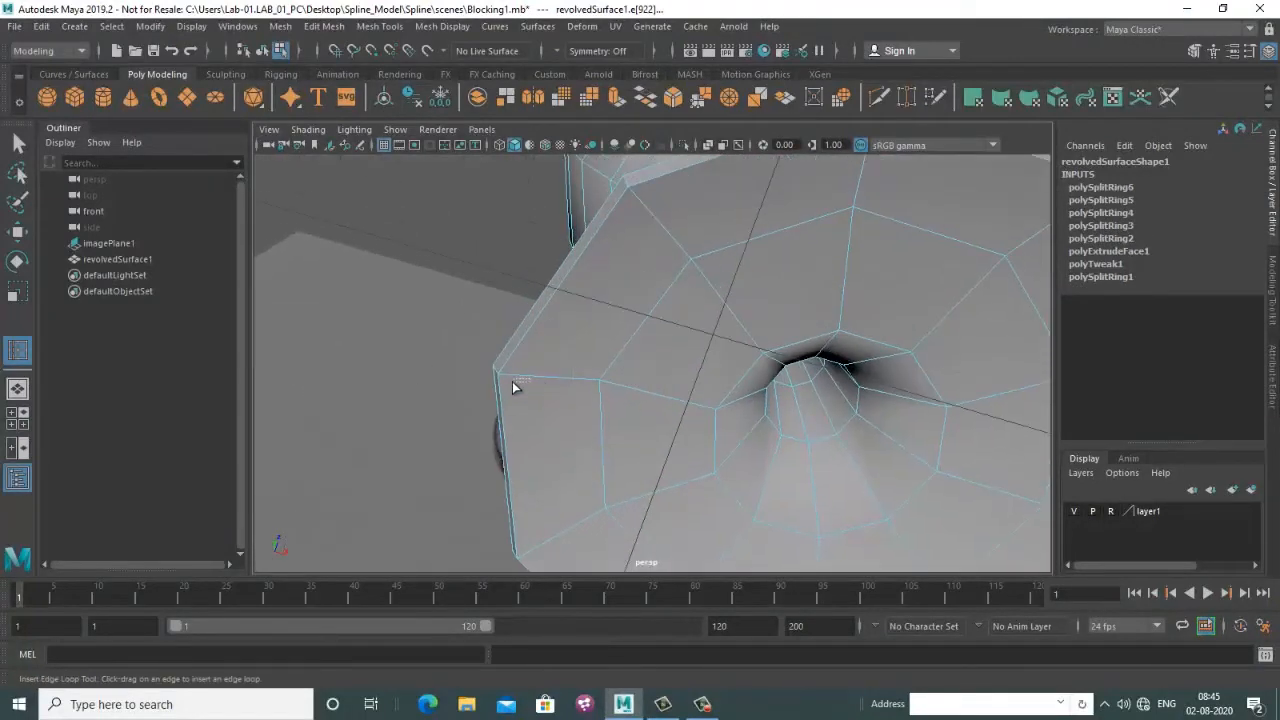
pyautogui.moveTo(512, 381); pyautogui.dragTo(518, 375)
# Insert an edge loop around the flared part where the stem meets the top of the base
pyautogui.scroll(-5, 640, 370)
pyautogui.keyDown('alt'); pyautogui.moveTo(645, 270); pyautogui.dragTo(685, 367); pyautogui.keyUp('alt')
pyautogui.scroll(-5, 690, 370)
pyautogui.scroll(5, 705, 376)
pyautogui.keyDown('alt'); pyautogui.moveTo(711, 376); pyautogui.dragTo(721, 337, button='middle'); pyautogui.keyUp('alt')
pyautogui.scroll(4, 758, 430)
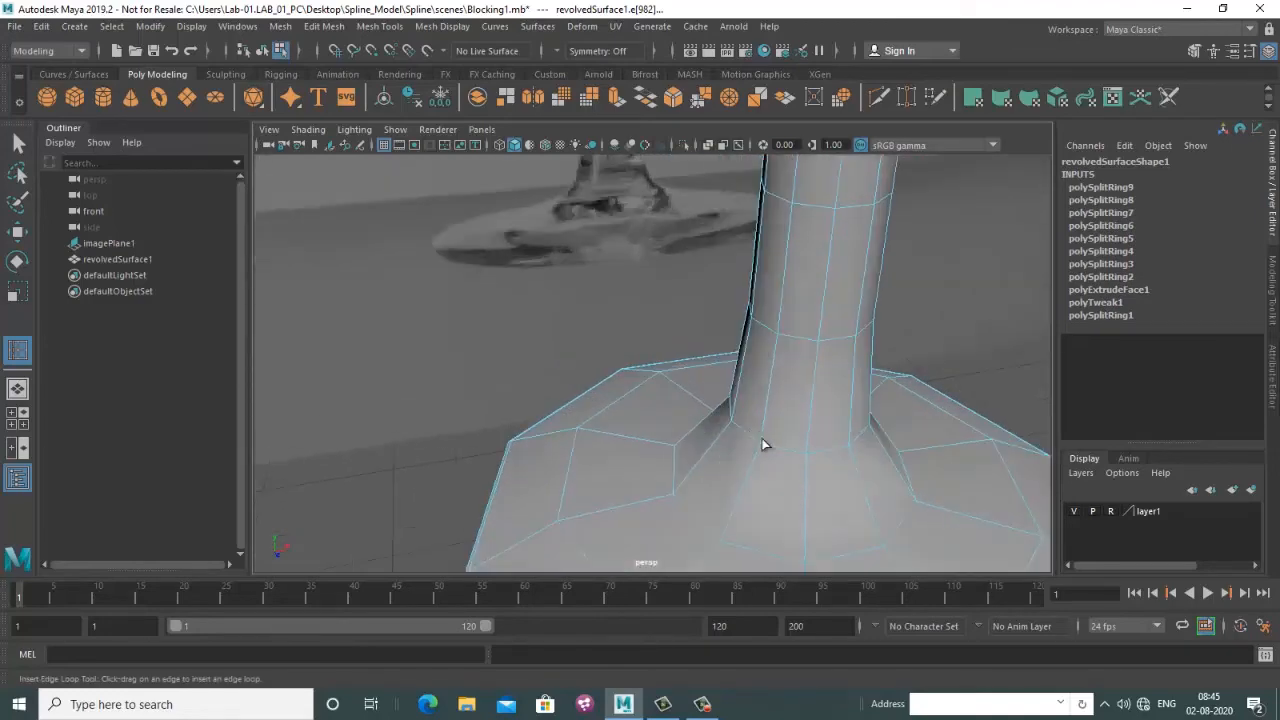
pyautogui.keyDown('alt'); pyautogui.moveTo(763, 443); pyautogui.dragTo(679, 320, button='middle'); pyautogui.keyUp('alt')
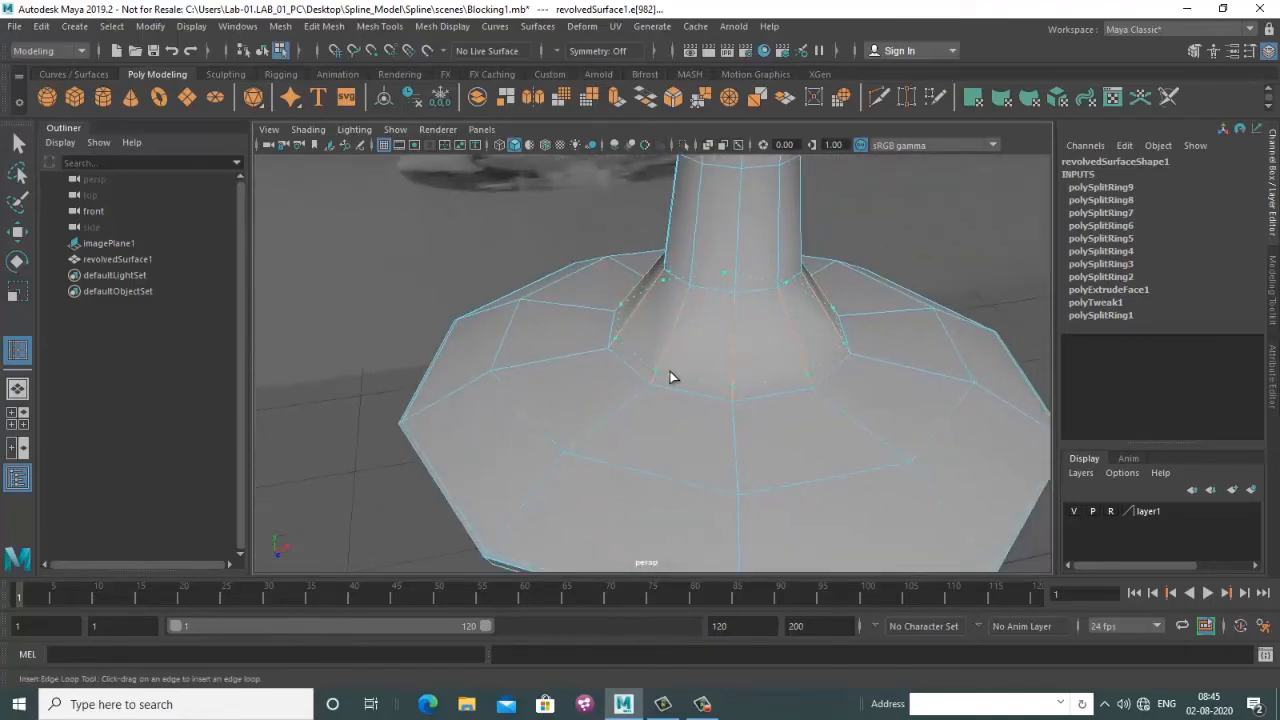
pyautogui.click(674, 363)
# Insert an edge loop around the flared hollow on the underside of the base and finish the loop insertion
pyautogui.keyDown('alt'); pyautogui.moveTo(686, 343); pyautogui.dragTo(757, 286); pyautogui.keyUp('alt')
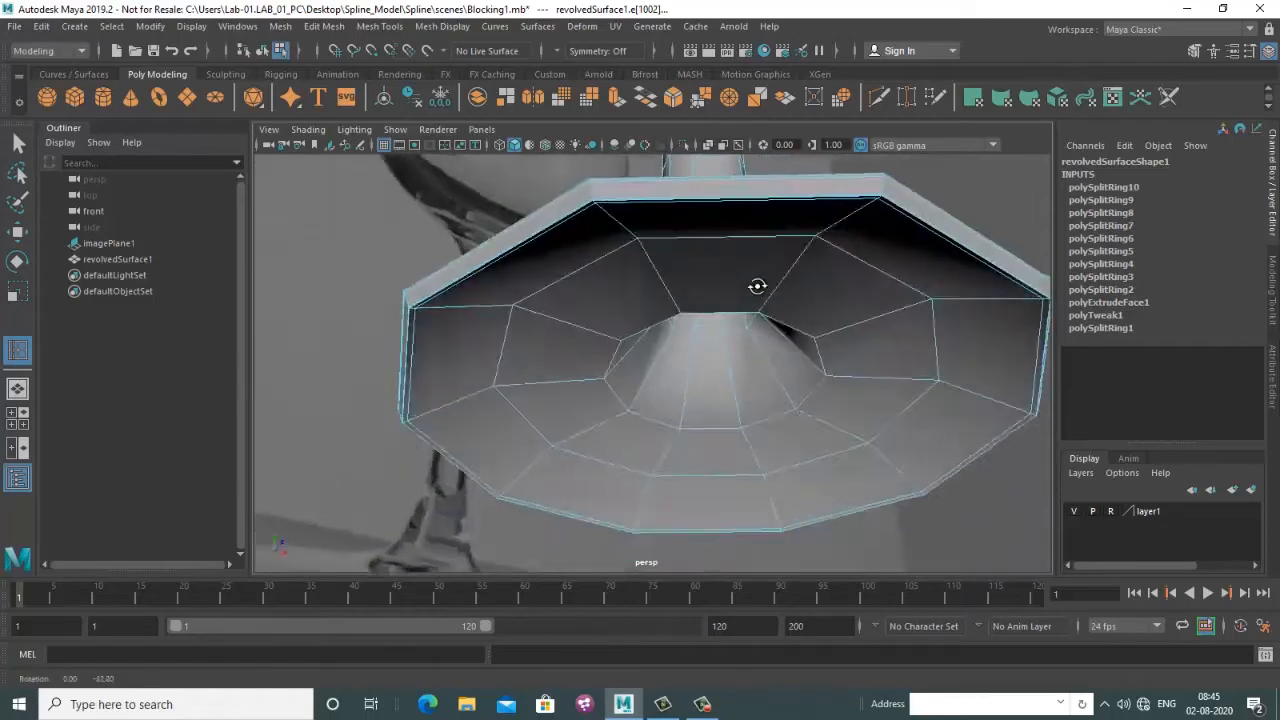
pyautogui.scroll(4, 758, 330)
pyautogui.keyDown('alt'); pyautogui.moveTo(758, 354); pyautogui.dragTo(740, 380); pyautogui.keyUp('alt')
pyautogui.click(640, 376)
pyautogui.press('w')
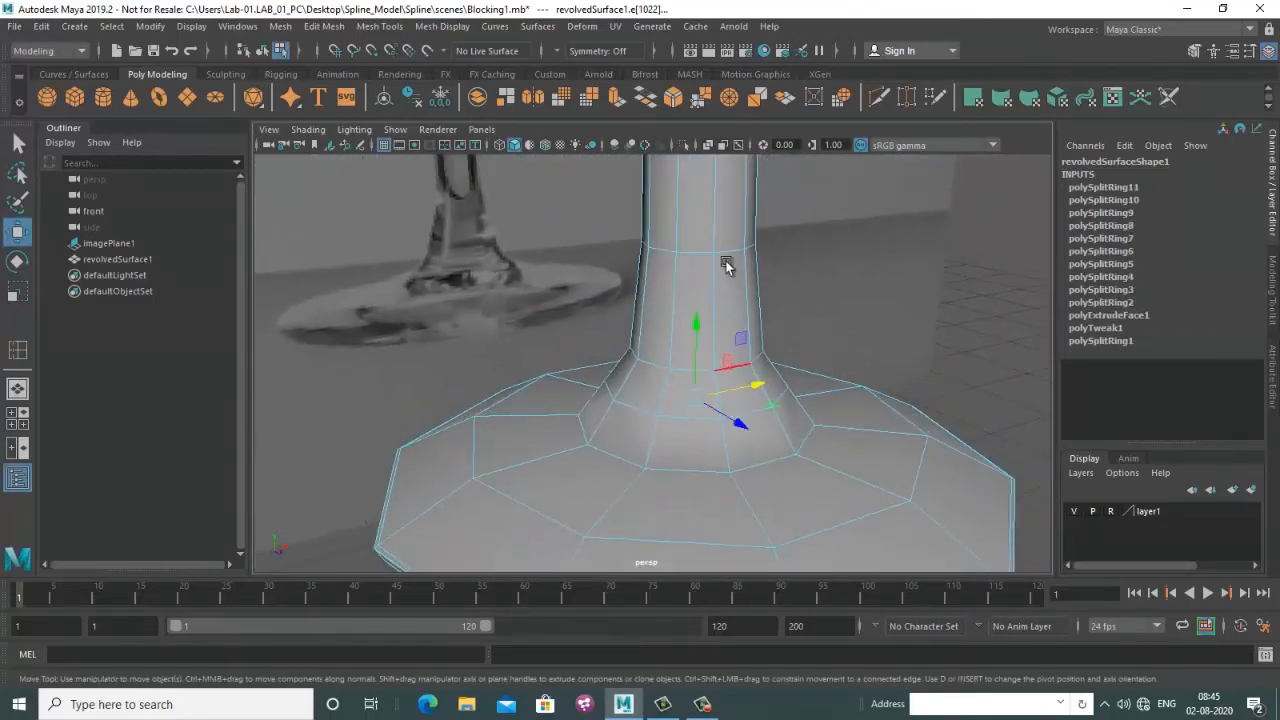
# Return the wine glass to object mode and display it in smooth mesh preview
pyautogui.moveTo(726, 262); pyautogui.dragTo(792, 231, button='right')
pyautogui.scroll(-5, 745, 290)
pyautogui.keyDown('alt'); pyautogui.moveTo(743, 300); pyautogui.dragTo(737, 356, button='middle'); pyautogui.keyUp('alt')
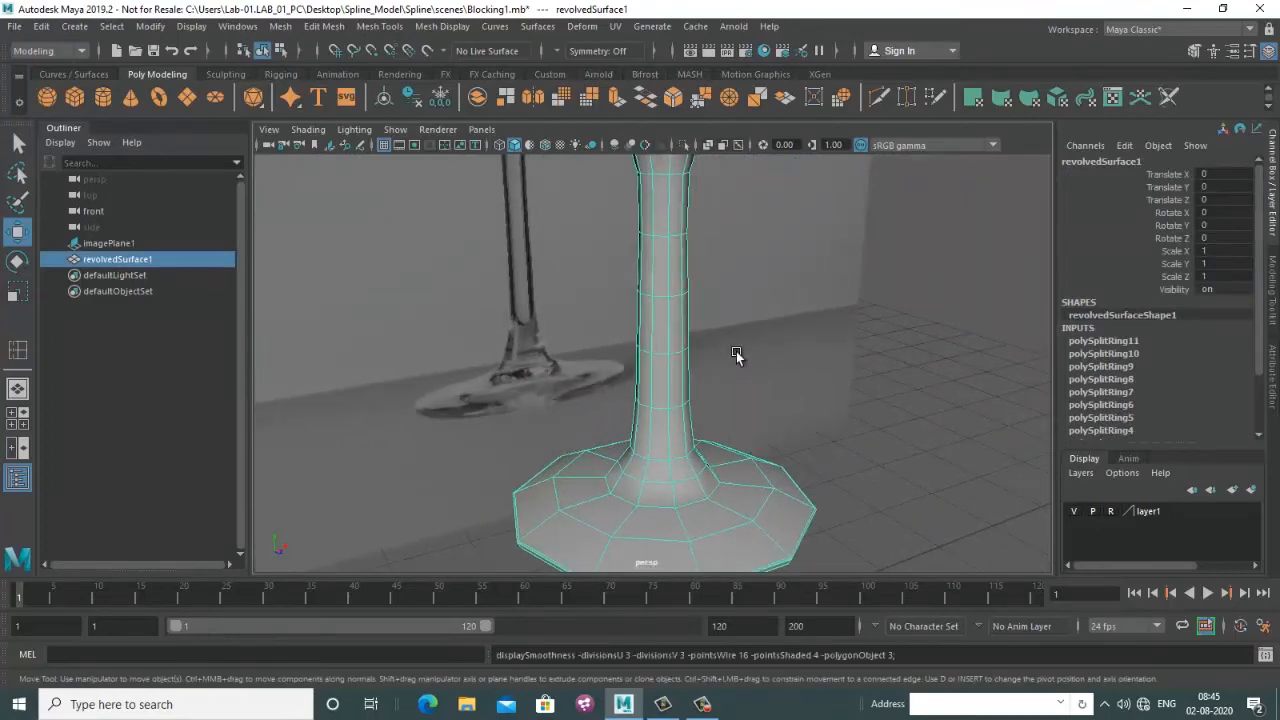
pyautogui.press('3')
# Examine the smoothed wine glass from all around, checking its bowl, stem and base against the reference image
pyautogui.click(862, 443)
pyautogui.scroll(-5, 822, 366)
pyautogui.keyDown('alt'); pyautogui.moveTo(770, 375); pyautogui.dragTo(752, 345); pyautogui.keyUp('alt')
pyautogui.keyDown('alt'); pyautogui.moveTo(752, 345); pyautogui.dragTo(750, 450, button='middle'); pyautogui.keyUp('alt')
pyautogui.keyDown('alt'); pyautogui.moveTo(750, 450); pyautogui.dragTo(690, 440); pyautogui.keyUp('alt')
pyautogui.click(649, 365)
pyautogui.keyDown('alt'); pyautogui.moveTo(649, 365); pyautogui.dragTo(668, 410); pyautogui.keyUp('alt')
pyautogui.keyDown('alt'); pyautogui.moveTo(668, 410); pyautogui.dragTo(671, 347, button='middle'); pyautogui.keyUp('alt')
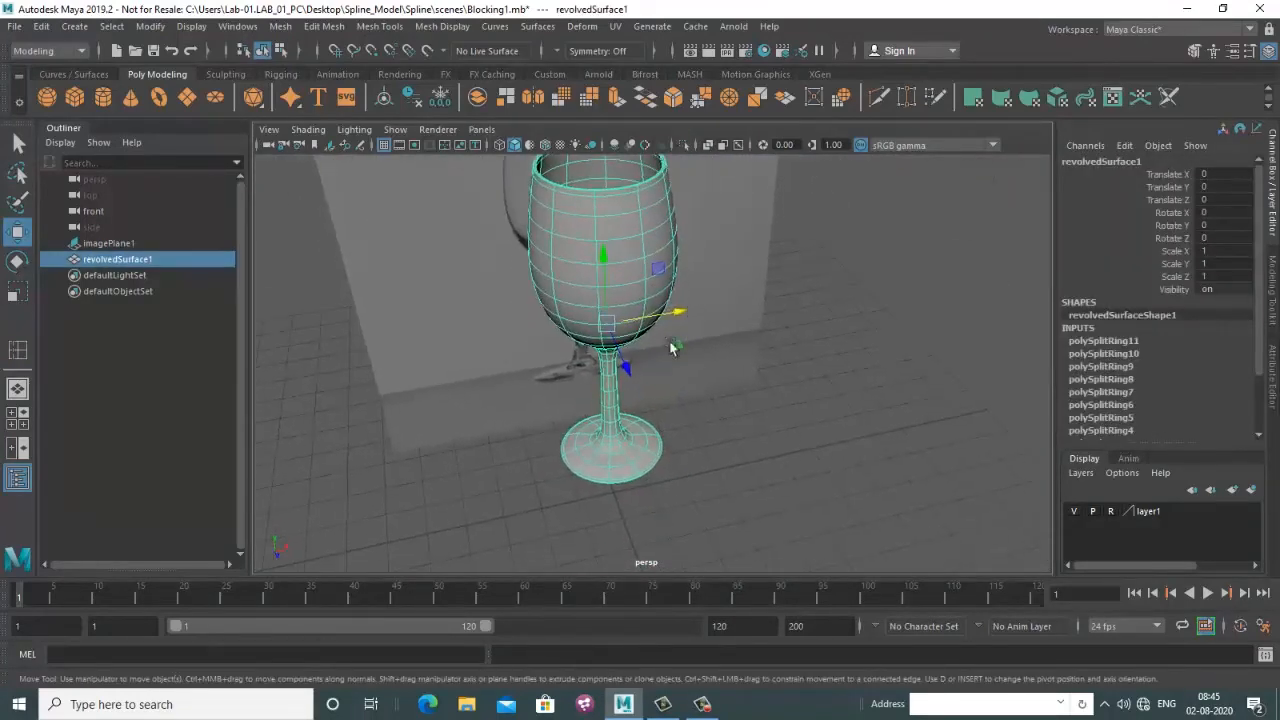
pyautogui.keyDown('alt'); pyautogui.moveTo(671, 347); pyautogui.dragTo(690, 290); pyautogui.keyUp('alt')
pyautogui.click(803, 349)
pyautogui.keyDown('alt'); pyautogui.moveTo(803, 349); pyautogui.dragTo(729, 372); pyautogui.keyUp('alt')
pyautogui.moveTo(729, 372)
pyautogui.keyDown('alt'); pyautogui.mouseDown(button='middle')
pyautogui.moveTo(733, 303)
pyautogui.moveTo(752, 370)
pyautogui.mouseUp(button='middle'); pyautogui.keyUp('alt')
pyautogui.scroll(-5, 752, 370)
pyautogui.keyDown('alt'); pyautogui.moveTo(752, 370); pyautogui.dragTo(667, 404); pyautogui.keyUp('alt')
pyautogui.scroll(5, 727, 376)
pyautogui.click(670, 384)
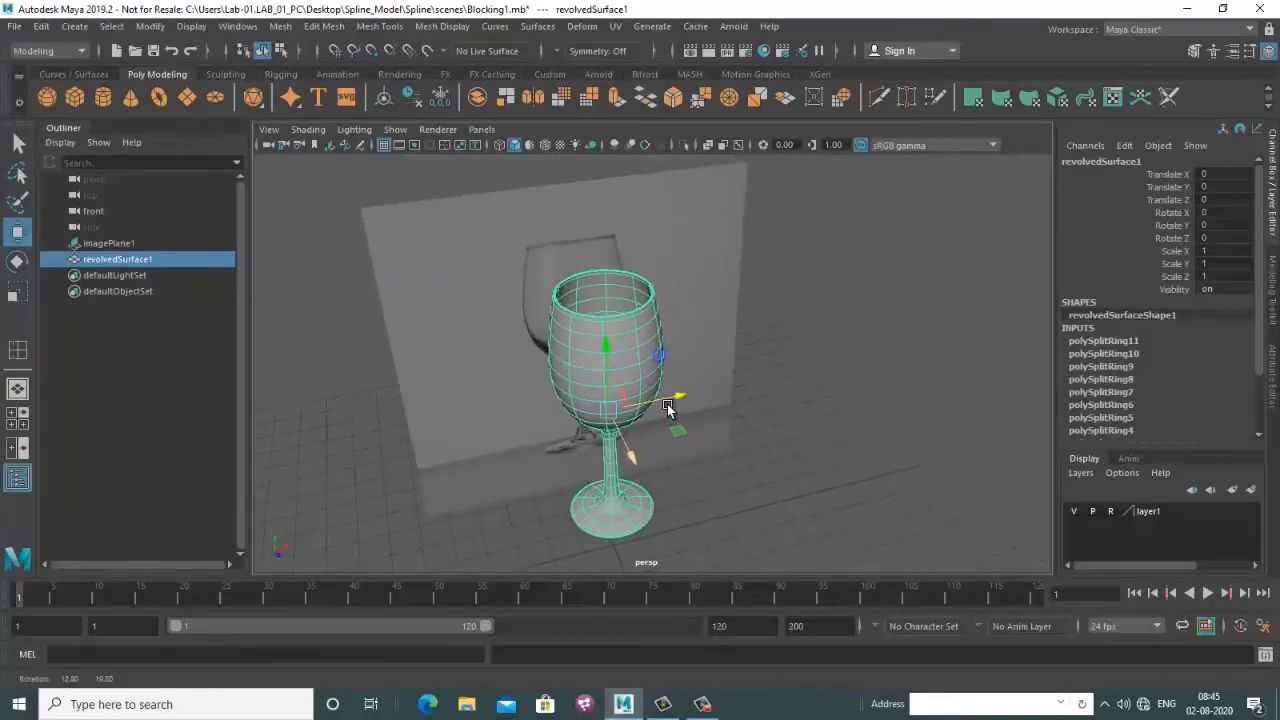
pyautogui.click(763, 451)
pyautogui.keyDown('alt'); pyautogui.moveTo(763, 451); pyautogui.dragTo(718, 386); pyautogui.keyUp('alt')
pyautogui.click(627, 398)
pyautogui.keyDown('alt'); pyautogui.moveTo(627, 398); pyautogui.dragTo(671, 392); pyautogui.keyUp('alt')
pyautogui.keyDown('alt'); pyautogui.moveTo(734, 346); pyautogui.dragTo(773, 394, button='middle'); pyautogui.keyUp('alt')
pyautogui.scroll(-5, 773, 394)
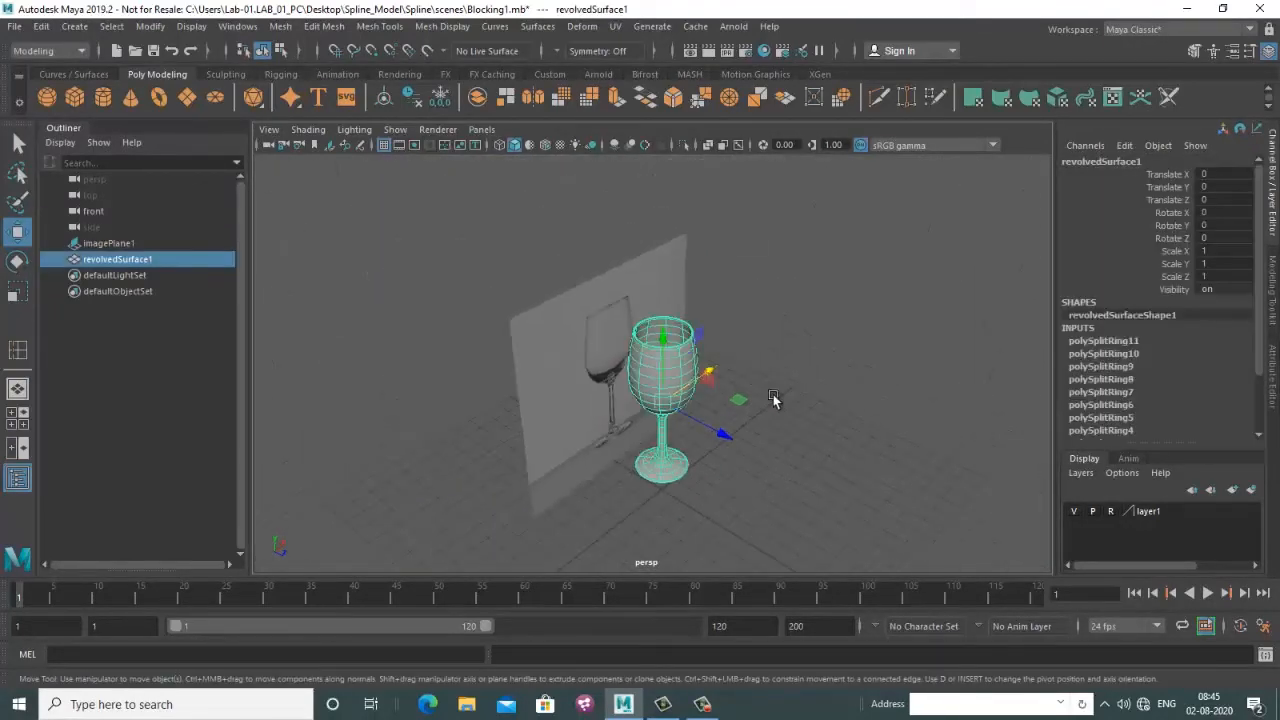
pyautogui.keyDown('alt'); pyautogui.moveTo(773, 398); pyautogui.dragTo(700, 426); pyautogui.keyUp('alt')
pyautogui.scroll(5, 700, 426)
pyautogui.keyDown('alt'); pyautogui.moveTo(700, 426); pyautogui.dragTo(717, 374, button='middle'); pyautogui.keyUp('alt')
pyautogui.keyDown('alt'); pyautogui.moveTo(717, 374); pyautogui.dragTo(771, 354); pyautogui.keyUp('alt')
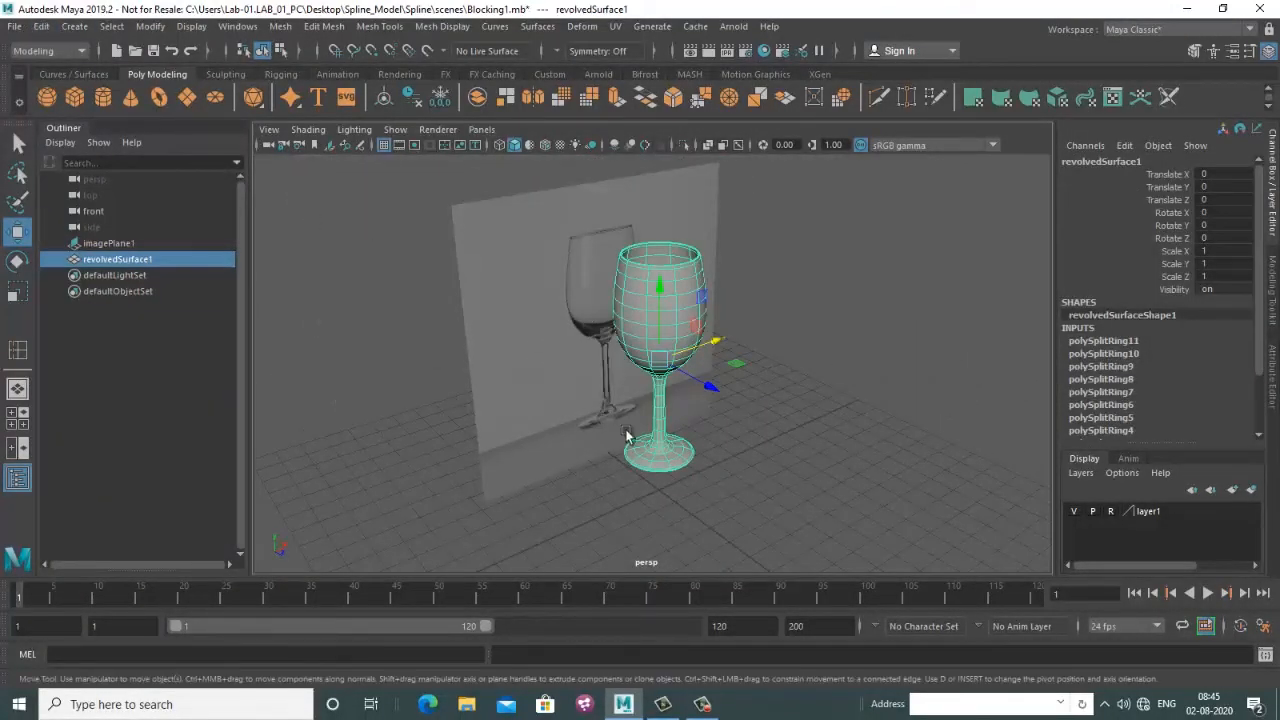
pyautogui.keyDown('alt'); pyautogui.moveTo(625, 429); pyautogui.dragTo(588, 427); pyautogui.keyUp('alt')
pyautogui.click(936, 378)
pyautogui.keyDown('alt'); pyautogui.moveTo(653, 305); pyautogui.dragTo(641, 340, button='middle'); pyautogui.keyUp('alt')
pyautogui.click(641, 340)
pyautogui.scroll(5, 720, 400)
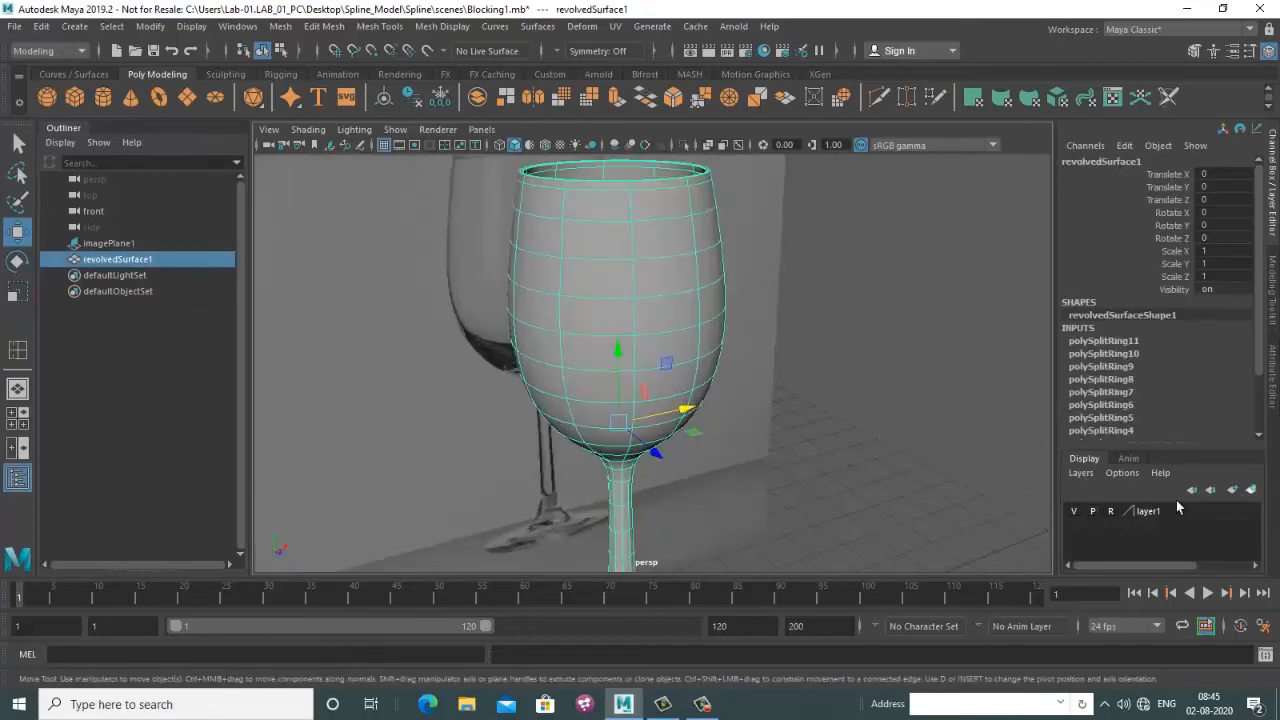
# Select the wine glass and apply a polygon Smooth to its mesh
pyautogui.click(774, 376)
pyautogui.scroll(-5, 768, 372)
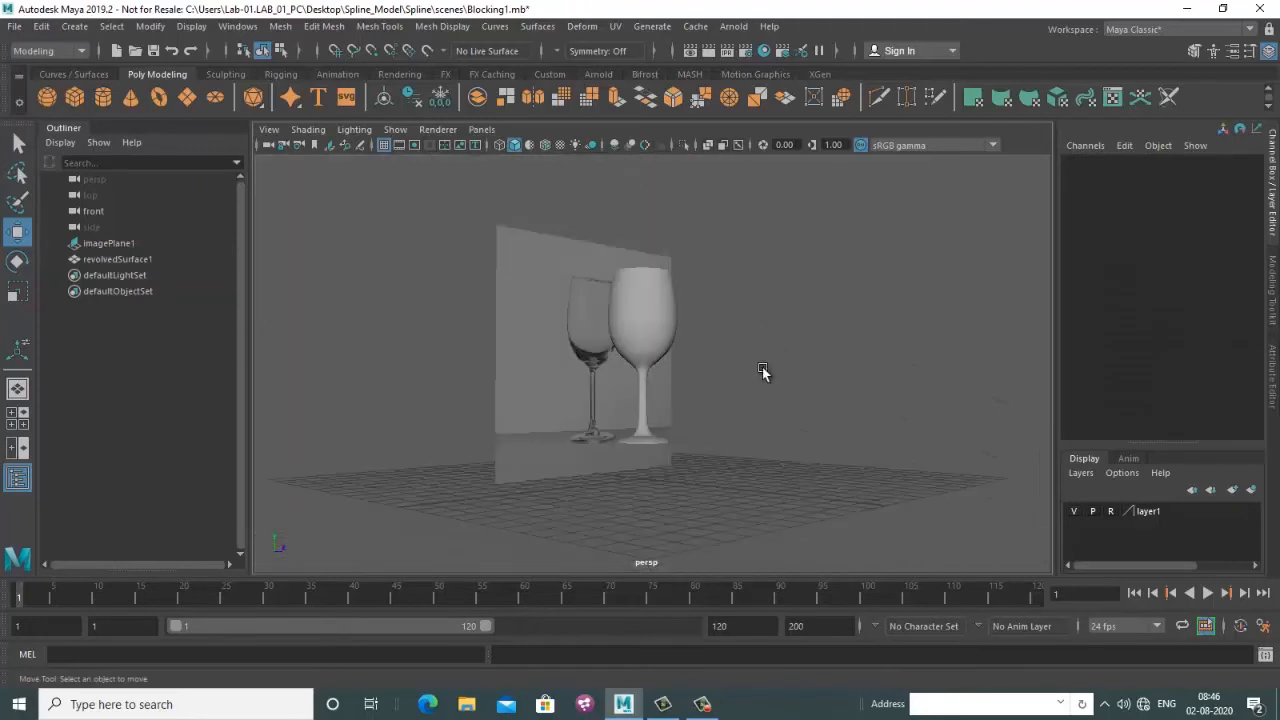
pyautogui.scroll(6, 762, 370)
pyautogui.click(657, 421)
pyautogui.press('f')
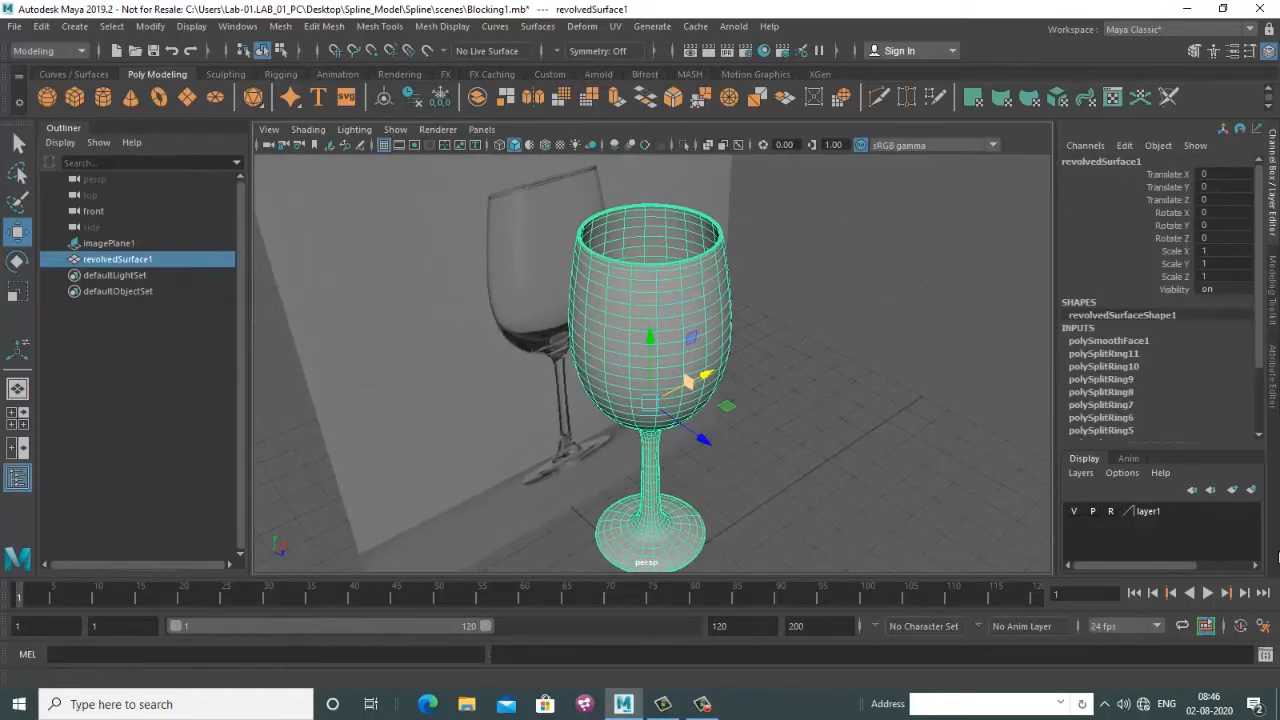
# Assign the wine glass to a new display layer, layer2, and hide that layer
pyautogui.click(1080, 511)
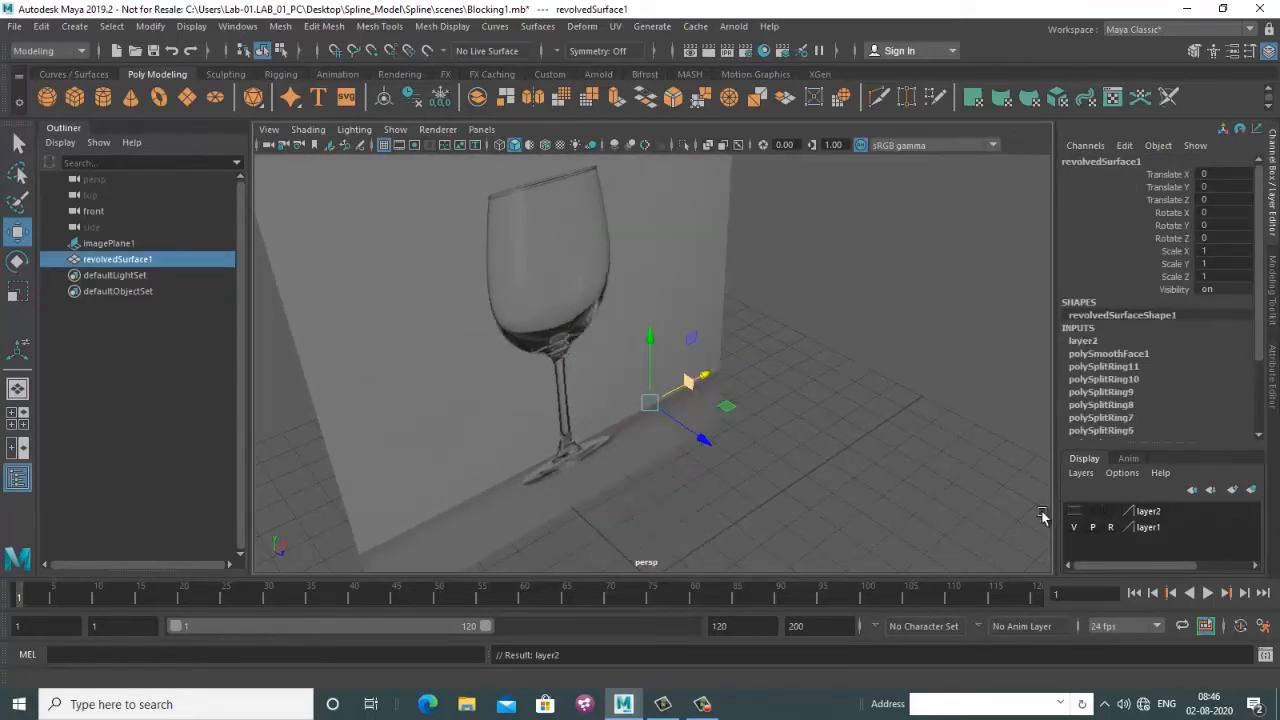
pyautogui.click(836, 364)
pyautogui.keyDown('alt'); pyautogui.moveTo(836, 364); pyautogui.dragTo(646, 423); pyautogui.keyUp('alt')
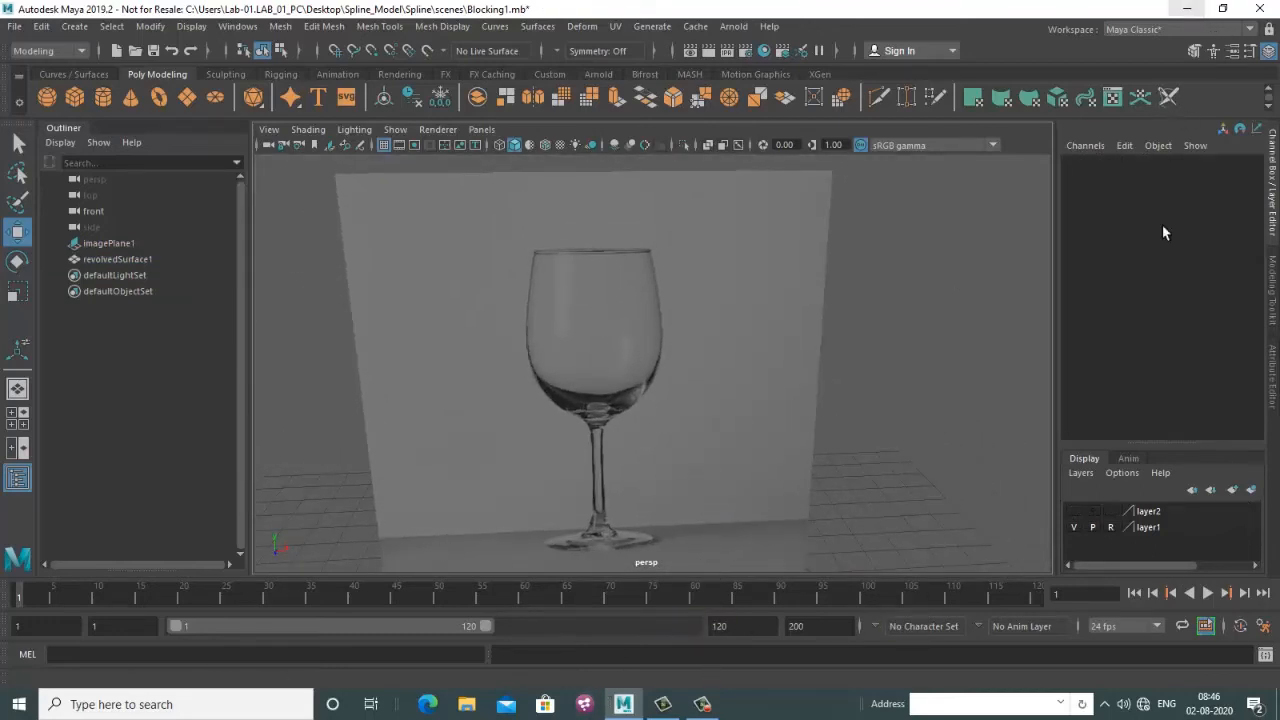
# Make the reference image plane selectable and replace its image with glass.png from the sourceimages folder
pyautogui.click(612, 305)
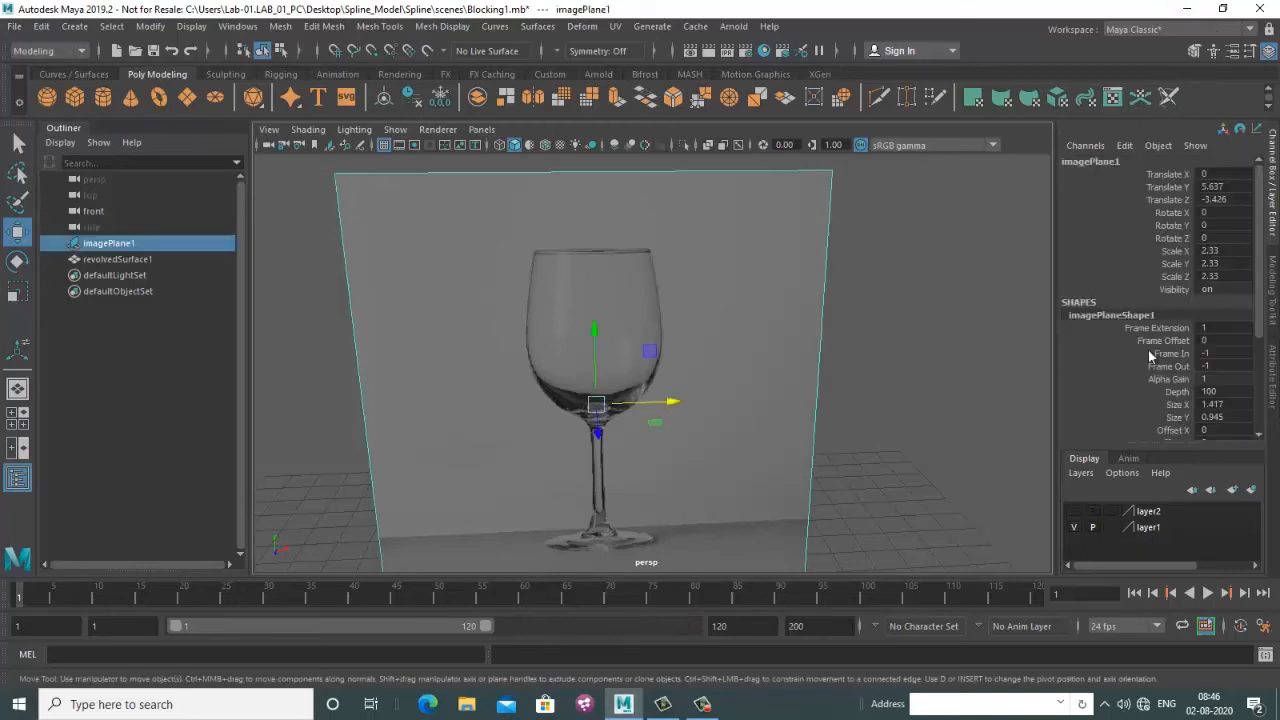
pyautogui.hotkey('ctrl', 'a')
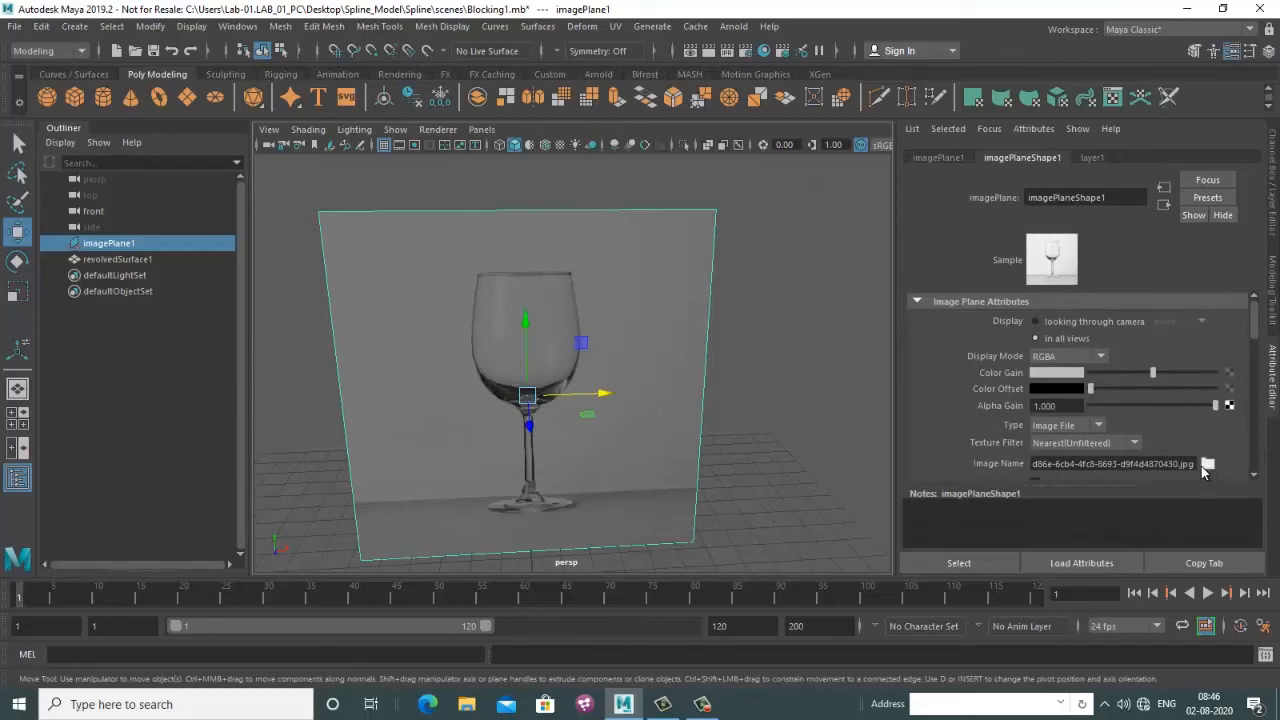
pyautogui.click(1207, 464)
pyautogui.click(293, 195)
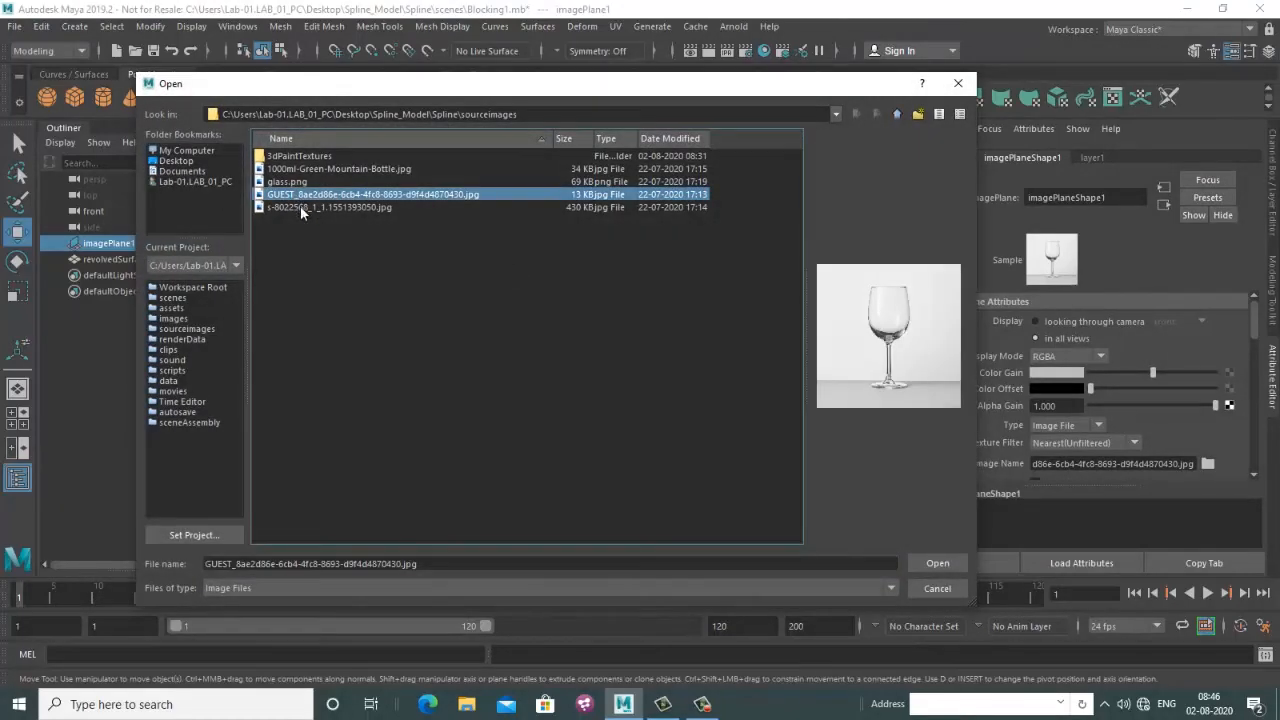
pyautogui.click(300, 206)
pyautogui.click(308, 170)
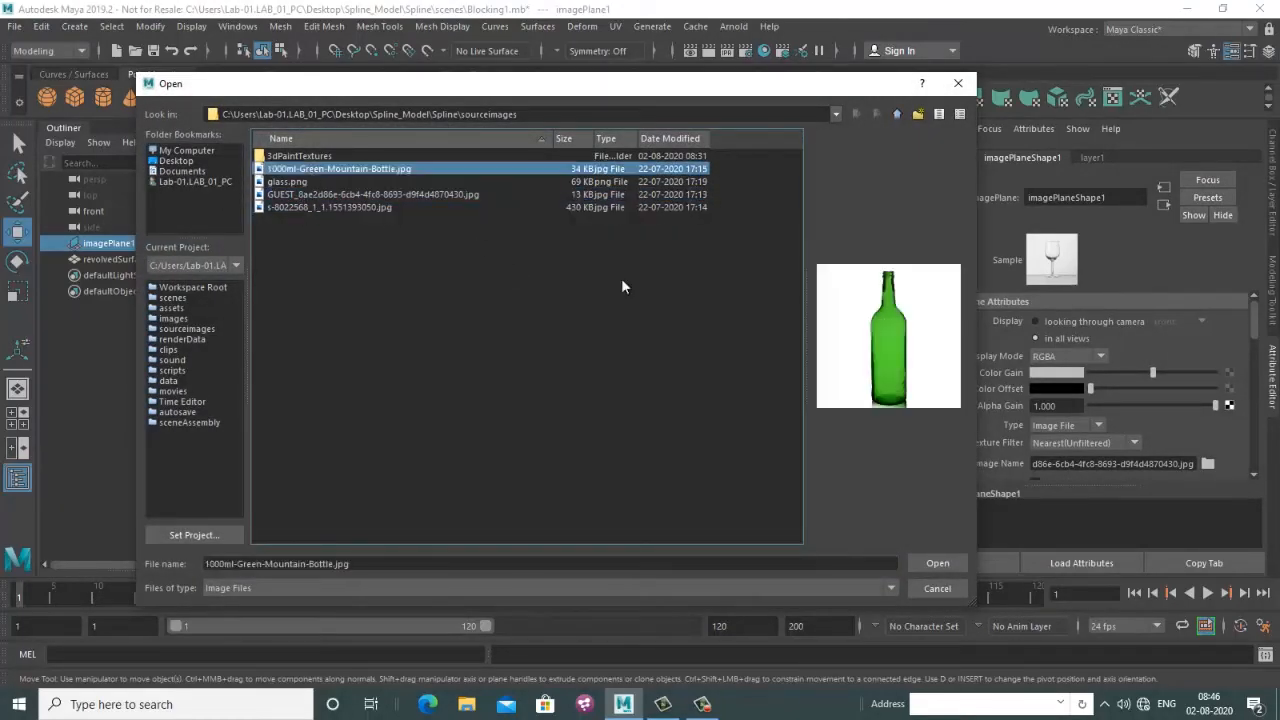
pyautogui.click(295, 182)
pyautogui.click(938, 563)
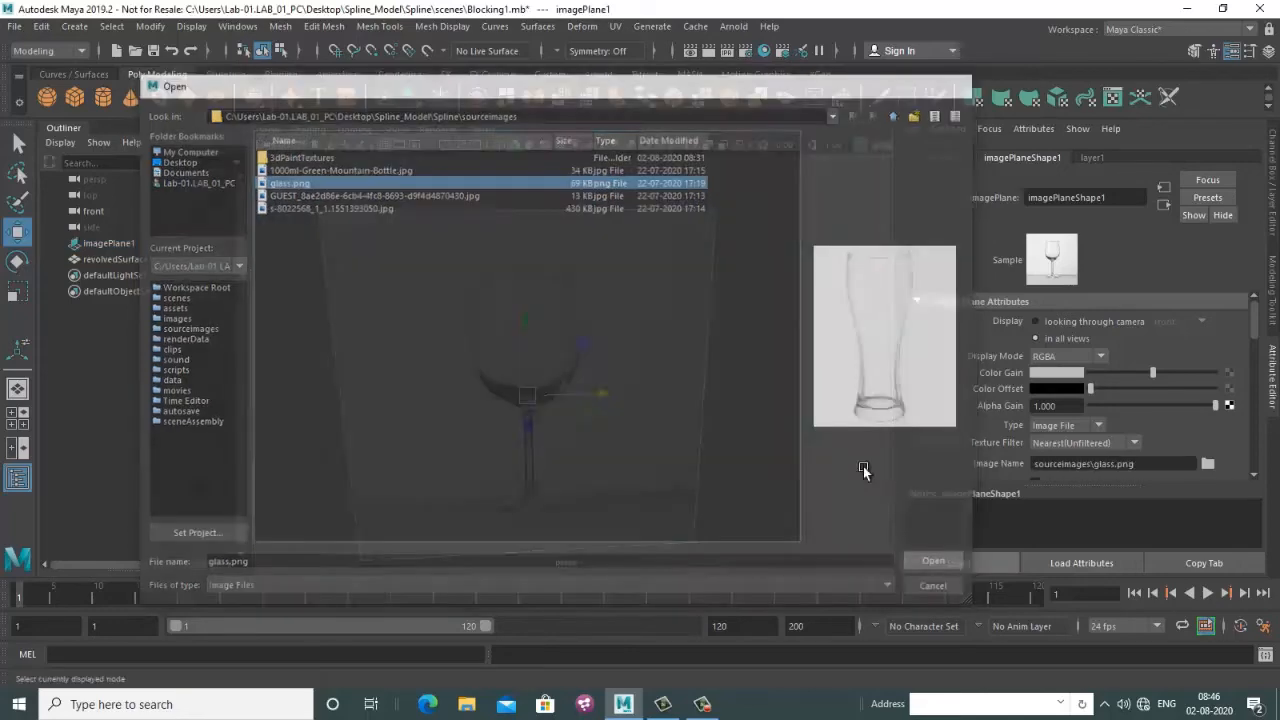
# In the front view, raise the image plane to Translate Y 8.22 so its lower edge sits on the grid's base line
pyautogui.click(691, 437)
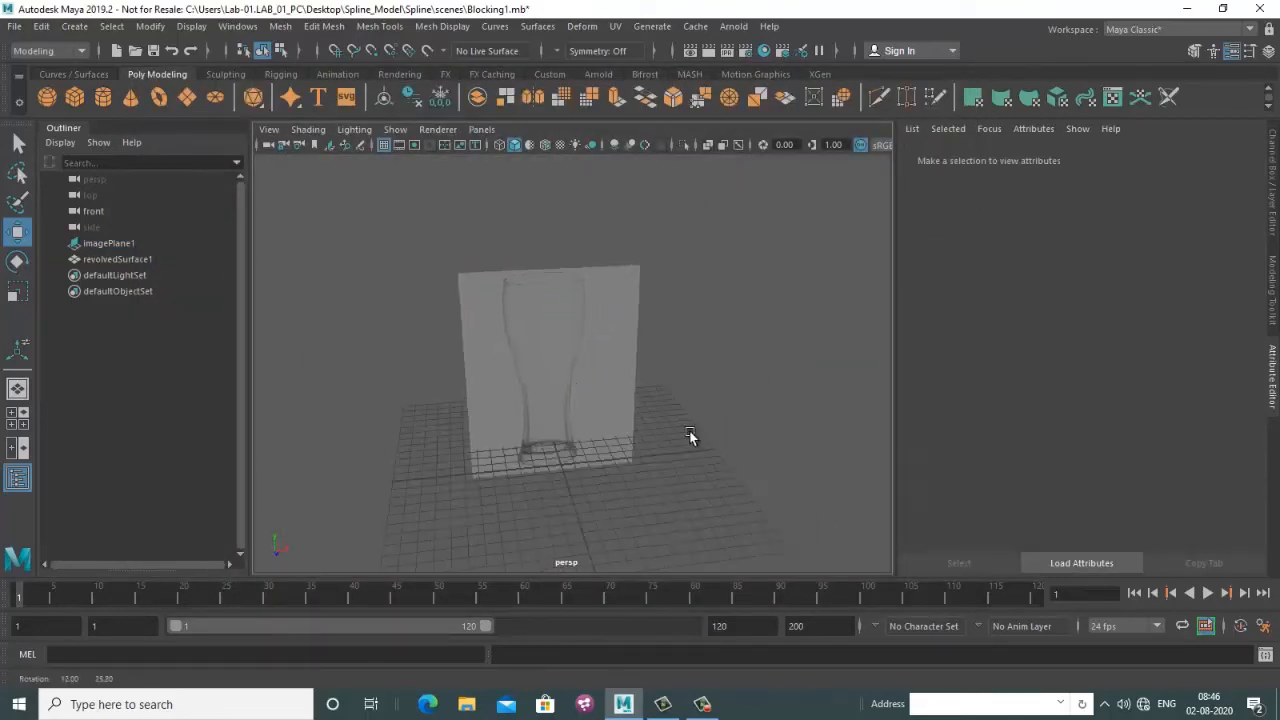
pyautogui.click(577, 417)
pyautogui.scroll(5, 577, 417)
pyautogui.press('space')
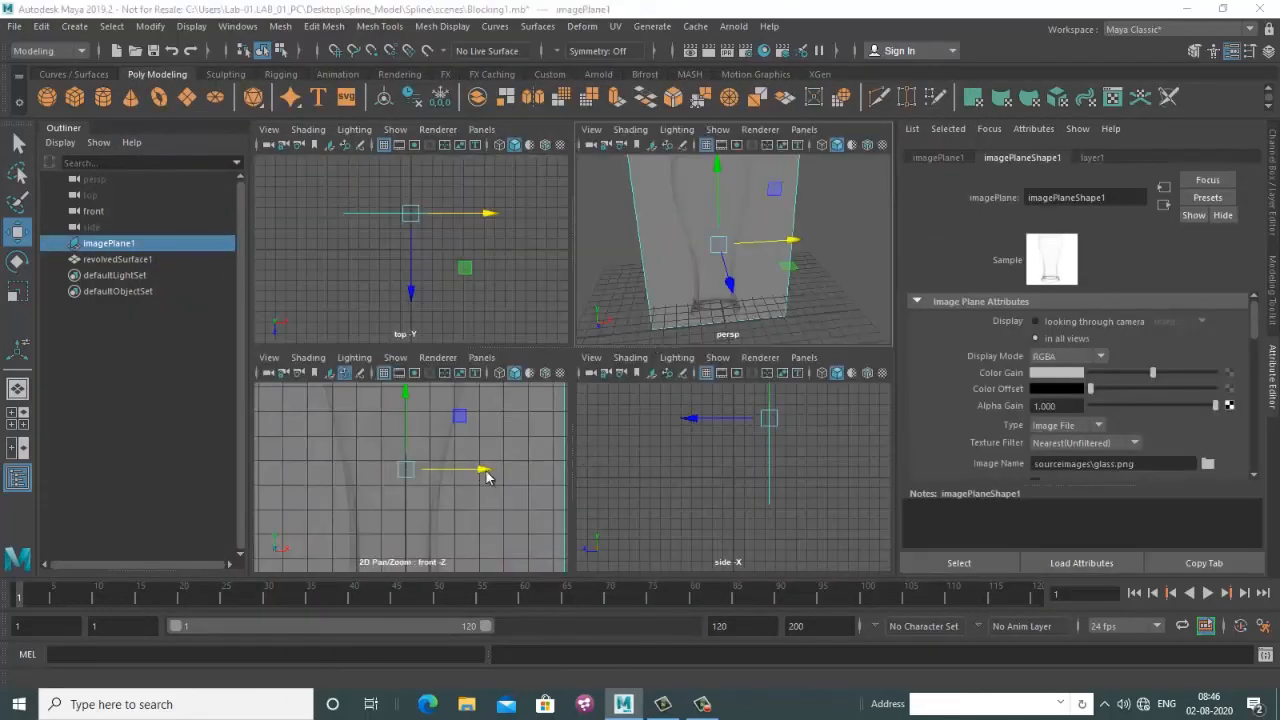
pyautogui.press('space')
pyautogui.scroll(-2, 630, 360)
pyautogui.keyDown('alt'); pyautogui.moveTo(611, 378); pyautogui.dragTo(614, 342, button='middle'); pyautogui.keyUp('alt')
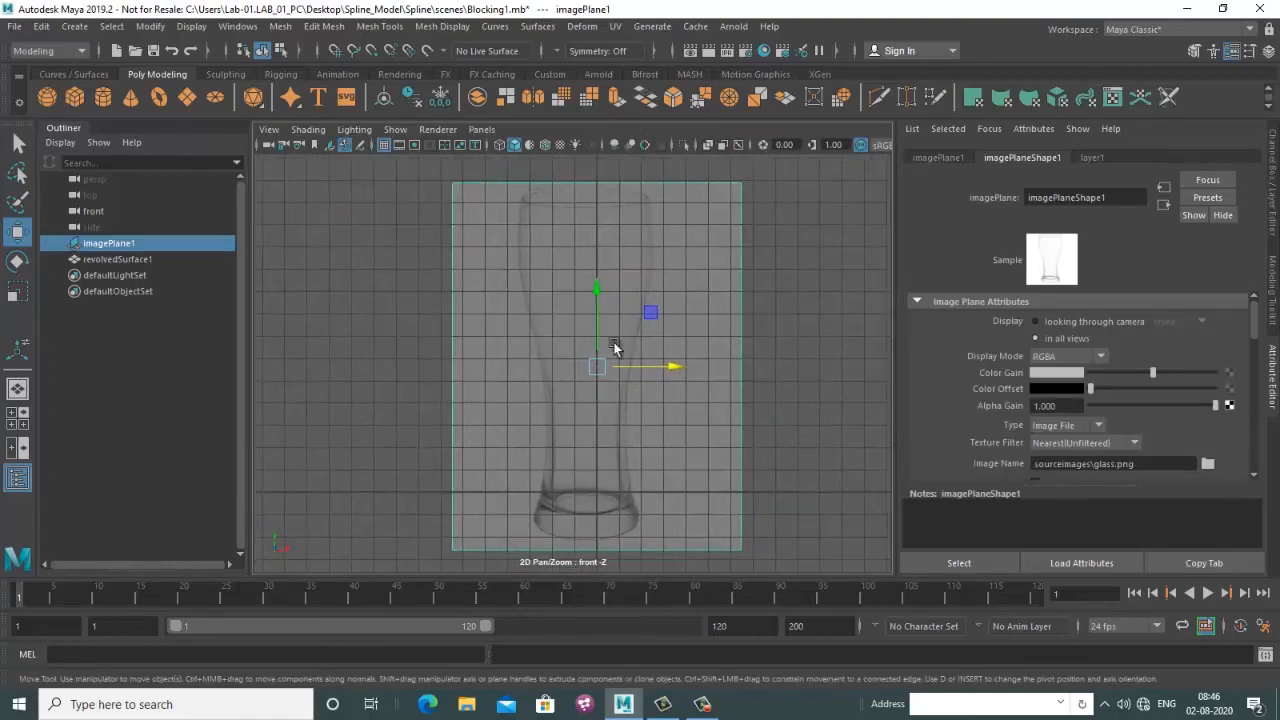
pyautogui.moveTo(598, 293); pyautogui.dragTo(608, 240)
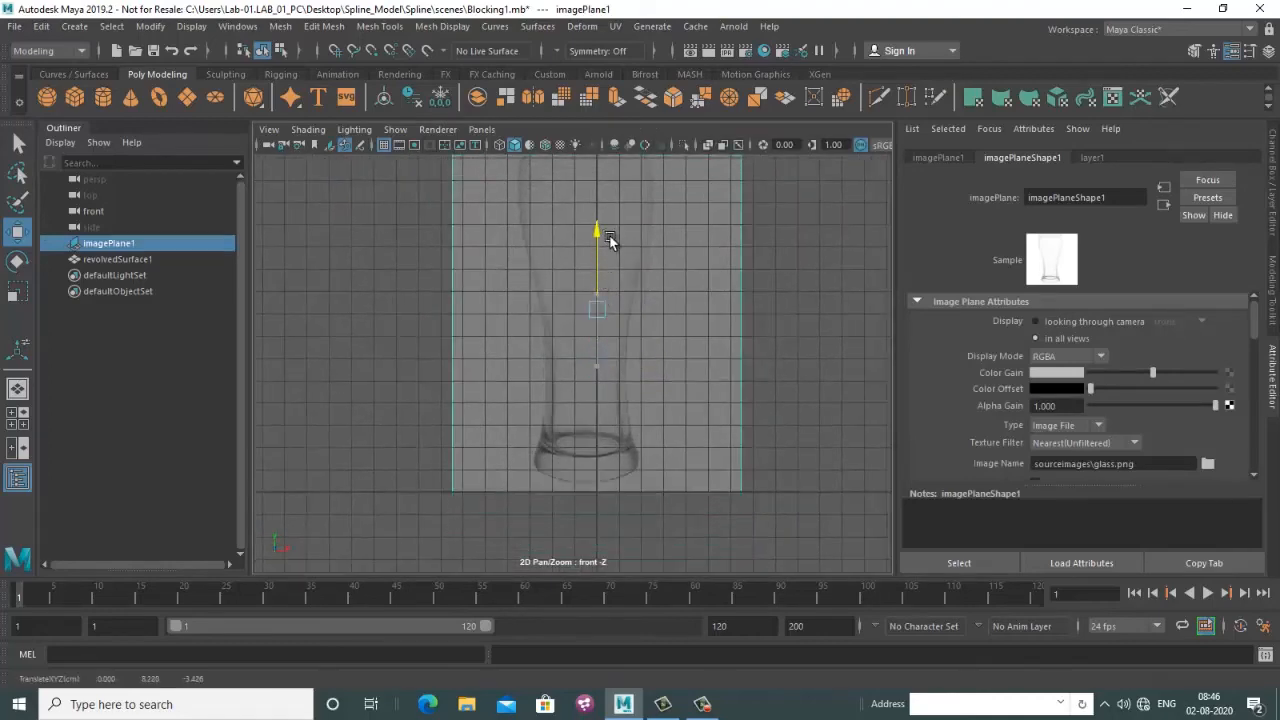
pyautogui.keyDown('alt'); pyautogui.moveTo(629, 276); pyautogui.dragTo(622, 352, button='middle'); pyautogui.keyUp('alt')
# Set the image plane's layer1 back to reference display and check that the image cannot be selected
pyautogui.hotkey('ctrl', 'a')
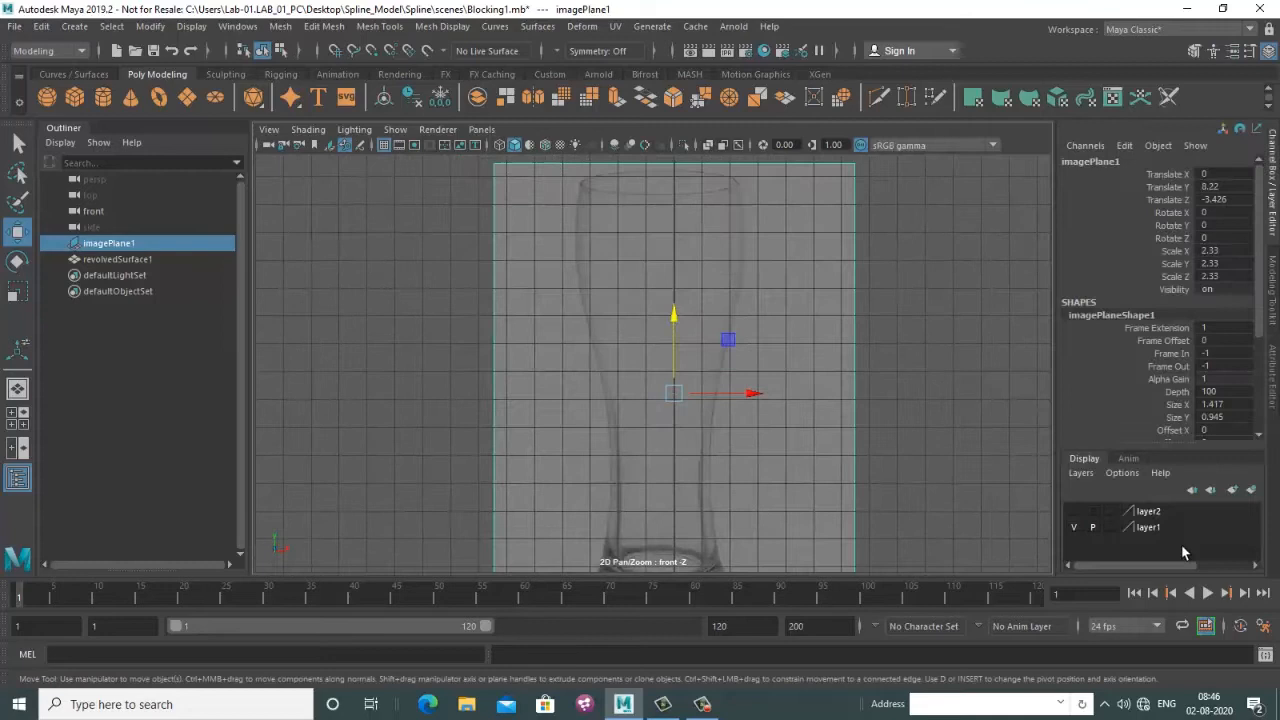
pyautogui.click(1110, 527)
pyautogui.click(1110, 527)
pyautogui.keyDown('alt'); pyautogui.moveTo(826, 452); pyautogui.dragTo(831, 383, button='middle'); pyautogui.keyUp('alt')
pyautogui.click(604, 300)
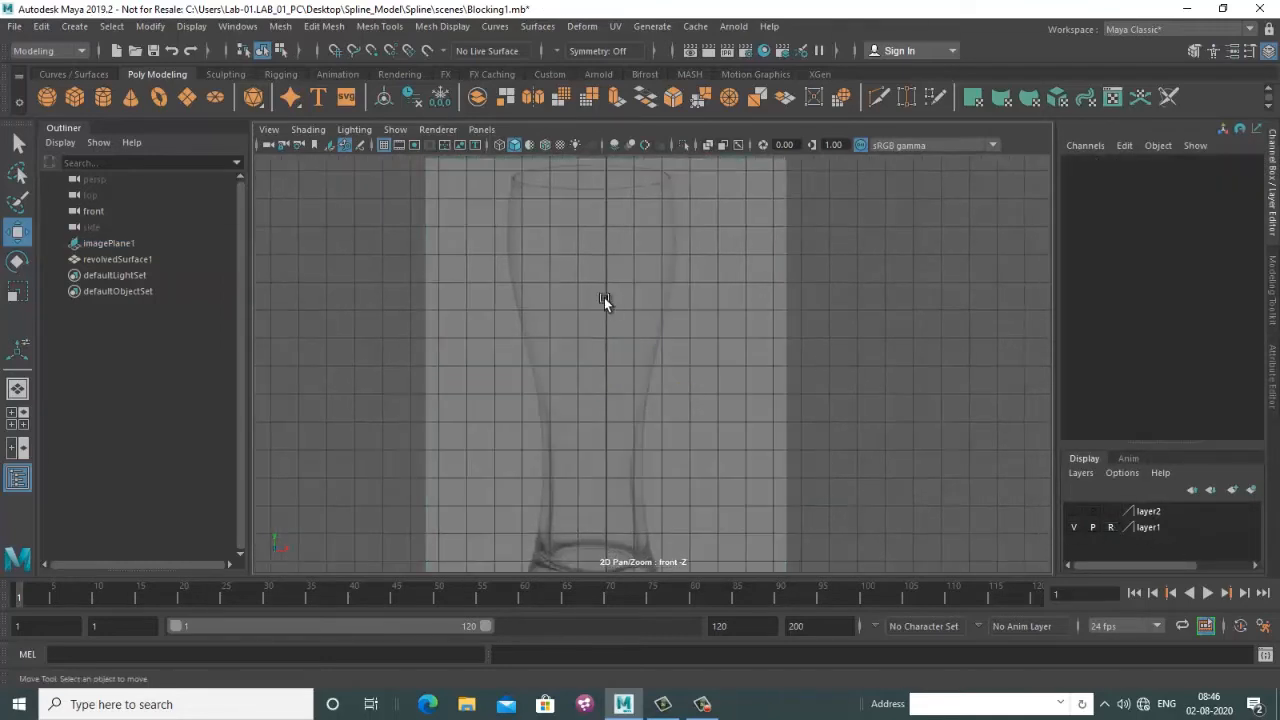
pyautogui.keyDown('alt'); pyautogui.moveTo(531, 327); pyautogui.dragTo(625, 345, button='middle'); pyautogui.keyUp('alt')
pyautogui.scroll(-1, 625, 353)
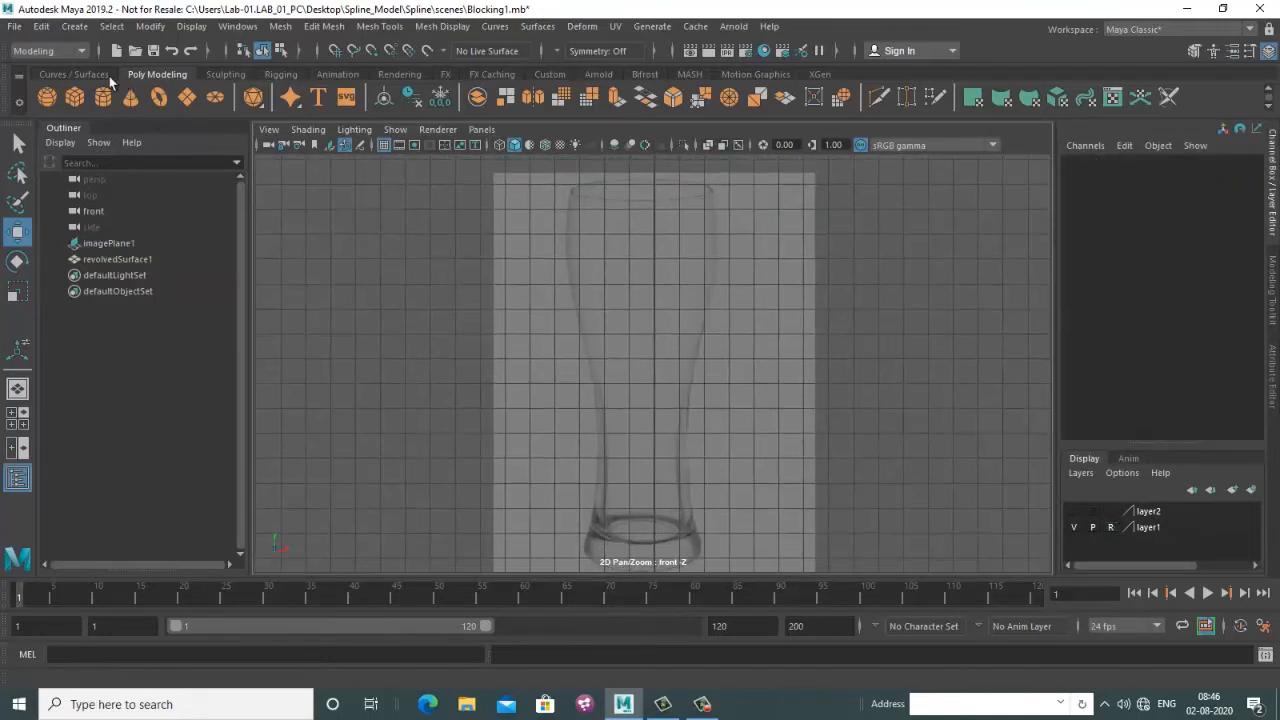
pyautogui.click(104, 75)
pyautogui.click(131, 97)
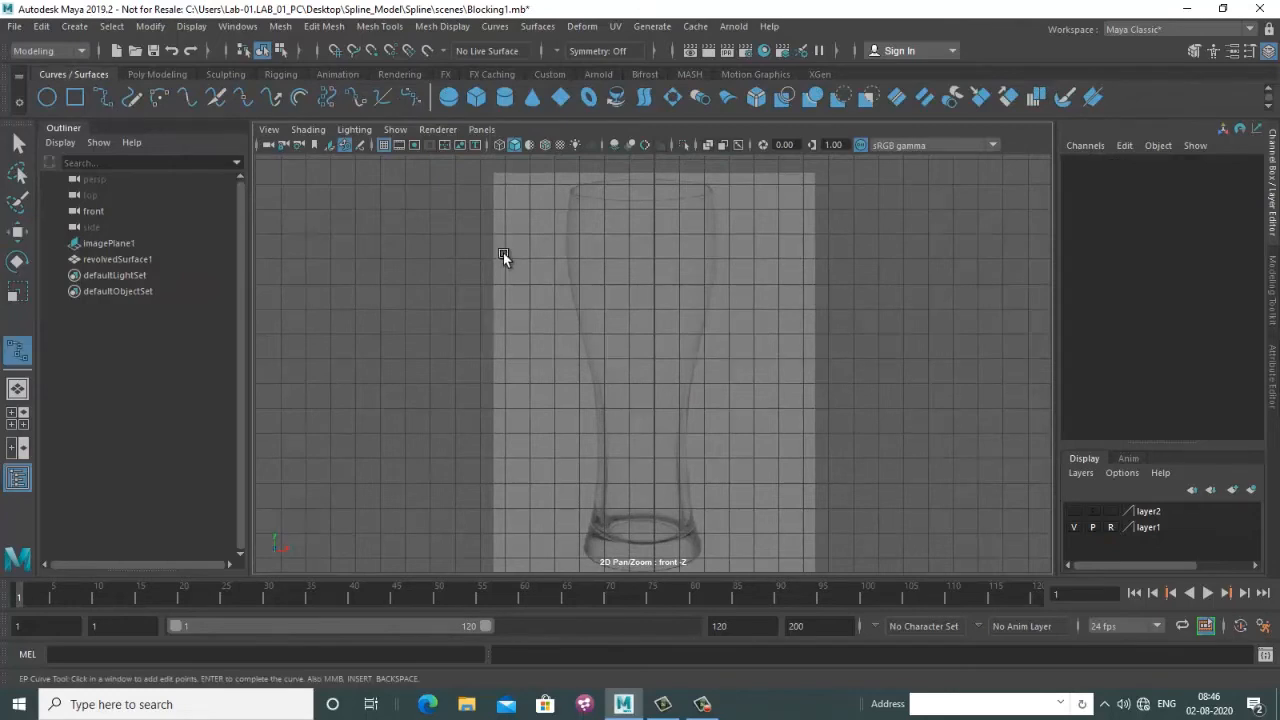
pyautogui.press('w')
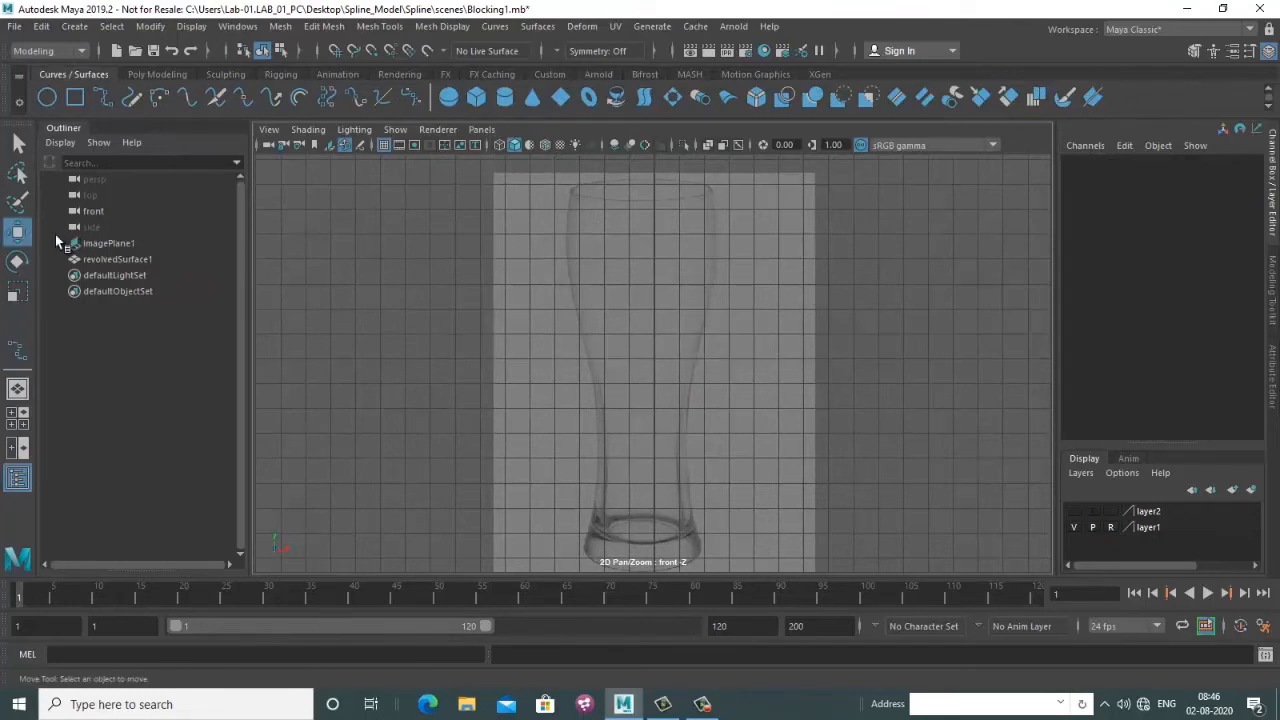
# Start an EP curve at the glass rim and trace the upper left side of the reference glass
pyautogui.click(75, 26)
pyautogui.moveTo(126, 148)
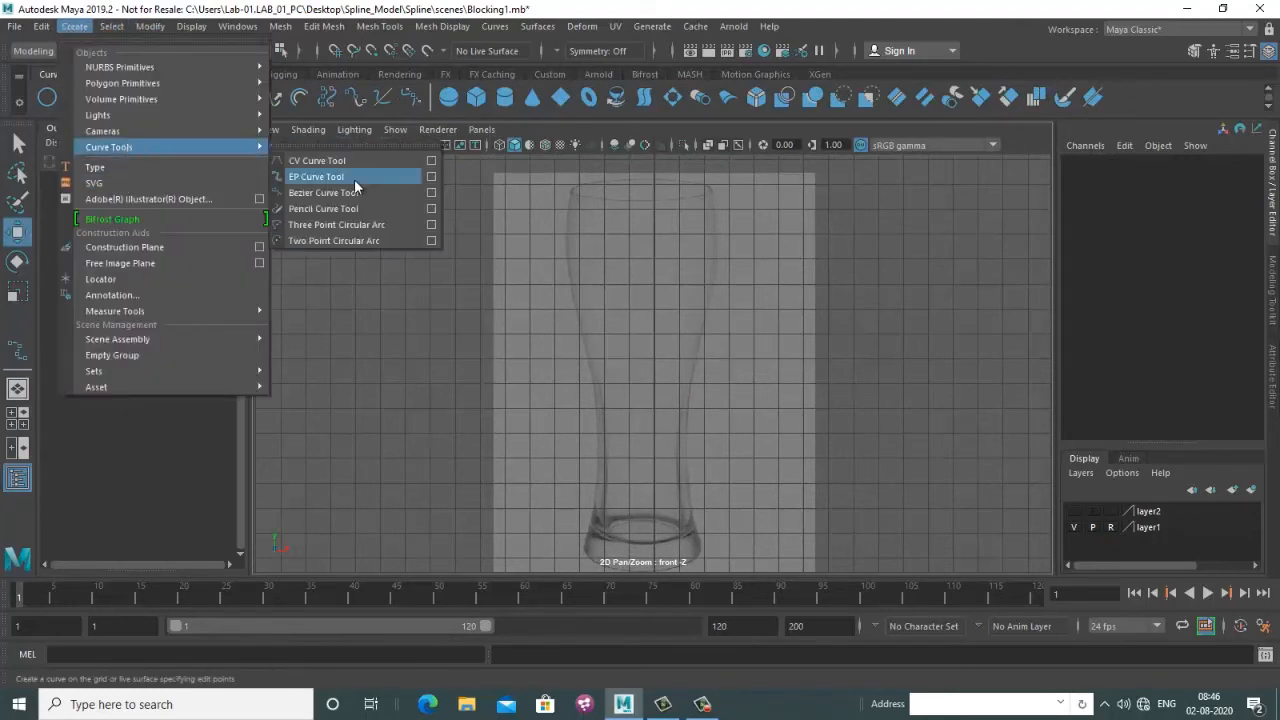
pyautogui.click(310, 176)
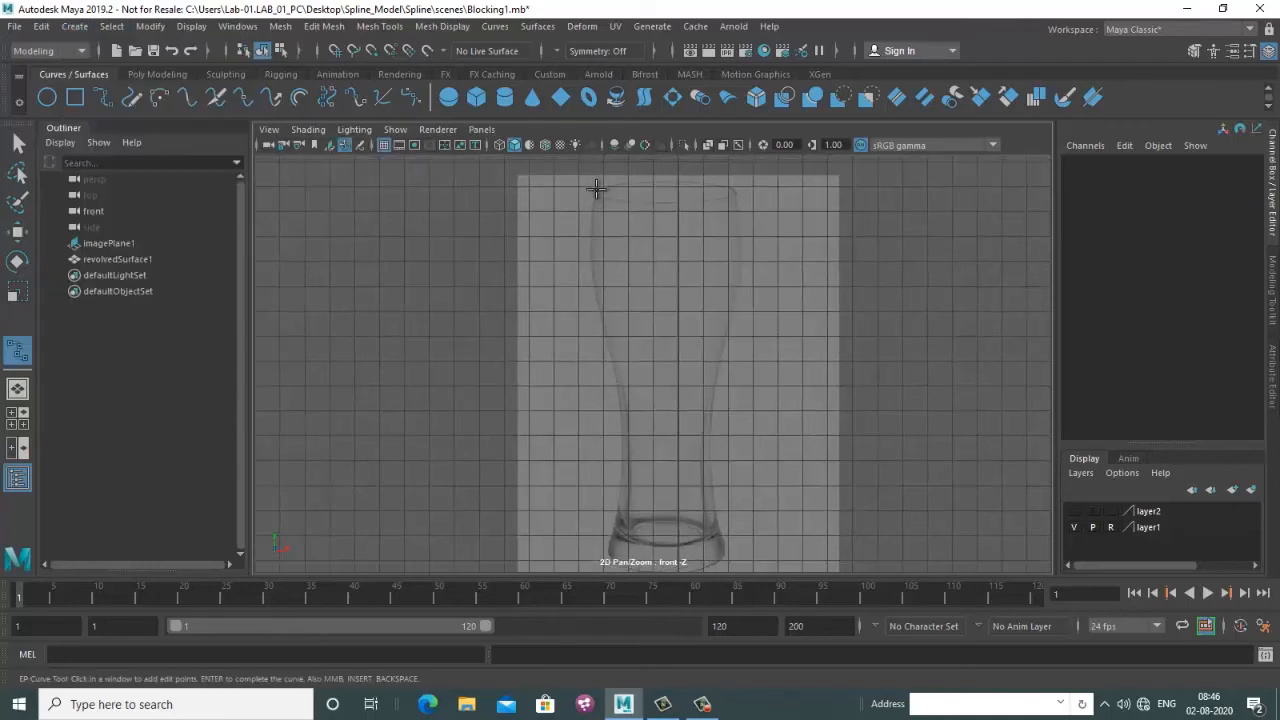
pyautogui.click(596, 178)
pyautogui.click(591, 241)
pyautogui.click(601, 296)
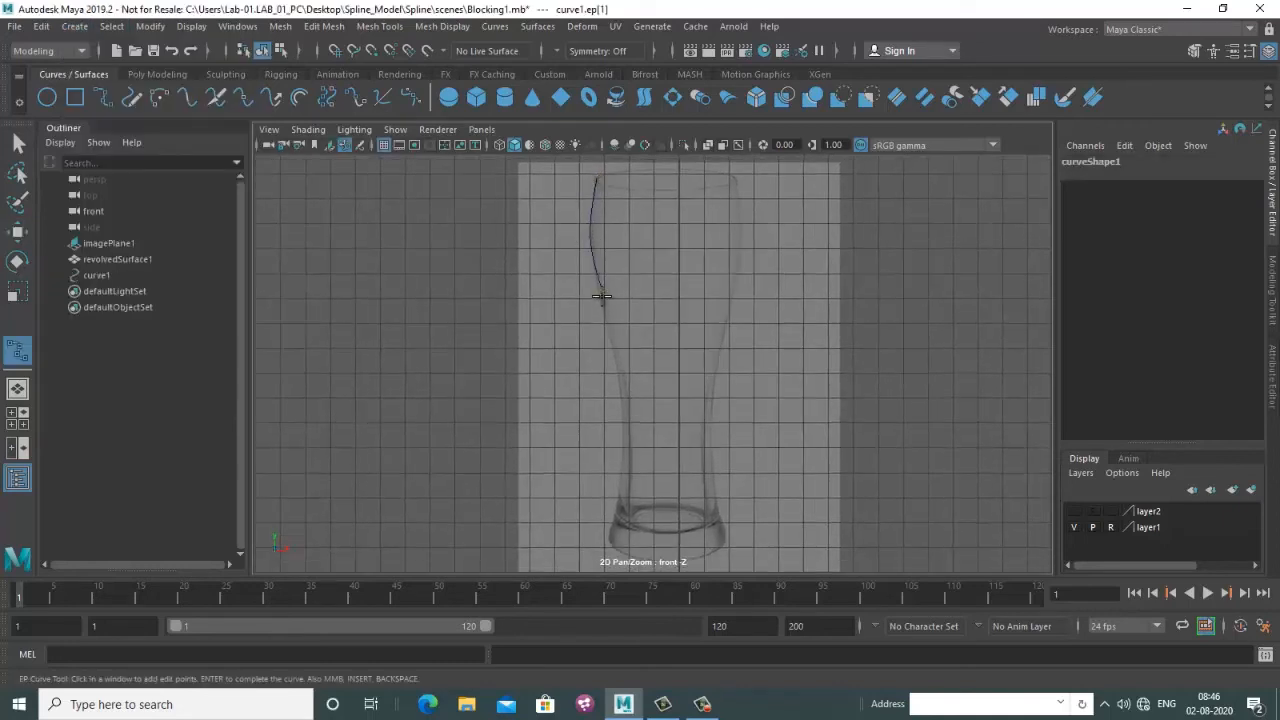
pyautogui.moveTo(601, 296); pyautogui.dragTo(601, 302)
pyautogui.scroll(3, 604, 298)
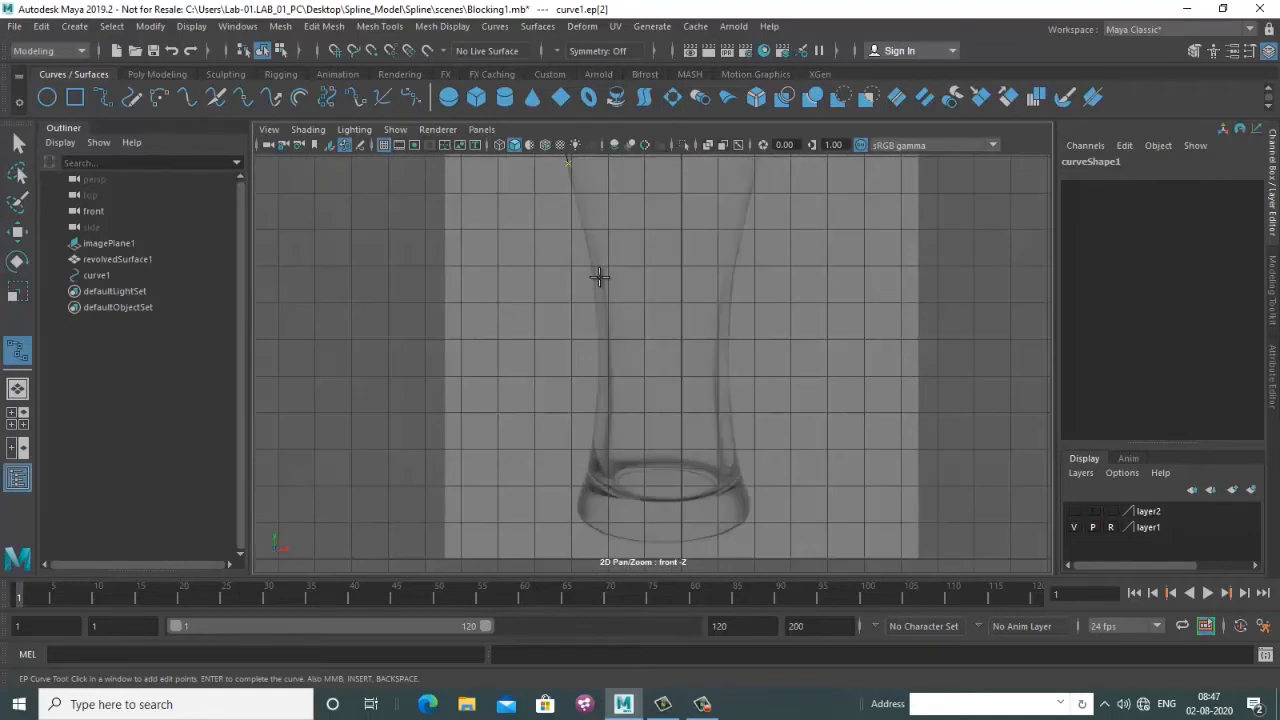
# Continue the EP curve down the glass side and around the base to the centre line, and finish it
pyautogui.click(591, 271)
pyautogui.click(600, 375)
pyautogui.keyDown('alt'); pyautogui.moveTo(619, 418); pyautogui.dragTo(649, 329, button='middle'); pyautogui.keyUp('alt')
pyautogui.click(619, 372)
pyautogui.moveTo(611, 411); pyautogui.dragTo(580, 474)
pyautogui.scroll(2, 692, 453)
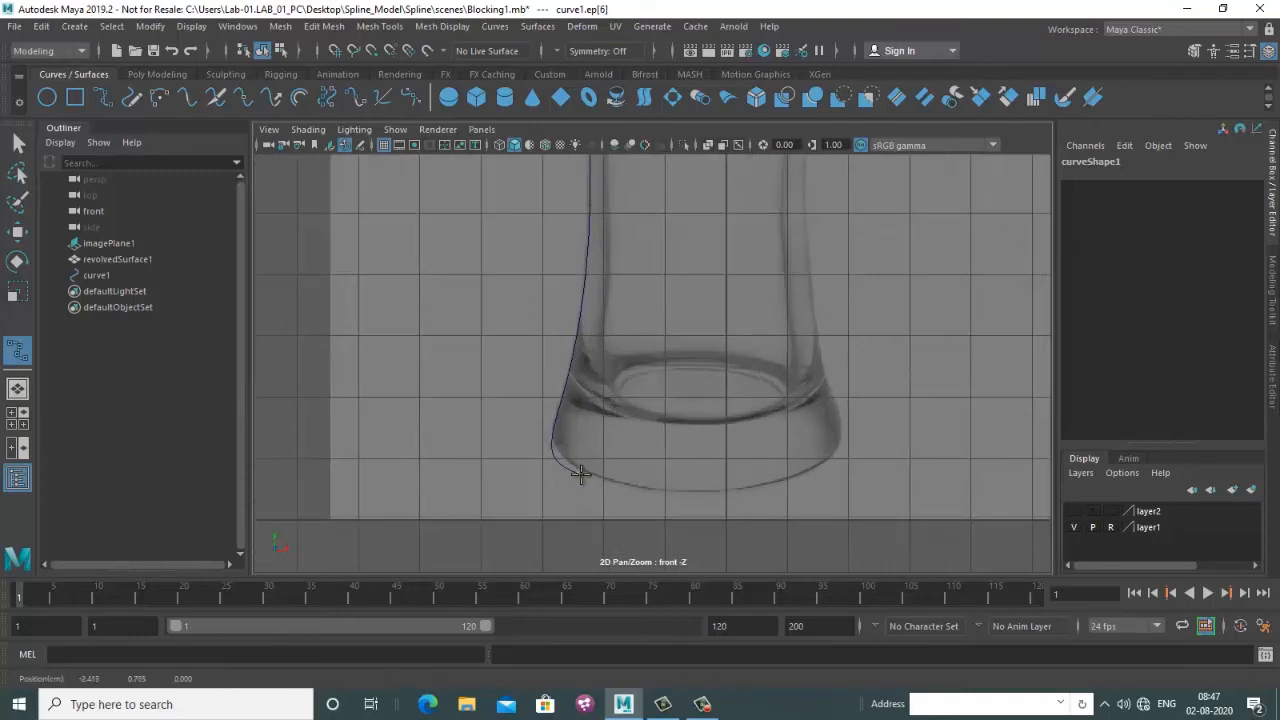
pyautogui.click(688, 489)
pyautogui.press('Return')
pyautogui.scroll(-3, 765, 465)
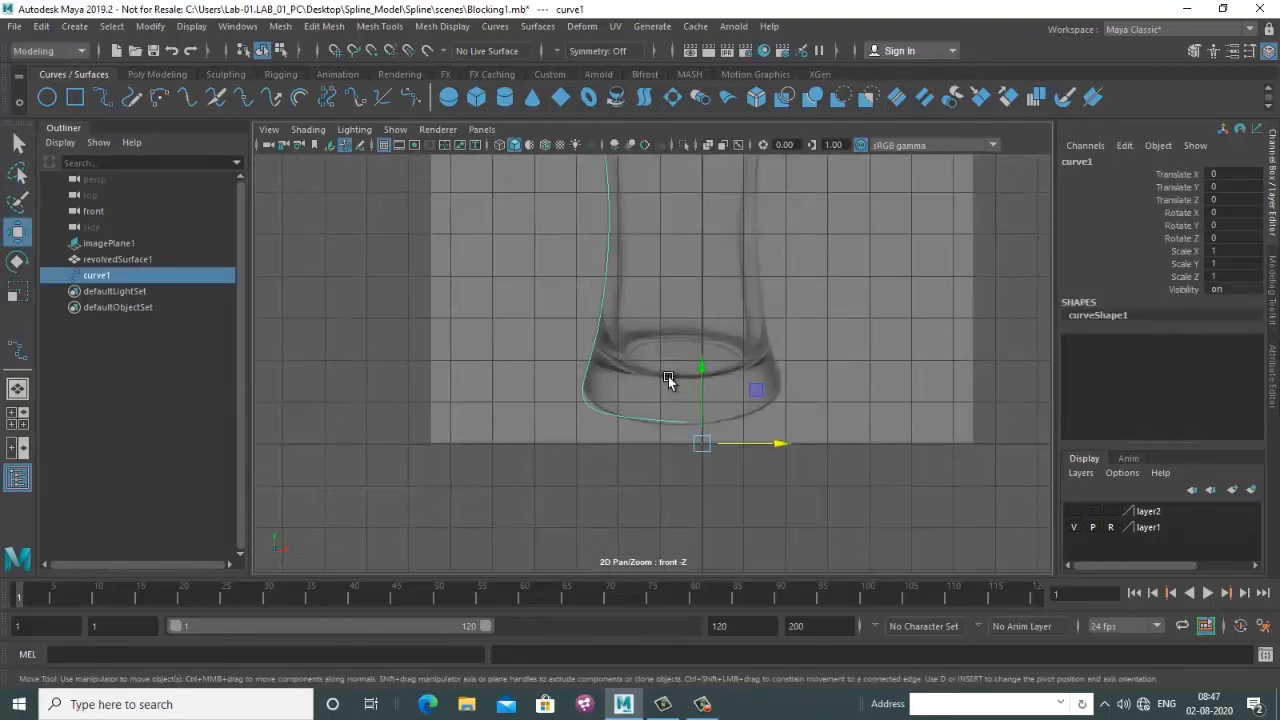
# Switch the profile curve to control vertices and adjust its last points at the middle of the base
pyautogui.moveTo(534, 417); pyautogui.dragTo(490, 414, button='right')
pyautogui.scroll(4, 655, 412)
pyautogui.keyDown('alt'); pyautogui.moveTo(726, 437); pyautogui.dragTo(718, 440, button='middle'); pyautogui.keyUp('alt')
pyautogui.scroll(3, 720, 442)
pyautogui.moveTo(754, 469); pyautogui.dragTo(758, 511)
pyautogui.click(658, 509)
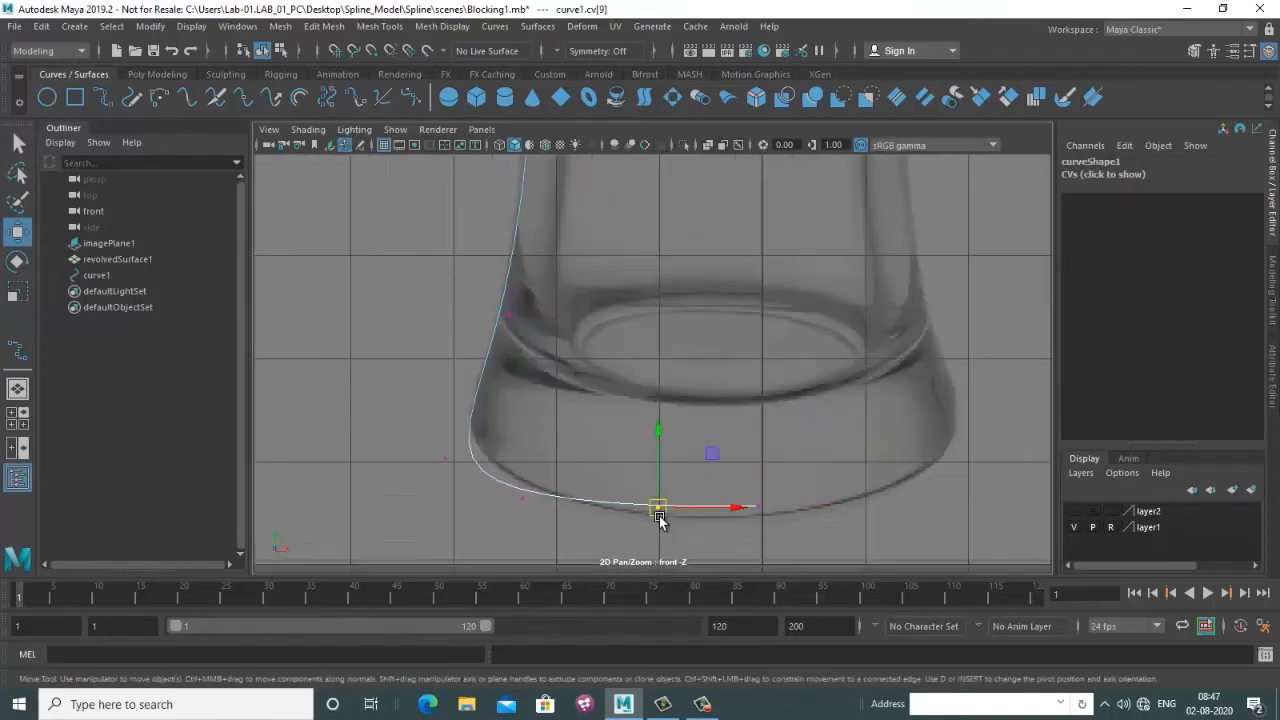
# Move the control vertices around the base corner so the curve follows the glass's rounded lower edge
pyautogui.keyDown('alt'); pyautogui.moveTo(597, 483); pyautogui.dragTo(640, 437, button='middle'); pyautogui.keyUp('alt')
pyautogui.click(589, 488)
pyautogui.moveTo(589, 488); pyautogui.dragTo(626, 487)
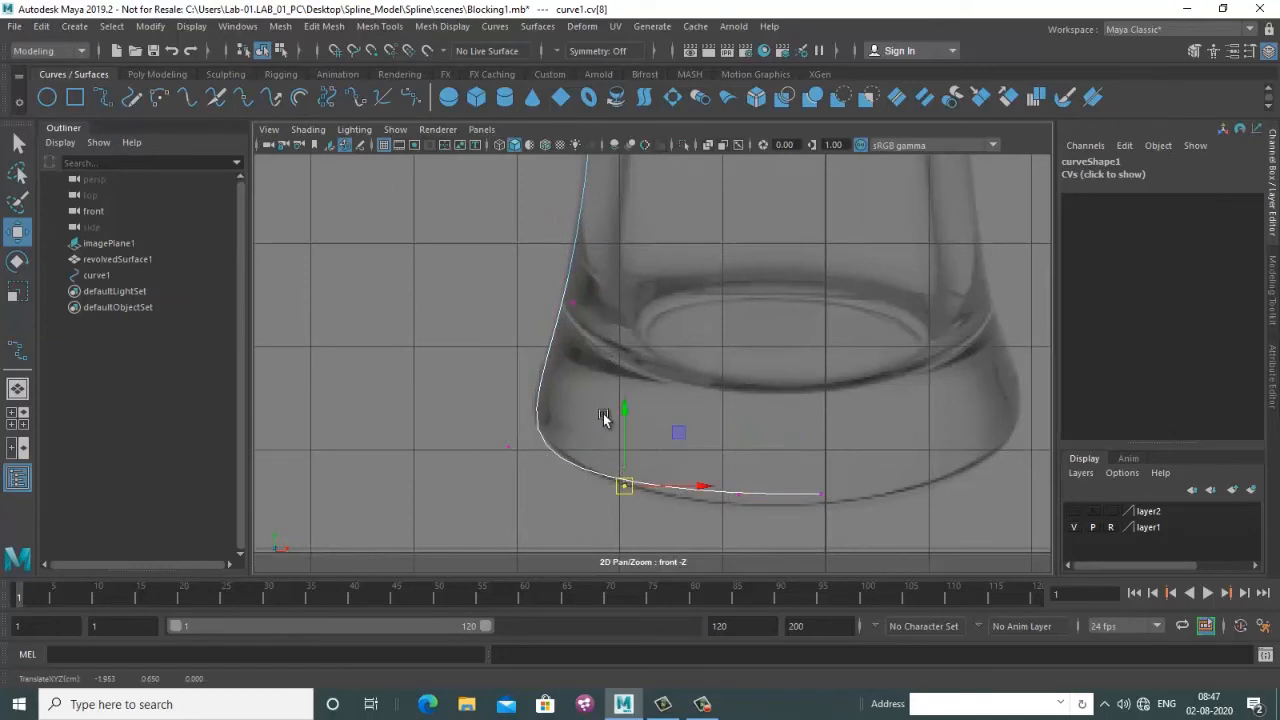
pyautogui.click(510, 447)
pyautogui.moveTo(512, 447); pyautogui.dragTo(519, 435)
pyautogui.keyDown('alt'); pyautogui.moveTo(585, 381); pyautogui.dragTo(586, 406, button='middle'); pyautogui.keyUp('alt')
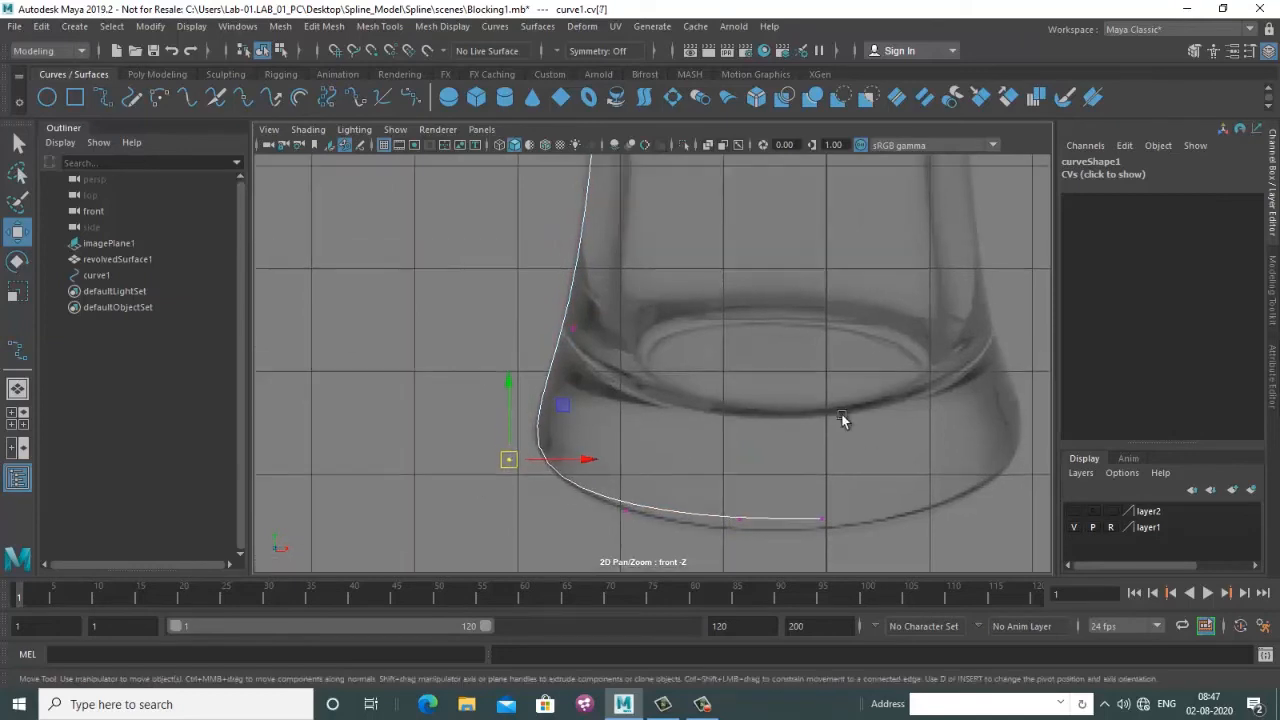
# Raise the three control vertices along the underside slightly and select the end vertex at the centre line
pyautogui.moveTo(538, 567); pyautogui.dragTo(538, 567)
pyautogui.moveTo(725, 453); pyautogui.dragTo(725, 444)
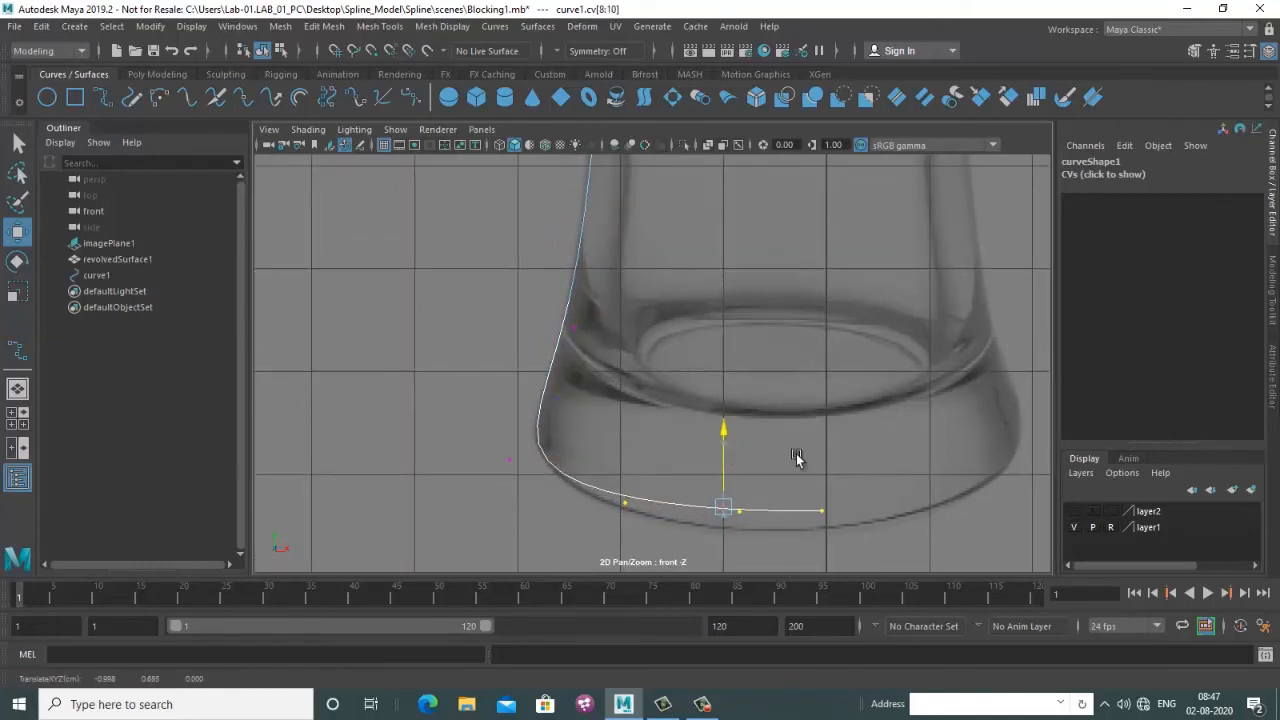
pyautogui.moveTo(898, 459); pyautogui.dragTo(790, 535)
pyautogui.scroll(-5, 686, 283)
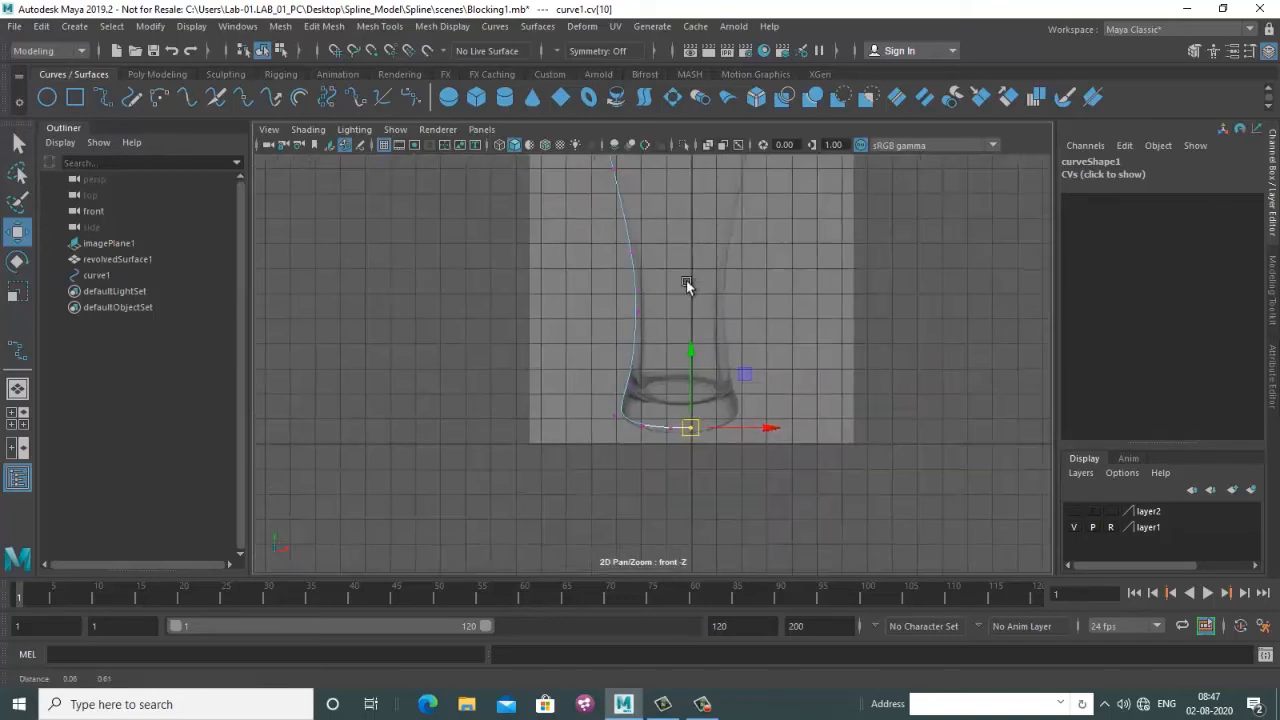
# Align the control vertices at the rim and along the upper bowl with the reference outline
pyautogui.keyDown('alt'); pyautogui.moveTo(686, 283); pyautogui.dragTo(645, 348, button='middle'); pyautogui.keyUp('alt')
pyautogui.scroll(5, 634, 290)
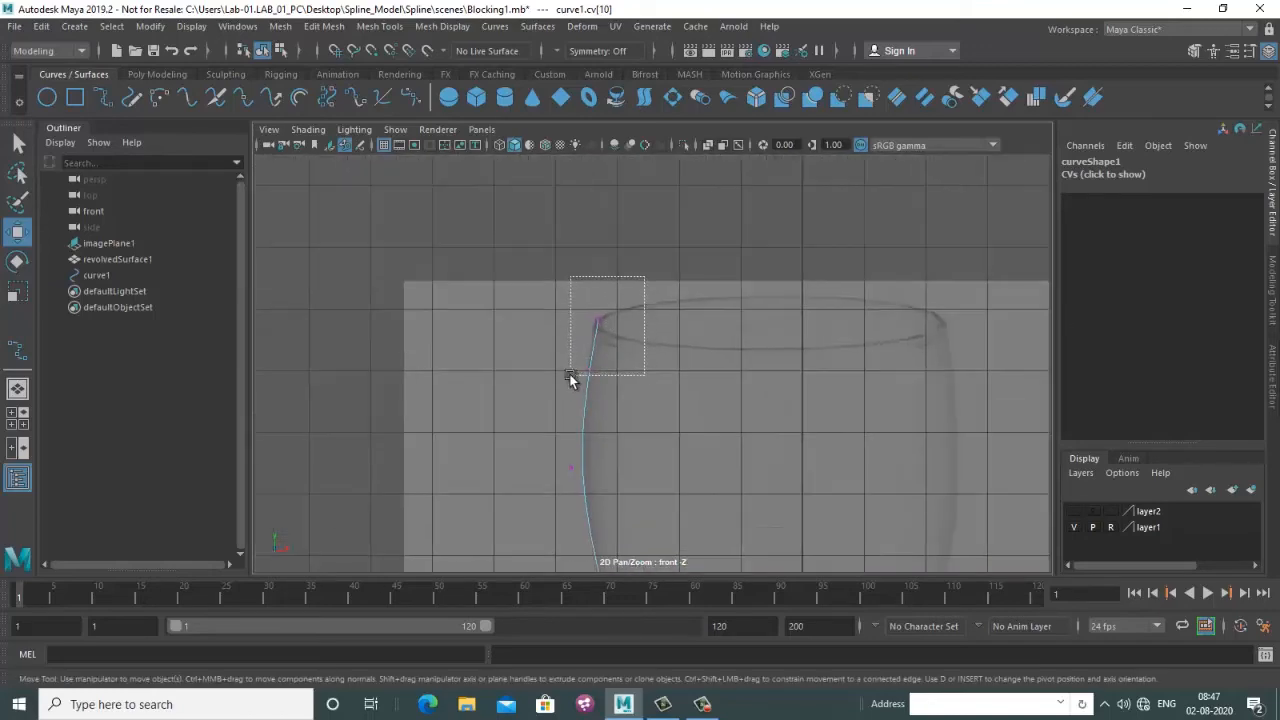
pyautogui.moveTo(600, 346); pyautogui.dragTo(593, 344)
pyautogui.keyDown('alt'); pyautogui.moveTo(615, 368); pyautogui.dragTo(636, 327, button='middle'); pyautogui.keyUp('alt')
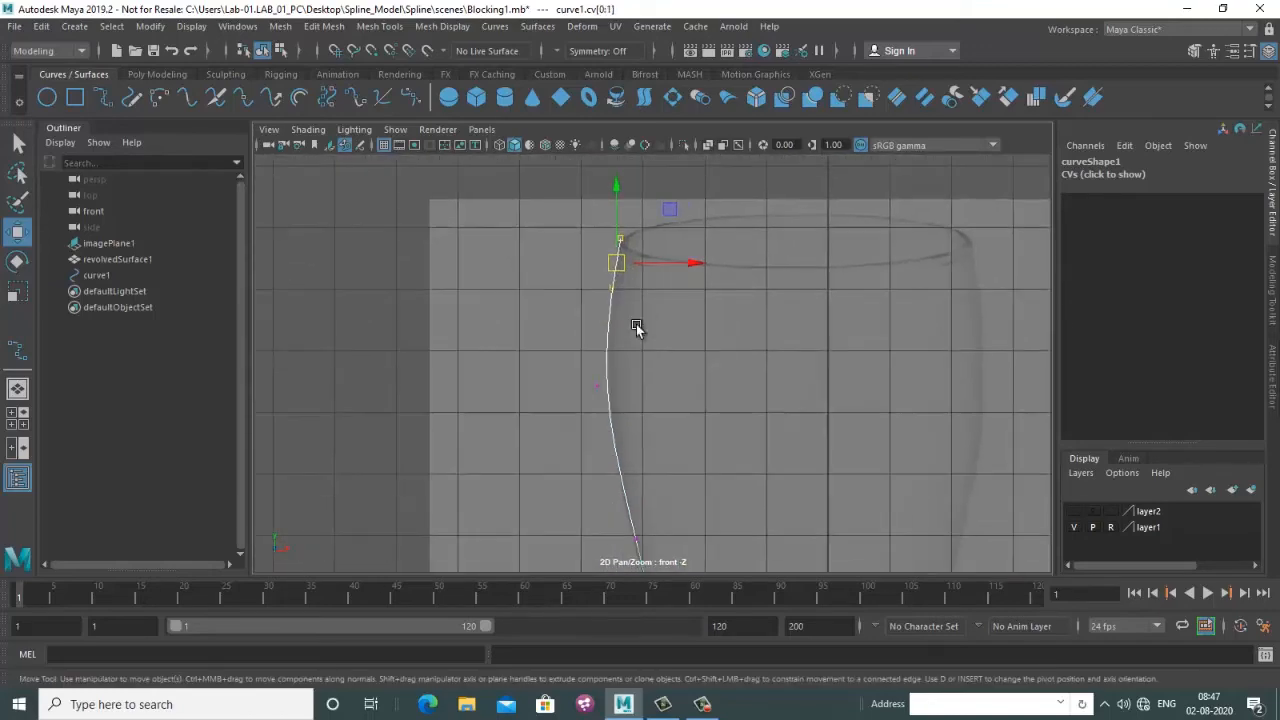
pyautogui.scroll(3, 681, 303)
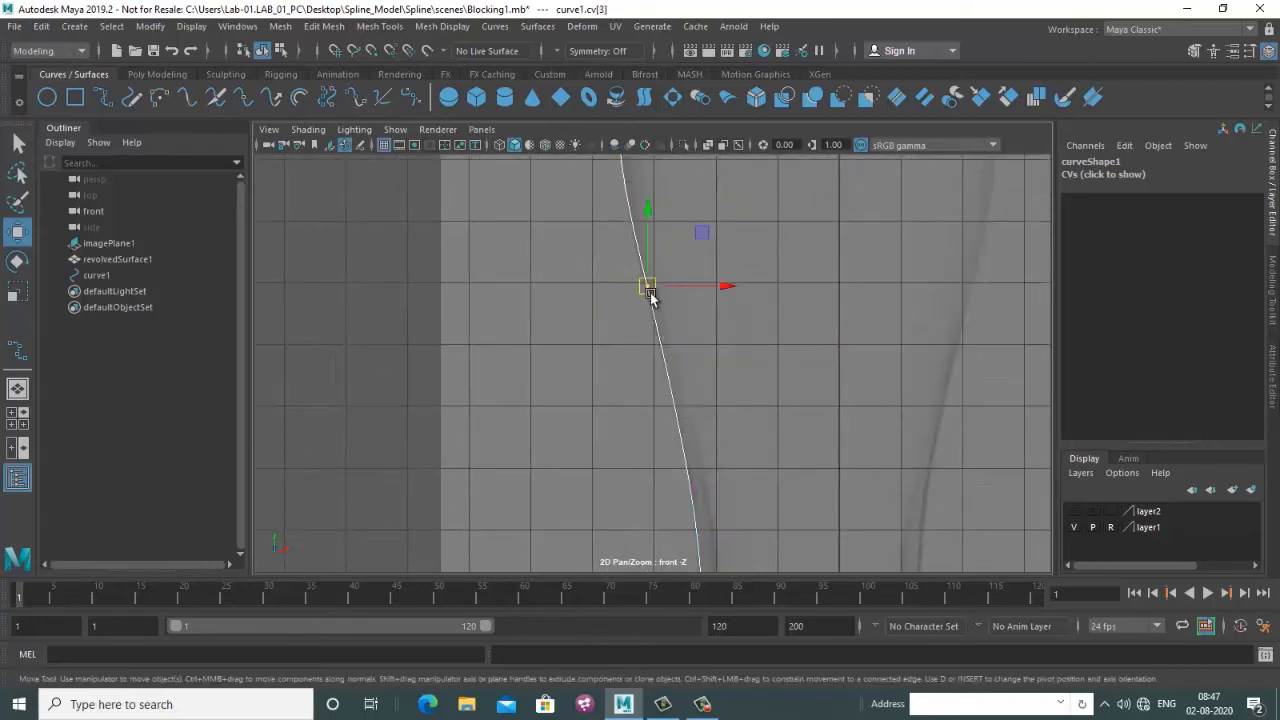
# Adjust the control vertices along the narrowing side and just above the base to match the reference
pyautogui.keyDown('alt'); pyautogui.moveTo(717, 383); pyautogui.dragTo(671, 313, button='middle'); pyautogui.keyUp('alt')
pyautogui.moveTo(697, 276); pyautogui.dragTo(645, 337)
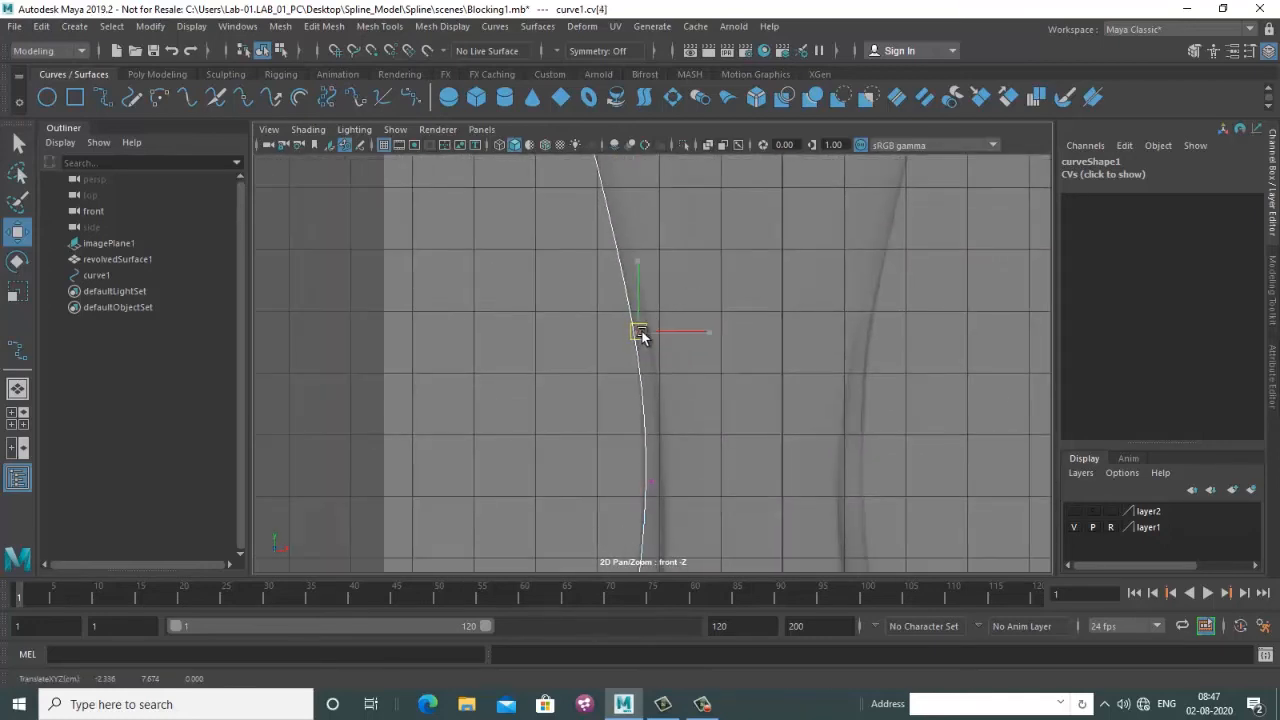
pyautogui.scroll(-3, 748, 440)
pyautogui.scroll(3, 693, 469)
pyautogui.keyDown('alt'); pyautogui.moveTo(693, 469); pyautogui.dragTo(662, 172, button='middle'); pyautogui.keyUp('alt')
pyautogui.click(657, 334)
pyautogui.click(648, 316)
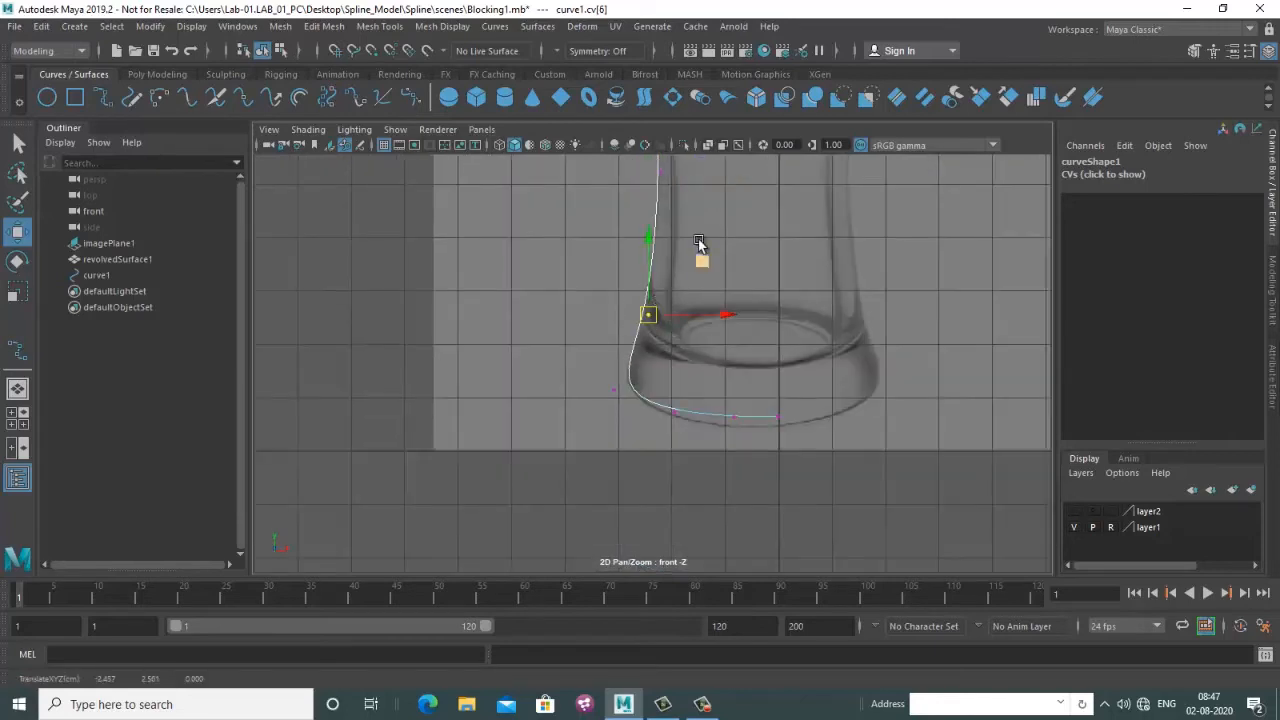
# Mark a curve point at the outer corner of the base and insert a knot there
pyautogui.keyDown('alt'); pyautogui.moveTo(699, 243); pyautogui.dragTo(701, 324, button='middle'); pyautogui.keyUp('alt')
pyautogui.scroll(5, 714, 260)
pyautogui.keyDown('alt'); pyautogui.moveTo(637, 494); pyautogui.dragTo(675, 299, button='middle'); pyautogui.keyUp('alt')
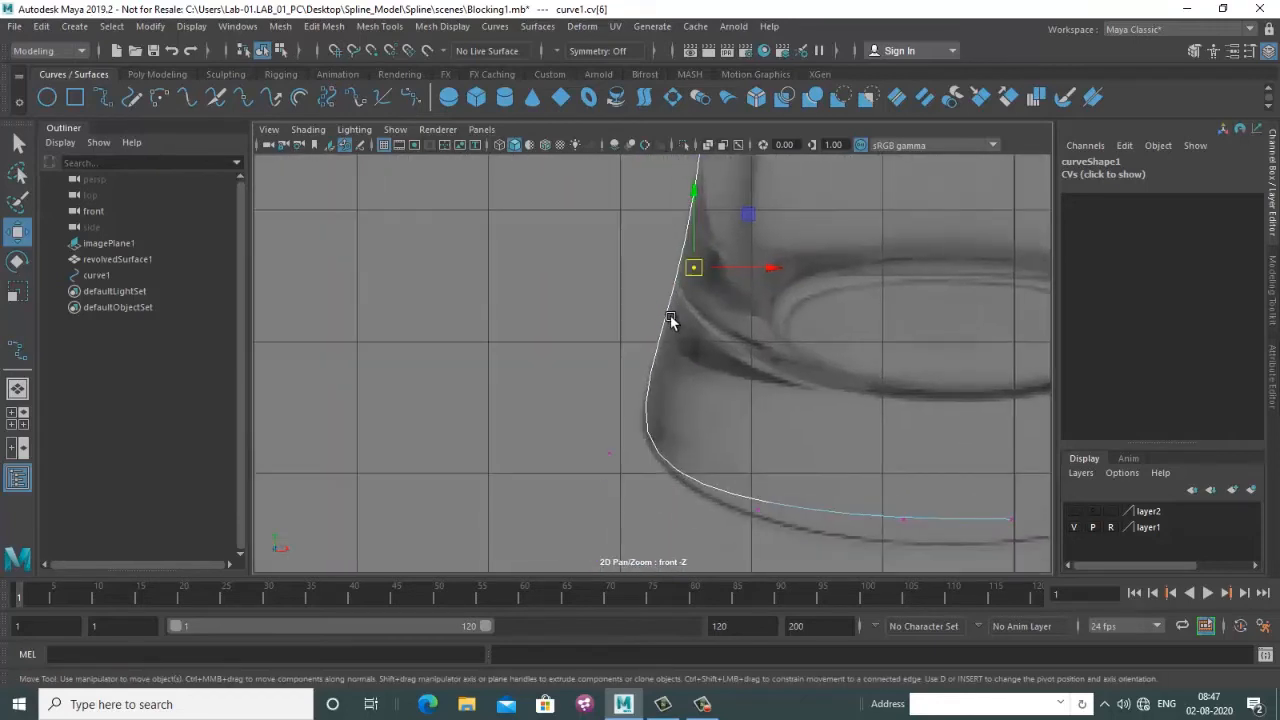
pyautogui.moveTo(670, 320); pyautogui.dragTo(641, 304, button='right')
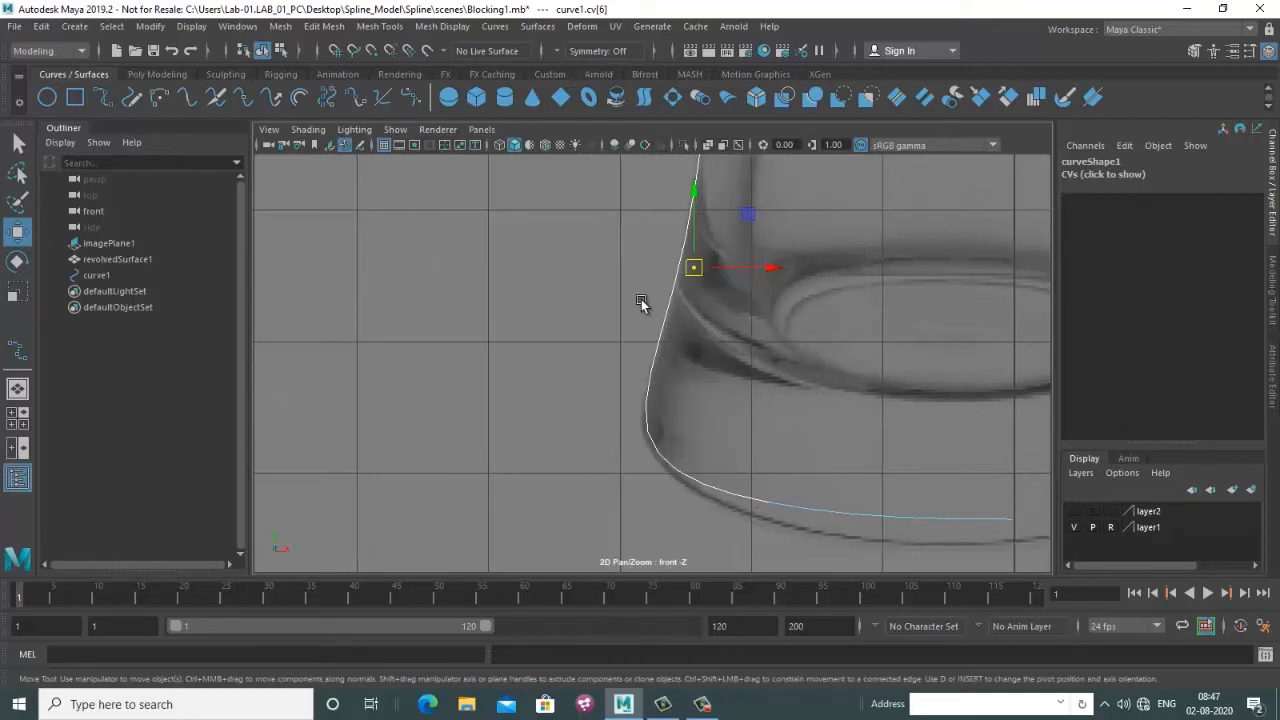
pyautogui.click(643, 422)
pyautogui.keyDown('alt'); pyautogui.moveTo(901, 358); pyautogui.dragTo(882, 358, button='middle'); pyautogui.keyUp('alt')
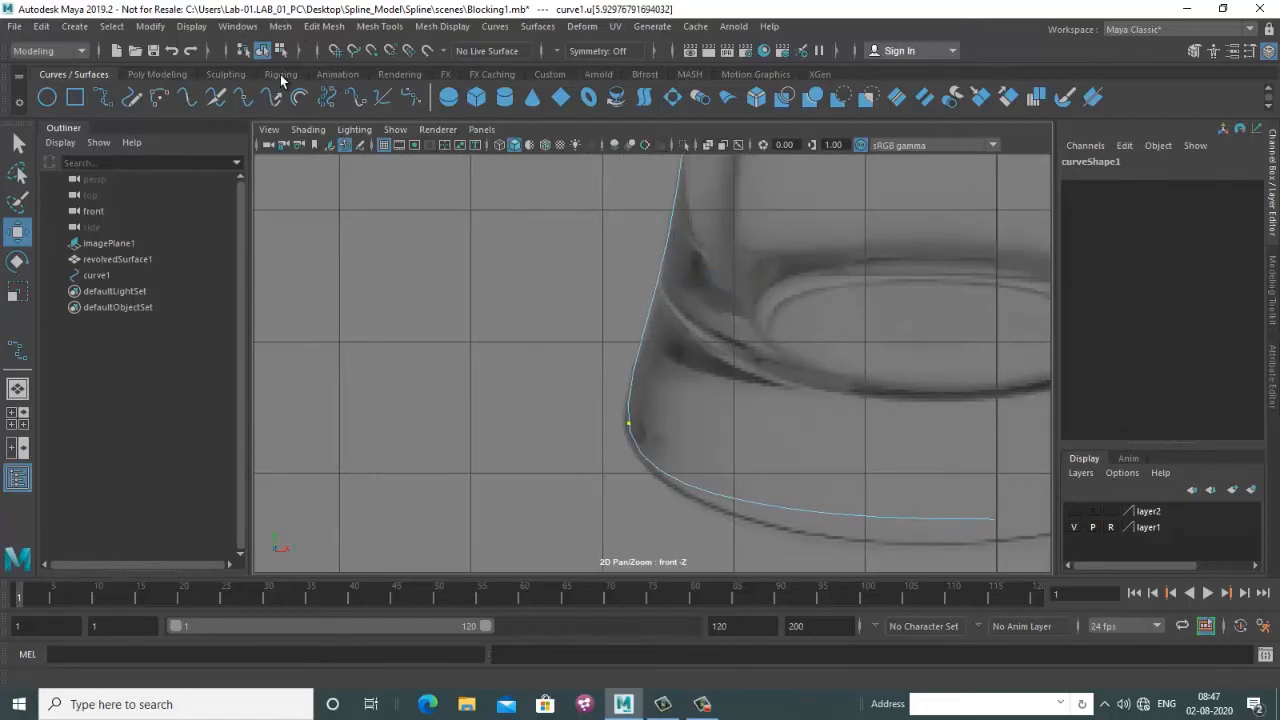
pyautogui.click(549, 75)
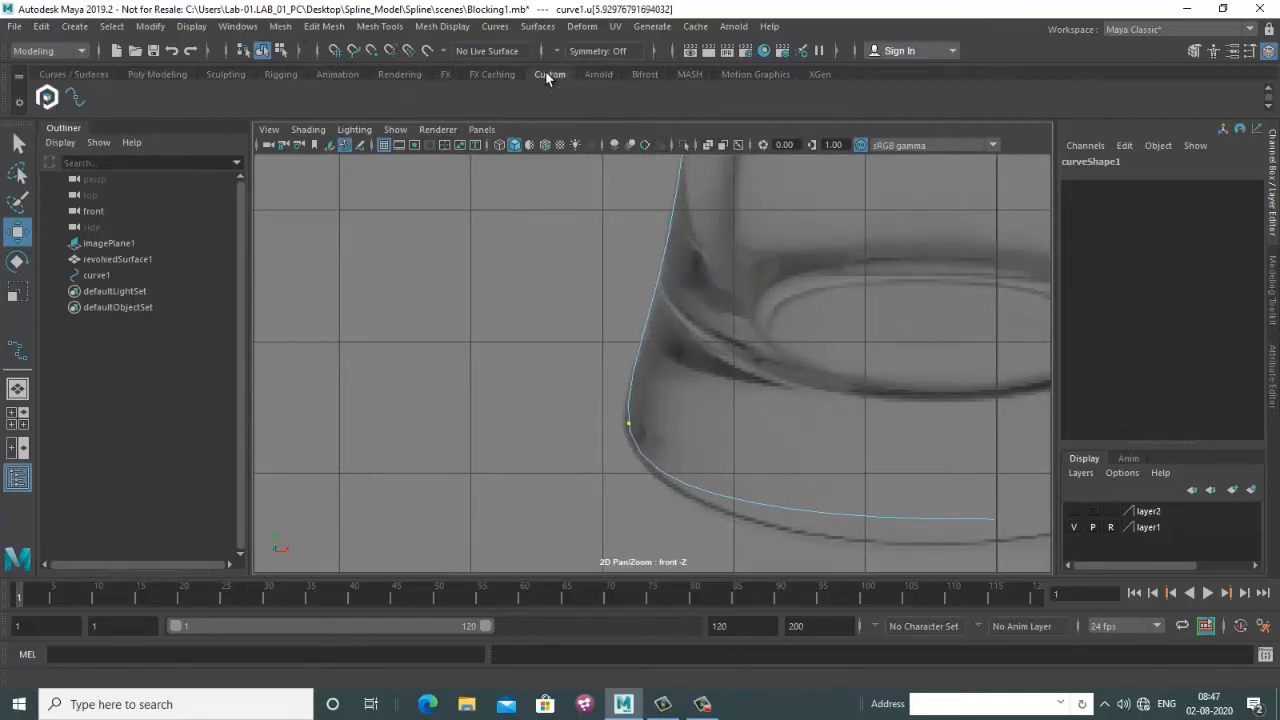
pyautogui.click(87, 97)
# Reposition the control vertices around the new knot to shape a tighter corner at the base
pyautogui.keyDown('alt'); pyautogui.moveTo(714, 417); pyautogui.dragTo(669, 357, button='middle'); pyautogui.keyUp('alt')
pyautogui.click(490, 380)
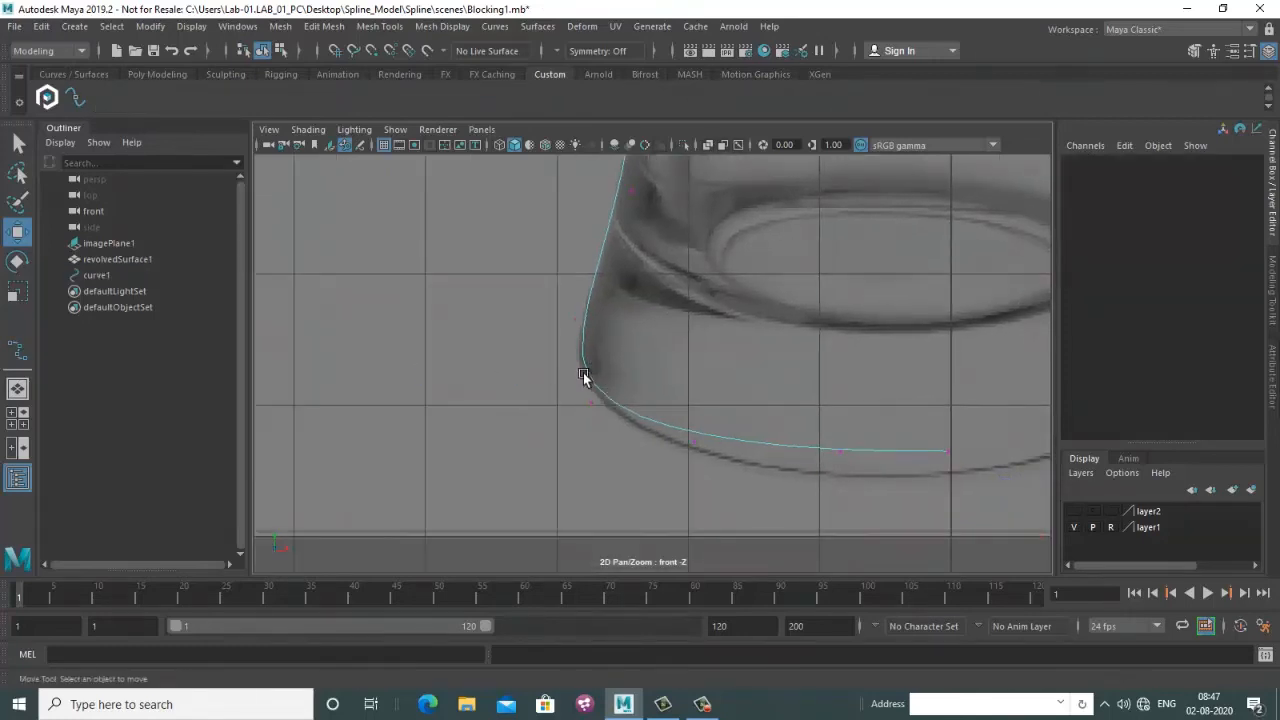
pyautogui.keyDown('alt'); pyautogui.moveTo(585, 378); pyautogui.dragTo(570, 386, button='middle'); pyautogui.keyUp('alt')
pyautogui.moveTo(571, 284); pyautogui.dragTo(558, 348)
pyautogui.keyDown('alt'); pyautogui.moveTo(783, 462); pyautogui.dragTo(630, 420, button='middle'); pyautogui.keyUp('alt')
pyautogui.click(776, 404)
pyautogui.moveTo(475, 398); pyautogui.dragTo(475, 400)
pyautogui.moveTo(487, 380); pyautogui.dragTo(485, 377)
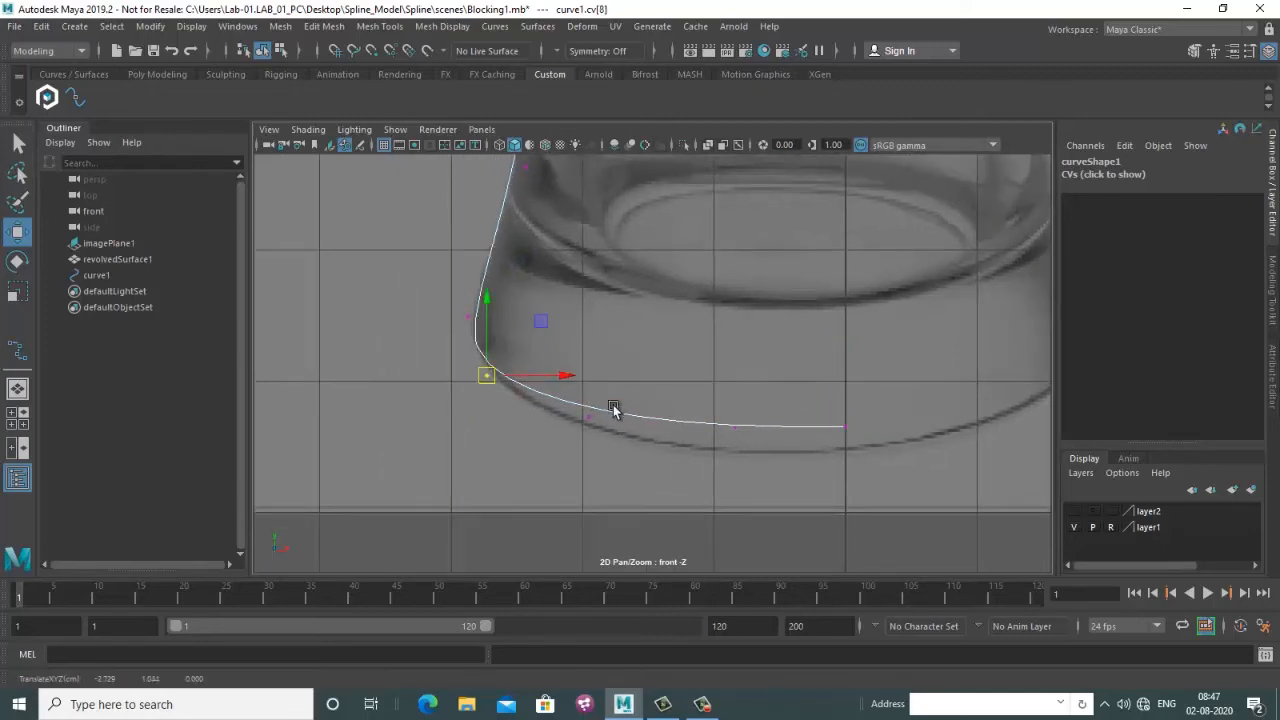
# Raise the last three control vertices of the curve to flatten the underside of the base
pyautogui.keyDown('alt'); pyautogui.moveTo(614, 409); pyautogui.dragTo(616, 427, button='middle'); pyautogui.keyUp('alt')
pyautogui.moveTo(542, 410); pyautogui.dragTo(543, 411)
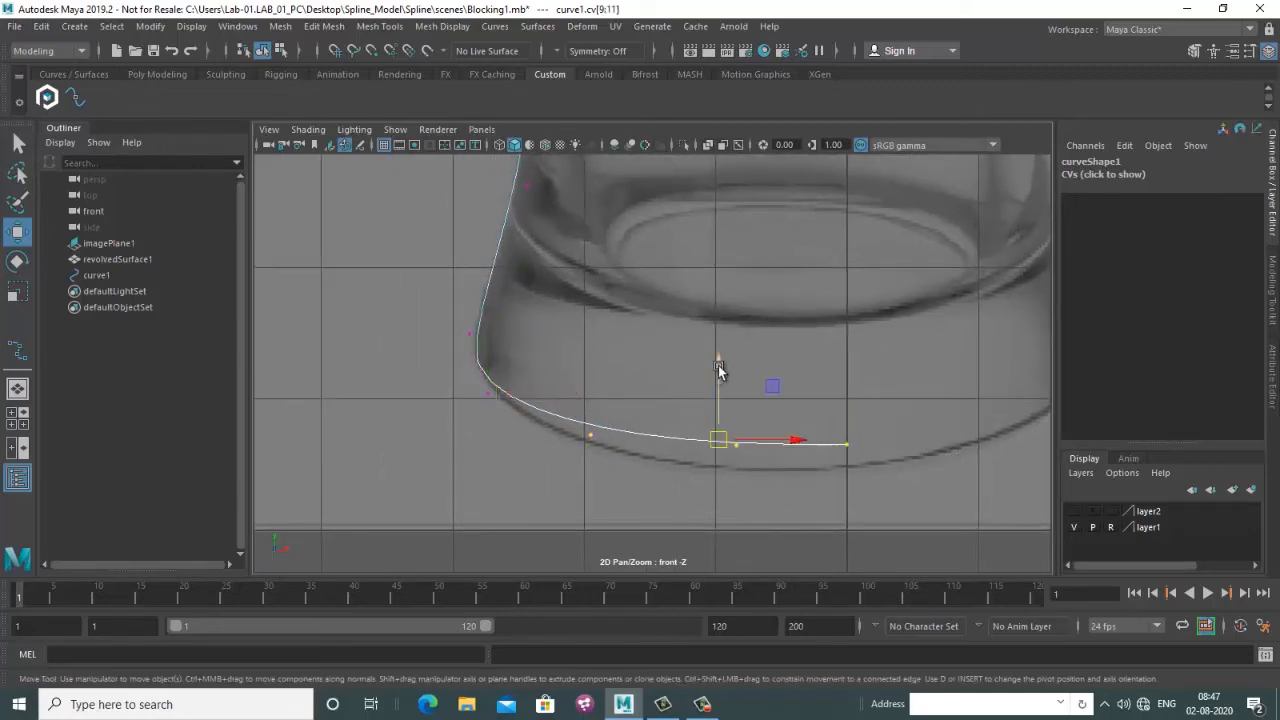
pyautogui.moveTo(718, 366); pyautogui.dragTo(719, 358)
pyautogui.scroll(-5, 718, 290)
pyautogui.keyDown('alt'); pyautogui.moveTo(688, 165); pyautogui.dragTo(666, 309, button='middle'); pyautogui.keyUp('alt')
pyautogui.scroll(3, 693, 335)
# Refine the two control vertices at the base corner so the curve rounds smoothly into the underside
pyautogui.scroll(-5, 666, 307)
pyautogui.keyDown('alt'); pyautogui.moveTo(650, 262); pyautogui.dragTo(671, 163, button='middle'); pyautogui.keyUp('alt')
pyautogui.scroll(5, 671, 165)
pyautogui.keyDown('alt'); pyautogui.moveTo(641, 510); pyautogui.dragTo(720, 189, button='middle'); pyautogui.keyUp('alt')
pyautogui.scroll(6, 635, 332)
pyautogui.click(630, 368)
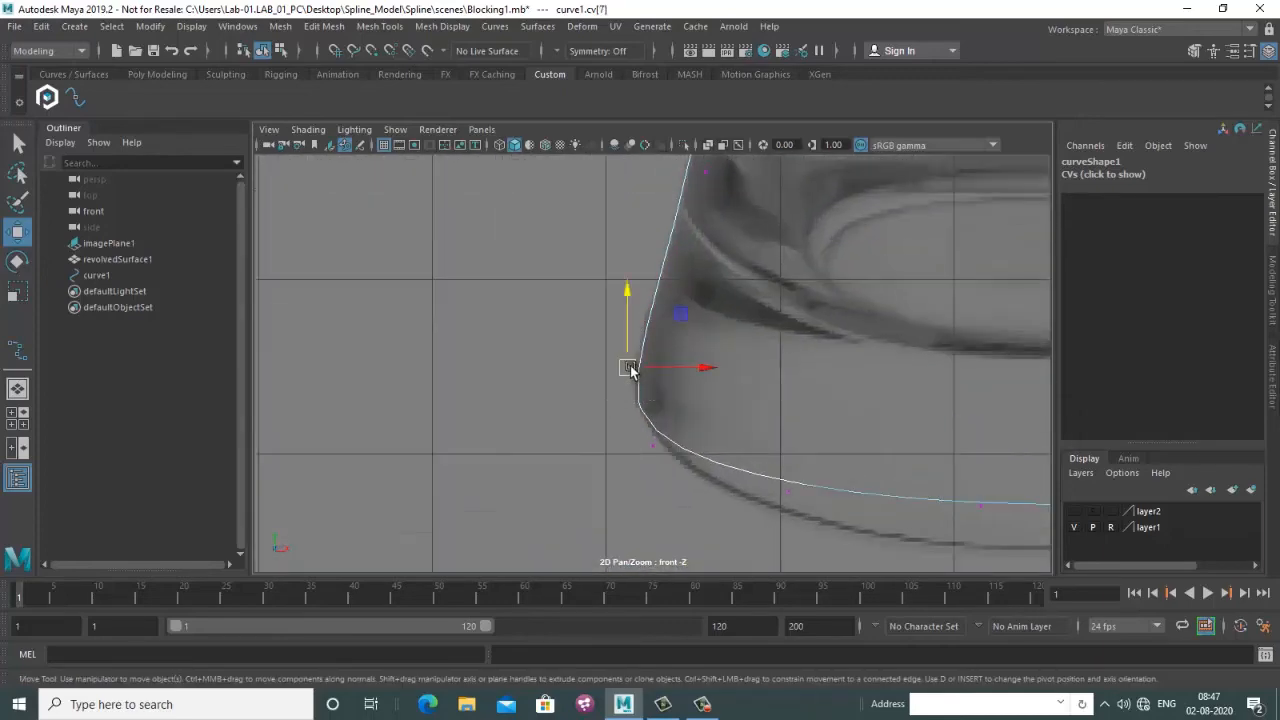
pyautogui.click(630, 370)
pyautogui.moveTo(681, 400); pyautogui.dragTo(655, 456)
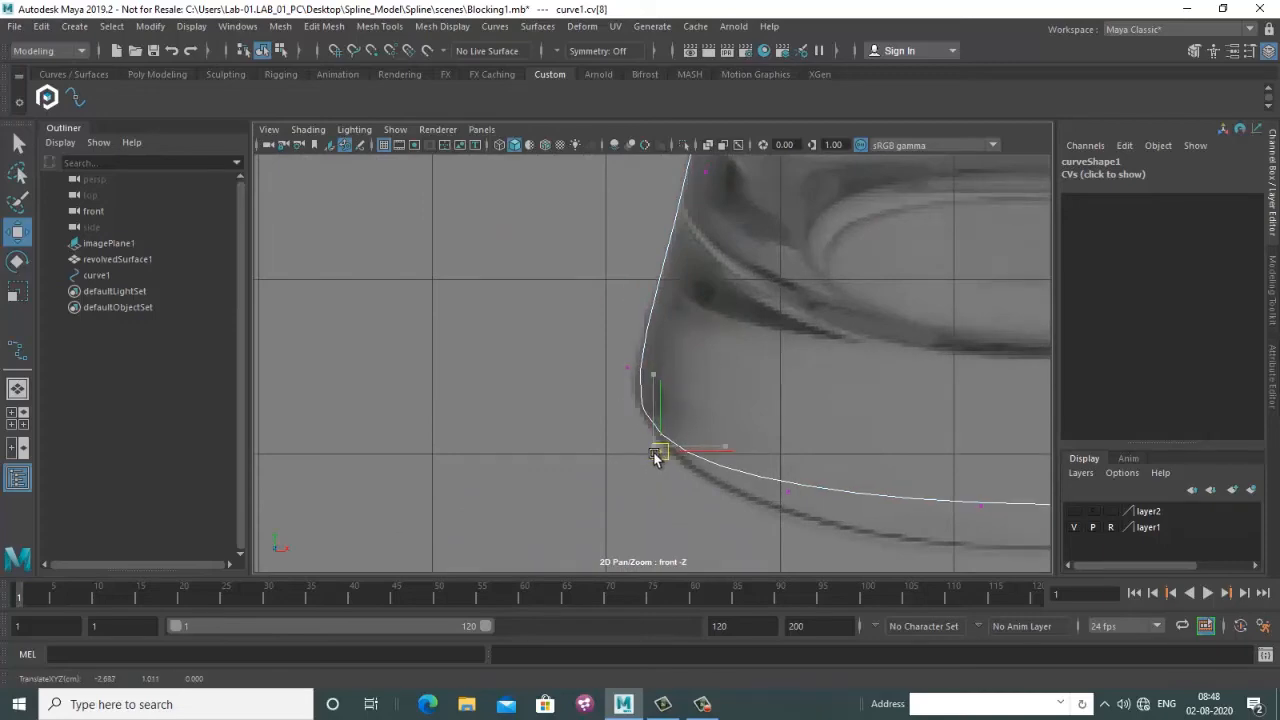
pyautogui.scroll(-6, 654, 447)
pyautogui.keyDown('alt'); pyautogui.moveTo(690, 170); pyautogui.dragTo(653, 349, button='middle'); pyautogui.keyUp('alt')
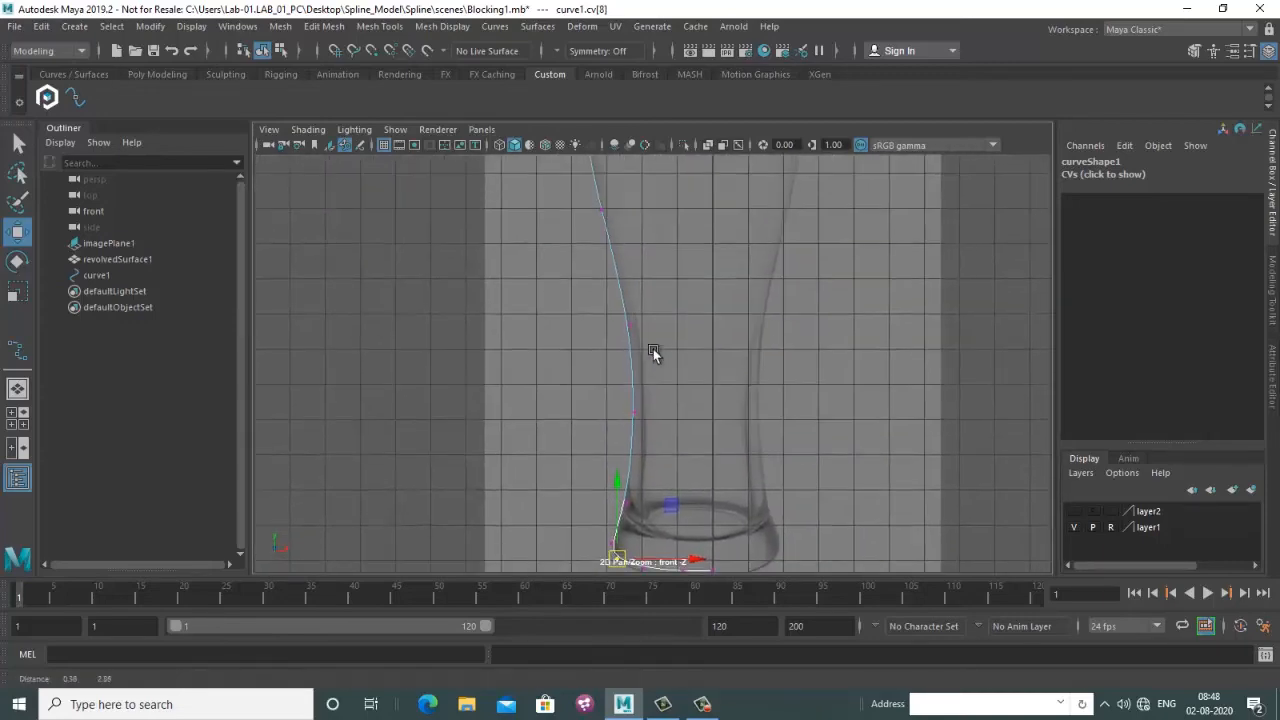
# Return the profile curve to object mode and examine it against the reference in the perspective view
pyautogui.moveTo(622, 292); pyautogui.dragTo(680, 267, button='right')
pyautogui.scroll(-3, 717, 377)
pyautogui.keyDown('alt'); pyautogui.moveTo(717, 377); pyautogui.dragTo(746, 490, button='middle'); pyautogui.keyUp('alt')
pyautogui.click(969, 383)
pyautogui.click(606, 284)
pyautogui.keyDown('alt'); pyautogui.moveTo(688, 343); pyautogui.dragTo(680, 237, button='middle'); pyautogui.keyUp('alt')
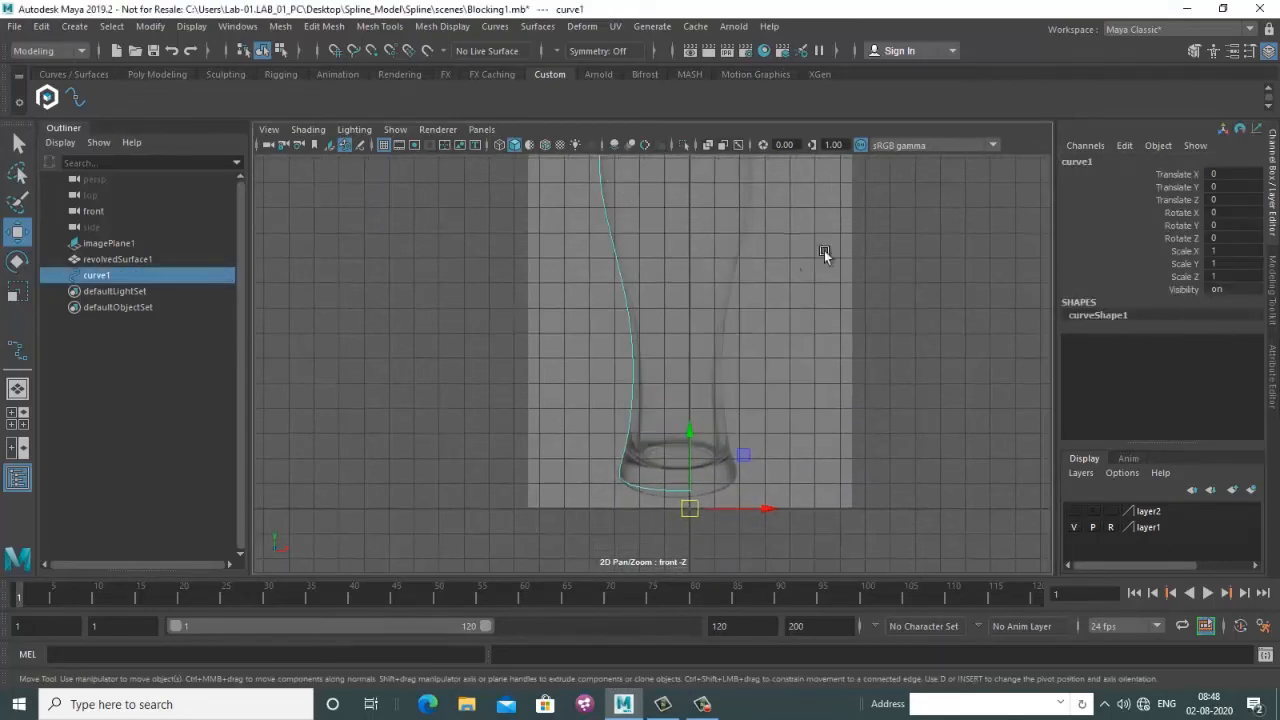
pyautogui.press('space')
pyautogui.press('space')
pyautogui.scroll(-3, 710, 332)
pyautogui.keyDown('alt'); pyautogui.moveTo(611, 308); pyautogui.dragTo(600, 349); pyautogui.keyUp('alt')
pyautogui.click(911, 351)
pyautogui.click(612, 365)
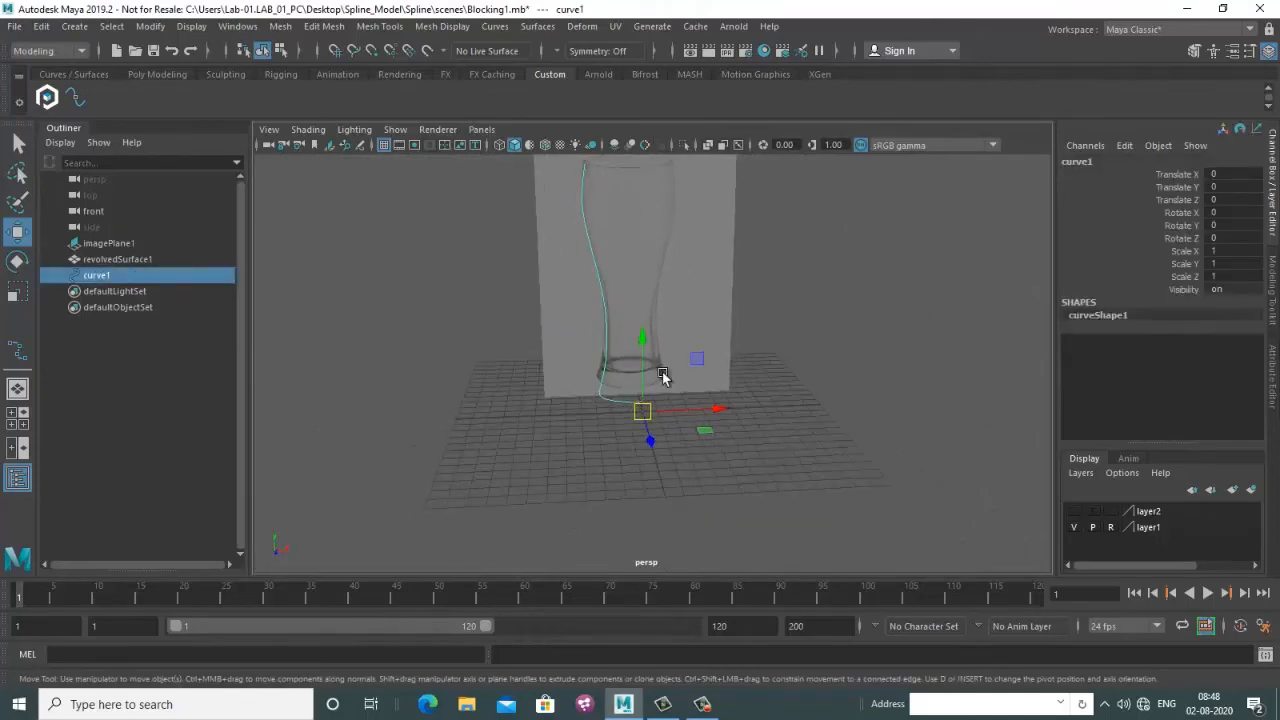
# In the front view, select the last four control vertices of the base and raise them slightly
pyautogui.press('space')
pyautogui.press('space')
pyautogui.keyDown('alt'); pyautogui.moveTo(662, 464); pyautogui.dragTo(680, 345, button='middle'); pyautogui.keyUp('alt')
pyautogui.scroll(4, 700, 370)
pyautogui.moveTo(766, 476); pyautogui.dragTo(640, 414, button='right')
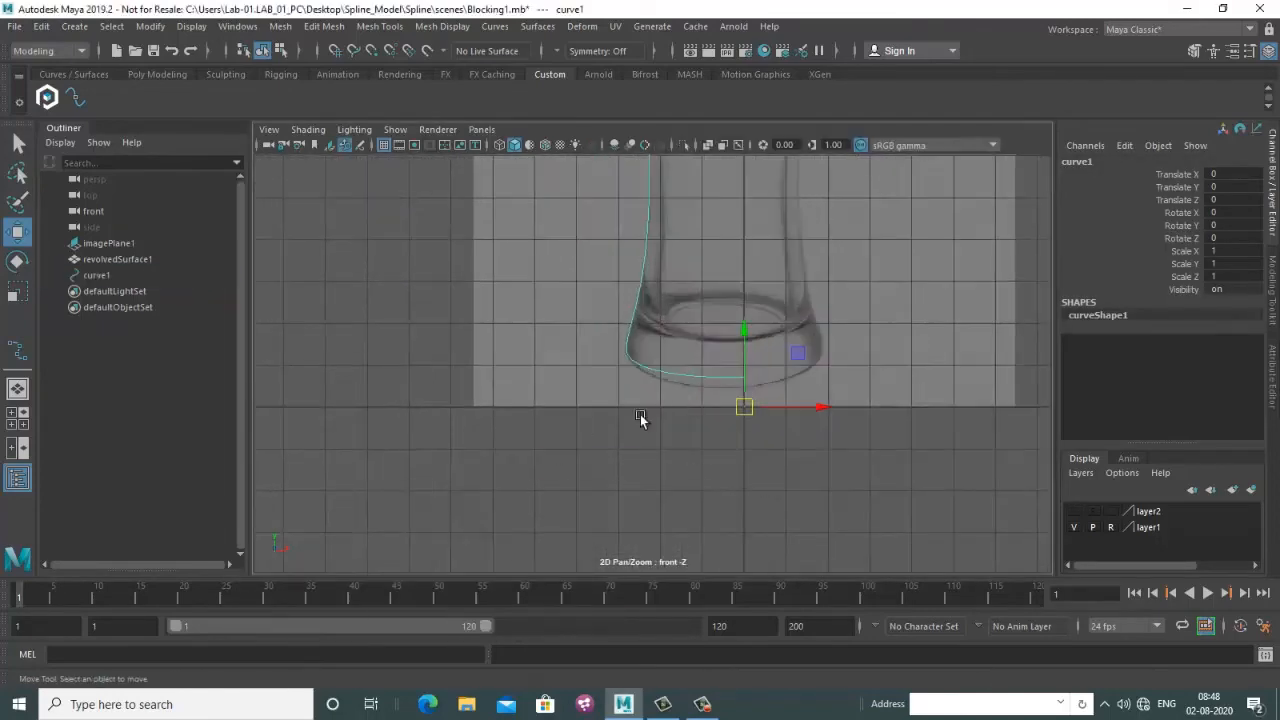
pyautogui.scroll(5, 740, 410)
pyautogui.keyDown('alt'); pyautogui.moveTo(785, 407); pyautogui.dragTo(729, 448, button='middle'); pyautogui.keyUp('alt')
pyautogui.moveTo(803, 380); pyautogui.dragTo(551, 476)
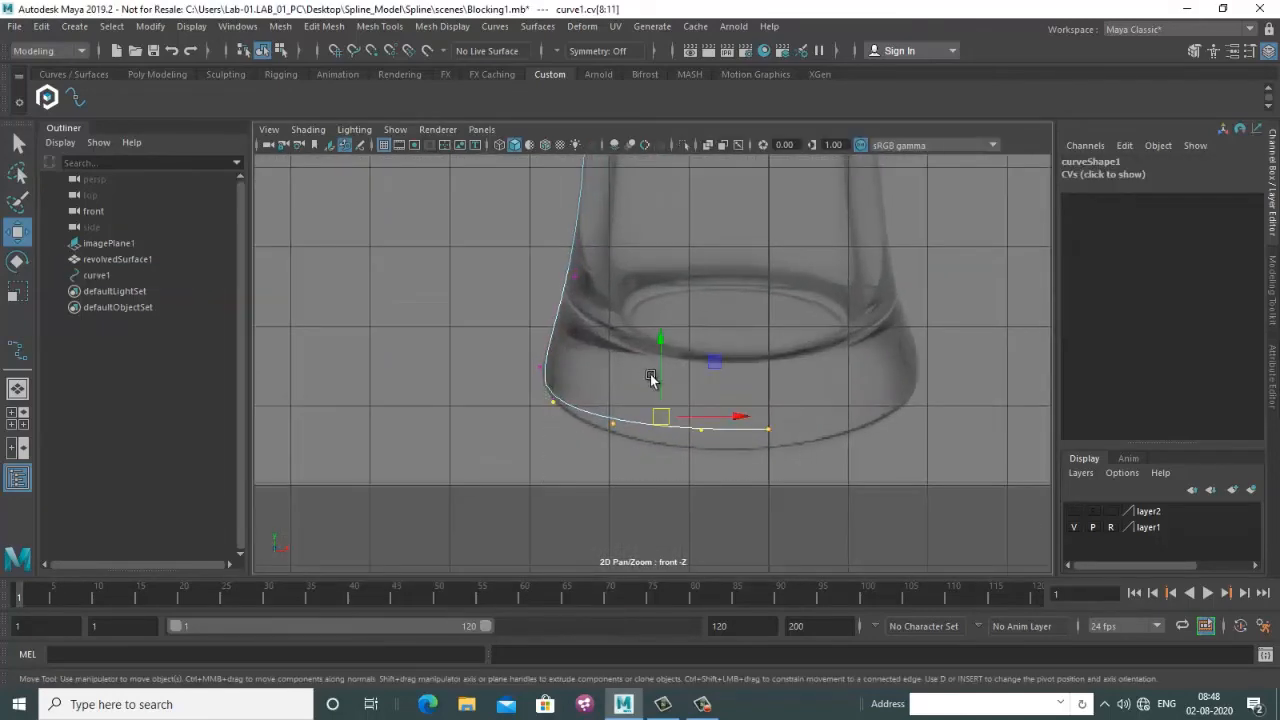
pyautogui.moveTo(665, 340); pyautogui.dragTo(665, 335)
# Raise the last three underside vertices a little more and reposition the vertex below the base corner
pyautogui.keyDown('alt'); pyautogui.moveTo(795, 381); pyautogui.dragTo(810, 396, button='middle'); pyautogui.keyUp('alt')
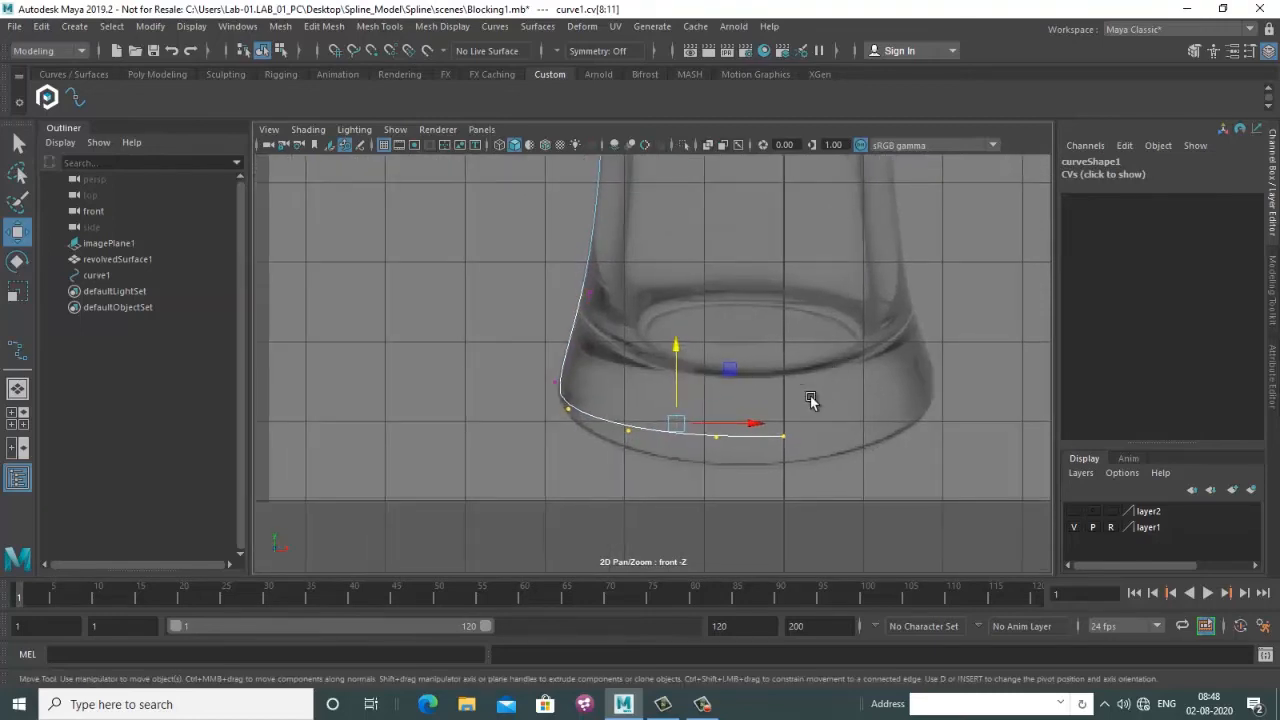
pyautogui.keyDown('alt'); pyautogui.moveTo(676, 393); pyautogui.dragTo(681, 405, button='middle'); pyautogui.keyUp('alt')
pyautogui.moveTo(713, 374); pyautogui.dragTo(713, 370)
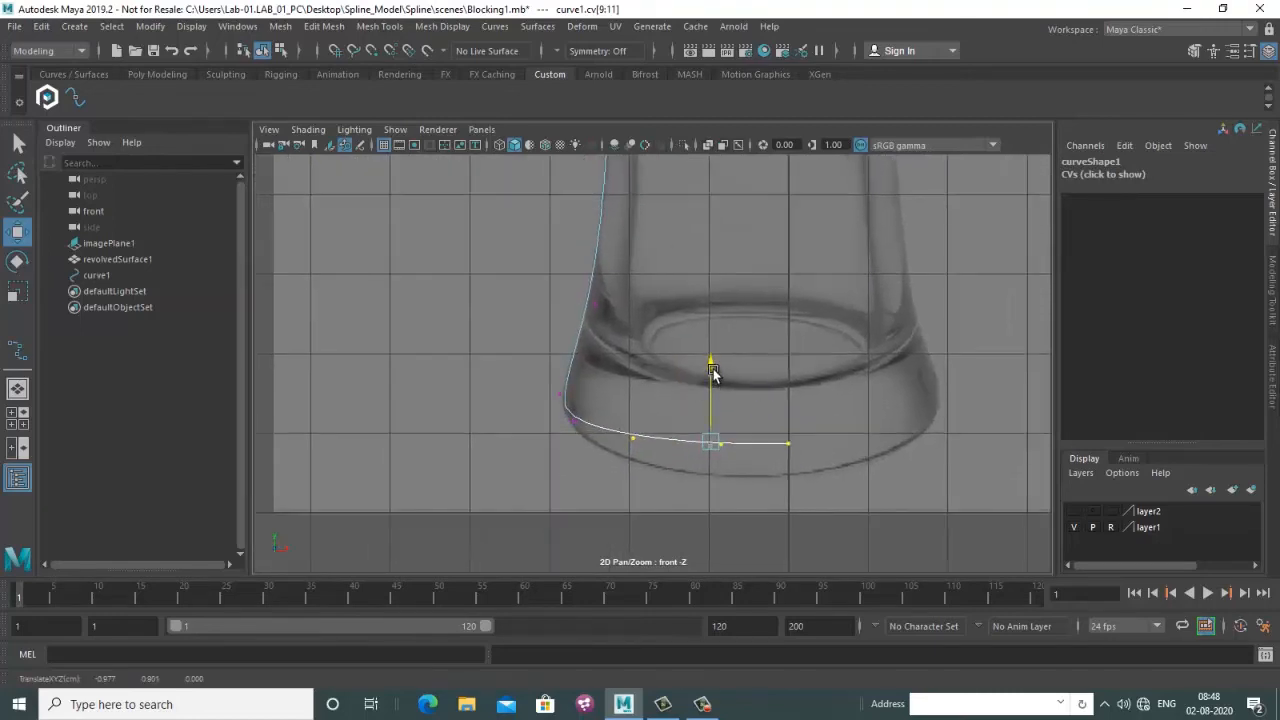
pyautogui.moveTo(611, 433)
pyautogui.keyDown('alt'); pyautogui.mouseDown(button='middle')
pyautogui.moveTo(634, 442)
pyautogui.moveTo(621, 442)
pyautogui.mouseUp(button='middle'); pyautogui.keyUp('alt')
pyautogui.scroll(3, 625, 442)
pyautogui.moveTo(609, 391); pyautogui.dragTo(537, 446)
pyautogui.moveTo(567, 425); pyautogui.dragTo(592, 467)
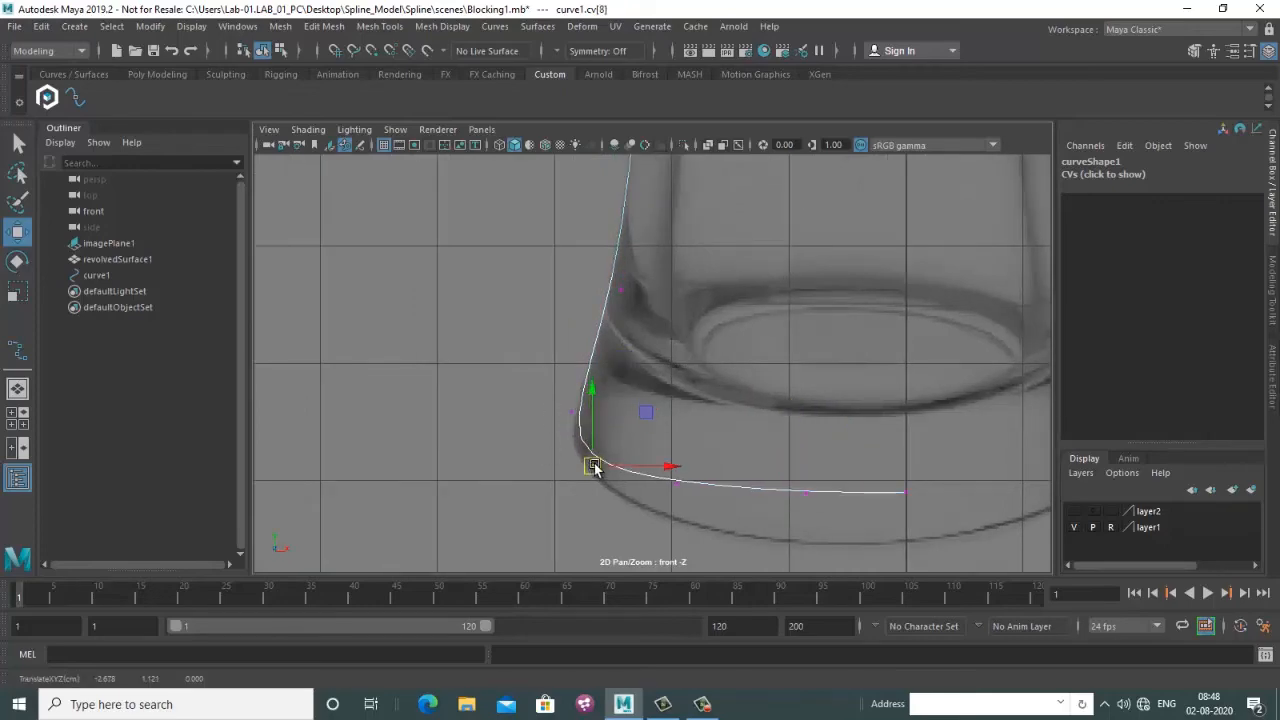
# Switch to the perspective view, return the finished profile curve to object mode and deselect it
pyautogui.scroll(-5, 771, 399)
pyautogui.keyDown('alt'); pyautogui.moveTo(771, 399); pyautogui.dragTo(765, 436, button='middle'); pyautogui.keyUp('alt')
pyautogui.press('space')
pyautogui.press('space')
pyautogui.keyDown('alt'); pyautogui.moveTo(800, 340); pyautogui.dragTo(694, 357); pyautogui.keyUp('alt')
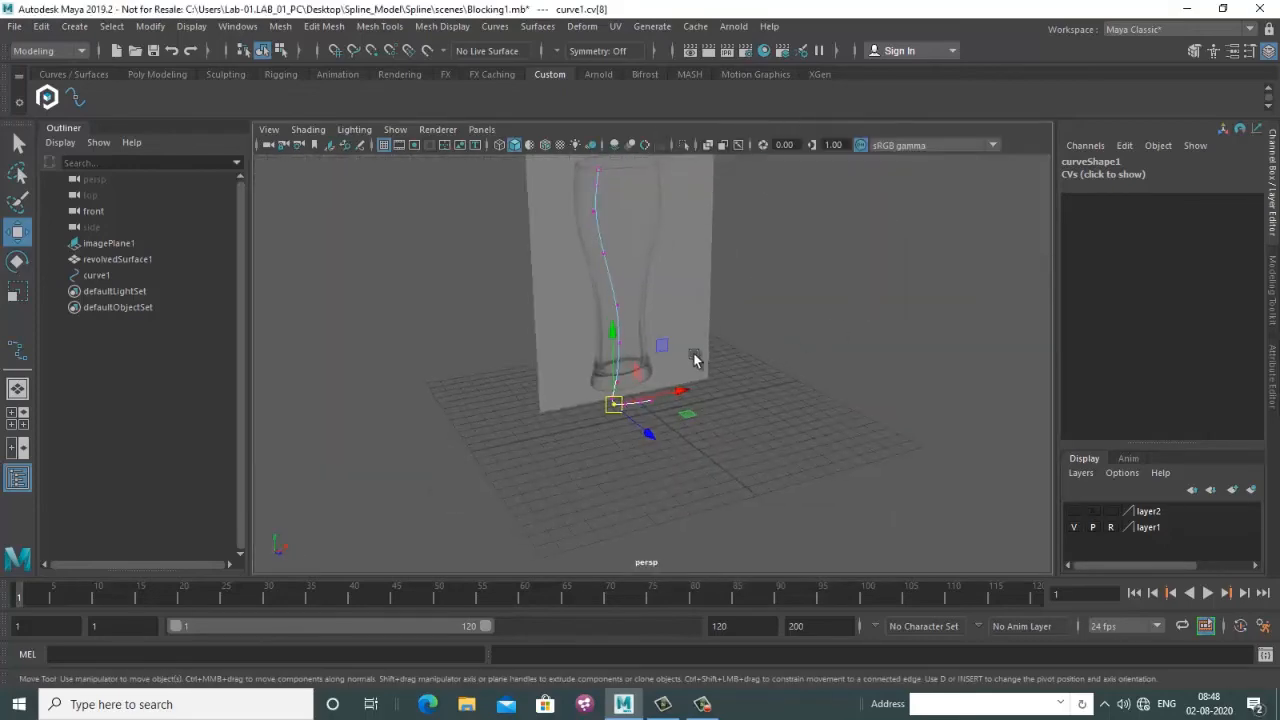
pyautogui.keyDown('alt'); pyautogui.moveTo(666, 292); pyautogui.dragTo(662, 360, button='middle'); pyautogui.keyUp('alt')
pyautogui.moveTo(595, 315); pyautogui.dragTo(665, 287, button='right')
pyautogui.click(879, 310)
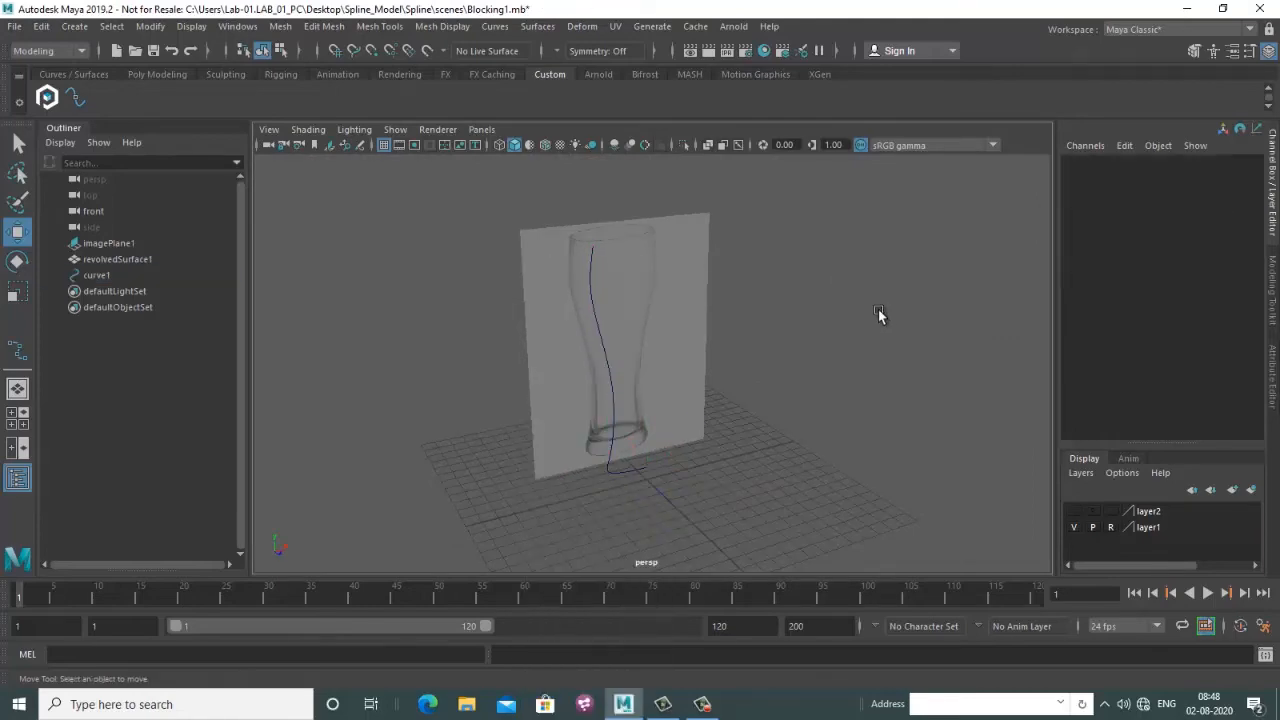
# Select the beer glass profile curve and raise its pivot along the centre line in the front view
pyautogui.keyDown('alt'); pyautogui.moveTo(879, 310); pyautogui.dragTo(815, 325); pyautogui.keyUp('alt')
pyautogui.click(637, 366)
pyautogui.keyDown('alt'); pyautogui.moveTo(697, 376); pyautogui.dragTo(686, 477); pyautogui.keyUp('alt')
pyautogui.press('space')
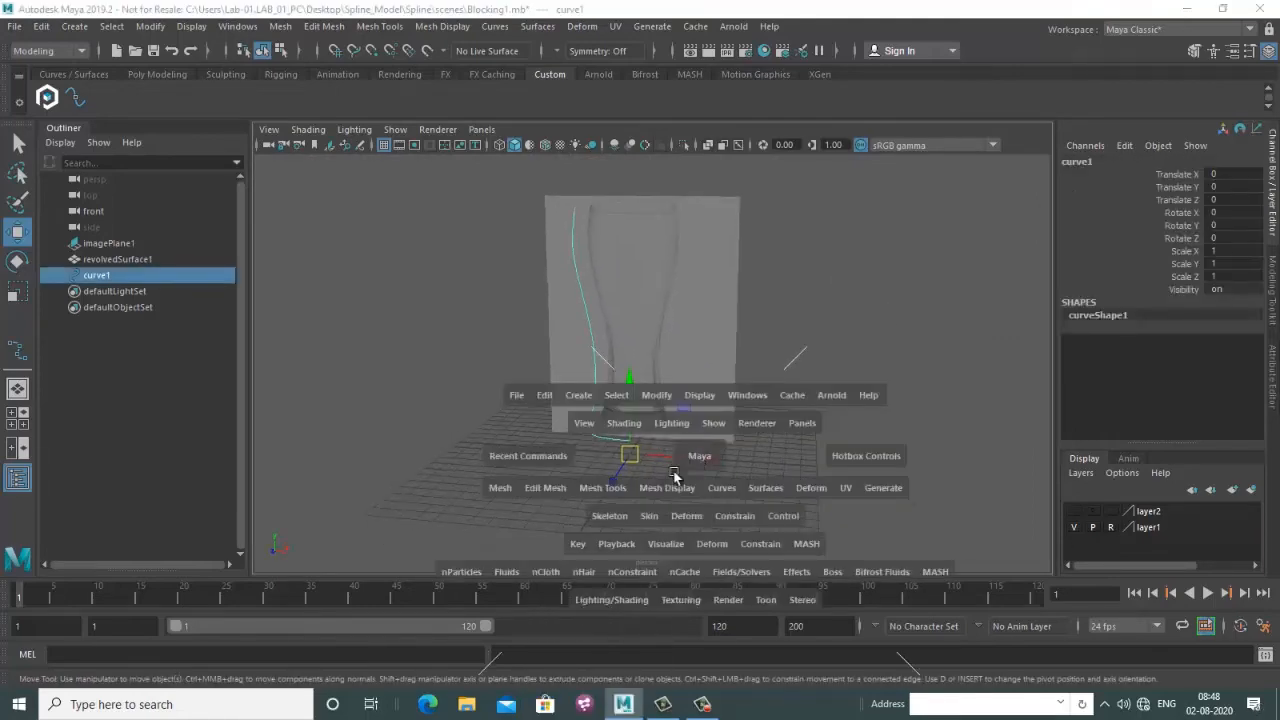
pyautogui.press('space')
pyautogui.moveTo(644, 500); pyautogui.dragTo(674, 468, button='middle')
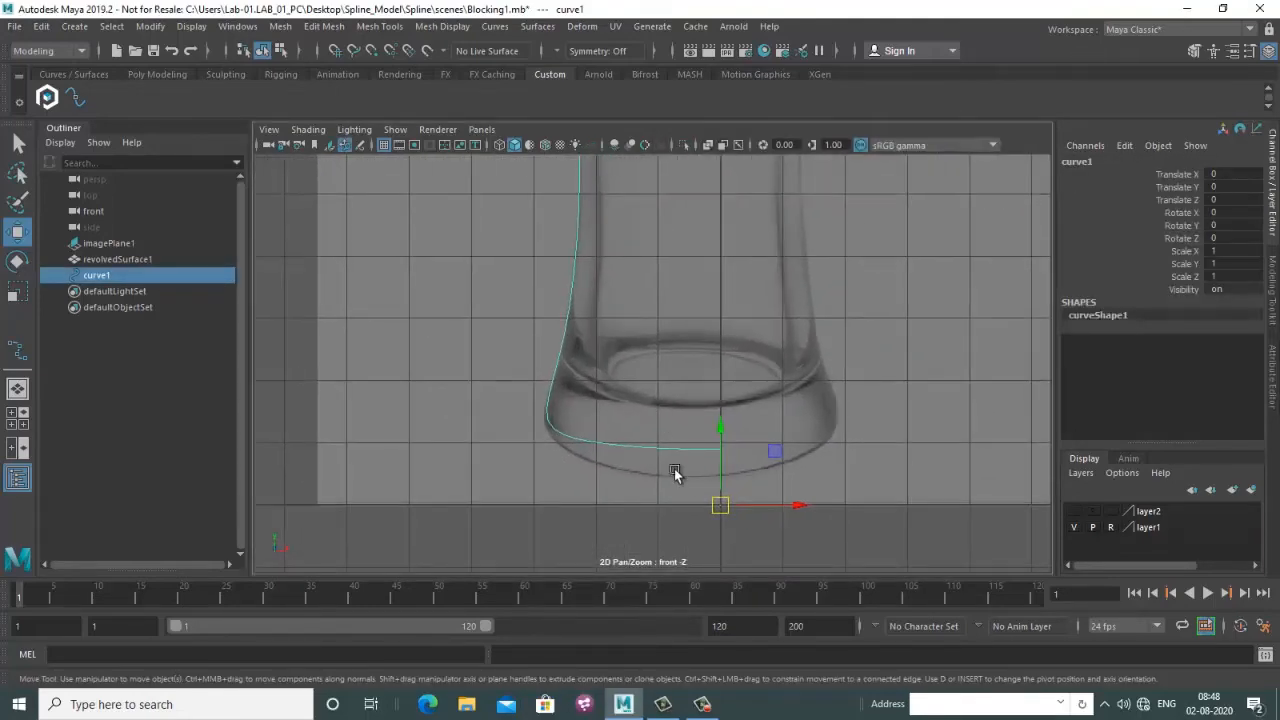
pyautogui.moveTo(720, 428); pyautogui.dragTo(723, 223)
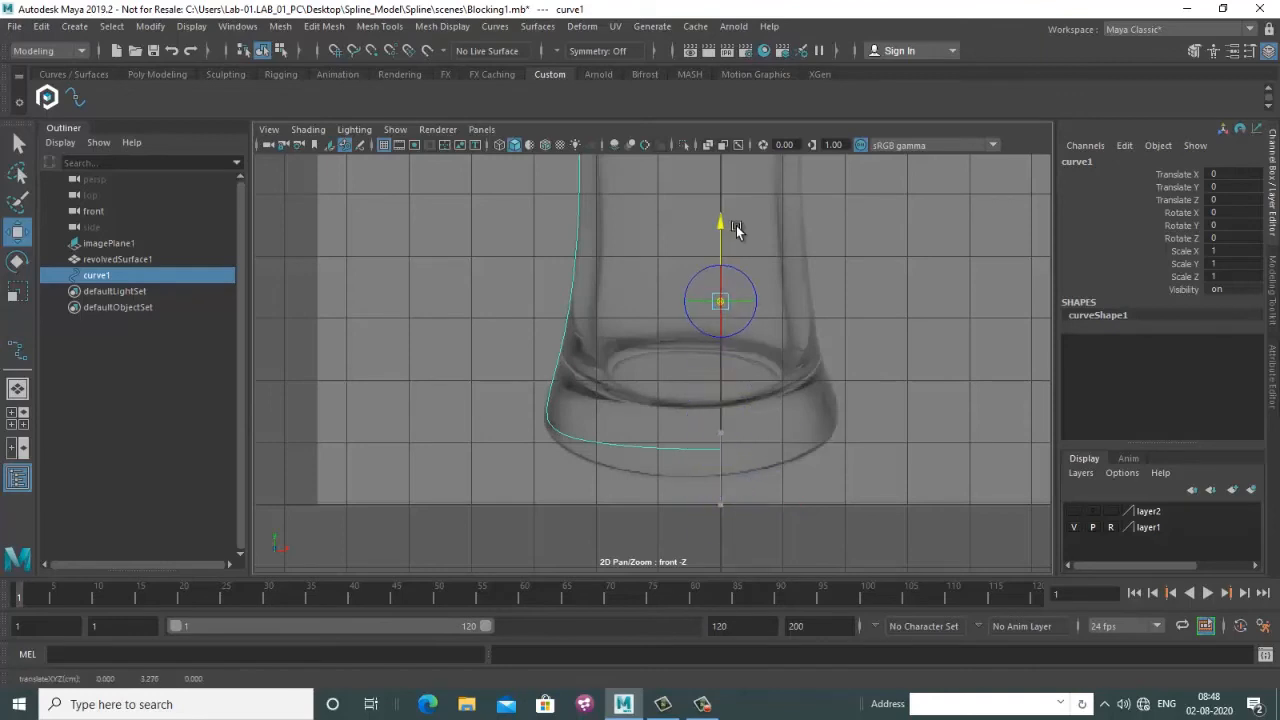
# Revolve the profile curve into the beer glass surface and check it in the perspective view
pyautogui.scroll(-3, 740, 373)
pyautogui.scroll(-1, 740, 373)
pyautogui.keyDown('alt'); pyautogui.moveTo(739, 340); pyautogui.dragTo(715, 437, button='middle'); pyautogui.keyUp('alt')
pyautogui.keyDown('alt'); pyautogui.moveTo(683, 354); pyautogui.dragTo(680, 391, button='middle'); pyautogui.keyUp('alt')
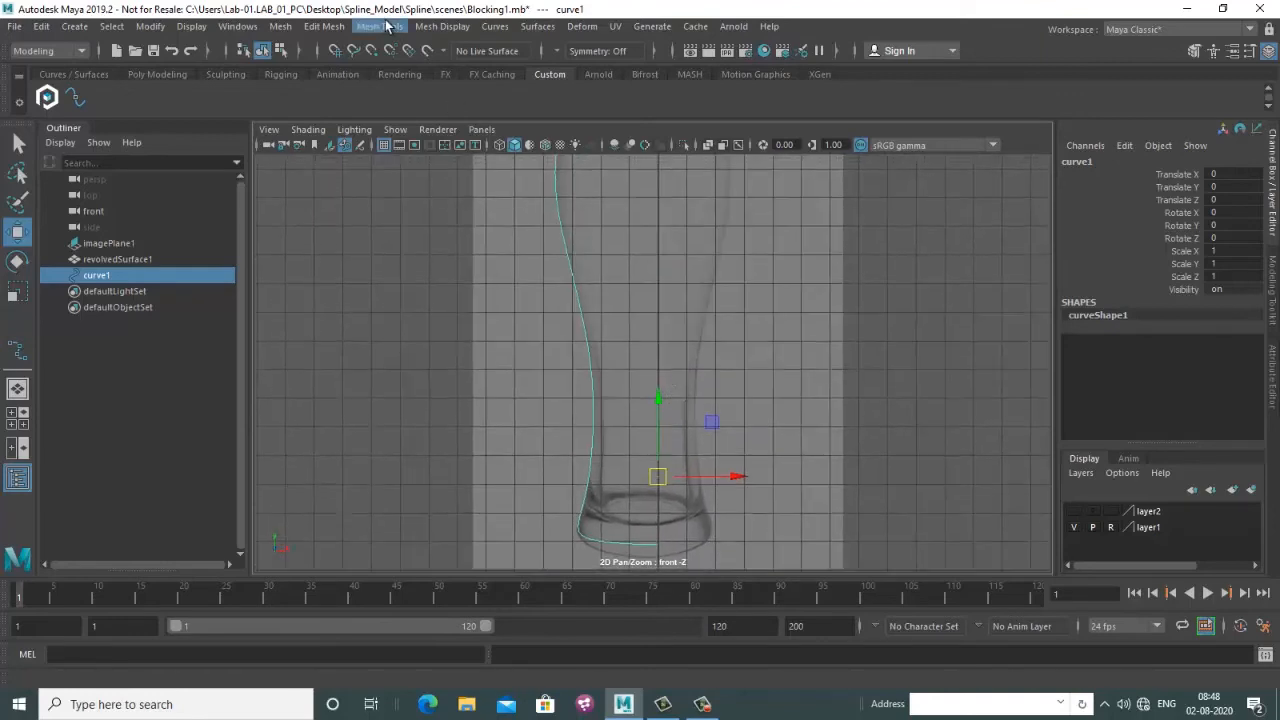
pyautogui.click(538, 32)
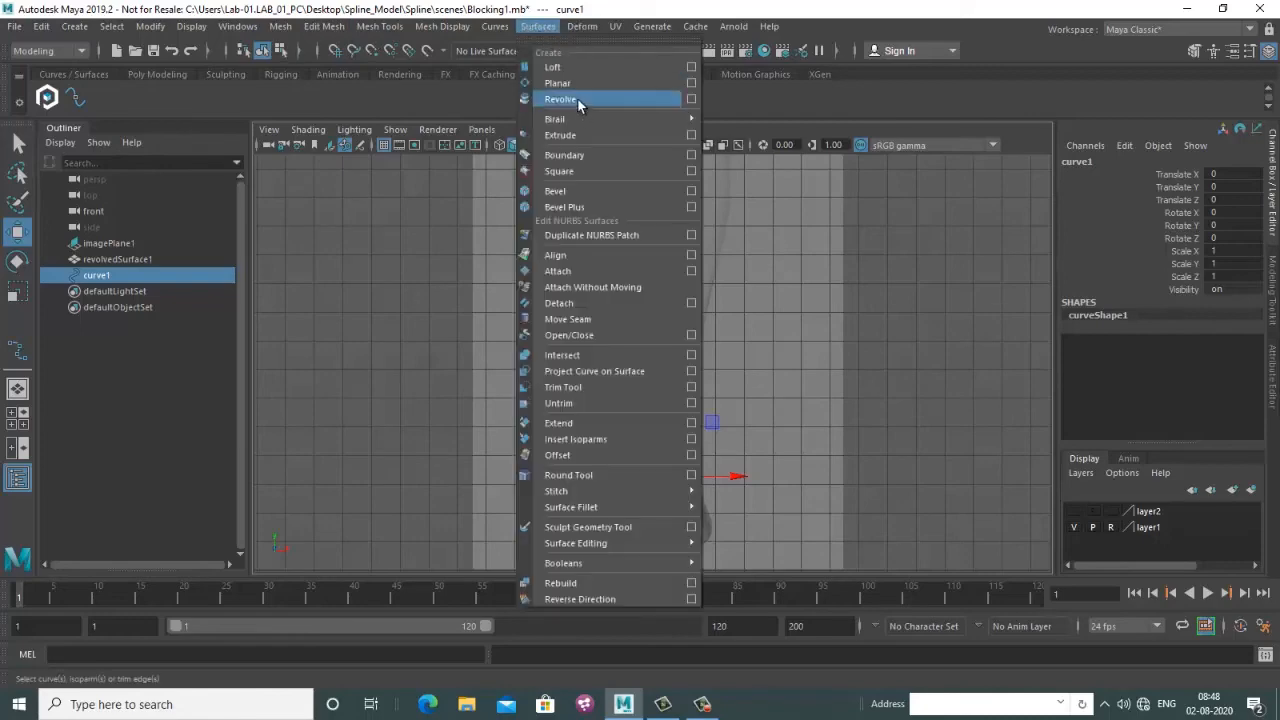
pyautogui.click(578, 101)
pyautogui.scroll(-2, 760, 350)
pyautogui.press('space')
pyautogui.press('space')
pyautogui.keyDown('alt'); pyautogui.moveTo(840, 300); pyautogui.dragTo(917, 351); pyautogui.keyUp('alt')
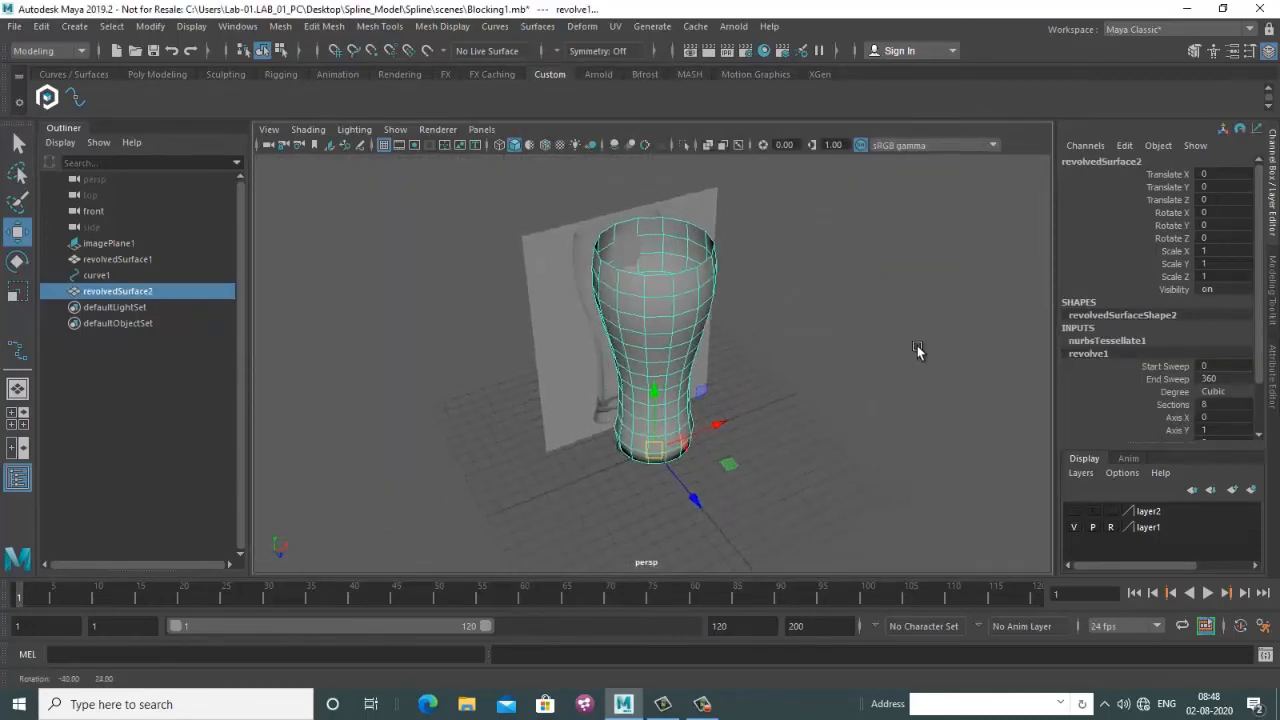
pyautogui.keyDown('alt'); pyautogui.moveTo(724, 345); pyautogui.dragTo(834, 358); pyautogui.keyUp('alt')
pyautogui.click(834, 358)
pyautogui.keyDown('alt'); pyautogui.moveTo(750, 362); pyautogui.dragTo(697, 394); pyautogui.keyUp('alt')
# Select the revolved glass with its profile curve, add the delete-all-history command to the Custom shelf, and delete the history
pyautogui.click(613, 350)
pyautogui.scroll(2, 691, 349)
pyautogui.keyDown('alt'); pyautogui.moveTo(706, 500); pyautogui.dragTo(737, 386, button='middle'); pyautogui.keyUp('alt')
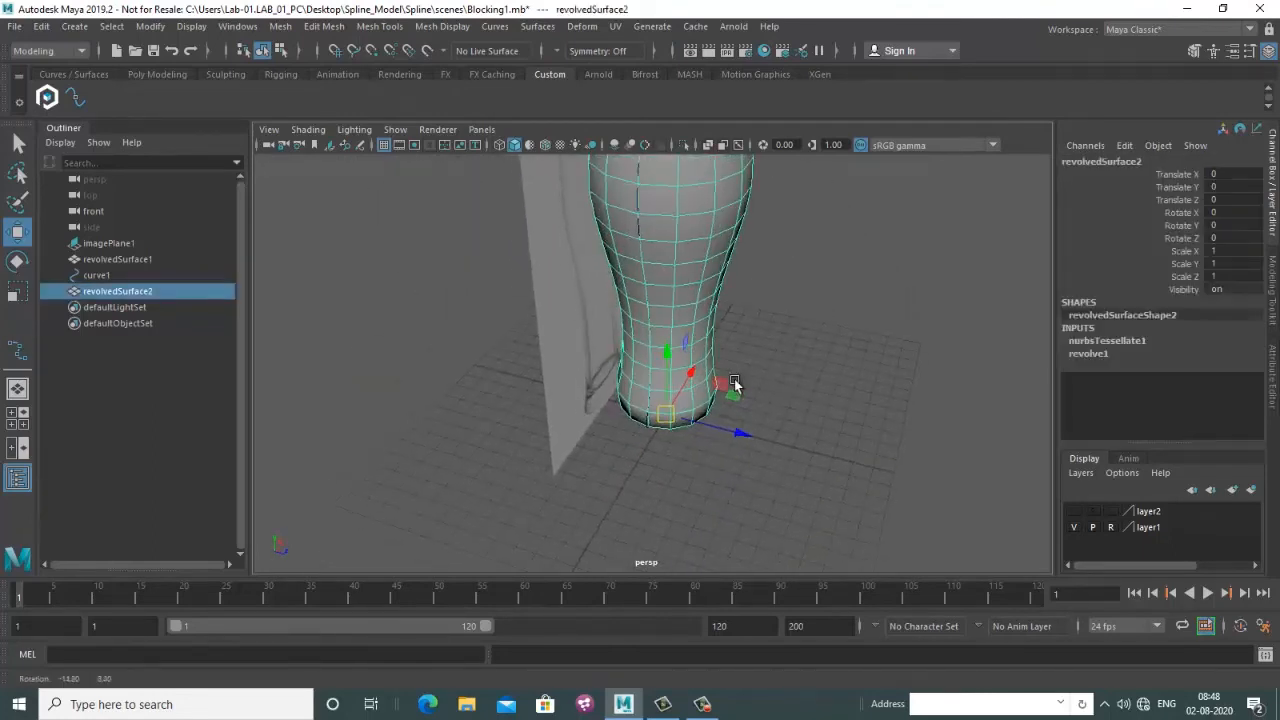
pyautogui.moveTo(637, 490); pyautogui.dragTo(680, 388)
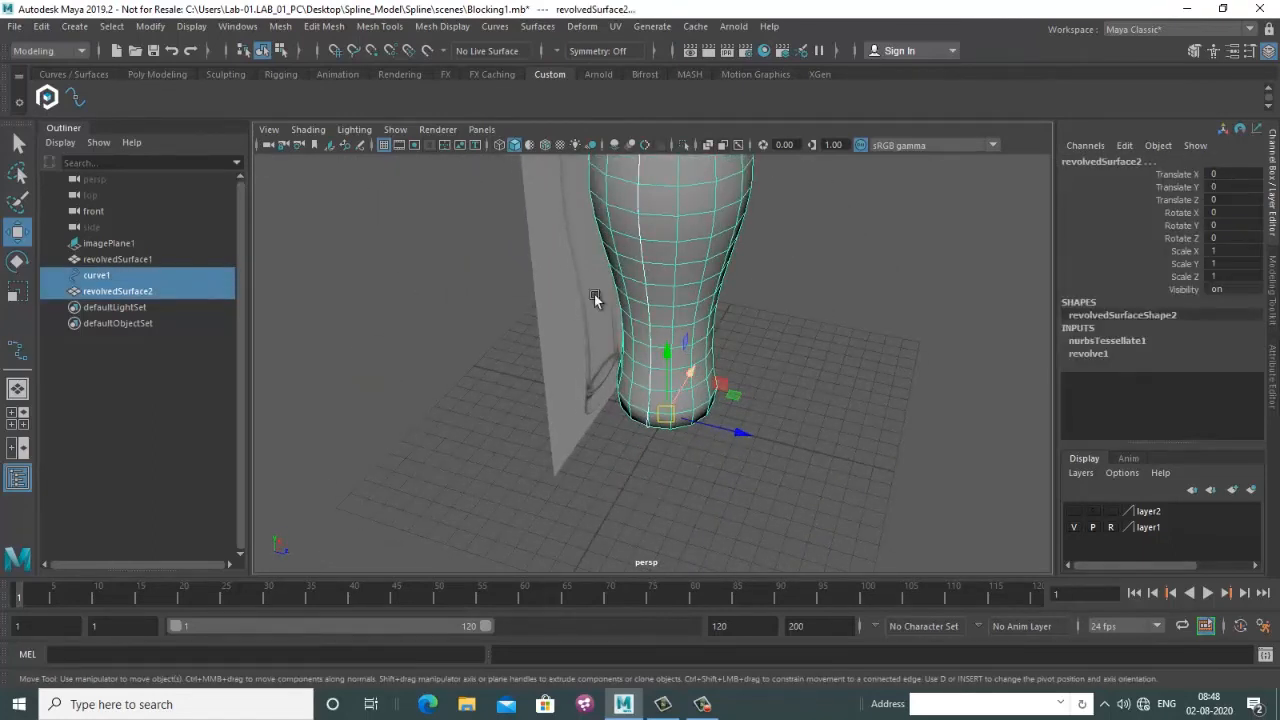
pyautogui.click(45, 27)
pyautogui.moveTo(126, 233)
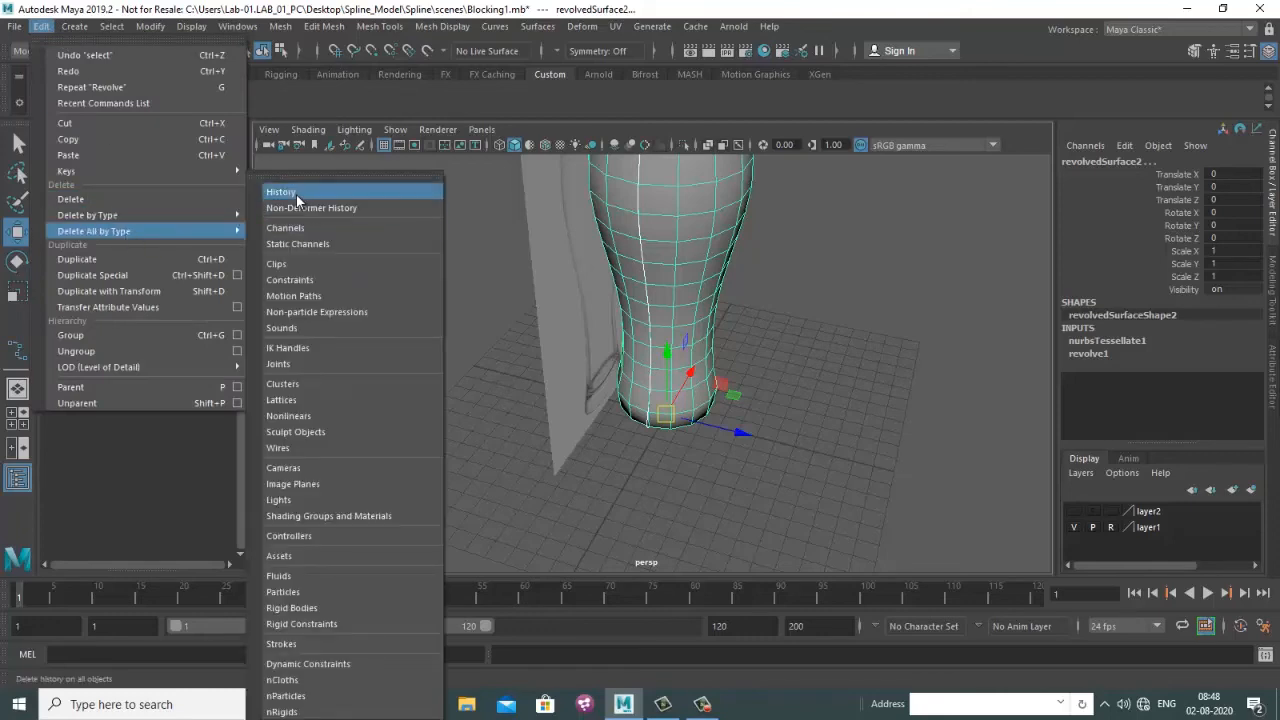
pyautogui.click(105, 100)
pyautogui.keyDown('alt'); pyautogui.moveTo(783, 411); pyautogui.dragTo(721, 380); pyautogui.keyUp('alt')
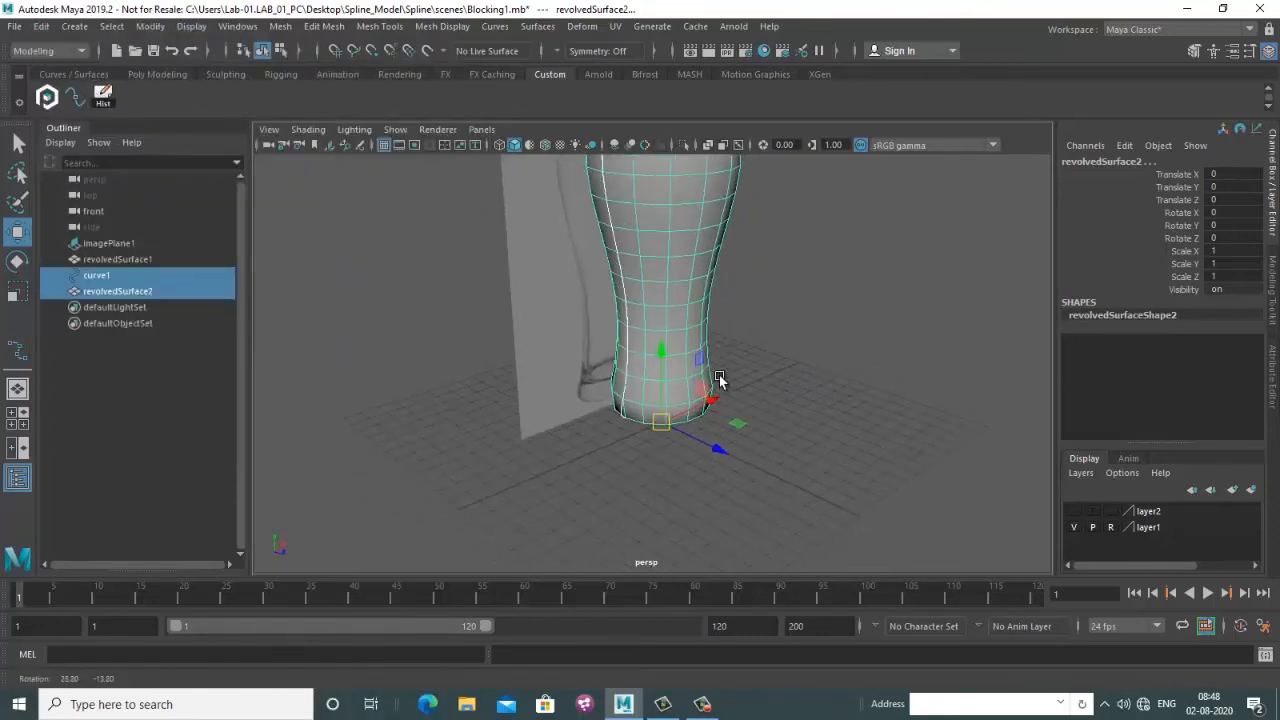
# Move the revolved glass about 1.98 units along Z away from the profile curve and delete the curve
pyautogui.keyDown('alt'); pyautogui.moveTo(822, 328); pyautogui.dragTo(809, 383, button='middle'); pyautogui.keyUp('alt')
pyautogui.click(808, 383)
pyautogui.keyDown('alt'); pyautogui.moveTo(785, 383); pyautogui.dragTo(745, 438); pyautogui.keyUp('alt')
pyautogui.click(602, 386)
pyautogui.keyDown('alt'); pyautogui.moveTo(745, 438); pyautogui.dragTo(754, 411, button='middle'); pyautogui.keyUp('alt')
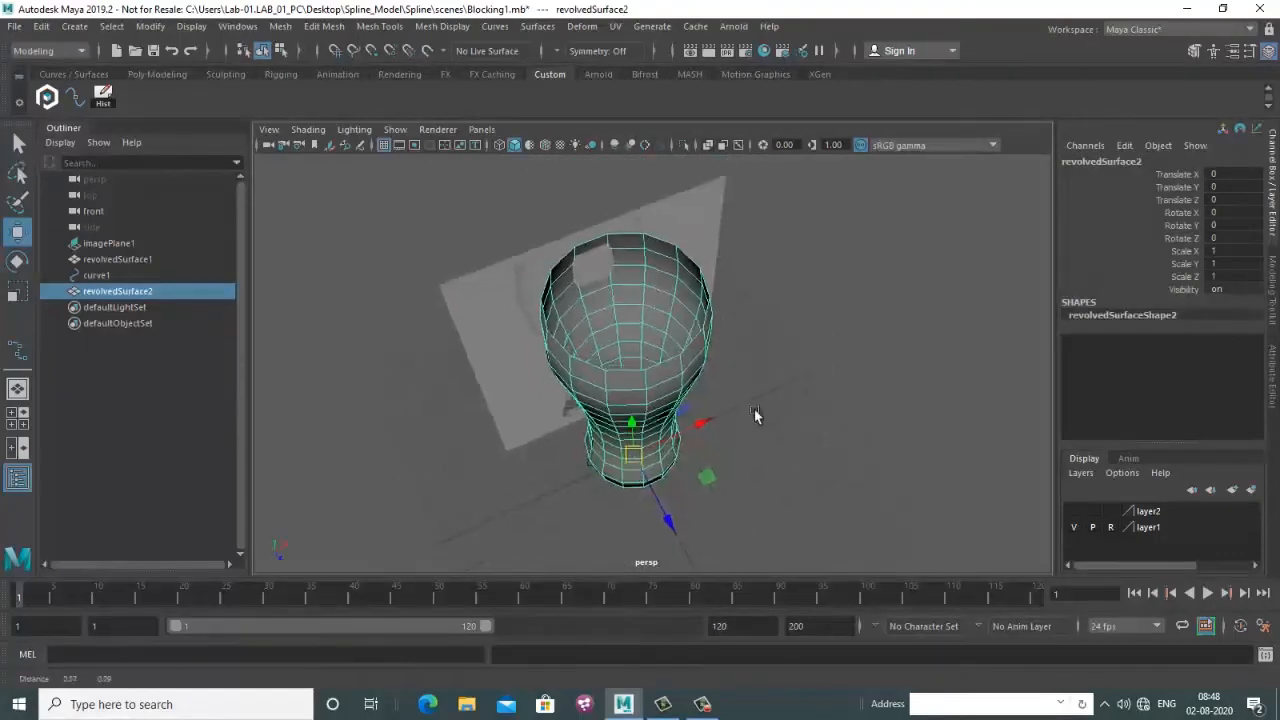
pyautogui.keyDown('alt'); pyautogui.moveTo(756, 411); pyautogui.dragTo(760, 357); pyautogui.keyUp('alt')
pyautogui.keyDown('alt'); pyautogui.moveTo(790, 454); pyautogui.dragTo(785, 349, button='middle'); pyautogui.keyUp('alt')
pyautogui.moveTo(748, 455); pyautogui.dragTo(780, 464)
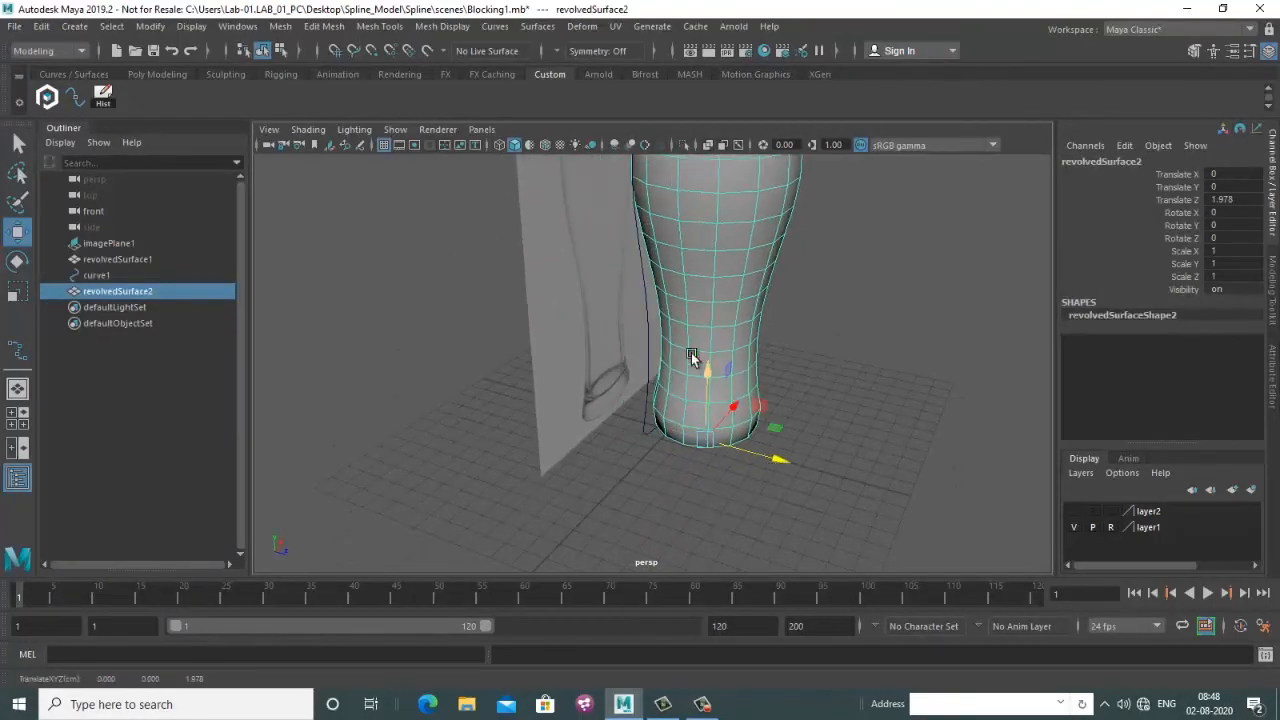
pyautogui.click(647, 338)
pyautogui.press('Delete')
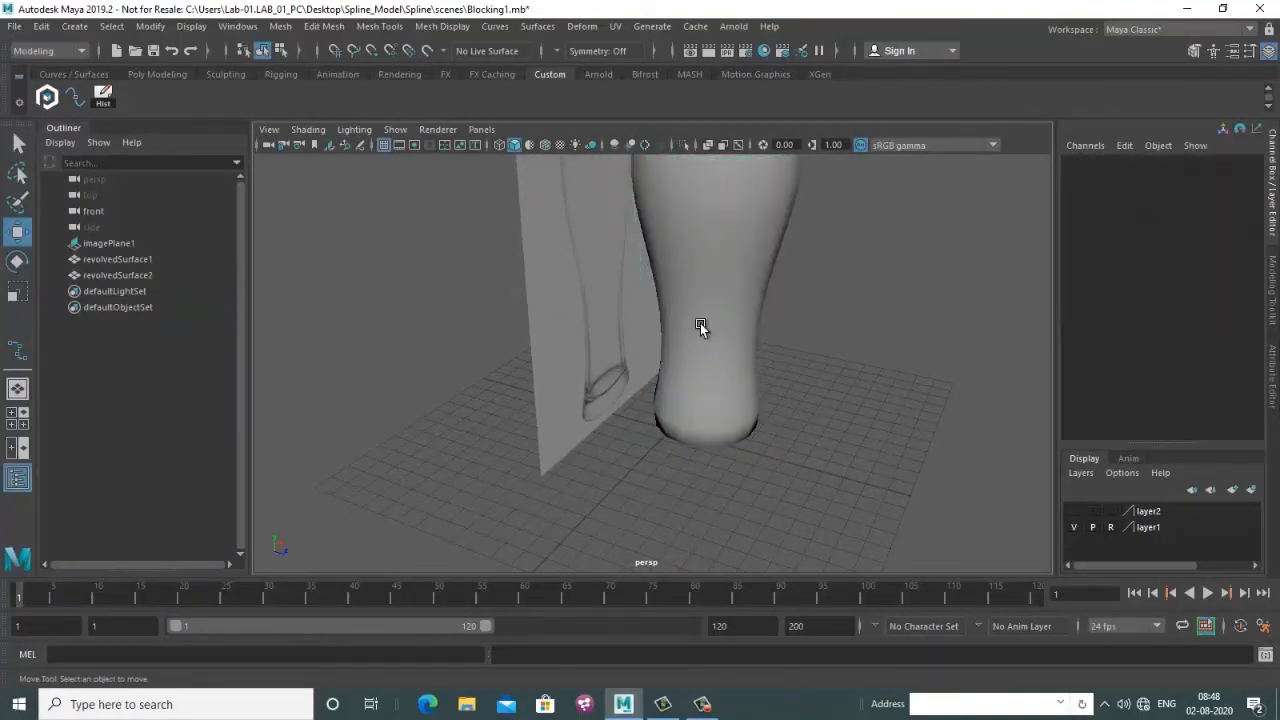
# Switch the beer glass to face mode and select all of its faces
pyautogui.click(700, 323)
pyautogui.keyDown('alt'); pyautogui.moveTo(700, 323); pyautogui.dragTo(735, 370, button='right'); pyautogui.keyUp('alt')
pyautogui.keyDown('alt'); pyautogui.moveTo(736, 371); pyautogui.dragTo(720, 329); pyautogui.keyUp('alt')
pyautogui.moveTo(686, 262); pyautogui.dragTo(686, 320, button='right')
pyautogui.keyDown('alt'); pyautogui.moveTo(744, 325); pyautogui.dragTo(740, 360, button='middle'); pyautogui.keyUp('alt')
pyautogui.moveTo(826, 220); pyautogui.dragTo(566, 536)
pyautogui.keyDown('alt'); pyautogui.moveTo(645, 352); pyautogui.dragTo(708, 400, button='right'); pyautogui.keyUp('alt')
pyautogui.keyDown('alt'); pyautogui.moveTo(708, 400); pyautogui.dragTo(684, 338); pyautogui.keyUp('alt')
pyautogui.keyDown('alt'); pyautogui.moveTo(684, 338); pyautogui.dragTo(683, 403, button='middle'); pyautogui.keyUp('alt')
pyautogui.keyDown('alt'); pyautogui.moveTo(683, 403); pyautogui.dragTo(690, 412); pyautogui.keyUp('alt')
# Extrude all selected faces of the glass with a Local Translate Z of -0.07 to give the wall thickness
pyautogui.click(390, 27)
pyautogui.moveTo(324, 27)
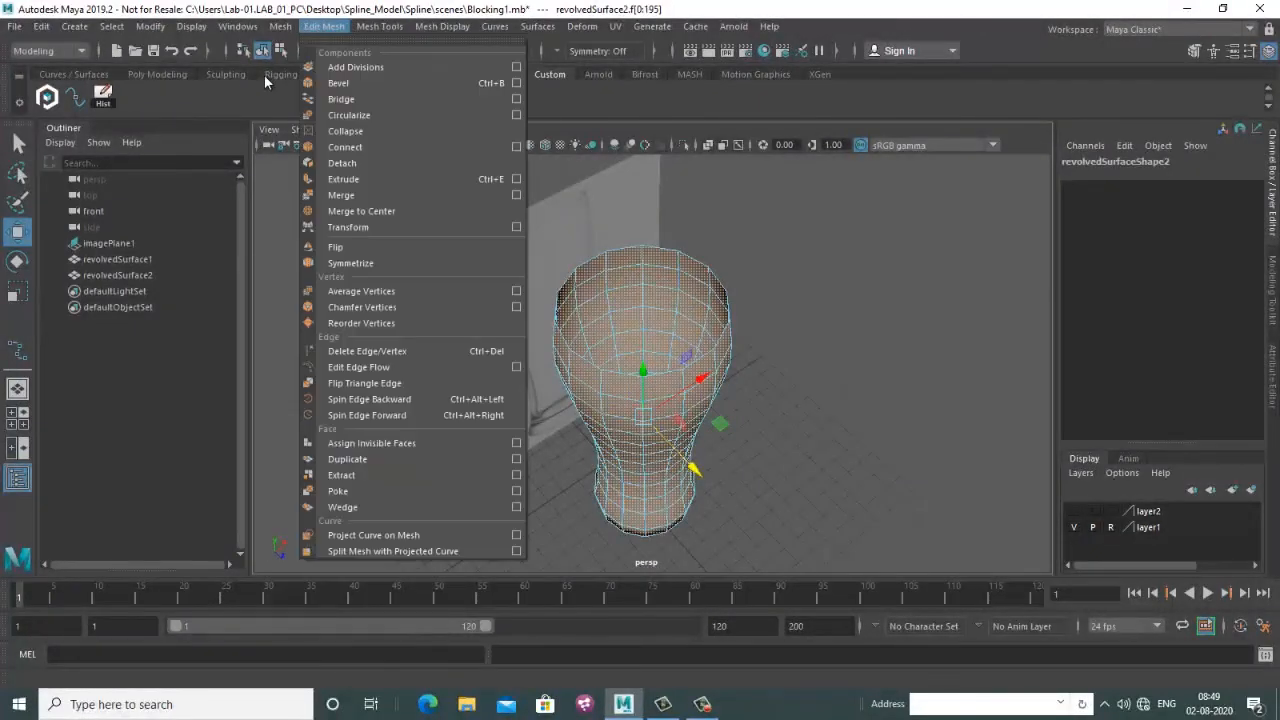
pyautogui.click(168, 72)
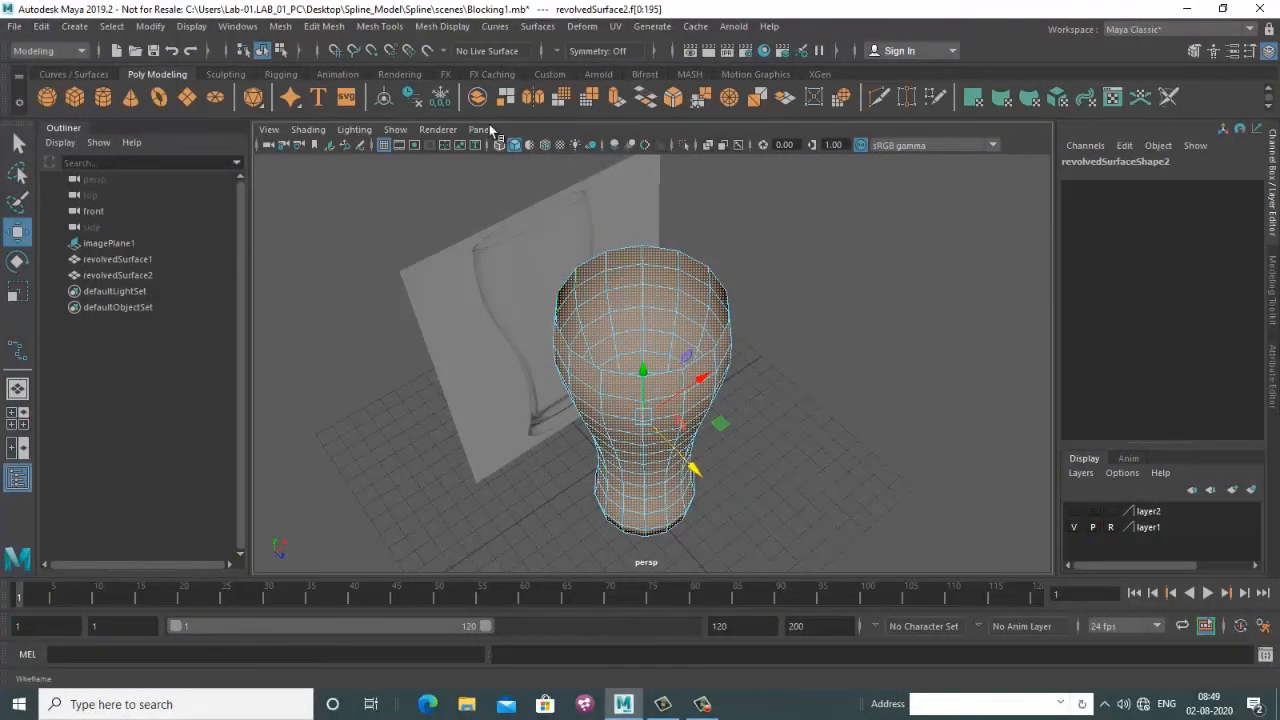
pyautogui.click(614, 103)
pyautogui.keyDown('alt'); pyautogui.moveTo(686, 371); pyautogui.dragTo(635, 311); pyautogui.keyUp('alt')
pyautogui.scroll(5, 635, 311)
pyautogui.keyDown('alt'); pyautogui.moveTo(635, 311); pyautogui.dragTo(647, 418, button='middle'); pyautogui.keyUp('alt')
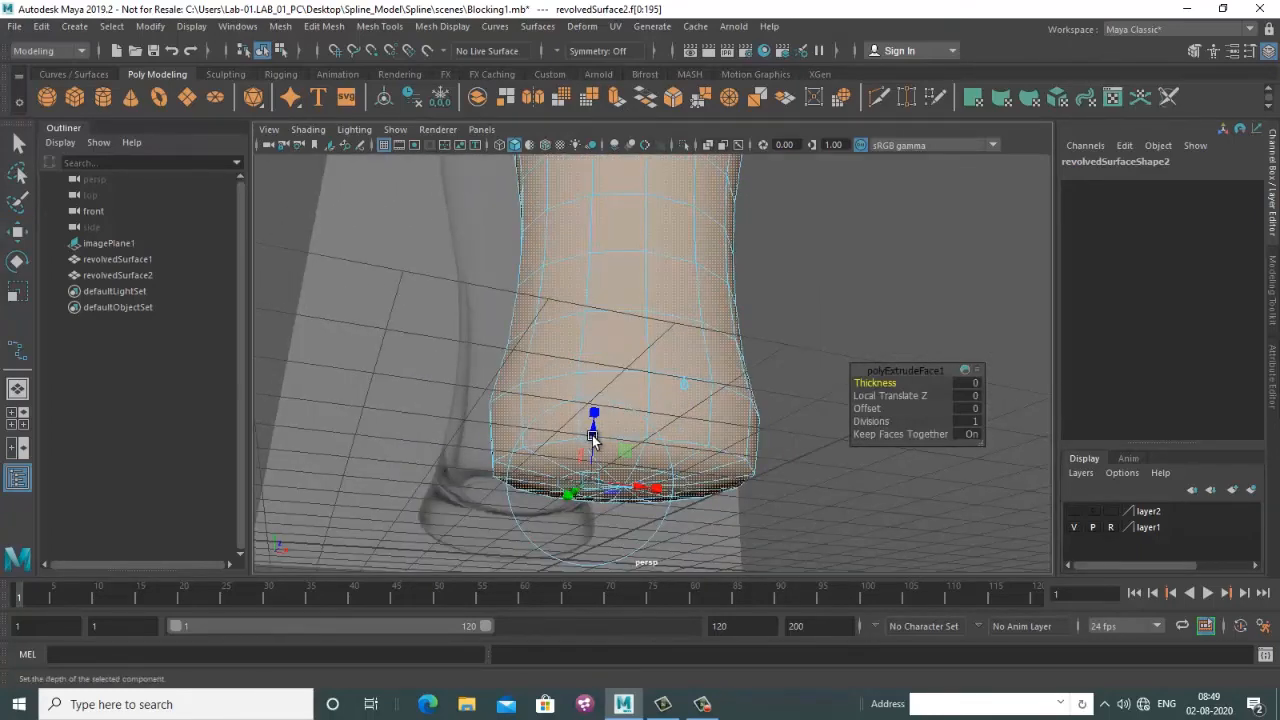
pyautogui.moveTo(592, 435); pyautogui.dragTo(594, 437)
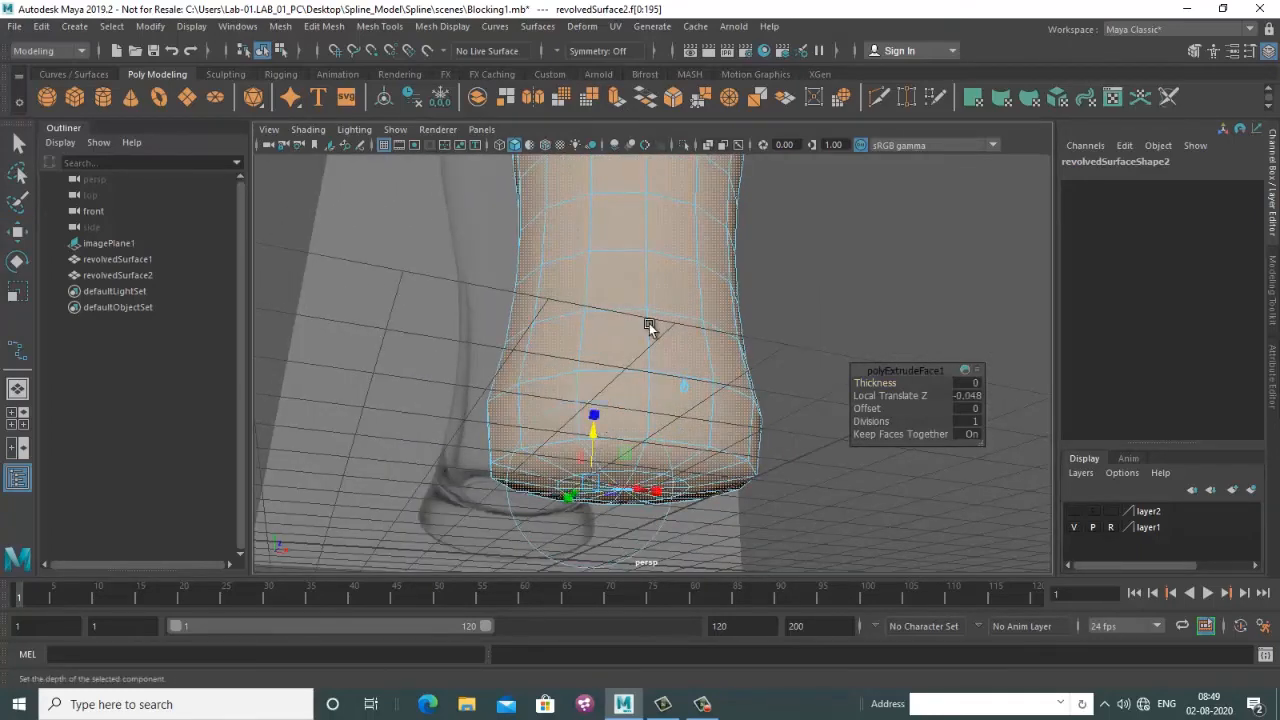
pyautogui.keyDown('alt'); pyautogui.moveTo(648, 326); pyautogui.dragTo(822, 403); pyautogui.keyUp('alt')
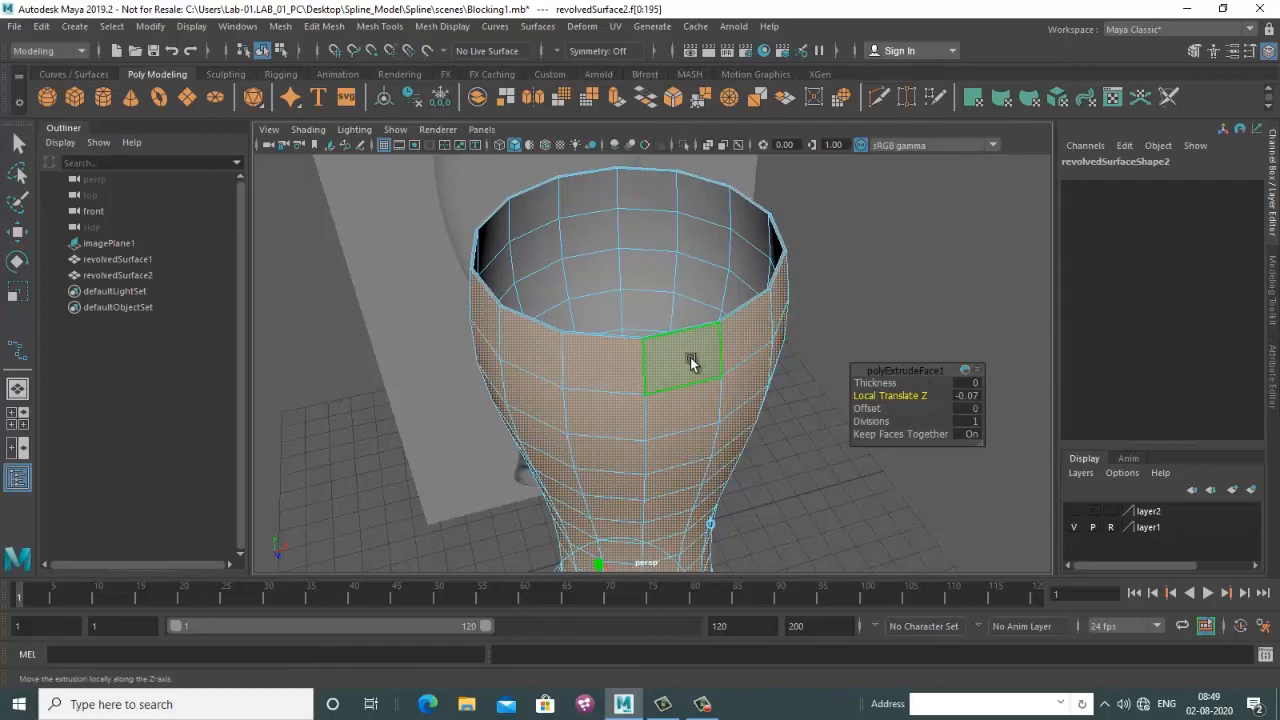
pyautogui.keyDown('alt'); pyautogui.moveTo(690, 357); pyautogui.dragTo(704, 367); pyautogui.keyUp('alt')
# Return the beer glass to object mode and reselect it as a whole object
pyautogui.moveTo(747, 280); pyautogui.dragTo(835, 240, button='right')
pyautogui.click(886, 280)
pyautogui.keyDown('alt'); pyautogui.moveTo(806, 420); pyautogui.dragTo(768, 329, button='middle'); pyautogui.keyUp('alt')
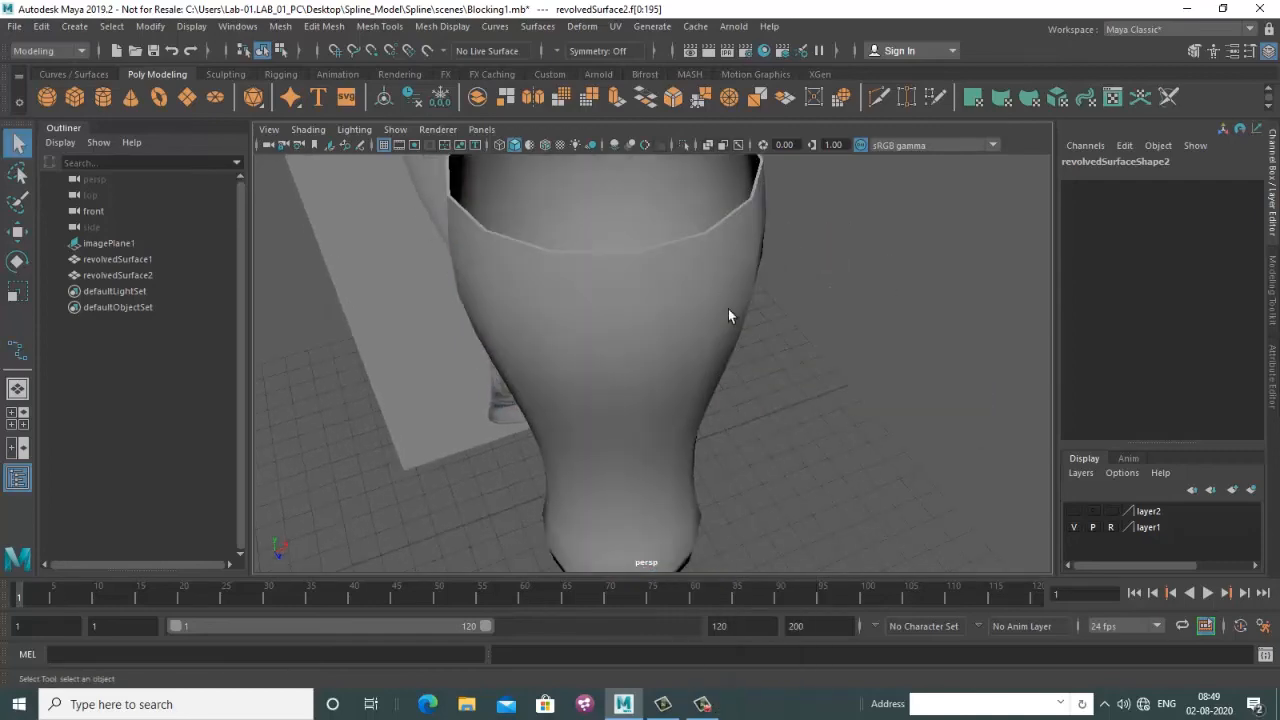
pyautogui.click(728, 316)
pyautogui.scroll(1, 759, 363)
pyautogui.press('w')
pyautogui.hotkey('ctrl', 'a')
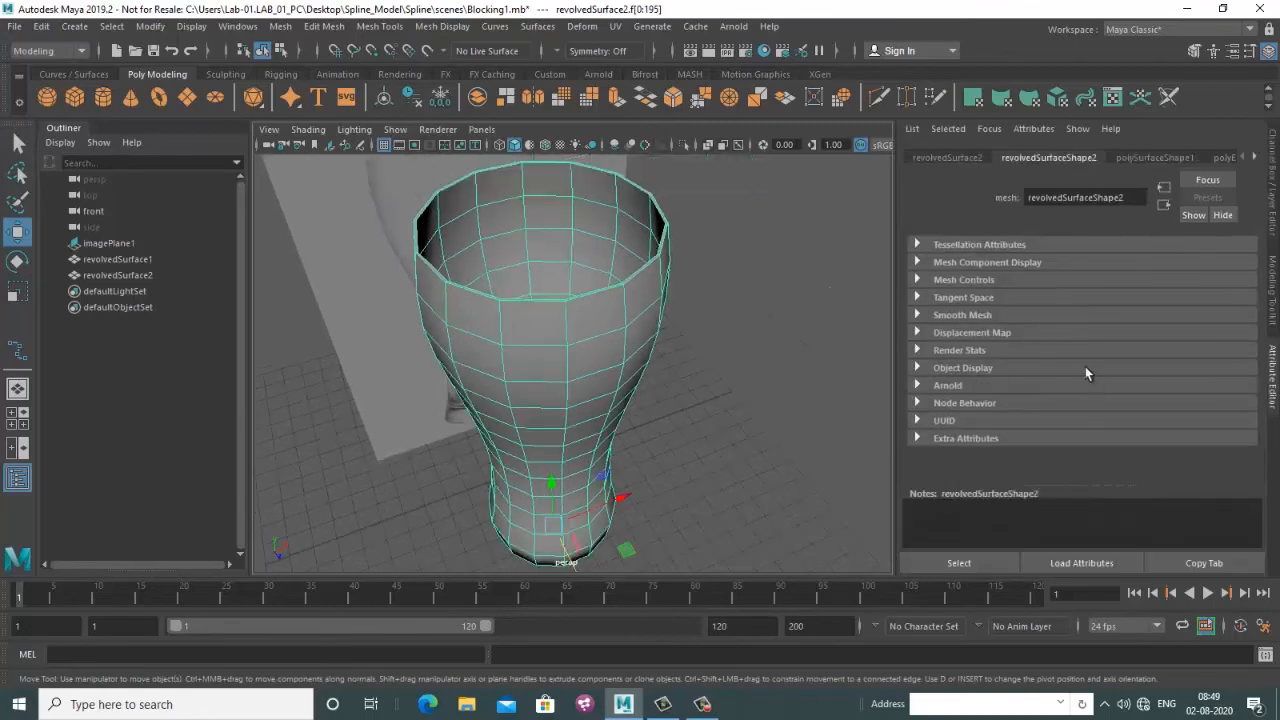
pyautogui.hotkey('ctrl', 'a')
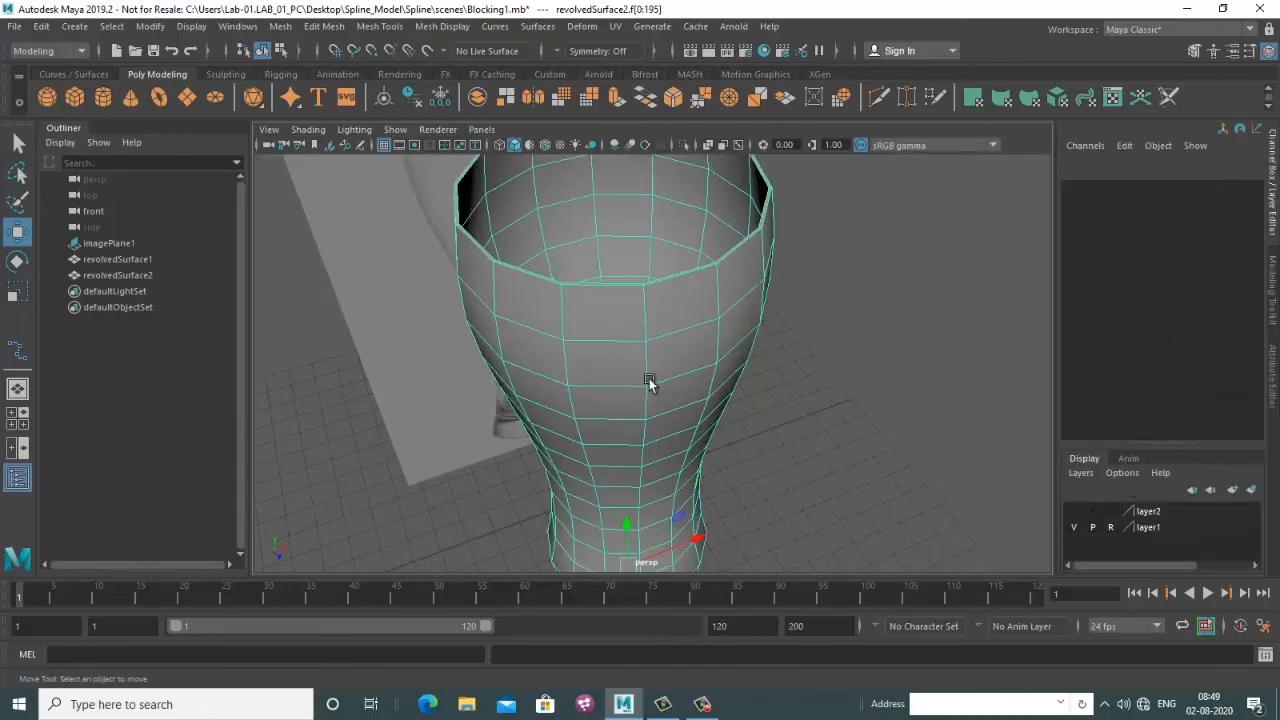
pyautogui.click(707, 410)
pyautogui.keyDown('alt'); pyautogui.moveTo(649, 378); pyautogui.dragTo(790, 425); pyautogui.keyUp('alt')
pyautogui.click(717, 388)
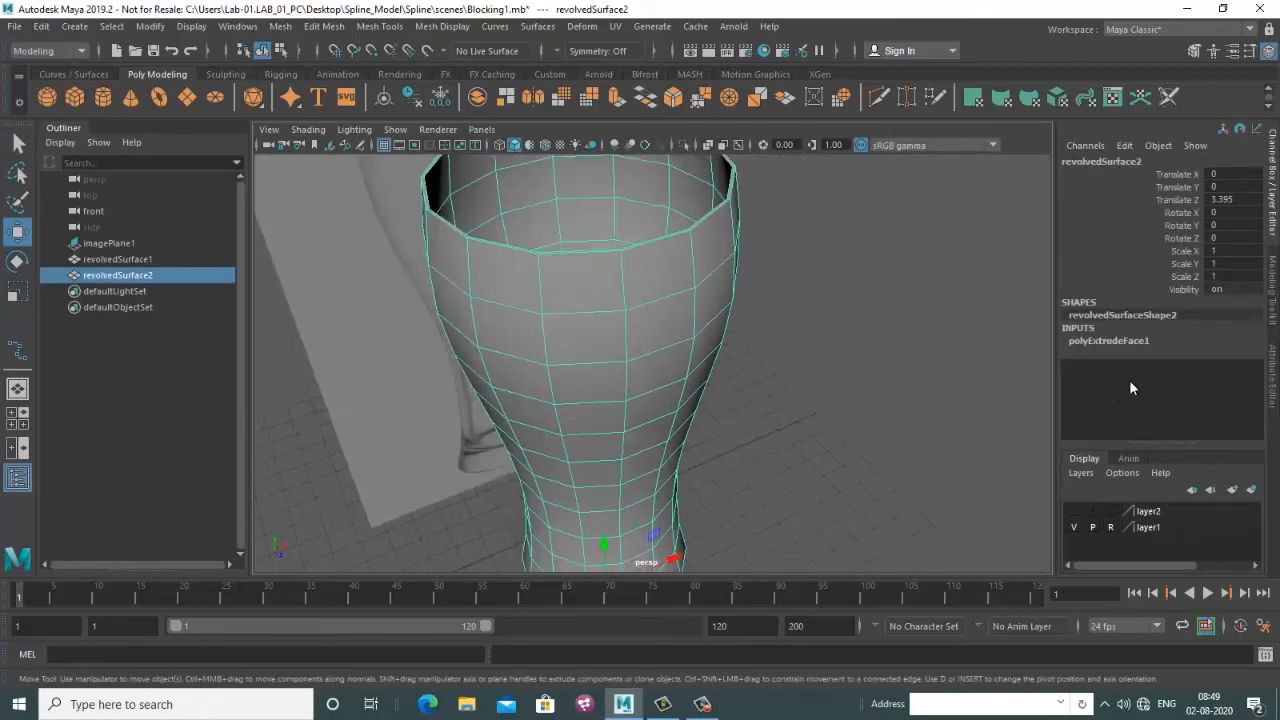
# Set the face extrusion's Local Translate Z to -0.09 and inspect the rim thickness
pyautogui.click(1108, 340)
pyautogui.scroll(-3, 1200, 370)
pyautogui.scroll(-1, 1249, 396)
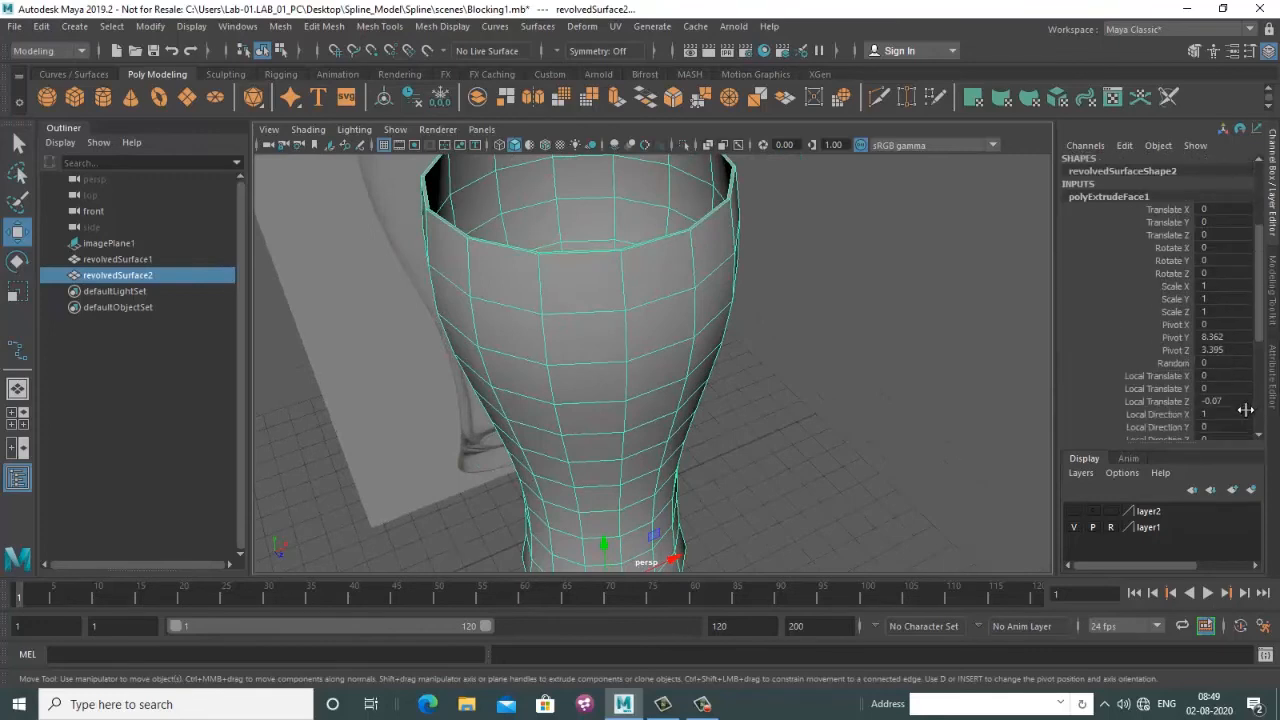
pyautogui.doubleClick(1235, 402)
pyautogui.write('9')
pyautogui.press('Return')
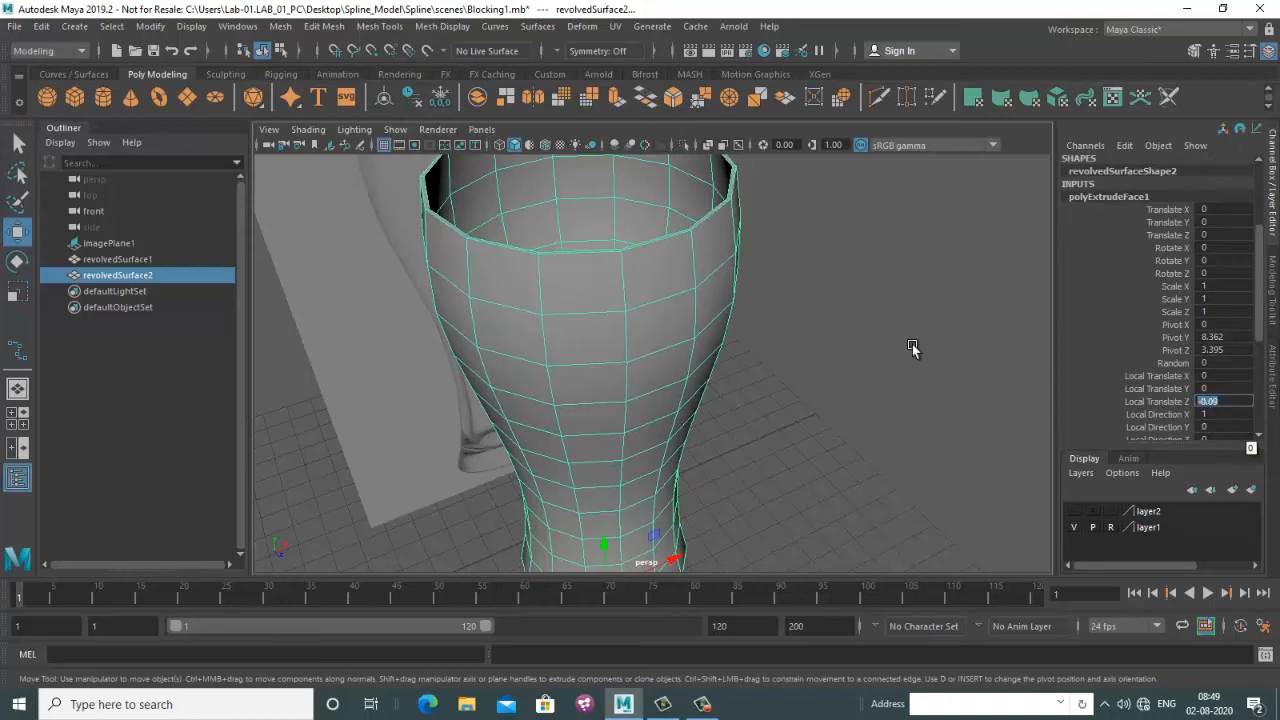
pyautogui.scroll(5, 840, 340)
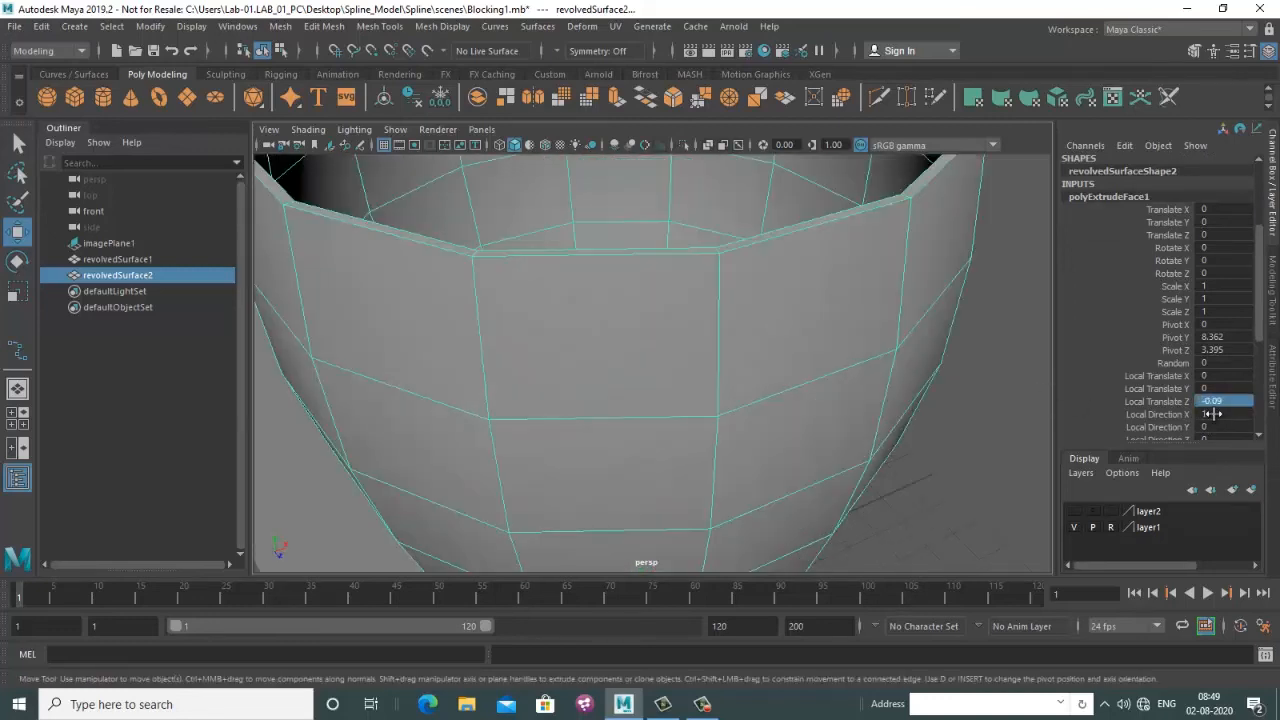
# Try Local Translate Z values of -0.1 and -0.3 on the face extrusion and inspect the thicker rim
pyautogui.doubleClick(1230, 402)
pyautogui.write('1')
pyautogui.press('Return')
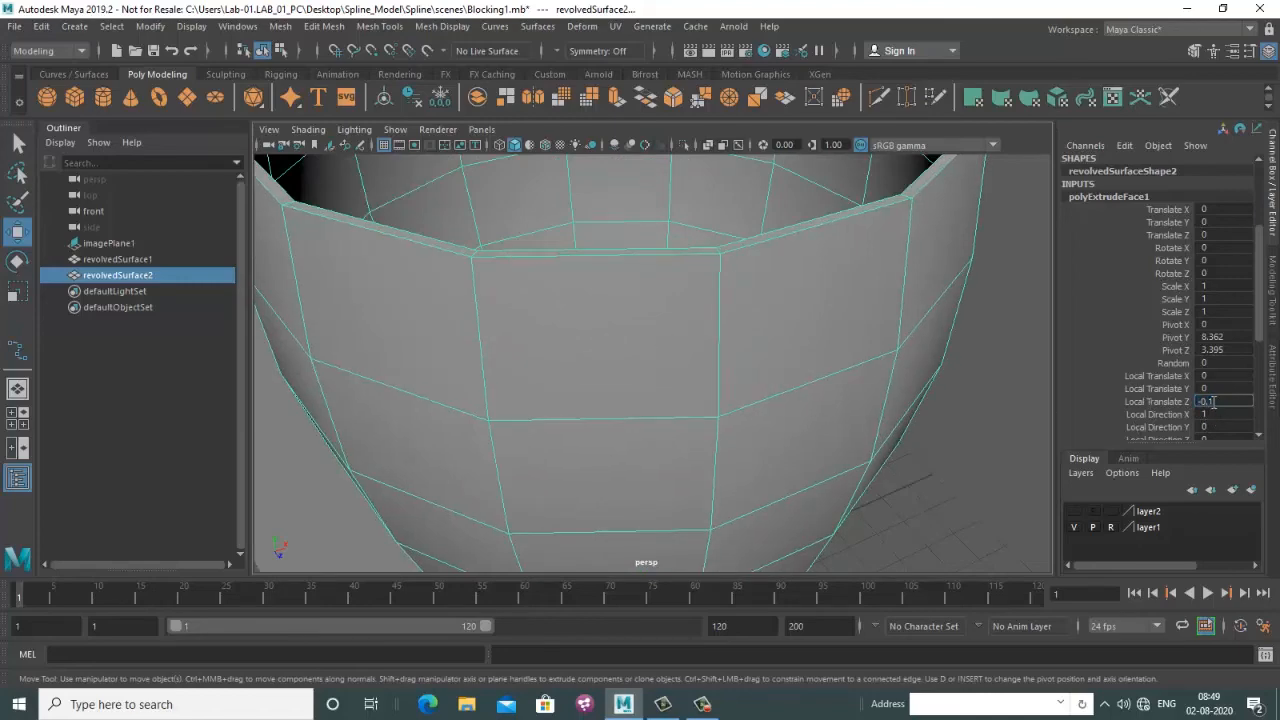
pyautogui.write('3')
pyautogui.press('Return')
pyautogui.scroll(-6, 753, 334)
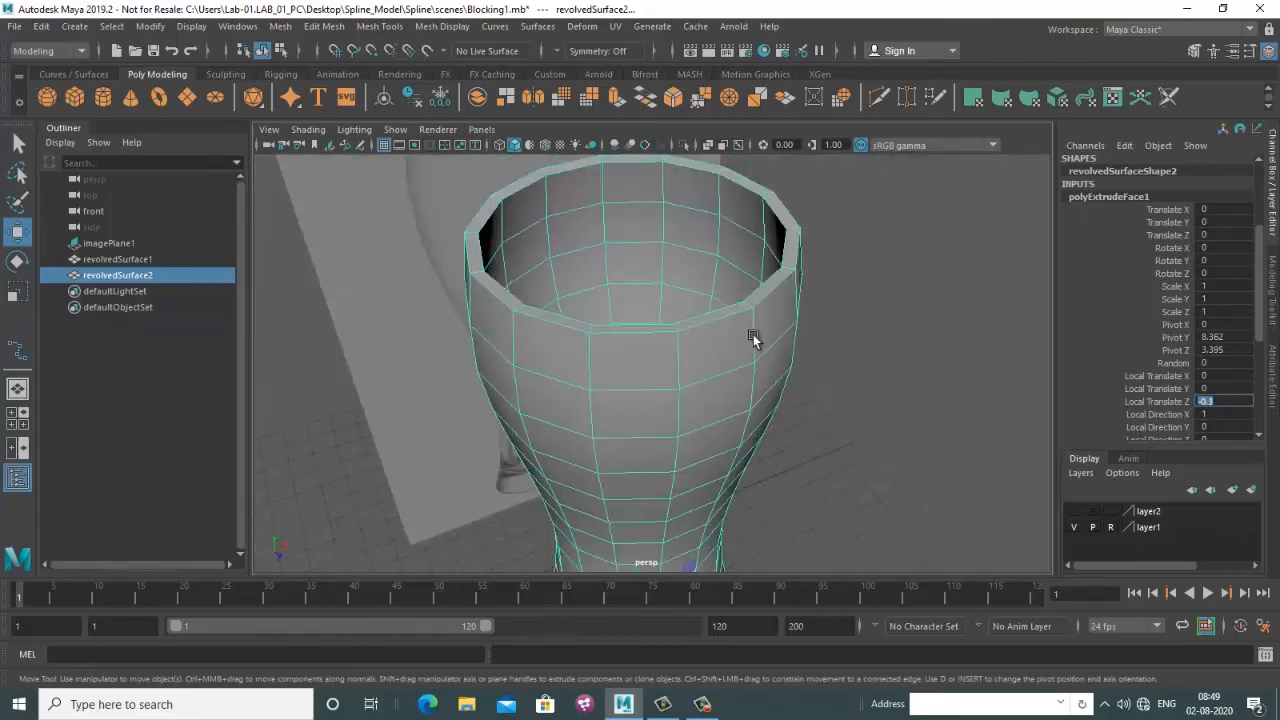
pyautogui.keyDown('alt'); pyautogui.moveTo(753, 334); pyautogui.dragTo(670, 312); pyautogui.keyUp('alt')
pyautogui.keyDown('alt'); pyautogui.moveTo(670, 312); pyautogui.dragTo(718, 320, button='middle'); pyautogui.keyUp('alt')
pyautogui.keyDown('alt'); pyautogui.moveTo(718, 318); pyautogui.dragTo(867, 339); pyautogui.keyUp('alt')
pyautogui.click(693, 376)
pyautogui.scroll(5, 668, 290)
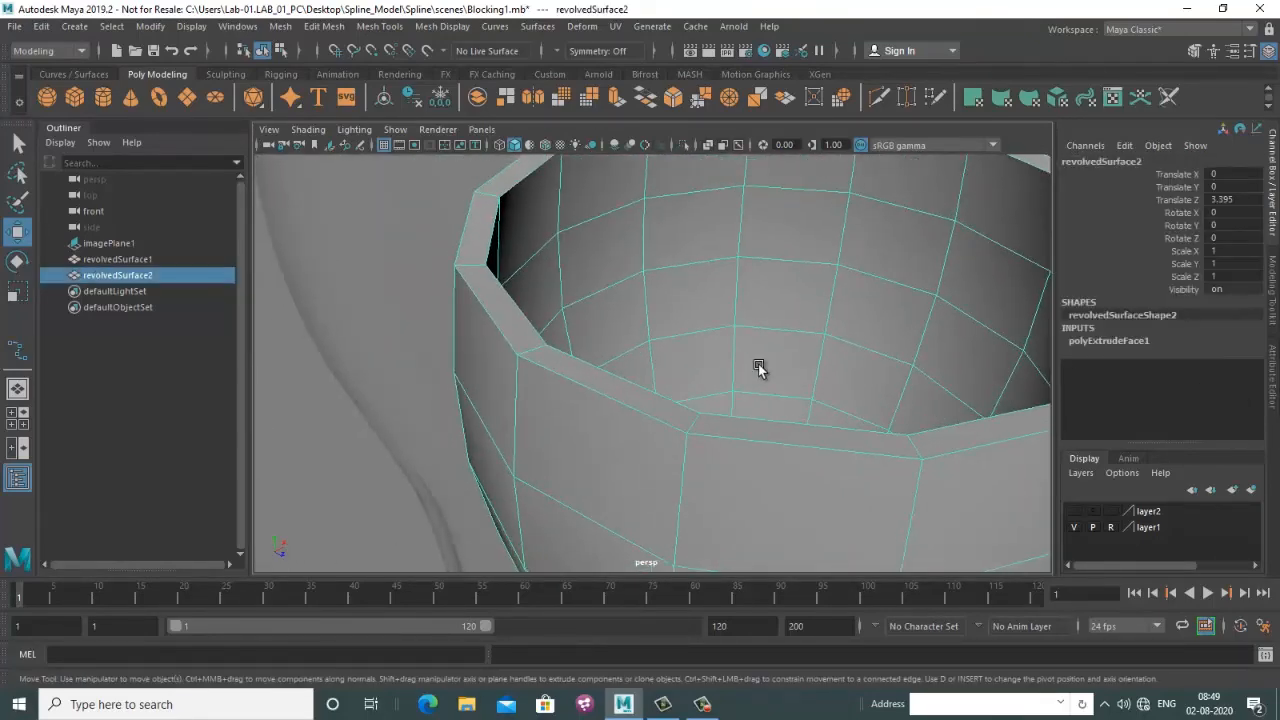
# Set the face extrusion's Local Translate Z to -0.2 and deselect the glass
pyautogui.click(1137, 341)
pyautogui.scroll(-3, 1230, 380)
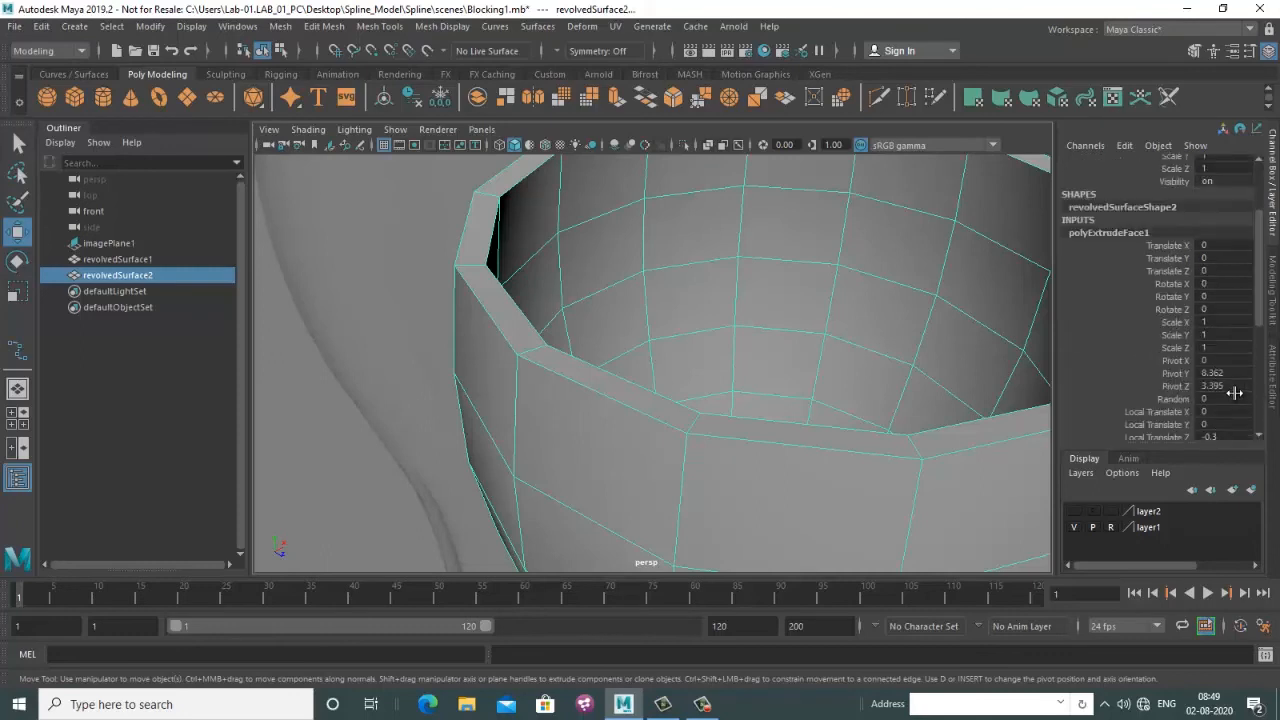
pyautogui.click(1229, 331)
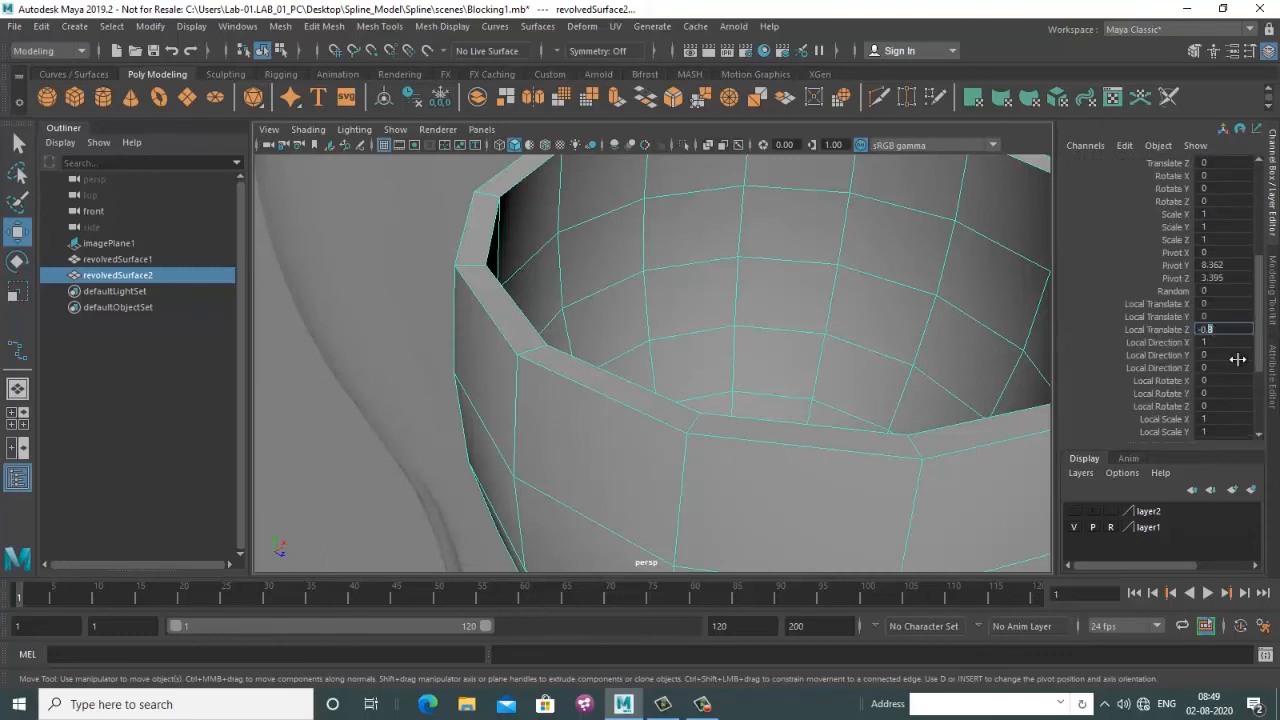
pyautogui.write('2')
pyautogui.press('Return')
pyautogui.scroll(-5, 549, 365)
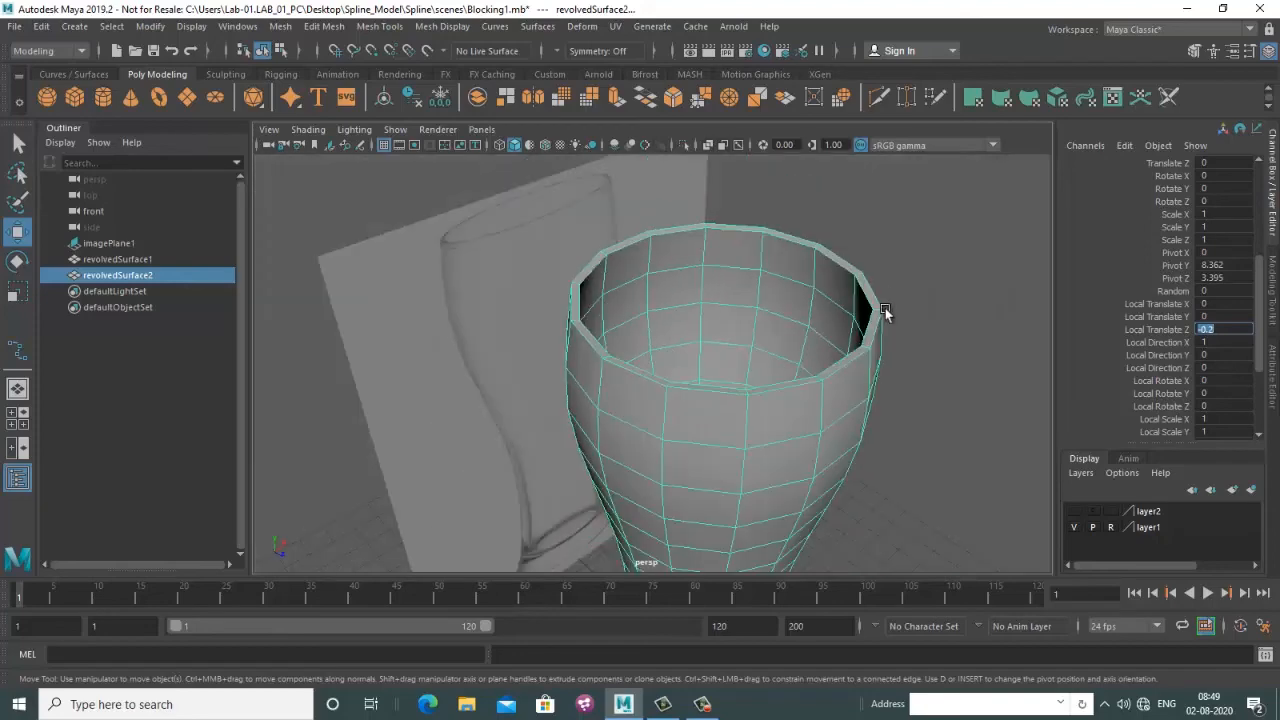
pyautogui.click(888, 340)
pyautogui.keyDown('alt'); pyautogui.moveTo(888, 375); pyautogui.dragTo(840, 390); pyautogui.keyUp('alt')
# Use the Insert Edge Loop tool on the glass to add support loops on the outer wall below the rim and along the rim's top
pyautogui.click(540, 381)
pyautogui.scroll(3, 590, 341)
pyautogui.keyDown('alt'); pyautogui.moveTo(532, 380); pyautogui.dragTo(587, 350); pyautogui.keyUp('alt')
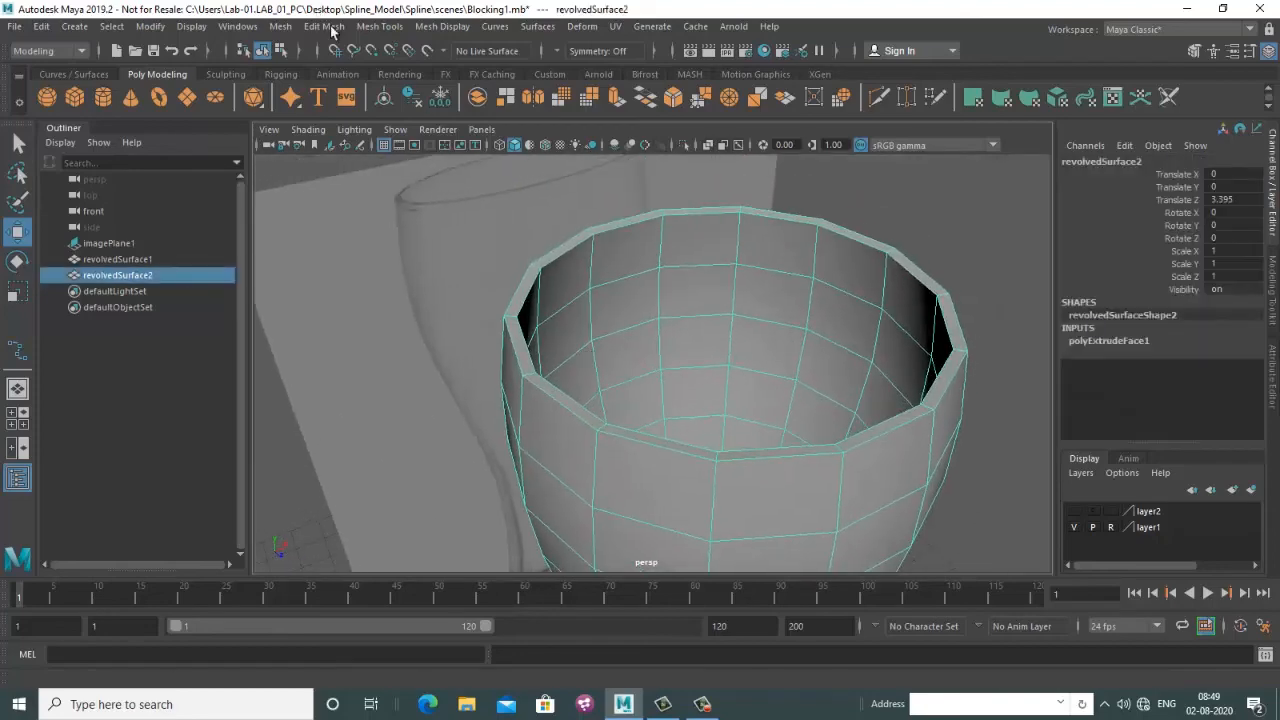
pyautogui.click(372, 28)
pyautogui.click(424, 147)
pyautogui.scroll(4, 545, 384)
pyautogui.scroll(3, 601, 357)
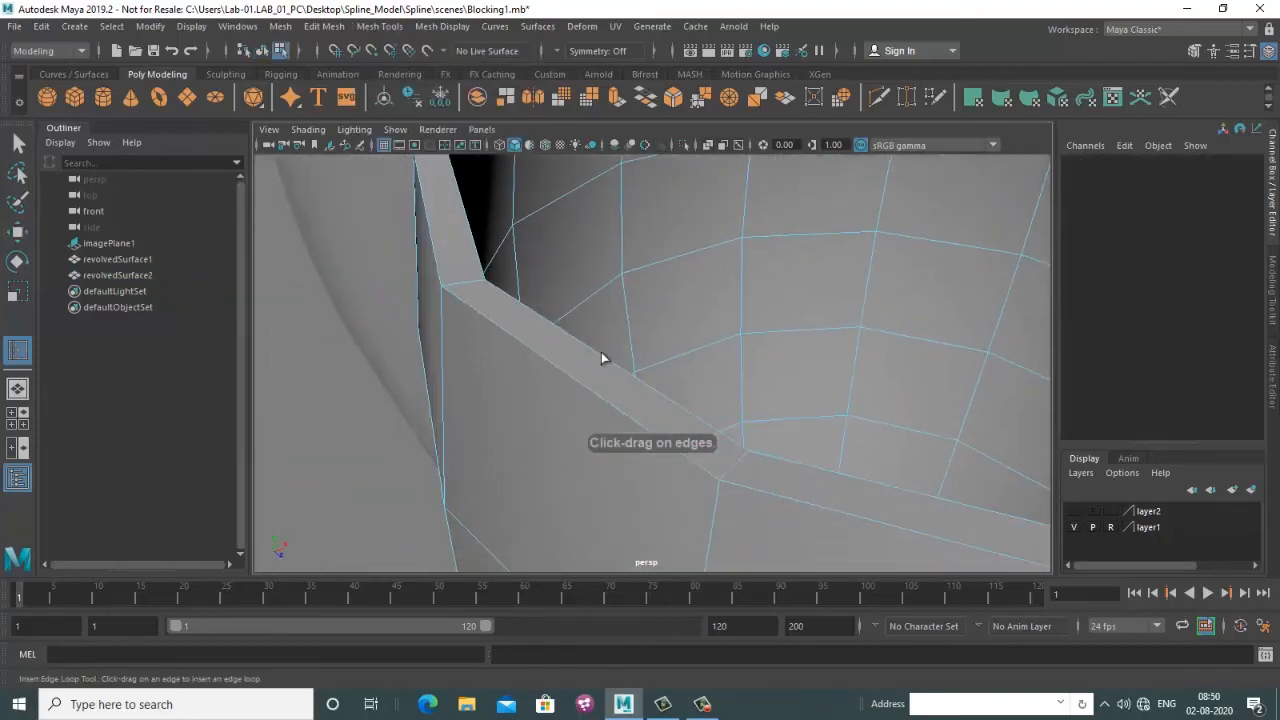
pyautogui.moveTo(437, 323); pyautogui.dragTo(562, 364)
pyautogui.click(455, 288)
# Insert an edge loop on the inner wall of the glass just below the rim
pyautogui.scroll(-6, 566, 292)
pyautogui.scroll(5, 562, 364)
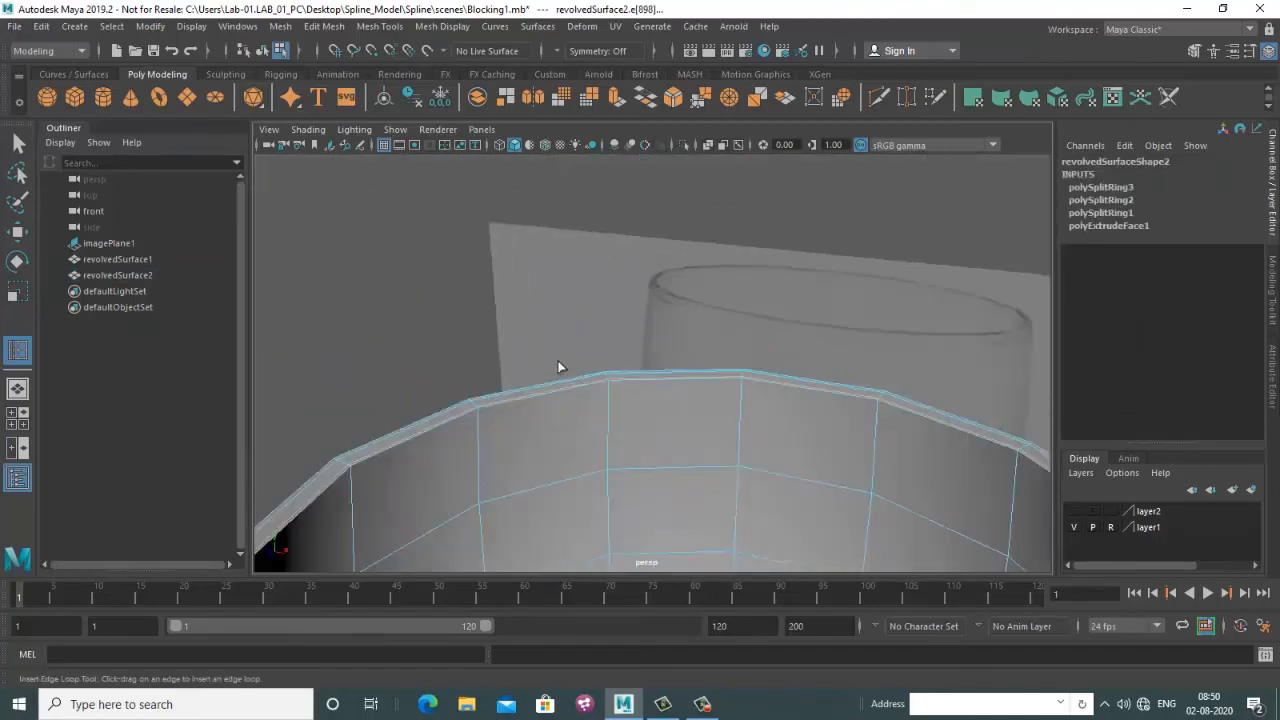
pyautogui.click(453, 388)
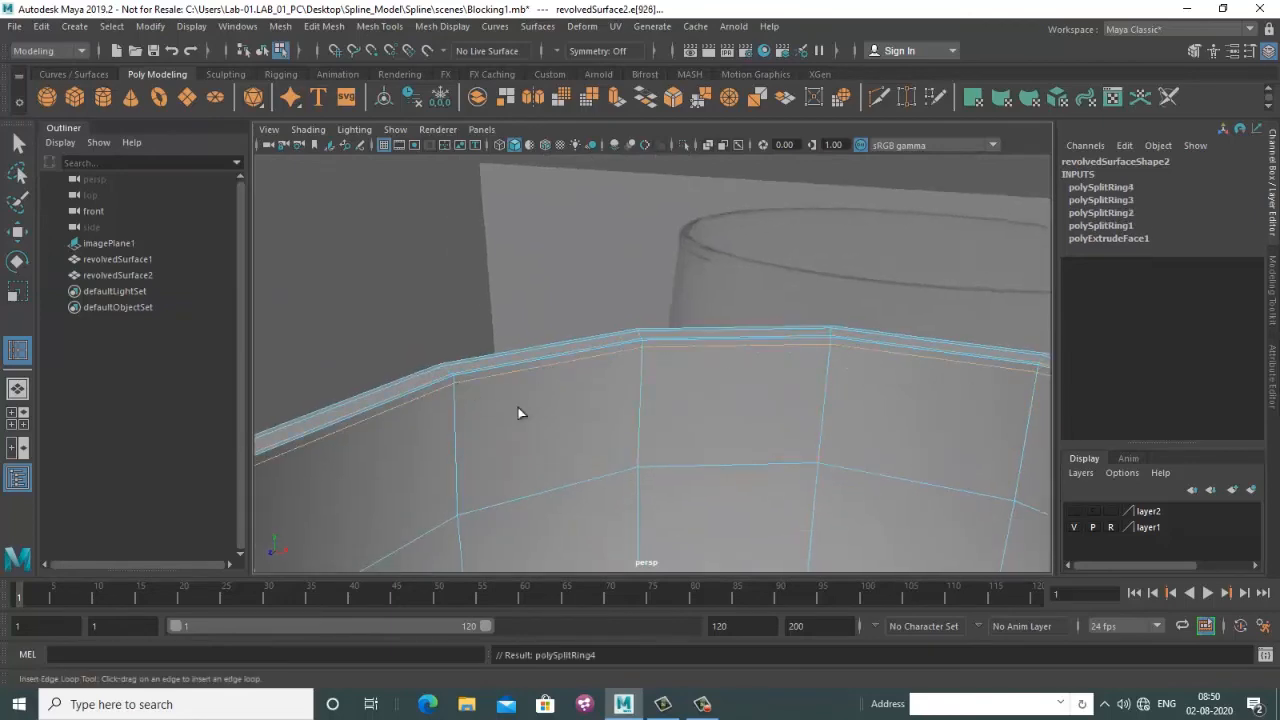
# Insert support edge loops on the glass's outer wall just above the base and on the underside just inside its outer edge
pyautogui.keyDown('alt'); pyautogui.moveTo(520, 411); pyautogui.dragTo(680, 377); pyautogui.keyUp('alt')
pyautogui.keyDown('alt'); pyautogui.moveTo(680, 377); pyautogui.dragTo(651, 303, button='middle'); pyautogui.keyUp('alt')
pyautogui.scroll(-3, 651, 303)
pyautogui.keyDown('alt'); pyautogui.moveTo(651, 303); pyautogui.dragTo(634, 387); pyautogui.keyUp('alt')
pyautogui.scroll(4, 634, 387)
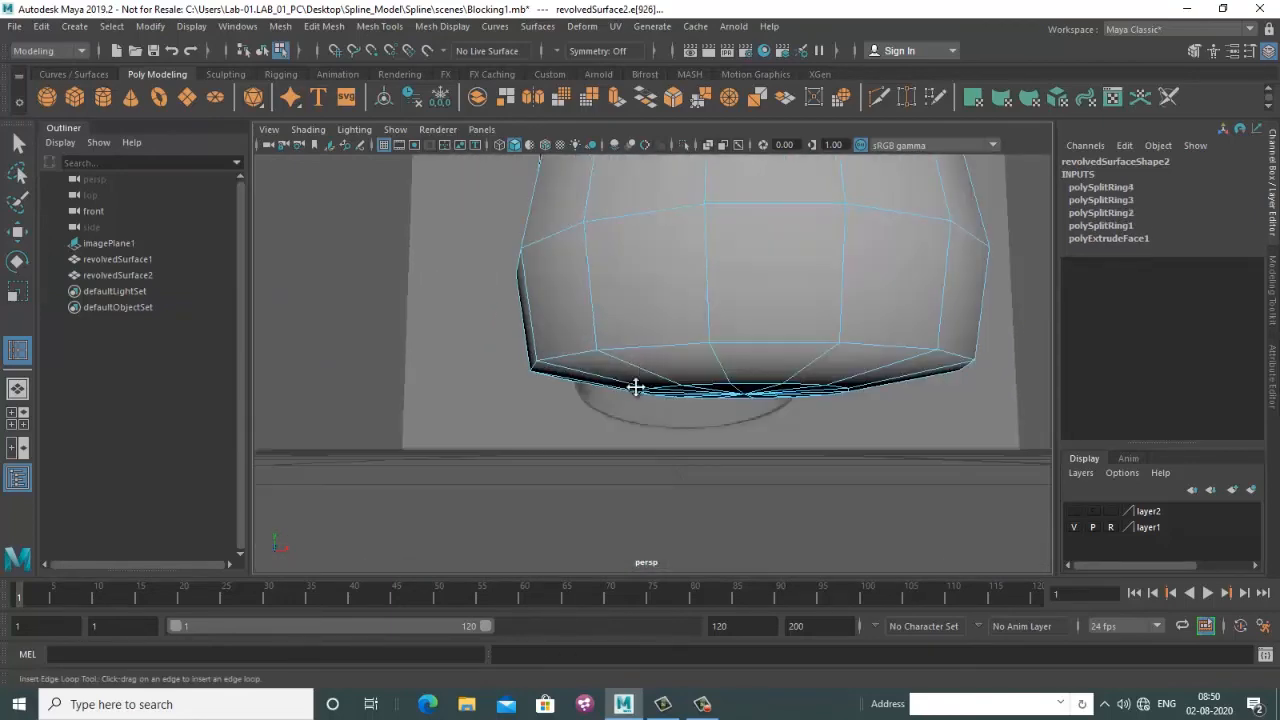
pyautogui.keyDown('alt'); pyautogui.moveTo(634, 387); pyautogui.dragTo(580, 393, button='middle'); pyautogui.keyUp('alt')
pyautogui.click(583, 428)
pyautogui.keyDown('alt'); pyautogui.moveTo(663, 406); pyautogui.dragTo(618, 397); pyautogui.keyUp('alt')
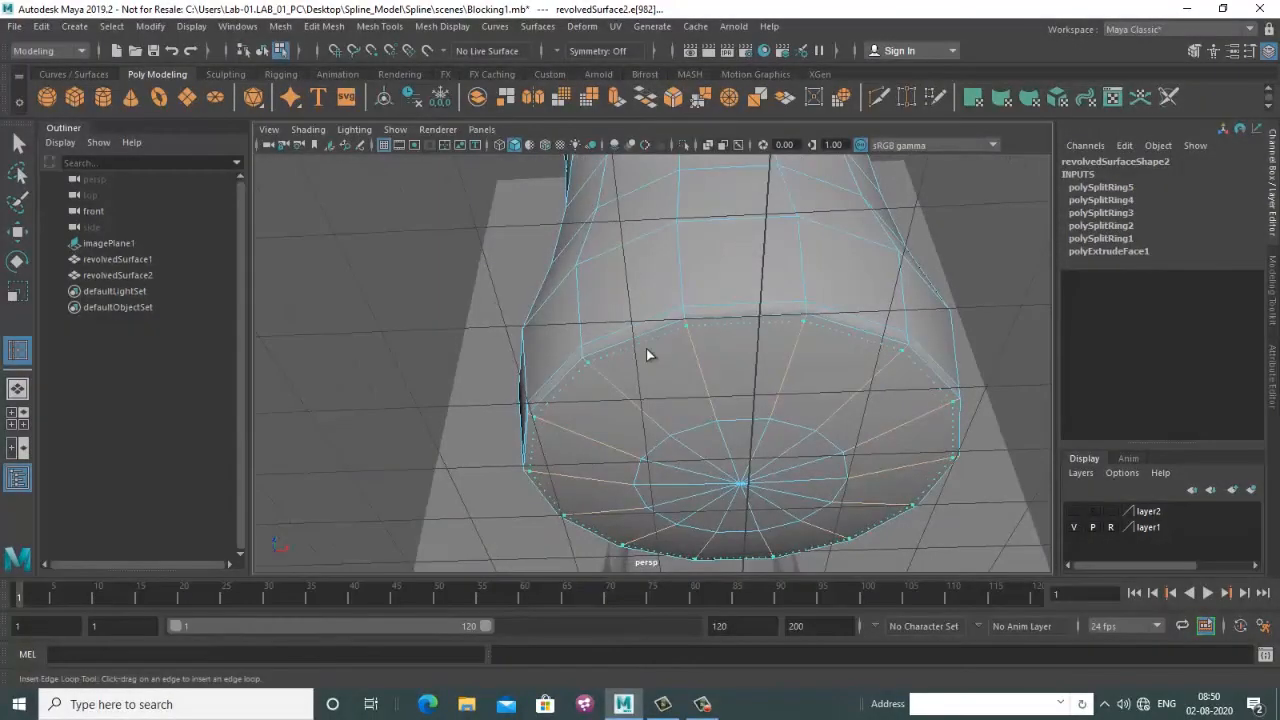
pyautogui.click(646, 348)
# Insert two support edge loops inside the glass, one on each side of the edge where the inner wall meets the bottom
pyautogui.keyDown('alt'); pyautogui.moveTo(646, 348); pyautogui.dragTo(646, 429); pyautogui.keyUp('alt')
pyautogui.keyDown('alt'); pyautogui.moveTo(646, 429); pyautogui.dragTo(665, 360, button='middle'); pyautogui.keyUp('alt')
pyautogui.keyDown('alt'); pyautogui.moveTo(665, 360); pyautogui.dragTo(589, 367); pyautogui.keyUp('alt')
pyautogui.scroll(3, 589, 365)
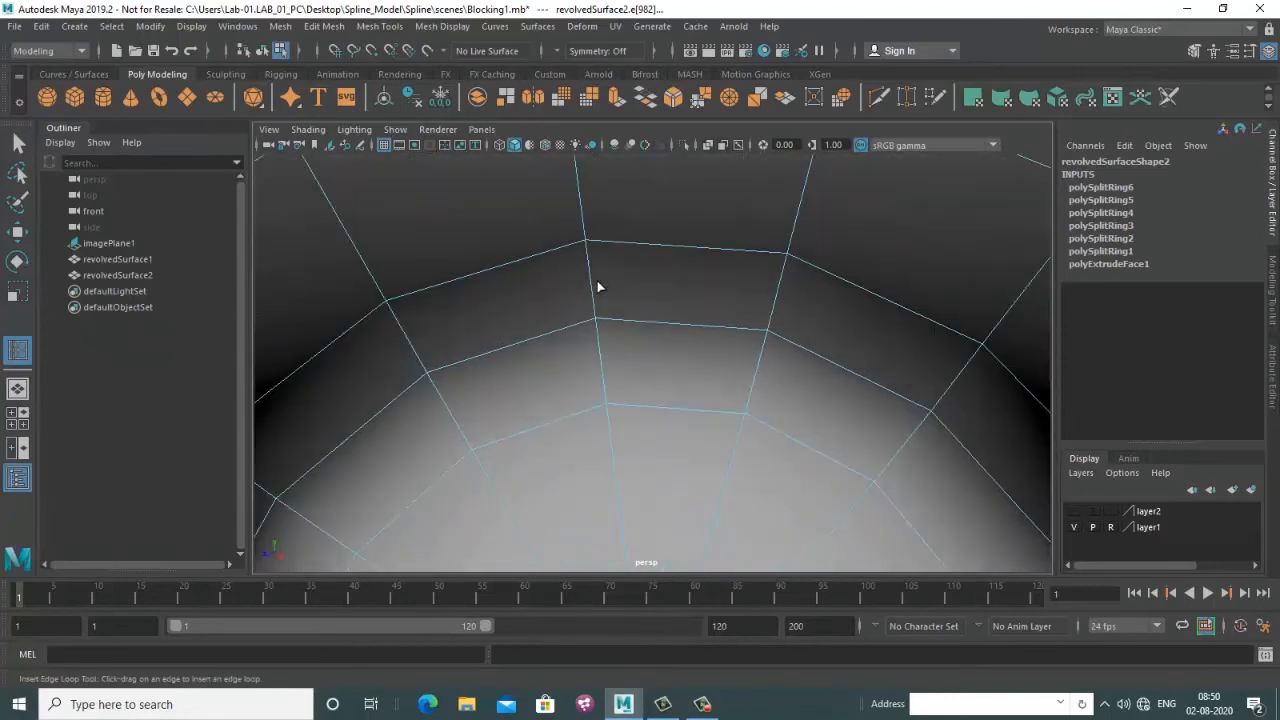
pyautogui.click(598, 310)
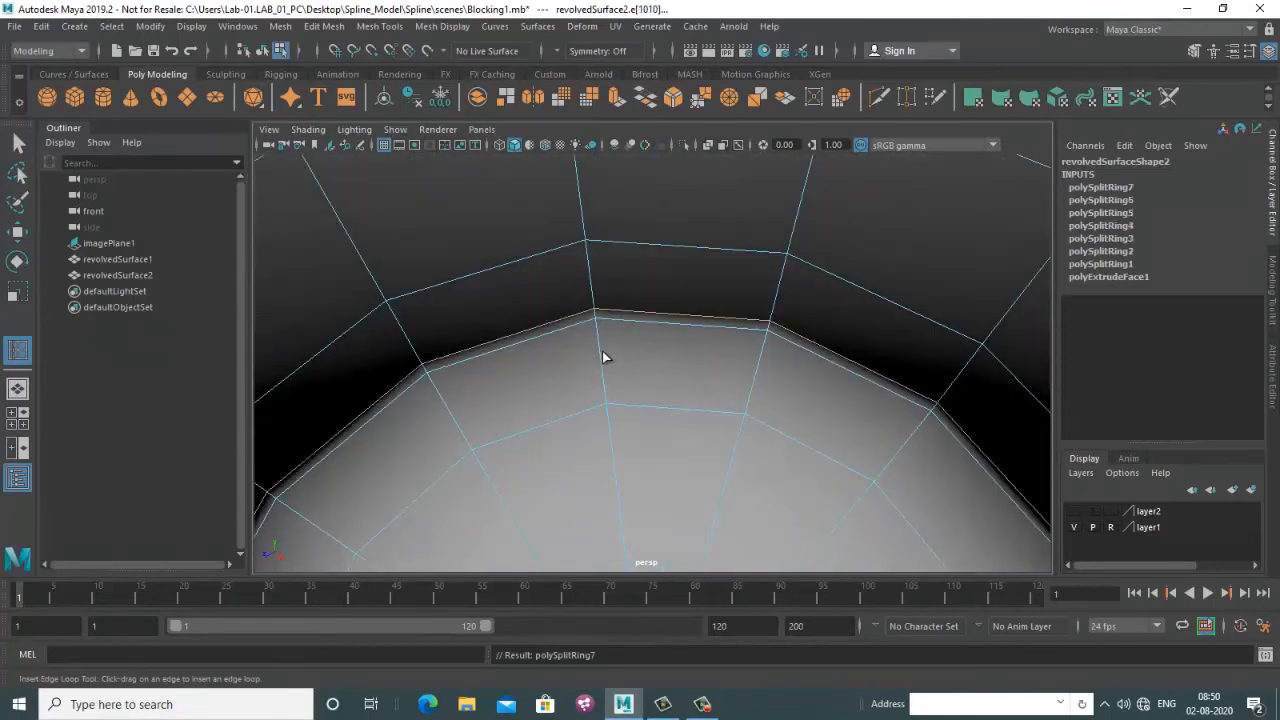
pyautogui.click(597, 331)
pyautogui.scroll(-3, 646, 386)
pyautogui.keyDown('alt'); pyautogui.moveTo(646, 386); pyautogui.dragTo(697, 326); pyautogui.keyUp('alt')
pyautogui.scroll(-5, 733, 417)
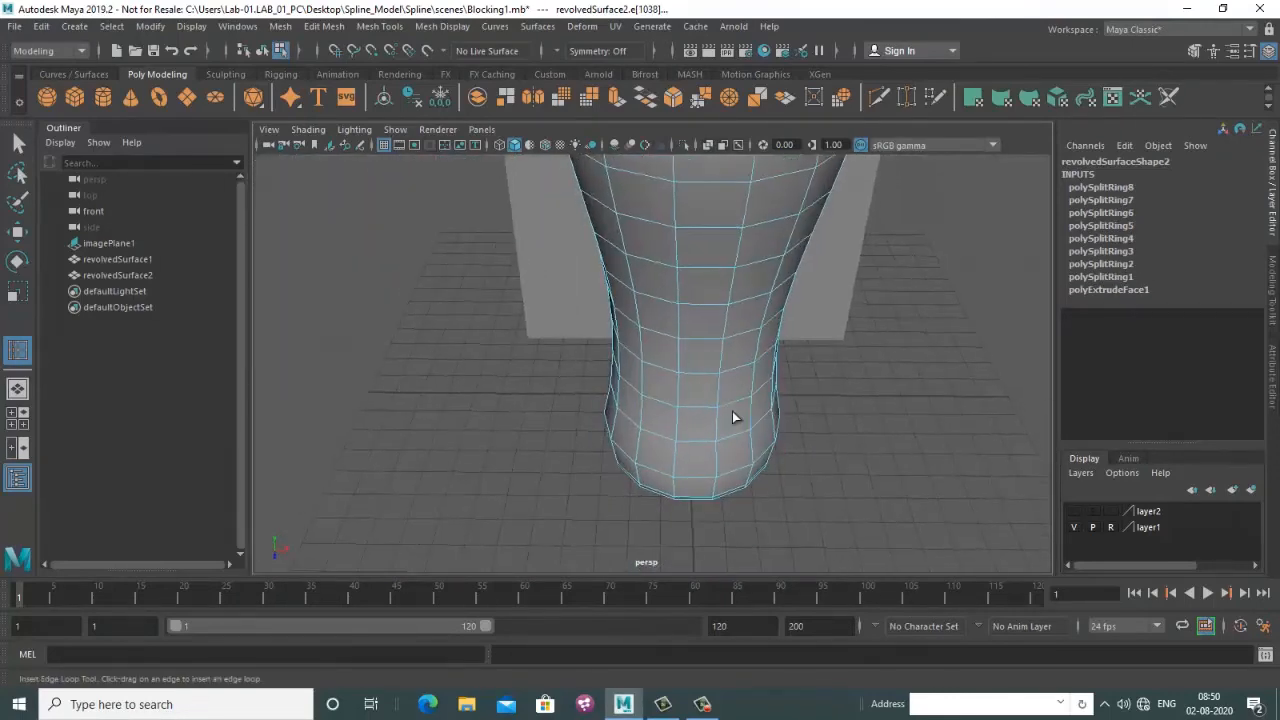
# Return to object mode, inspect the glass in smooth mesh preview, and restore the unsmoothed display
pyautogui.press('w')
pyautogui.moveTo(714, 294); pyautogui.dragTo(786, 240, button='right')
pyautogui.keyDown('alt'); pyautogui.moveTo(672, 278); pyautogui.dragTo(685, 347); pyautogui.keyUp('alt')
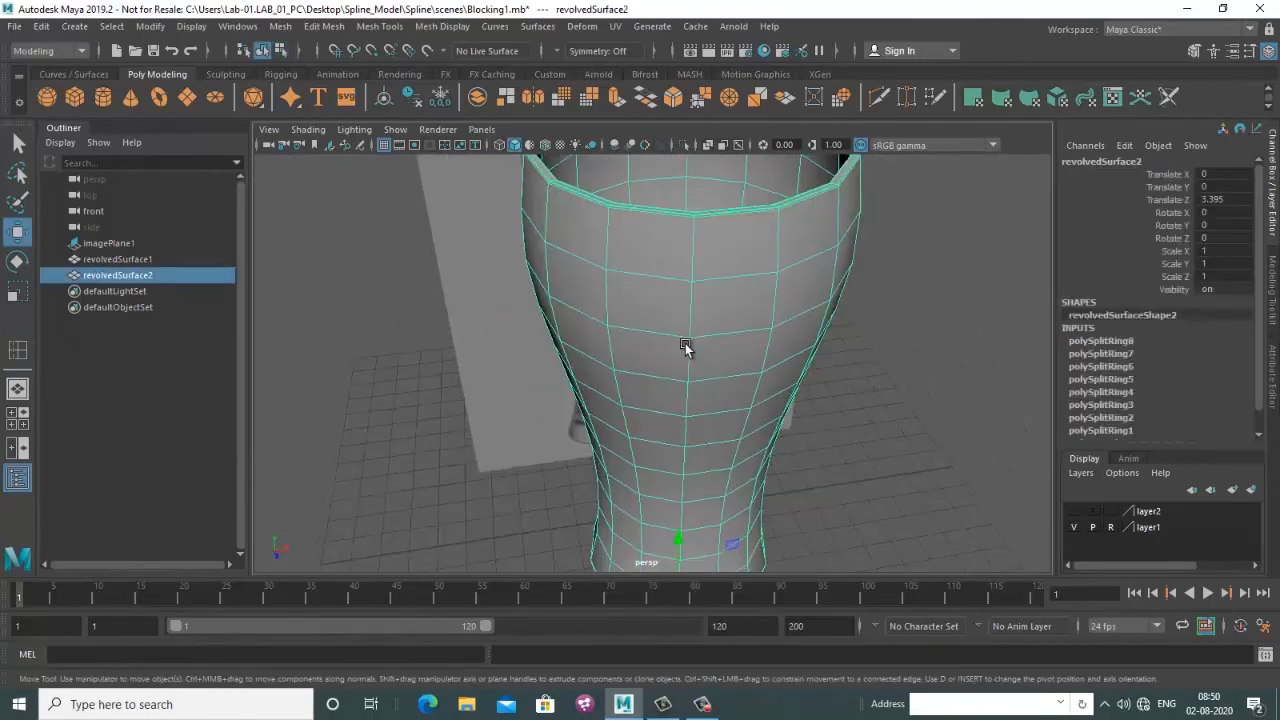
pyautogui.click(851, 386)
pyautogui.keyDown('alt'); pyautogui.moveTo(851, 386); pyautogui.dragTo(746, 440); pyautogui.keyUp('alt')
pyautogui.click(702, 316)
pyautogui.scroll(-5, 674, 380)
pyautogui.keyDown('alt'); pyautogui.moveTo(674, 380); pyautogui.dragTo(728, 408); pyautogui.keyUp('alt')
pyautogui.click(703, 385)
pyautogui.click(696, 348)
pyautogui.keyDown('alt'); pyautogui.moveTo(717, 362); pyautogui.dragTo(731, 411); pyautogui.keyUp('alt')
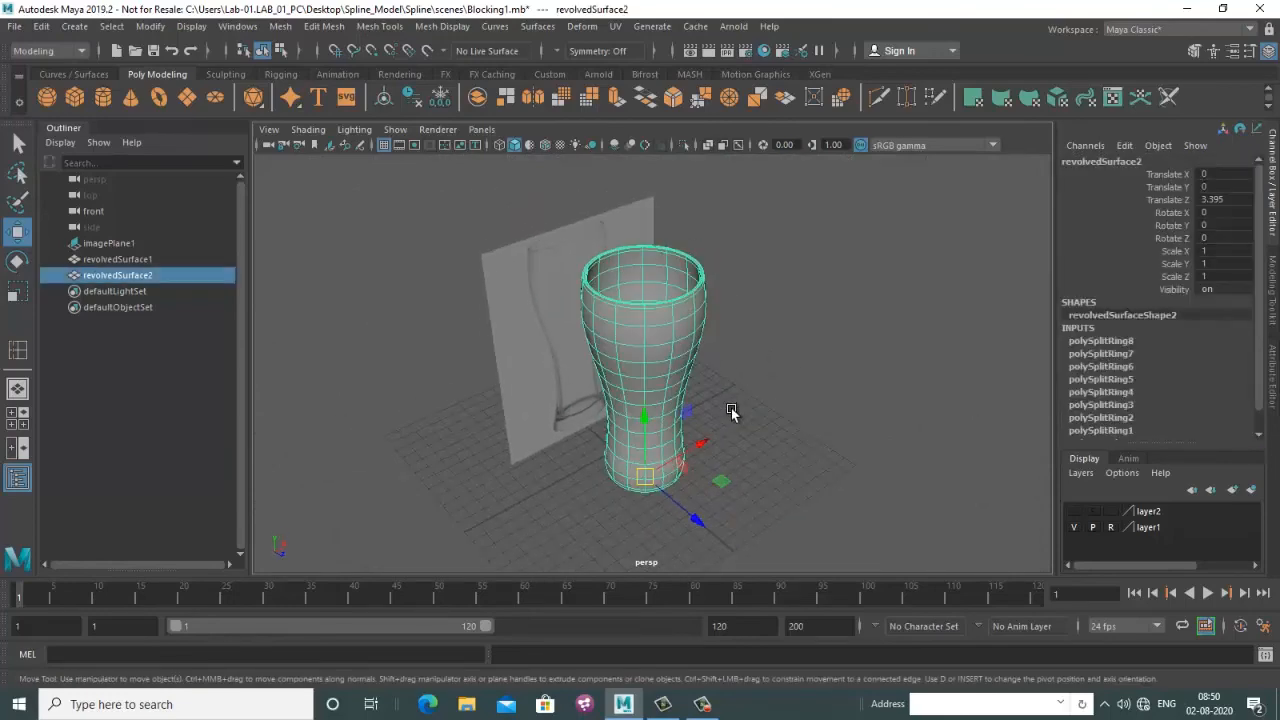
pyautogui.press('1')
pyautogui.scroll(5, 731, 363)
pyautogui.moveTo(731, 363)
pyautogui.keyDown('alt'); pyautogui.mouseDown()
pyautogui.moveTo(757, 367)
pyautogui.moveTo(746, 370)
pyautogui.mouseUp(); pyautogui.keyUp('alt')
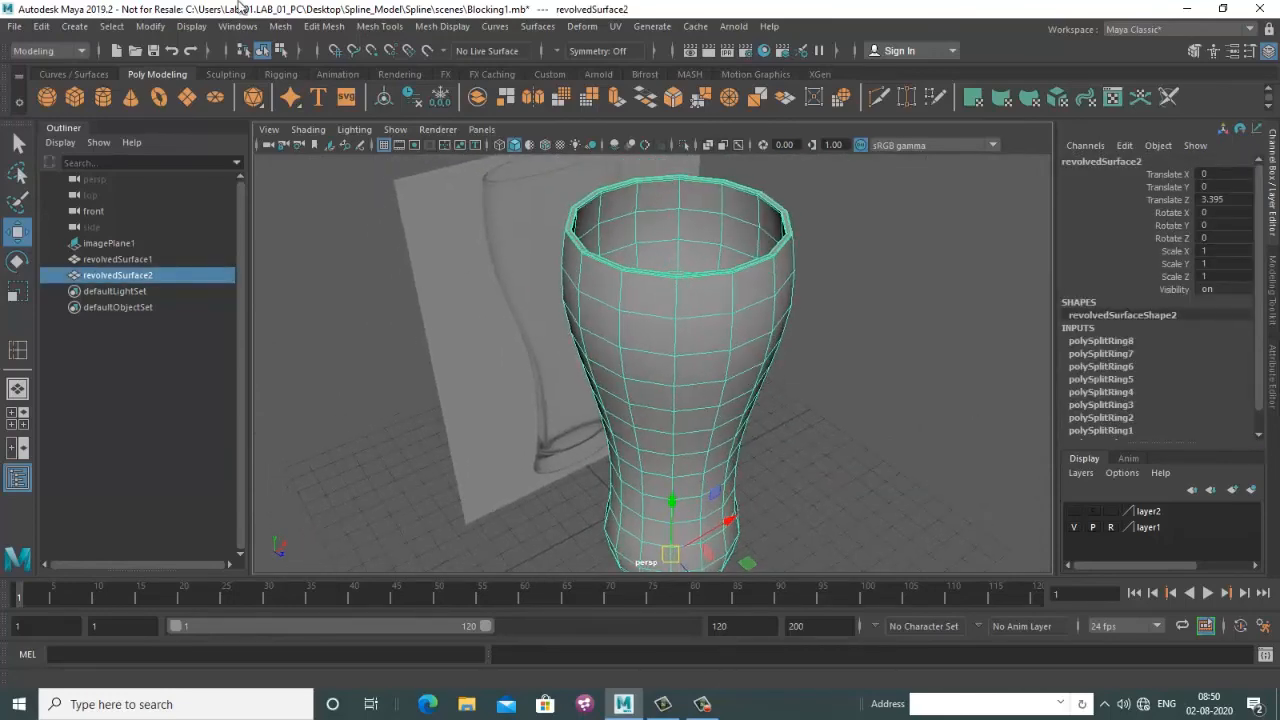
# Try the Smooth operation on the glass mesh, inspect the denser wireframe, and undo it
pyautogui.click(280, 26)
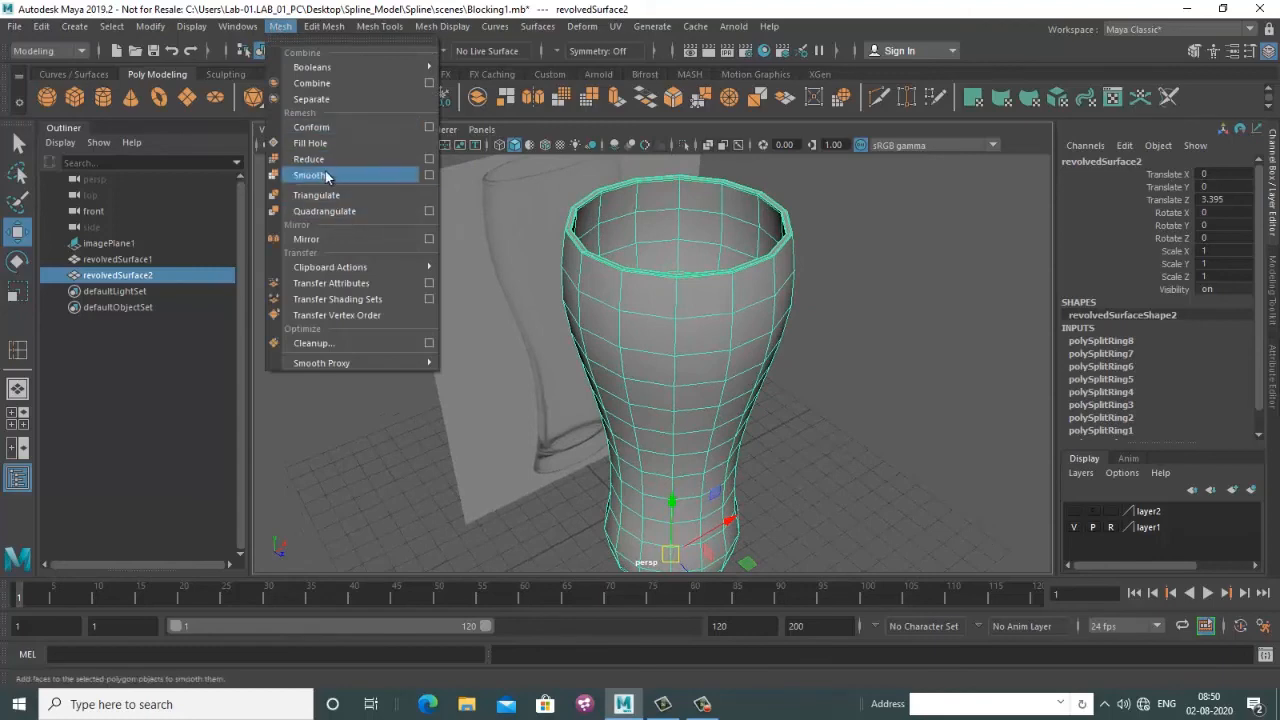
pyautogui.click(318, 174)
pyautogui.click(830, 365)
pyautogui.keyDown('alt'); pyautogui.moveTo(830, 365); pyautogui.dragTo(707, 413); pyautogui.keyUp('alt')
pyautogui.click(691, 303)
pyautogui.scroll(5, 728, 316)
pyautogui.scroll(-5, 721, 344)
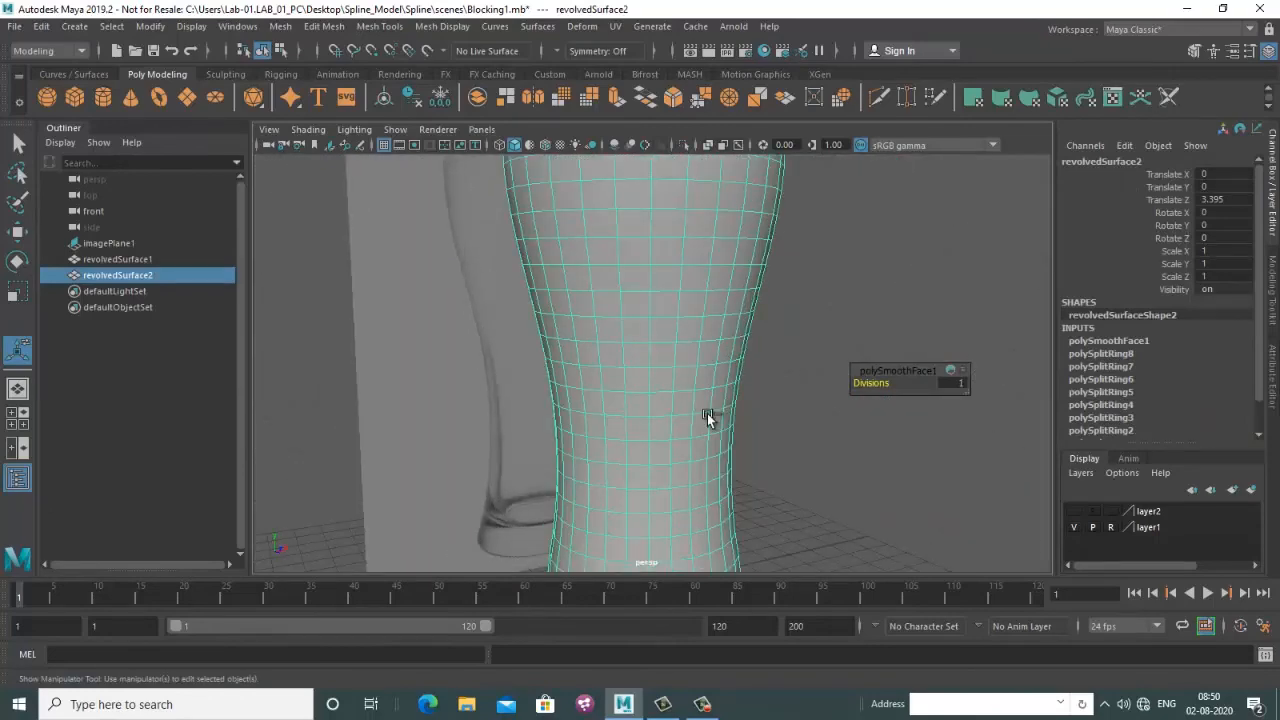
pyautogui.hotkey('ctrl', 'z')
pyautogui.hotkey('ctrl', 'z')
pyautogui.hotkey('ctrl', 'z')
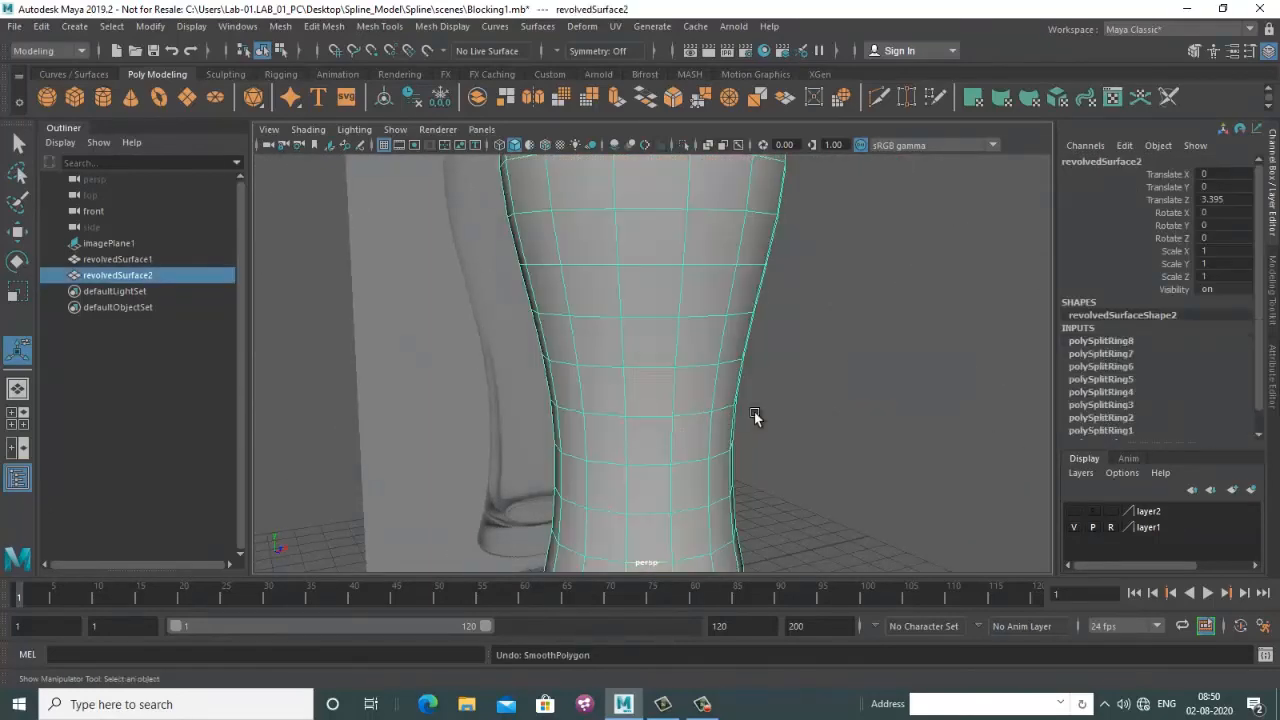
# Delete the triangle fans at the center of the glass's outer underside and inner bottom
pyautogui.keyDown('alt'); pyautogui.moveTo(754, 412); pyautogui.dragTo(714, 314); pyautogui.keyUp('alt')
pyautogui.scroll(3, 700, 311)
pyautogui.moveTo(692, 263); pyautogui.dragTo(693, 316, button='right')
pyautogui.click(735, 345)
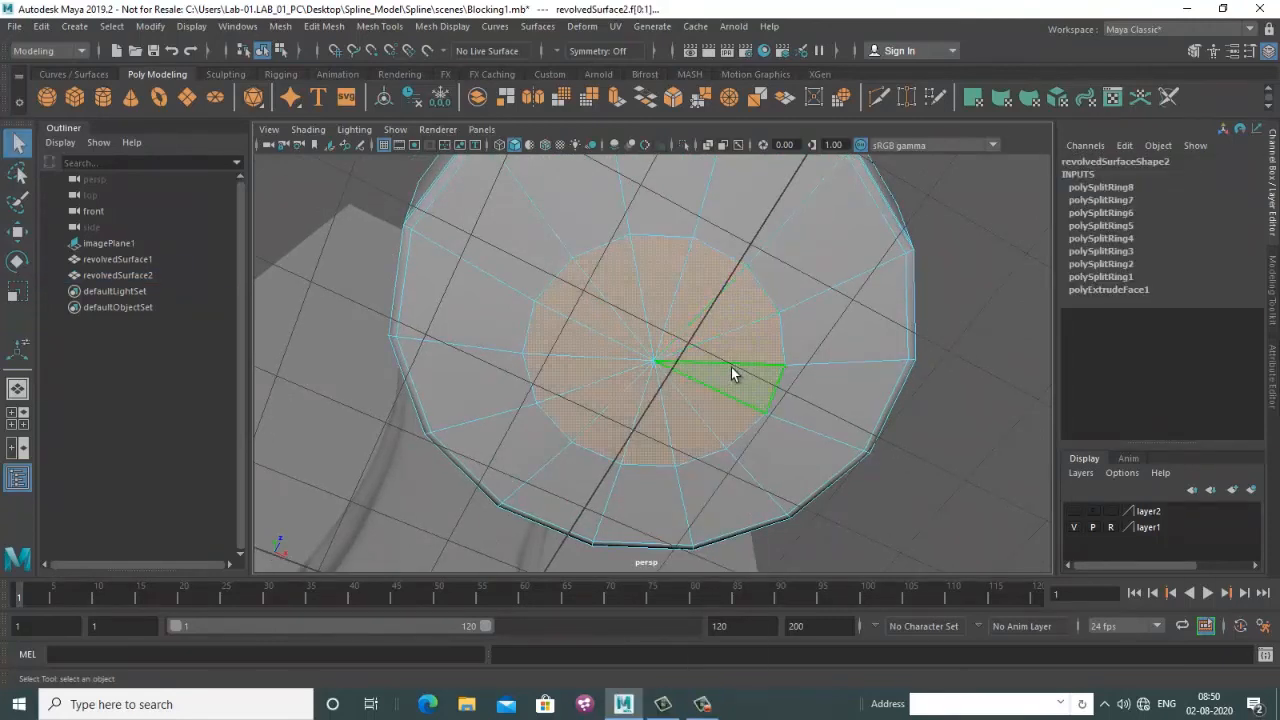
pyautogui.press('Delete')
pyautogui.click(726, 306)
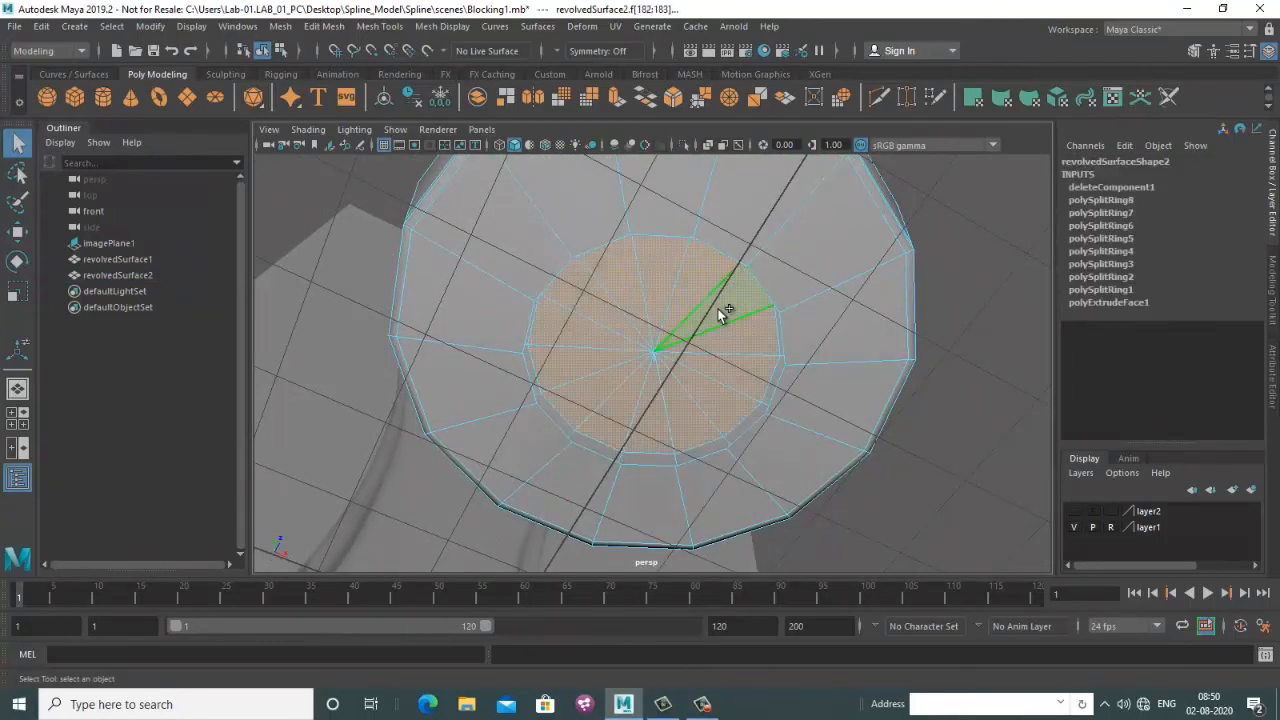
pyautogui.press('Delete')
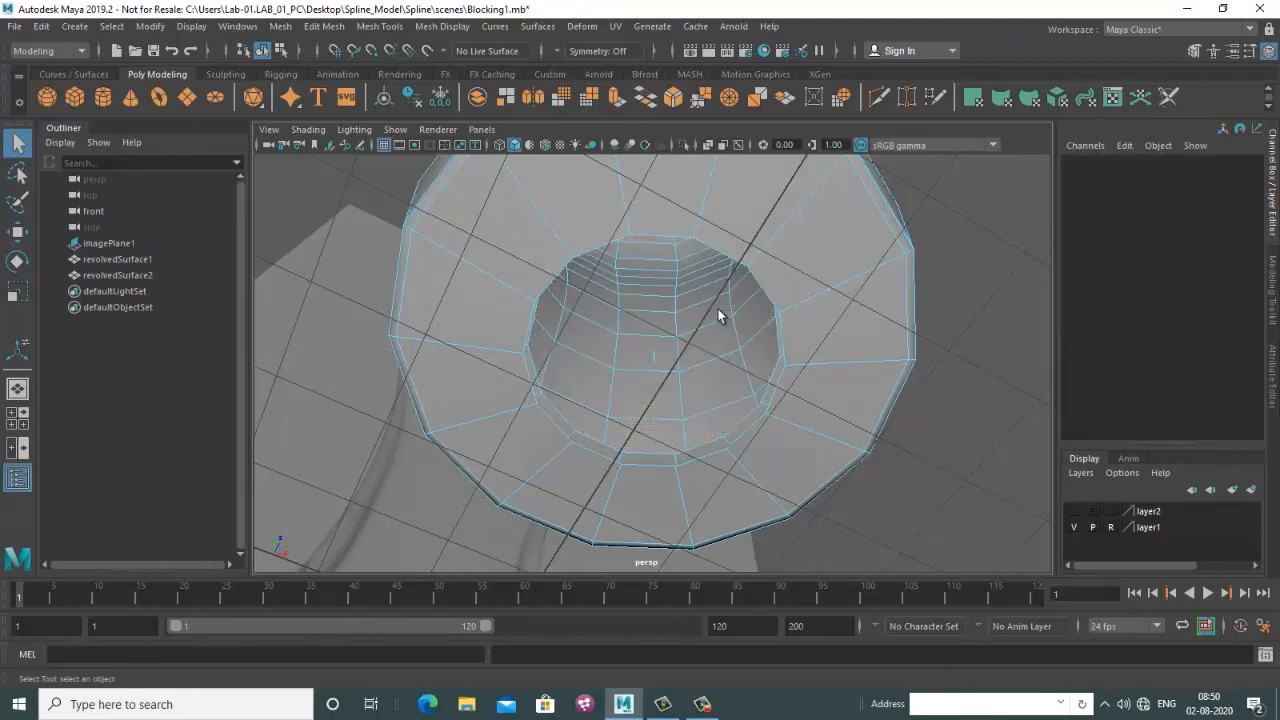
# Close the open holes in the inner bottom and the outer underside of the glass with Fill Hole
pyautogui.moveTo(740, 249); pyautogui.dragTo(746, 170, button='right')
pyautogui.keyDown('alt'); pyautogui.moveTo(730, 407); pyautogui.dragTo(685, 488); pyautogui.keyUp('alt')
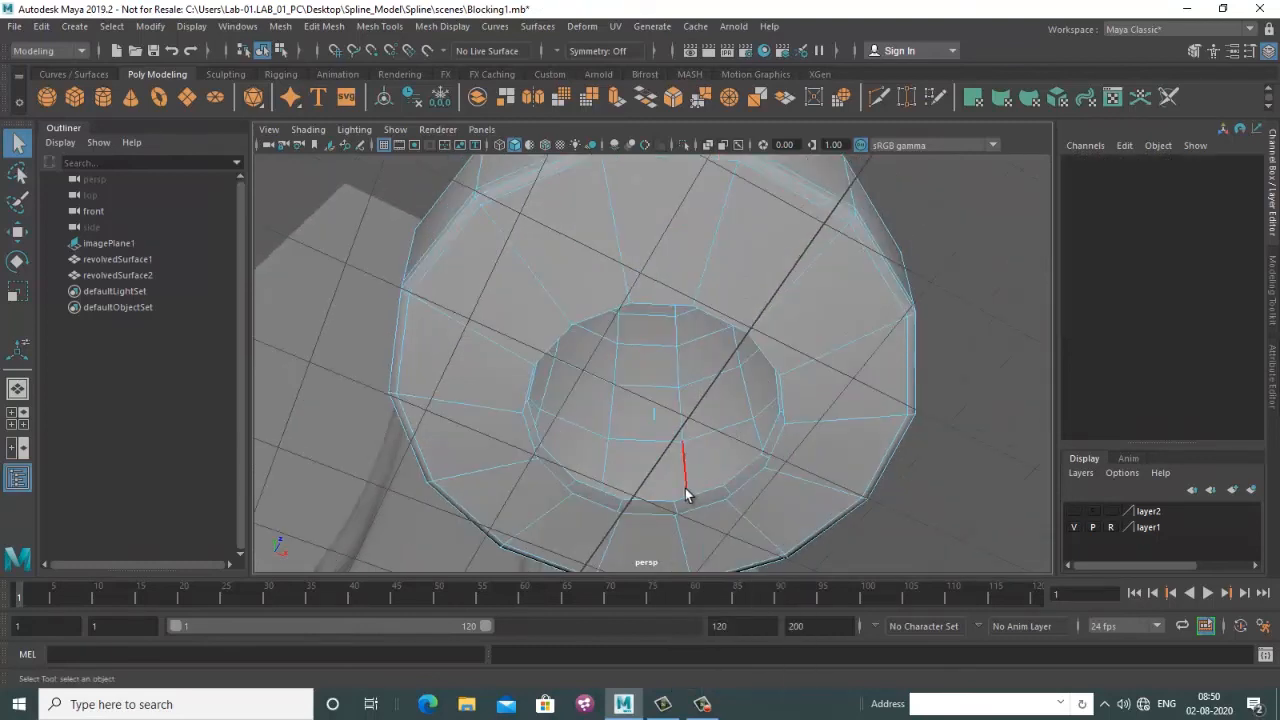
pyautogui.doubleClick(652, 499)
pyautogui.press('w')
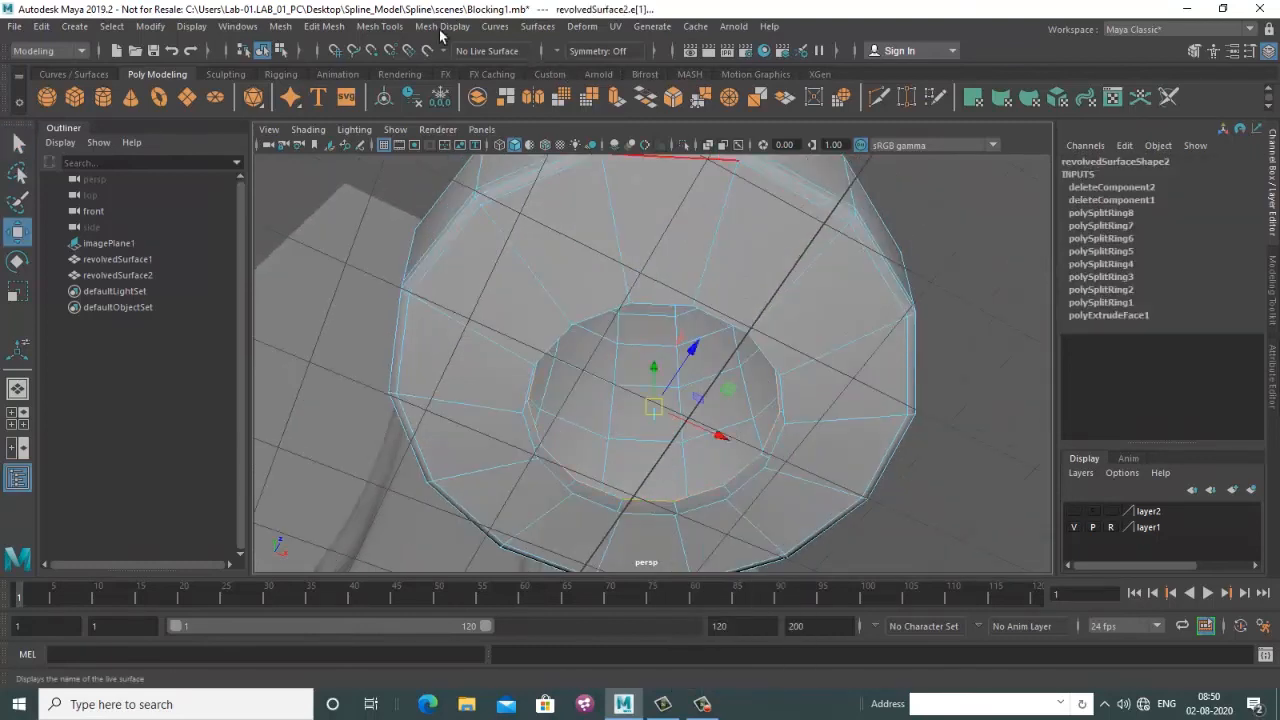
pyautogui.click(281, 26)
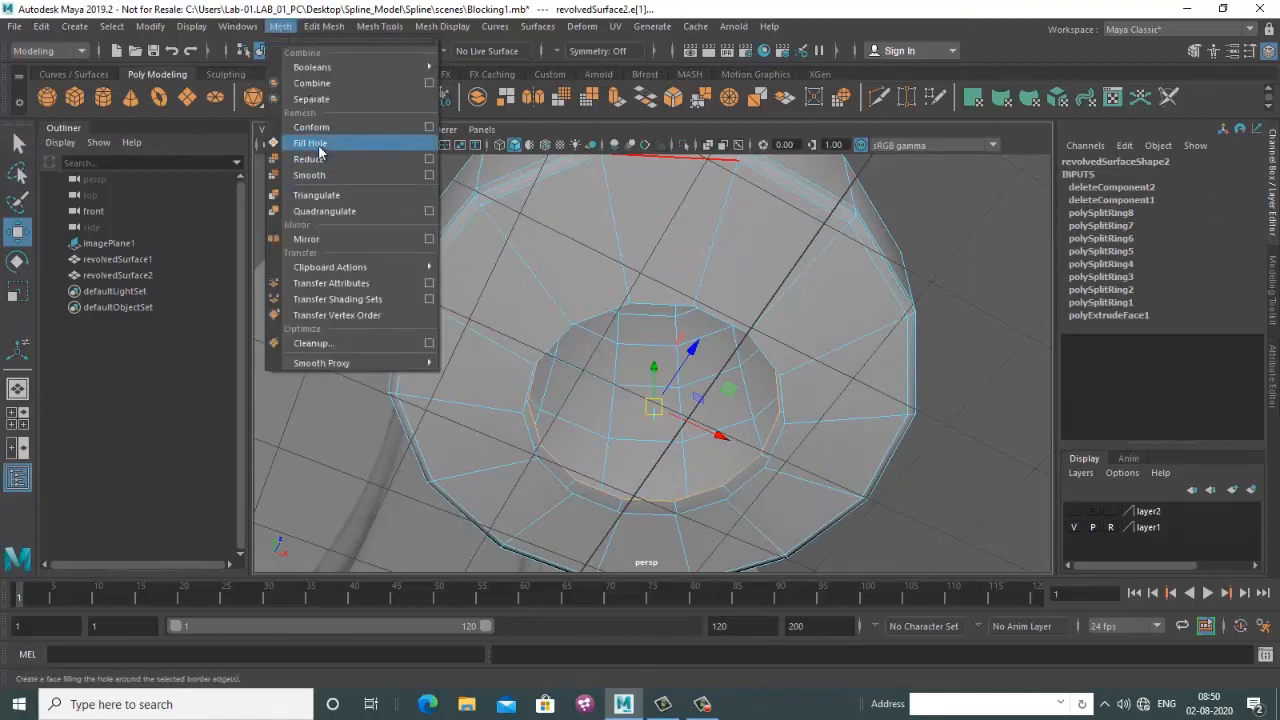
pyautogui.click(318, 150)
pyautogui.keyDown('alt'); pyautogui.moveTo(586, 285); pyautogui.dragTo(729, 314); pyautogui.keyUp('alt')
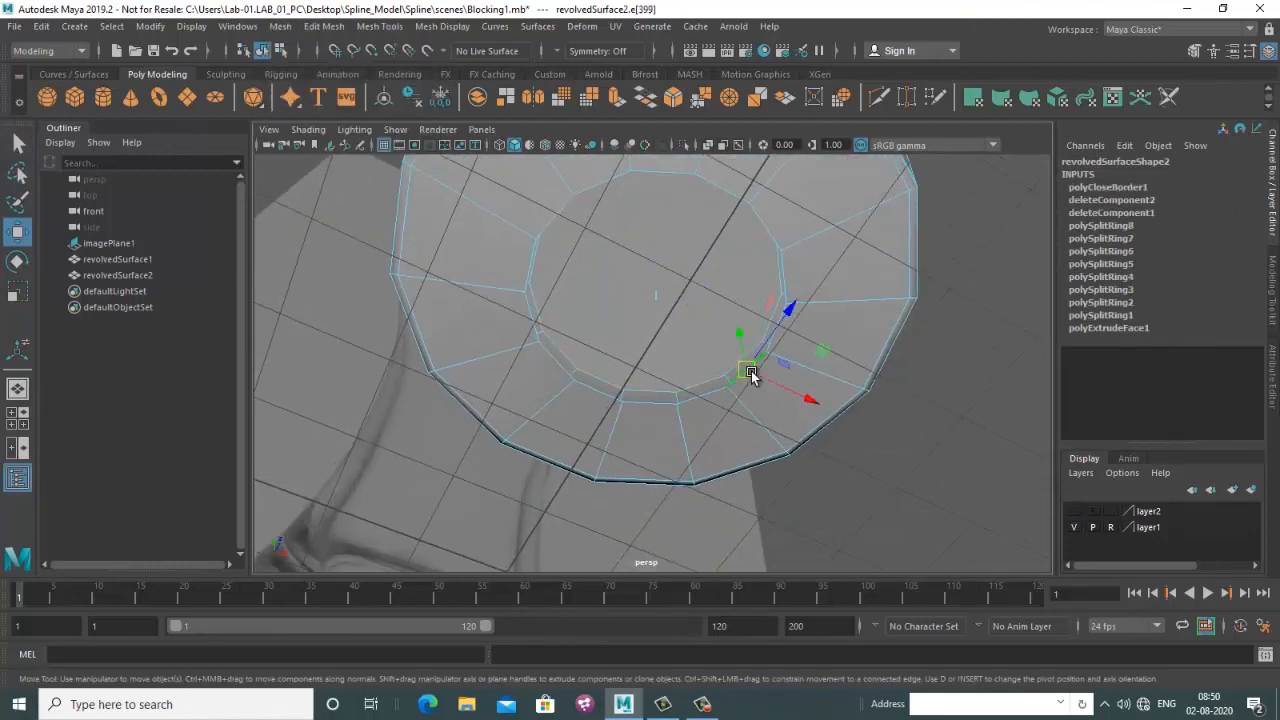
pyautogui.press('g')
# Extrude the filled cap faces on the glass's outer underside and inner bottom together
pyautogui.moveTo(751, 218); pyautogui.dragTo(750, 261, button='right')
pyautogui.click(717, 257)
pyautogui.scroll(-5, 727, 241)
pyautogui.keyDown('alt'); pyautogui.moveTo(727, 241); pyautogui.dragTo(666, 466); pyautogui.keyUp('alt')
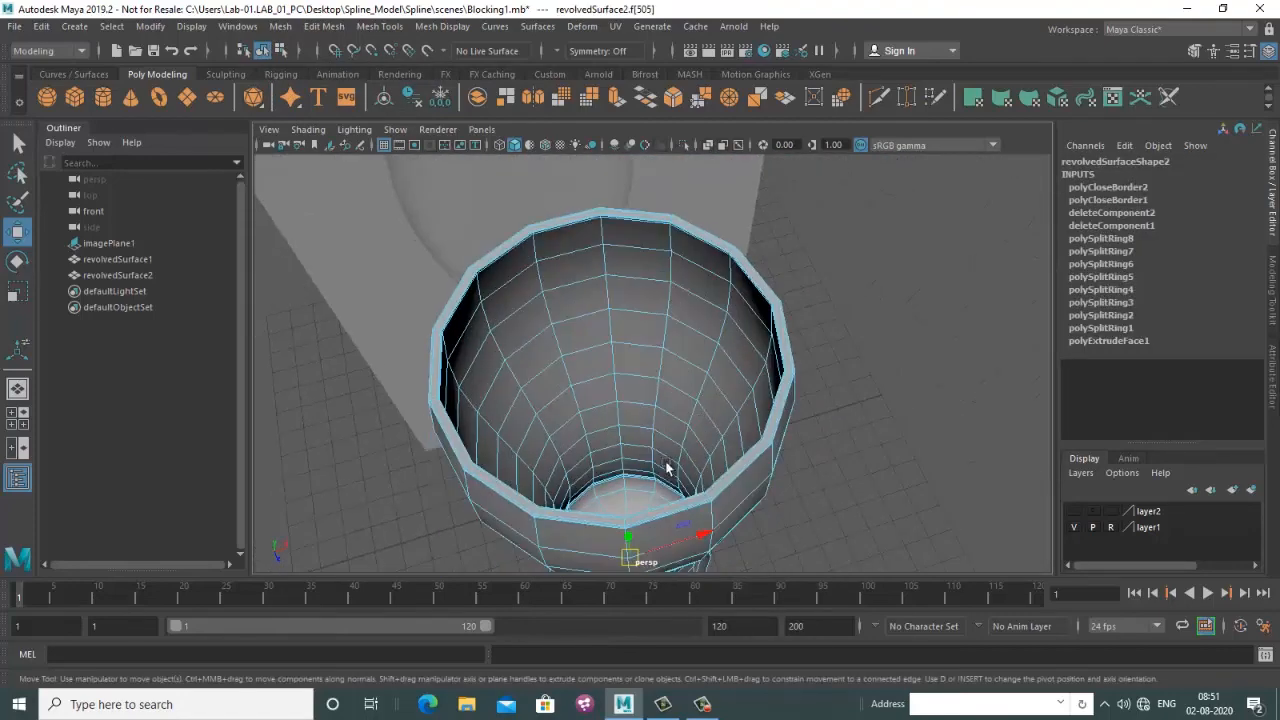
pyautogui.scroll(5, 694, 437)
pyautogui.keyDown('alt'); pyautogui.moveTo(703, 388); pyautogui.dragTo(646, 460); pyautogui.keyUp('alt')
pyautogui.keyDown('shift'); pyautogui.click(644, 459); pyautogui.keyUp('shift')
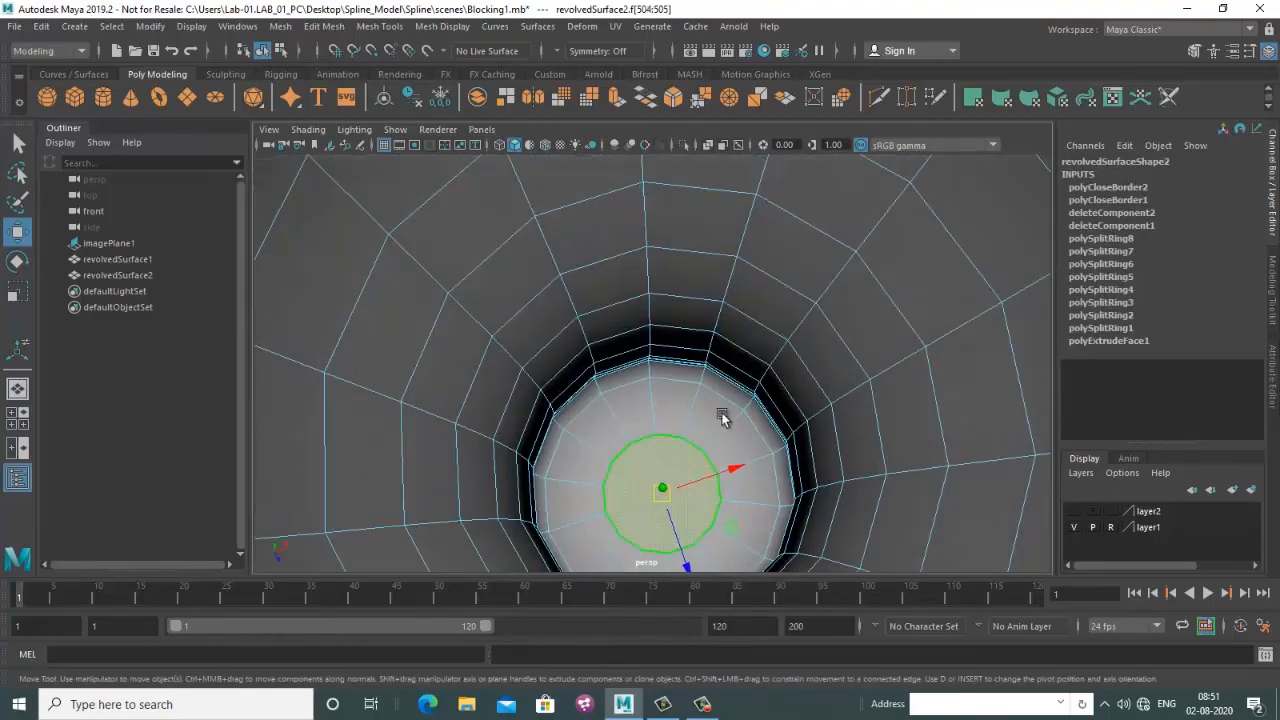
pyautogui.click(614, 98)
pyautogui.scroll(-2, 716, 348)
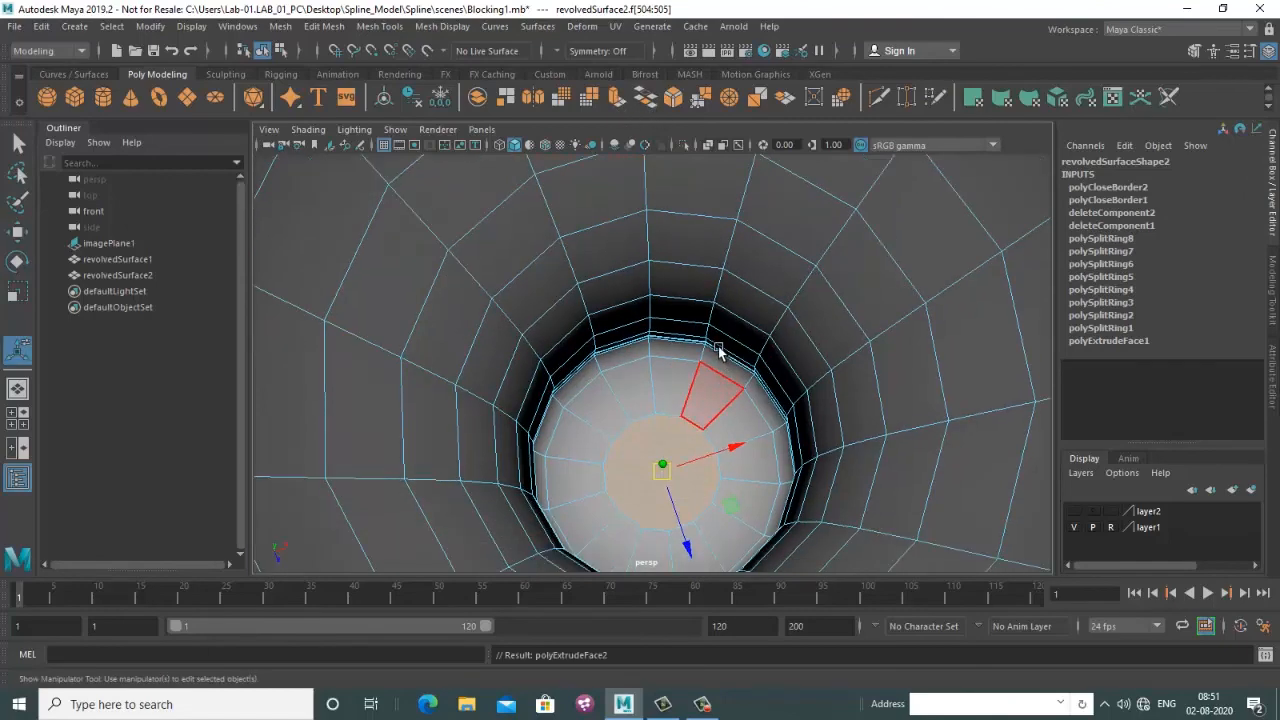
# Scale the extruded cap faces inward, then extrude and scale them inward again to form concentric rings
pyautogui.keyDown('alt'); pyautogui.moveTo(743, 459); pyautogui.dragTo(744, 272); pyautogui.keyUp('alt')
pyautogui.keyDown('alt'); pyautogui.moveTo(736, 468); pyautogui.dragTo(733, 422, button='middle'); pyautogui.keyUp('alt')
pyautogui.keyDown('alt'); pyautogui.moveTo(732, 422); pyautogui.dragTo(663, 406); pyautogui.keyUp('alt')
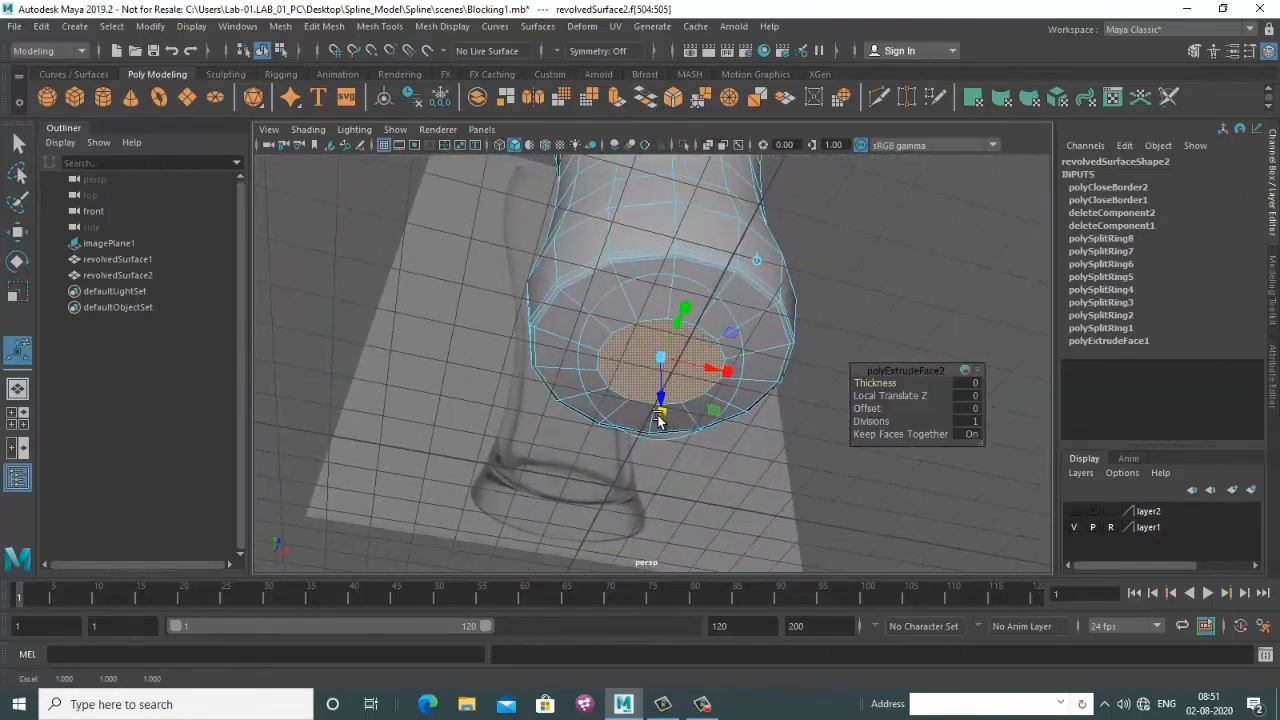
pyautogui.scroll(3, 665, 400)
pyautogui.hotkey('ctrl', 'e')
pyautogui.moveTo(668, 357); pyautogui.dragTo(640, 379)
pyautogui.click(669, 408)
# Return to object mode and inspect the glass's bottom and overall shape in smooth mesh preview
pyautogui.moveTo(648, 220); pyautogui.dragTo(712, 196, button='right')
pyautogui.scroll(-4, 827, 318)
pyautogui.click(827, 318)
pyautogui.keyDown('alt'); pyautogui.moveTo(665, 327); pyautogui.dragTo(694, 380); pyautogui.keyUp('alt')
pyautogui.scroll(3, 717, 380)
pyautogui.click(717, 380)
pyautogui.press('w')
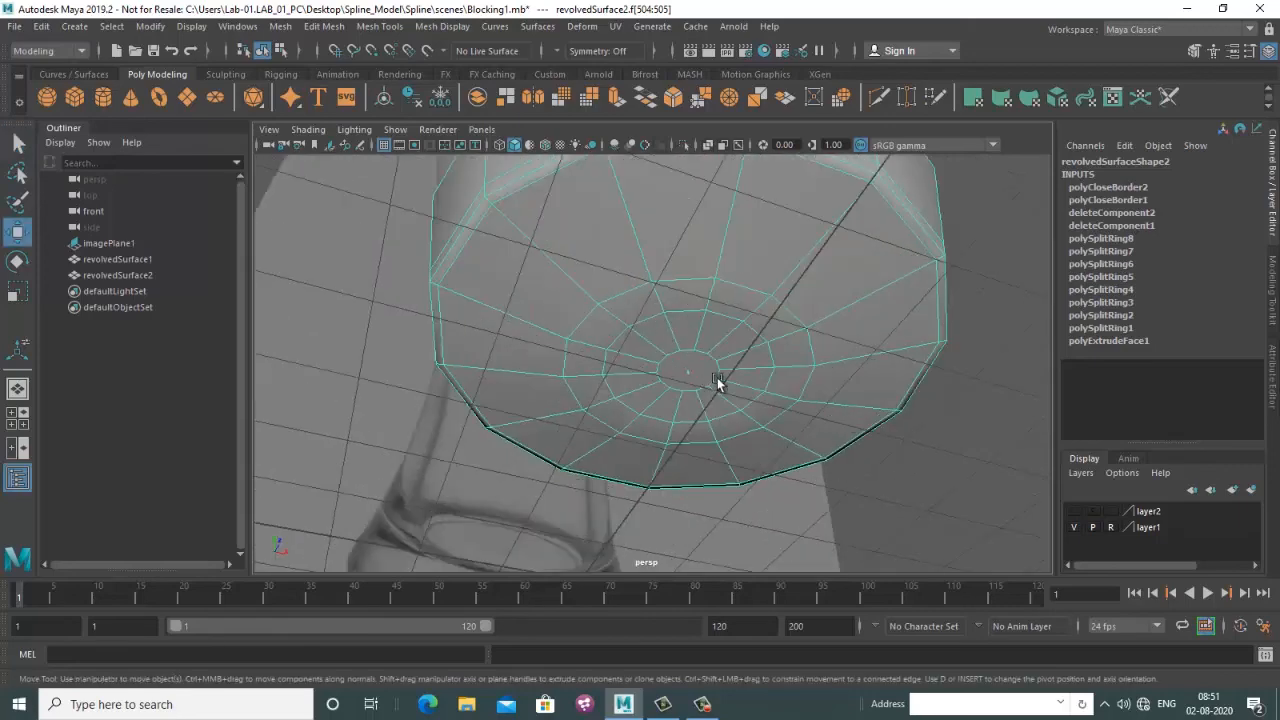
pyautogui.press('3')
pyautogui.scroll(-5, 758, 356)
pyautogui.click(842, 420)
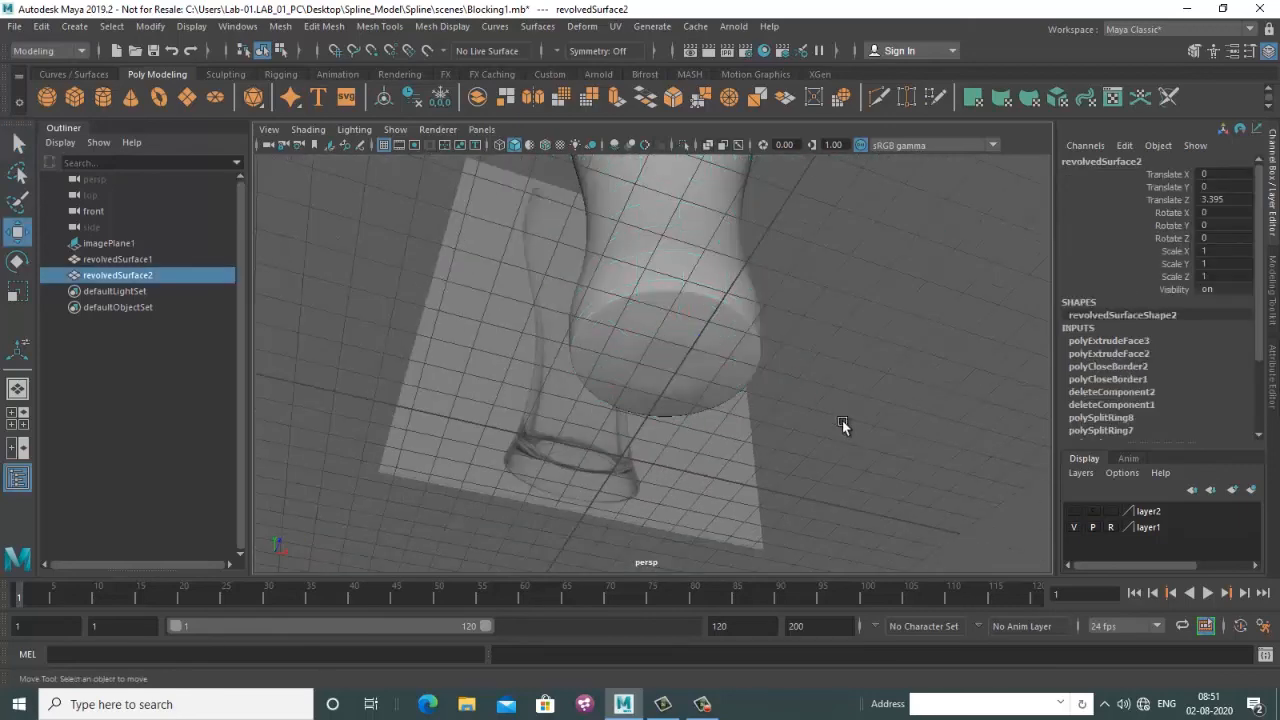
pyautogui.keyDown('alt'); pyautogui.moveTo(820, 405); pyautogui.dragTo(814, 480); pyautogui.keyUp('alt')
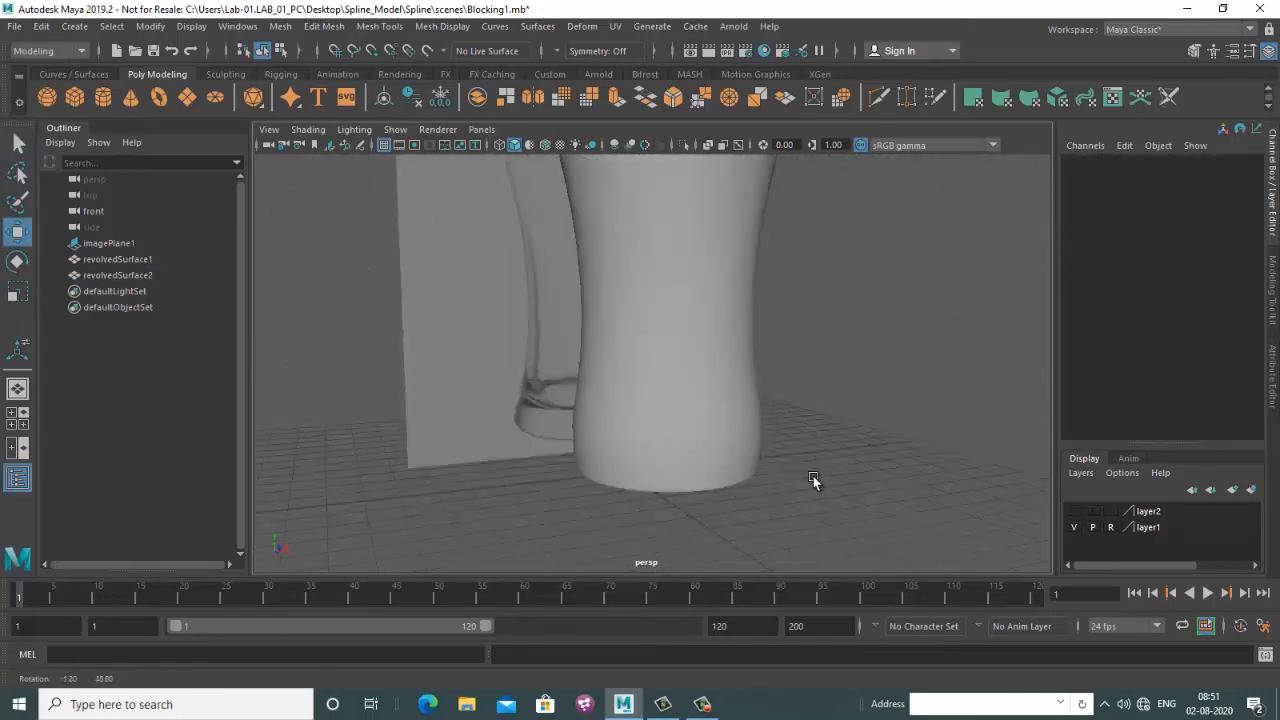
pyautogui.click(674, 302)
pyautogui.scroll(-4, 674, 302)
pyautogui.keyDown('alt'); pyautogui.moveTo(749, 306); pyautogui.dragTo(757, 333); pyautogui.keyUp('alt')
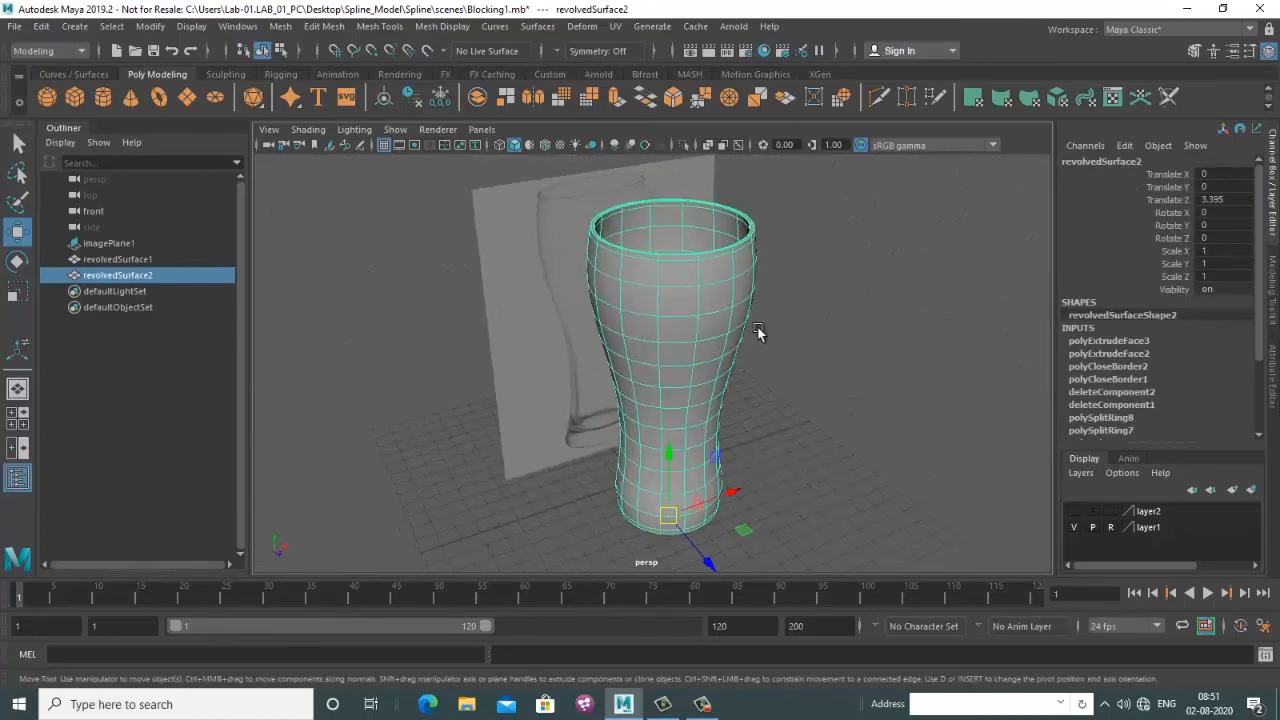
# Turn off the smooth preview, apply Smooth to the glass mesh, and check the result
pyautogui.press('1')
pyautogui.click(280, 26)
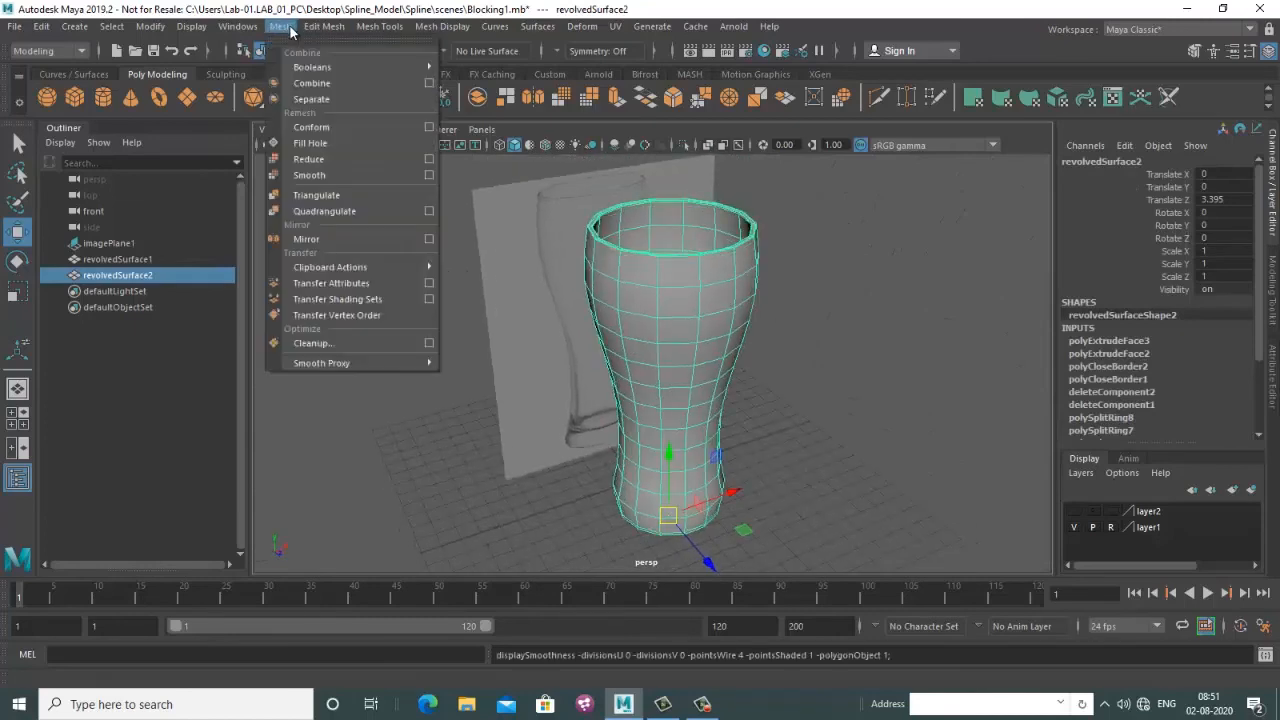
pyautogui.click(308, 175)
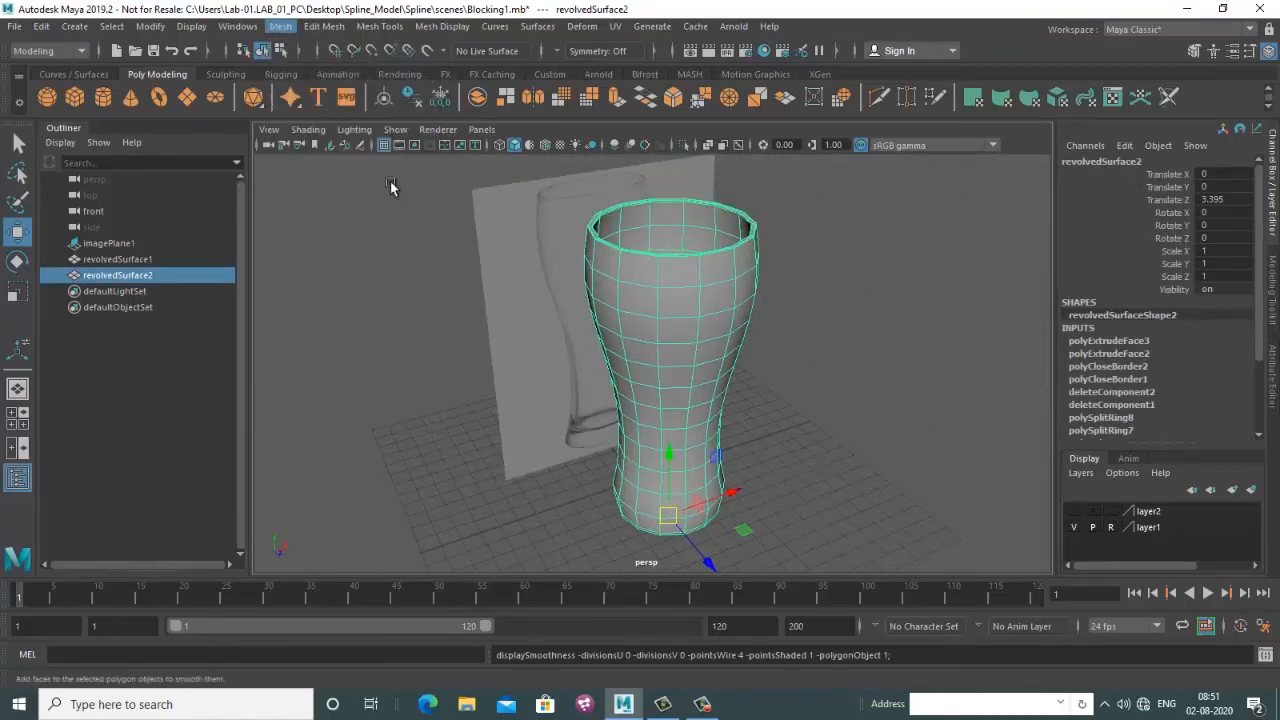
pyautogui.click(816, 284)
pyautogui.keyDown('alt'); pyautogui.moveTo(826, 366); pyautogui.dragTo(765, 345); pyautogui.keyUp('alt')
pyautogui.click(649, 311)
pyautogui.press('w')
pyautogui.scroll(3, 671, 354)
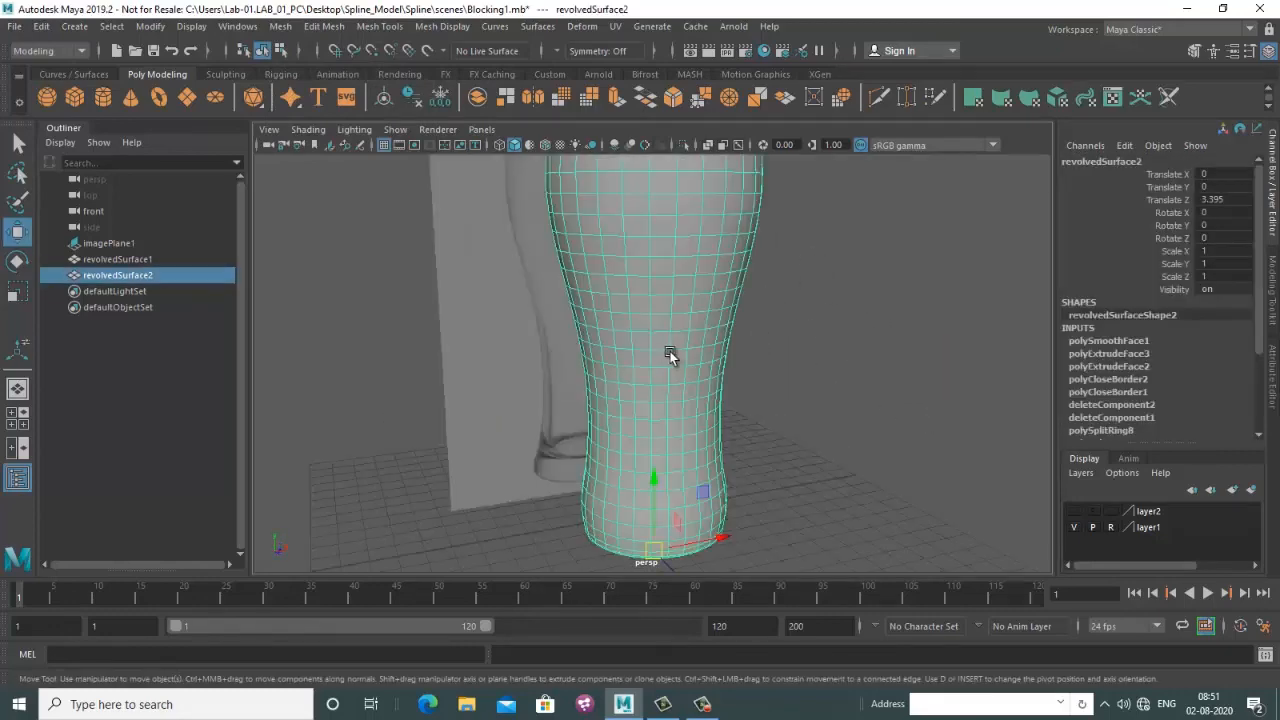
pyautogui.keyDown('alt'); pyautogui.moveTo(671, 354); pyautogui.dragTo(731, 349); pyautogui.keyUp('alt')
pyautogui.scroll(-3, 740, 366)
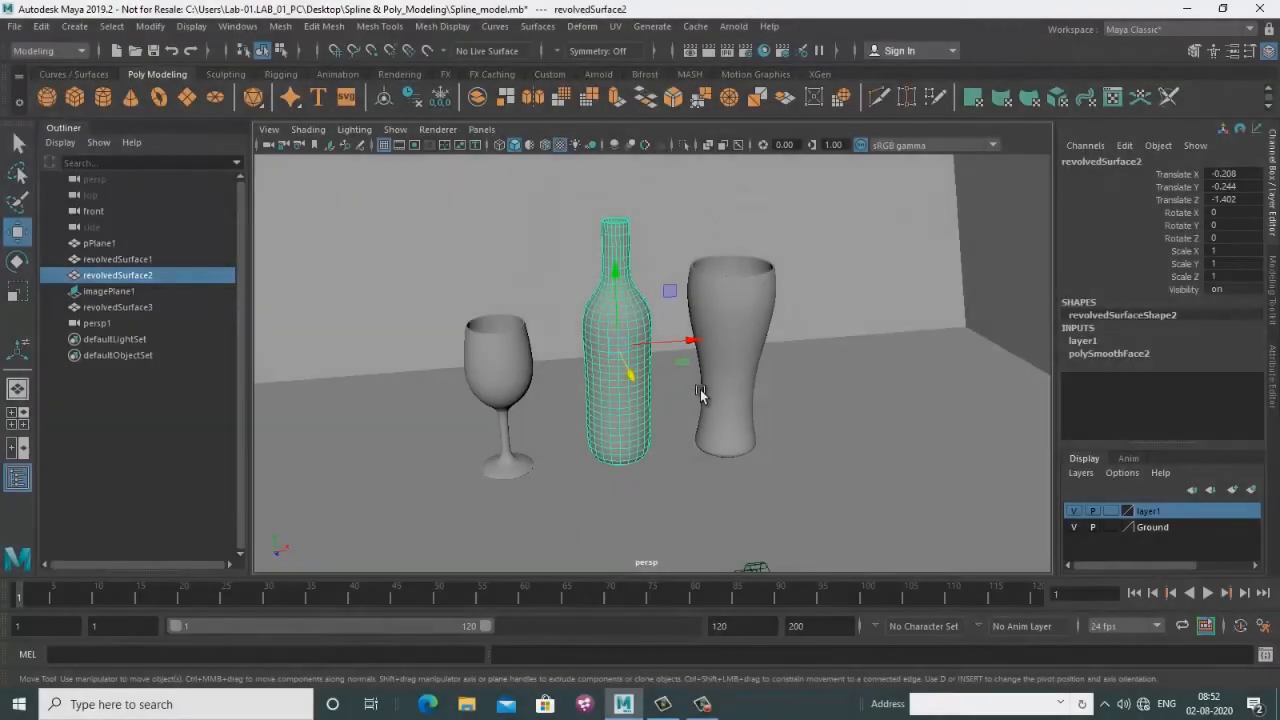